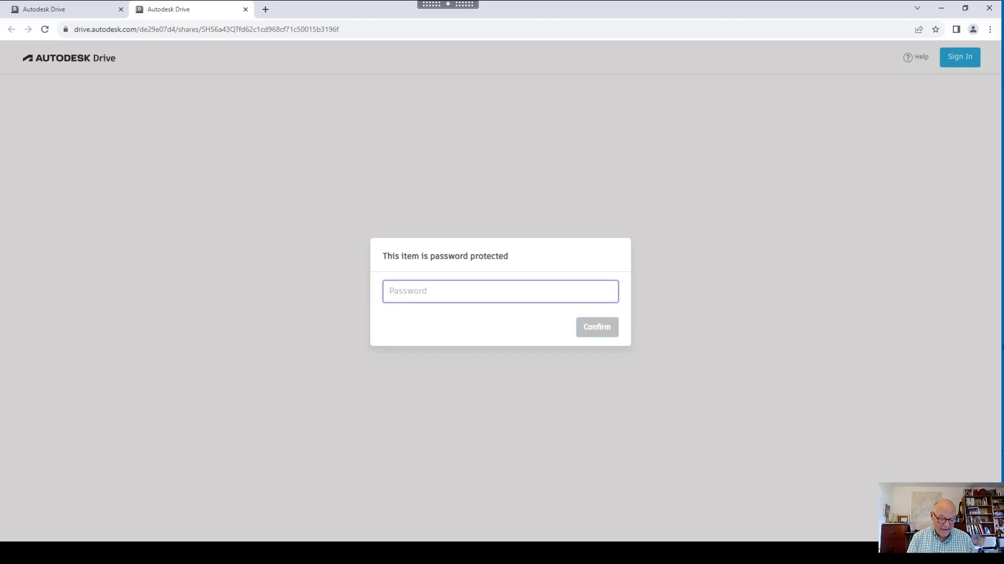
Unlock the password-protected shared item by entering its password, and dismiss the offer to save the password.
type("***")
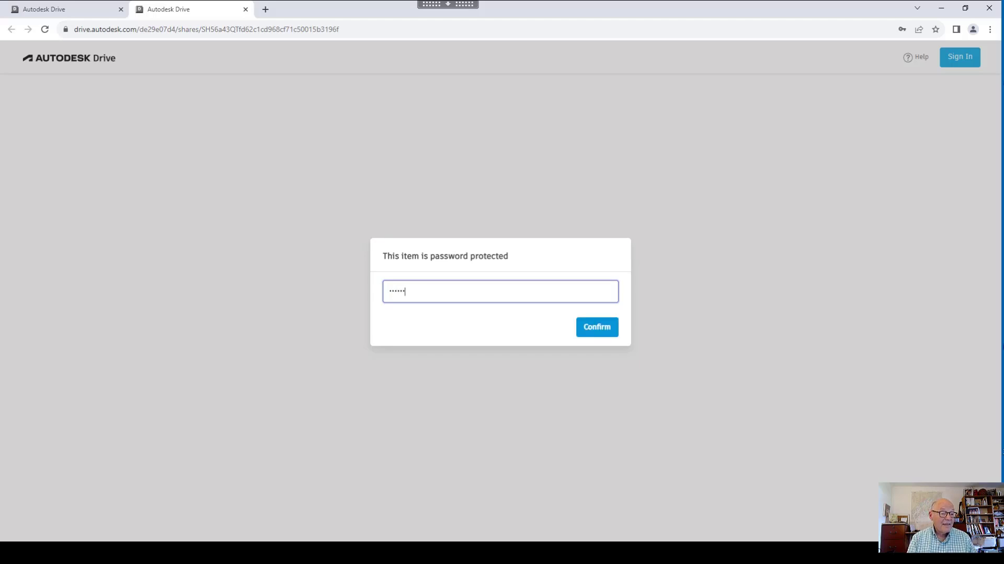
key("Return")
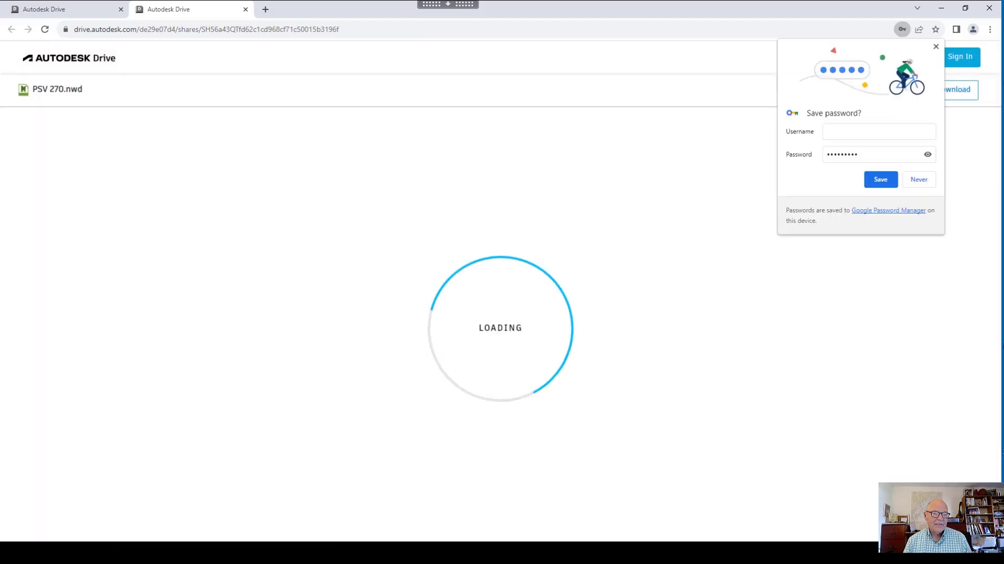
left_click(936, 47)
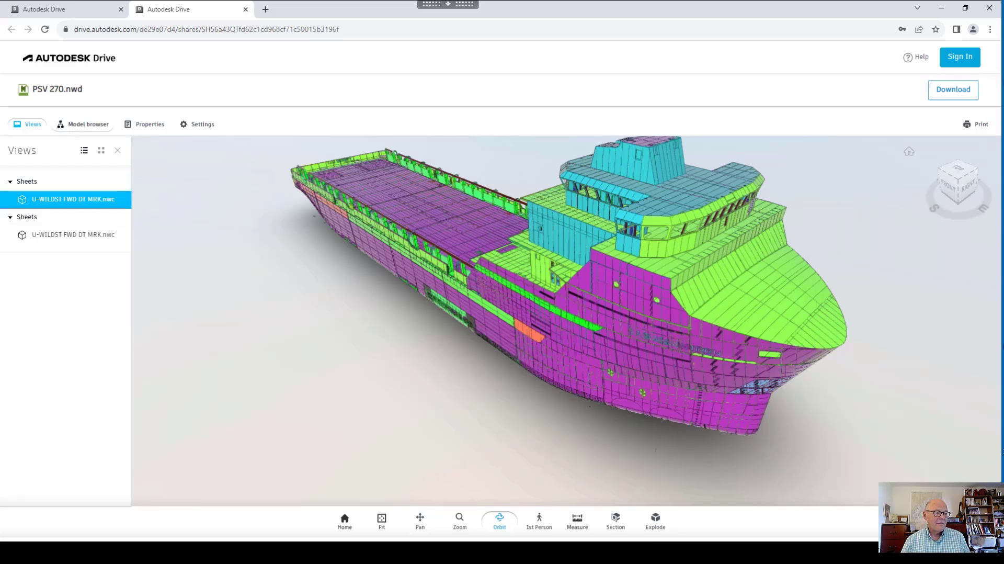
Browse the component list in the model browser and toggle the visibility of the whole PSV 270.nwd off and on.
left_click(83, 124)
scroll(213, 287, "down", 5)
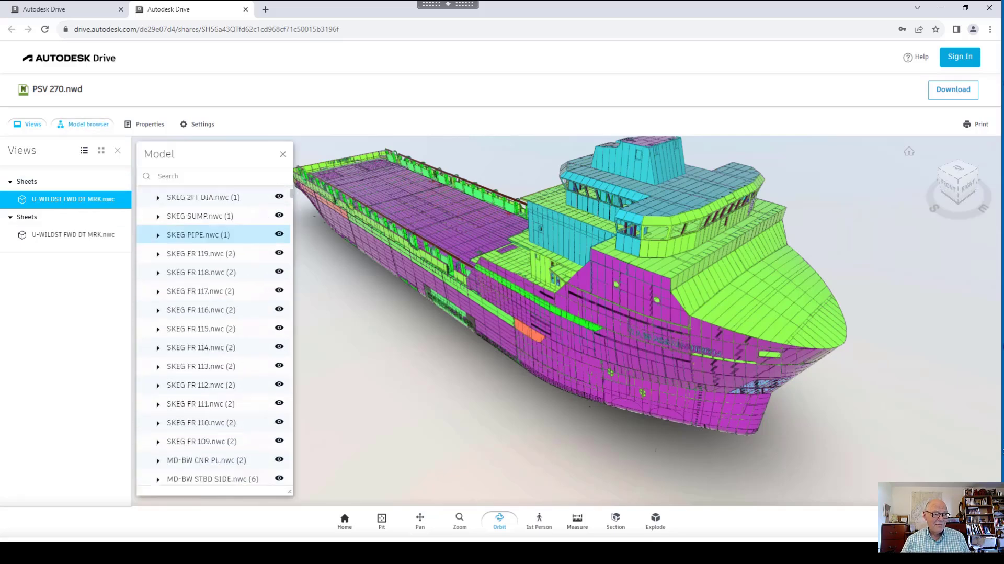
scroll(213, 285, "down", 3)
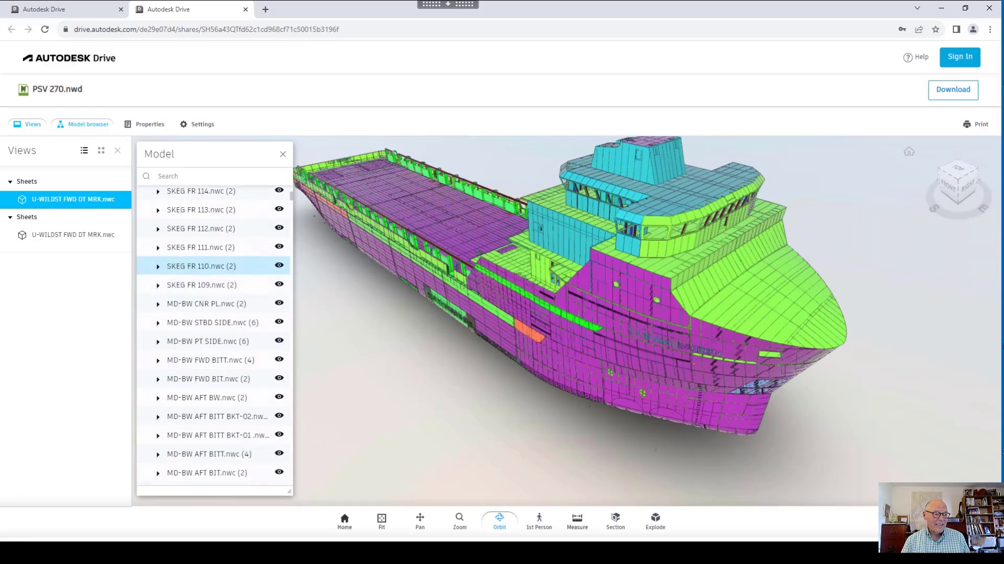
scroll(214, 286, "up", 10)
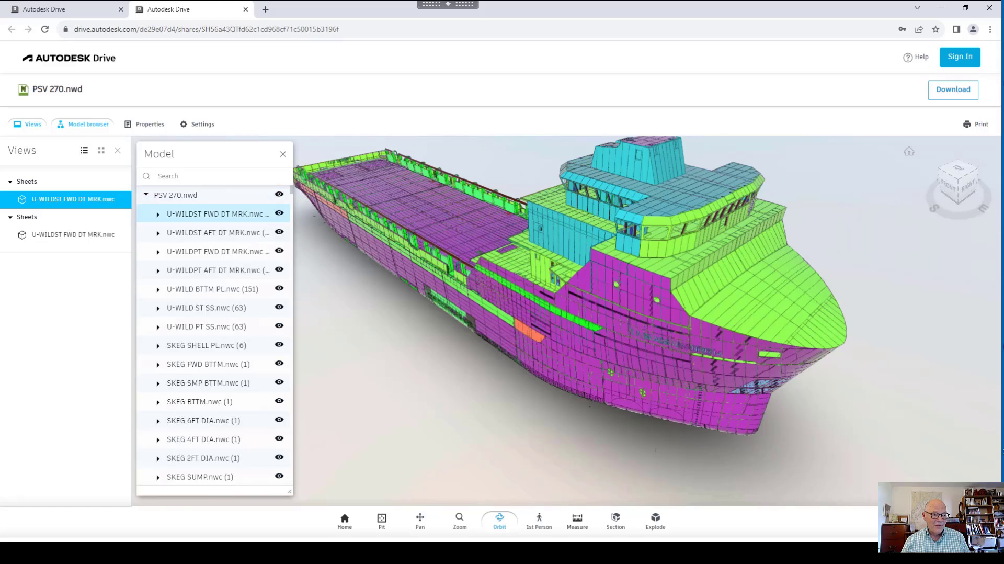
left_click(279, 195)
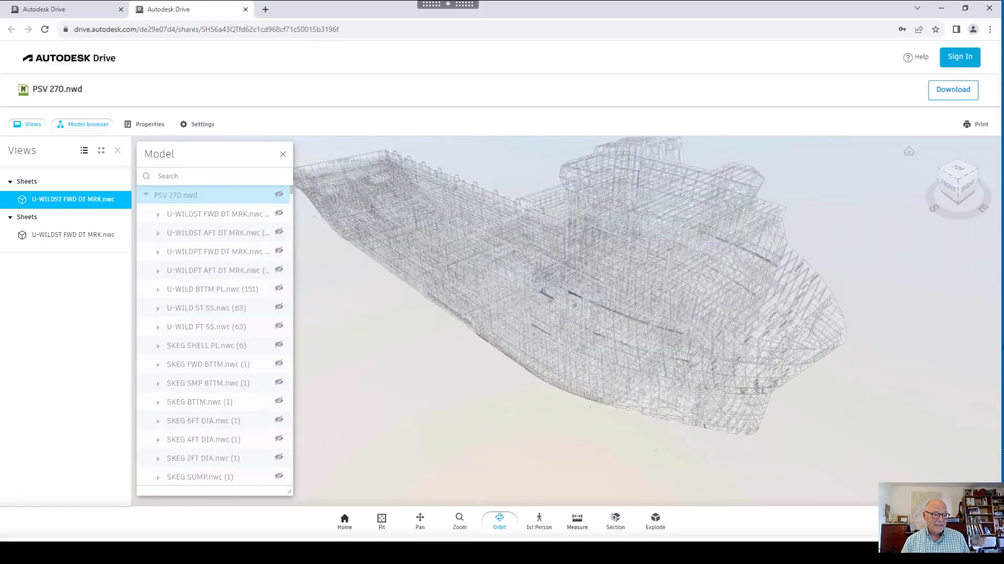
left_click(279, 195)
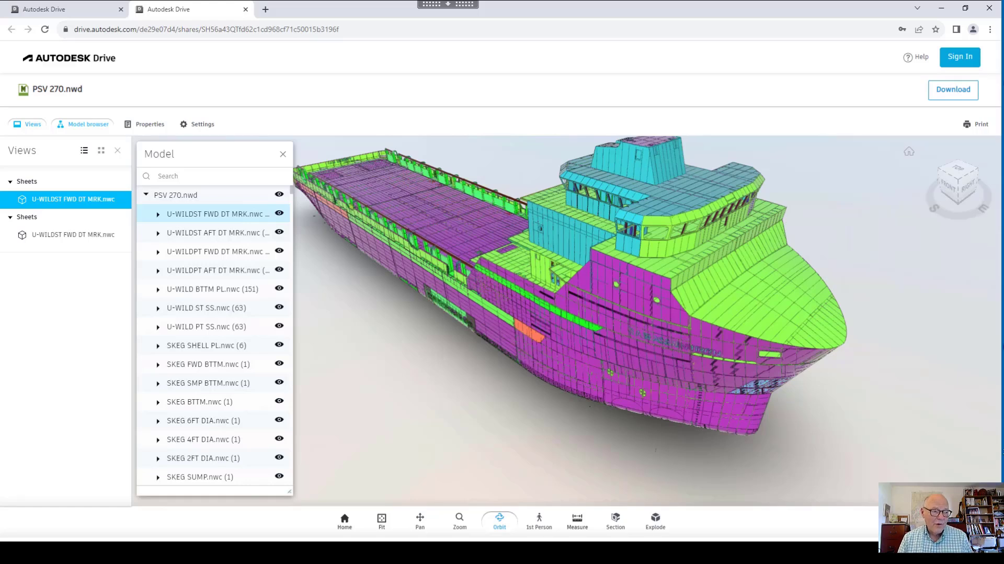
Isolate the U-WILDST FWD DT MRK.nwc component and examine the forward draft marks within the ghosted hull.
left_click(215, 214)
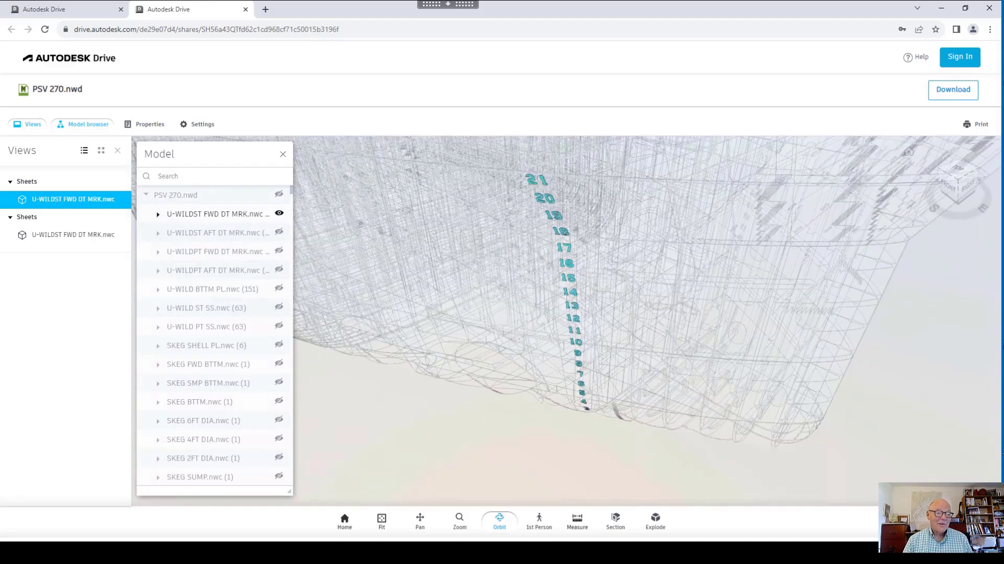
scroll(585, 359, "up", 3)
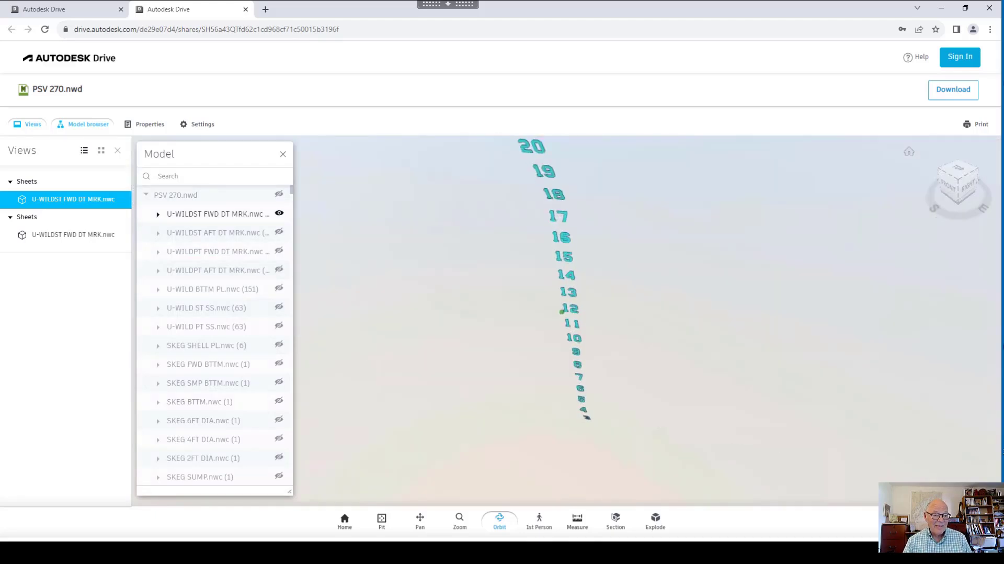
scroll(584, 359, "down", 6)
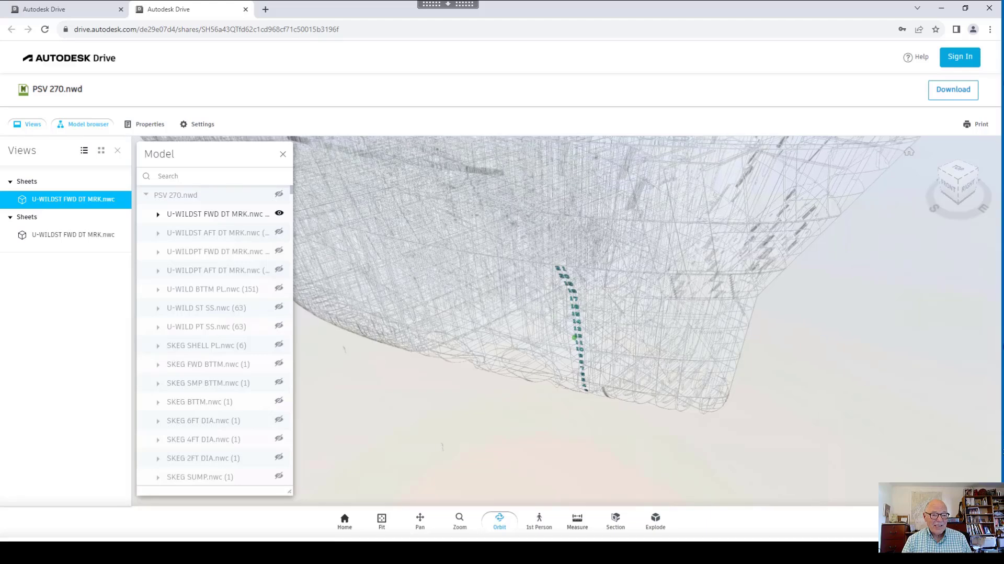
scroll(580, 345, "down", 3)
scroll(581, 345, "down", 3)
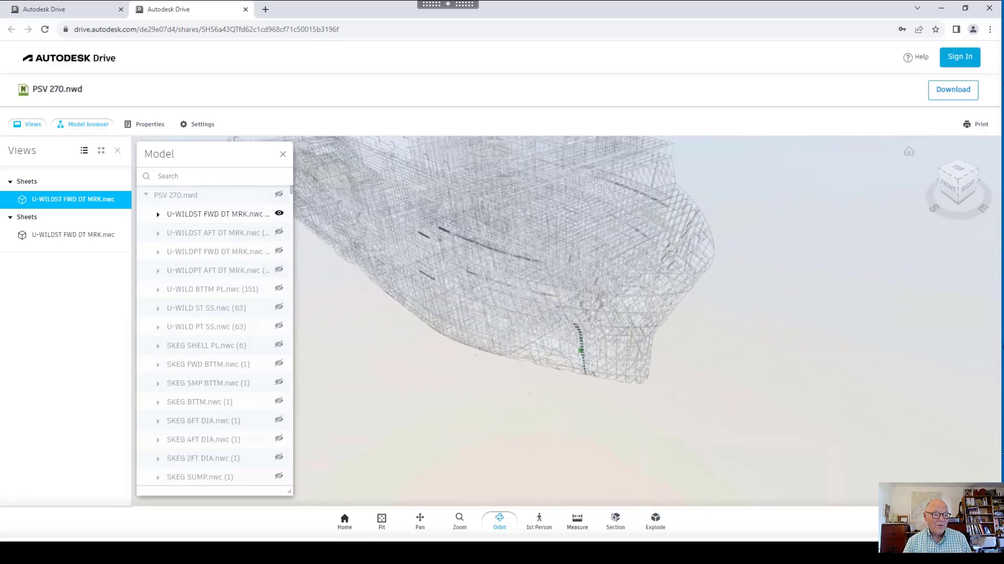
scroll(502, 272, "up", 6)
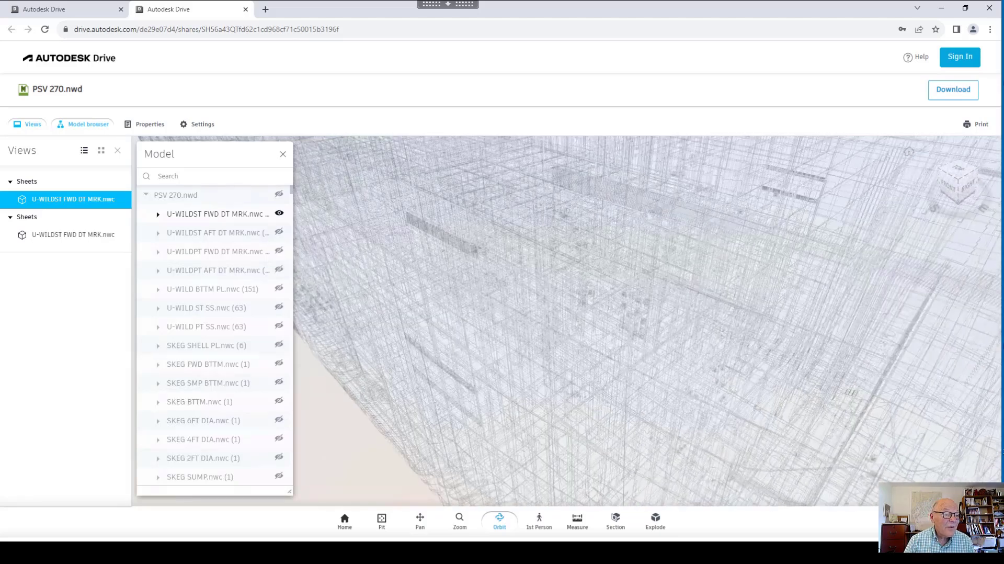
scroll(471, 272, "up", 1)
scroll(575, 313, "down", 6)
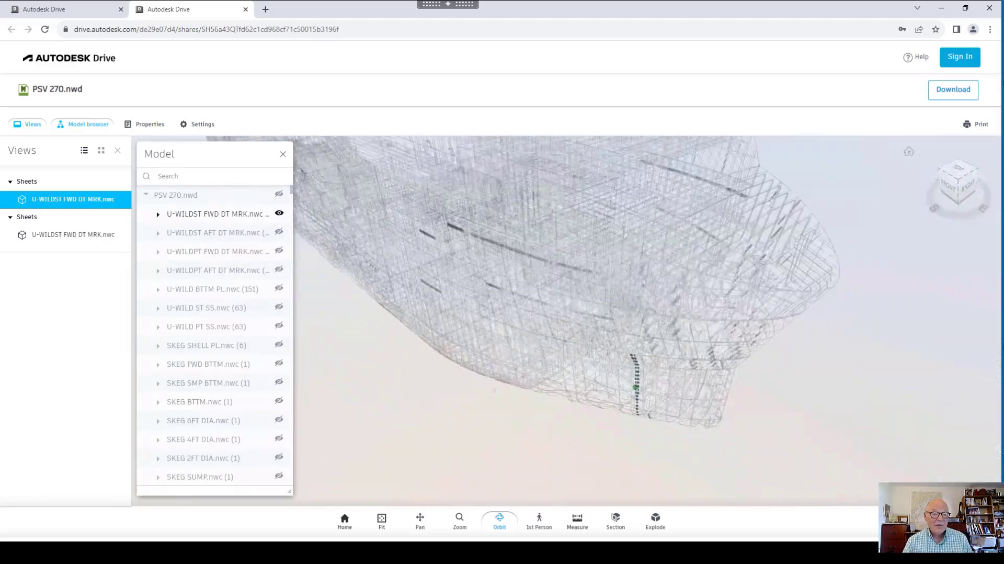
scroll(497, 261, "up", 2)
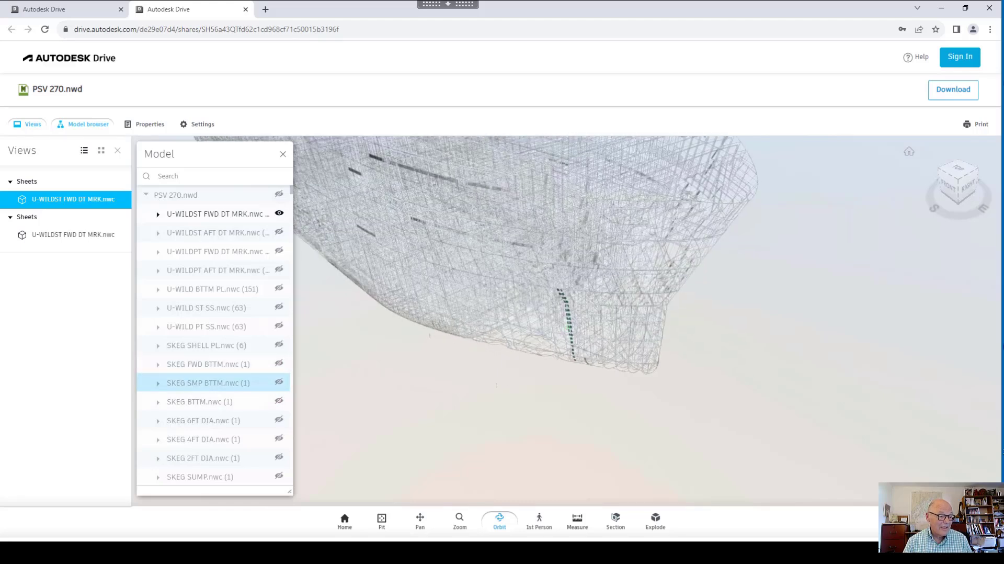
Isolate SKEG SMP BTTM.nwc to inspect its place in the hull, followed by SKEG 2FT DIA.nwc.
left_click(209, 382)
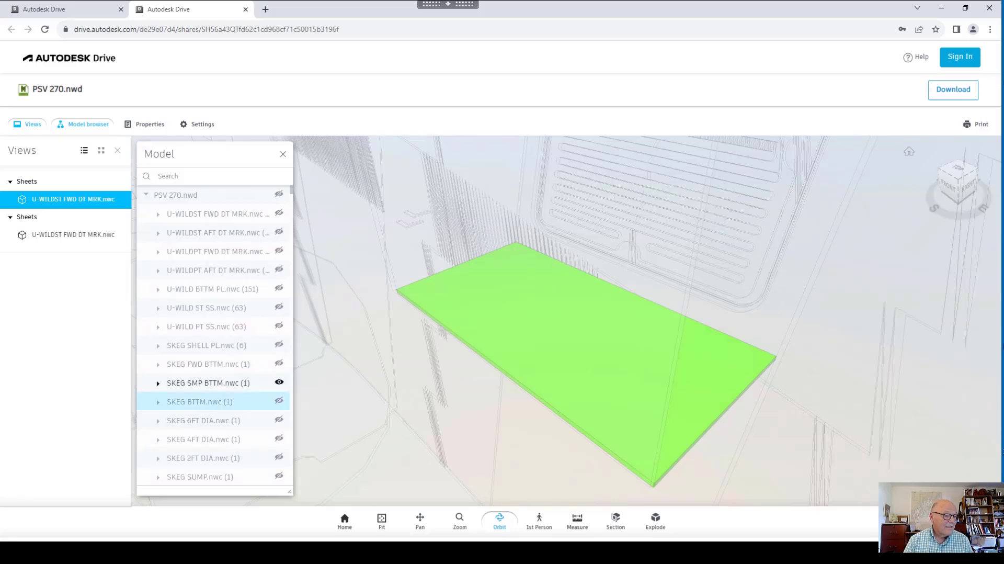
scroll(460, 361, "up", 3)
scroll(524, 362, "down", 5)
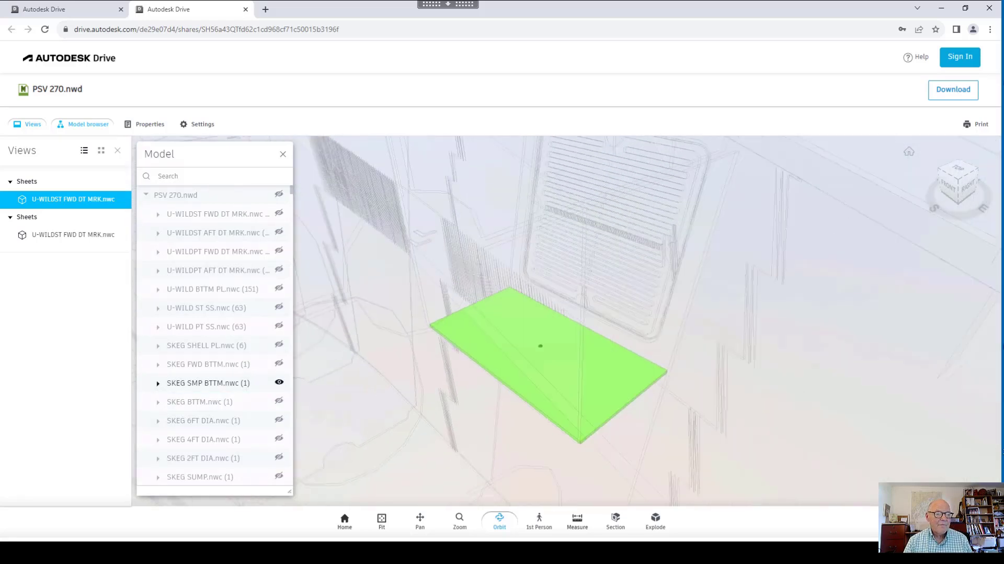
scroll(525, 362, "down", 5)
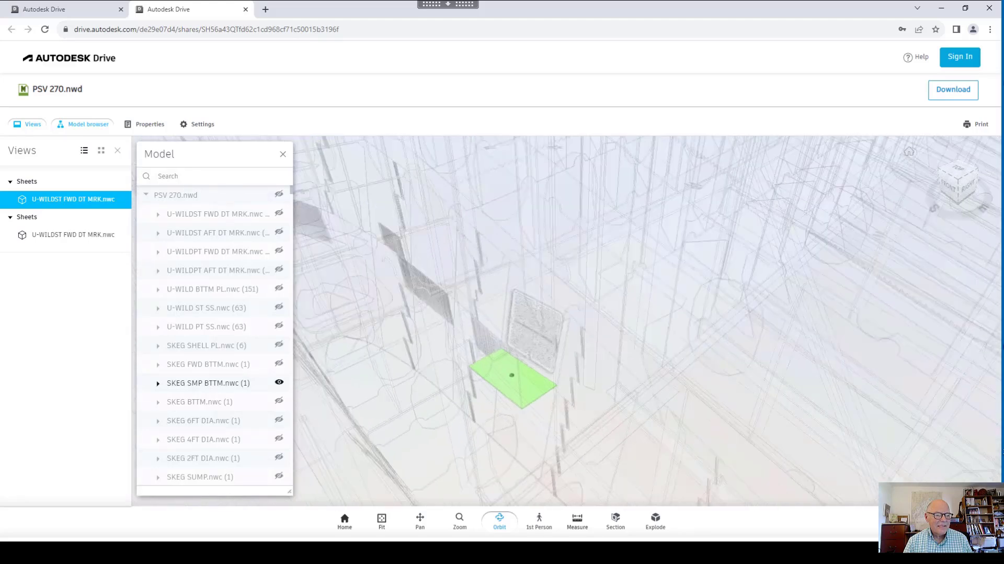
scroll(525, 362, "down", 5)
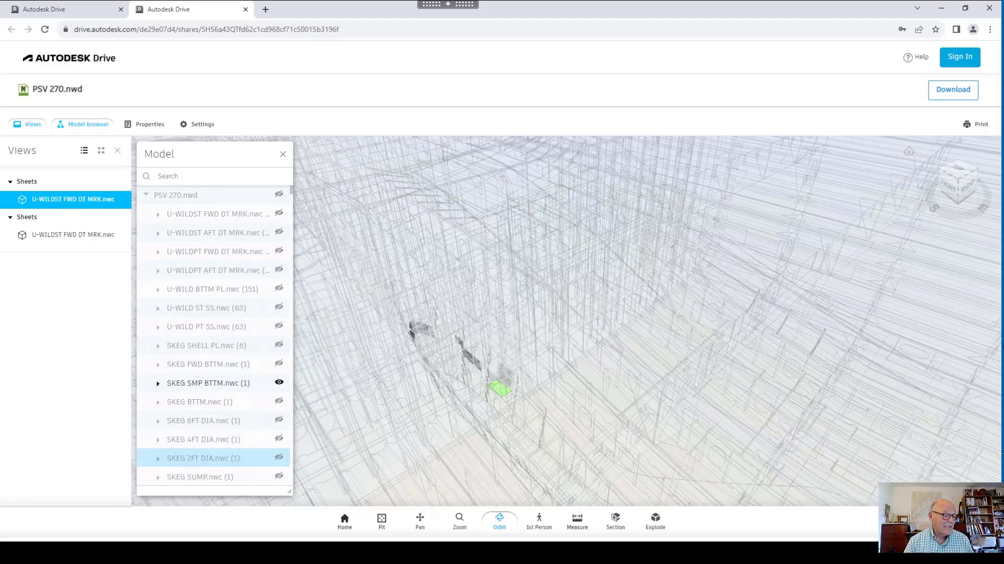
left_click(204, 458)
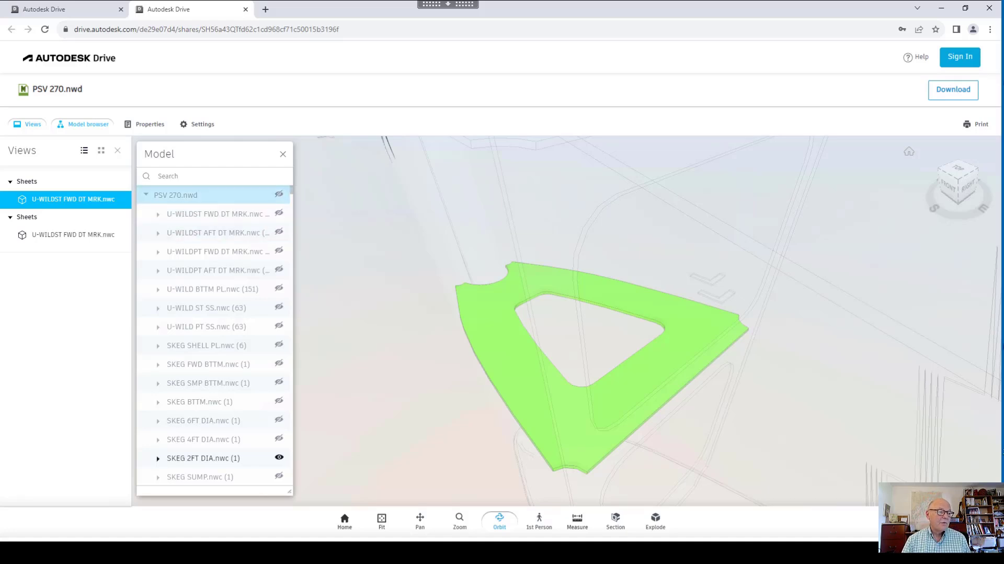
Redisplay the whole PSV 270.nwd model in its home view and close the model browser.
left_click(176, 195)
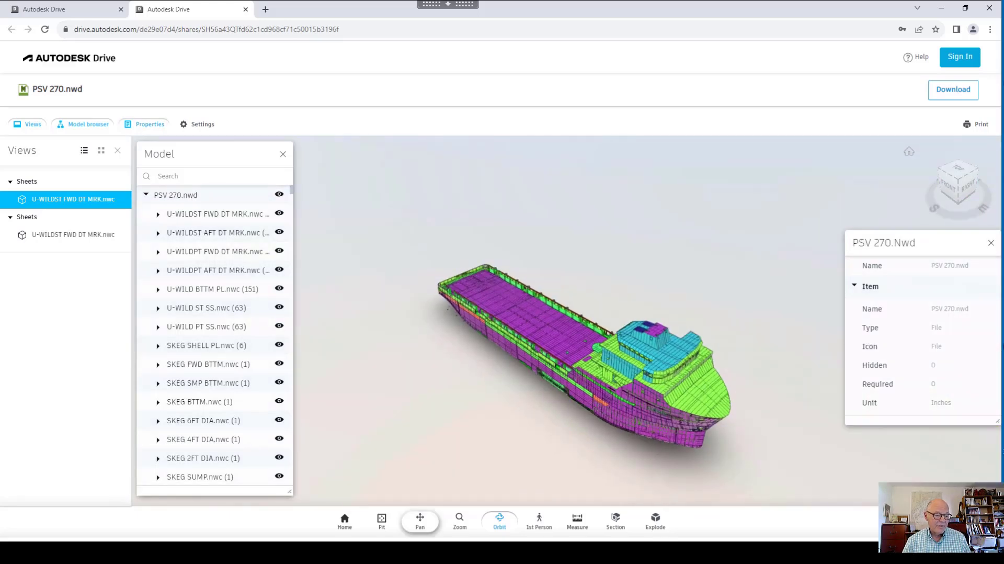
left_click(345, 521)
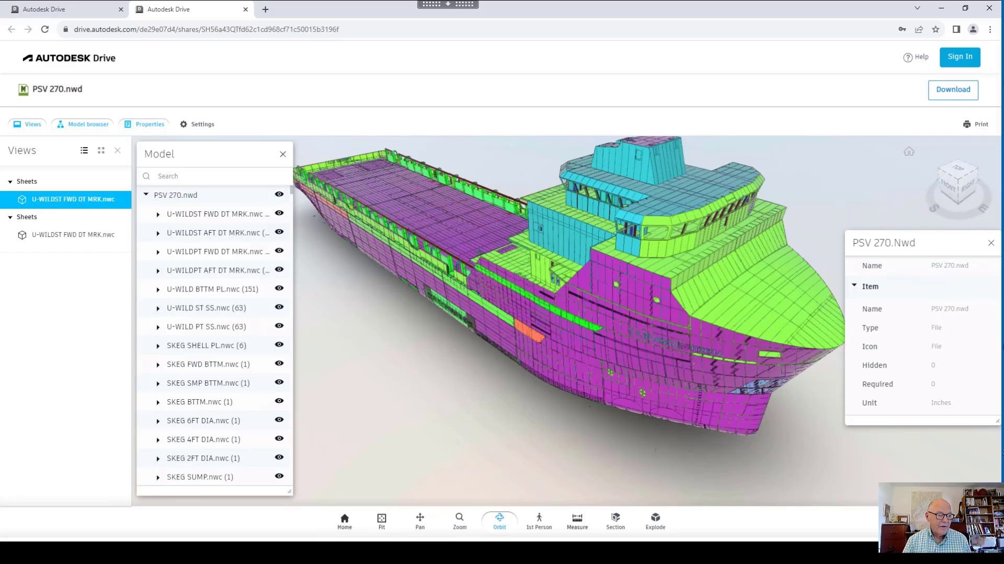
left_click(283, 155)
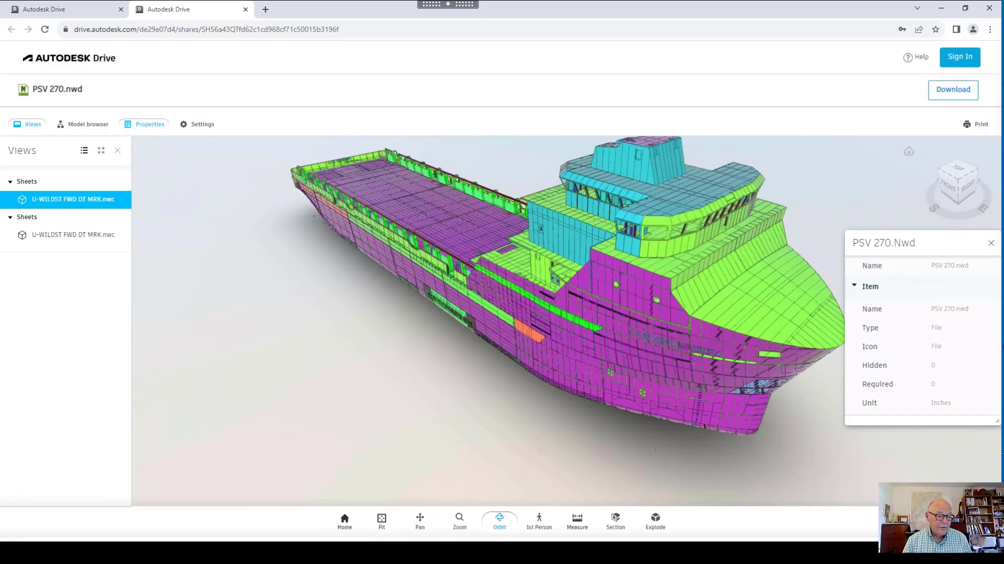
Examine the complete vessel from several distances and angles, ending with a lower view of the bow and side.
left_click(420, 521)
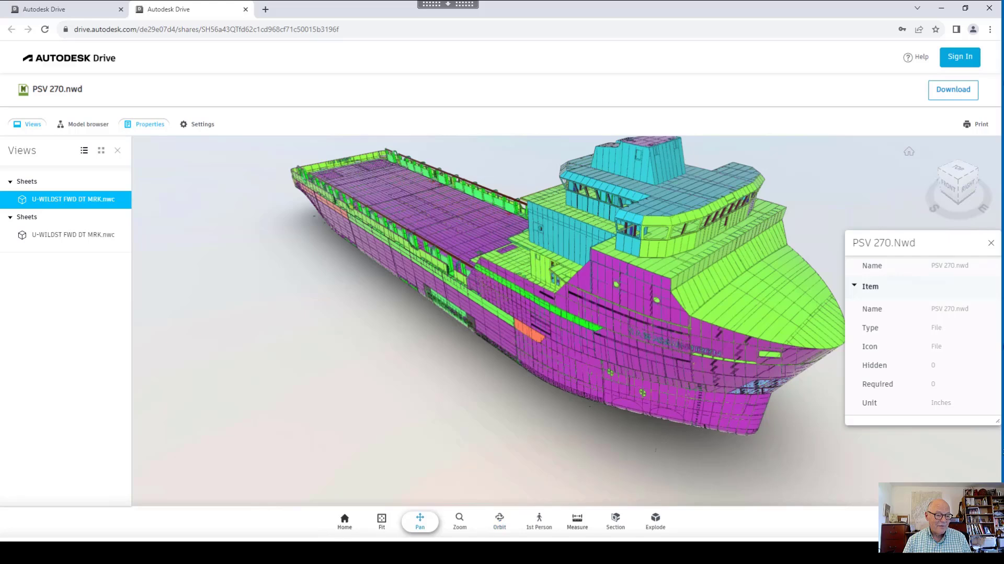
left_click_drag(523, 313, 507, 290)
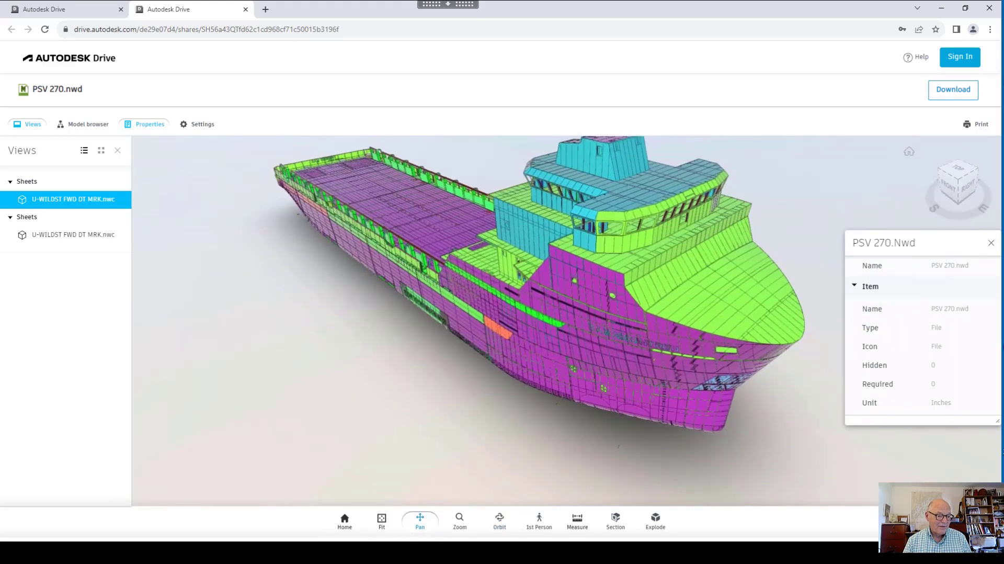
left_click(500, 521)
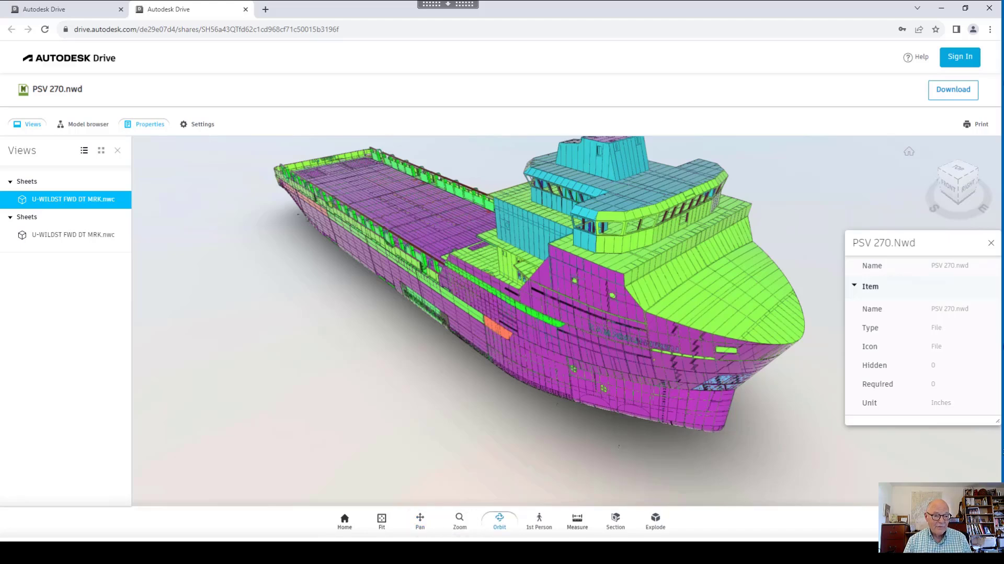
scroll(521, 374, "up", 4)
scroll(520, 374, "down", 5)
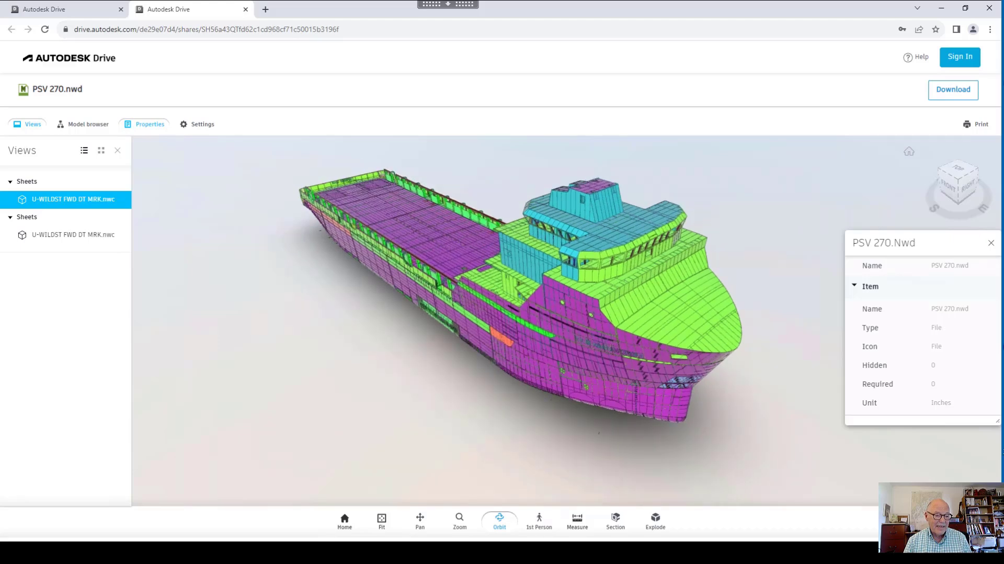
middle_click_drag(520, 374, 508, 396)
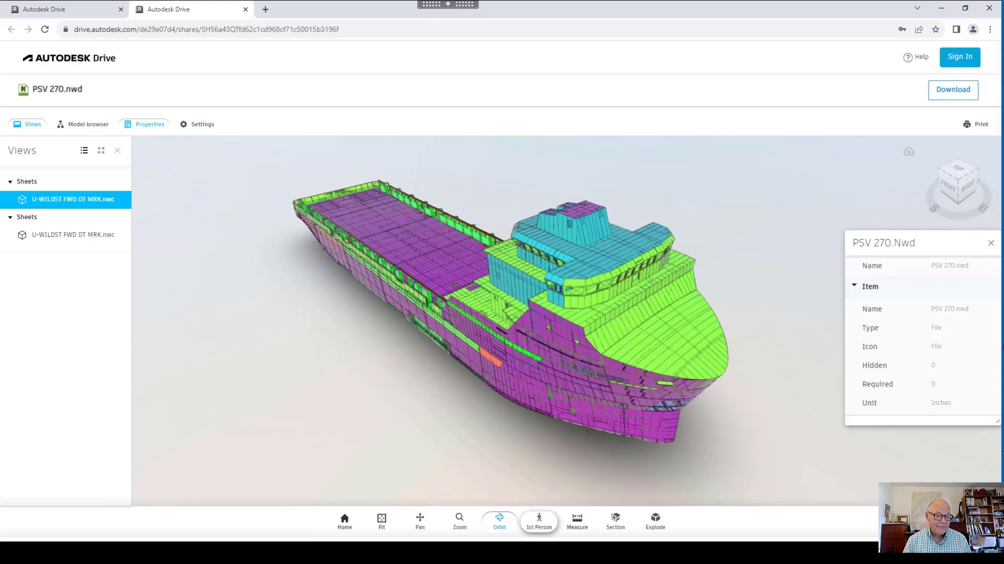
mouse_move(544, 335)
middle_mouse_down()
mouse_move(486, 325)
mouse_move(555, 328)
middle_mouse_up()
left_click_drag(554, 327, 565, 291)
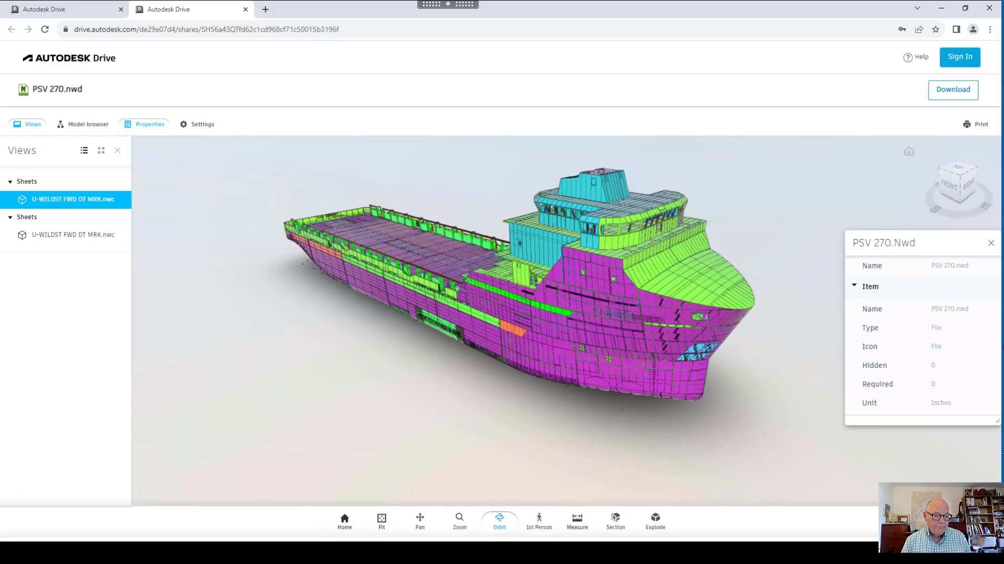
Enter first-person navigation, teleport onto the main deck, walk and look around beside the bulwark, and clear the plate selection.
left_click(539, 521)
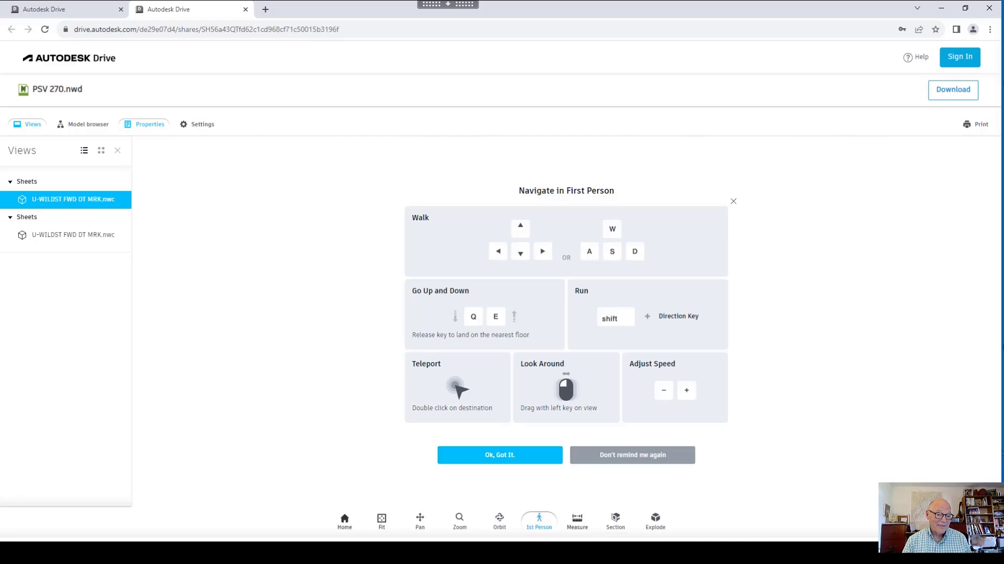
left_click(500, 455)
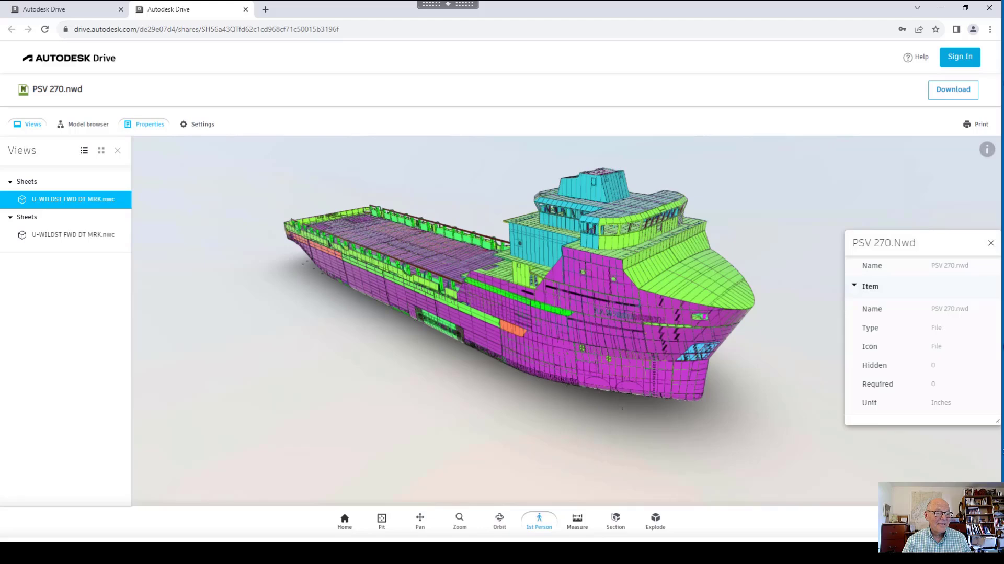
double_click(476, 259)
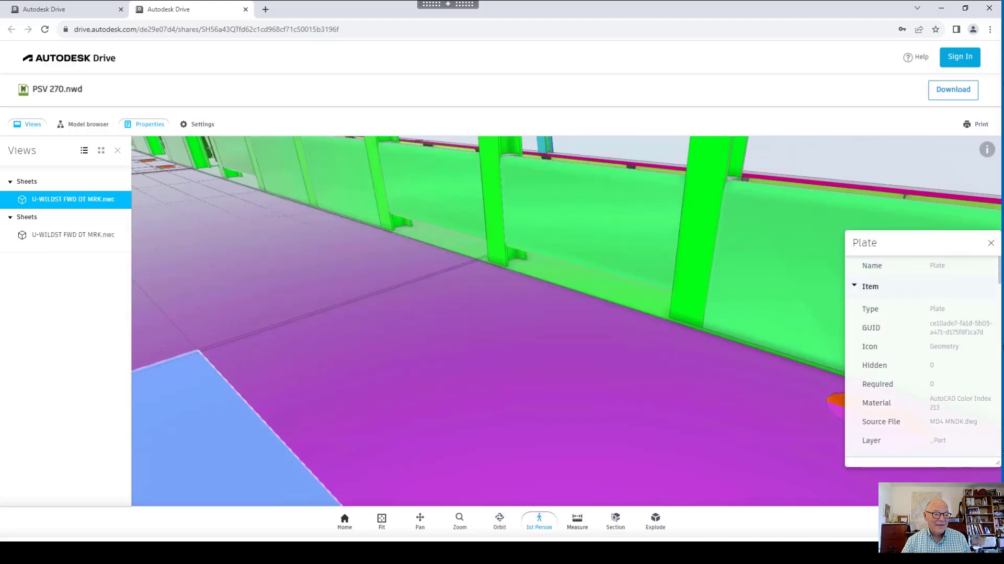
key("Up")
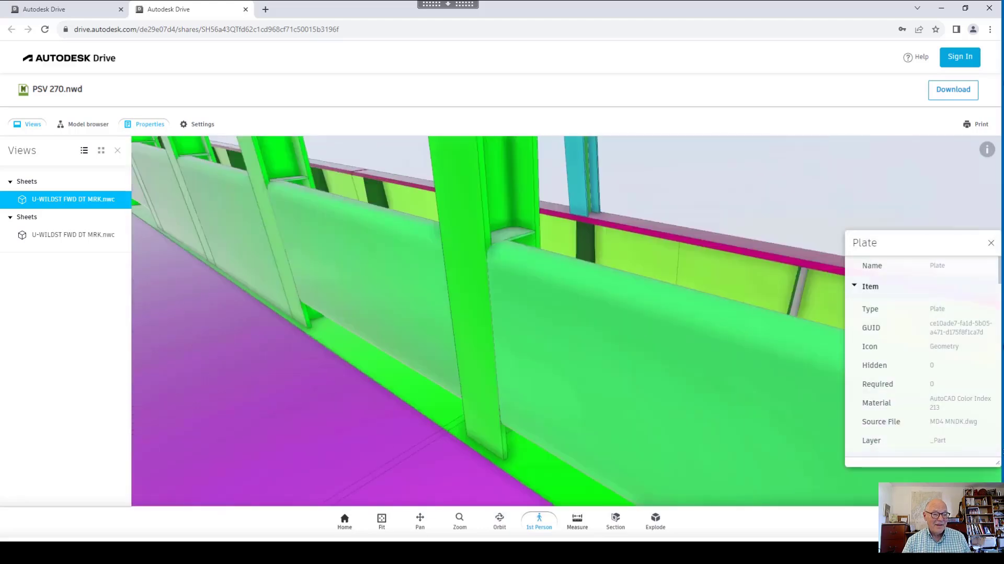
key("Down")
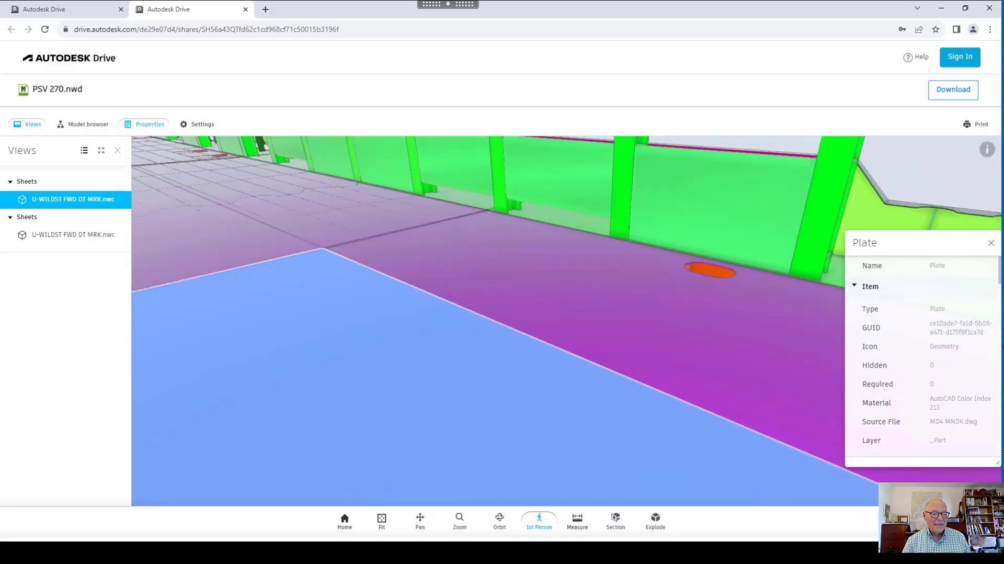
left_click_drag(567, 319, 741, 288)
key("Escape")
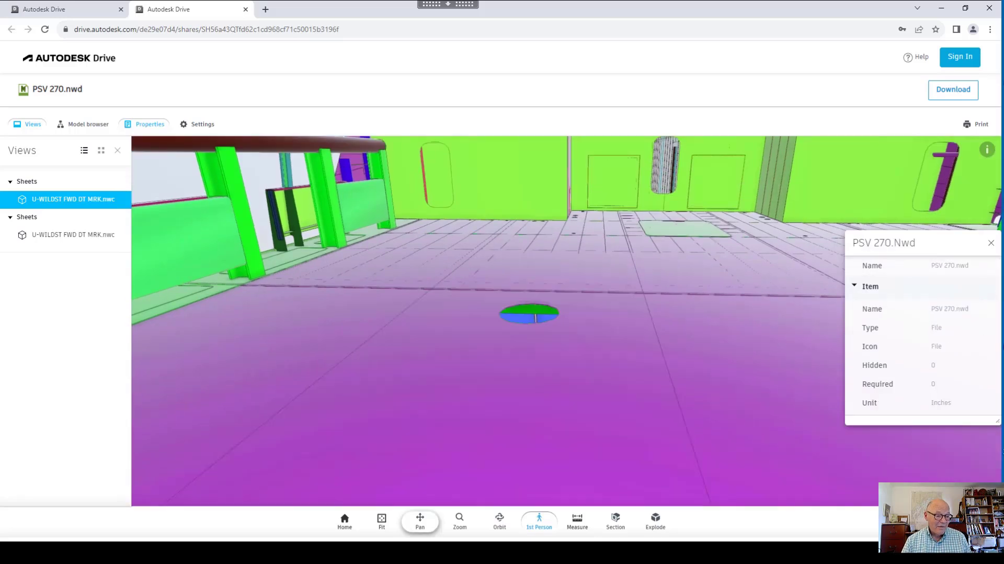
Restore the home view, re-enter first-person navigation, and teleport onto the main deck to look toward the opposite bulwark.
left_click(345, 519)
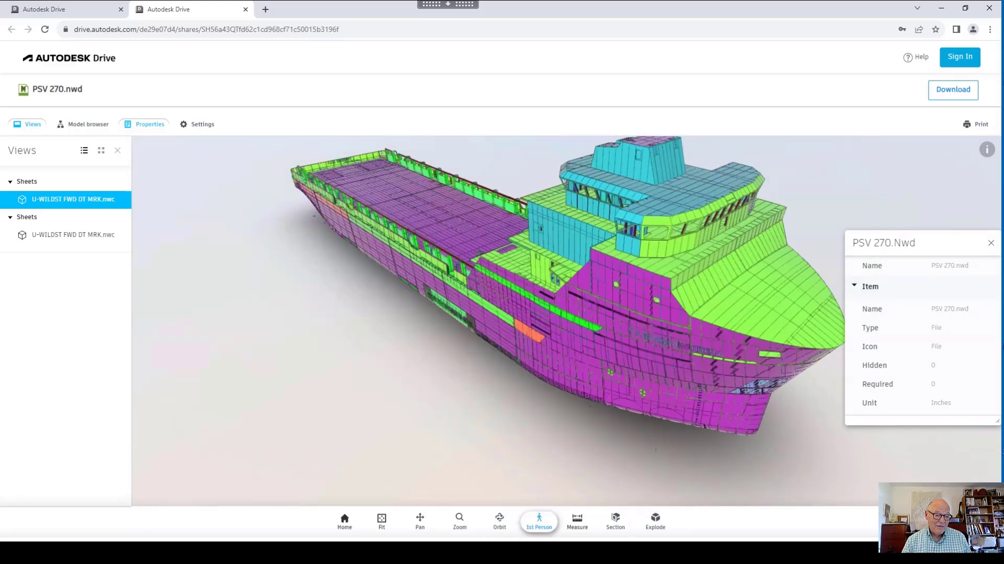
left_click(539, 521)
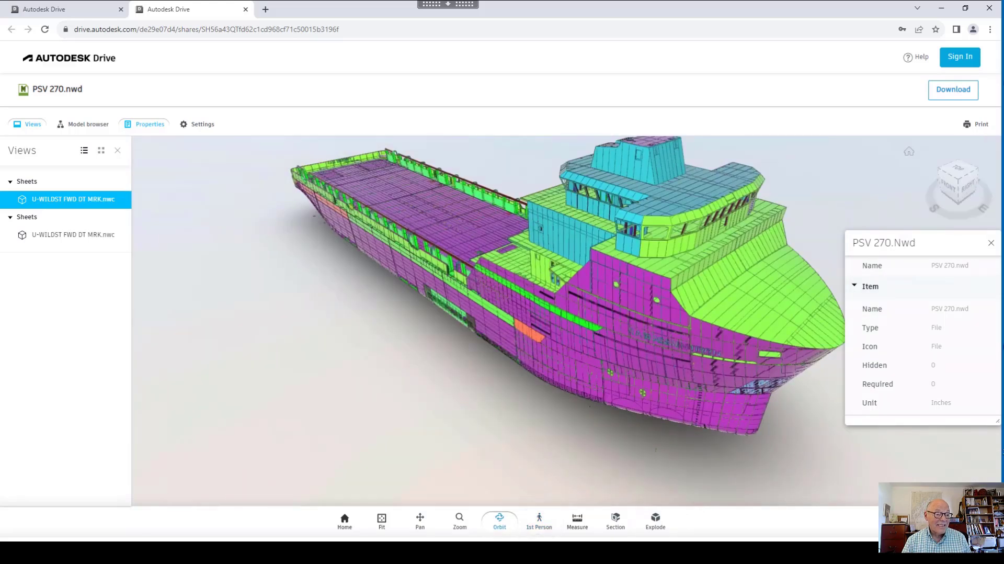
left_click(539, 521)
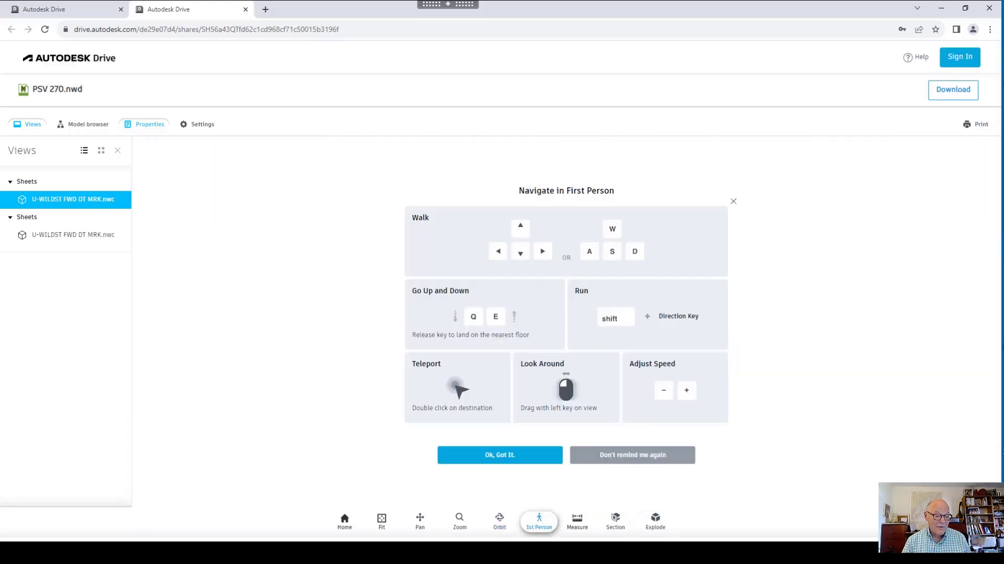
left_click(500, 454)
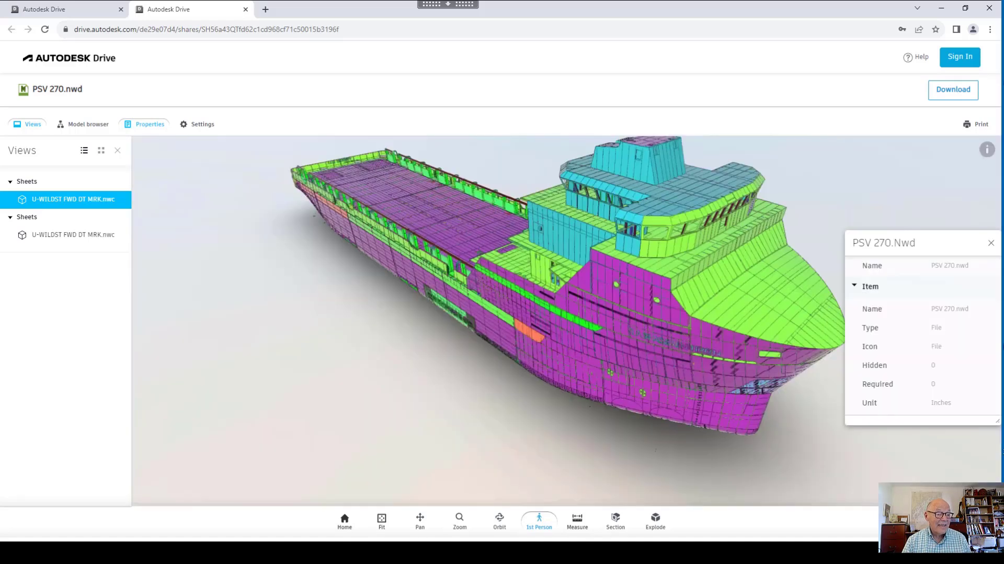
double_click(445, 260)
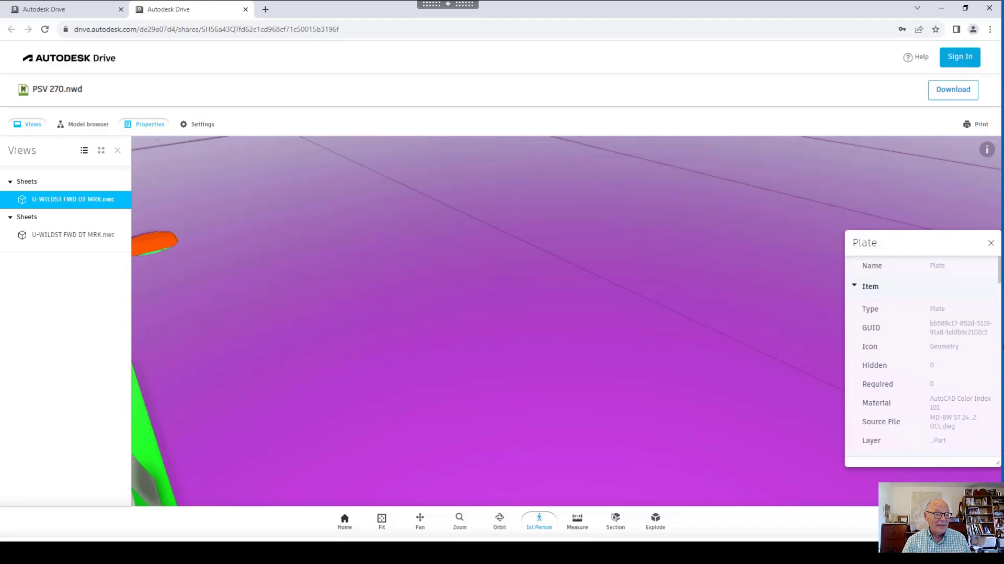
left_click_drag(502, 356, 573, 268)
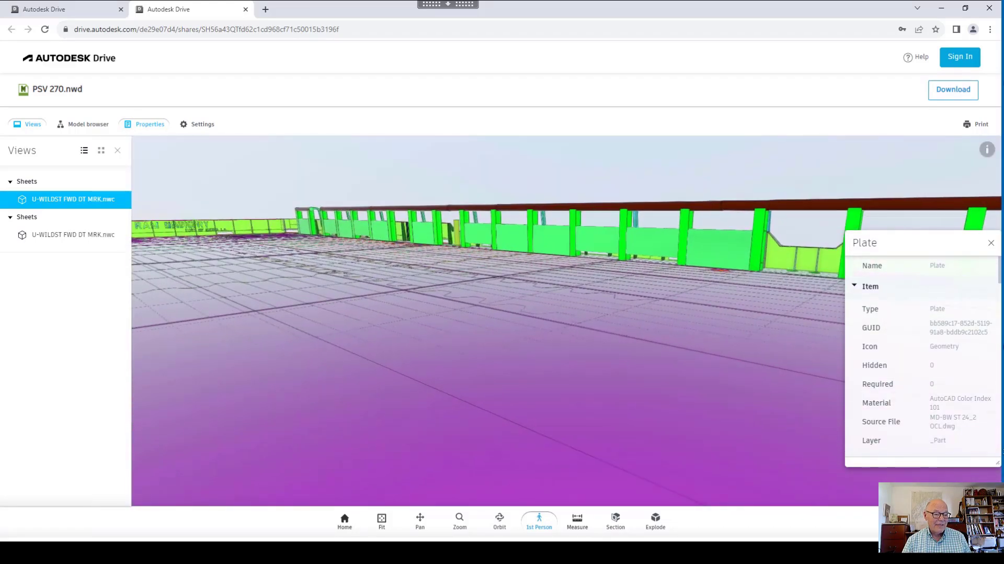
Walk backward beyond the bulwark to view the hull side, walk forward onto the deck, and back away again.
key("Down")
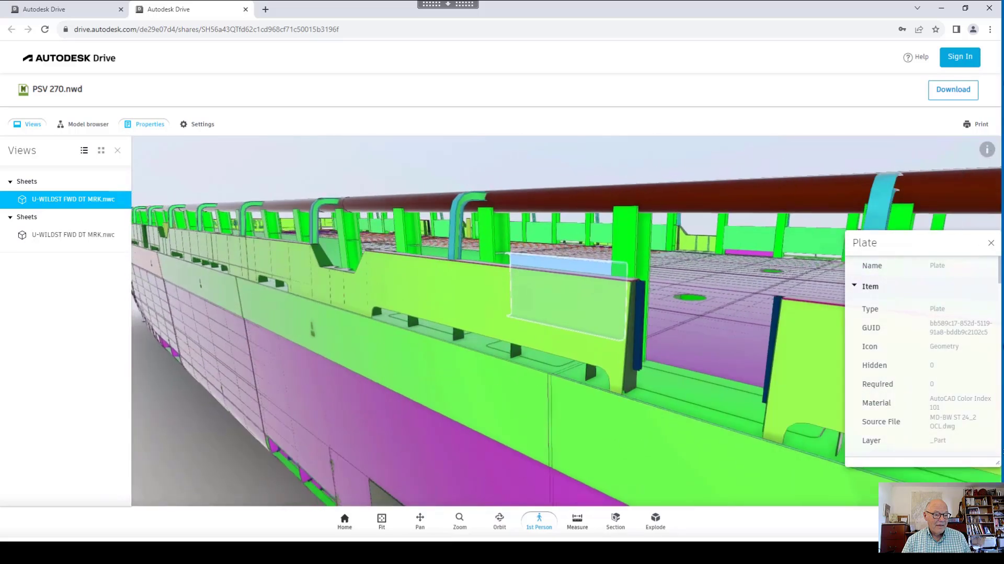
key("Down")
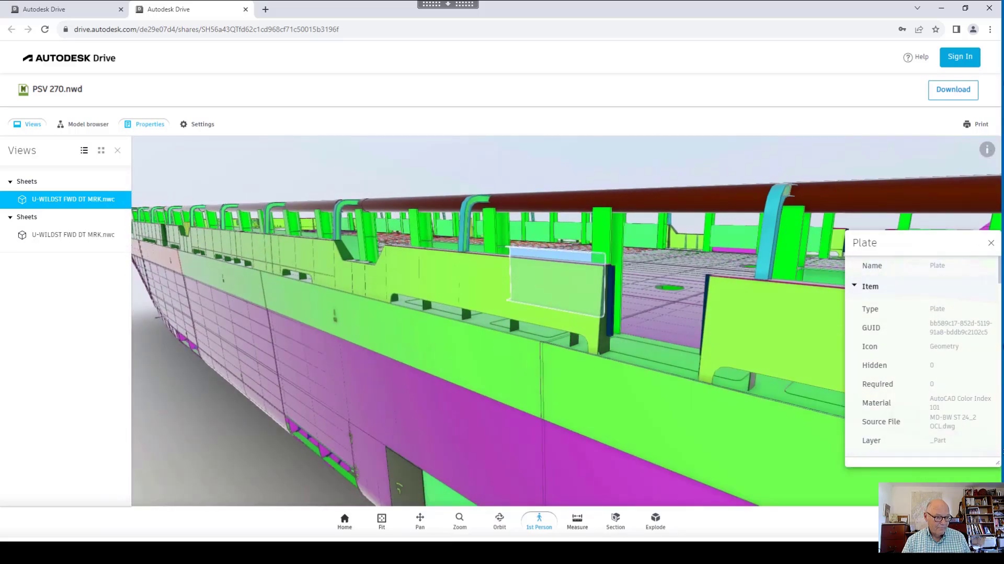
left_click_drag(502, 319, 509, 379)
key("Up")
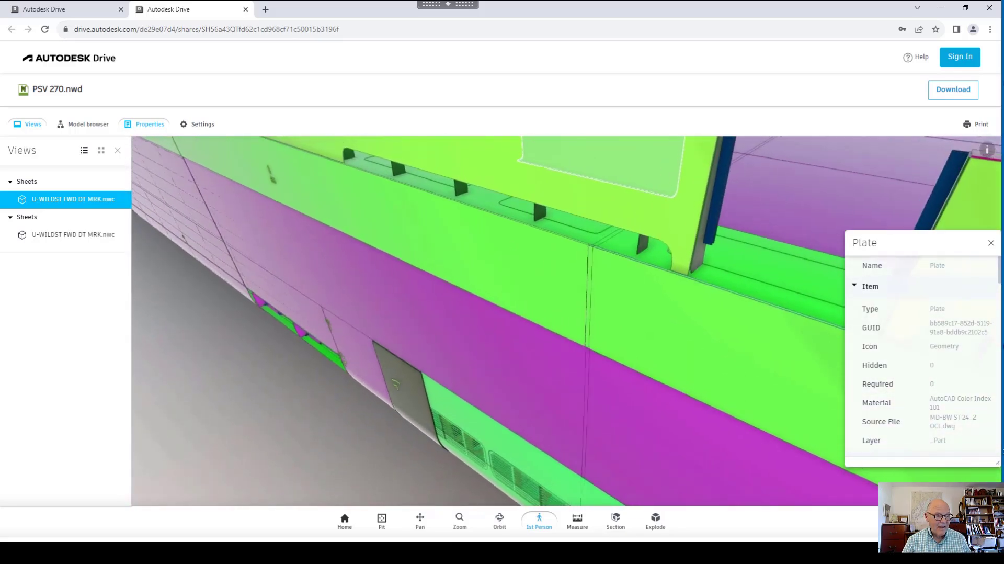
key("Up")
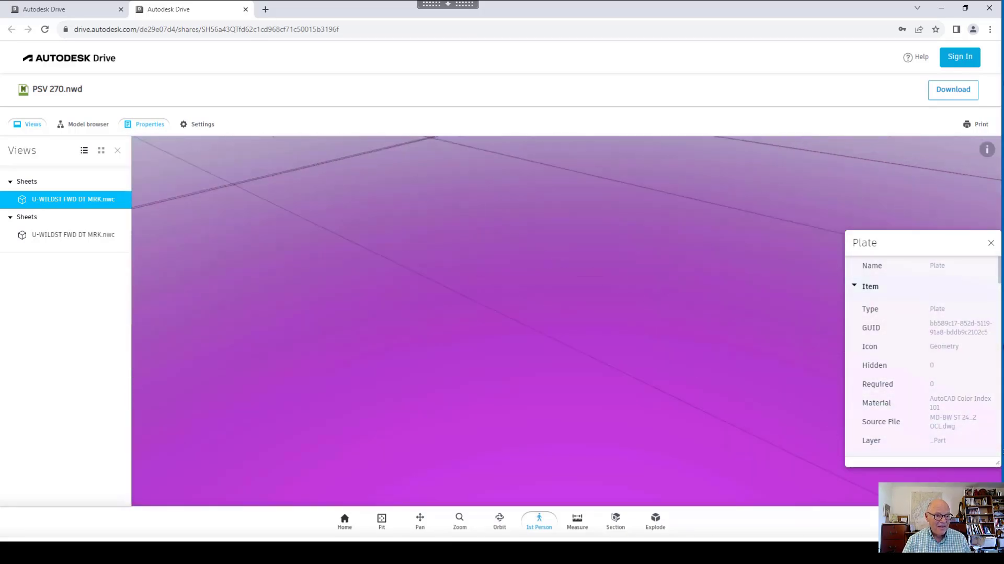
left_click_drag(510, 379, 489, 302)
key("Down")
key("Down")
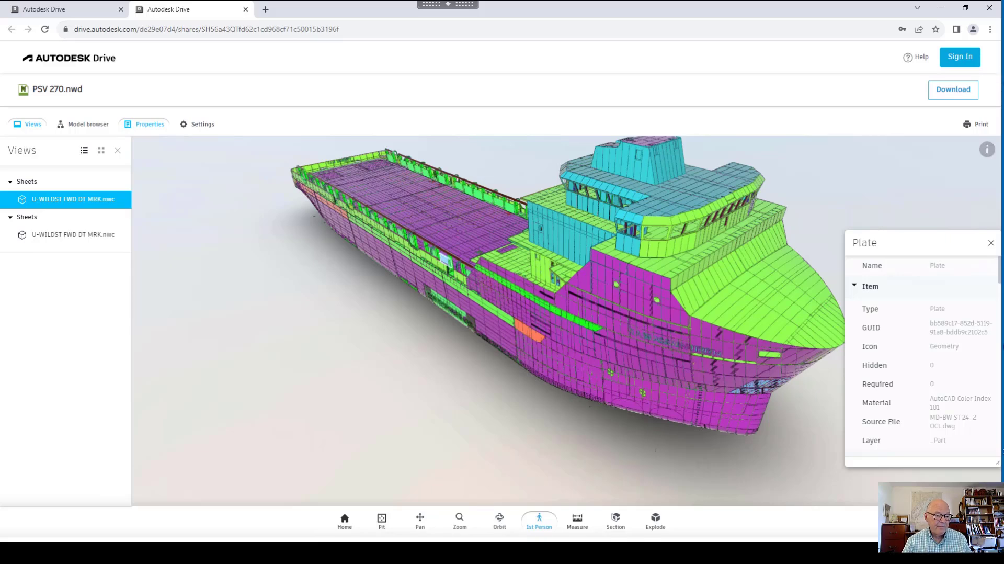
Clear the plate selection, approach the vessel, and inspect the forward hull side by panning and zooming in closely.
key("Escape")
key("Up")
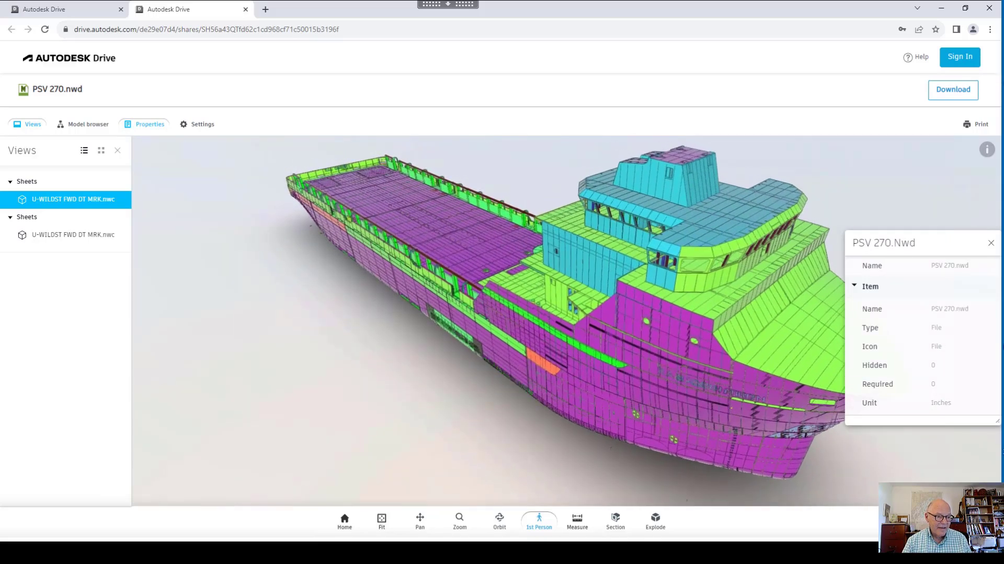
left_click_drag(497, 324, 518, 359)
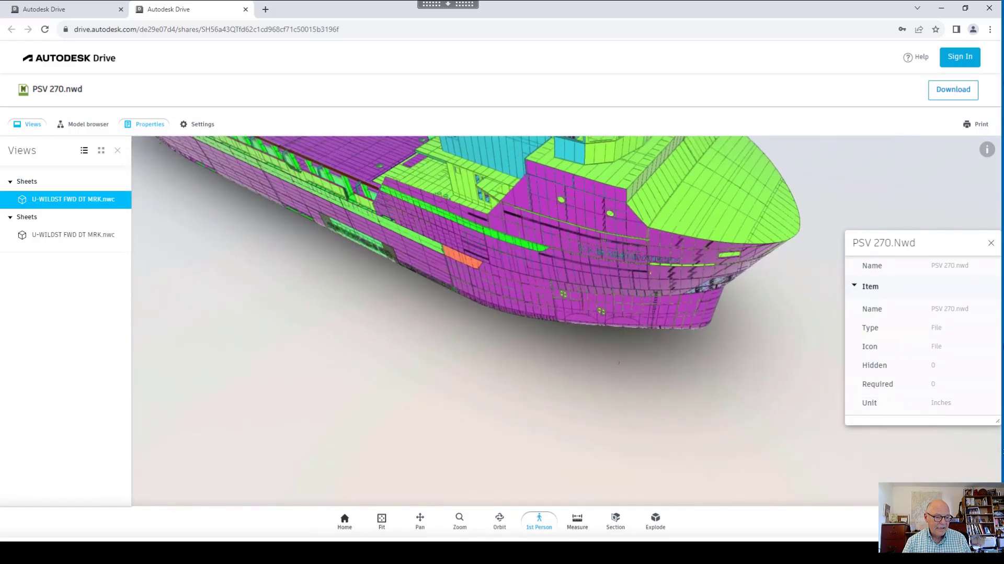
left_click(420, 520)
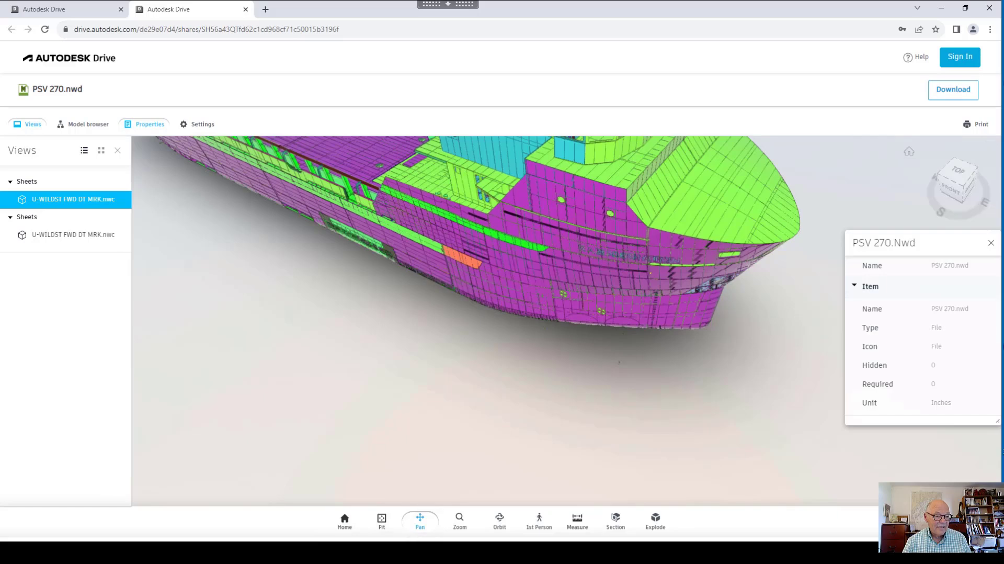
left_click_drag(619, 362, 816, 391)
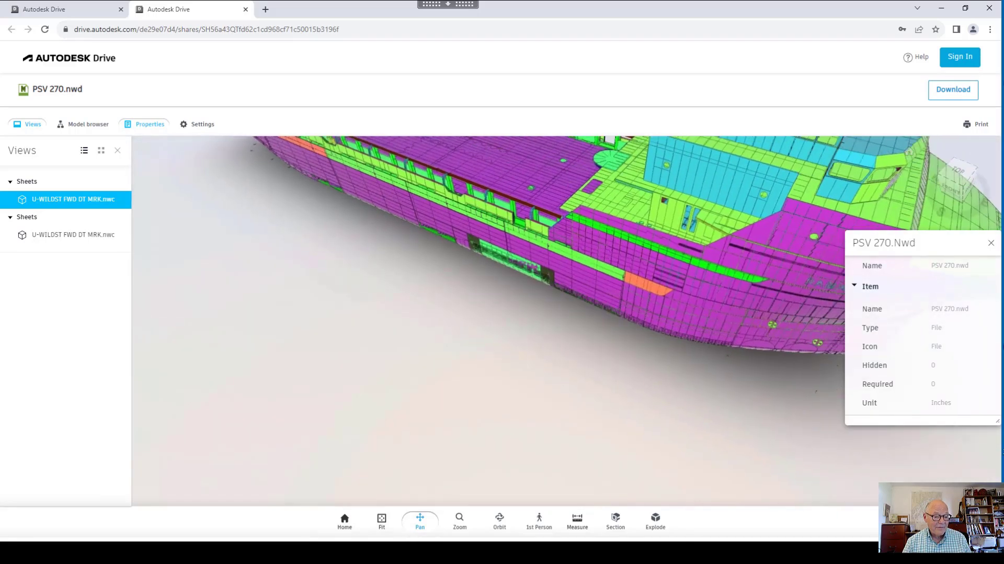
left_click_drag(523, 377, 583, 362)
scroll(575, 242, "up", 10)
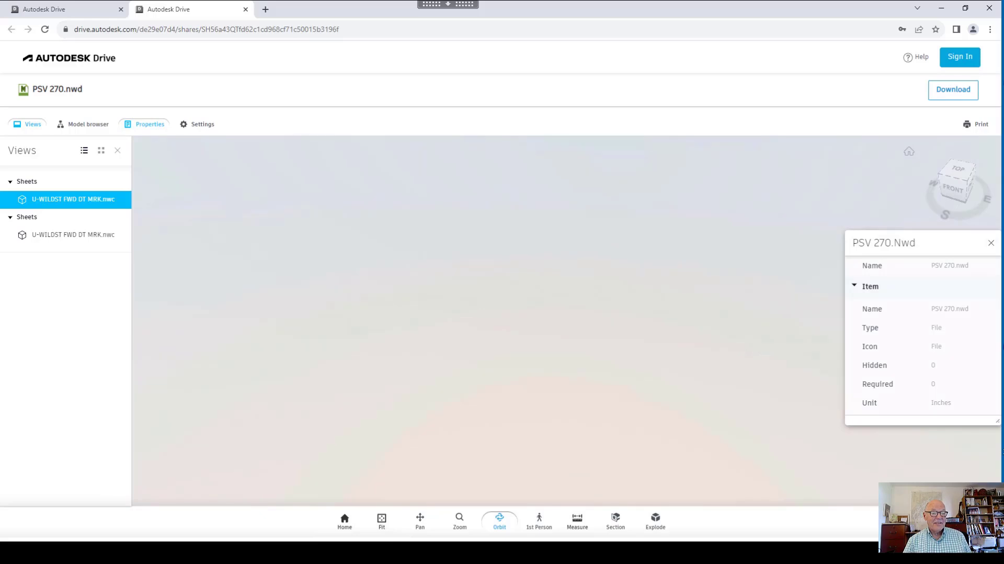
scroll(567, 321, "up", 4)
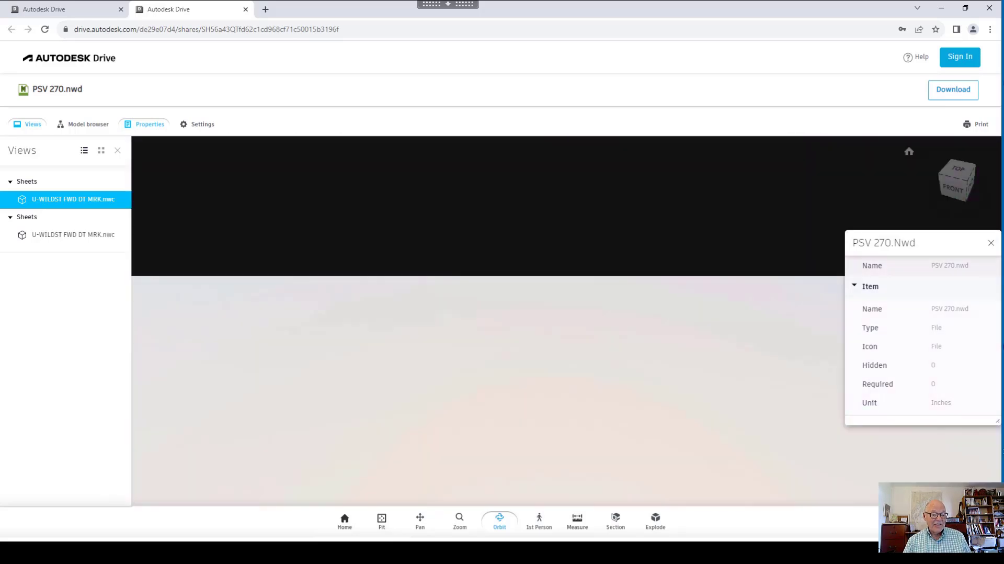
Re-enter first-person navigation, move through the plating into the interior piping compartment, and teleport to its floor plate.
left_click(539, 520)
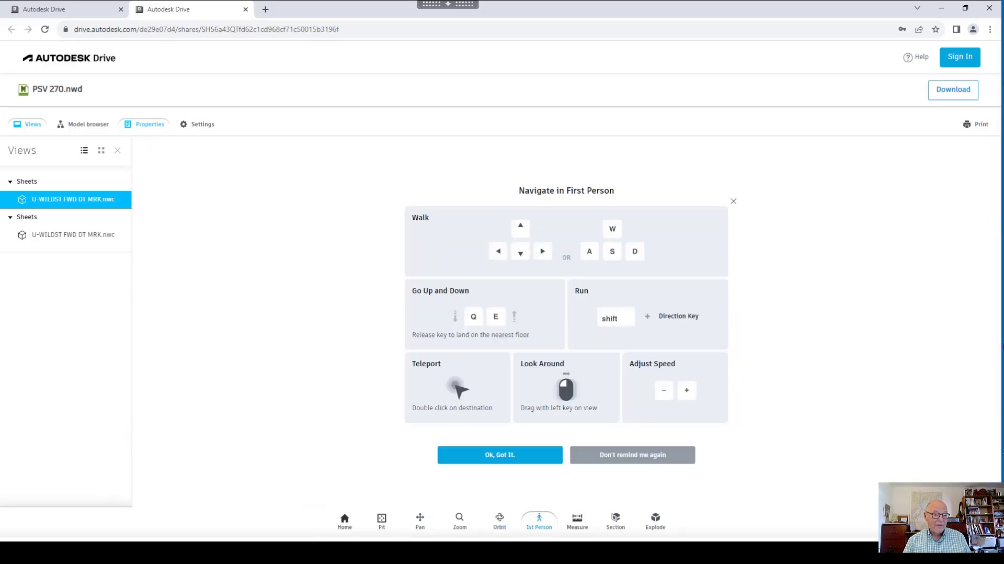
left_click(500, 454)
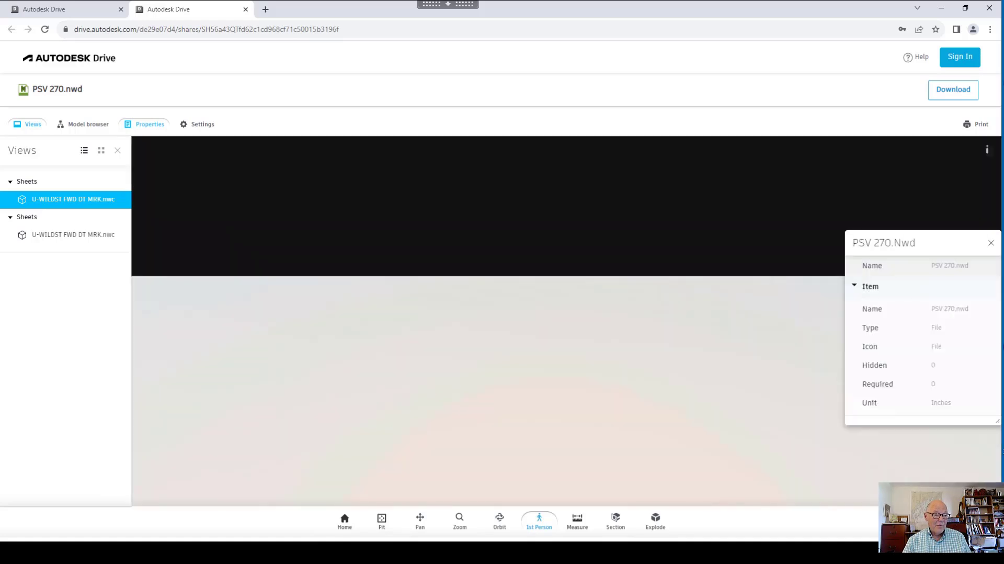
scroll(566, 321, "up", 5)
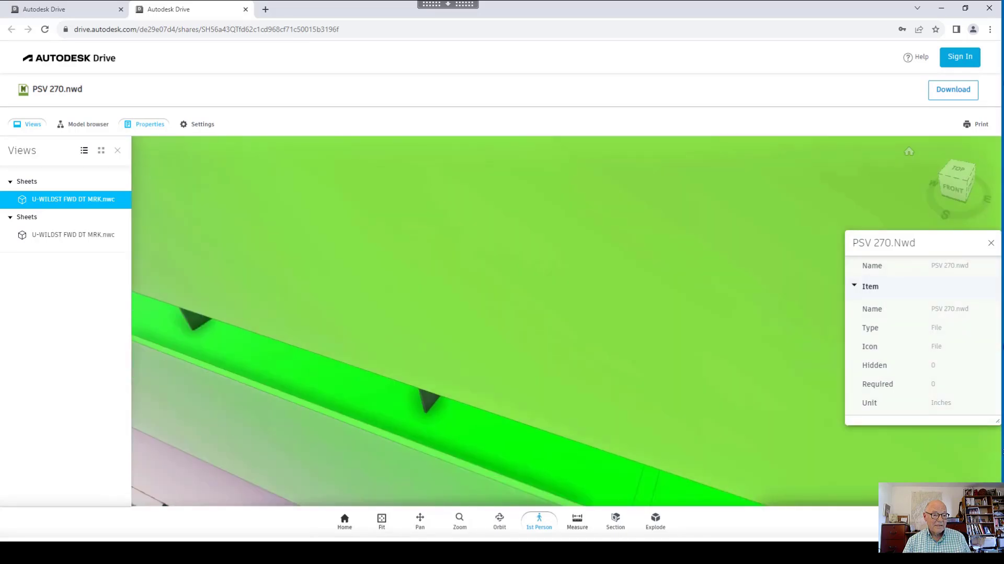
scroll(567, 320, "up", 2)
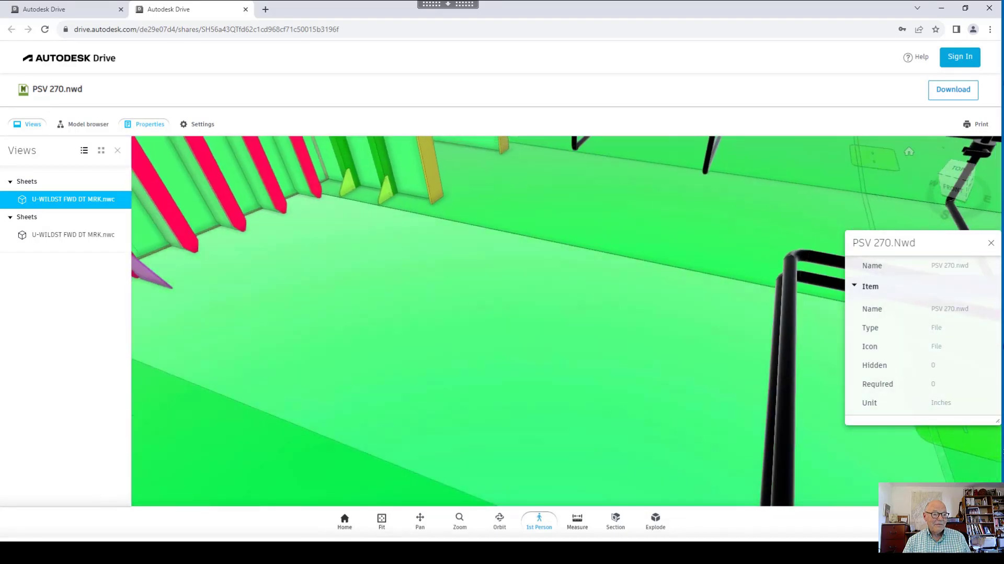
double_click(472, 311)
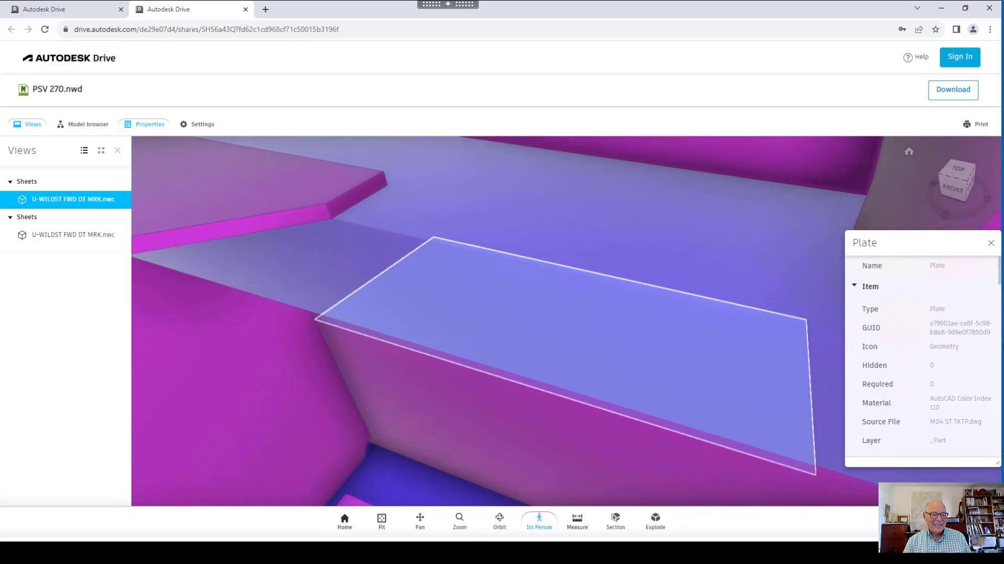
Look around the interior compartment's frames and piping, clear the floor plate selection, and return to the home view.
left_click_drag(567, 321, 676, 317)
scroll(561, 326, "up", 4)
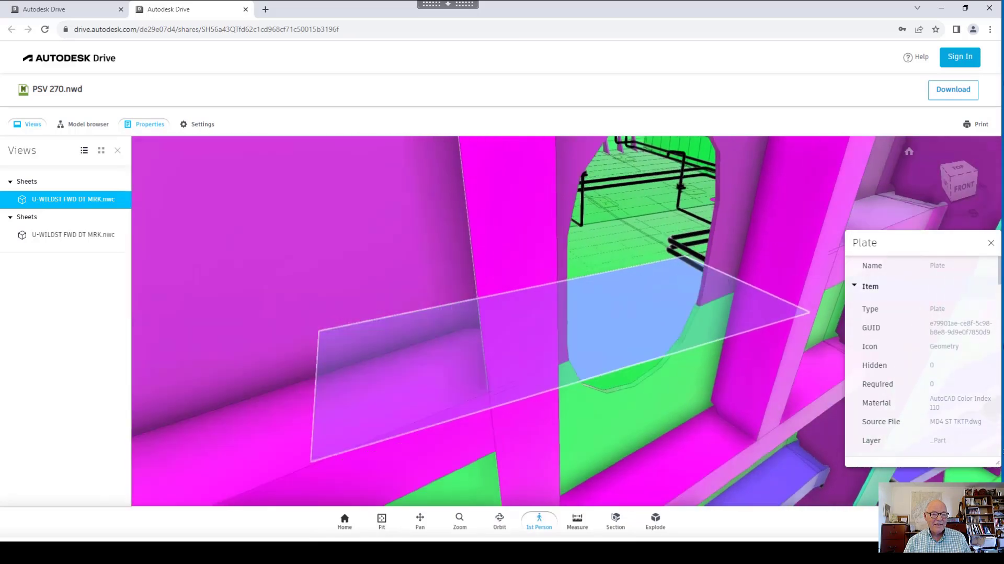
scroll(560, 326, "up", 2)
scroll(561, 326, "up", 3)
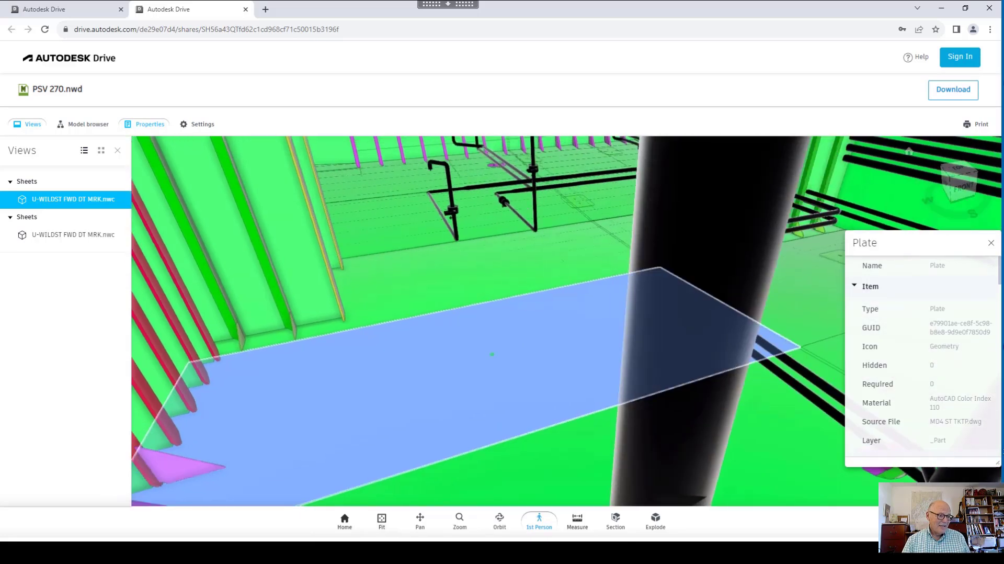
scroll(162, 465, "up", 1)
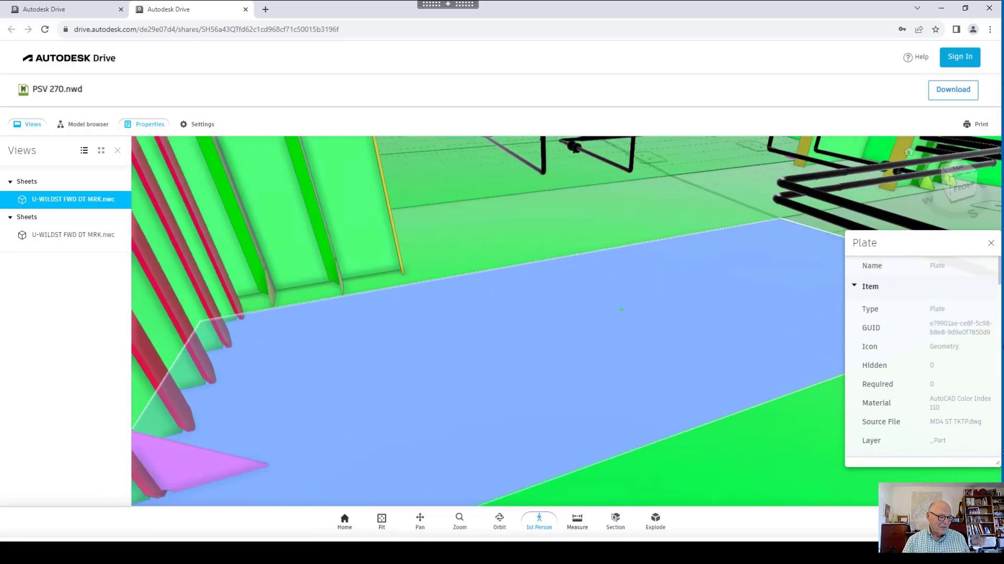
left_click_drag(162, 465, 178, 445)
middle_click_drag(178, 444, 155, 454, "shift")
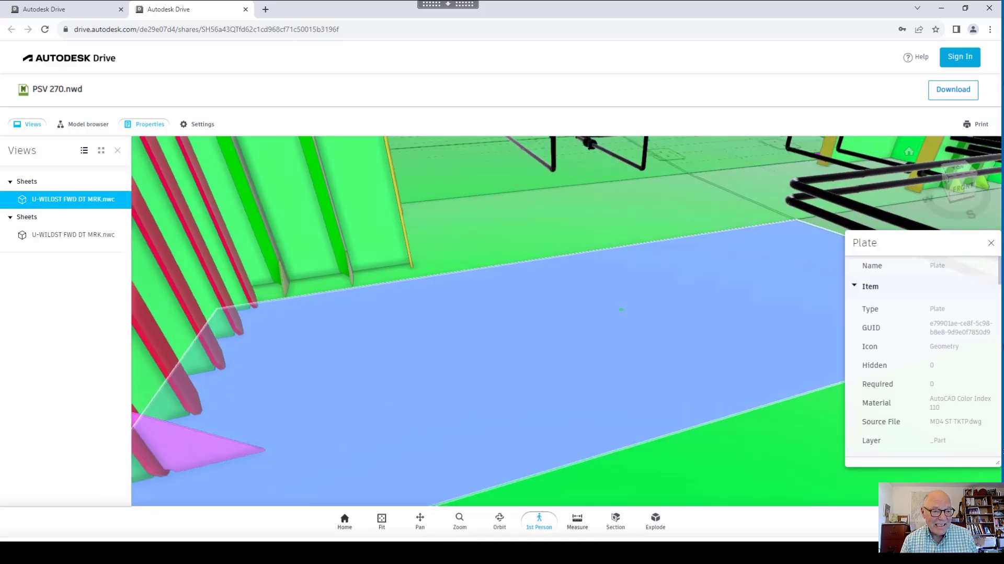
key("Escape")
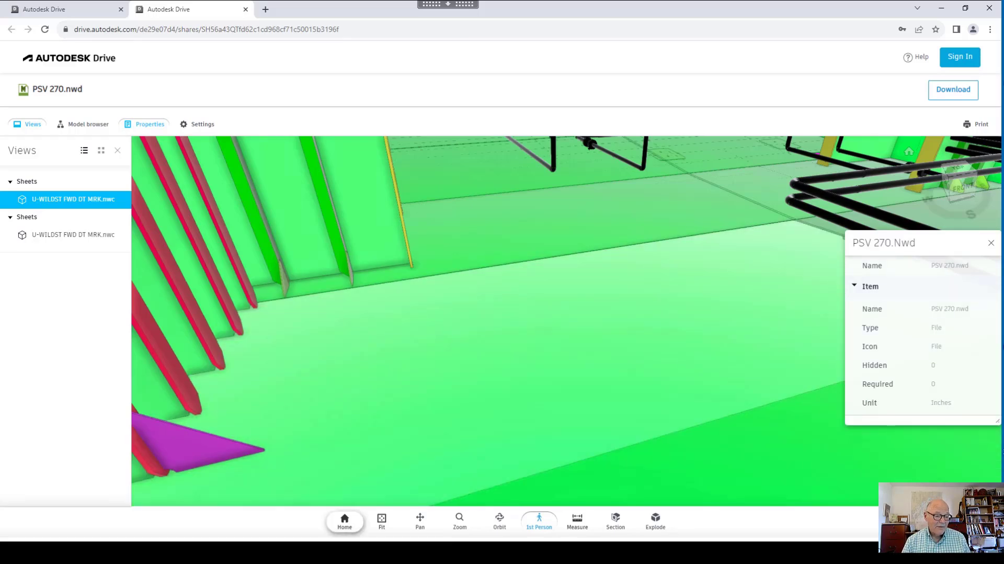
left_click(345, 521)
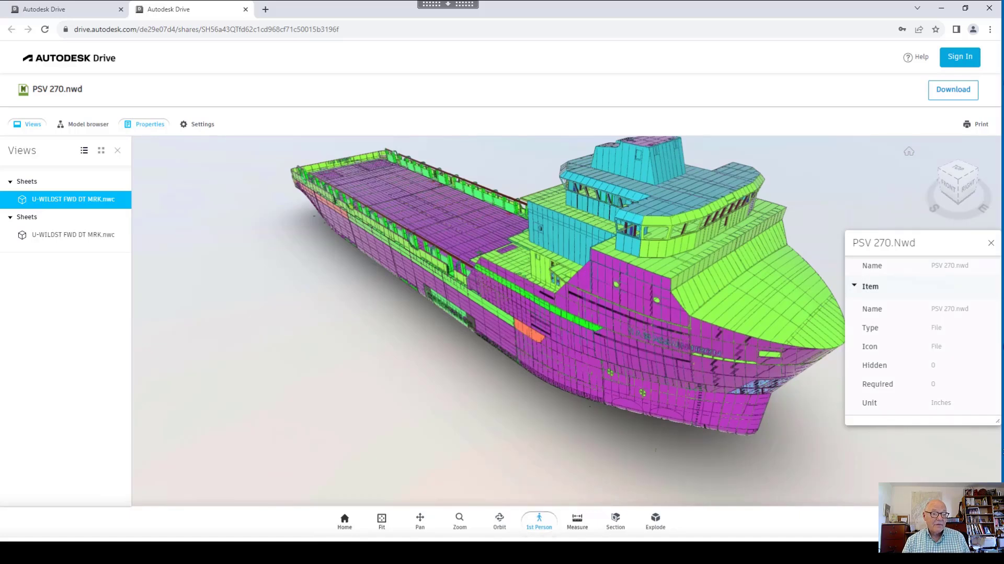
Teleport to the bridge deck plate, examine the wheelhouse exterior and interior from several angles, and restore the home view.
double_click(584, 192)
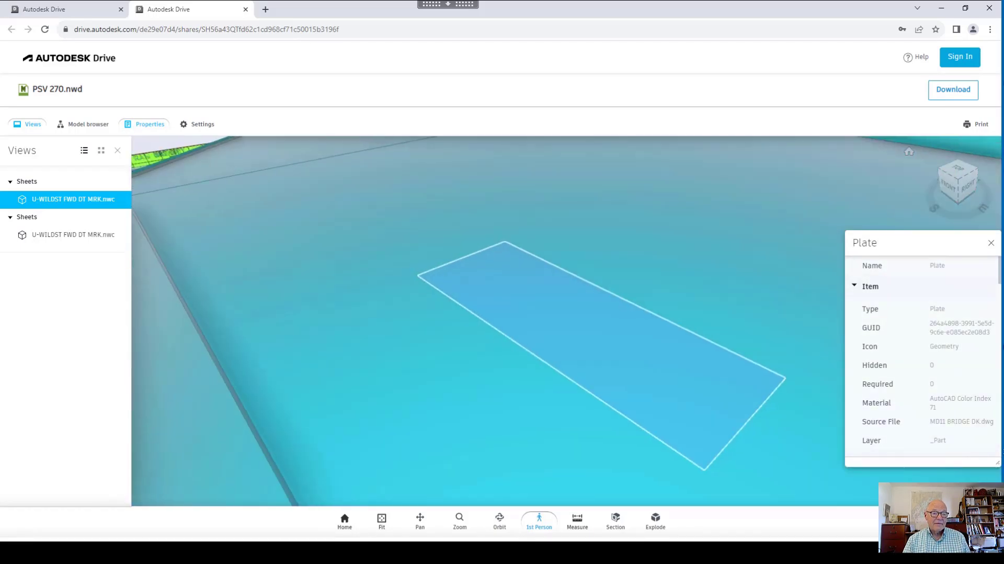
left_click_drag(575, 324, 947, 289)
scroll(706, 275, "up", 3)
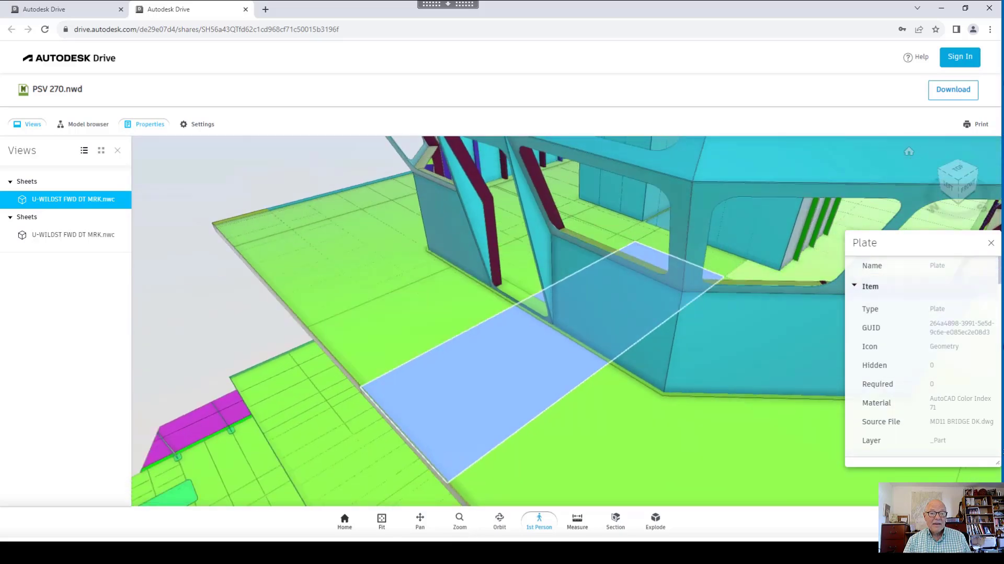
scroll(820, 248, "up", 6)
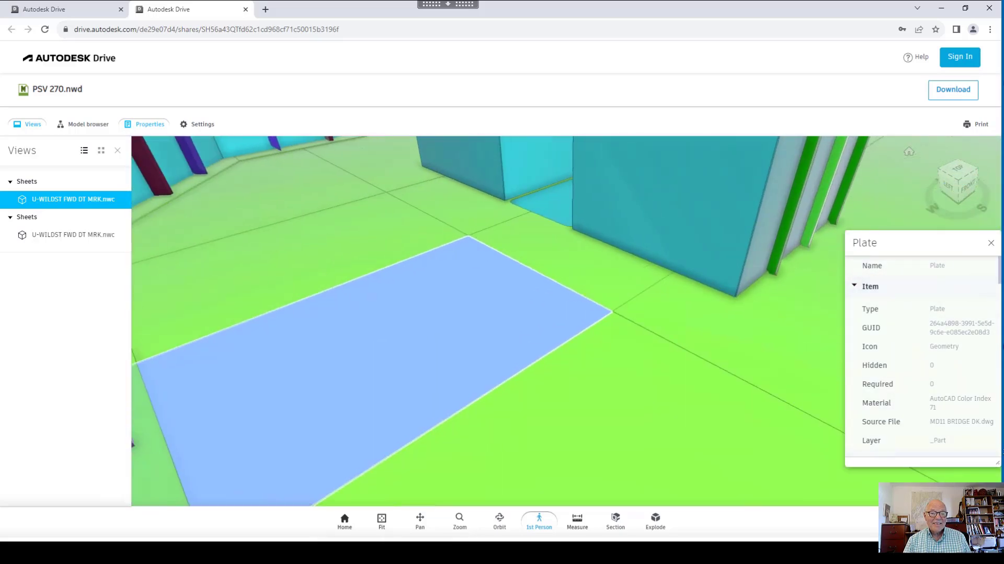
mouse_move(958, 183)
left_mouse_down()
mouse_move(964, 156)
mouse_move(971, 178)
left_mouse_up()
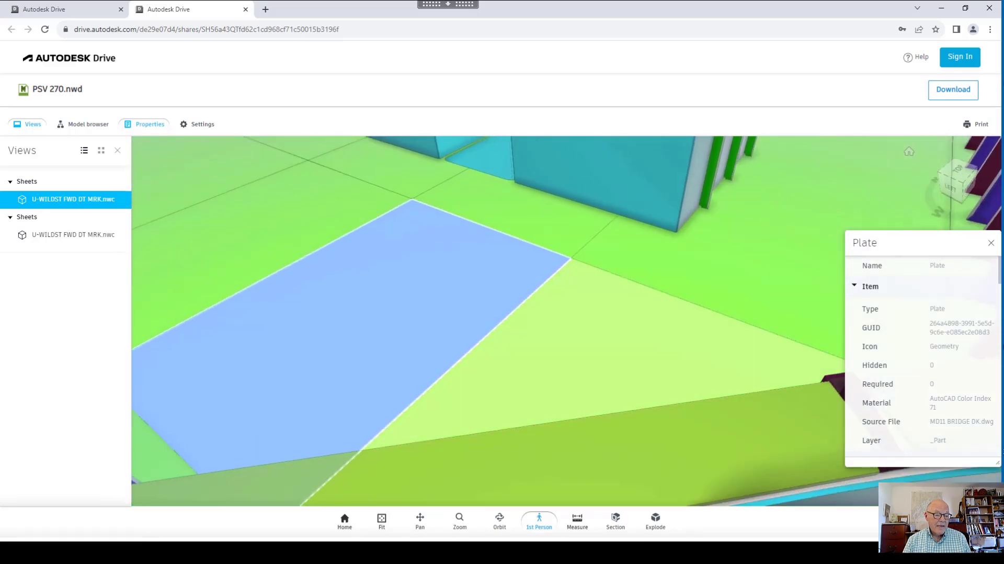
left_click(345, 520)
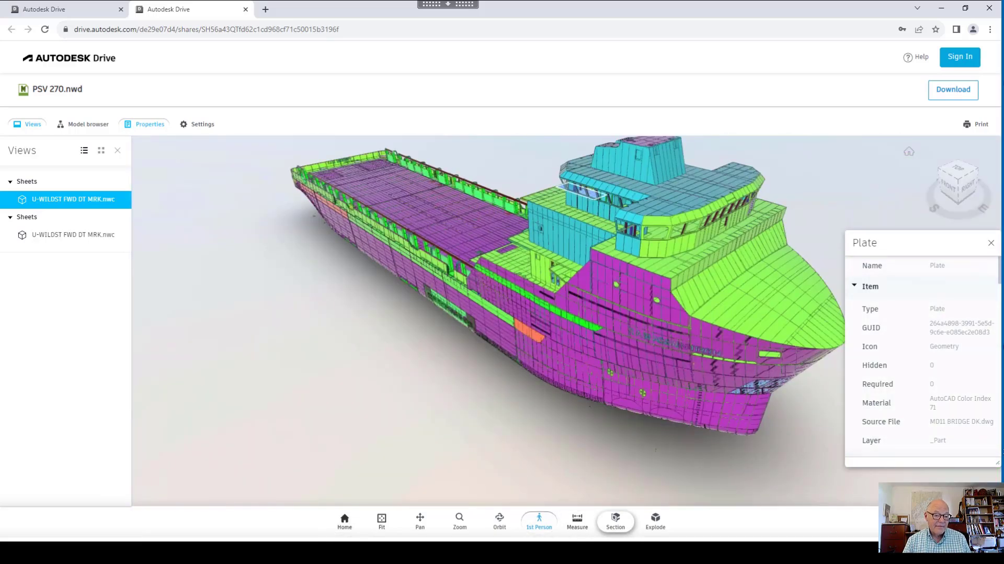
Section the ship with an X plane moved aft through the superstructure, and with a Y plane moved inboard from the hull side.
left_click(615, 521)
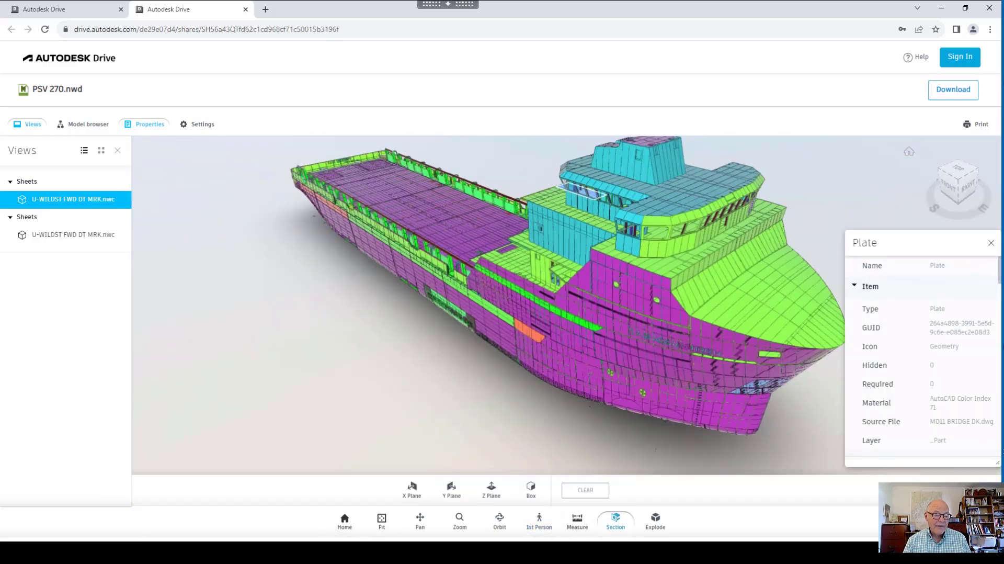
scroll(583, 340, "up", 5)
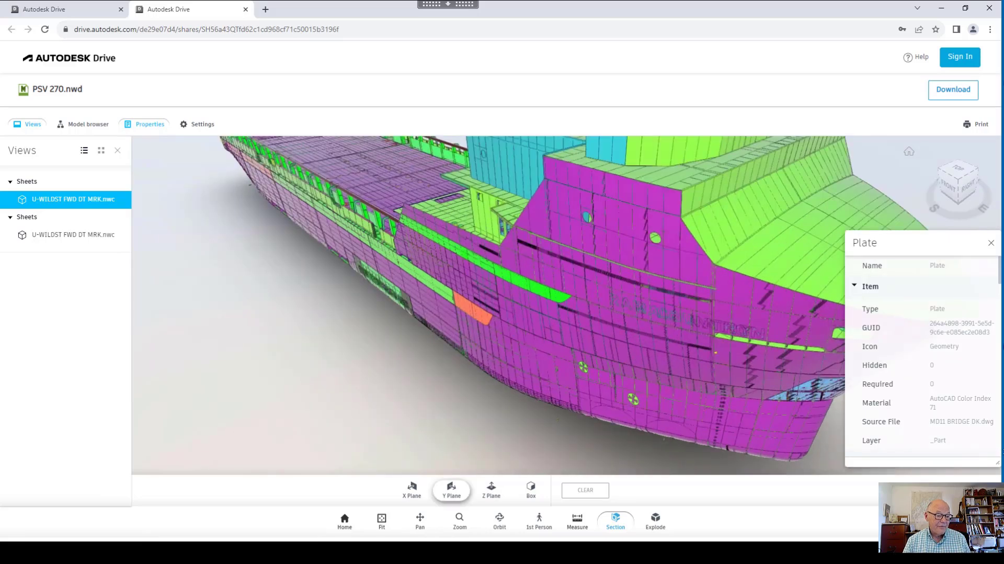
left_click(411, 490)
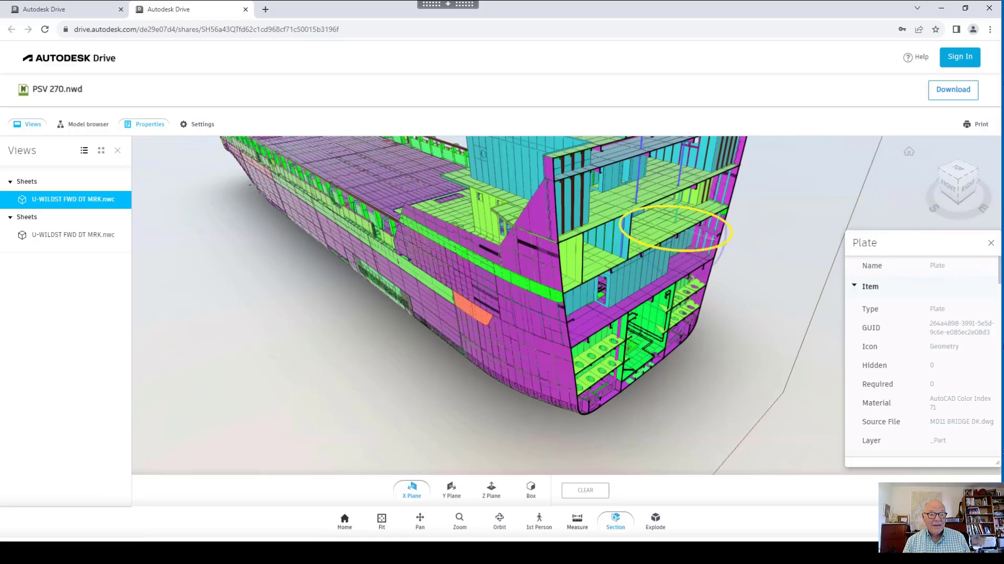
left_click_drag(706, 238, 589, 195)
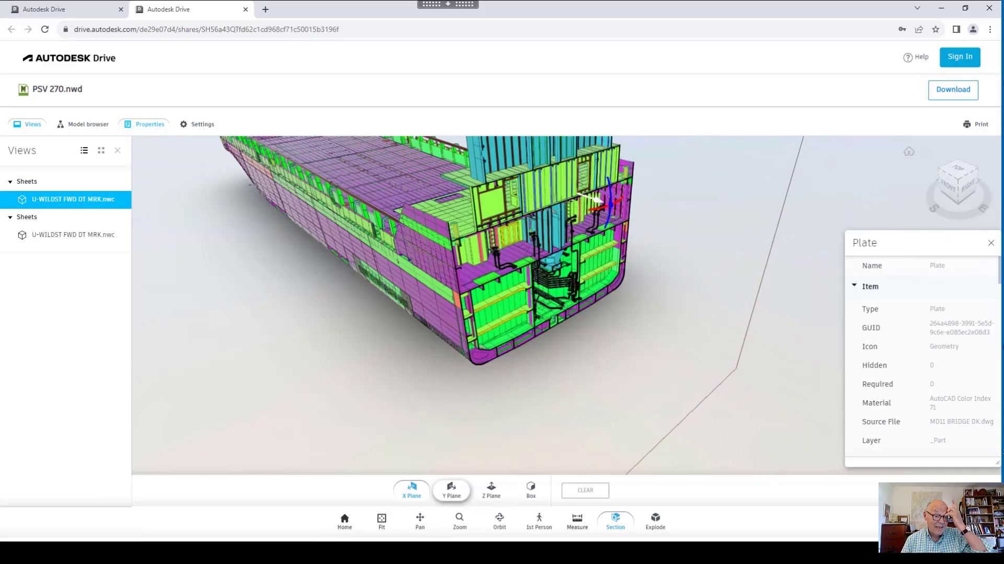
left_click(451, 490)
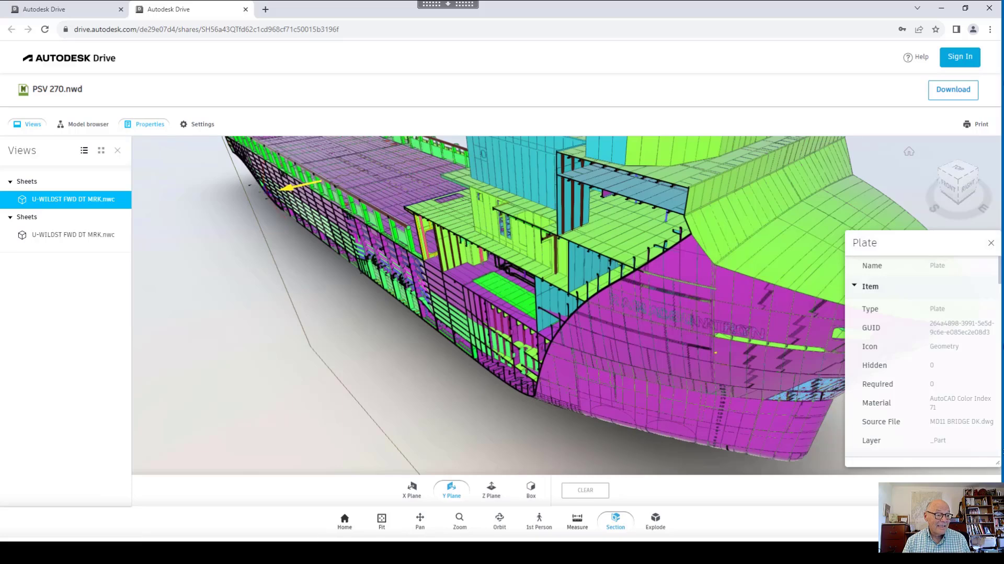
left_click_drag(309, 185, 353, 175)
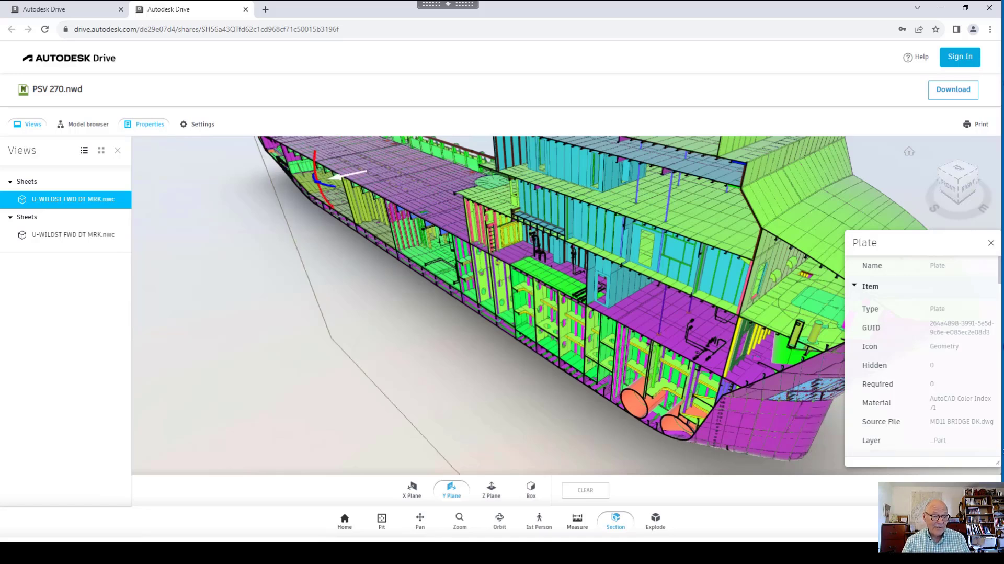
Section the ship with a Z plane, inspect the exposed deck compartments, and lower the plane to reveal the hull's internal framing.
left_click(451, 489)
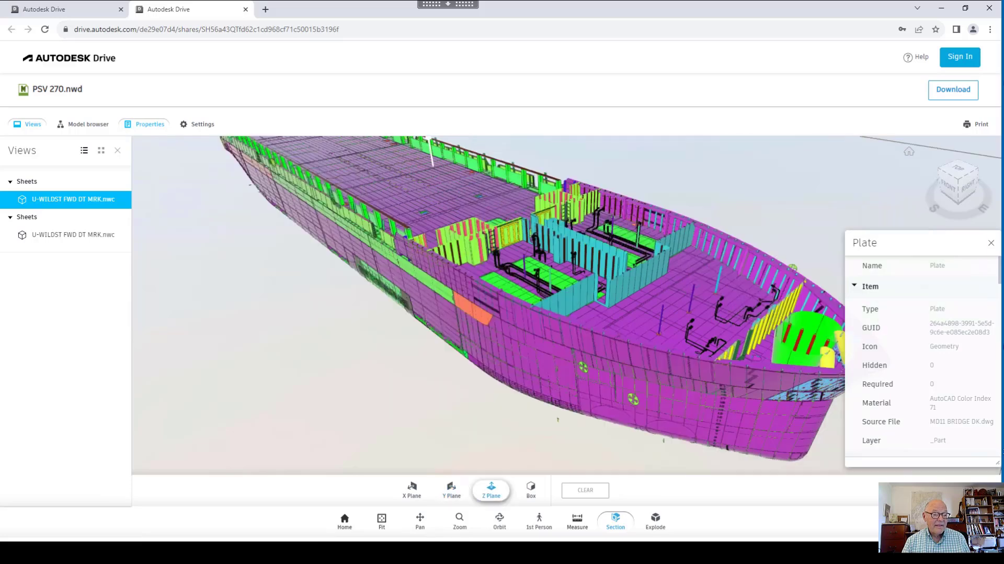
scroll(461, 314, "up", 2)
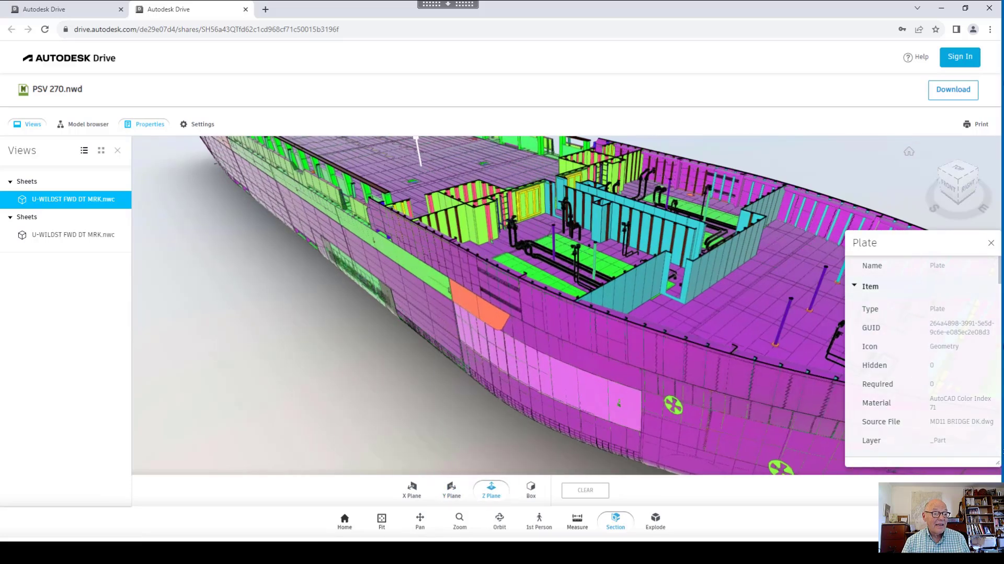
scroll(461, 314, "down", 5)
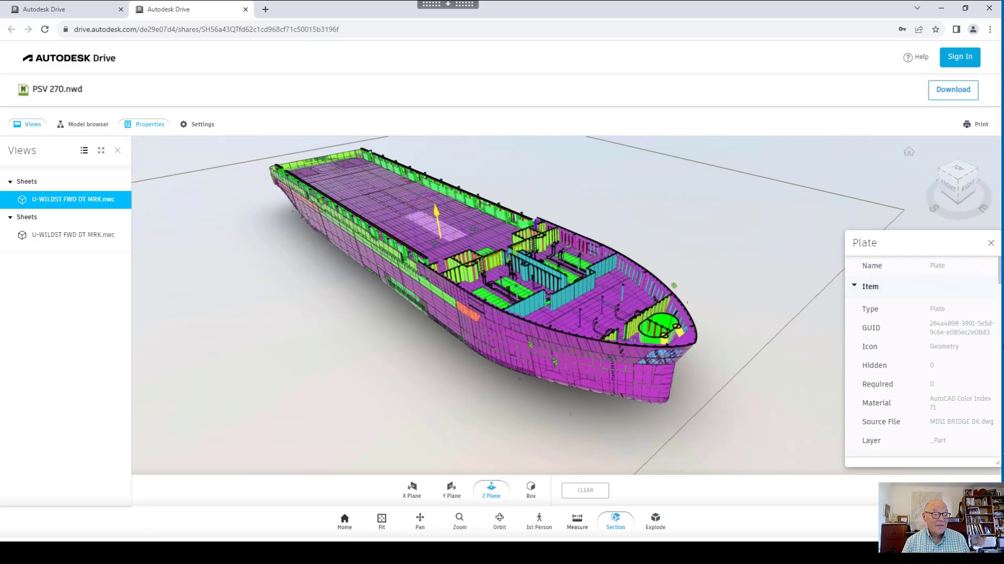
mouse_move(438, 222)
left_mouse_down()
mouse_move(445, 258)
mouse_move(441, 238)
left_mouse_up()
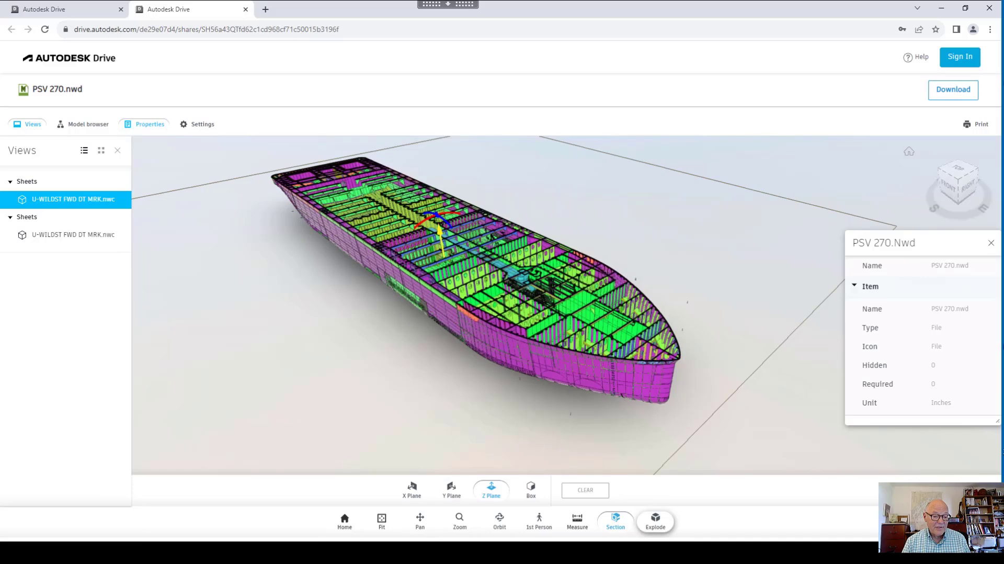
Explode the ship model slightly, about one sixth of the full range, and inspect the separated plates up close and overall.
left_click(655, 521)
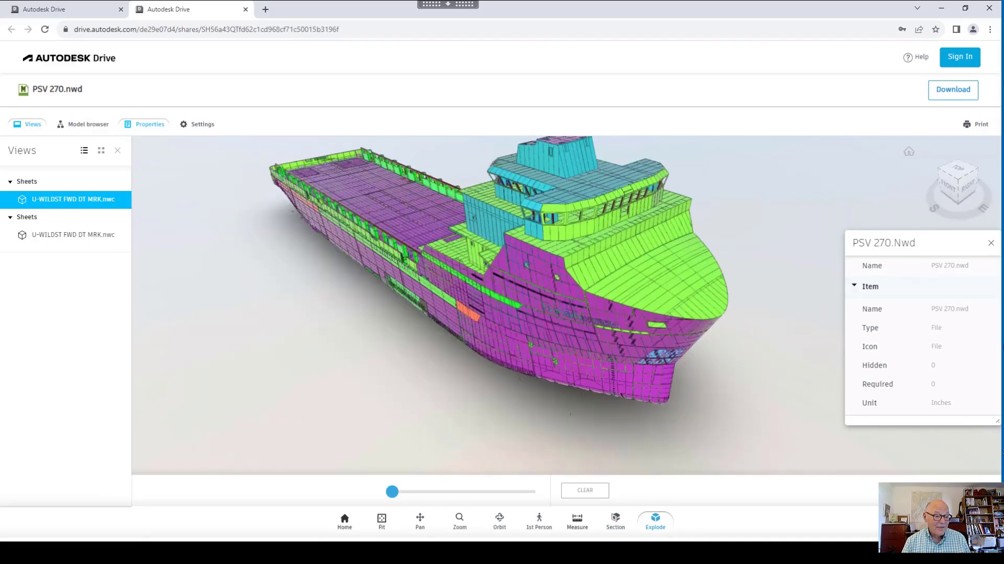
left_click_drag(392, 491, 417, 491)
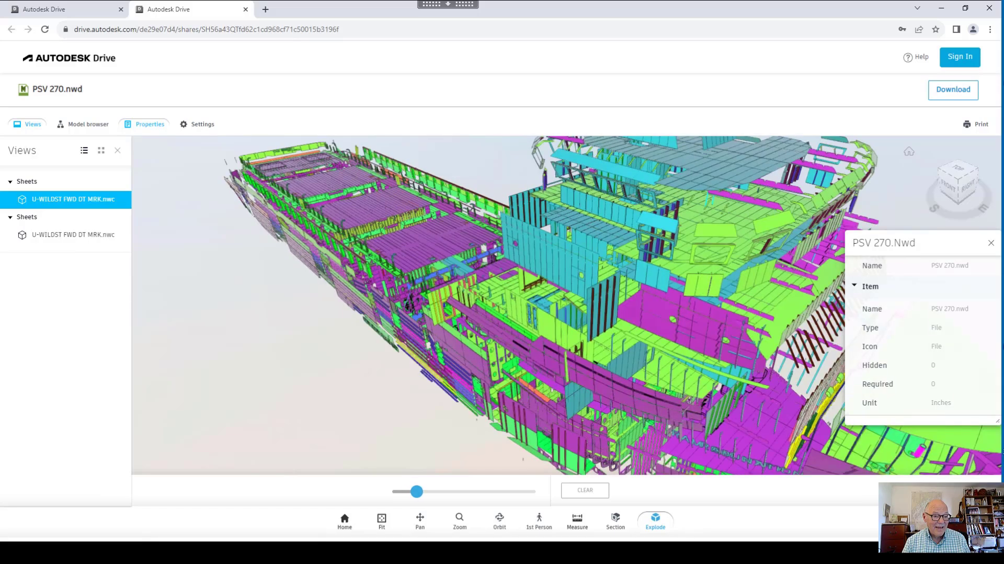
scroll(627, 293, "up", 3)
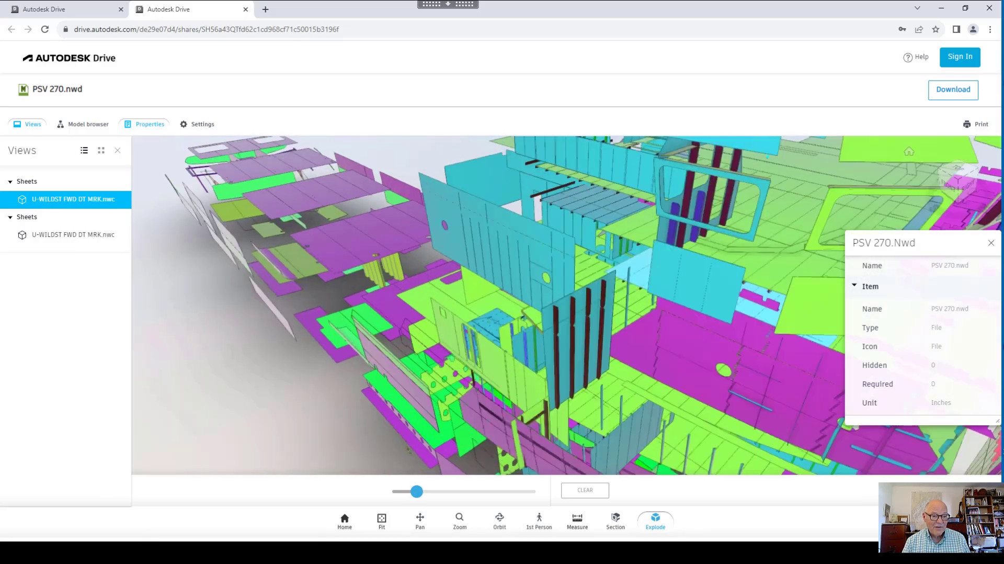
scroll(628, 293, "down", 5)
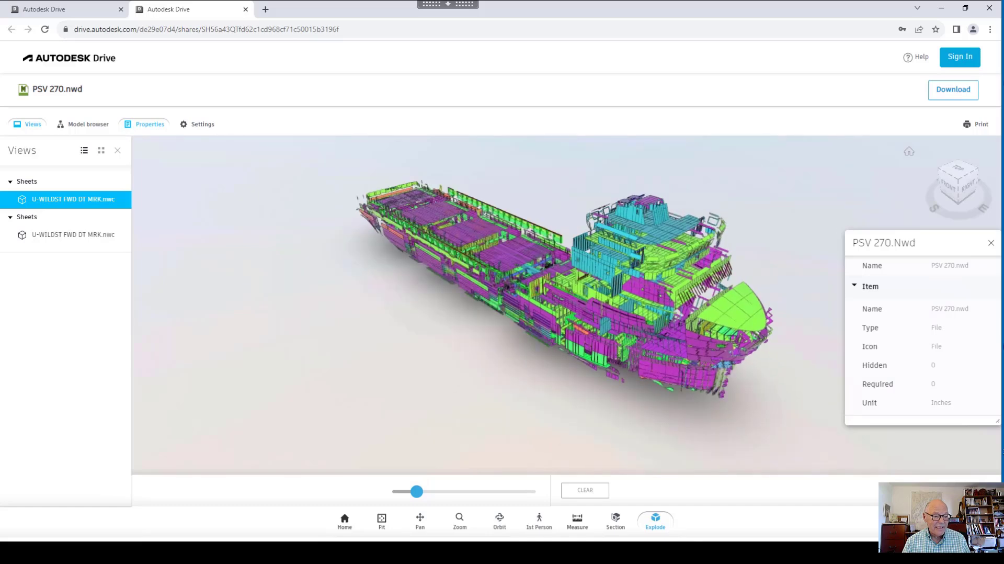
Increase the explosion to about half of its range, fit the exploded ship in view, and examine it from a lower angle.
left_click_drag(417, 491, 464, 491)
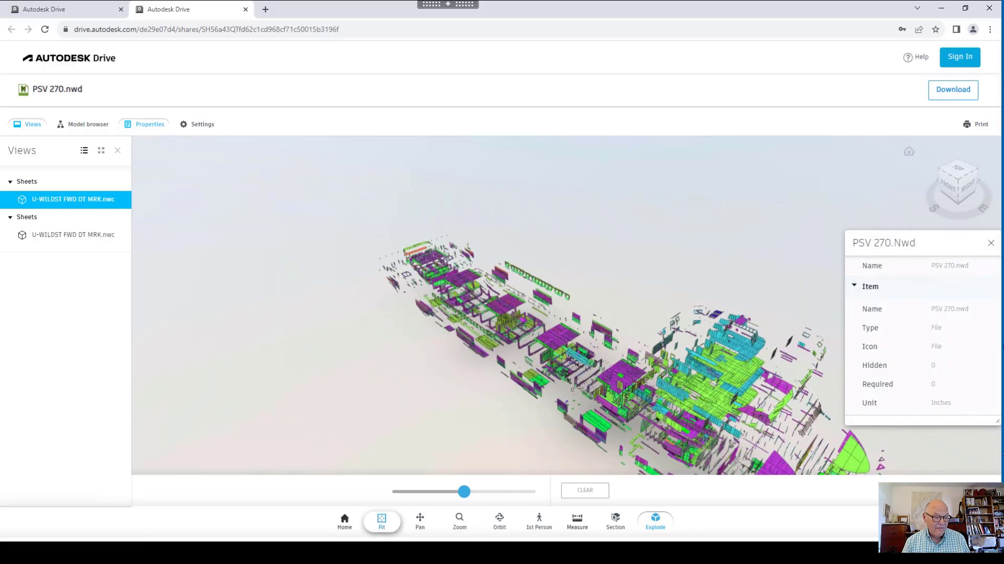
left_click(382, 521)
left_click_drag(549, 366, 513, 311)
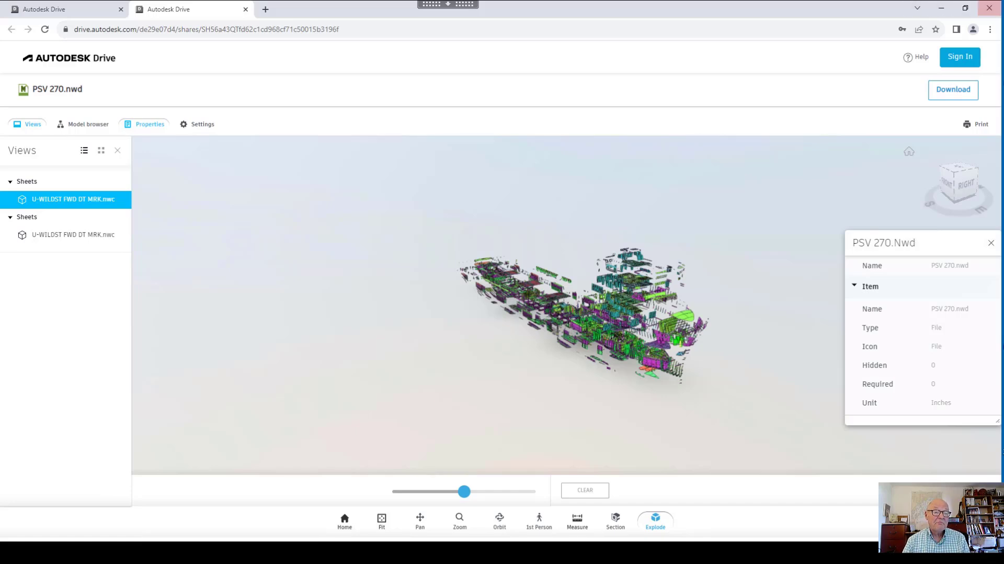
Close the browser and page through LinesDrawingsShipModeling_rev04.pdf in Adobe Acrobat to the slide "Viewing Model with ShipConstructor".
left_click(989, 8)
key("Page_Down")
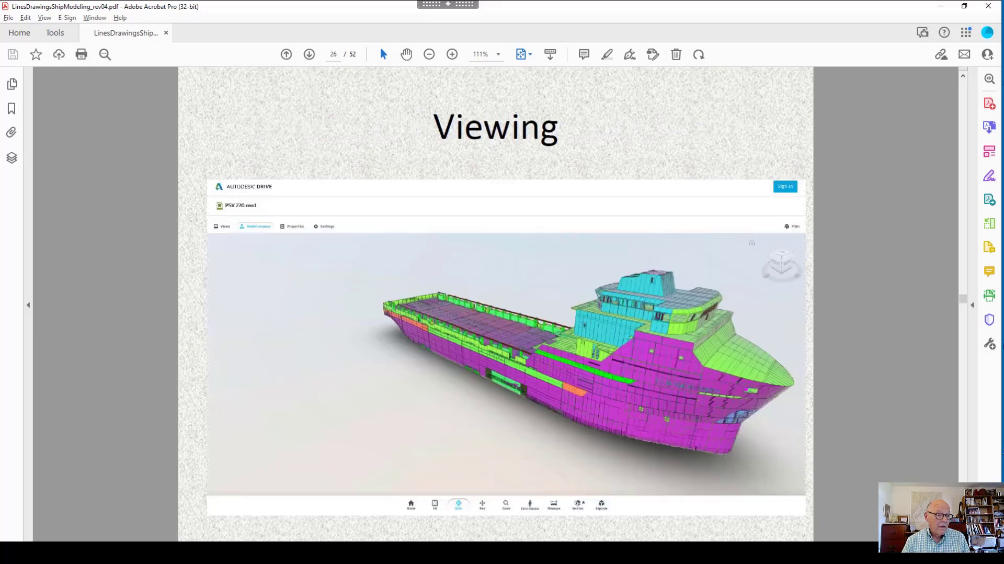
key("Page_Down")
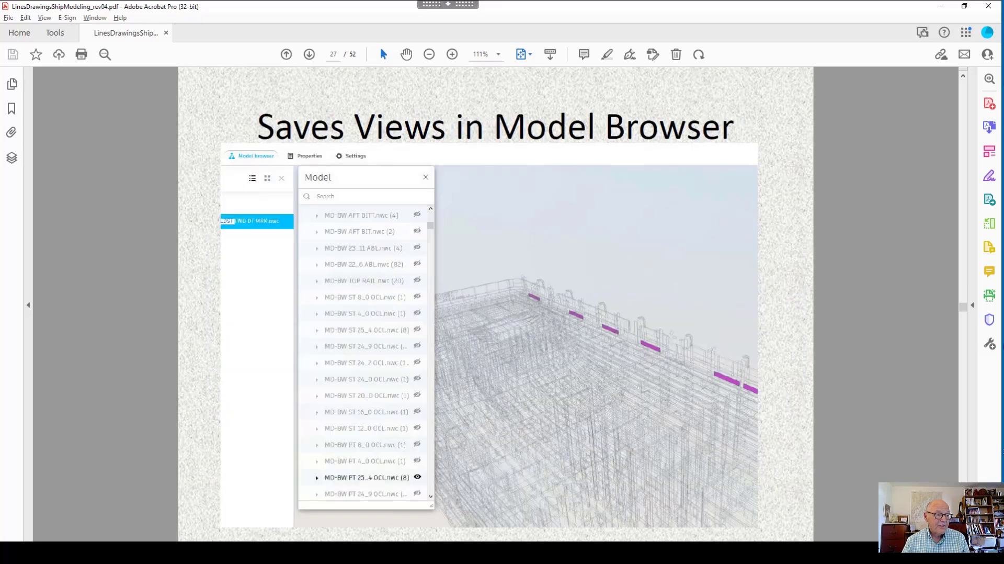
key("Page_Down")
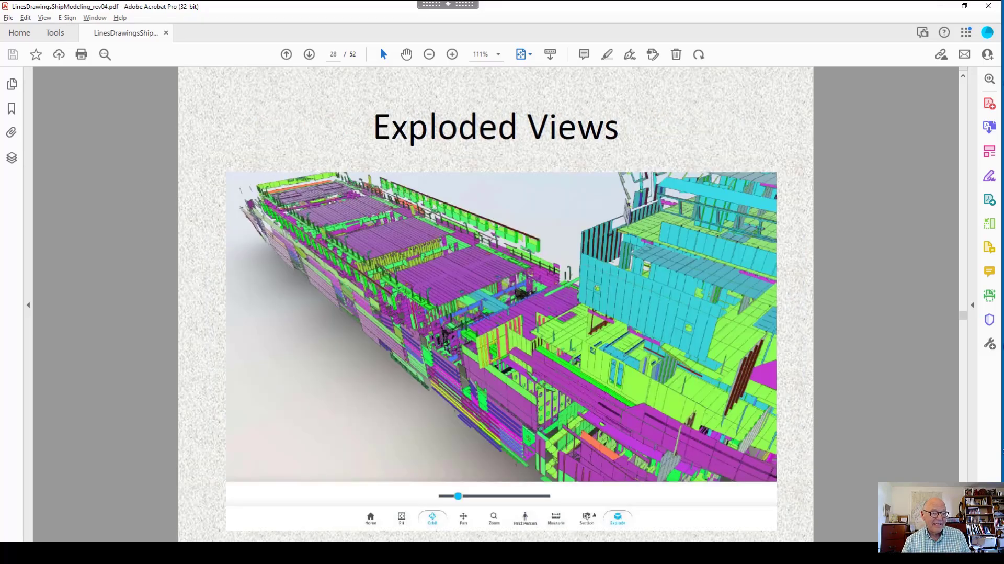
key("Page_Down")
key("Page_Down")
key("Page_Up")
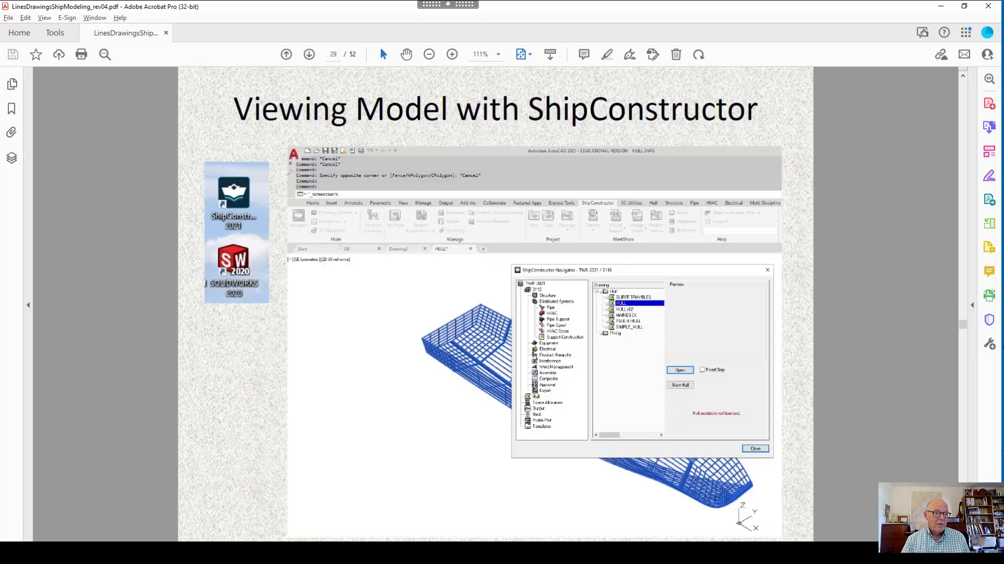
key("Page_Up")
key("Page_Down")
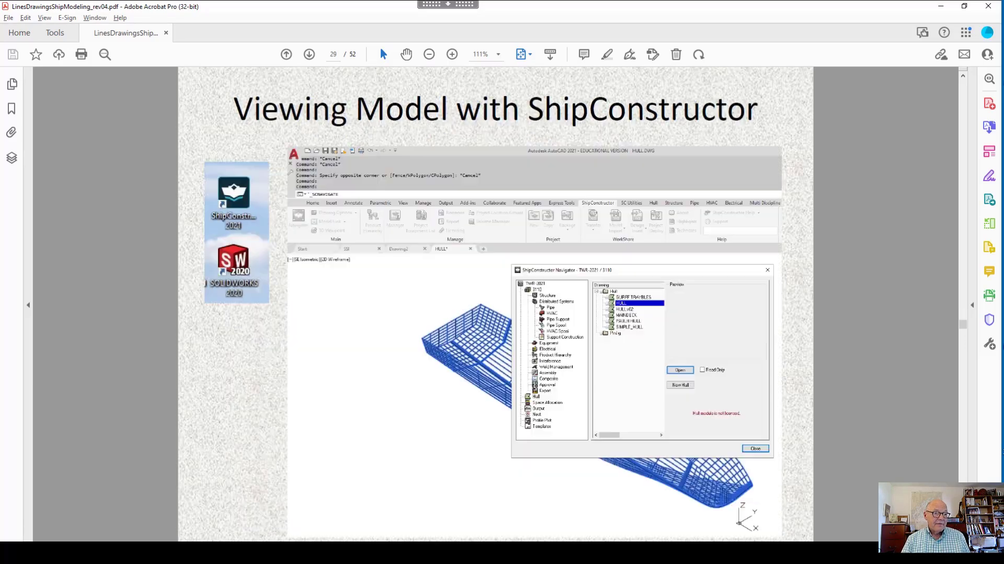
key("Page_Down")
key("Page_Up")
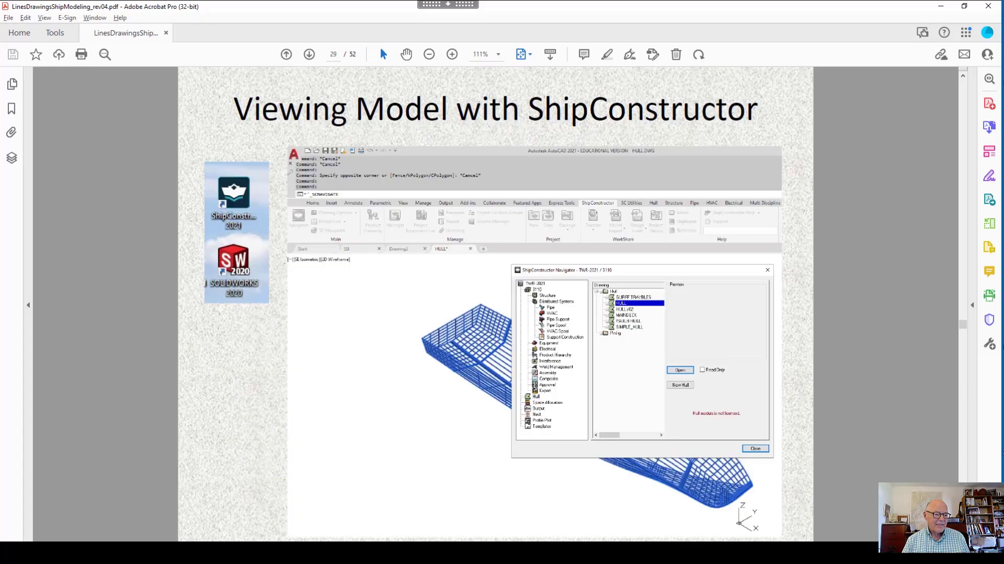
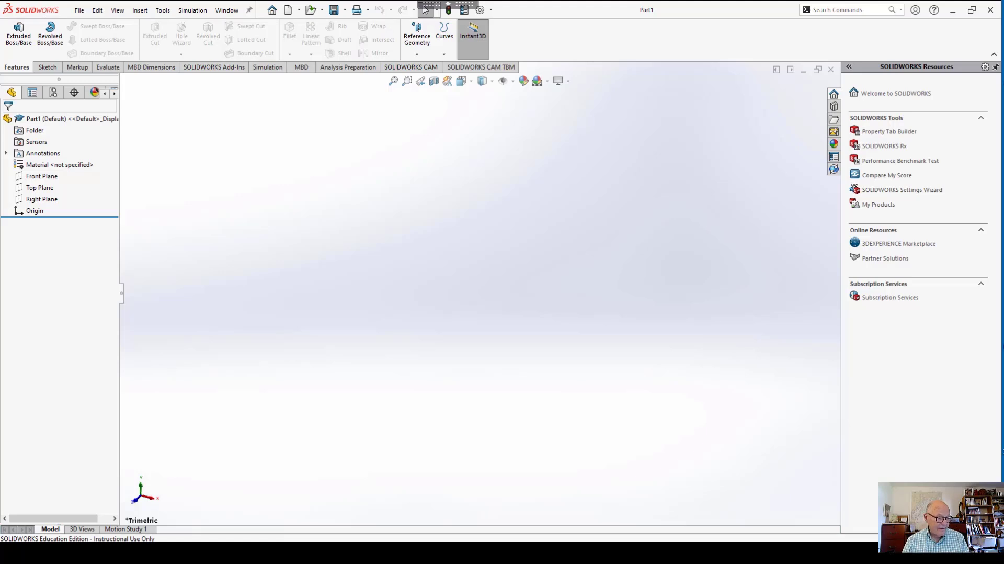
Launch Windows Magnifier to enlarge the screen, and set the new part's unit system to IPS (inch, pound, second).
key("super")
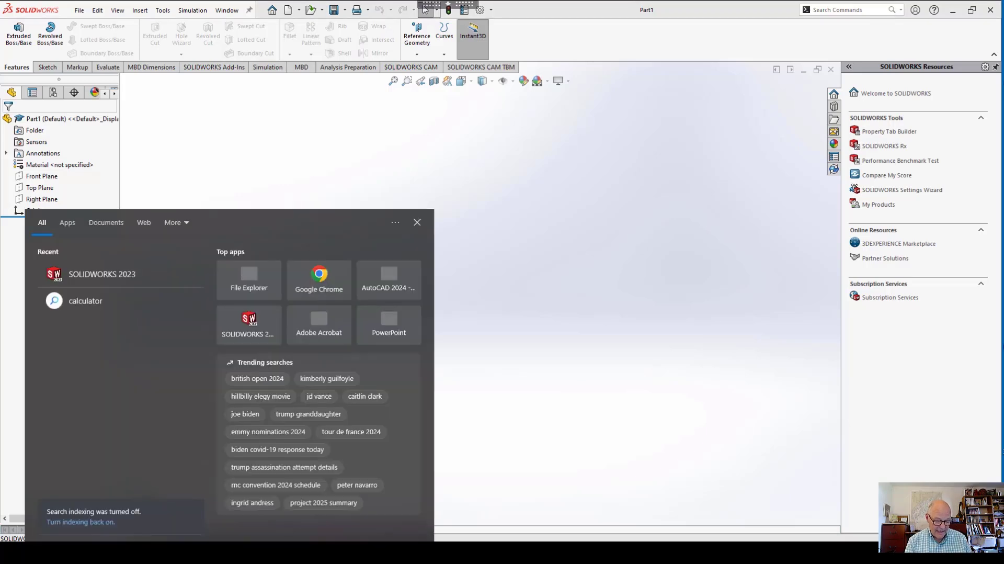
type("mag")
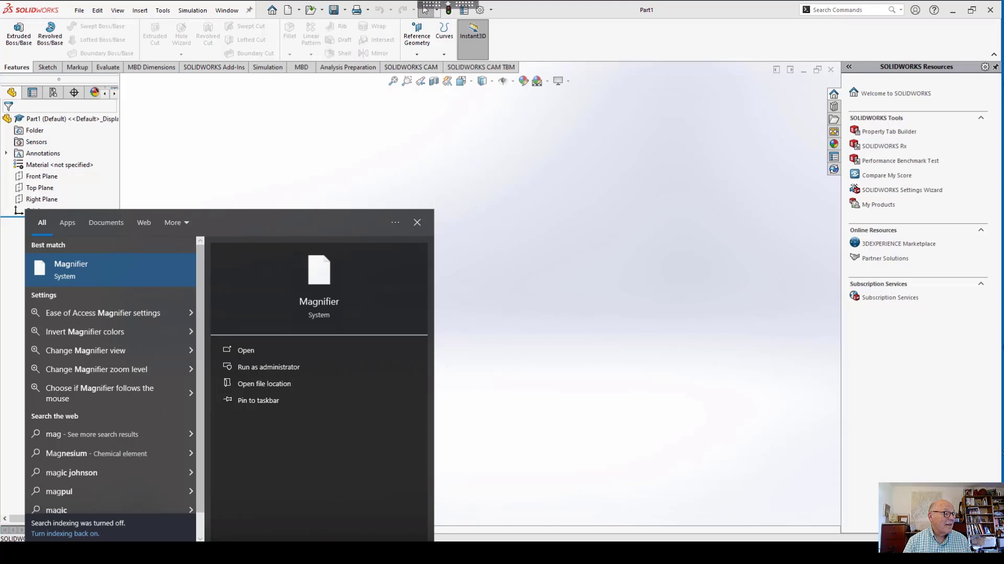
key("Return")
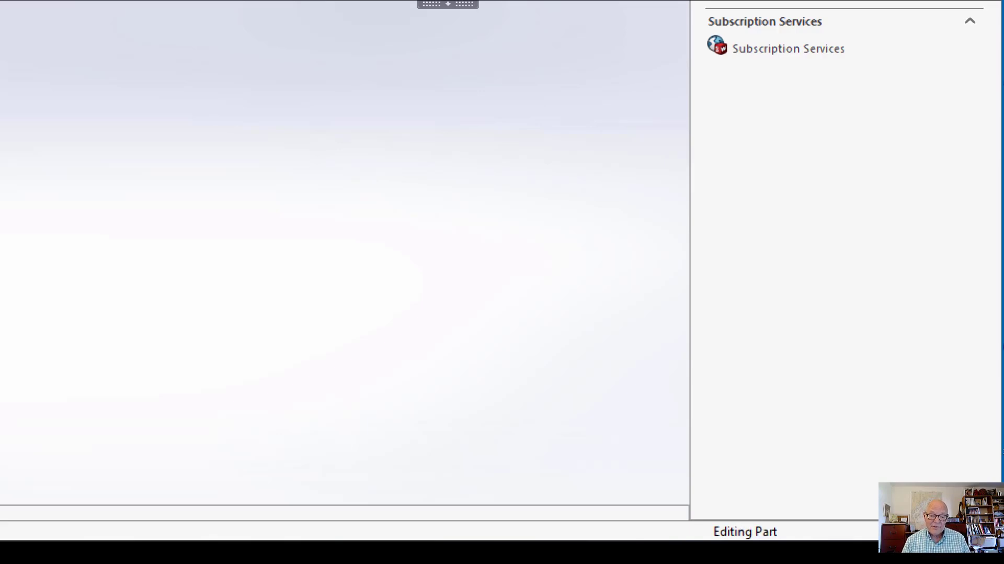
left_click(931, 532)
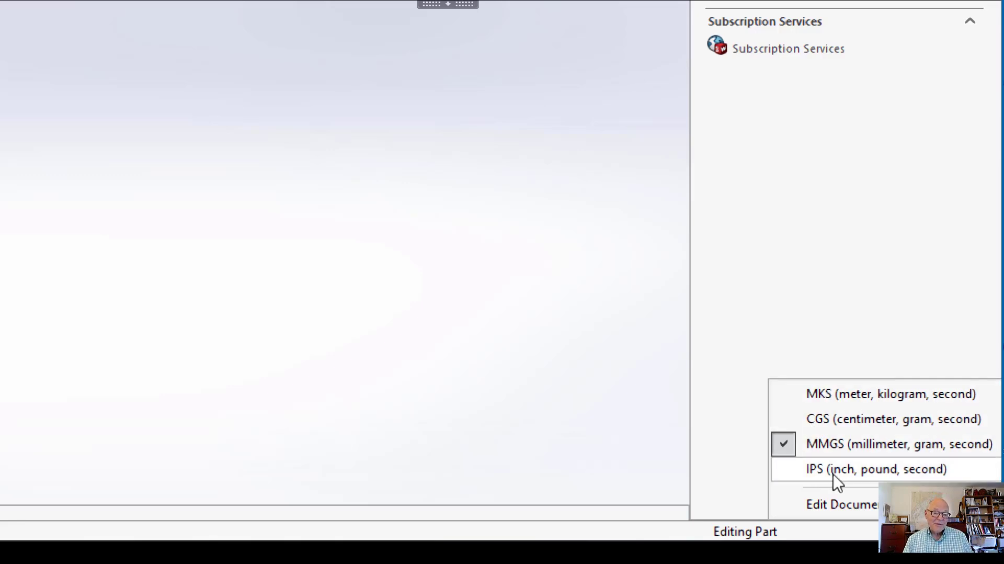
left_click(779, 469)
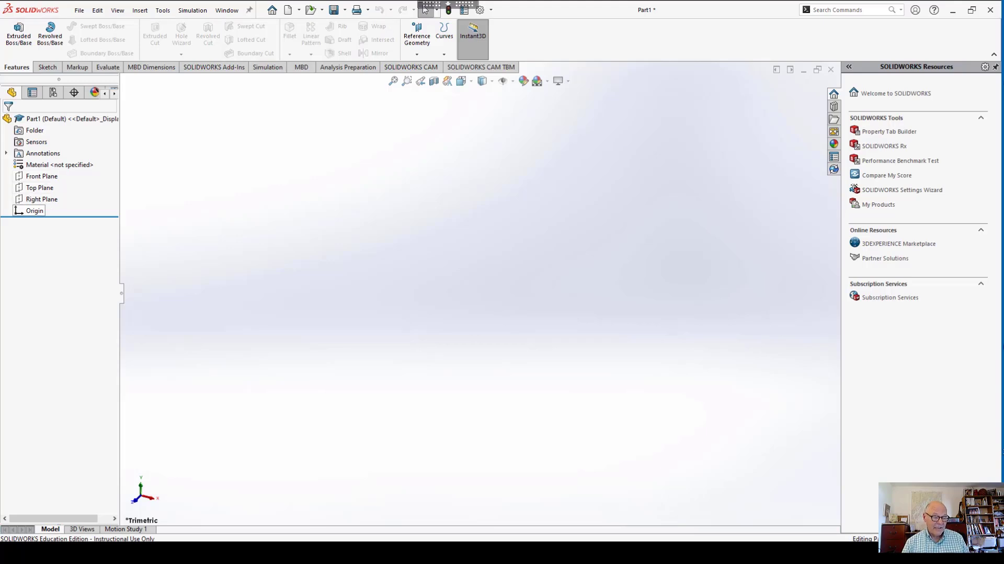
Point out the part's Origin, Front Plane and Top Plane in the feature tree, clearing each selection.
left_click(34, 211)
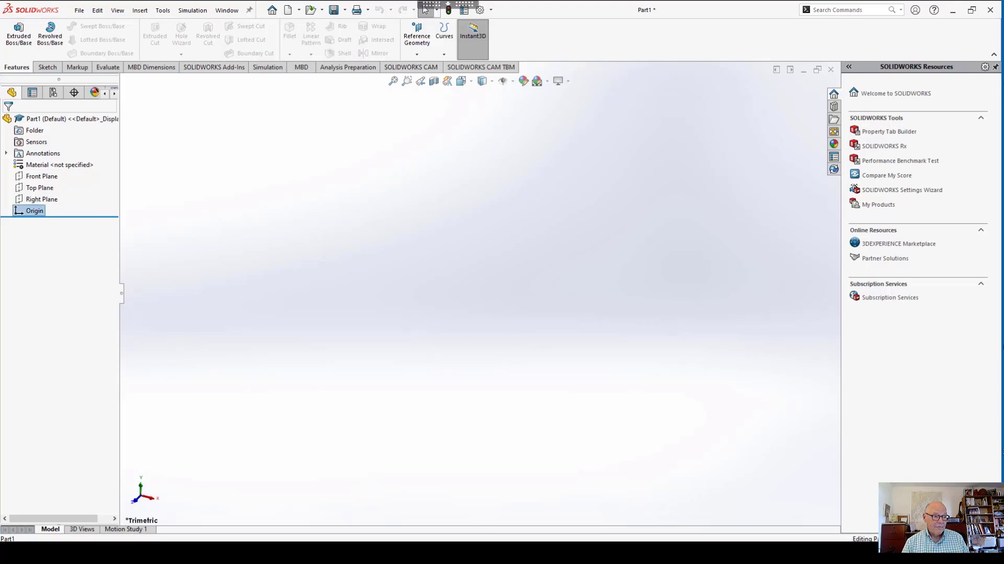
key("Escape")
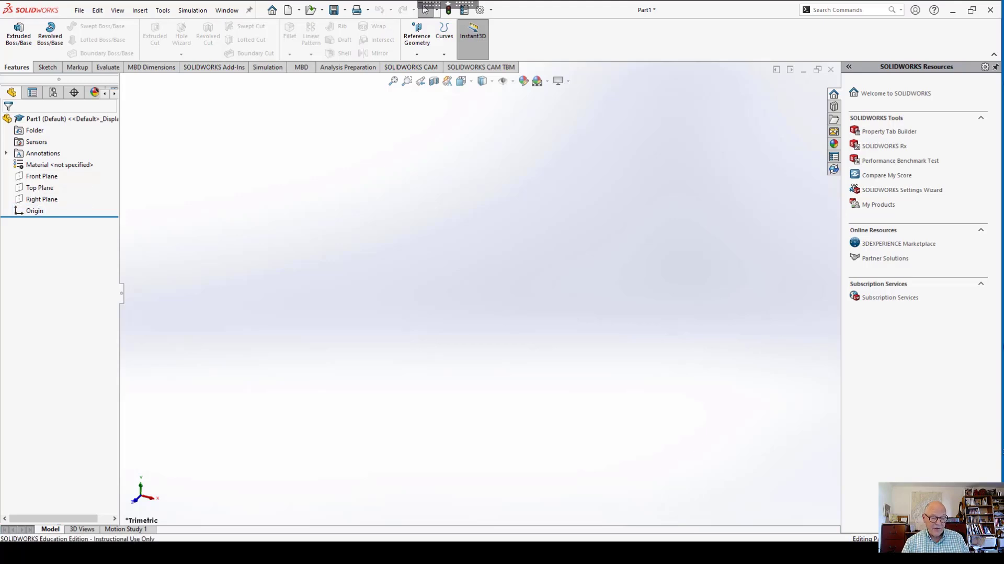
left_click(42, 177)
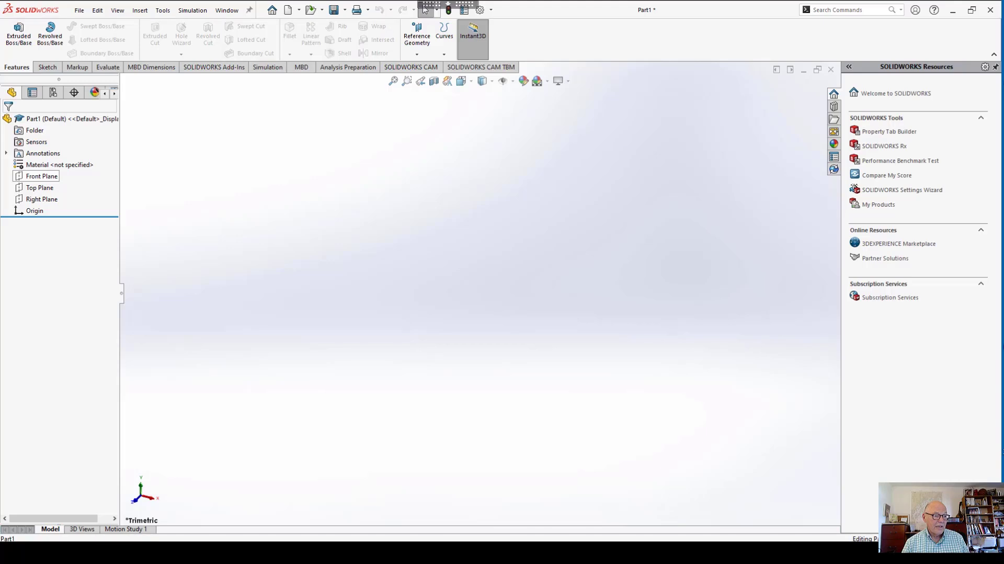
left_click(39, 188)
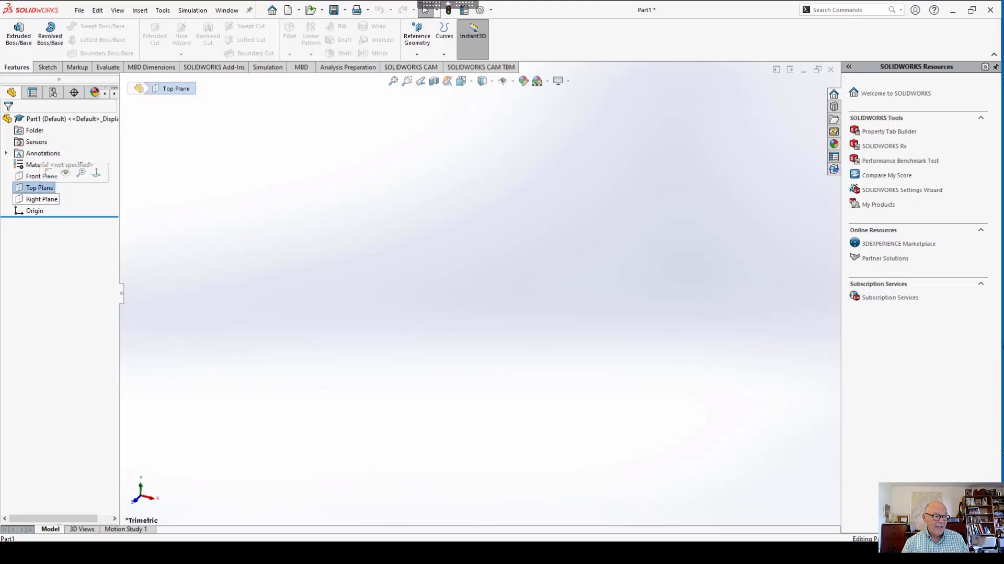
key("Escape")
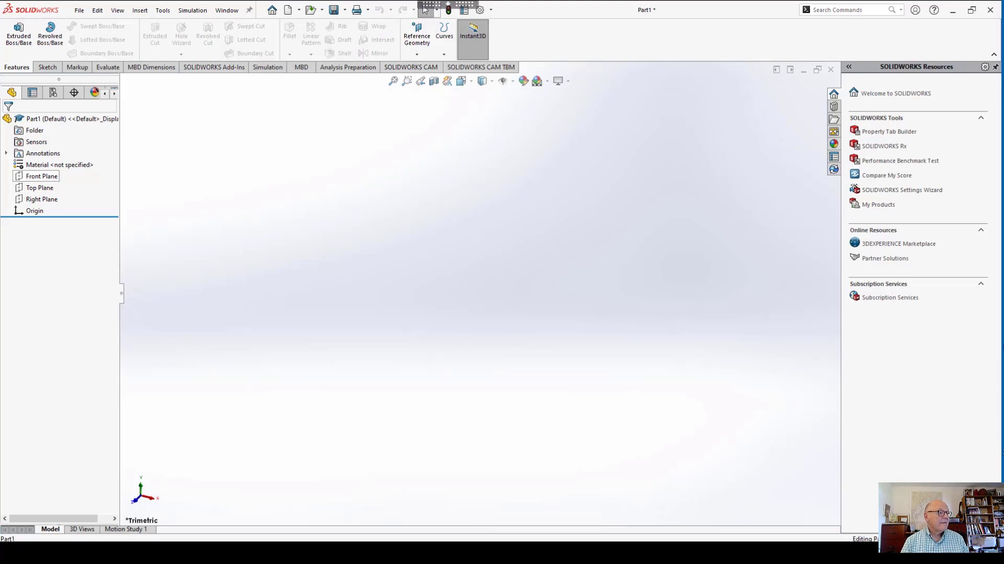
left_click(42, 177)
key("Escape")
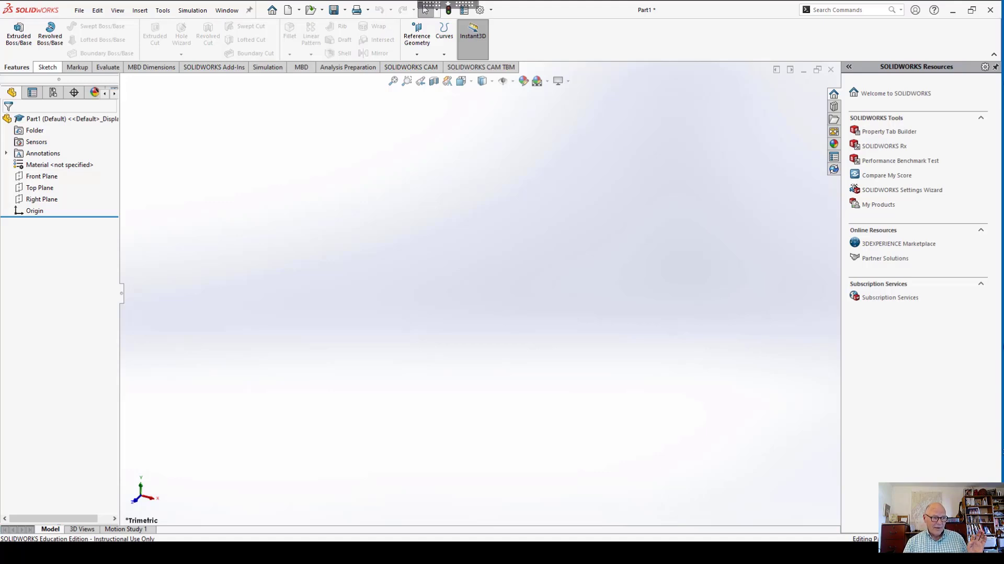
Start a new 2D sketch on the Top Plane.
left_click(48, 67)
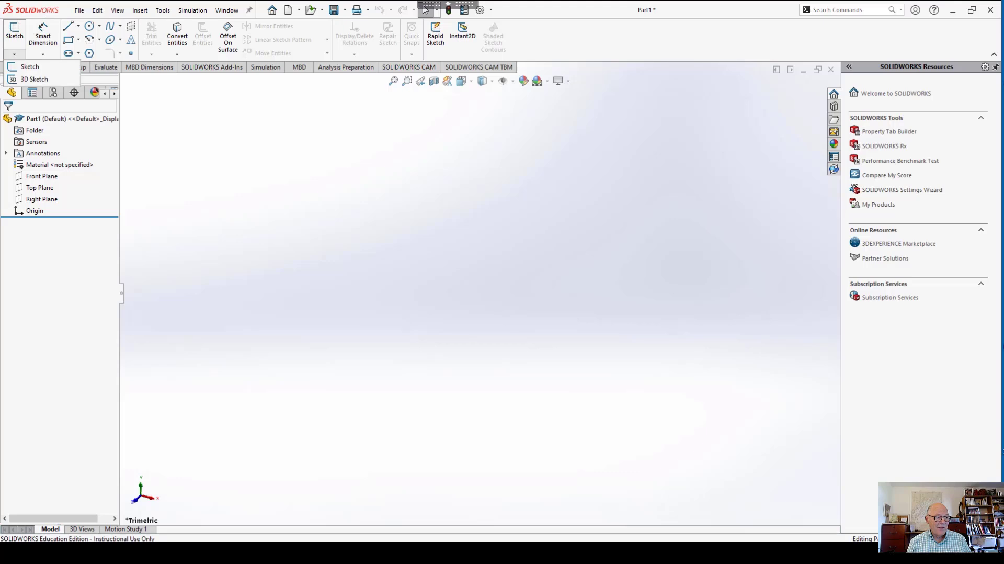
left_click(15, 34)
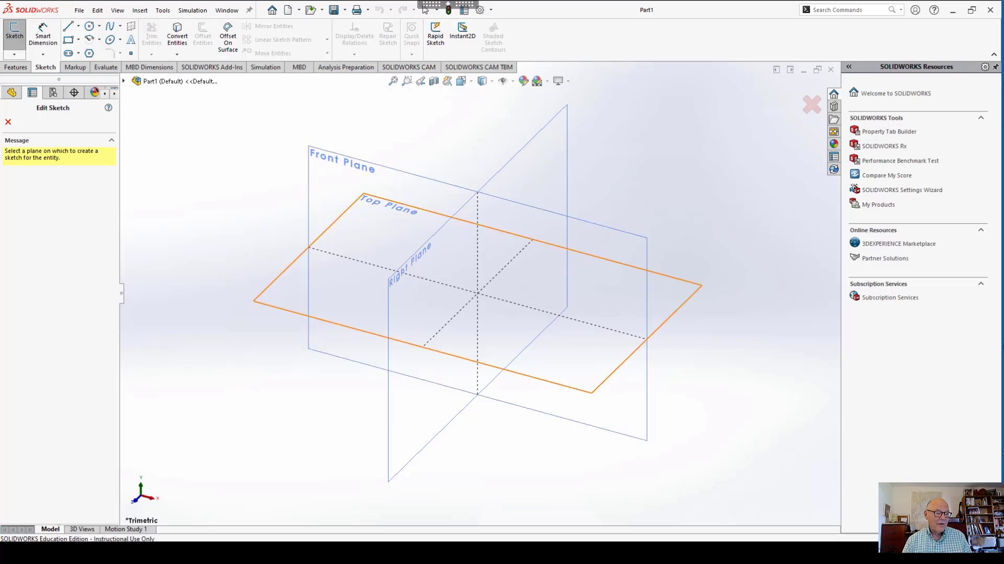
left_click(283, 309)
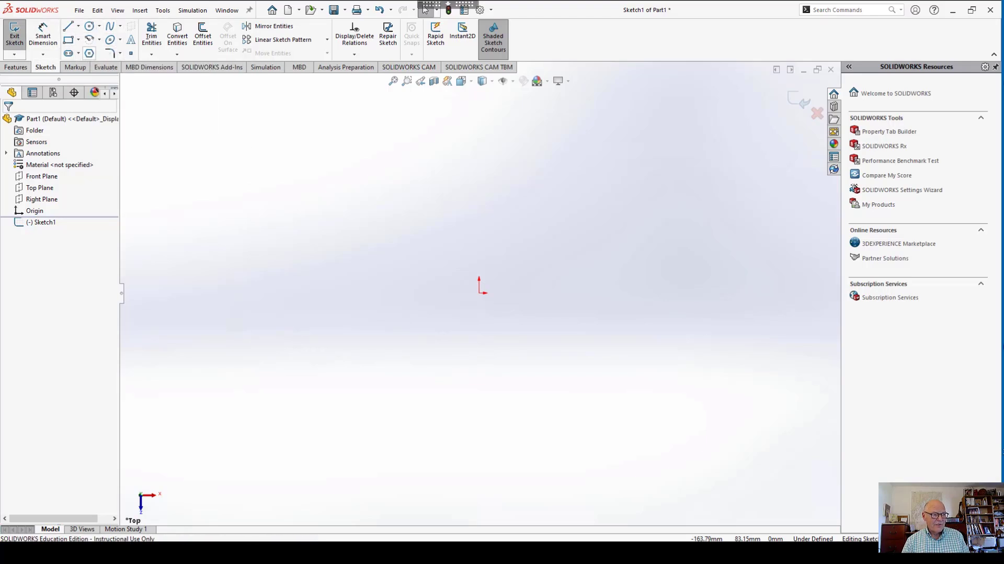
Sketch a center rectangle about 107 mm wide and 74 mm high, centered on the origin.
left_click(78, 39)
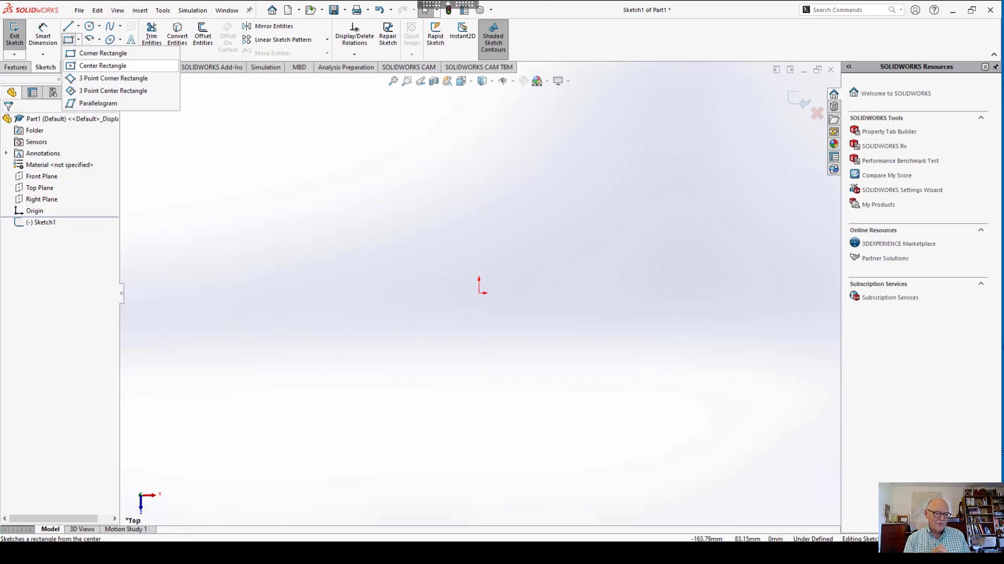
left_click(102, 65)
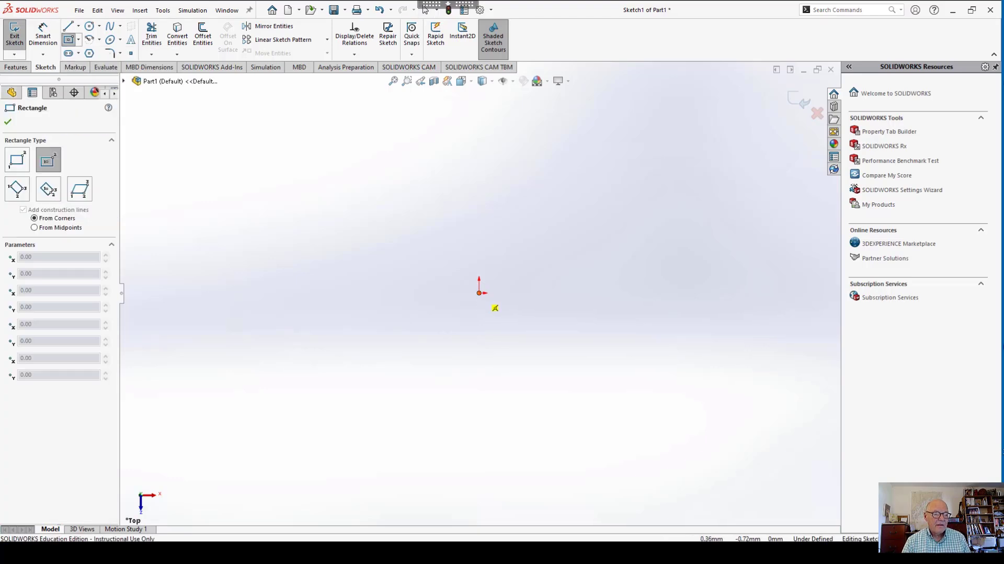
left_click(479, 293)
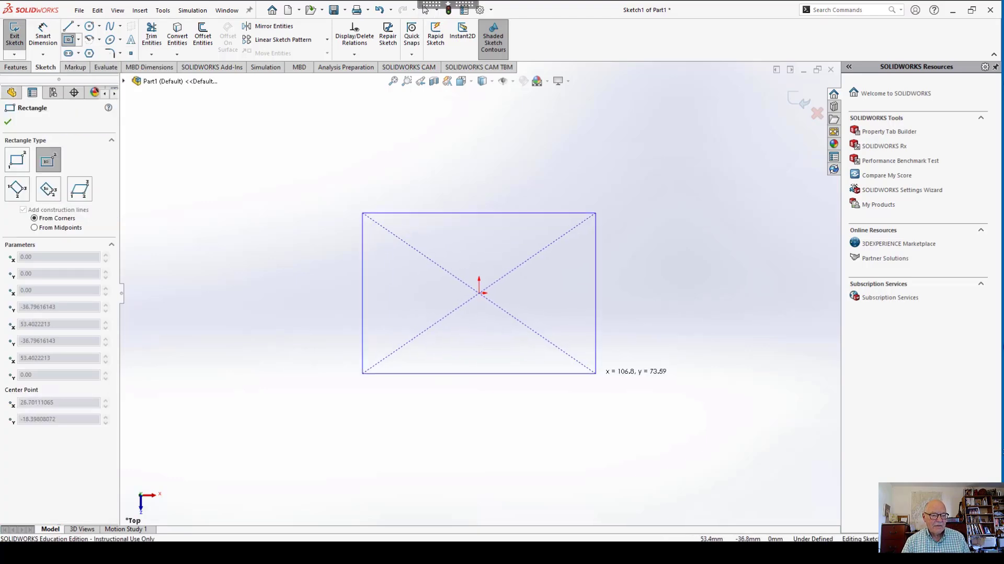
left_click(596, 373)
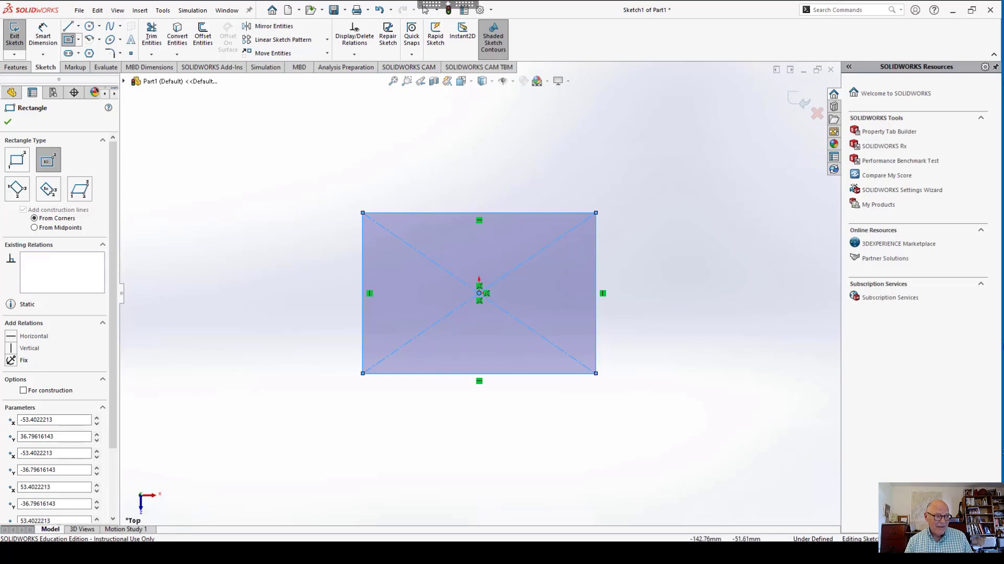
key("Escape")
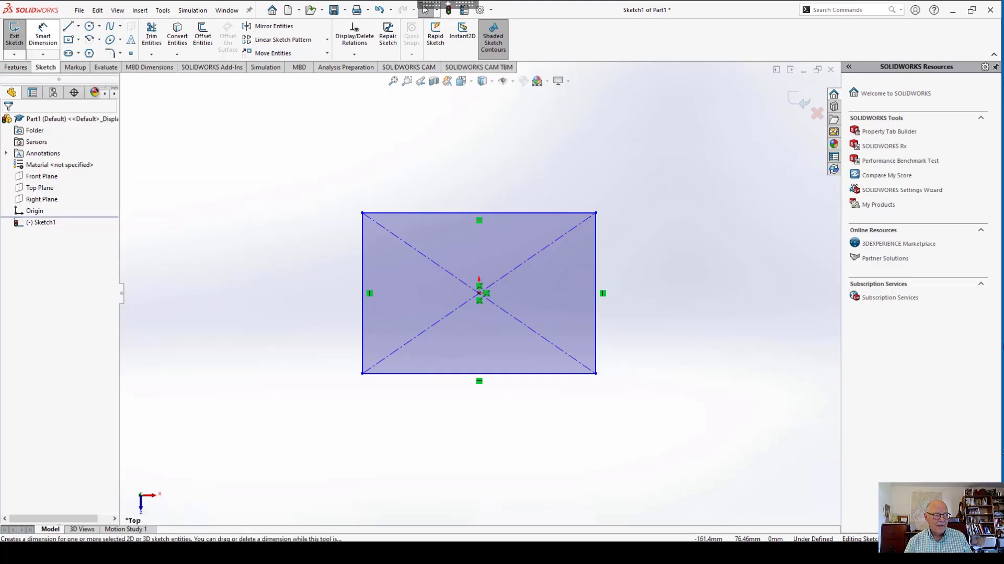
Dimension the rectangle's top edge with the value as drawn, and switch the part's units to inches.
left_click(43, 36)
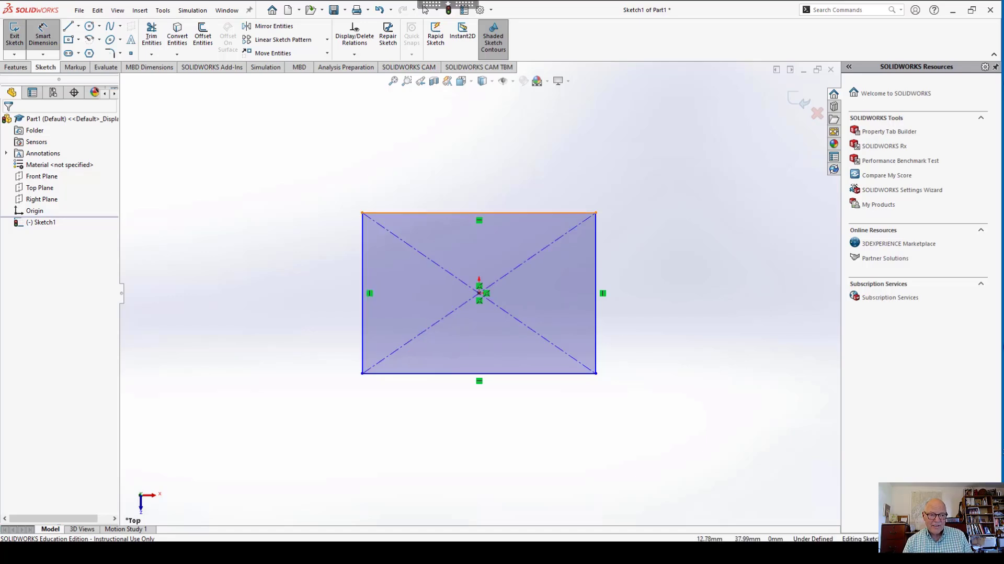
left_click(507, 213)
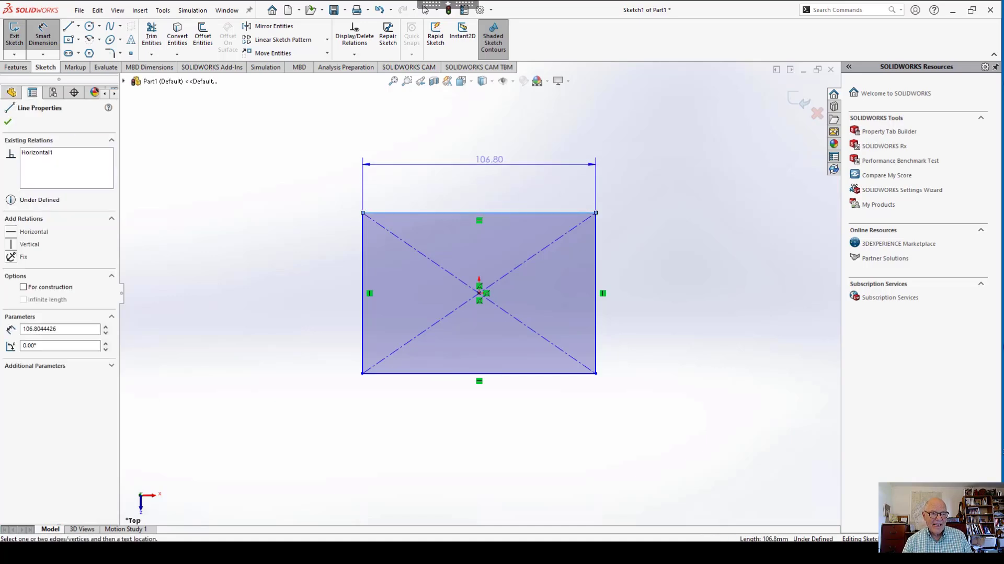
left_click(489, 155)
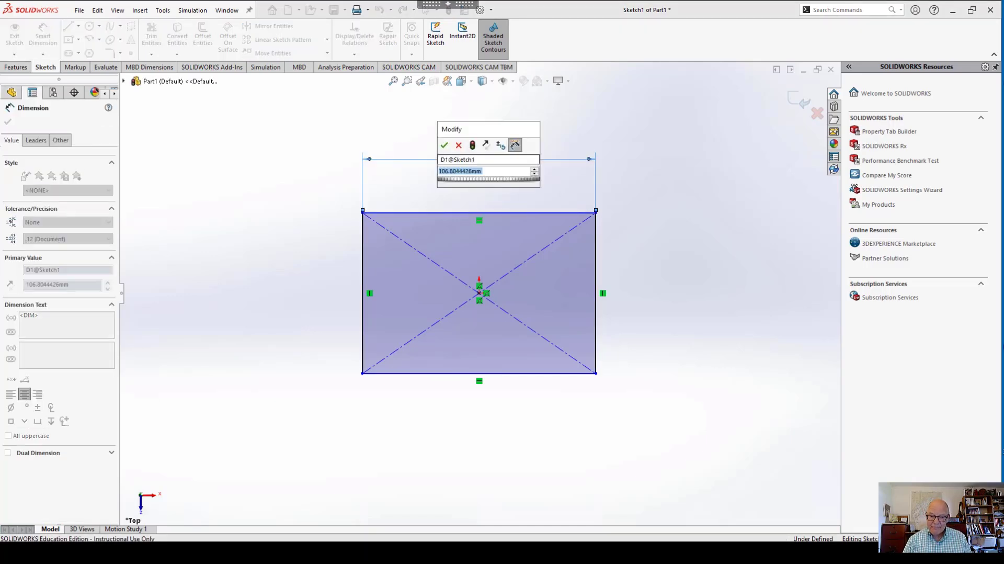
key("Return")
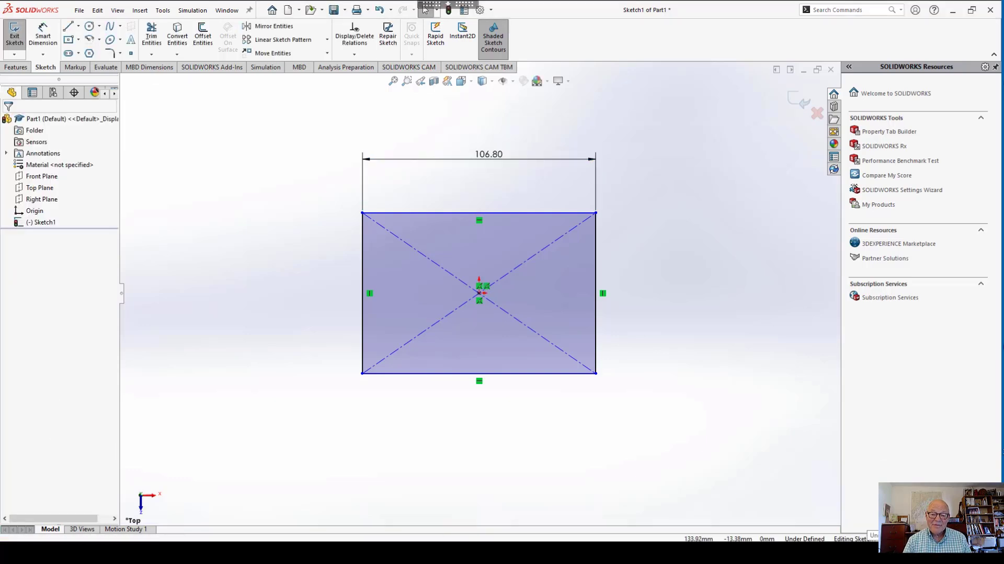
left_click(954, 538)
left_click(941, 506)
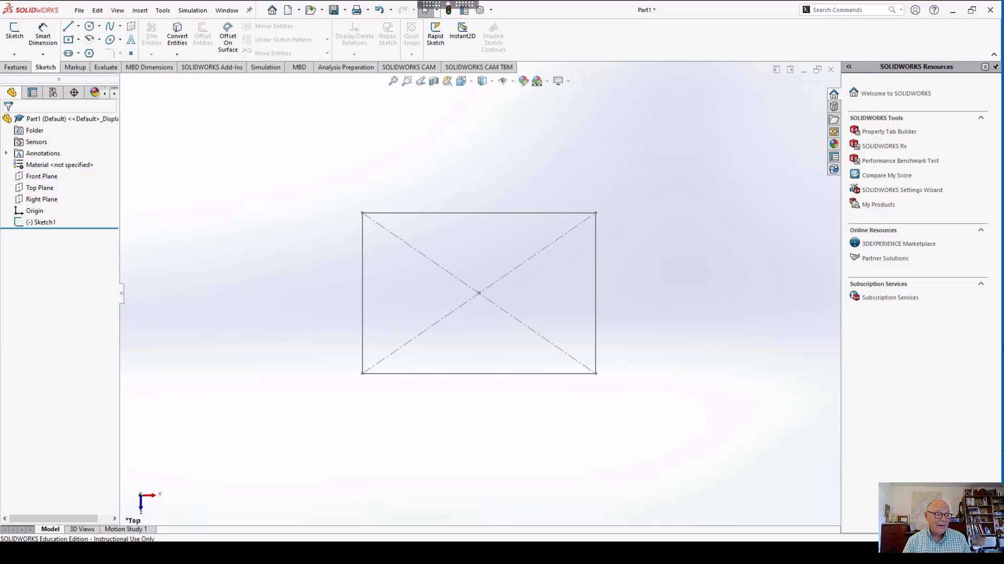
Reopen the rectangle sketch for editing and set its width dimension to 10 in.
right_click(42, 222)
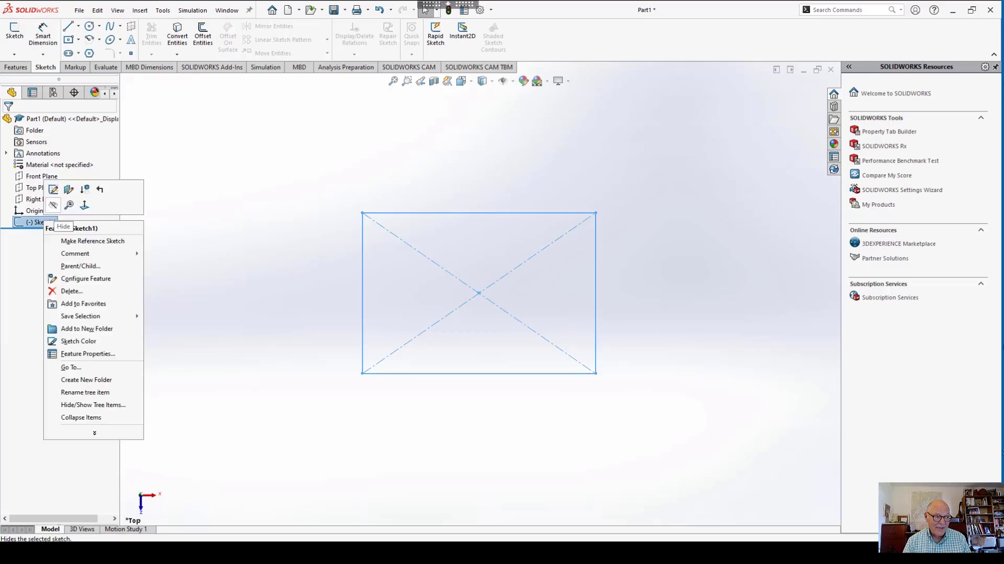
left_click(54, 189)
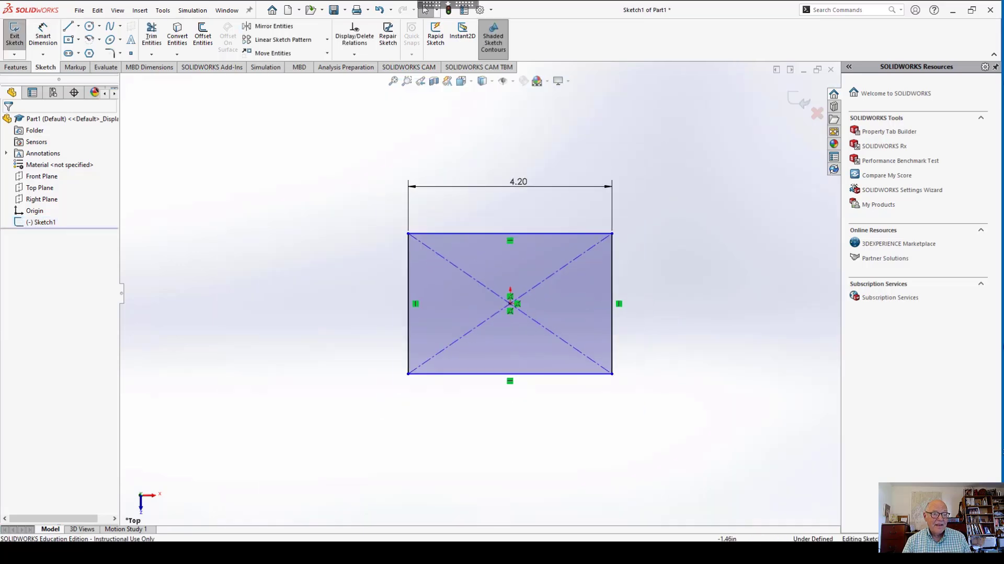
double_click(518, 181)
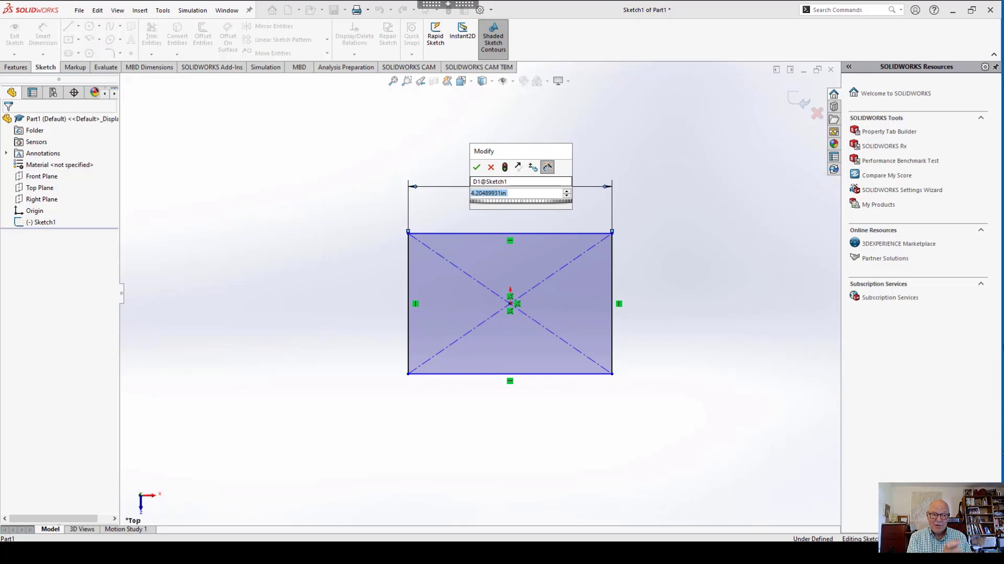
type("10")
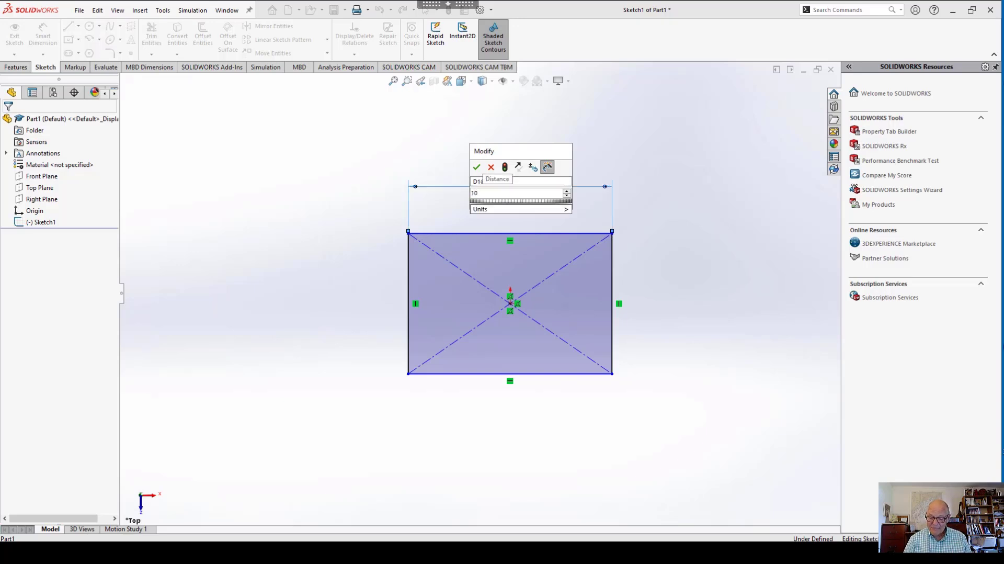
key("Return")
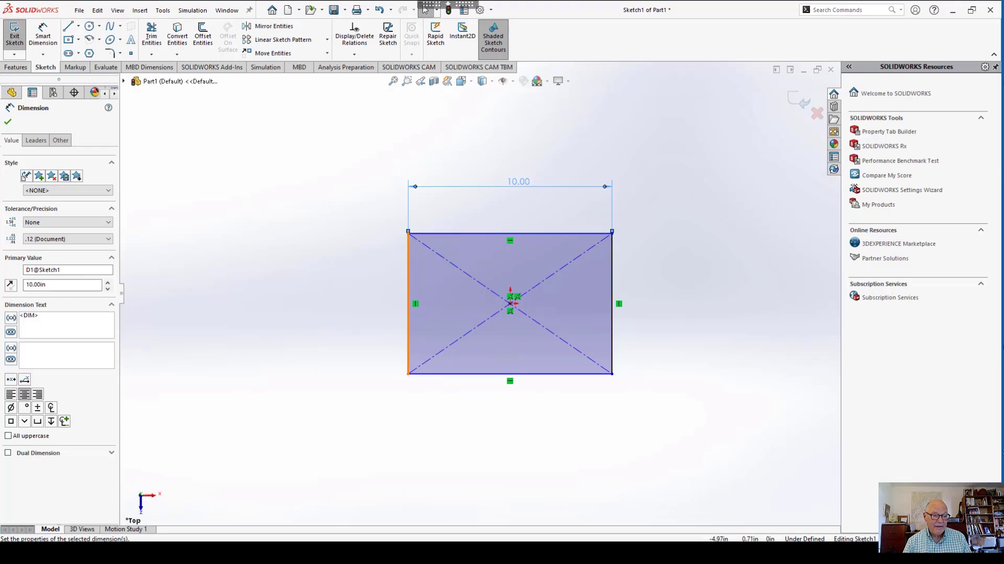
Dimension the rectangle's left vertical edge and set it to 10 in.
left_click(408, 313)
key("Escape")
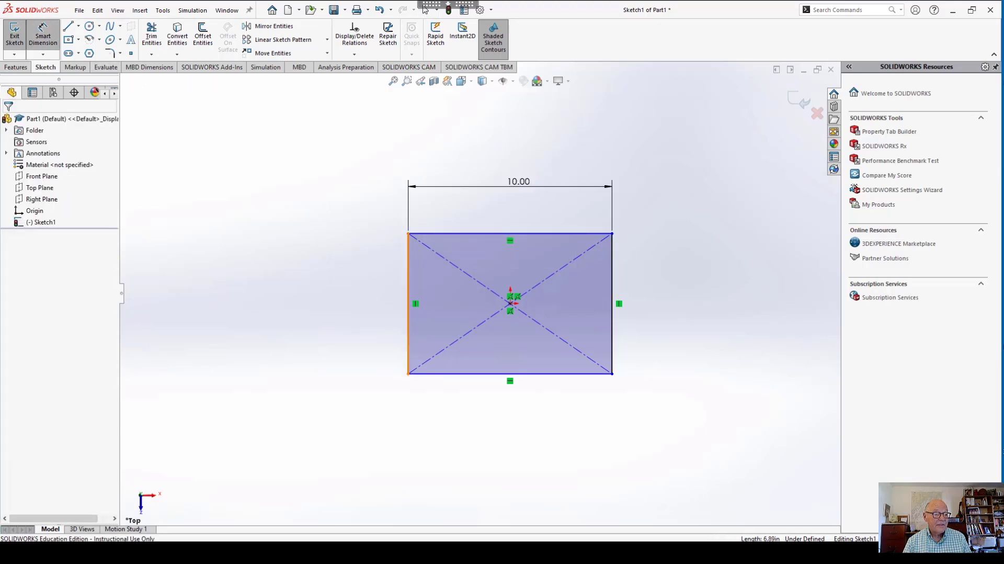
left_click(408, 308)
left_click(369, 301)
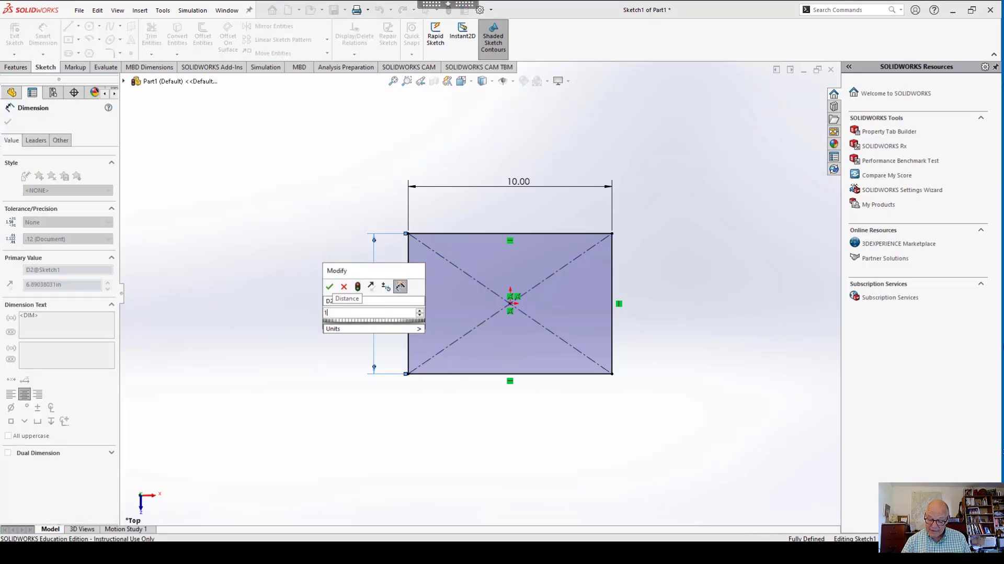
type("10")
key("Return")
left_click(612, 368)
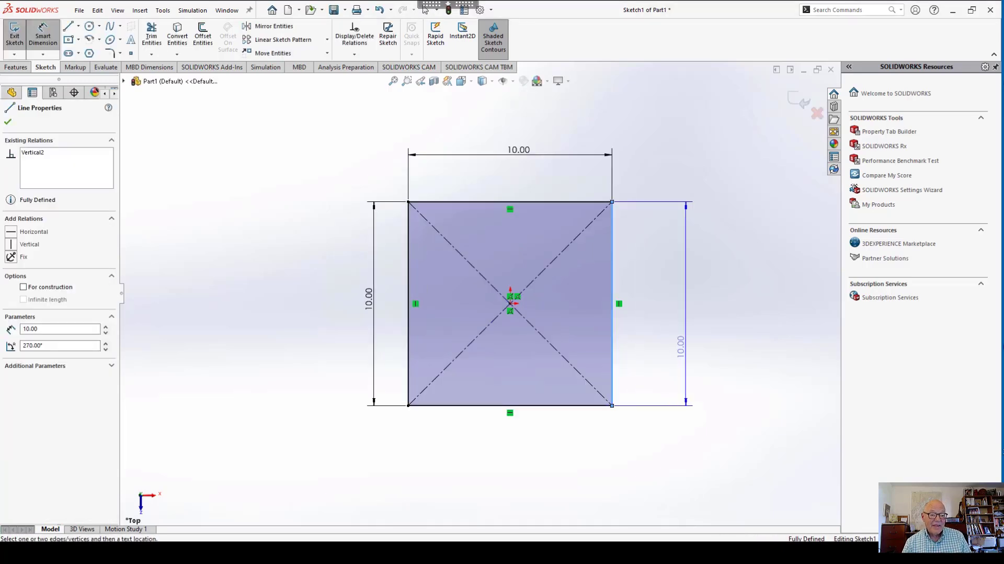
left_click(686, 343)
key("Escape")
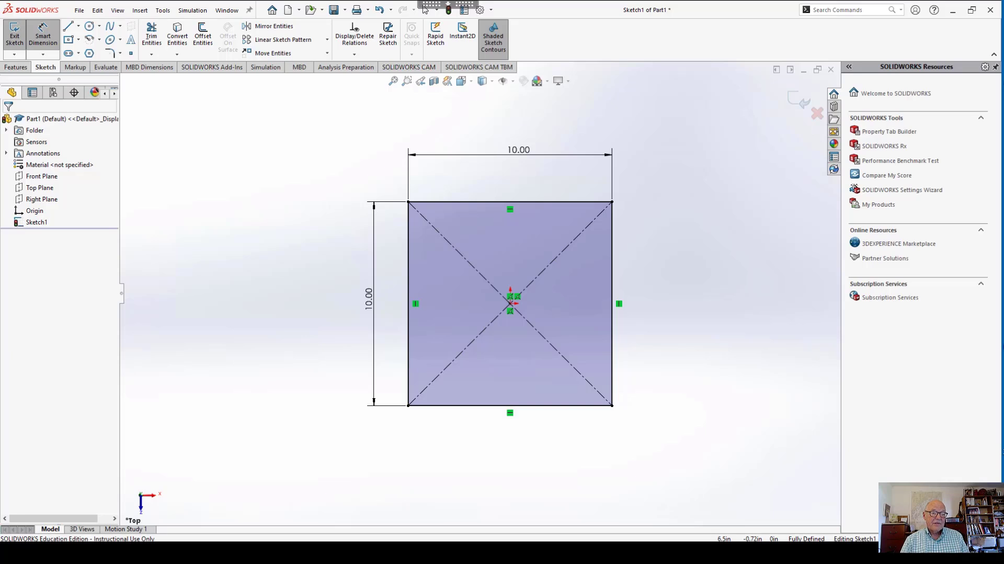
Exit the finished square sketch and reopen it for editing.
key("f")
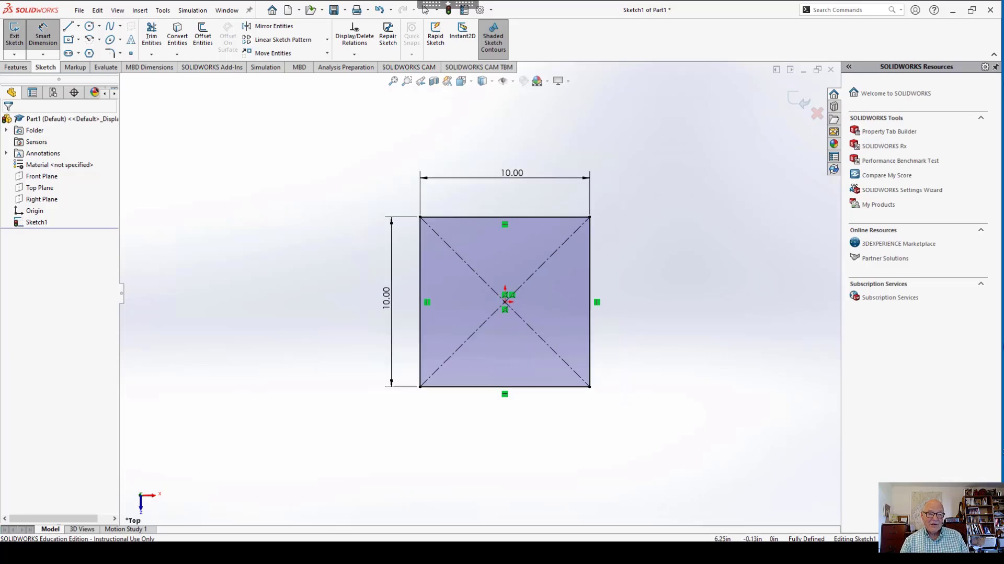
left_click(425, 9)
key("ctrl+b")
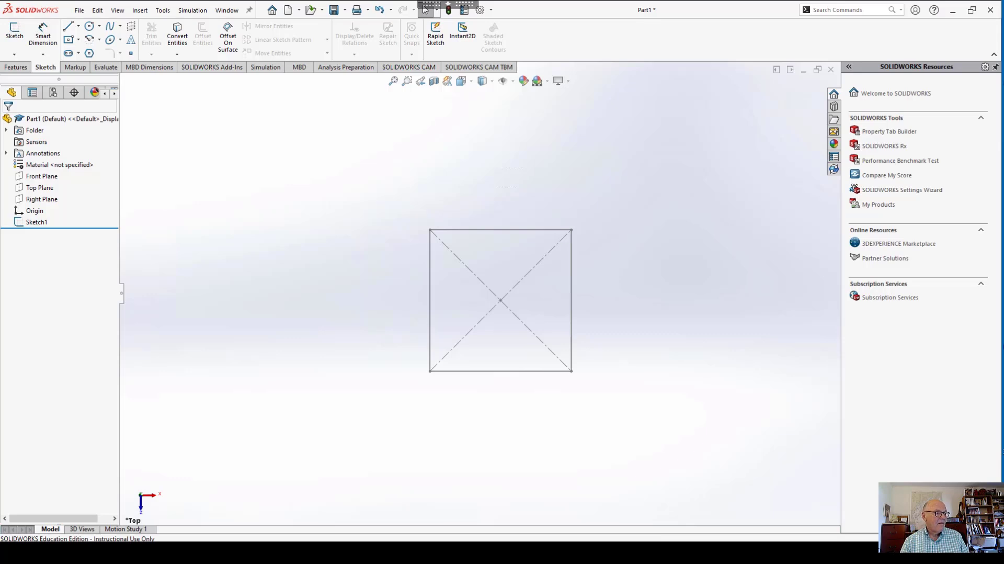
right_click(34, 222)
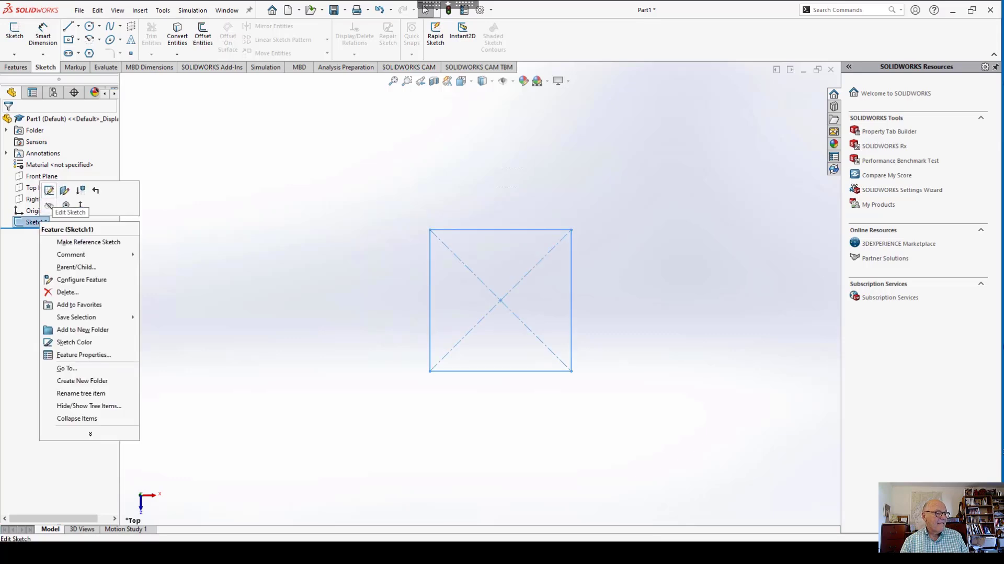
left_click(49, 191)
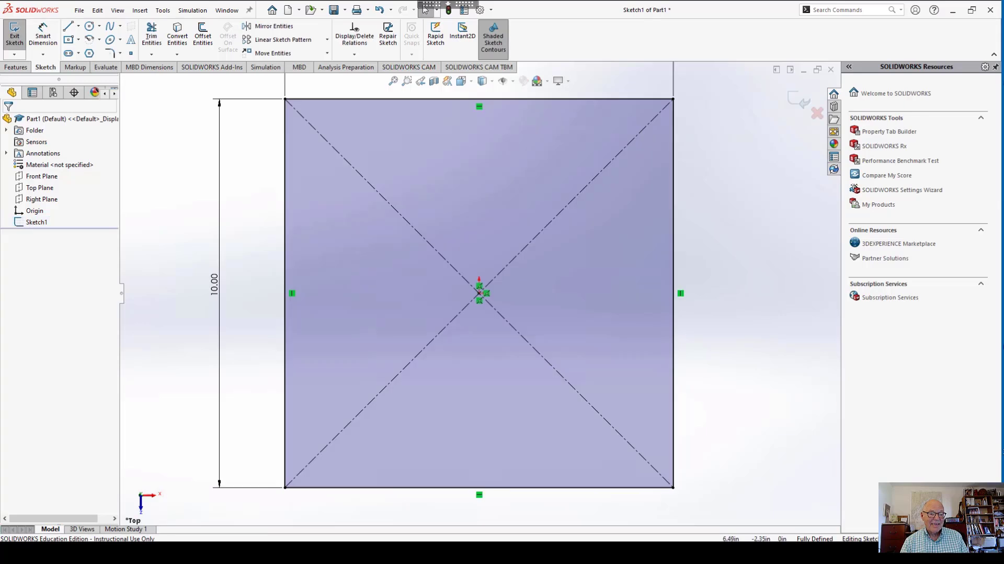
scroll(626, 343, "down", 2)
scroll(626, 343, "up", 4)
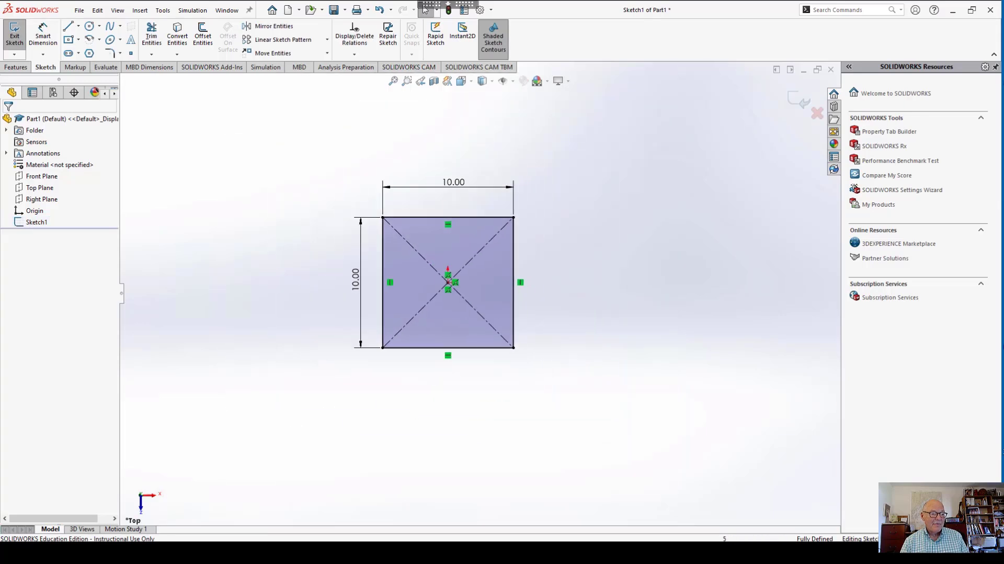
scroll(519, 359, "down", 1)
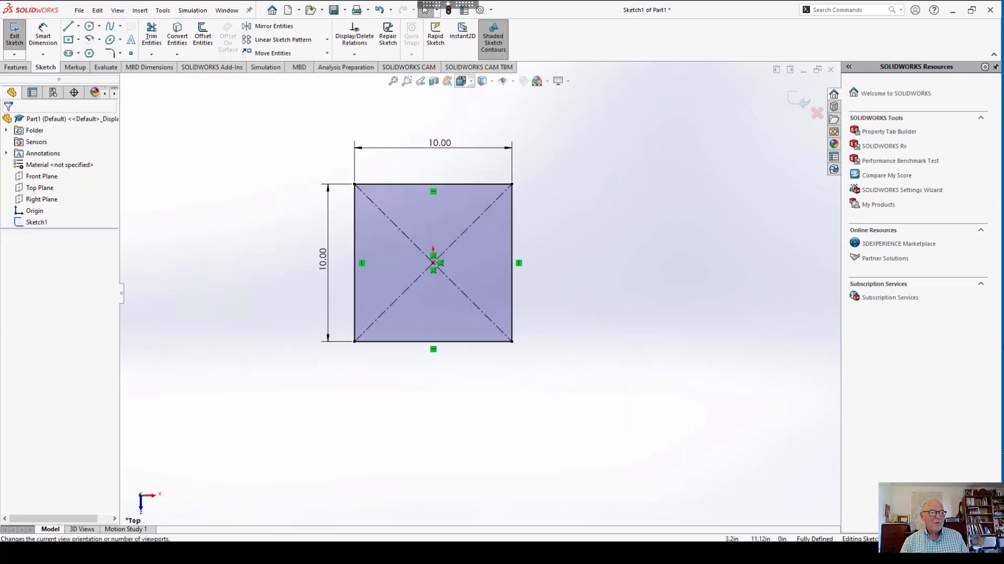
Demonstrate the View Selector cube around the square sketch by orbiting it and picking a face for the Top view, and finish with the cube hidden.
left_click(461, 81)
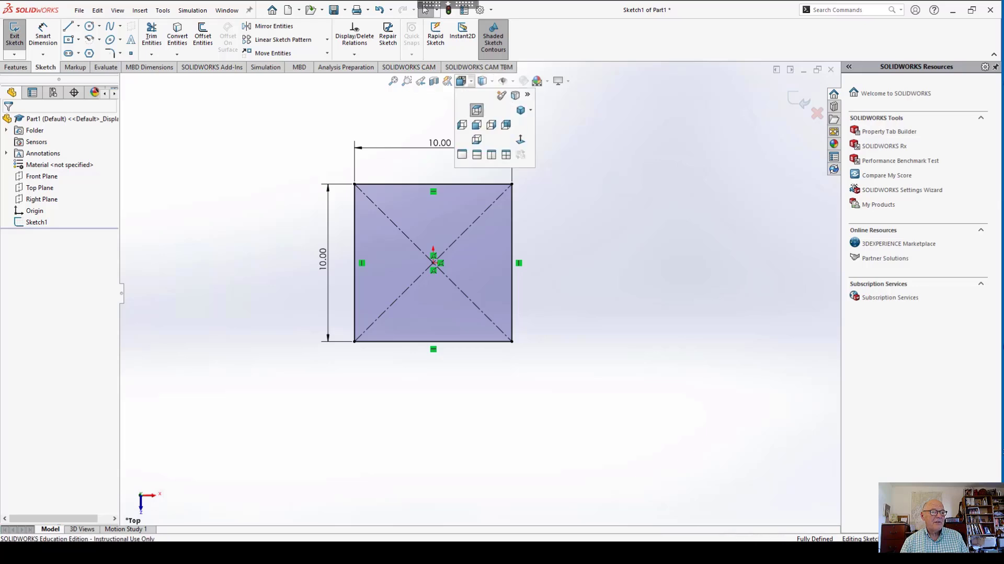
left_click(515, 94)
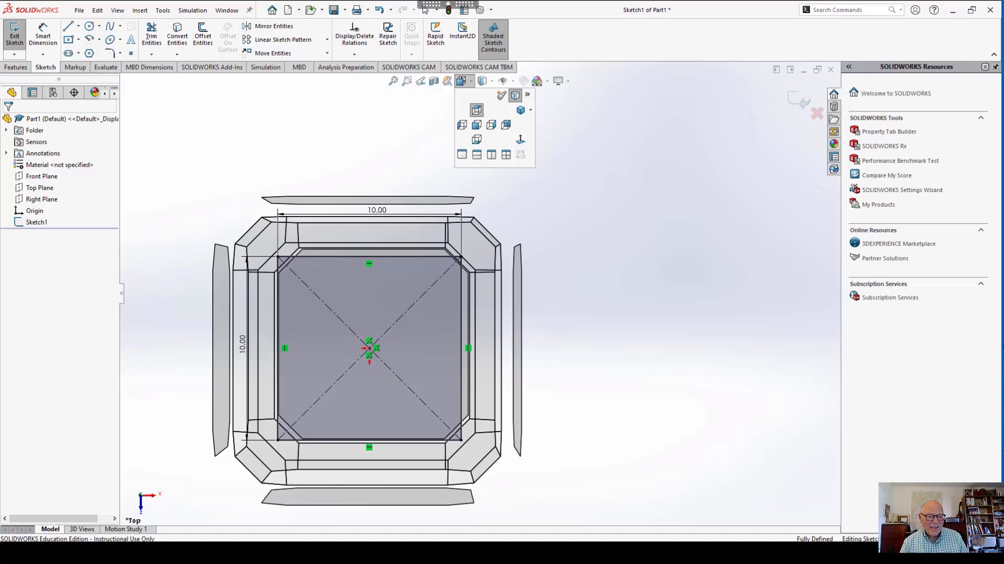
left_click(476, 109)
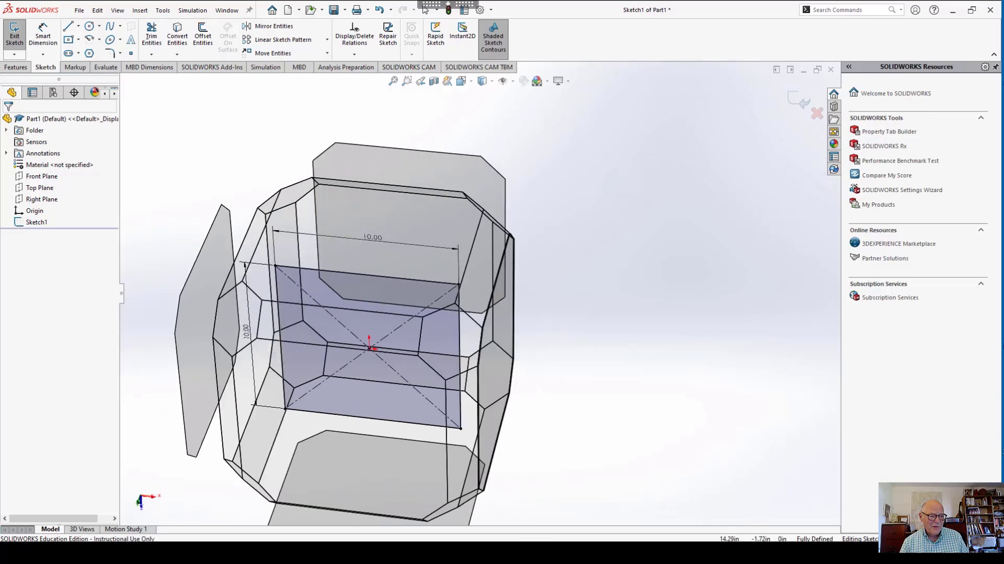
mouse_move(633, 400)
middle_mouse_down()
mouse_move(672, 398)
mouse_move(617, 363)
mouse_move(570, 361)
mouse_move(597, 358)
middle_mouse_up()
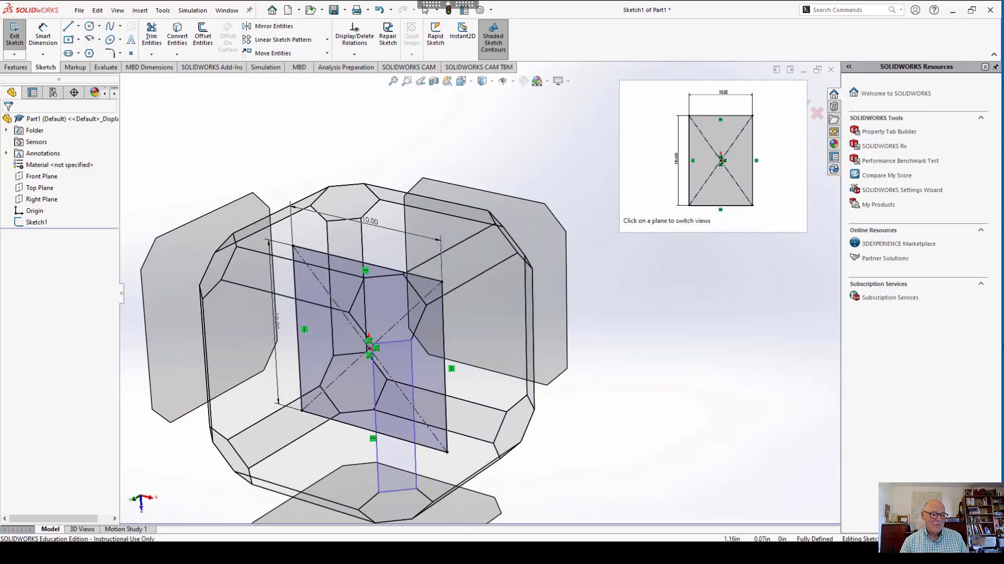
left_click(396, 419)
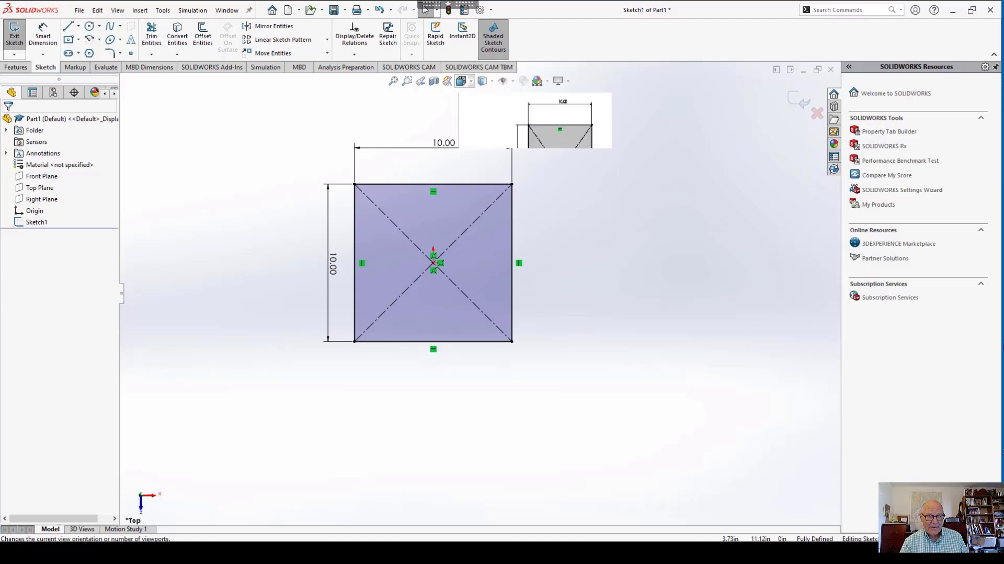
left_click(461, 81)
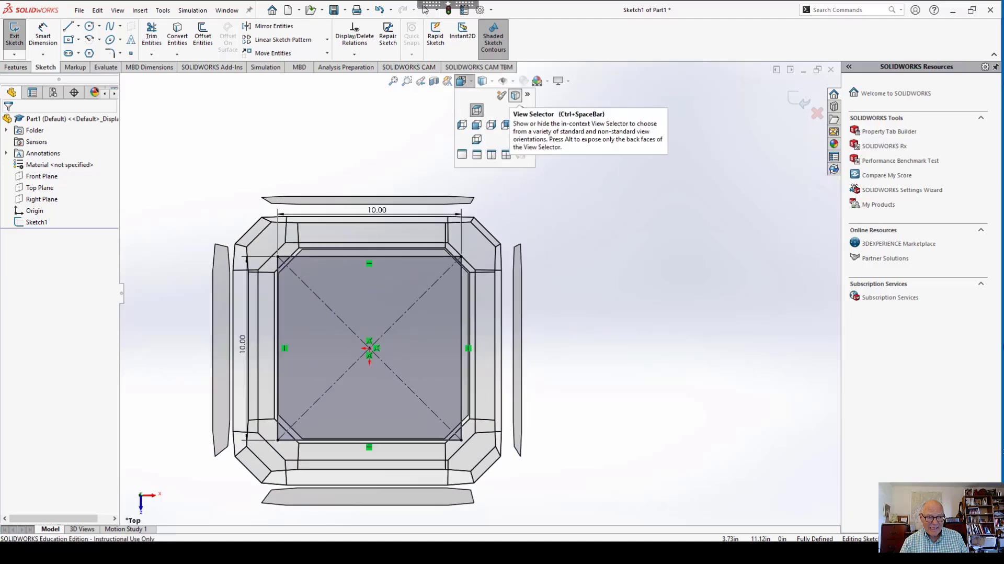
left_click(515, 95)
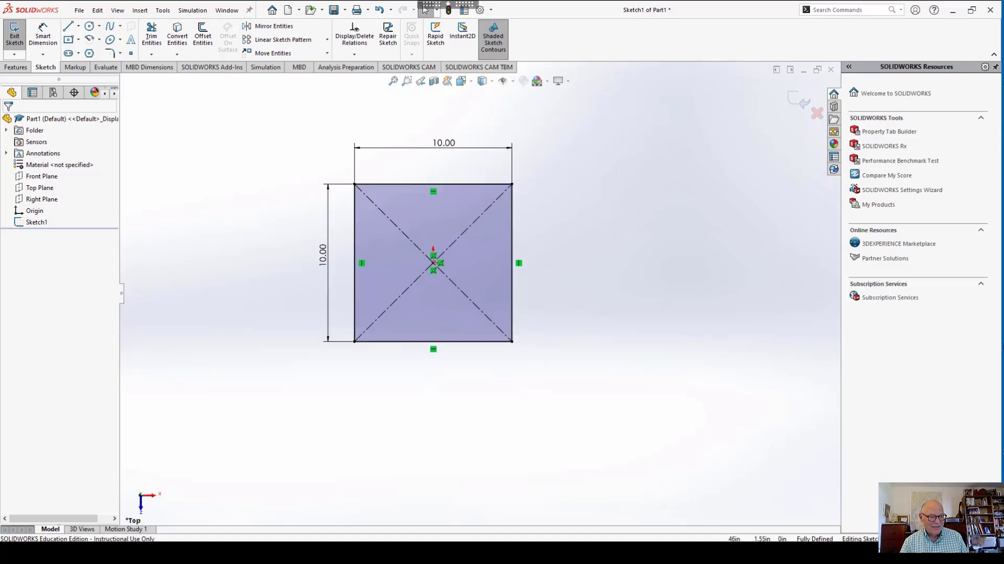
Show the square sketch in the Right and isometric orientations, and return it to the Top view.
key("space")
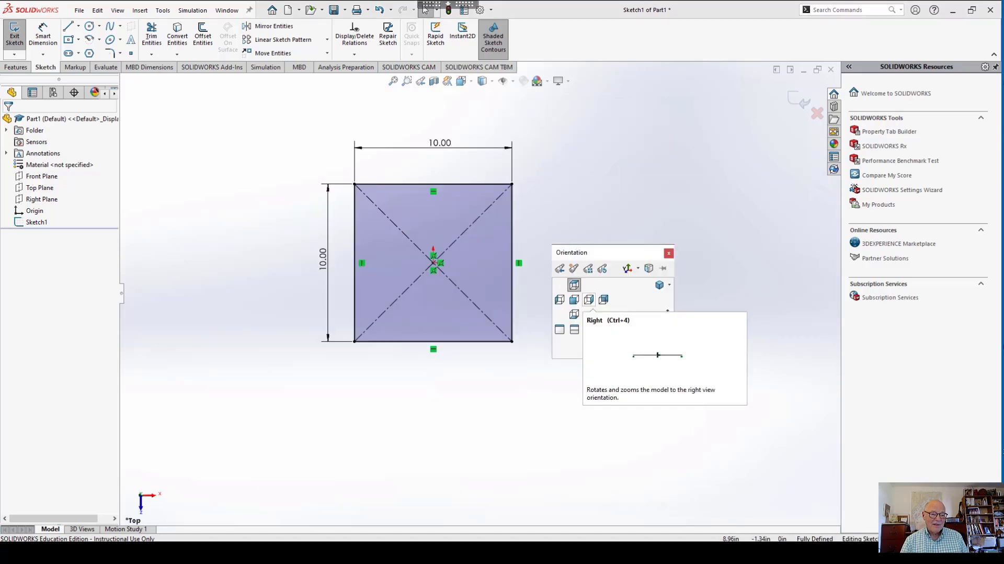
left_click(588, 299)
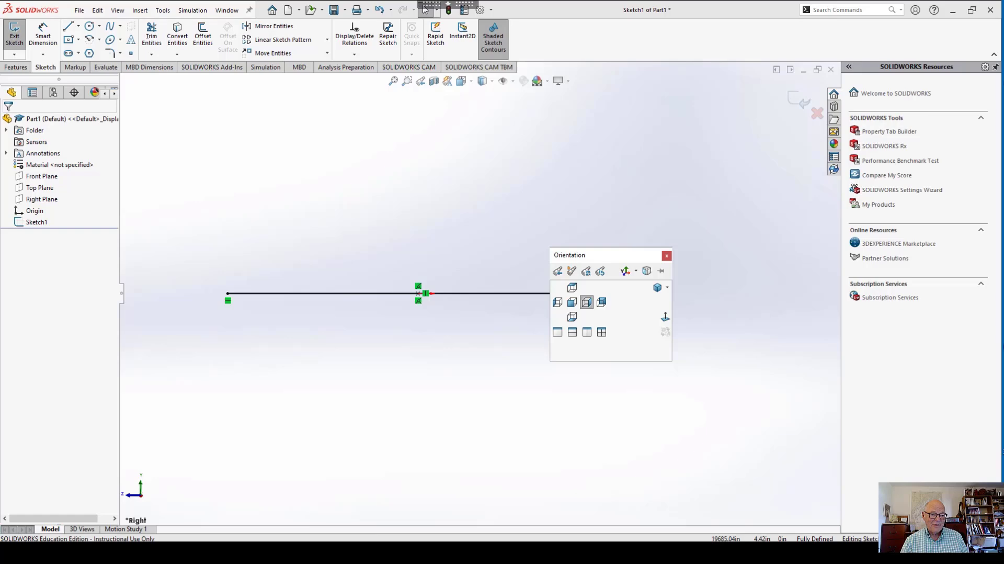
left_click(658, 287)
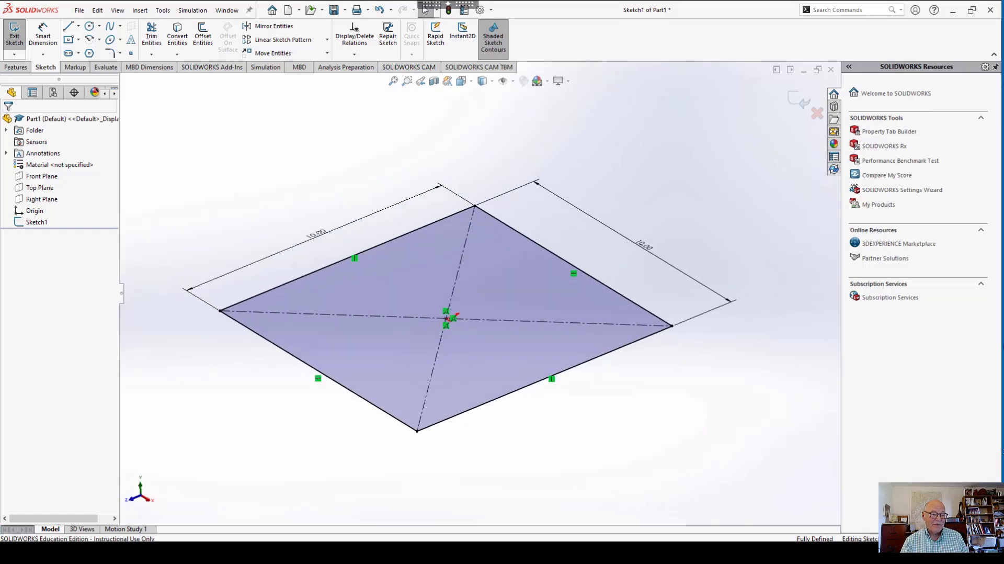
key("space")
left_click(453, 298)
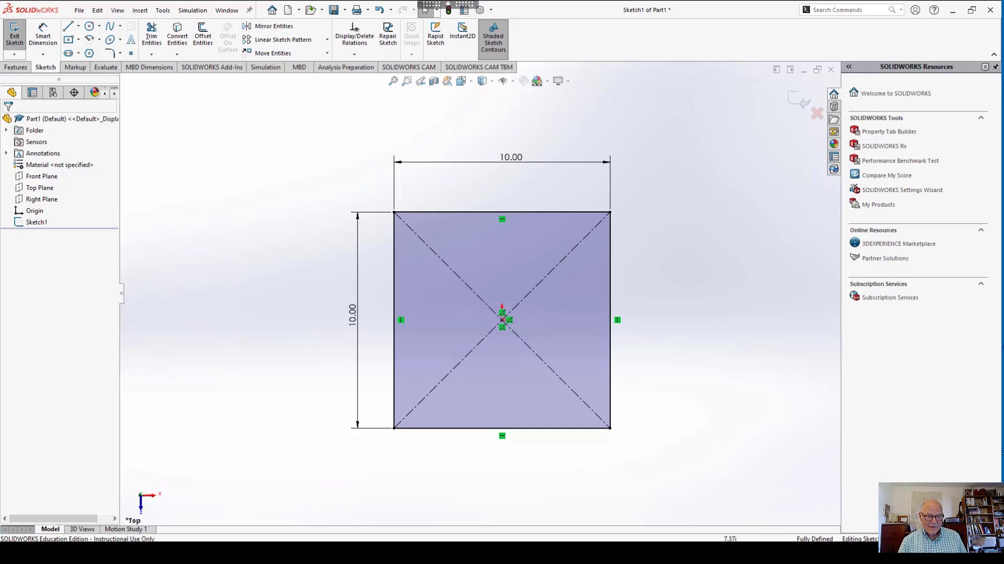
Start a Boss-Extrude of the square sketch, set its depth to 10 in, and orbit around the preview.
mouse_move(690, 293)
middle_mouse_down()
mouse_move(642, 291)
mouse_move(622, 385)
mouse_move(686, 314)
mouse_move(649, 259)
mouse_move(651, 243)
mouse_move(689, 238)
mouse_move(659, 264)
mouse_move(665, 257)
middle_mouse_up()
scroll(665, 258, "up", 1)
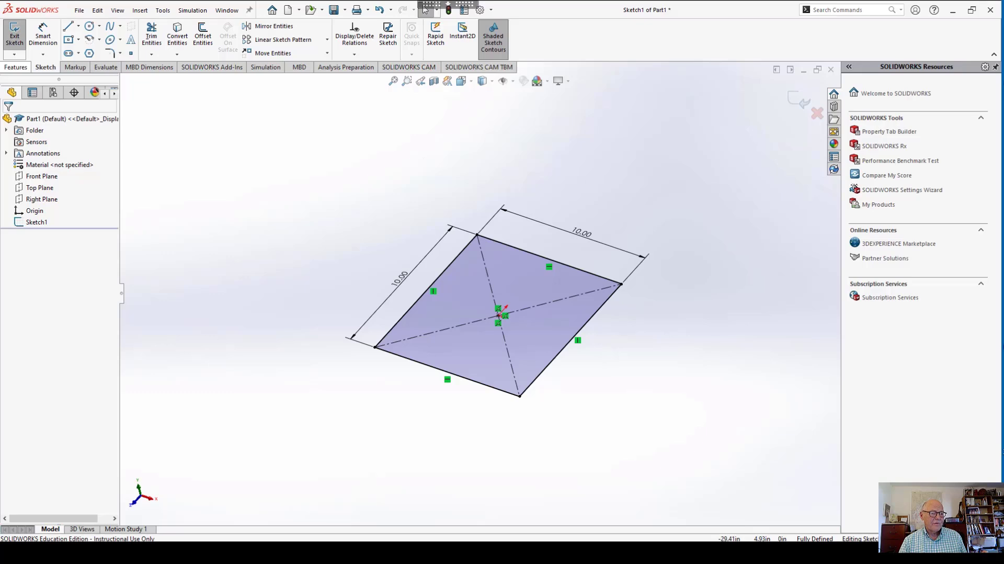
left_click(16, 67)
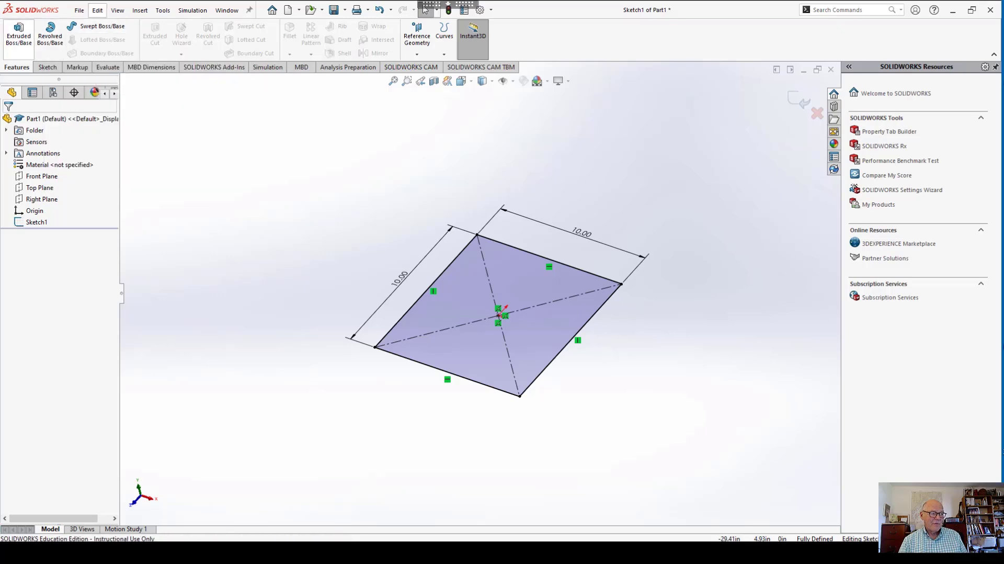
left_click(19, 32)
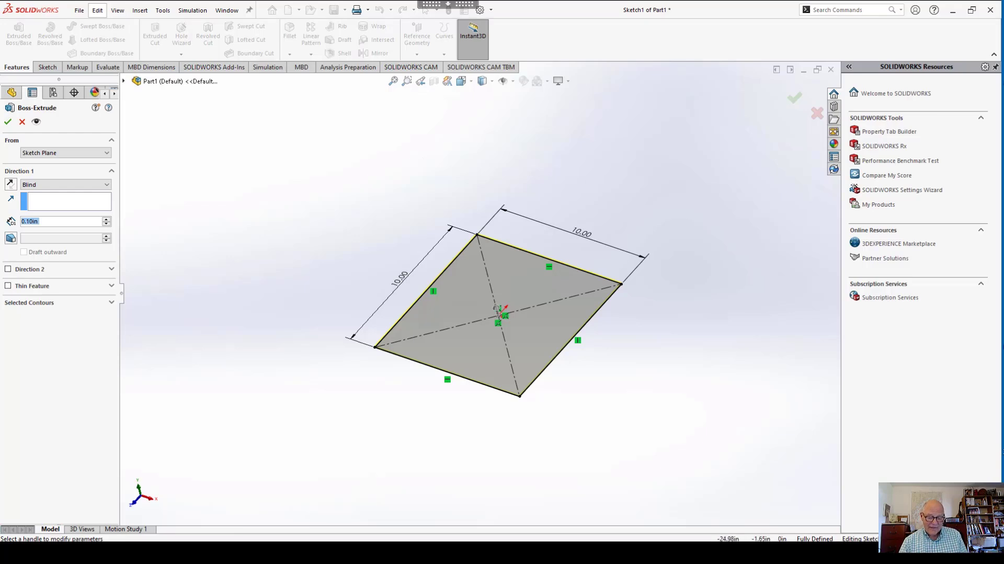
type("10")
key("Return")
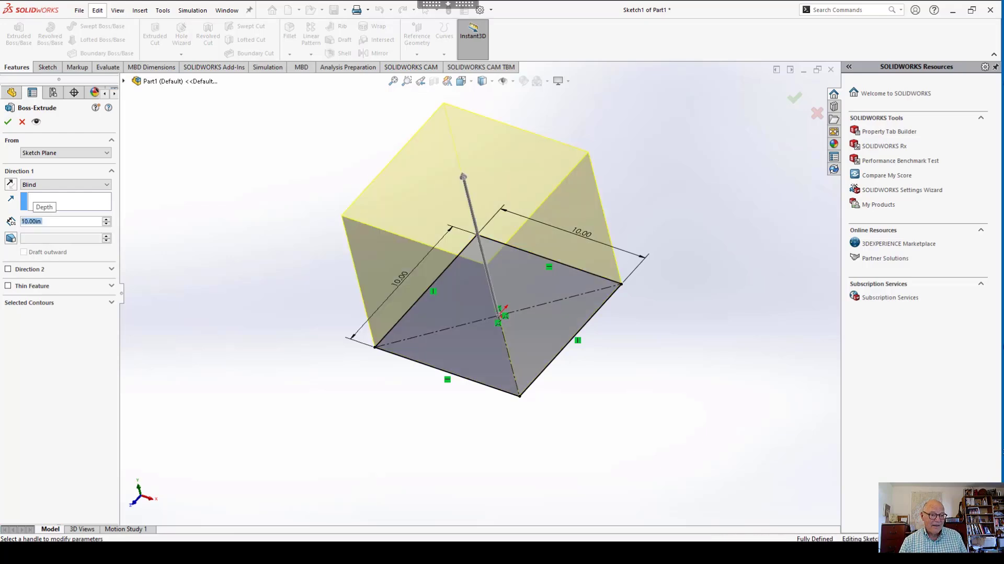
middle_click_drag(492, 334, 492, 262)
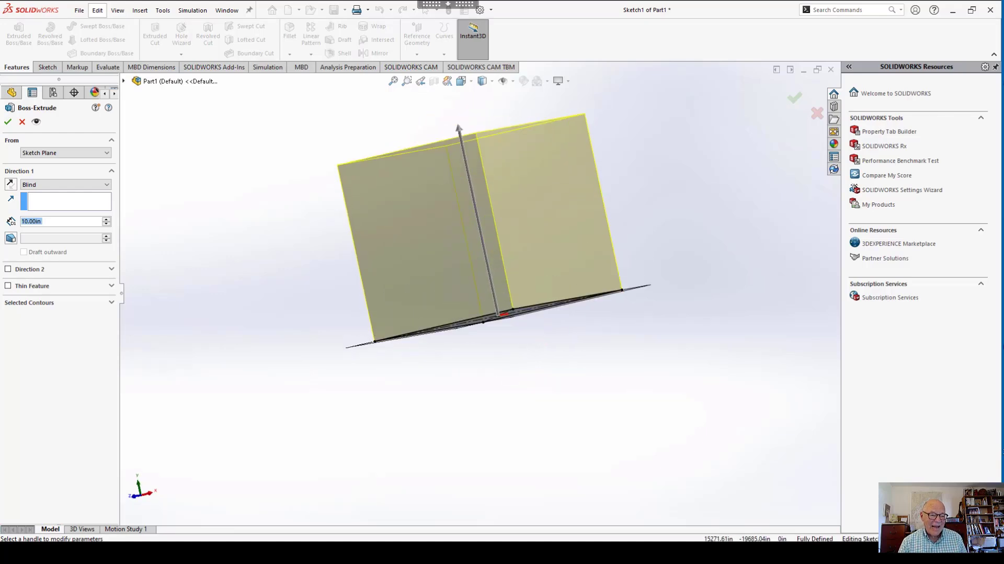
mouse_move(420, 384)
middle_mouse_down()
mouse_move(404, 349)
mouse_move(382, 400)
mouse_move(424, 444)
mouse_move(405, 429)
mouse_move(443, 428)
middle_mouse_up()
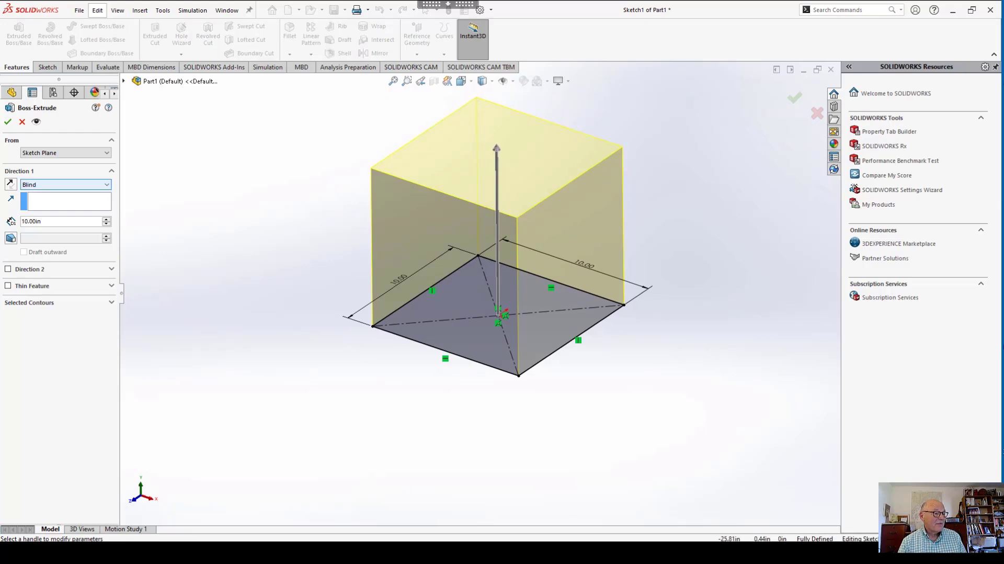
Change the extrusion's end condition to Mid Plane and accept the feature.
left_click(62, 185)
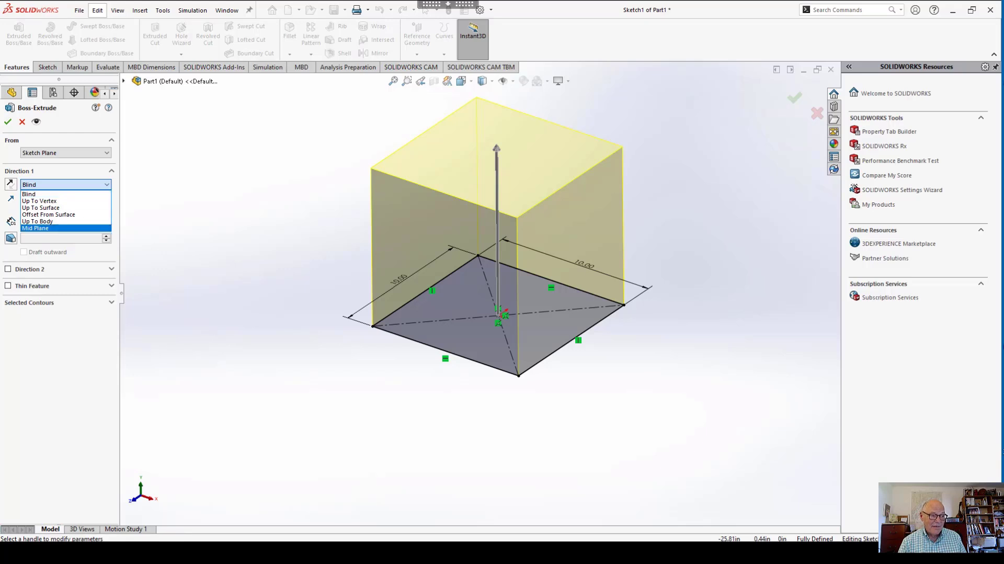
left_click(35, 228)
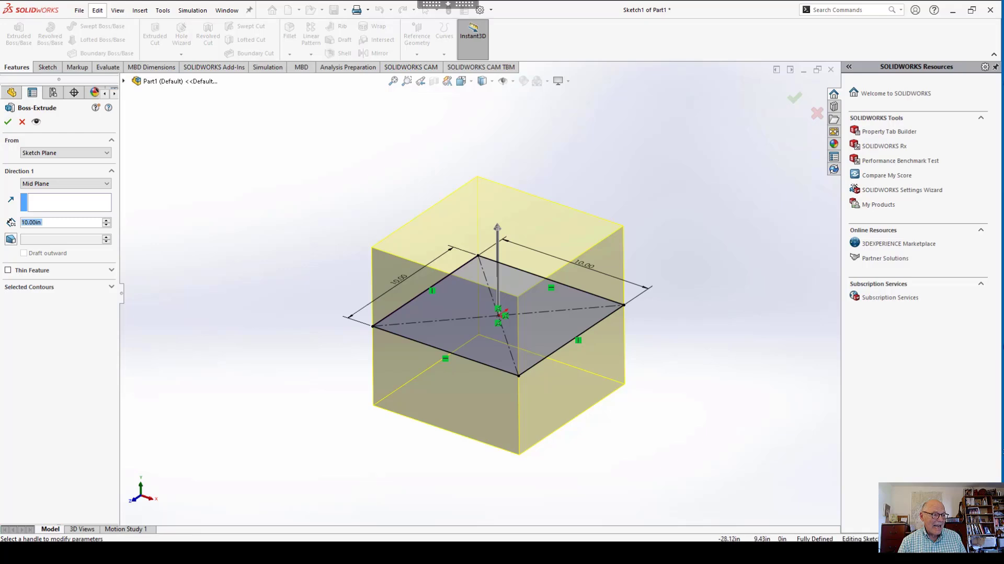
left_click(8, 122)
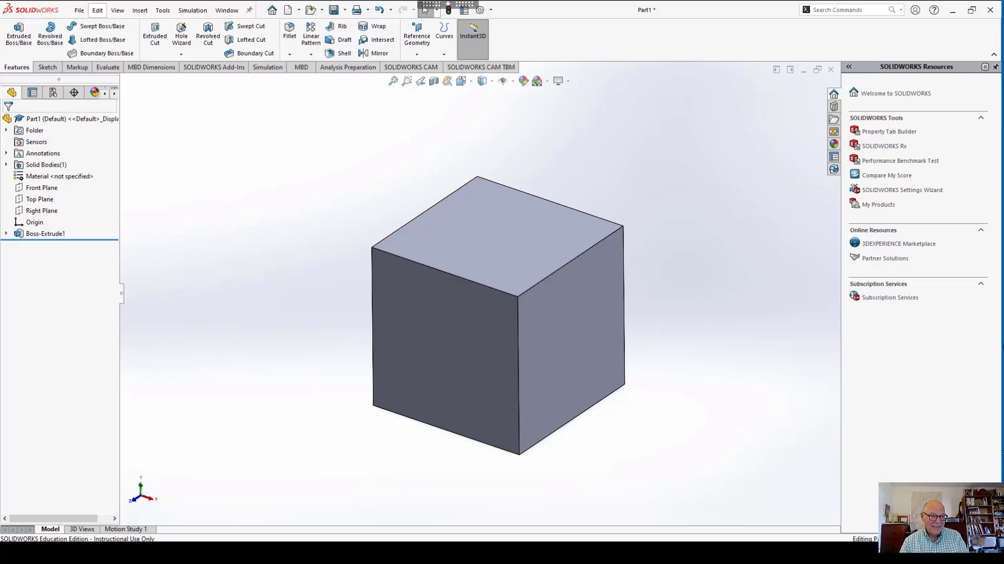
Display the cube's dimensions on the model and set both sides of its square base to 8 in.
left_click(433, 324)
double_click(433, 324)
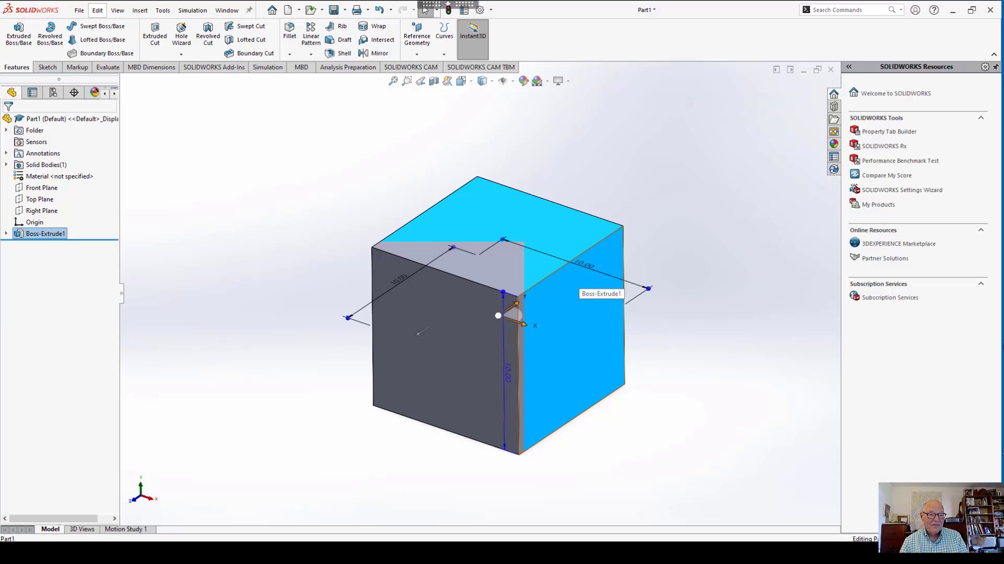
double_click(583, 265)
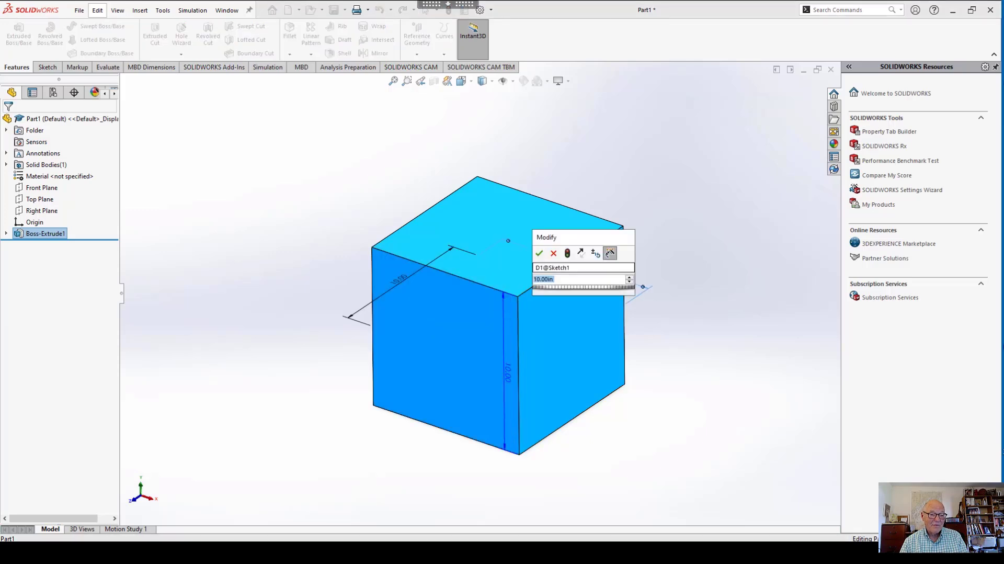
type("8")
key("Return")
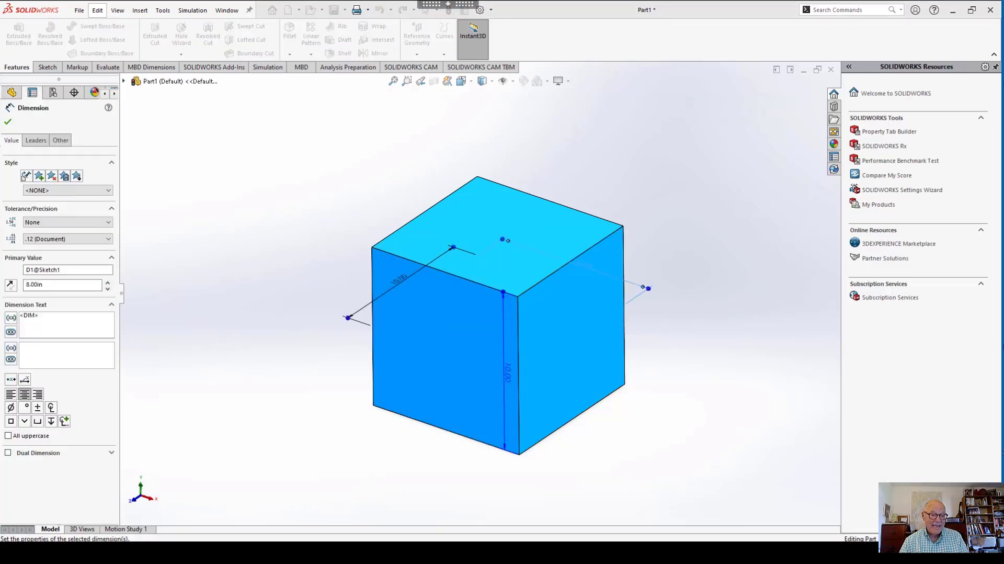
double_click(399, 279)
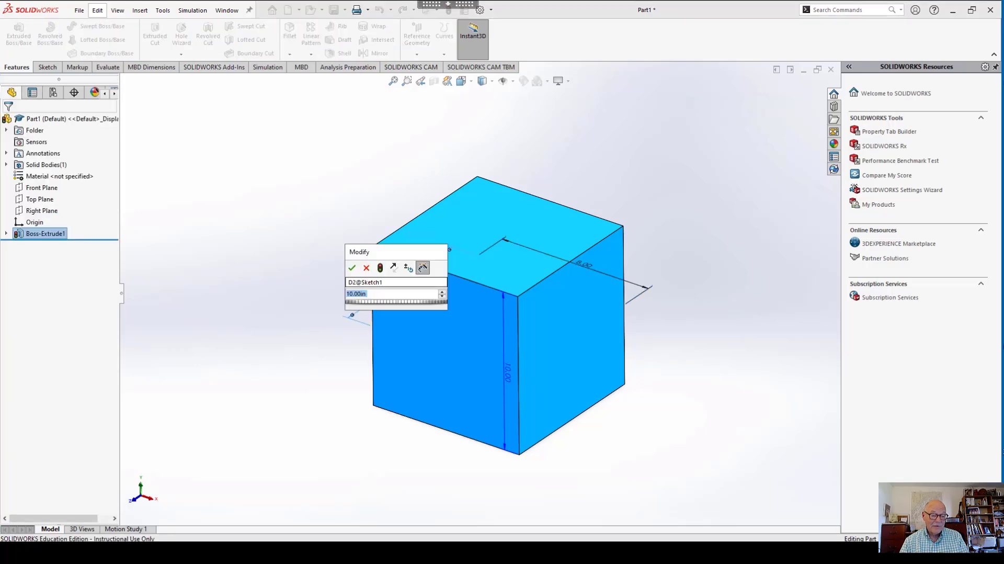
type("8")
key("Return")
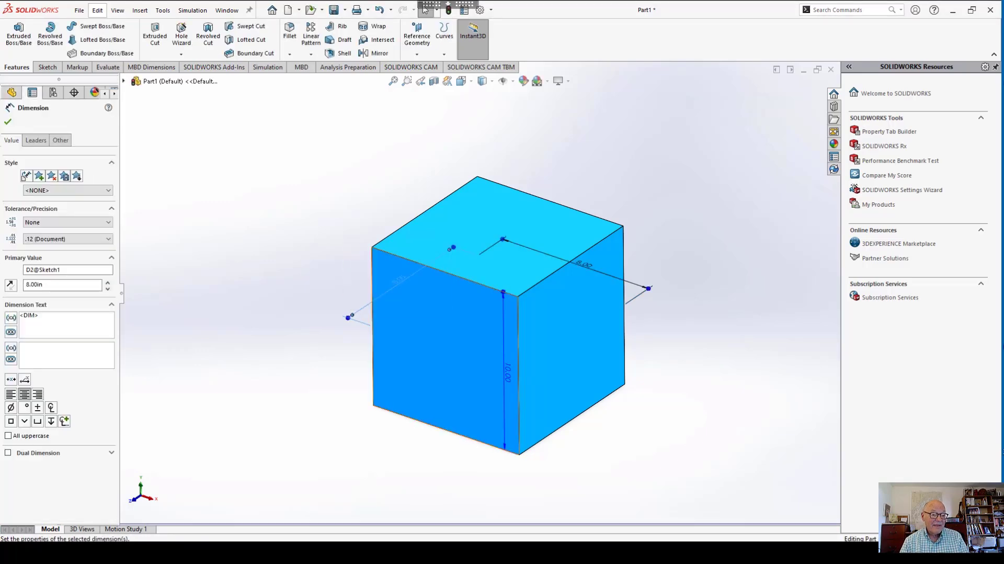
Set the cube's extrusion depth to 8 in and rebuild the part.
double_click(506, 373)
type("8")
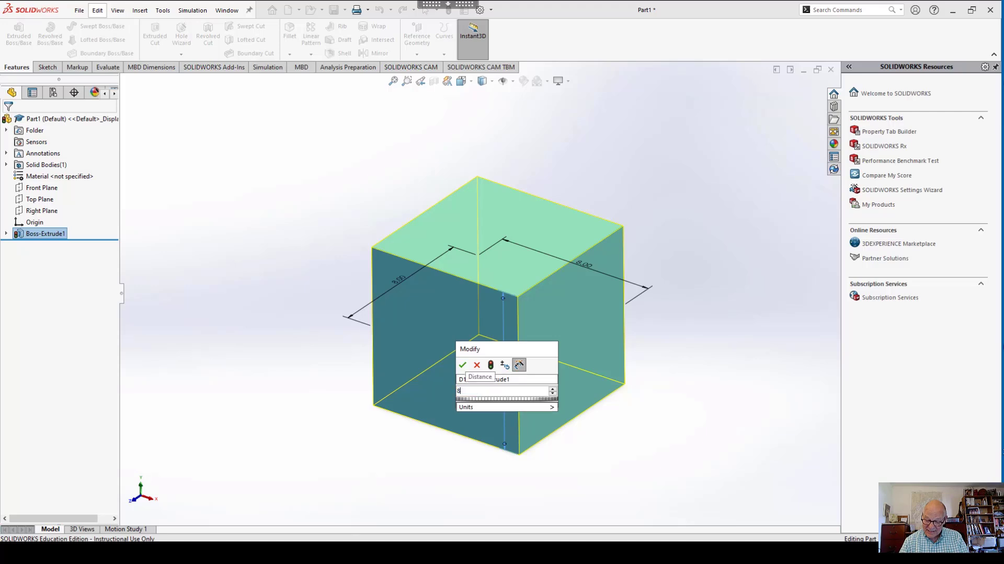
key("Return")
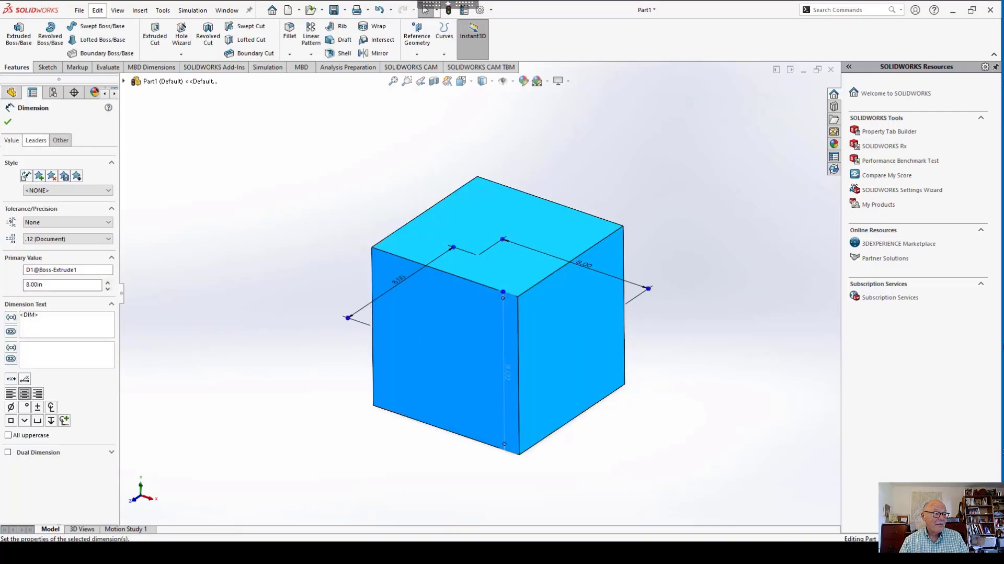
left_click(8, 121)
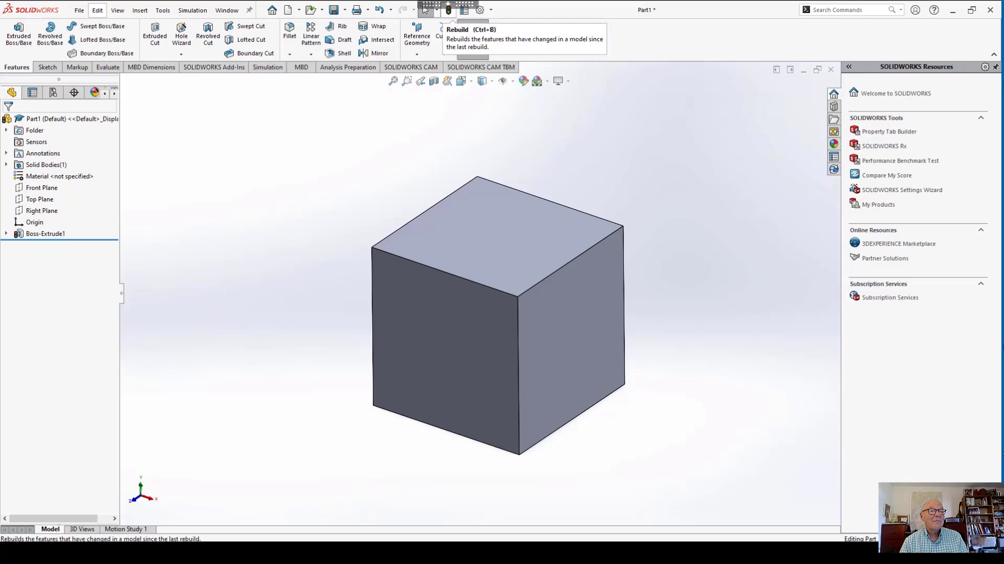
left_click(448, 11)
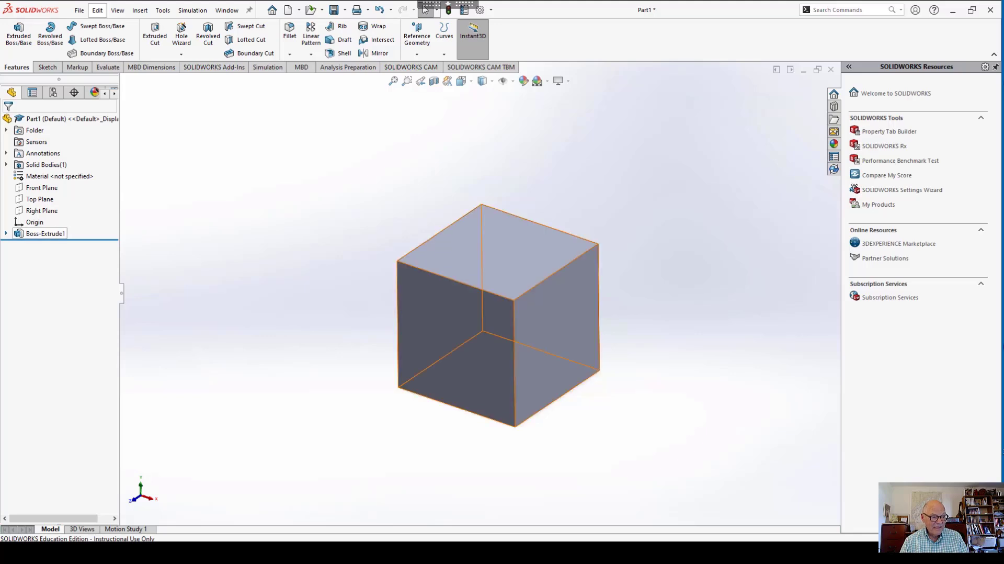
Open the extrusion's sketch for editing from the feature itself and exit it, discarding changes.
right_click(44, 233)
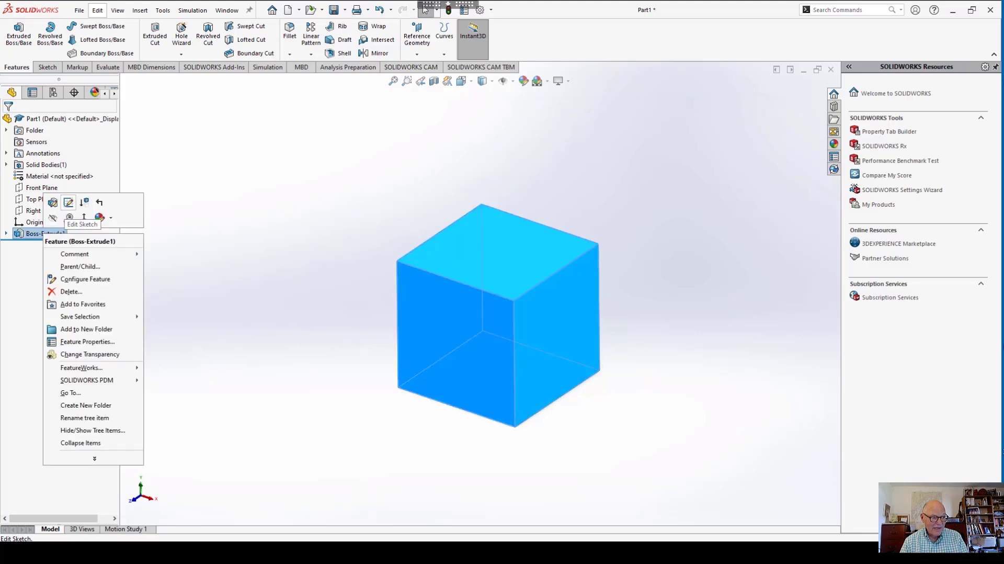
left_click(68, 202)
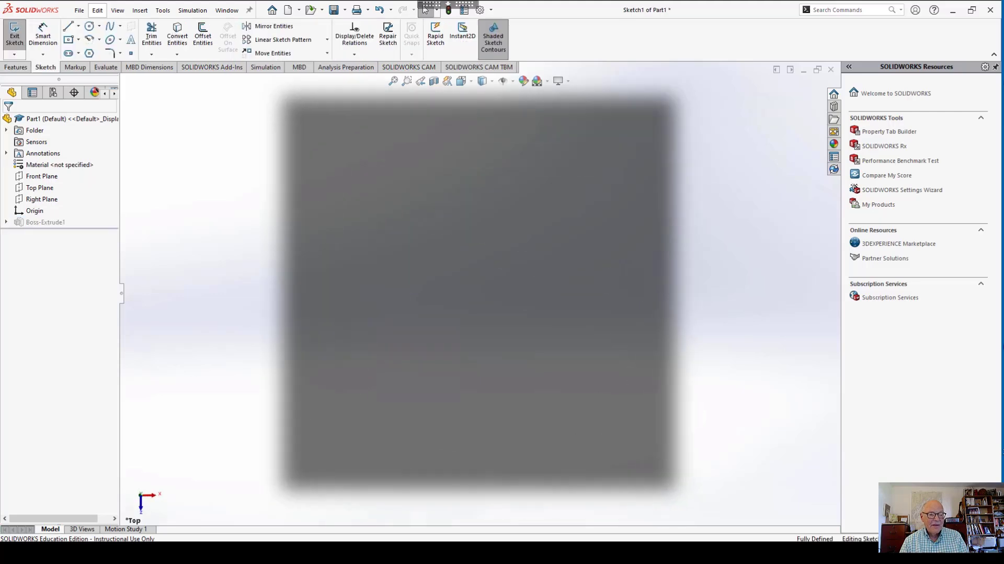
scroll(352, 296, "up", 4)
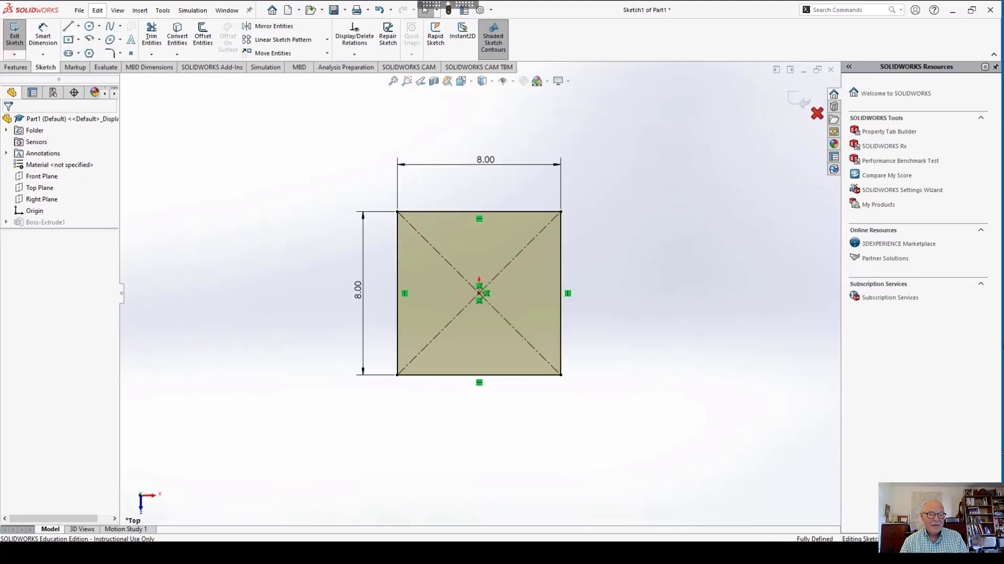
left_click(817, 113)
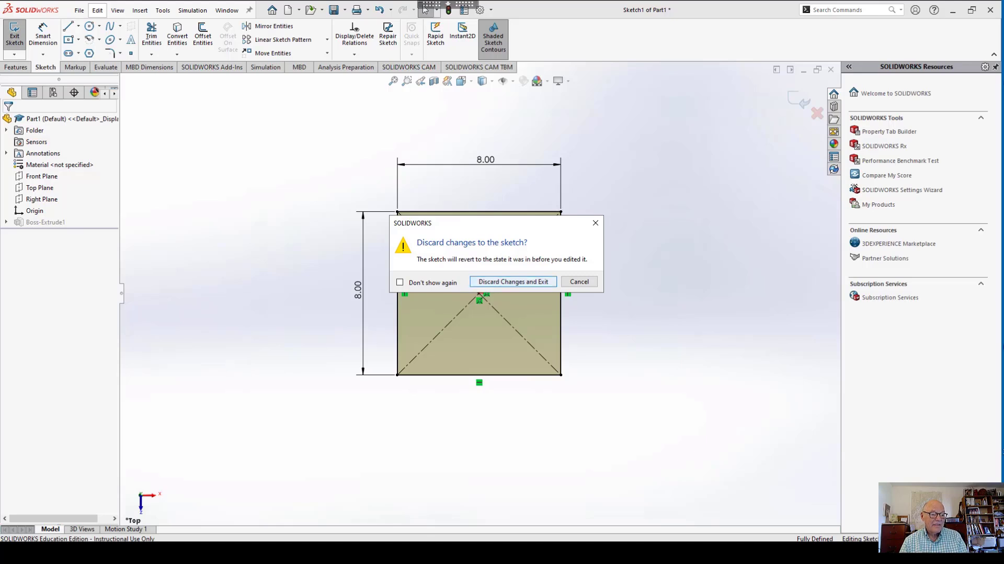
key("Return")
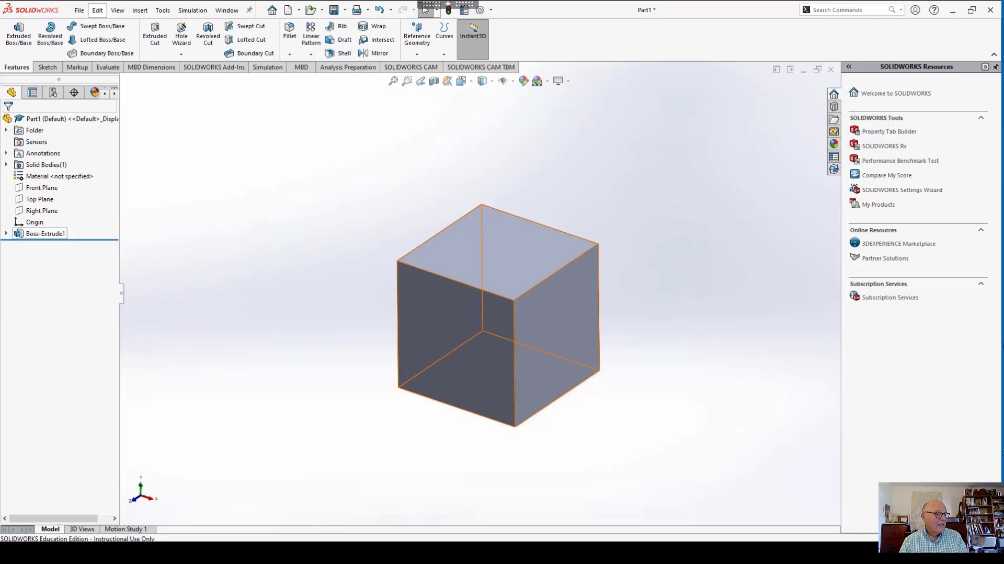
Expand the cube's extrusion in the feature tree and open its square sketch for editing.
left_click(6, 233)
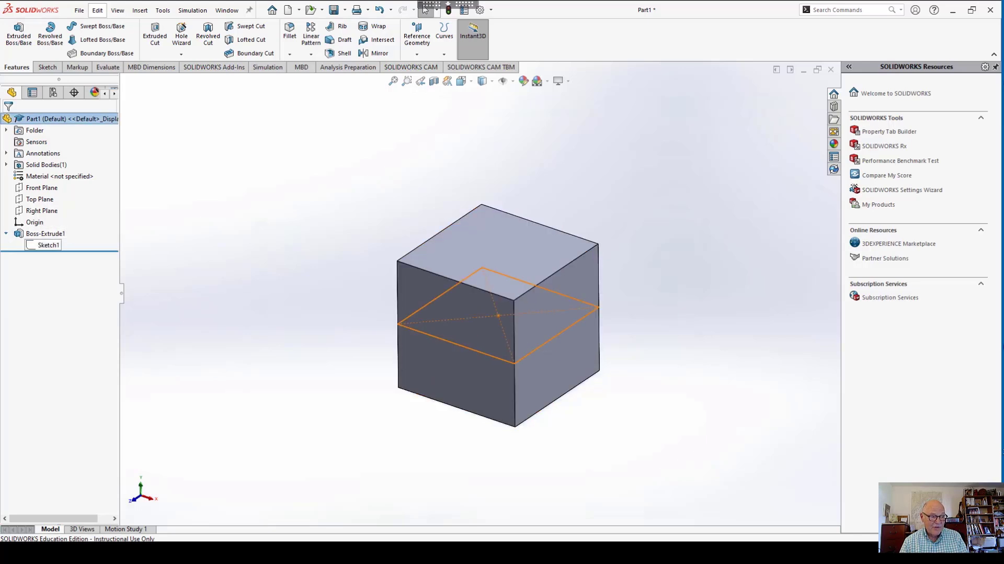
right_click(47, 245)
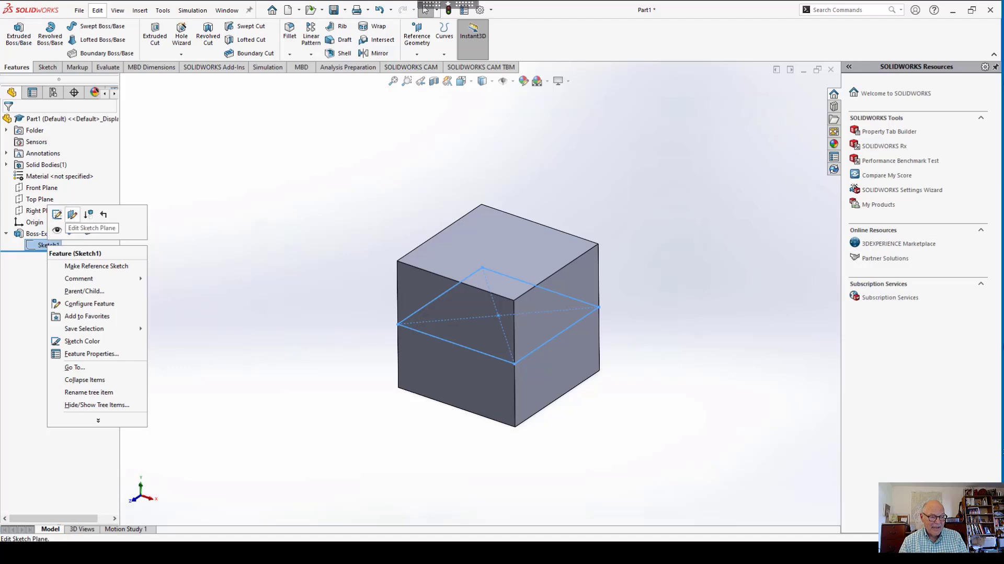
left_click(209, 199)
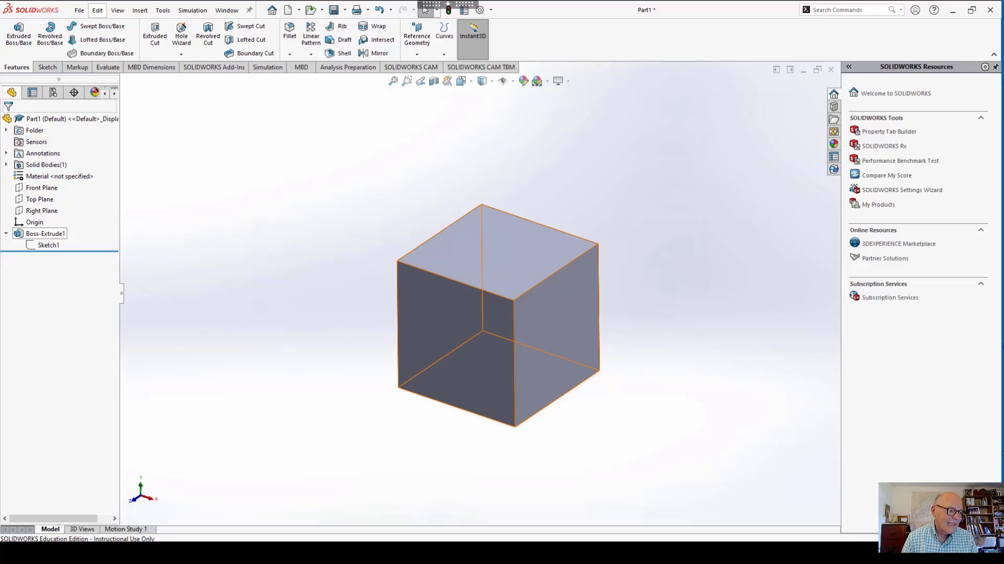
right_click(50, 233)
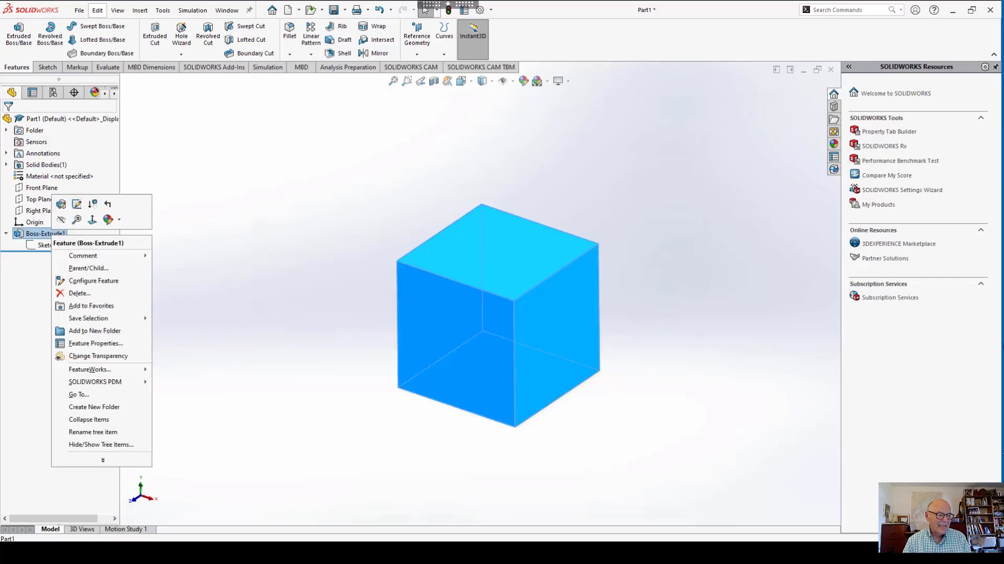
key("Escape")
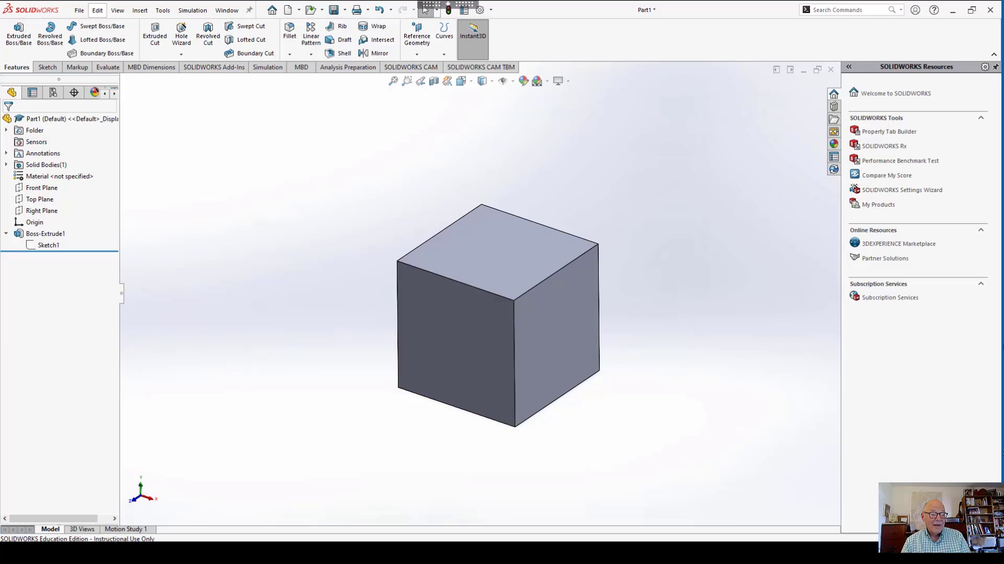
double_click(48, 245)
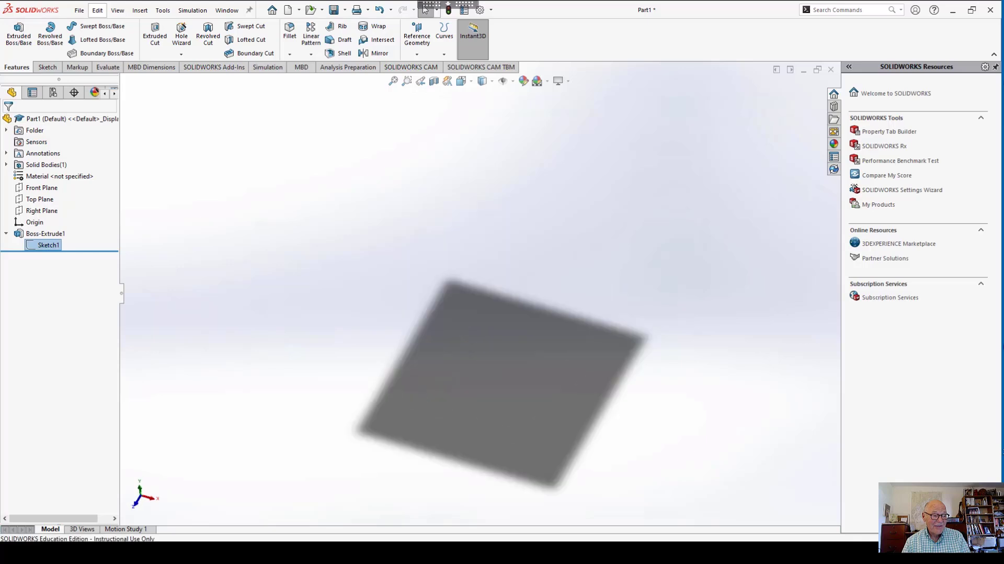
scroll(348, 244, "up", 2)
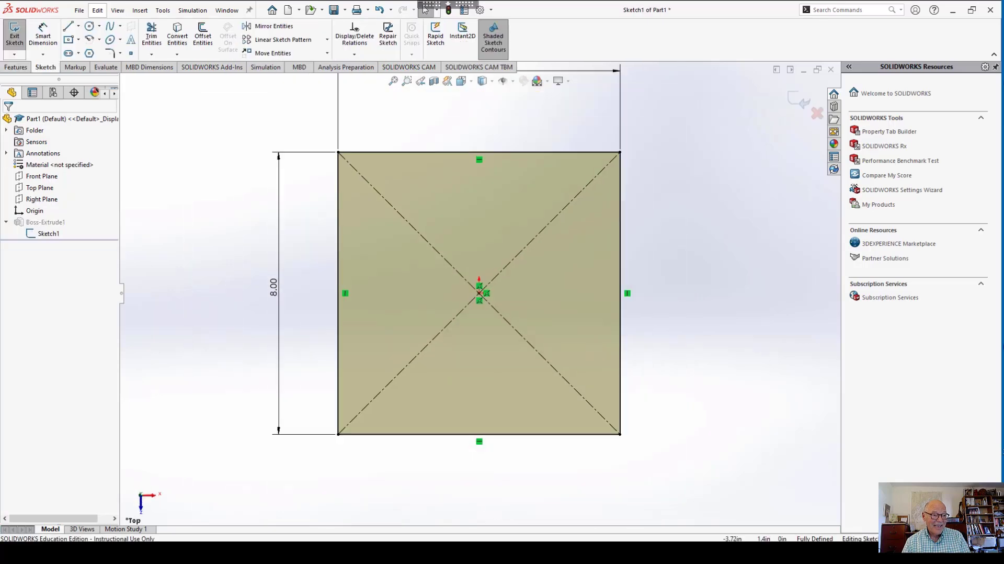
scroll(347, 244, "up", 3)
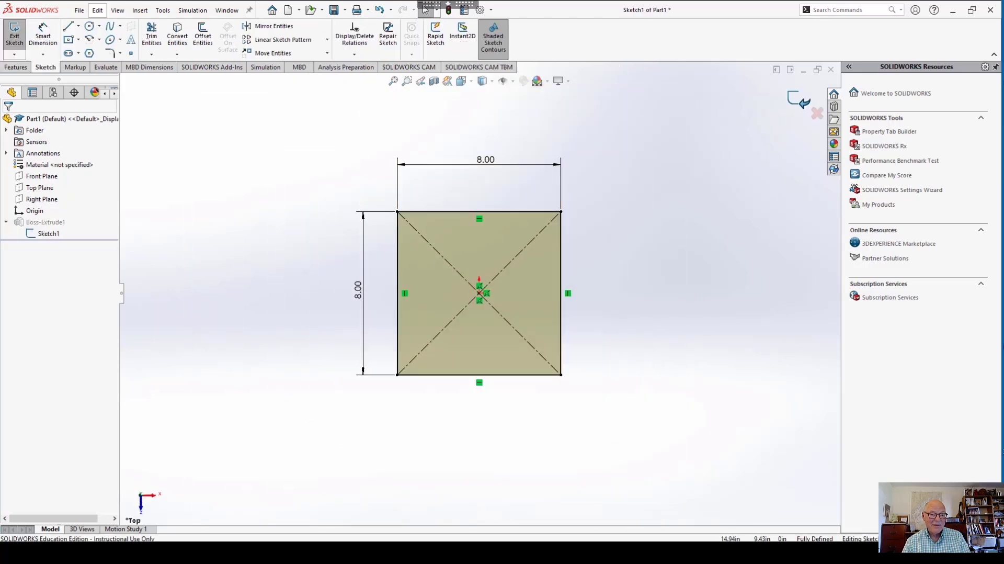
Exit the square's sketch, display the cube's dimensions on the model and set its extrusion depth to 10 in.
left_click(799, 100)
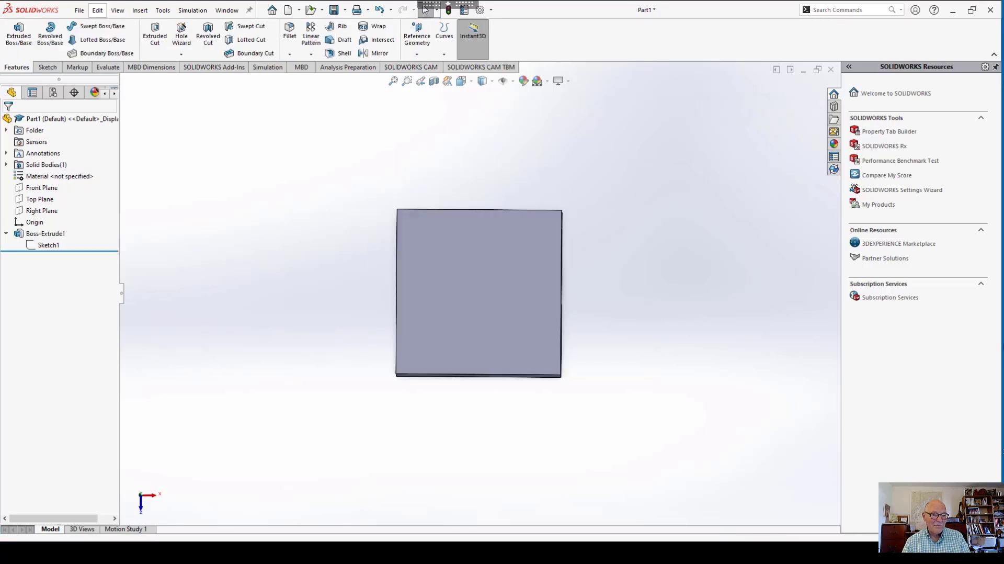
left_click(45, 234)
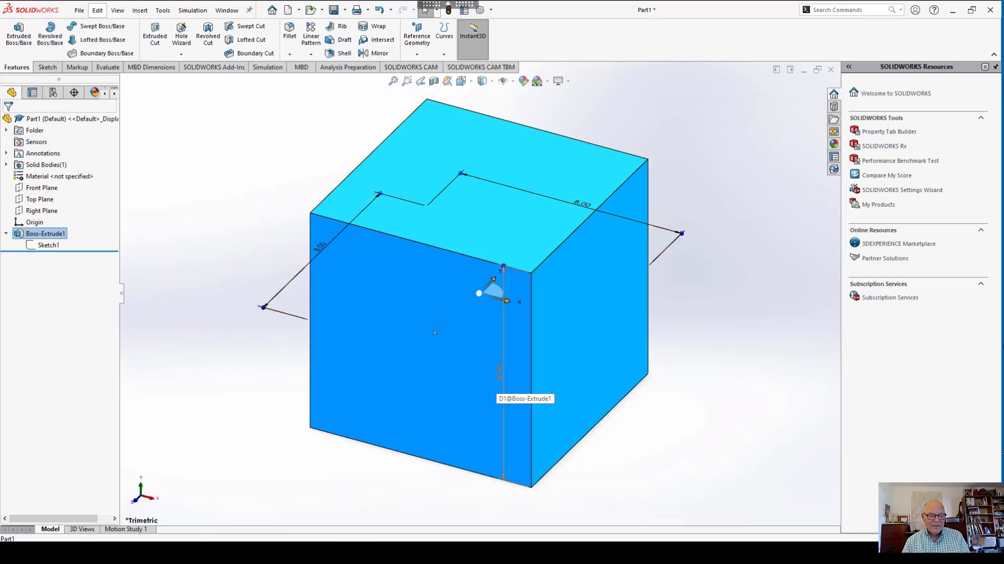
double_click(498, 373)
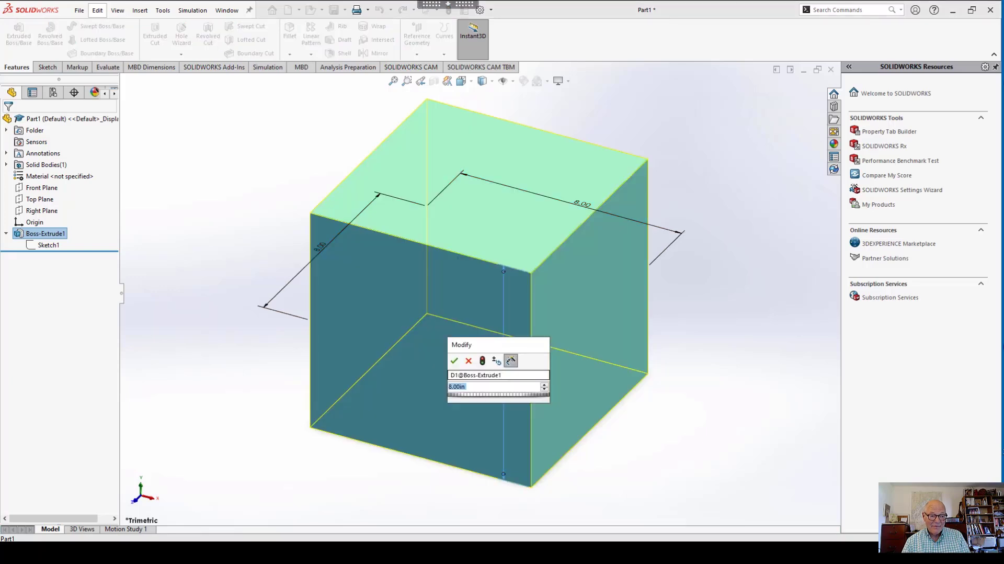
type("10")
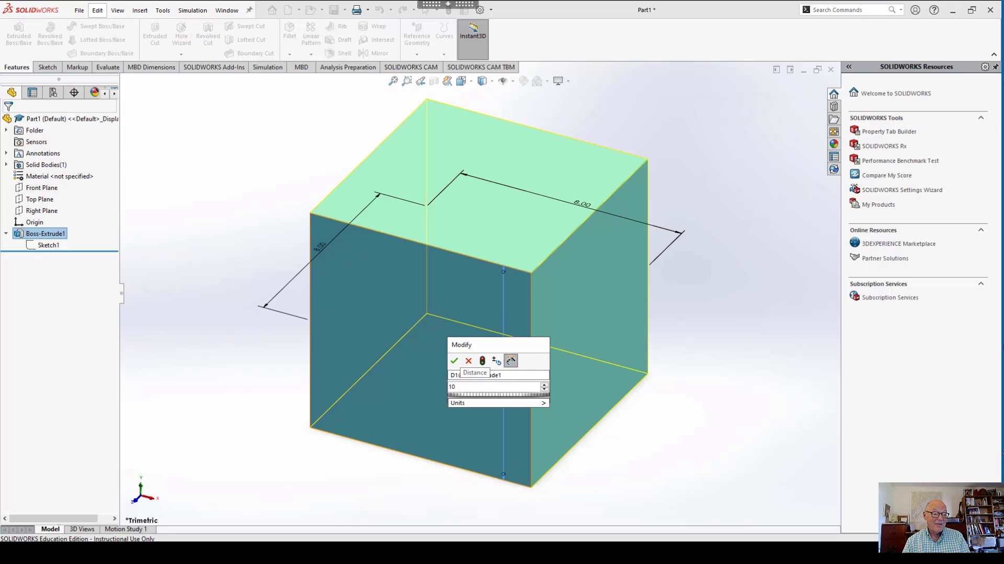
left_click(454, 360)
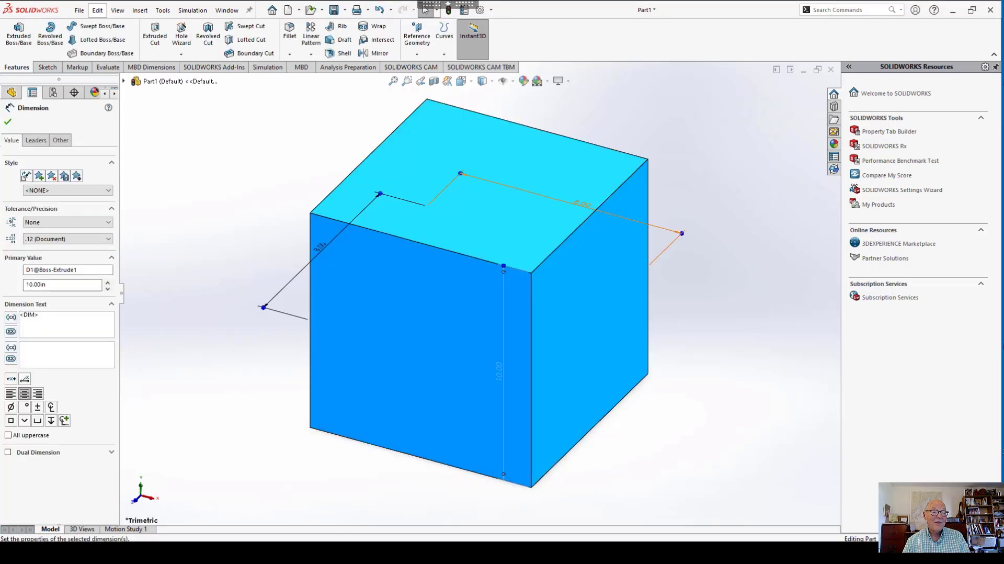
Set both sides of the cube's square base to 10 in and close the dimension properties.
double_click(583, 204)
type("10")
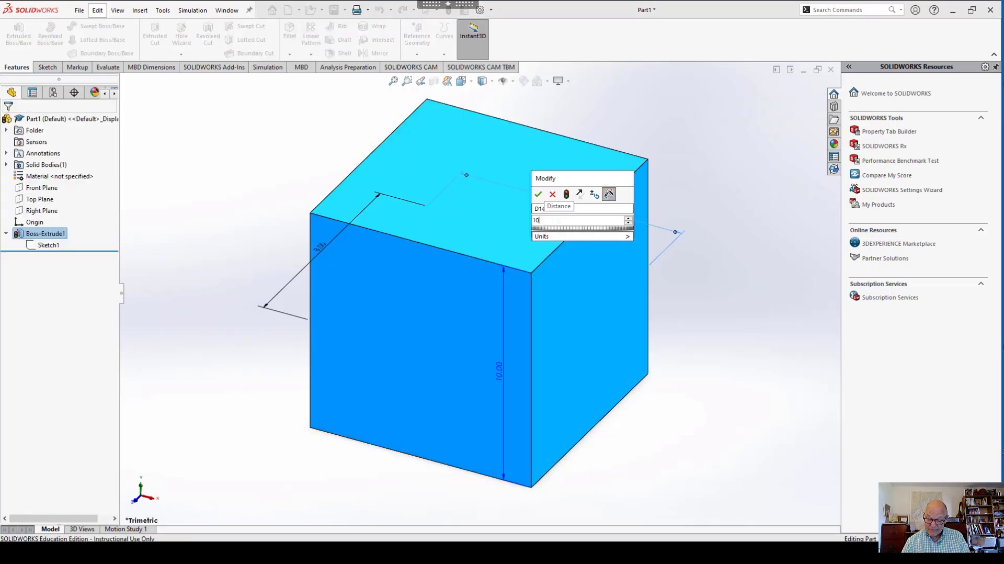
key("Return")
double_click(320, 247)
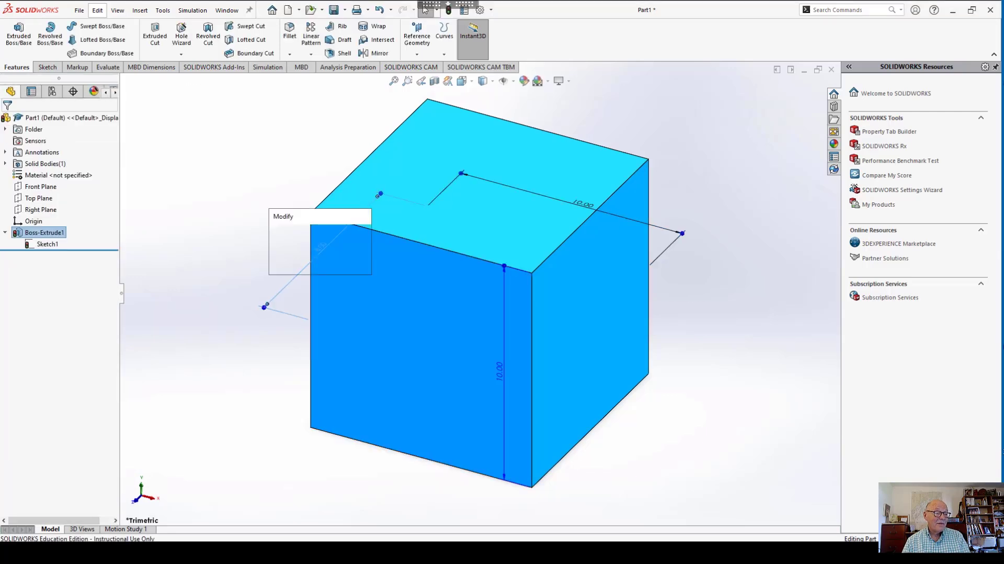
type("10")
key("Return")
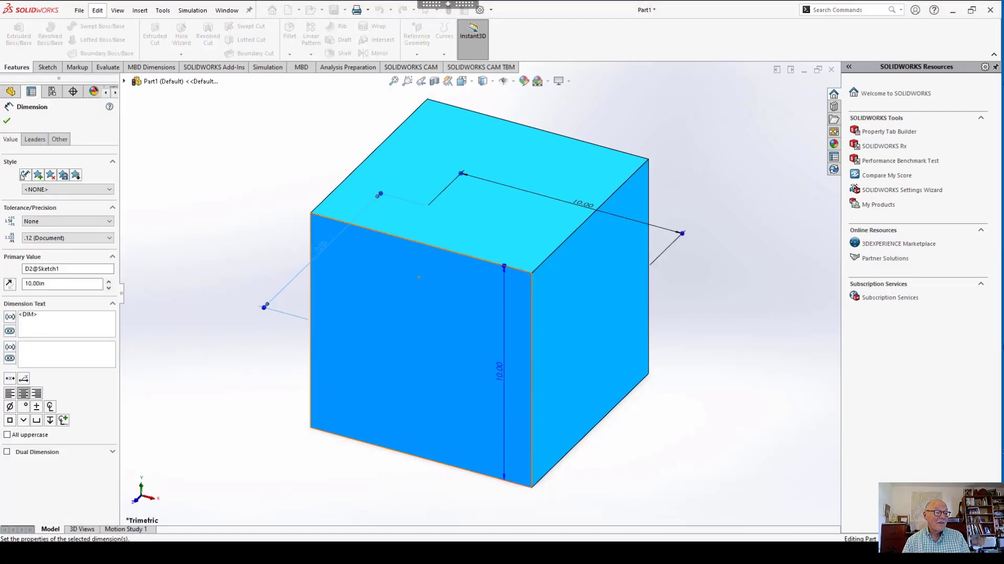
left_click(7, 121)
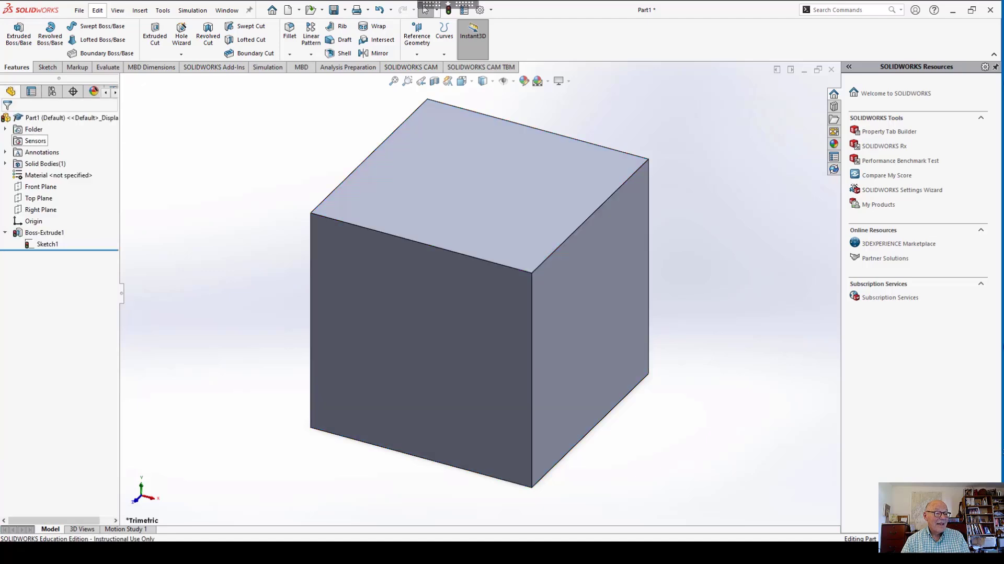
Rebuild the part to apply the 10 in dimensions to the cube.
scroll(568, 312, "up", 3)
scroll(568, 312, "up", 1)
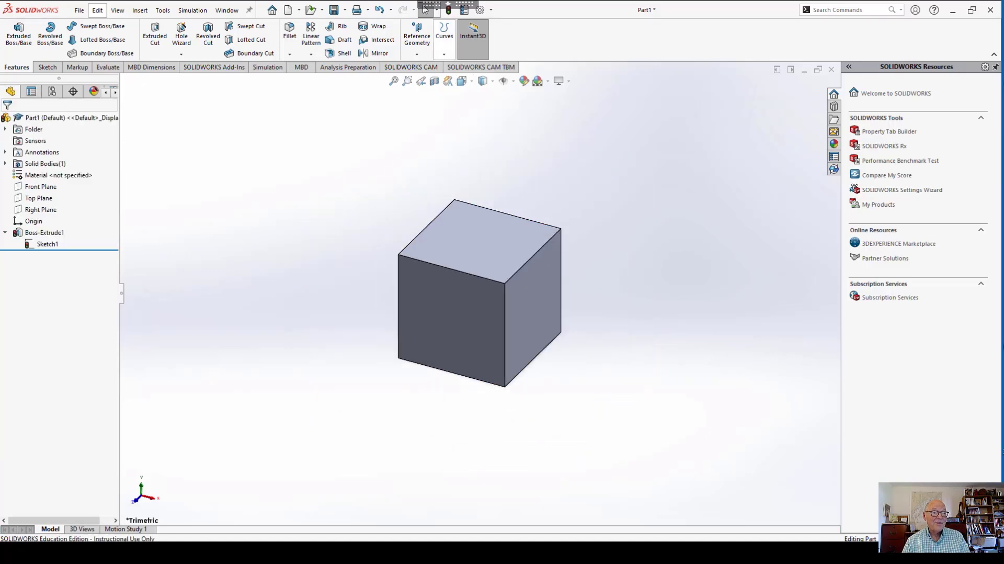
left_click(448, 10)
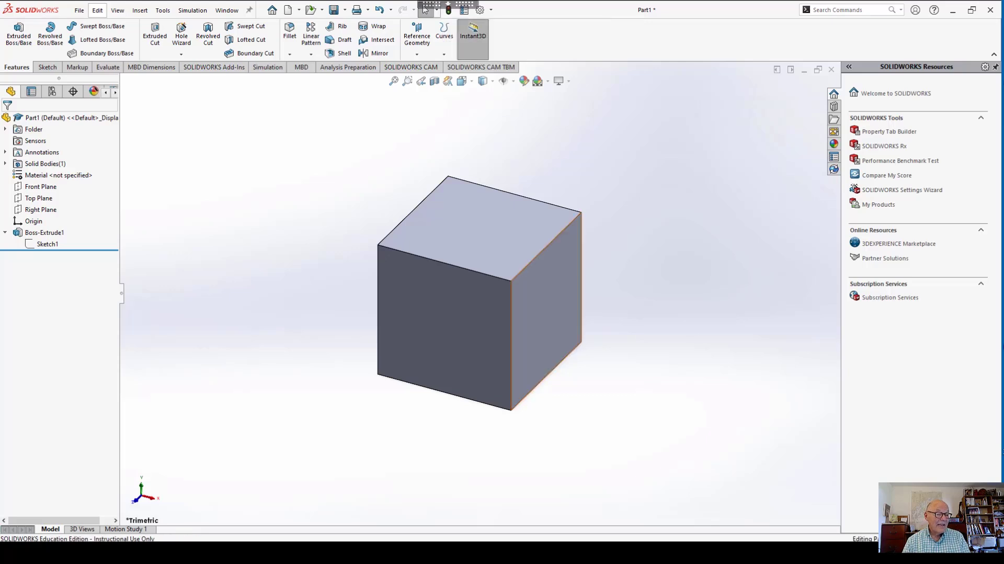
double_click(479, 293)
key("Escape")
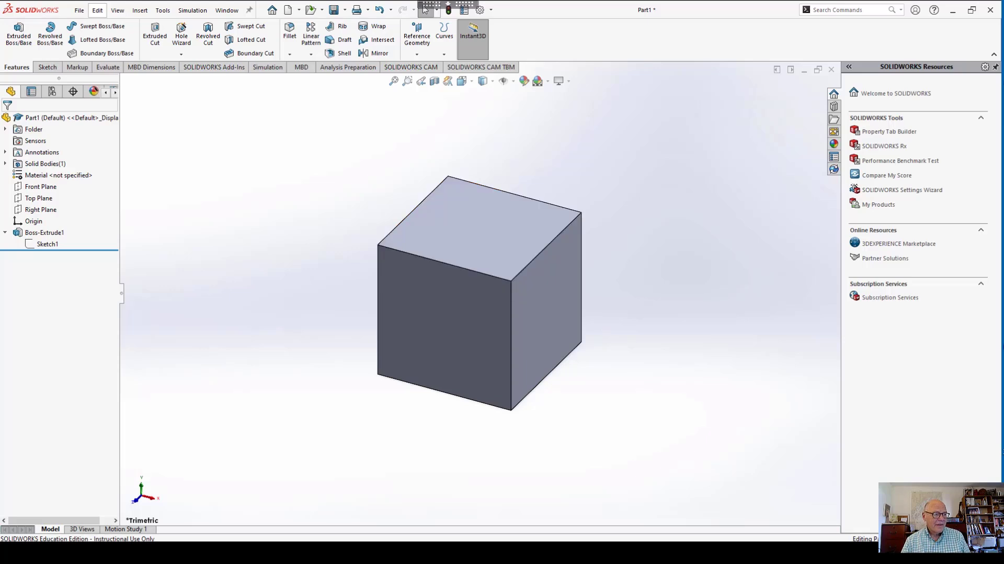
Start a new sketch on the cube's top face.
scroll(595, 182, "down", 1)
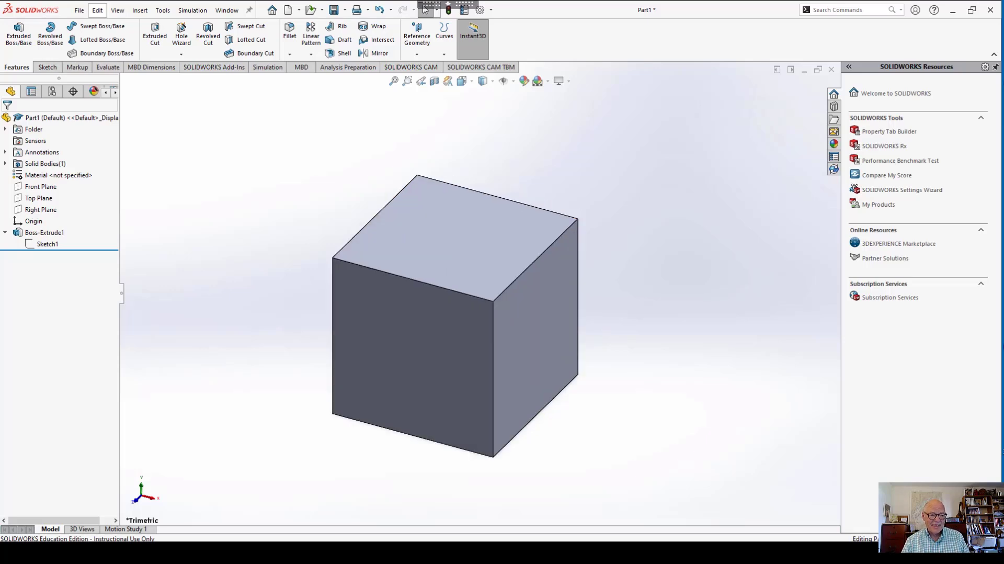
scroll(410, 179, "down", 2)
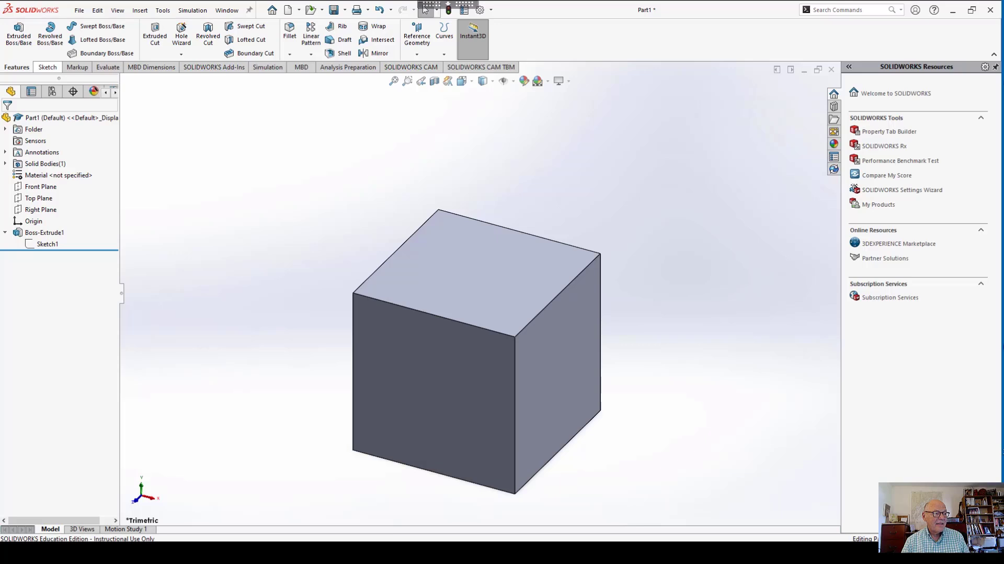
left_click(47, 67)
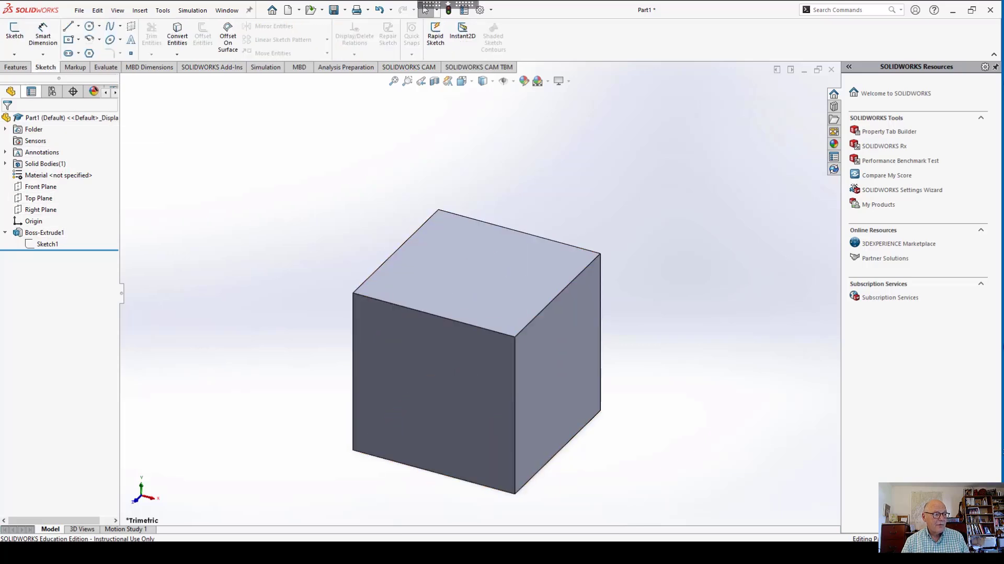
left_click(14, 32)
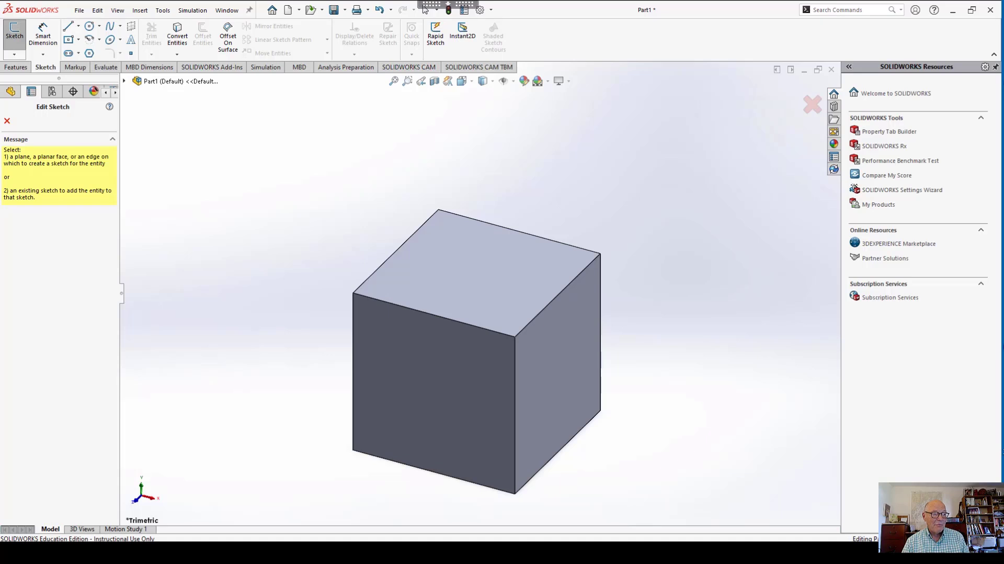
left_click(489, 242)
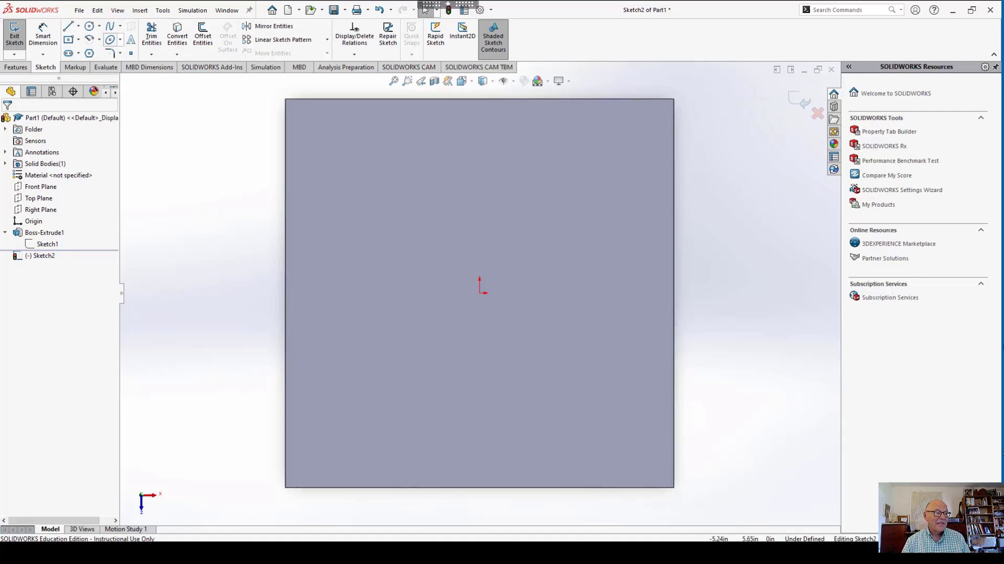
Sketch a circle centred on the origin of the top face and set its radius to 4 in.
left_click(89, 26)
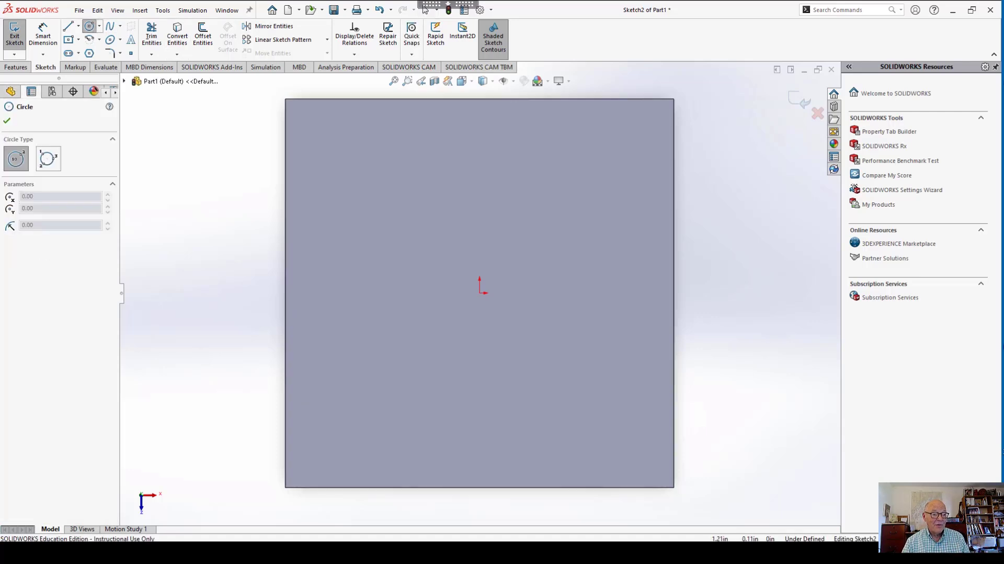
left_click(481, 294)
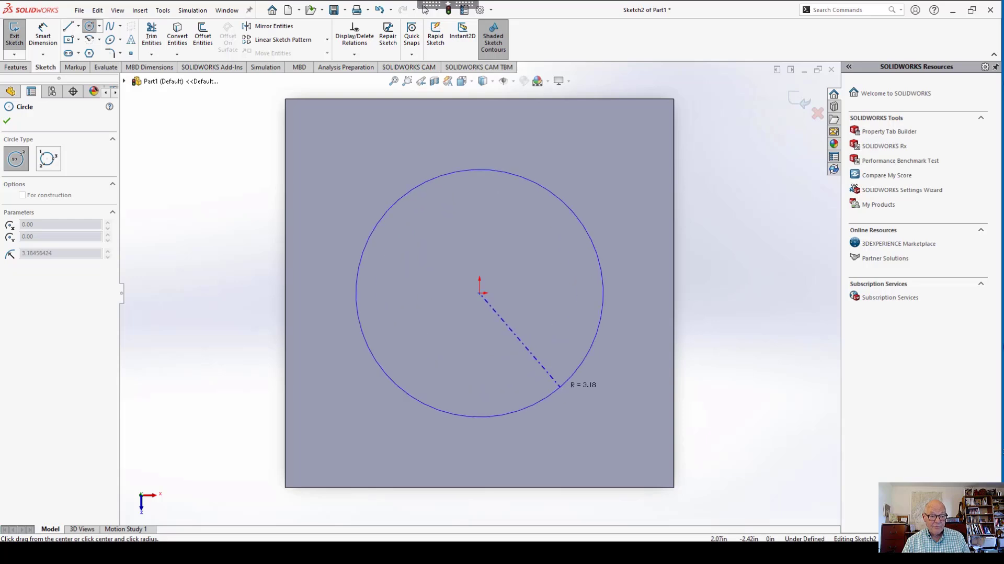
left_click(560, 386)
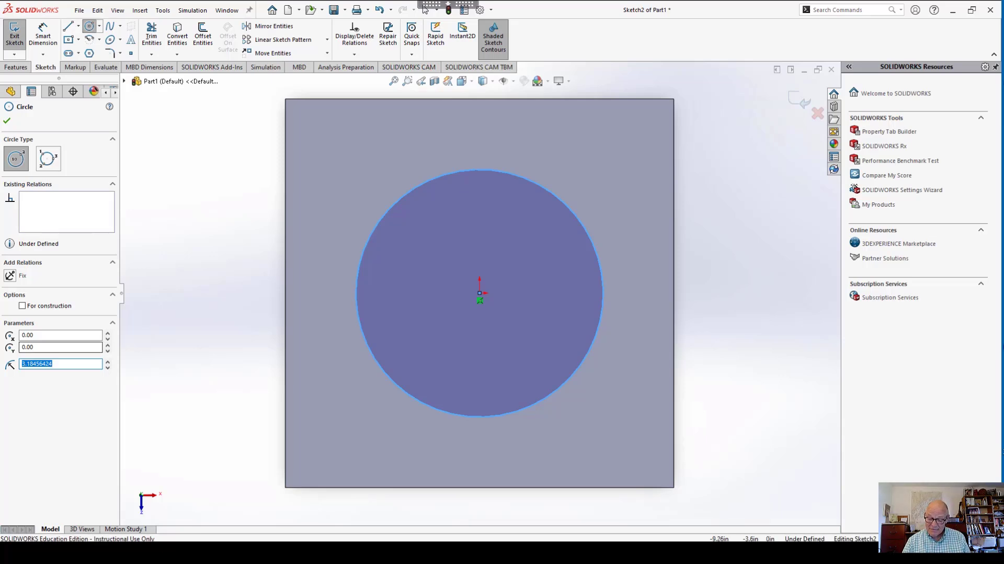
type("4")
key("Return")
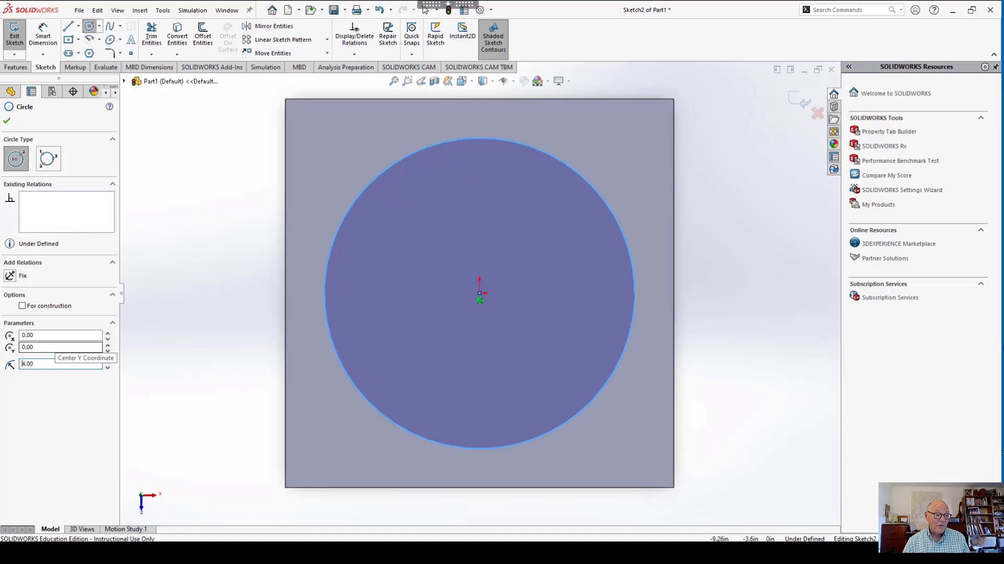
Set the circle's radius to 3 in and leave the Circle tool.
key("Return")
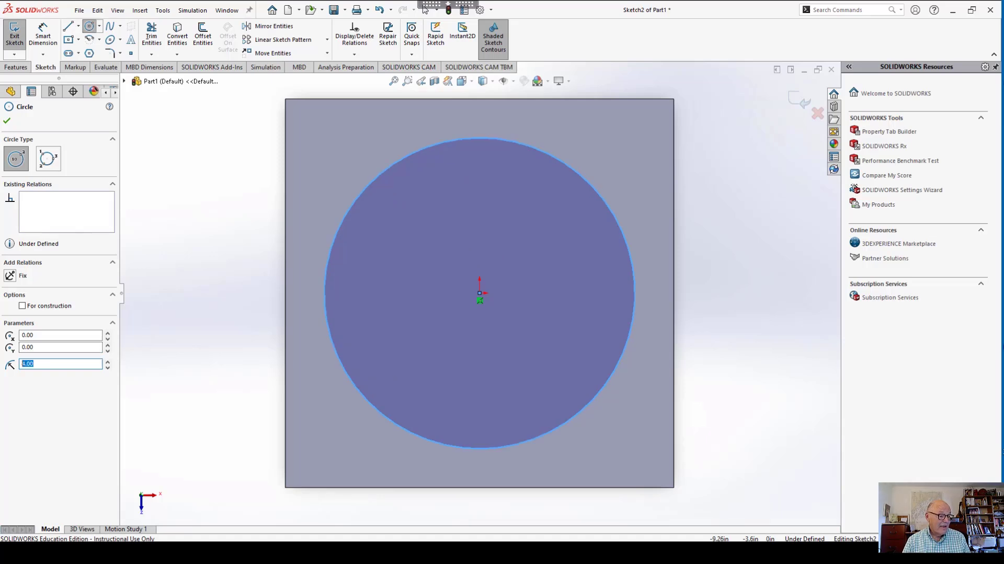
type("3")
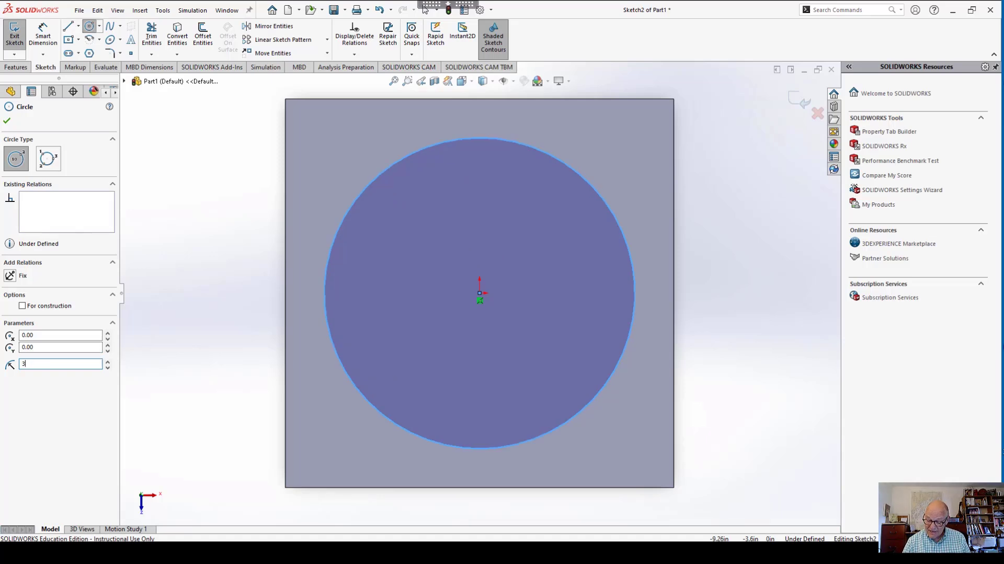
key("Return")
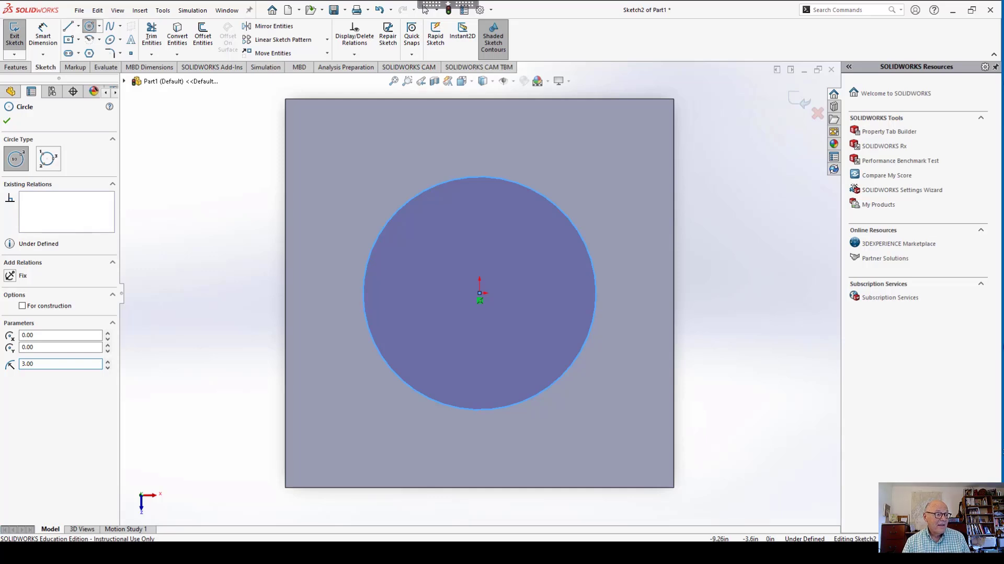
left_click(426, 9)
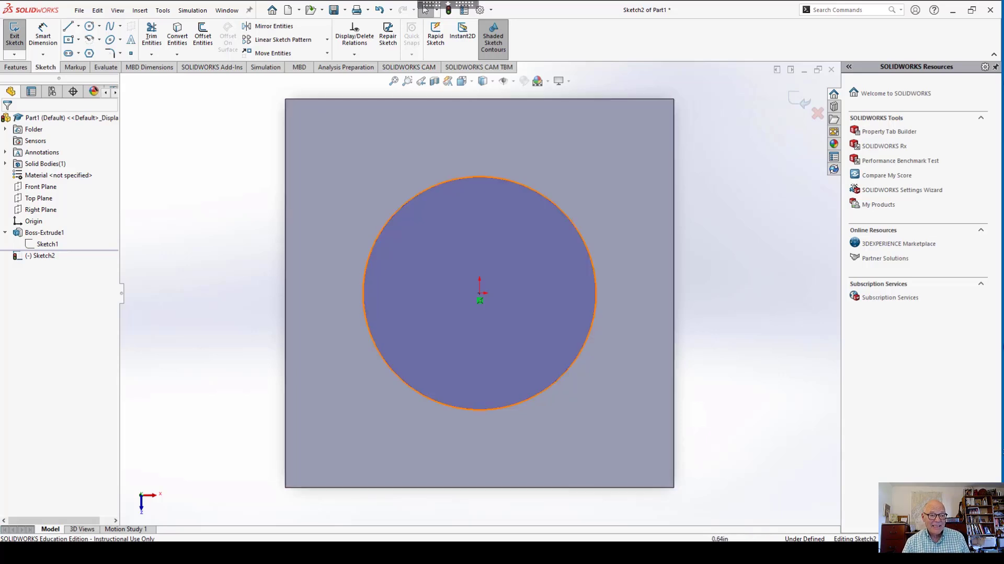
Resize the undimensioned circle freehand to a radius of about 3.23 in and deselect it.
left_click(503, 192)
left_click_drag(502, 193, 500, 169)
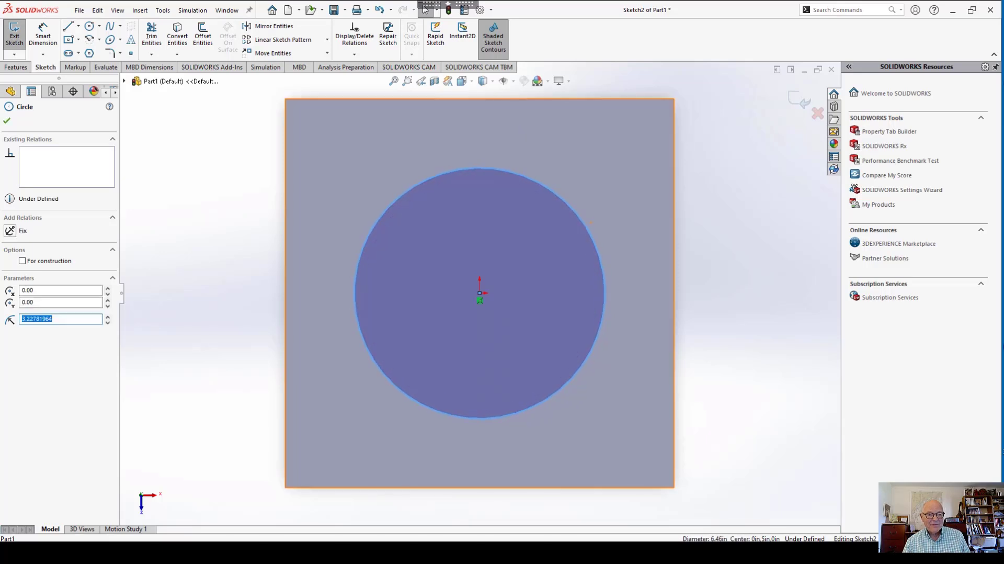
left_click(621, 180)
left_click(732, 183)
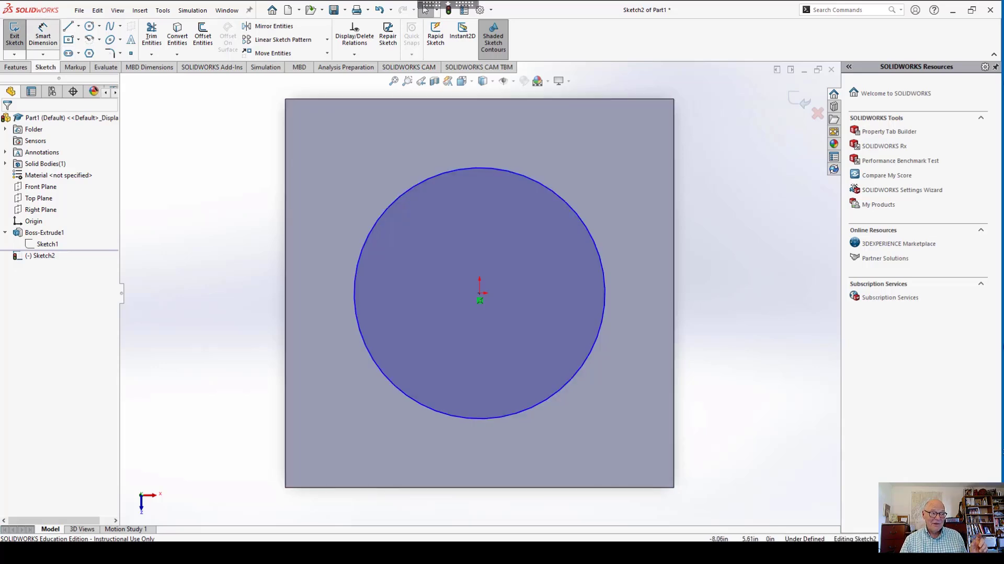
Add a diameter dimension to the circle with Smart Dimension and set it to 6 in.
left_click(43, 35)
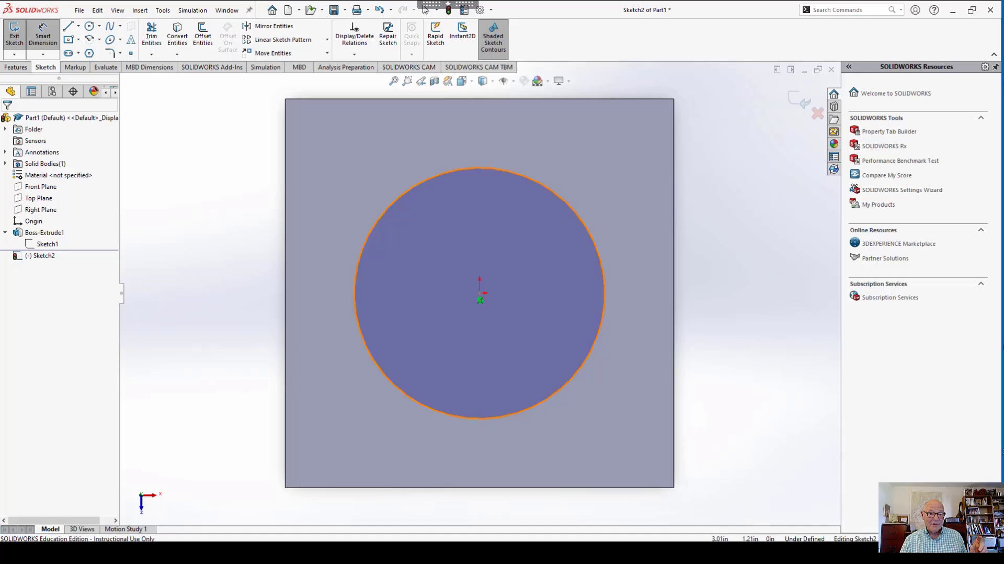
left_click(590, 240)
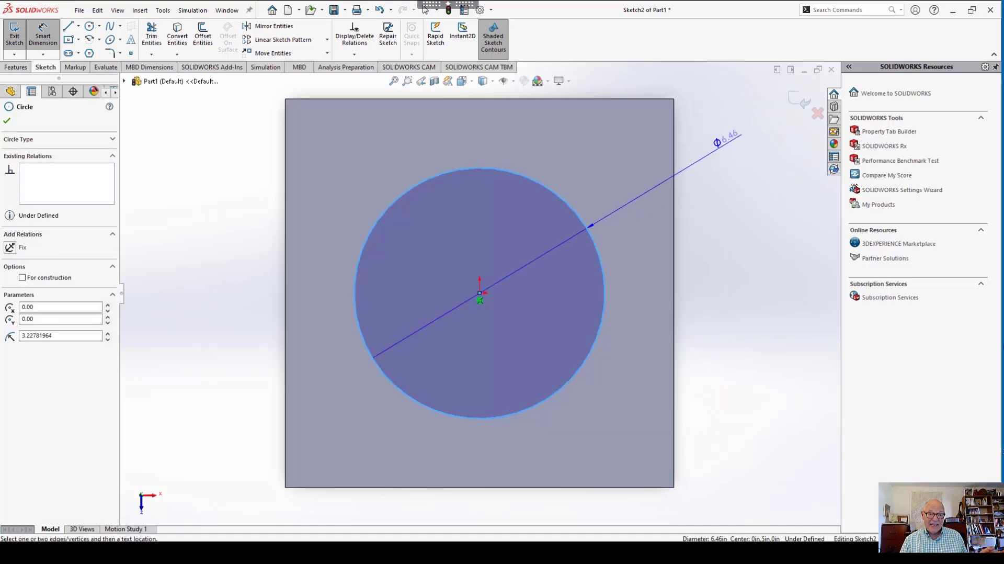
left_click(725, 140)
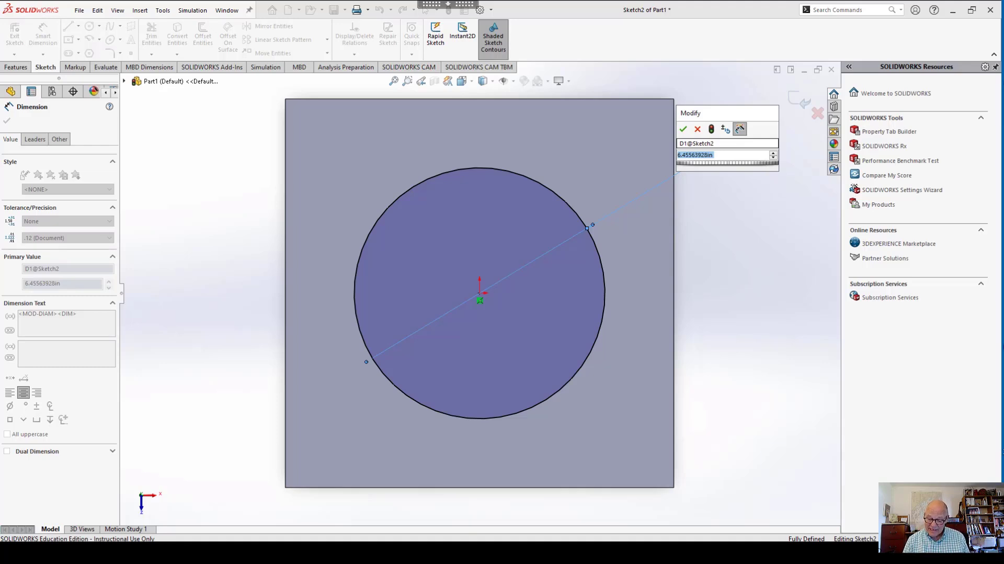
type("6")
key("Return")
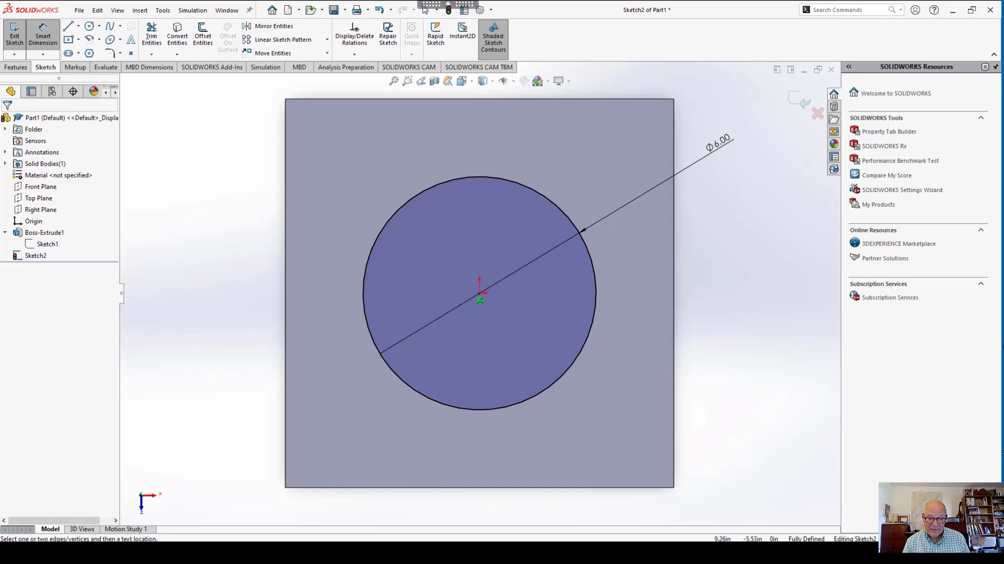
Cut the 6 in circle through the cube with a Blind Extruded Cut 10 in deep.
middle_click_drag(732, 434, 717, 331)
scroll(720, 332, "up", 2)
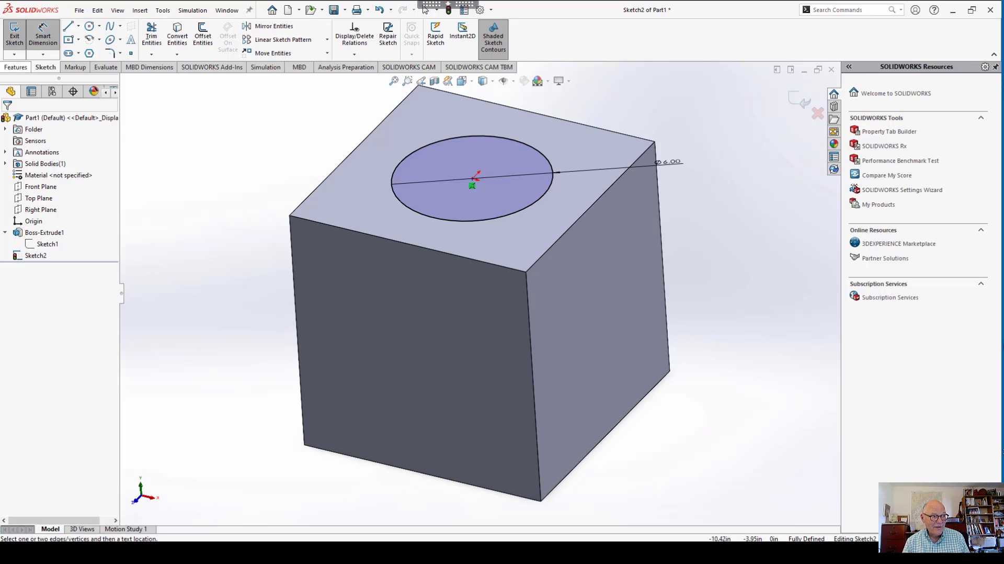
left_click(16, 67)
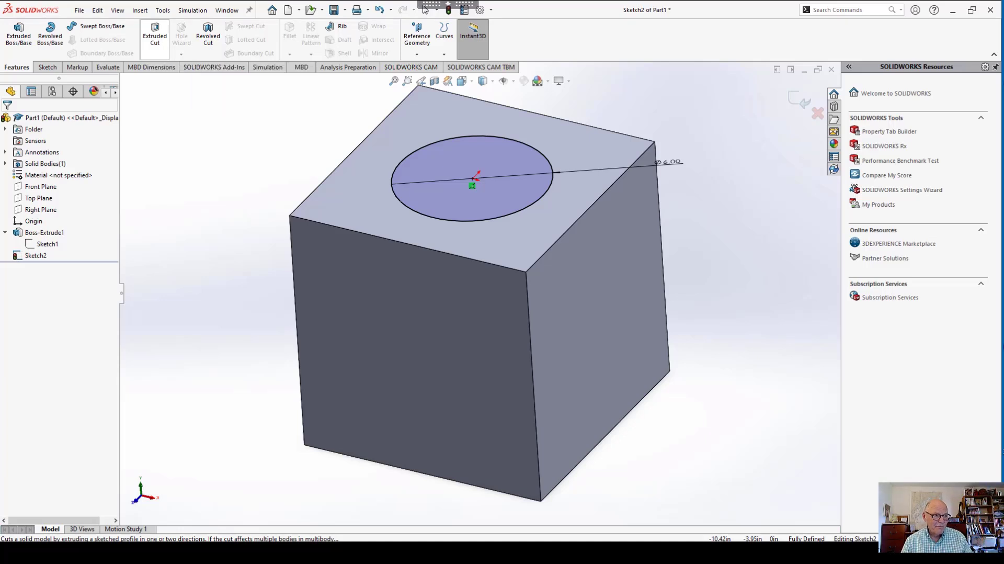
left_click(155, 35)
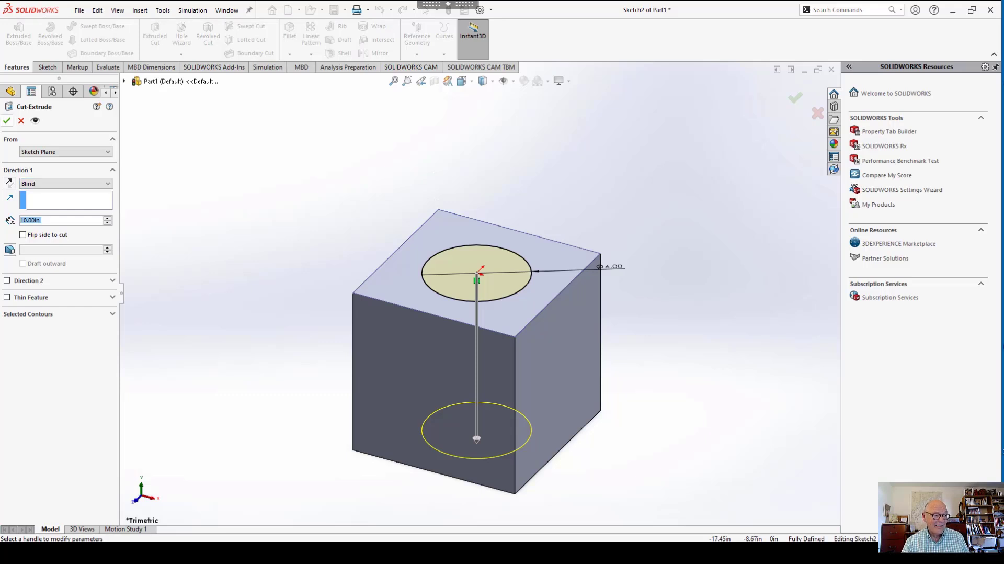
left_click(7, 120)
middle_click_drag(477, 324, 422, 366)
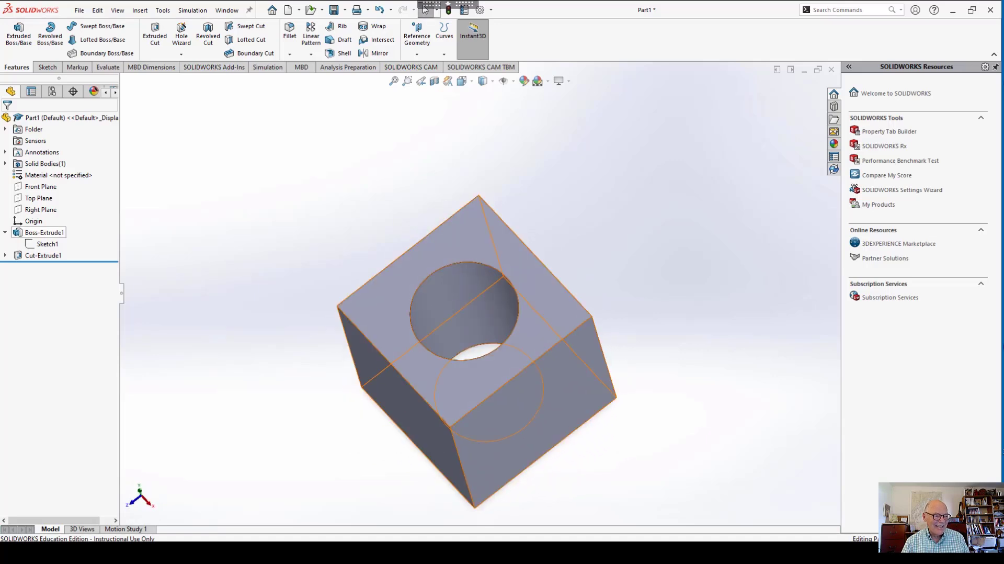
Set the cube's Mid Plane extrusion depth to 11 in.
right_click(45, 233)
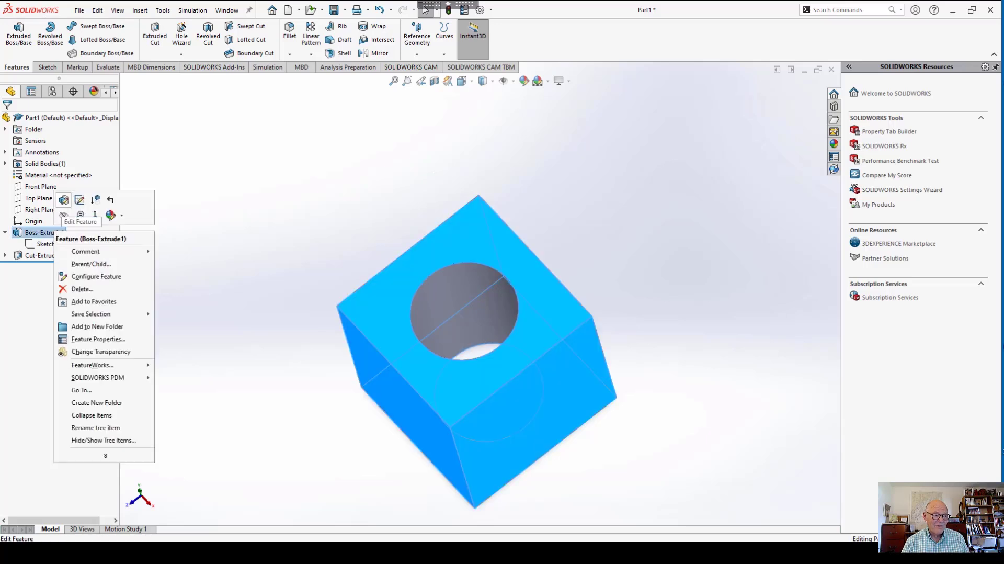
key("Escape")
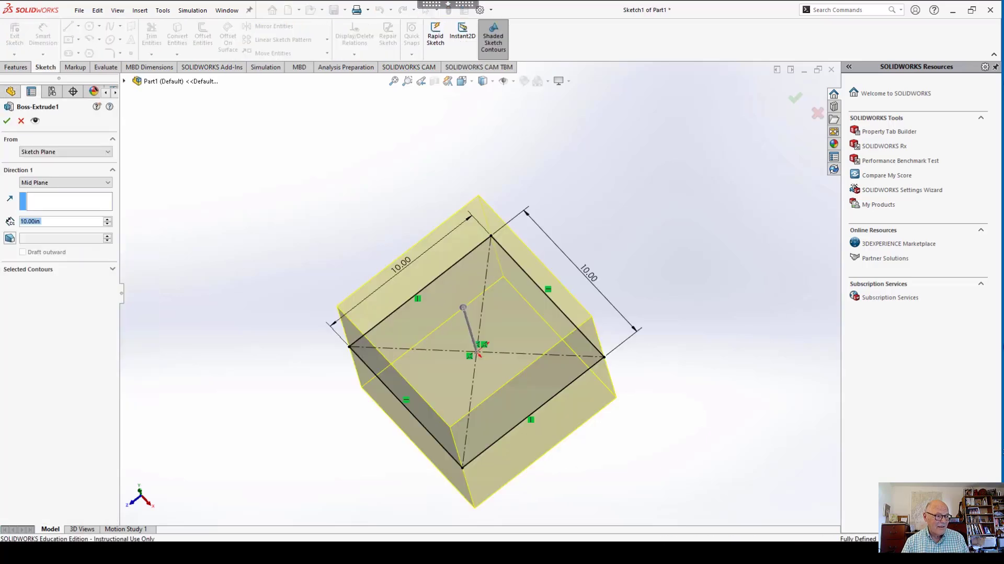
type("11")
key("Return")
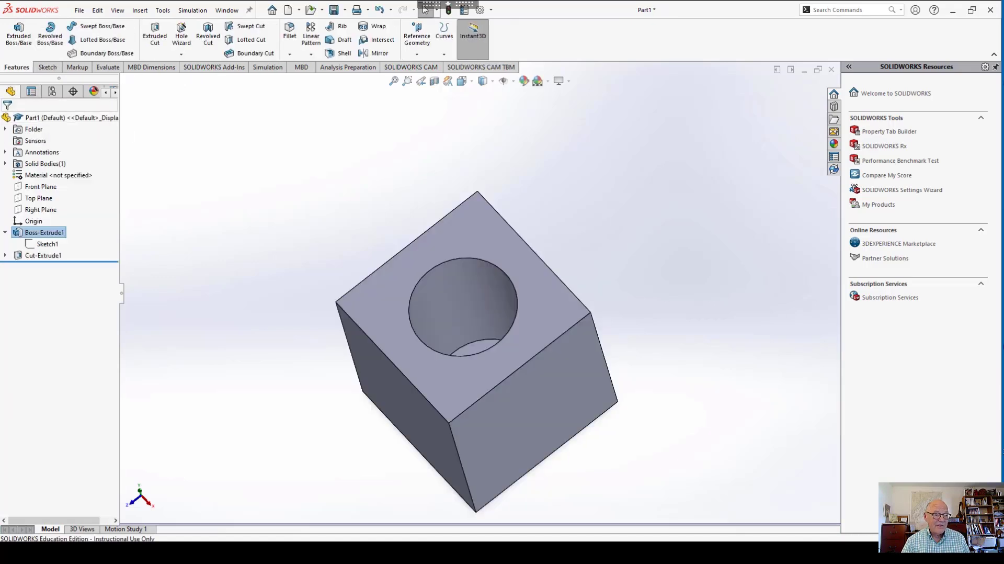
mouse_move(477, 314)
middle_mouse_down()
mouse_move(474, 363)
mouse_move(477, 282)
mouse_move(516, 301)
mouse_move(560, 285)
mouse_move(494, 311)
middle_mouse_up()
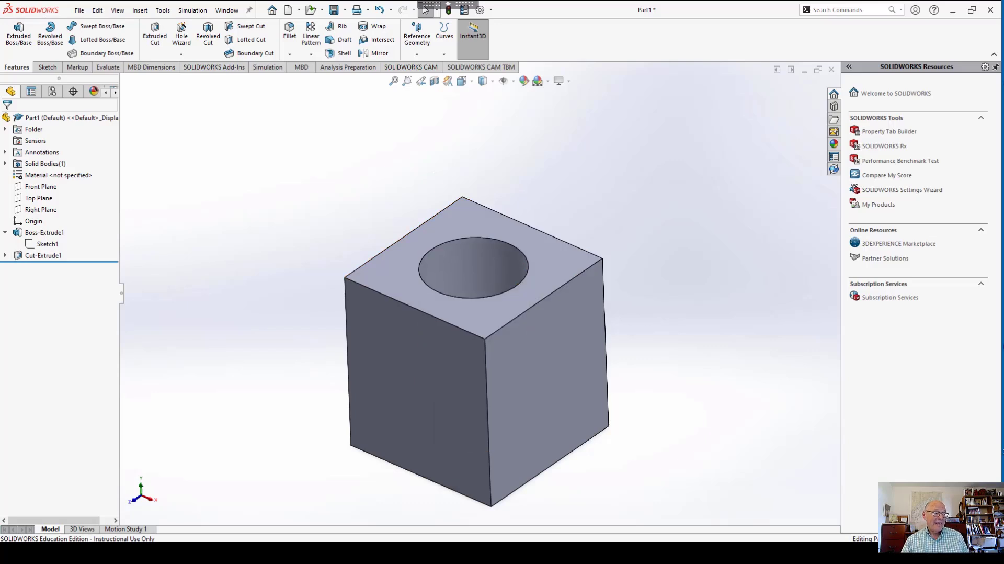
Change the hole's Extruded Cut from Blind to Up To Surface, ending at the cube's bottom face.
right_click(43, 255)
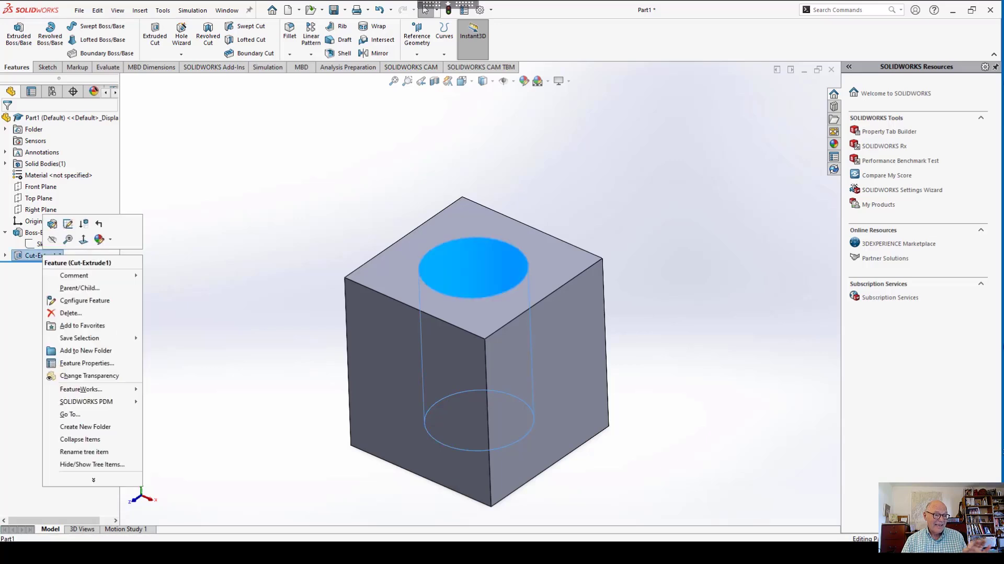
left_click(52, 224)
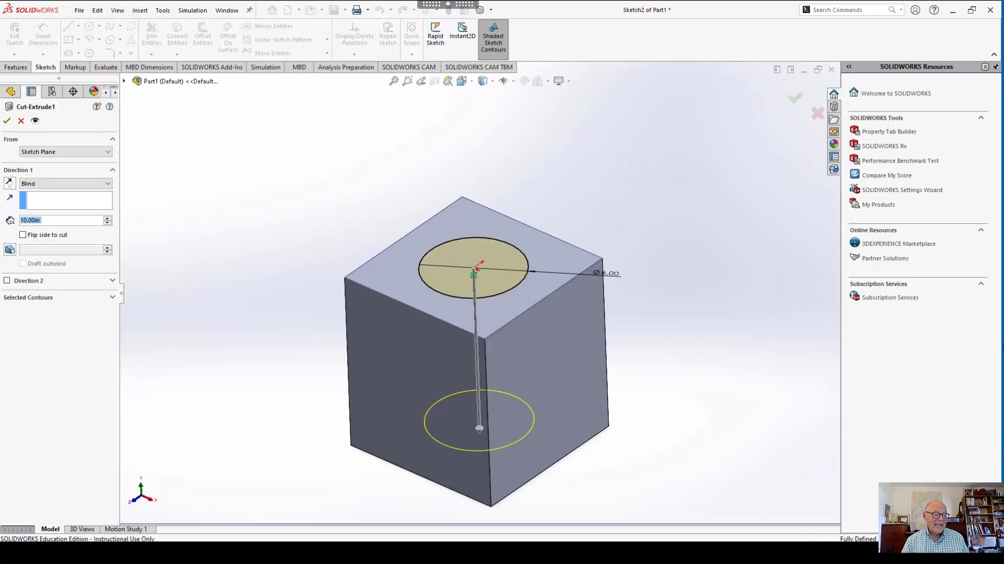
left_click(65, 183)
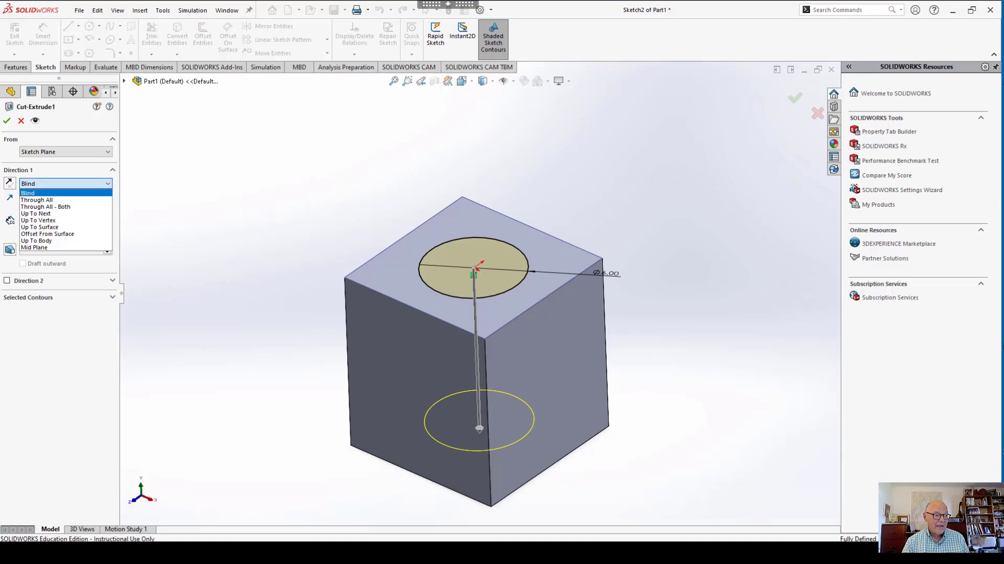
left_click(39, 227)
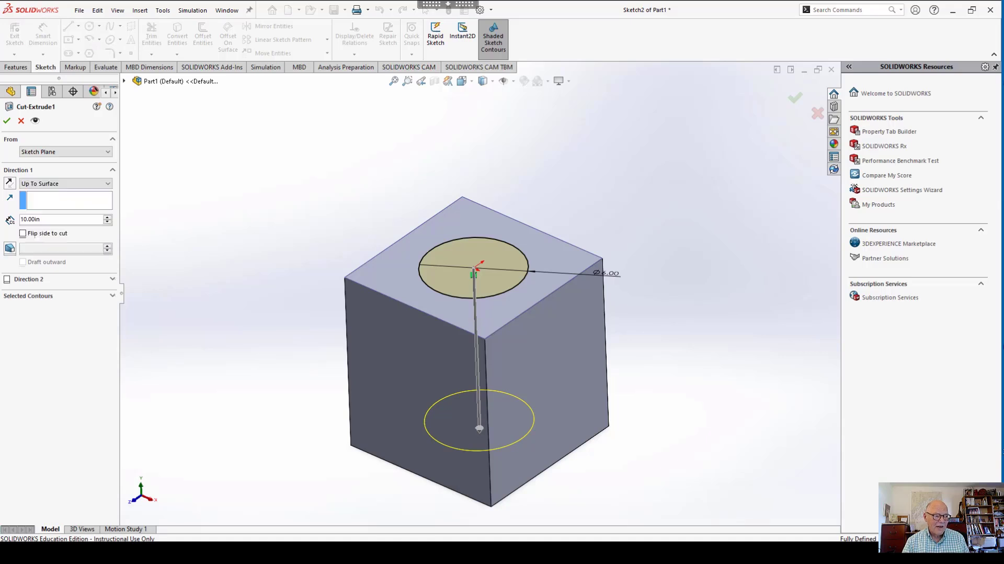
scroll(685, 453, "up", 1)
middle_click_drag(685, 453, 678, 323)
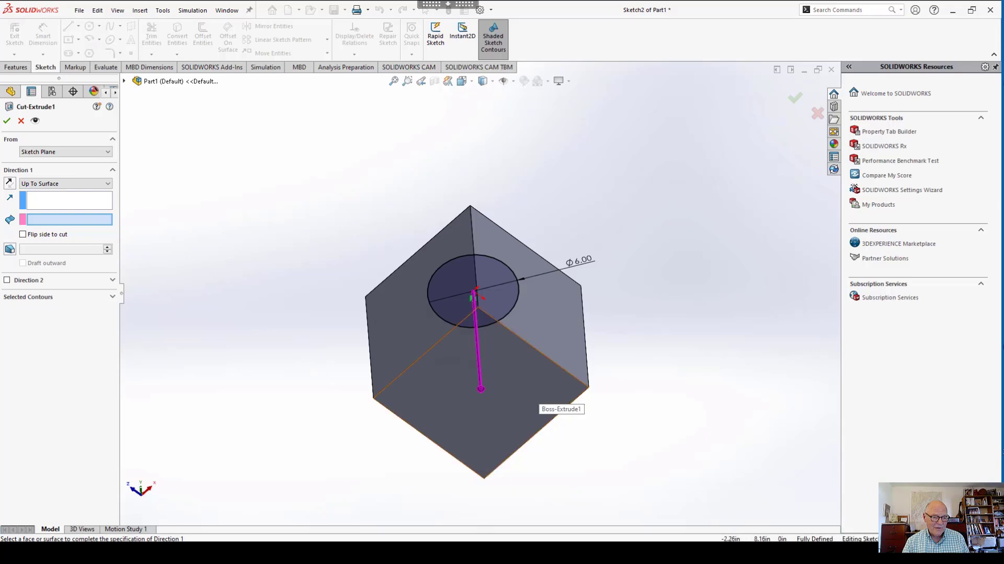
left_click(533, 400)
middle_click_drag(623, 303, 552, 375)
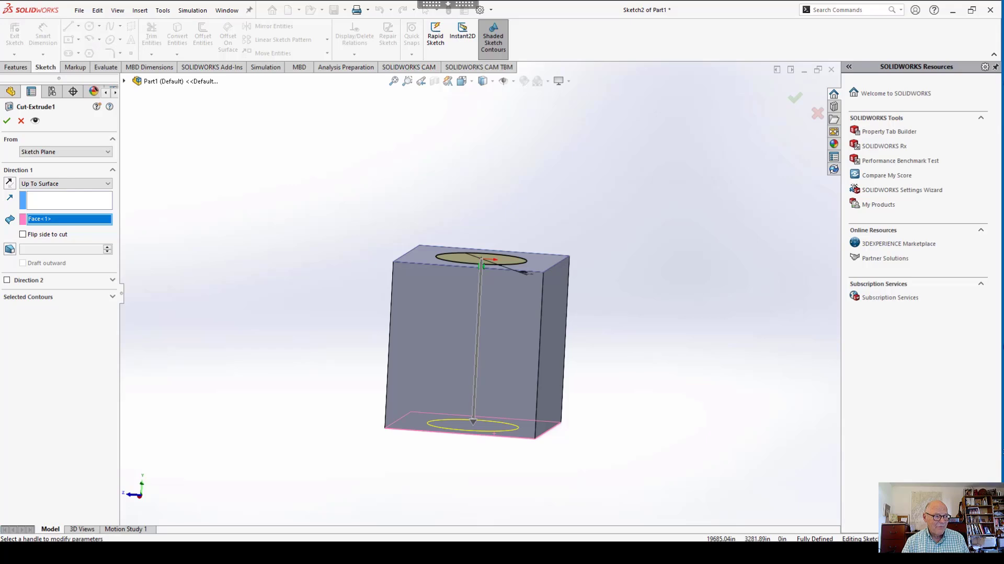
left_click(7, 120)
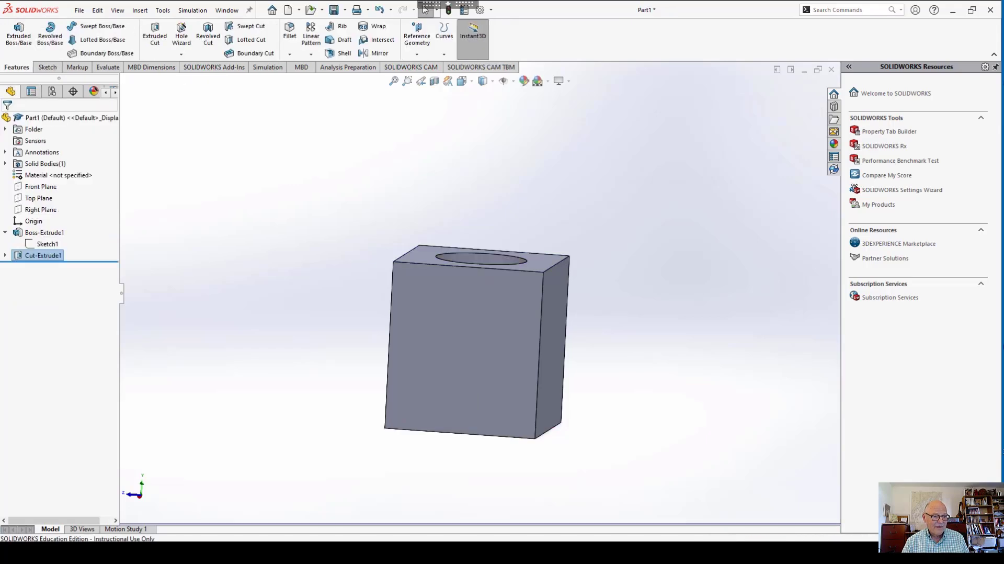
middle_click_drag(528, 193, 508, 232)
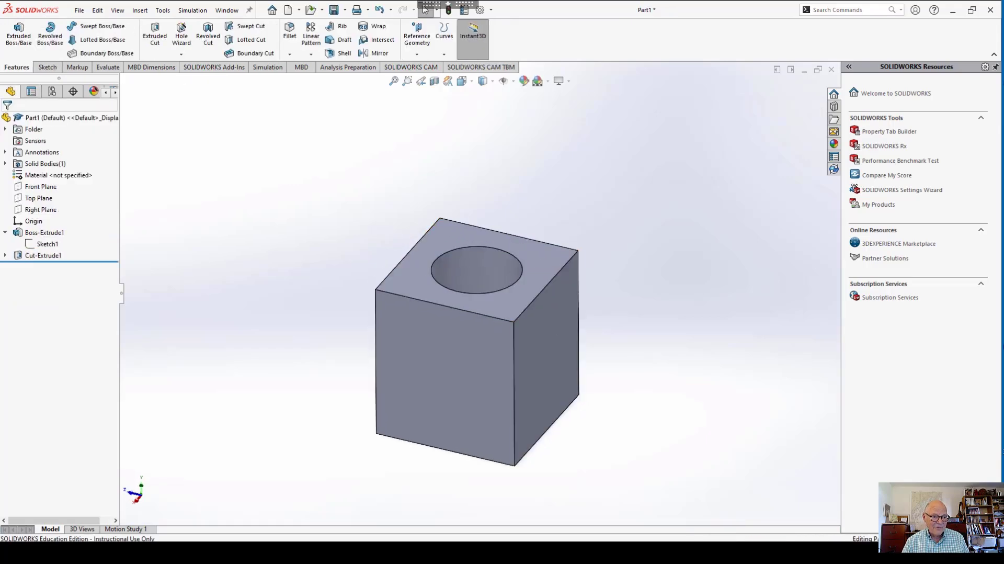
middle_click_drag(547, 444, 549, 392)
key("ctrl+7")
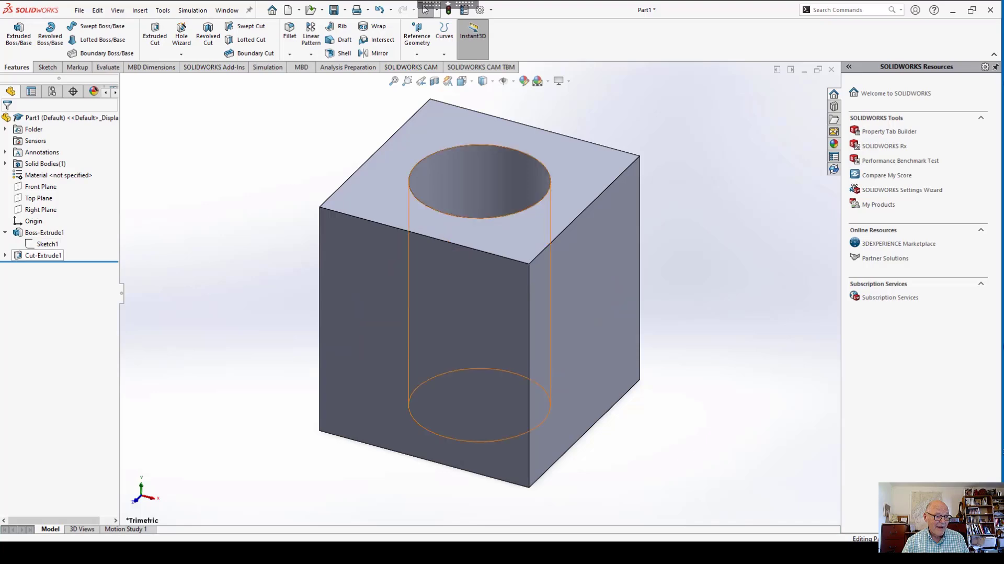
Set the cube's Mid Plane extrusion depth to 10 in.
right_click(39, 233)
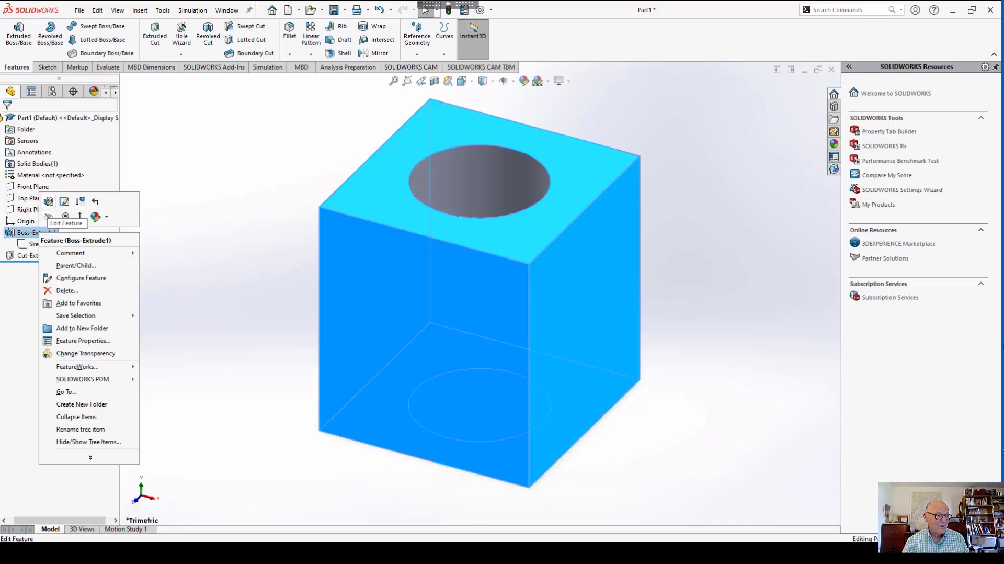
left_click(50, 202)
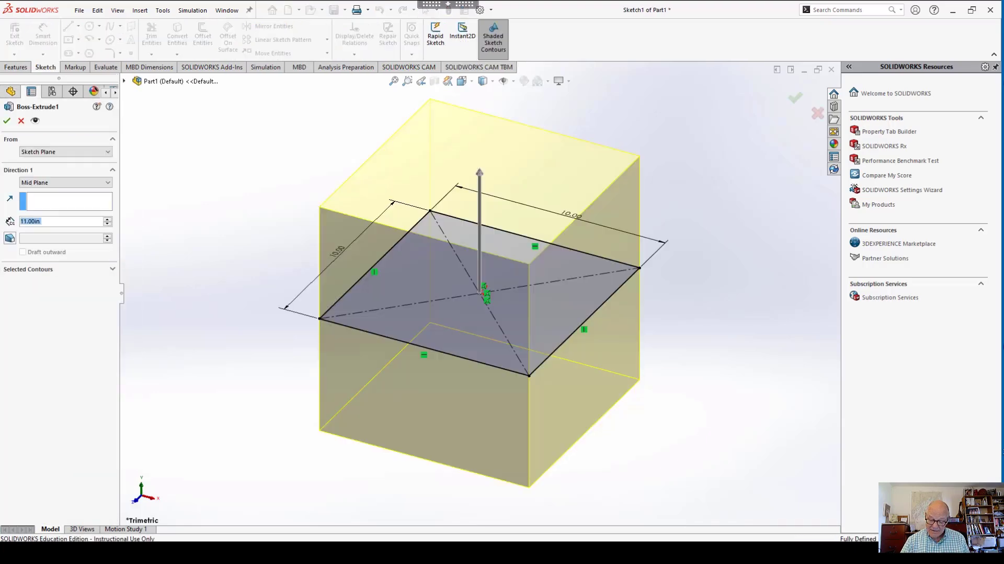
type("10")
key("Return")
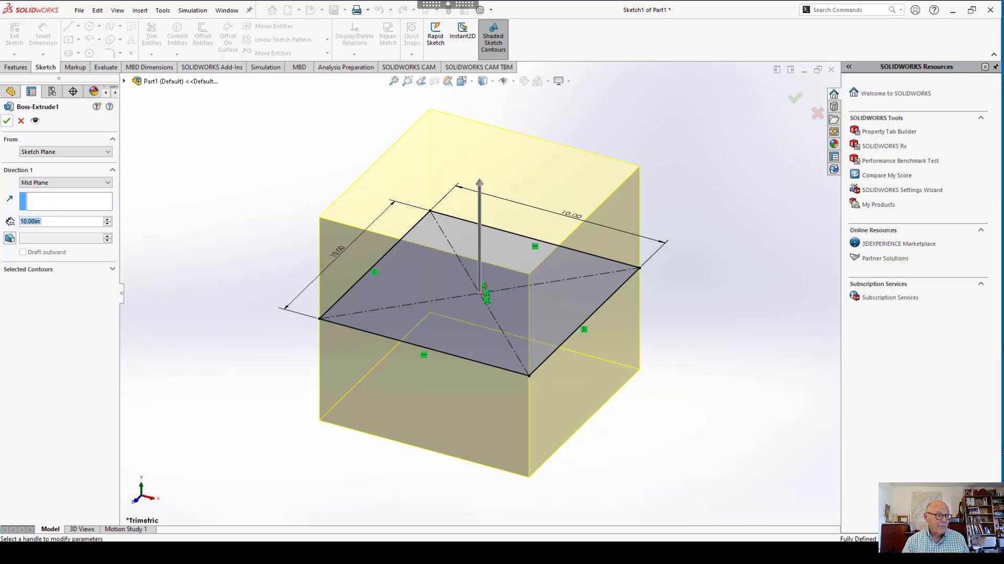
left_click(7, 120)
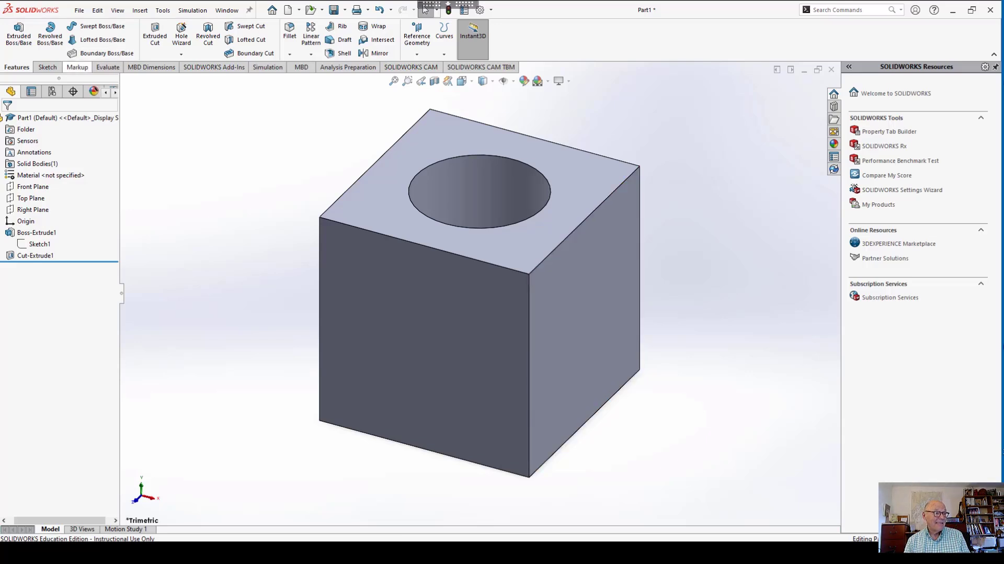
Sketch a circle of about 3.29 in radius on the cube's right side face, centred on the origin.
left_click(46, 67)
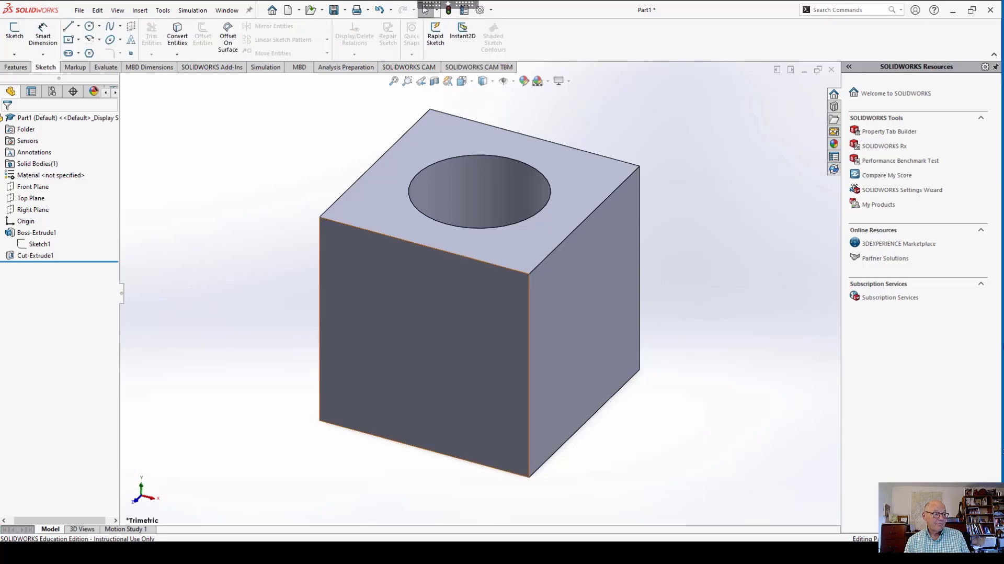
left_click(585, 315)
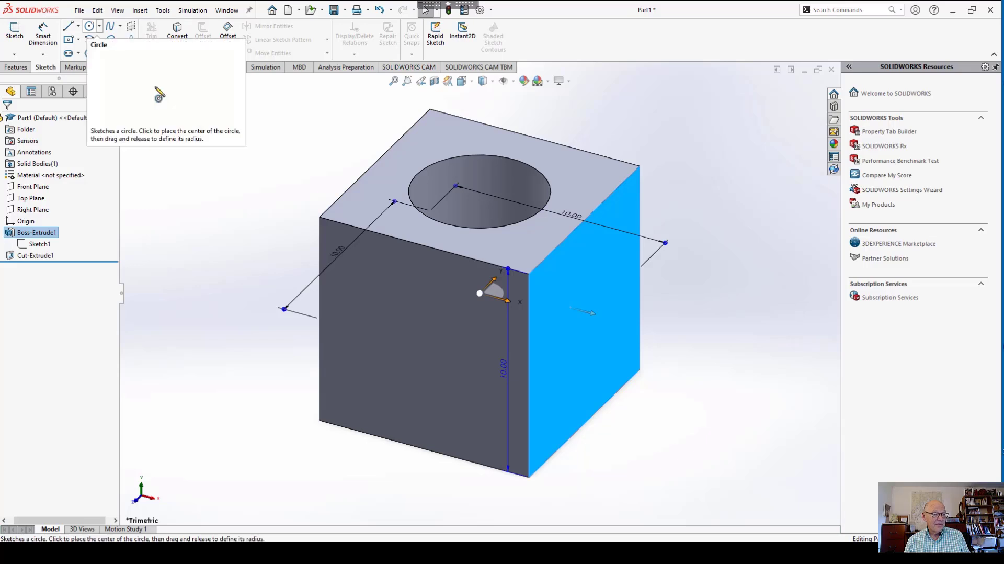
left_click(90, 25)
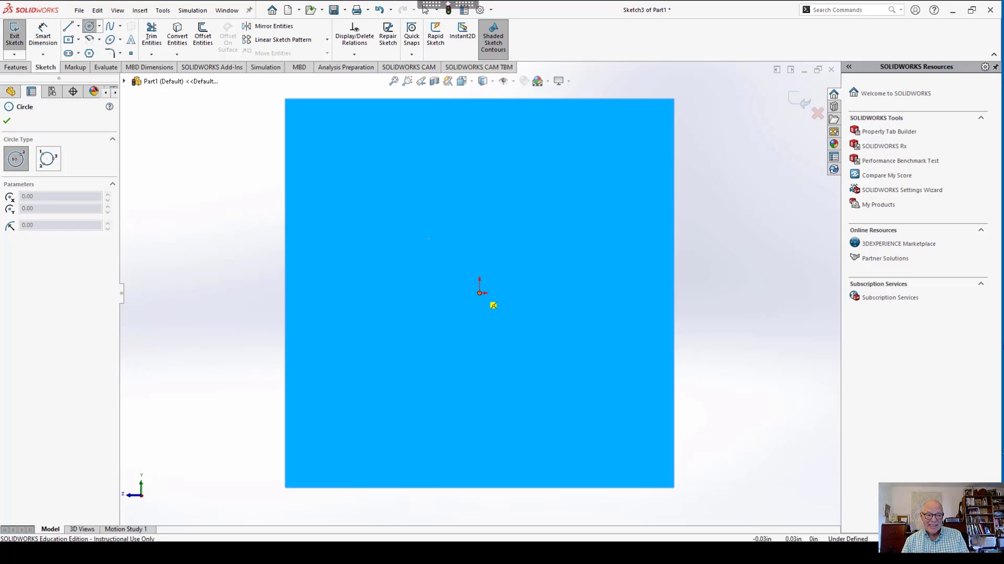
left_click_drag(480, 293, 563, 386)
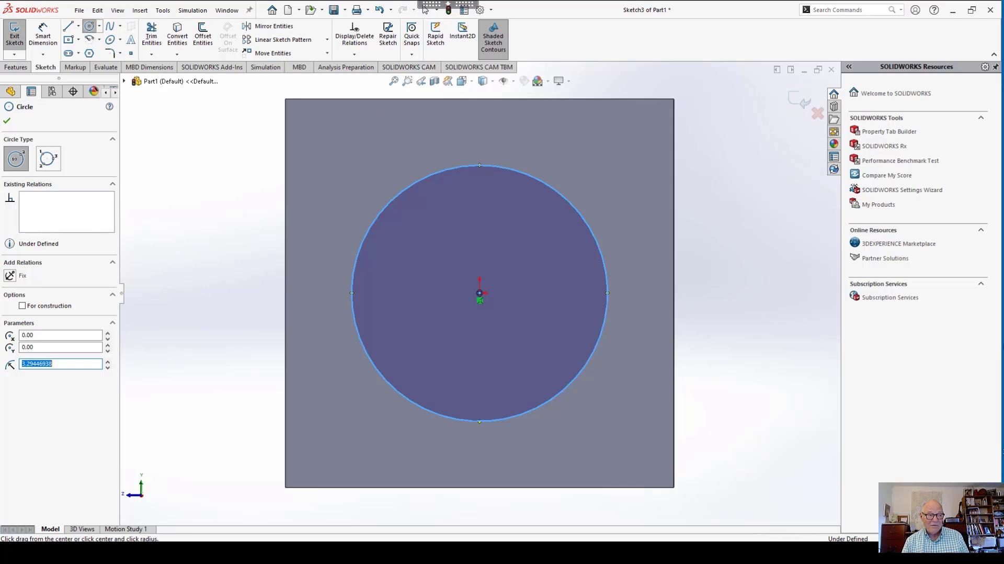
Add a diameter dimension to the side-face circle with Smart Dimension, set it to 6 in and leave the tool.
left_click(43, 34)
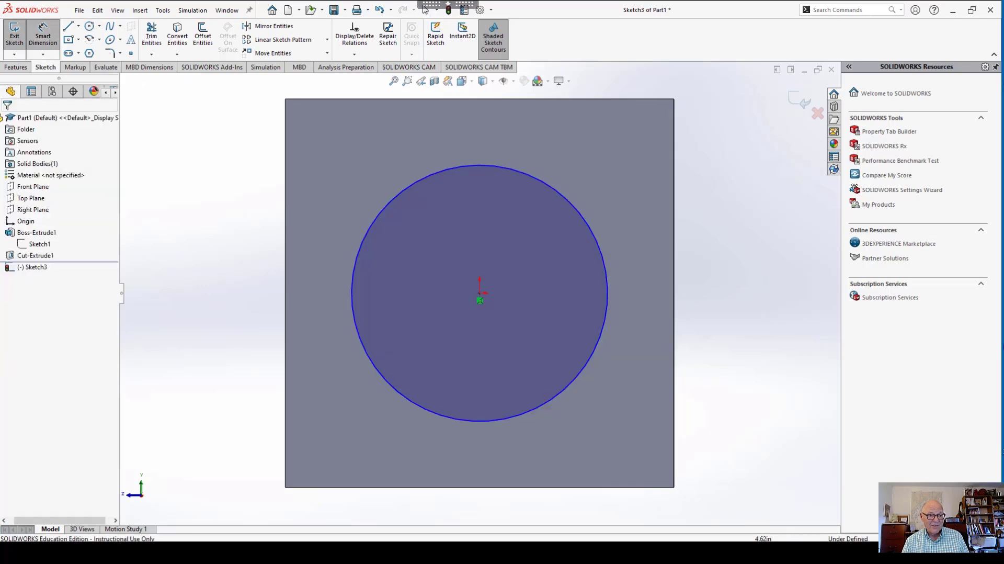
left_click(571, 203)
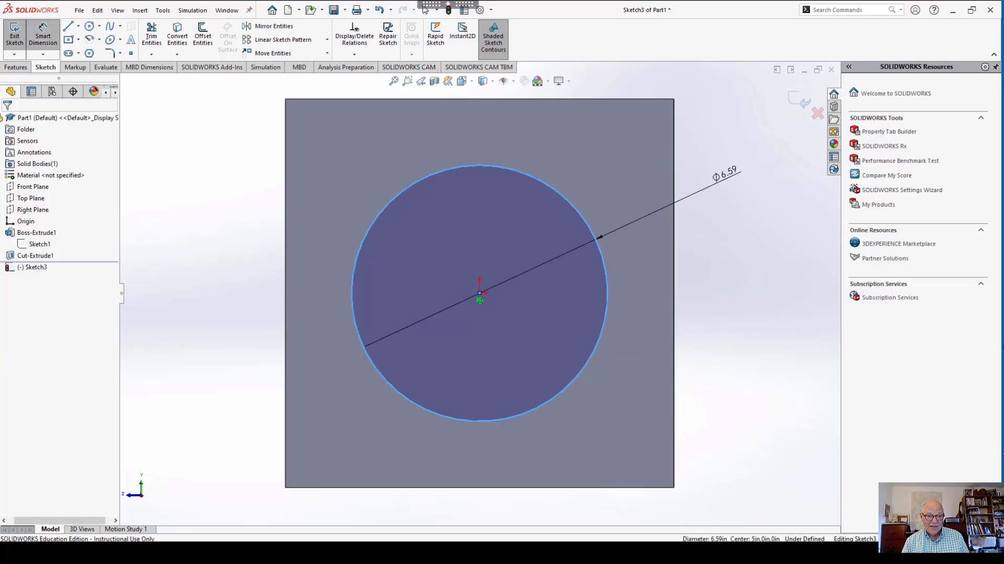
left_click(724, 178)
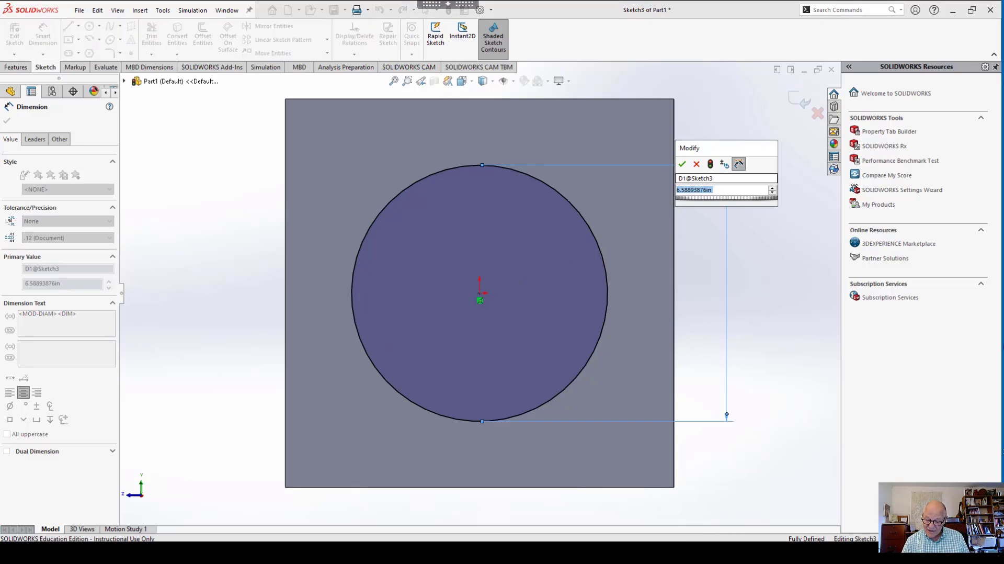
type("6")
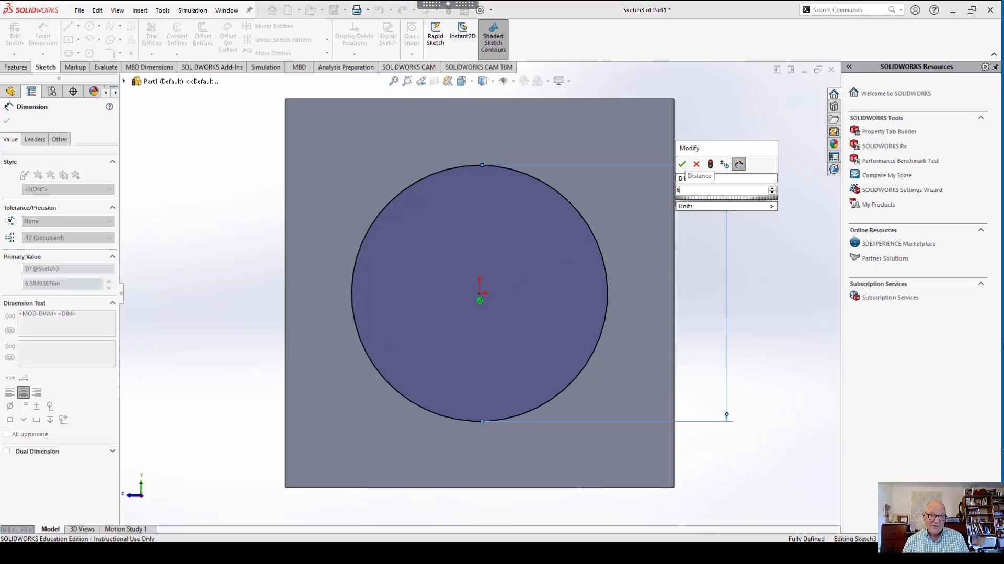
key("Return")
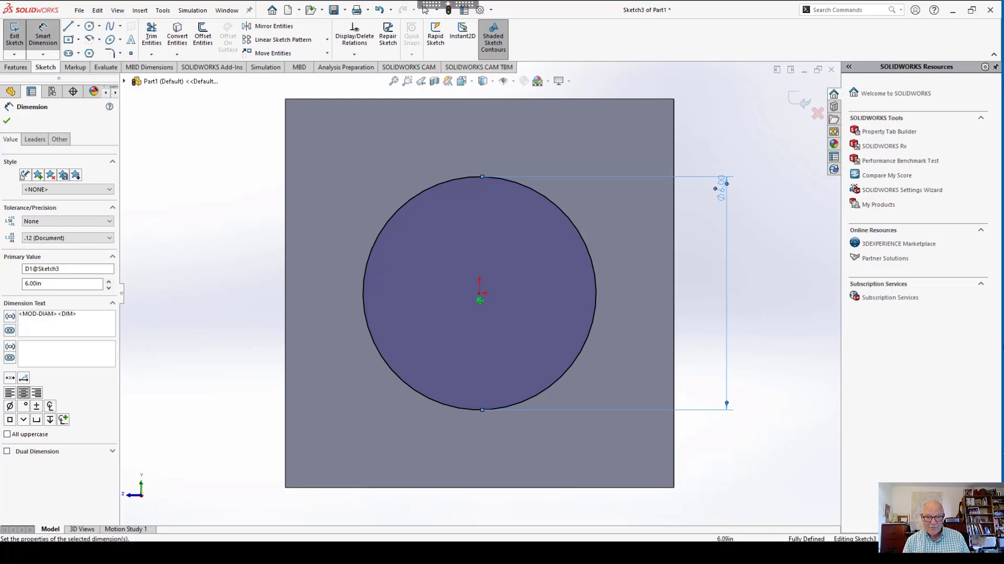
left_click(425, 9)
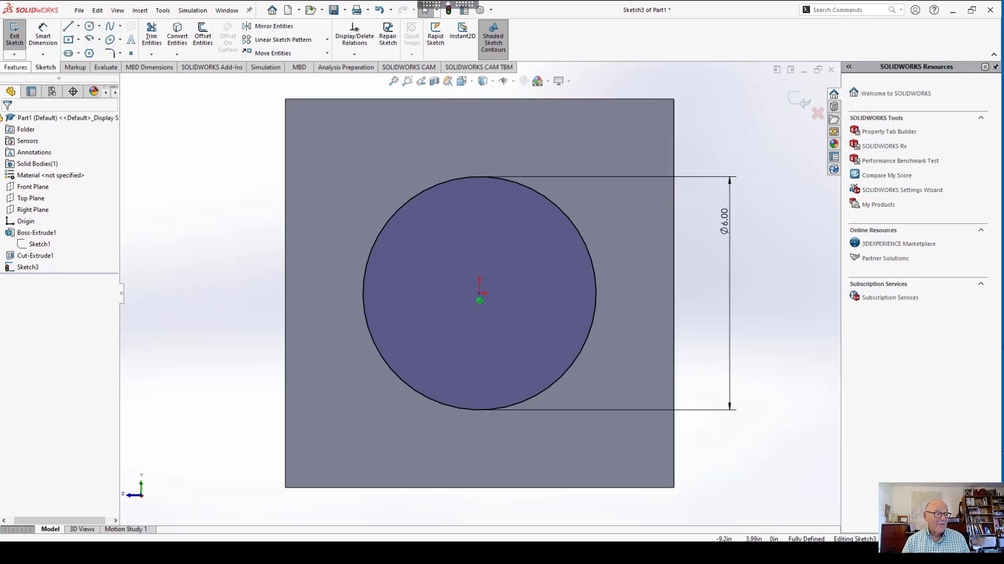
Cut the side-face circle through the cube with an Up To Surface Extruded Cut ending at the opposite face, and deselect it.
left_click(16, 67)
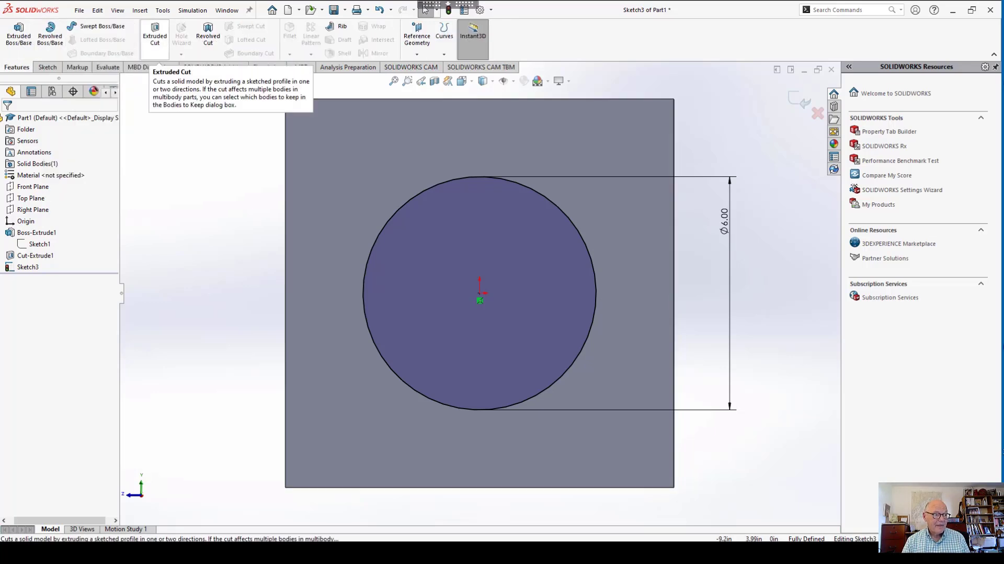
left_click(155, 32)
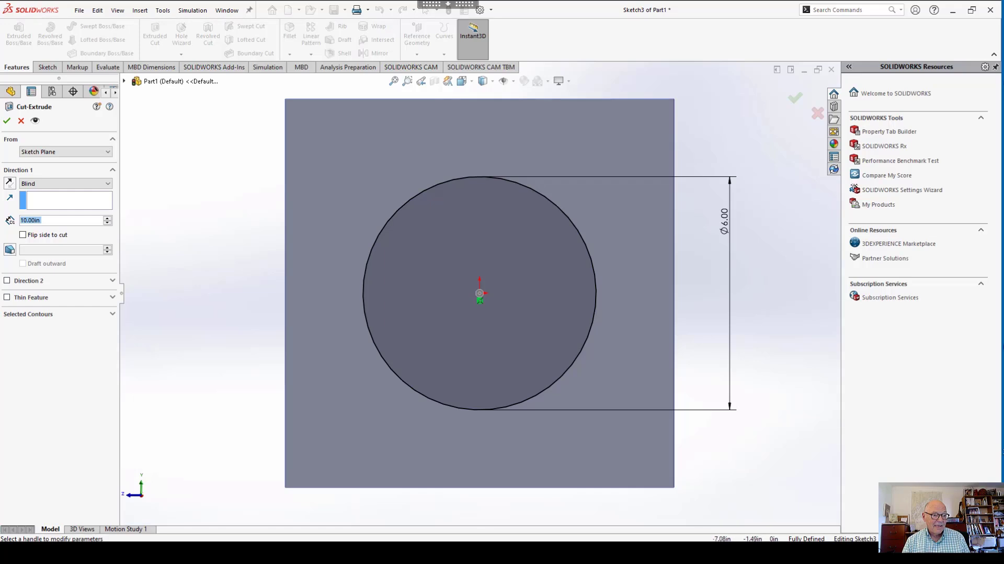
middle_click_drag(257, 311, 417, 263)
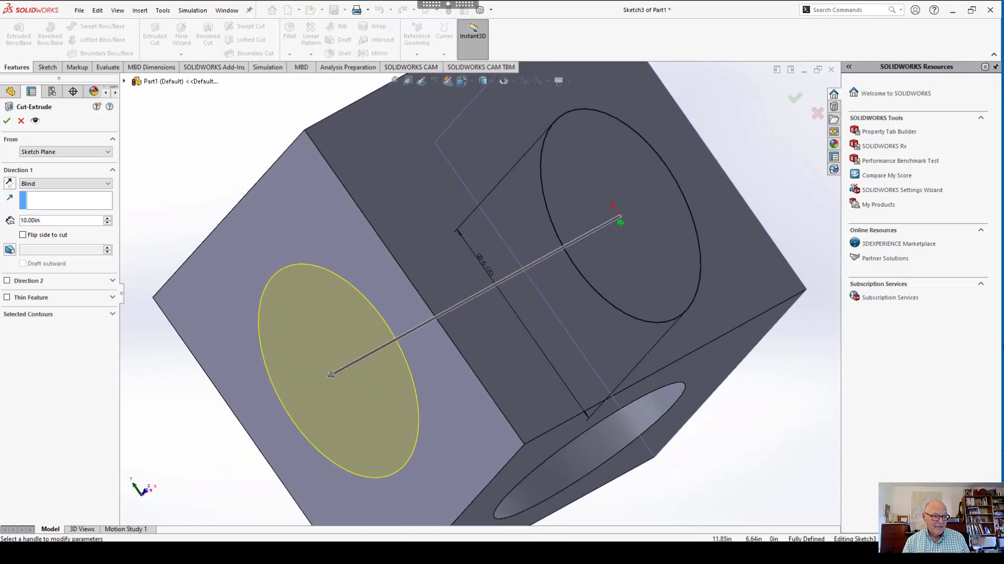
left_click(63, 184)
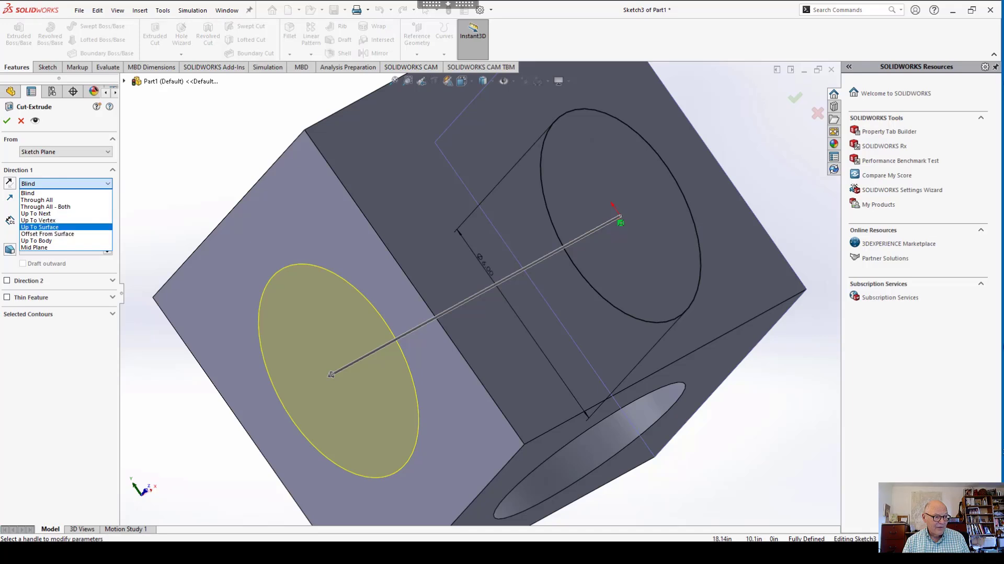
left_click(39, 227)
left_click(294, 222)
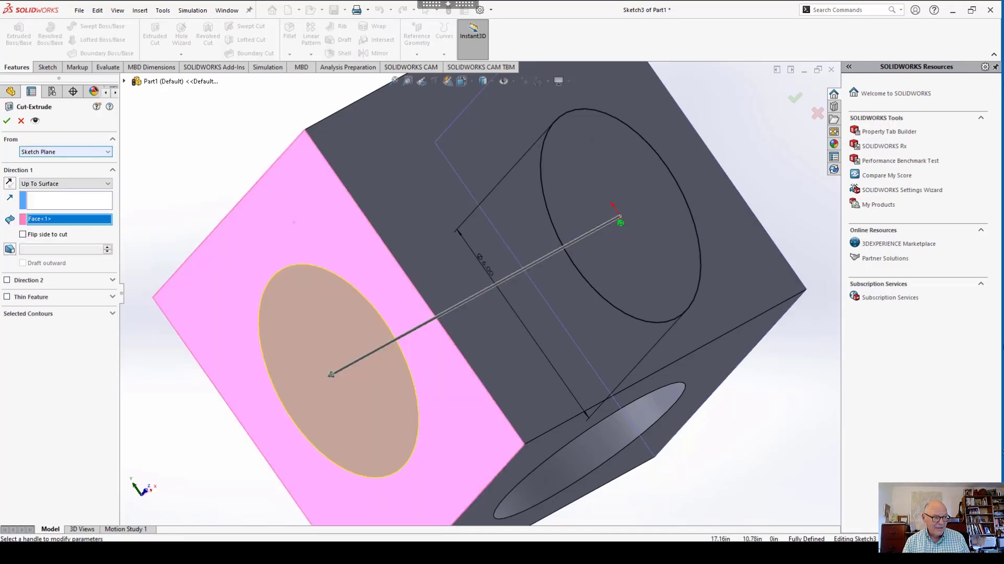
key("Return")
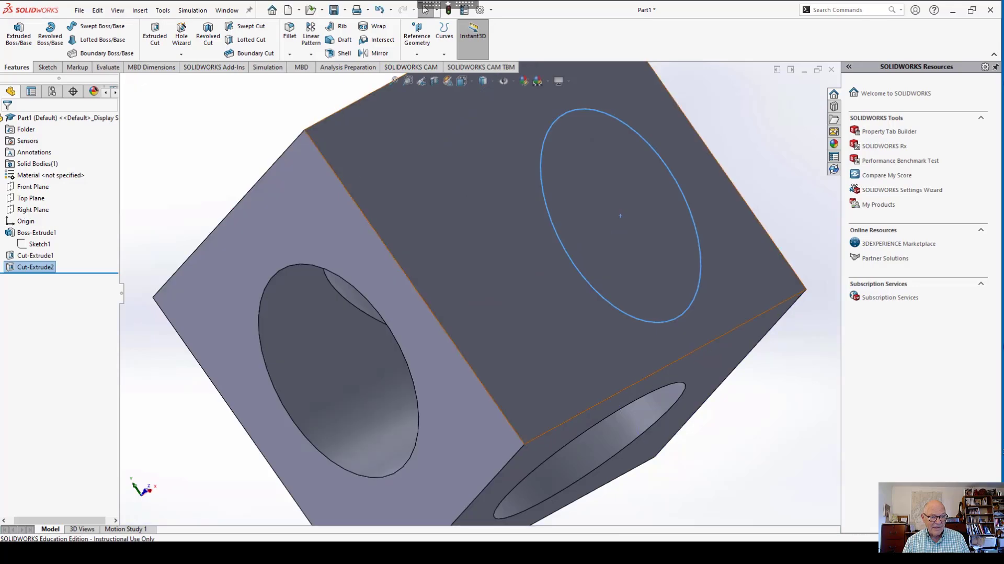
scroll(747, 267, "up", 5)
middle_click_drag(732, 251, 638, 308)
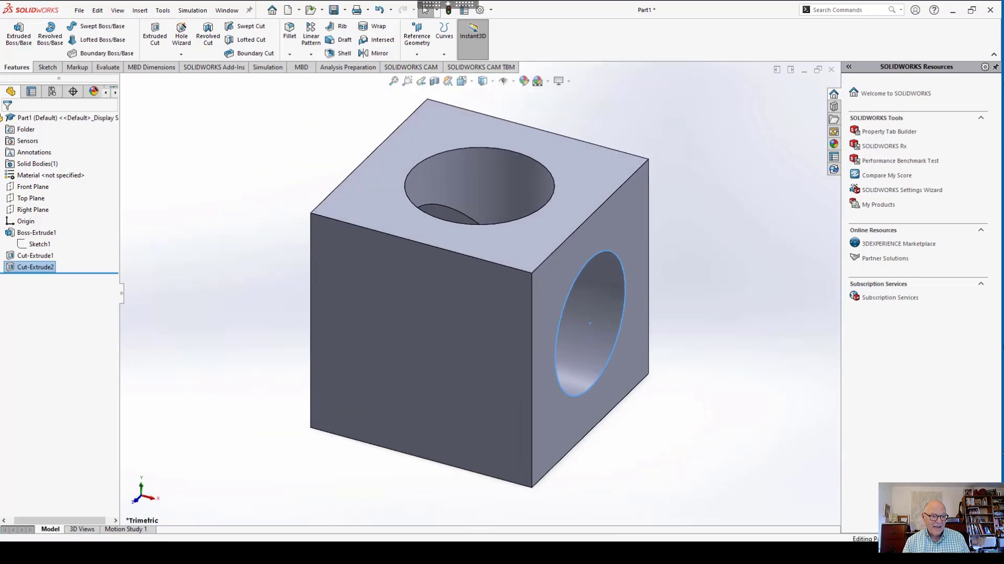
key("Escape")
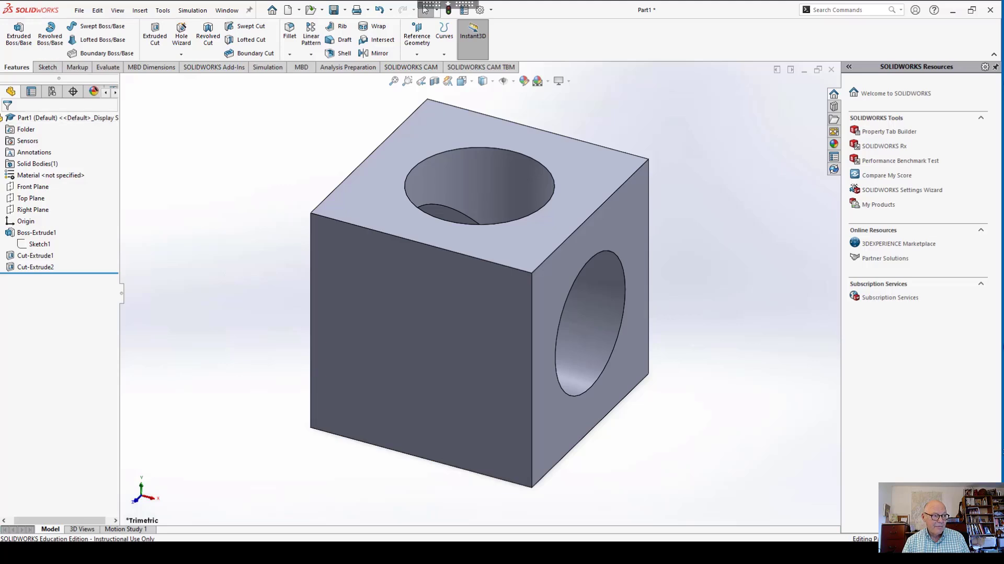
Sketch a circle of about 3.12 in radius on the cube's front face, centred on the origin, and leave the tool.
left_click(48, 67)
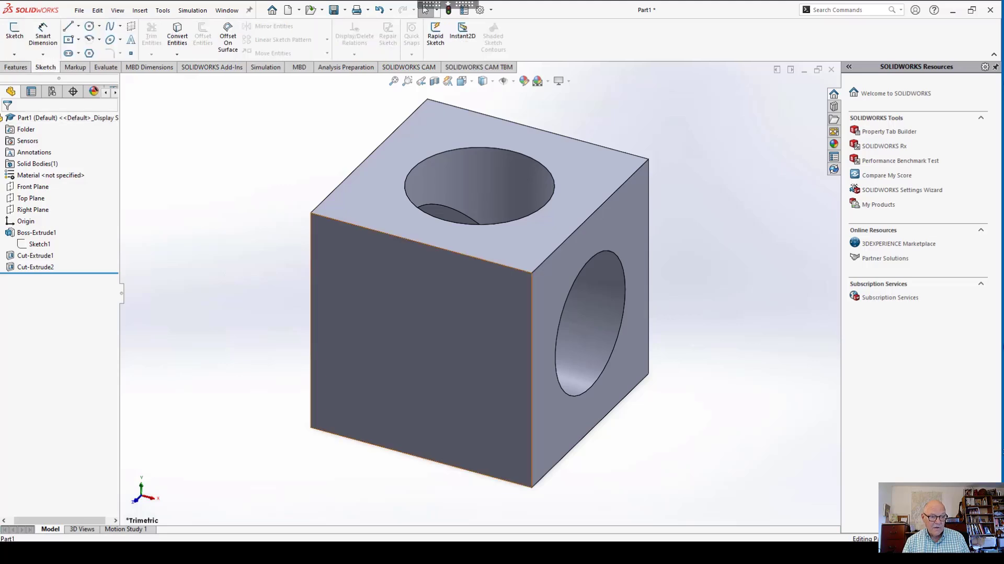
left_click(374, 340)
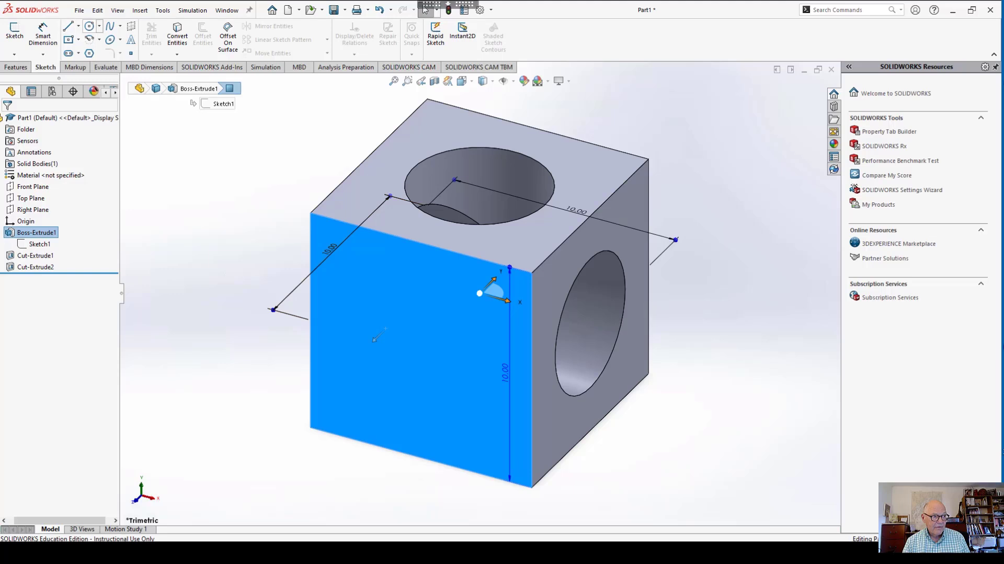
left_click(89, 26)
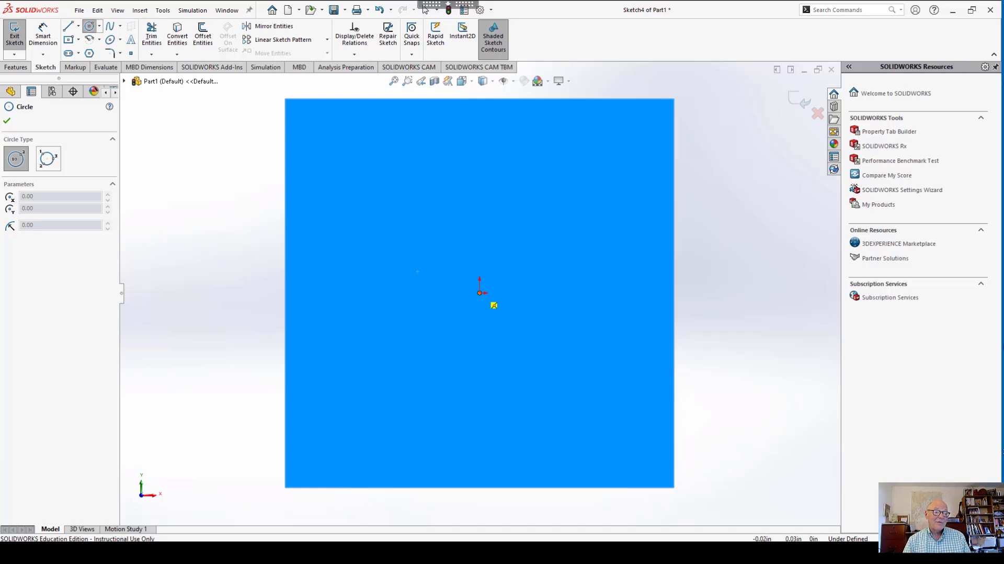
left_click(479, 293)
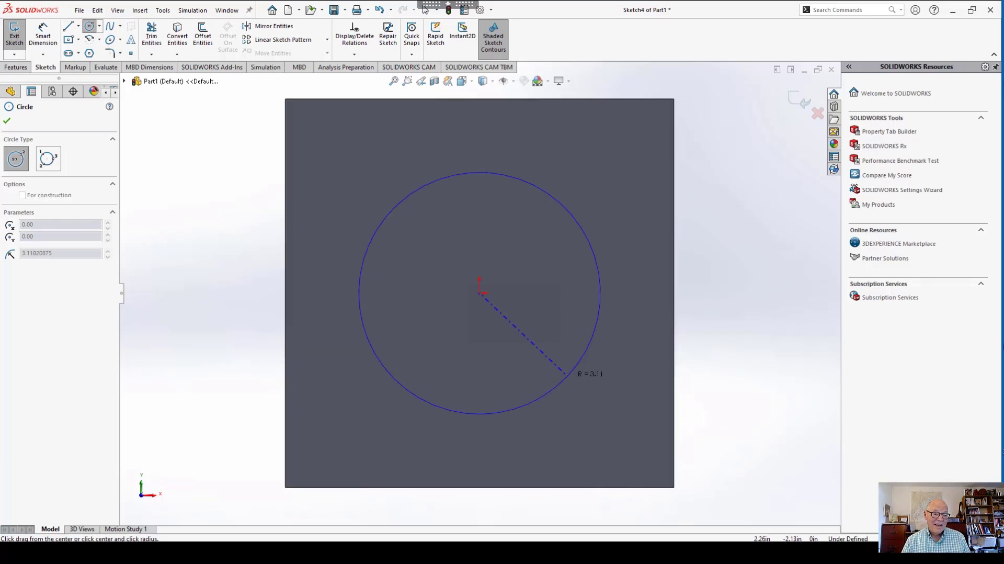
left_click(564, 373)
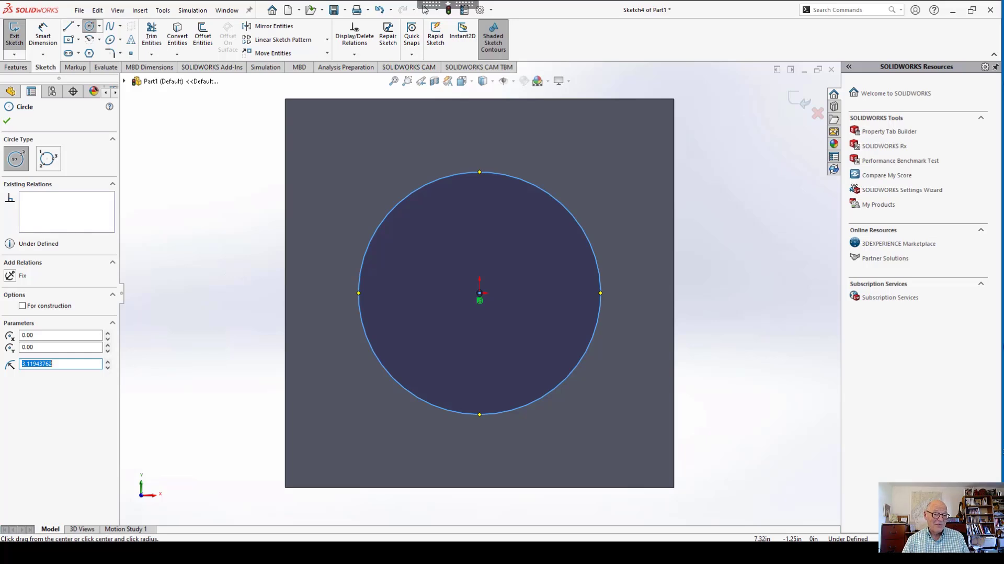
left_click(462, 81)
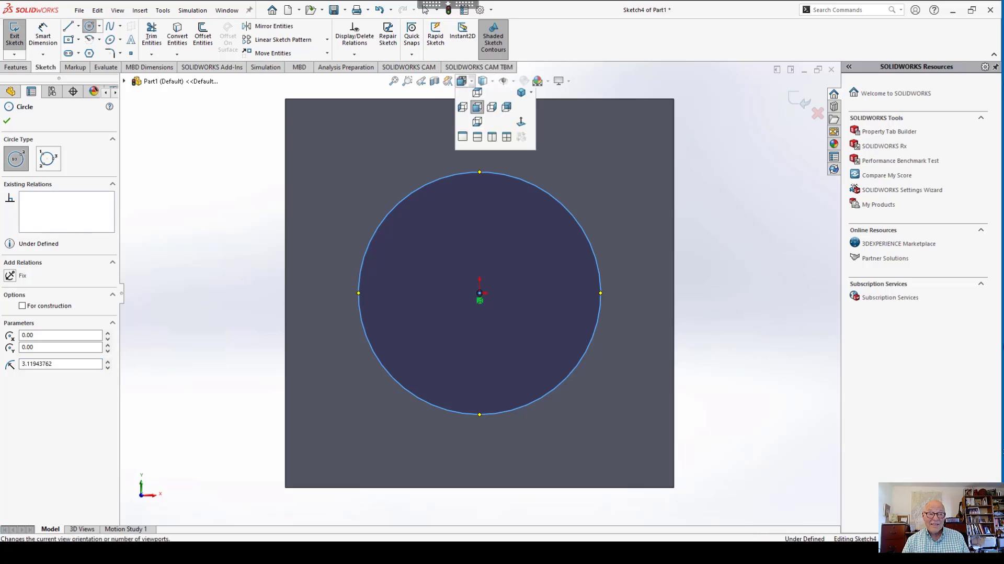
left_click(681, 91)
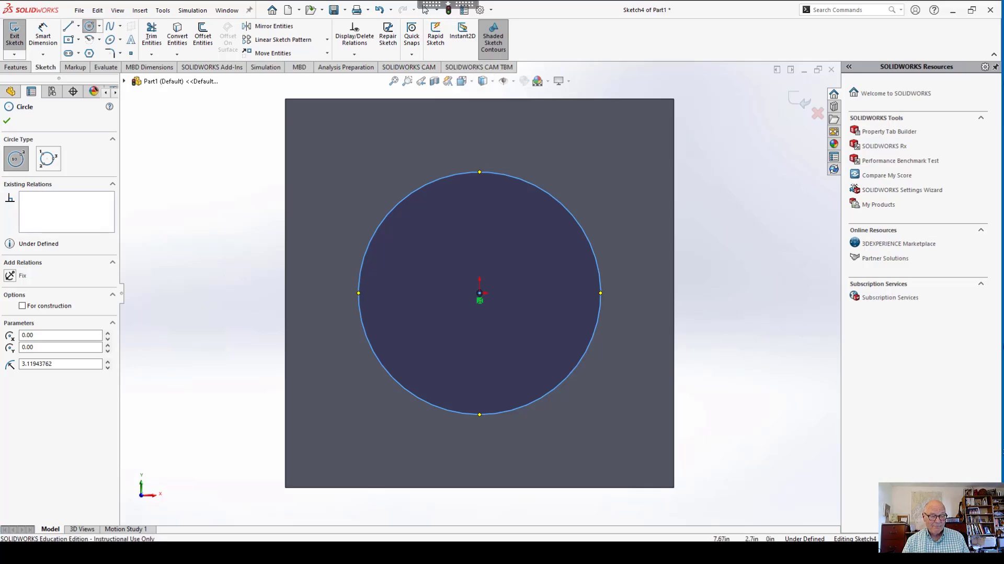
left_click(425, 9)
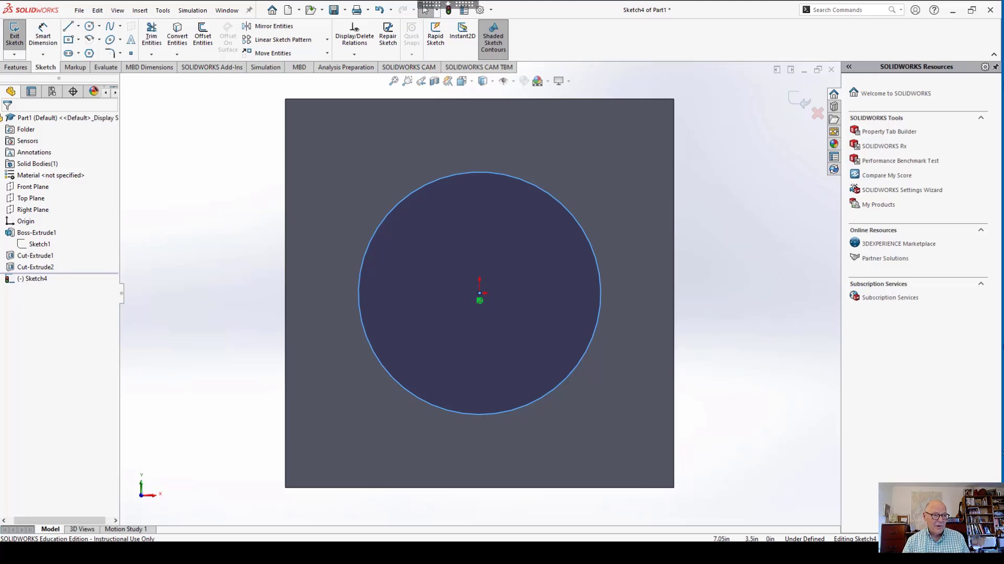
Add a diameter dimension to the front-face circle with Smart Dimension and set it to 6 in.
left_click(43, 34)
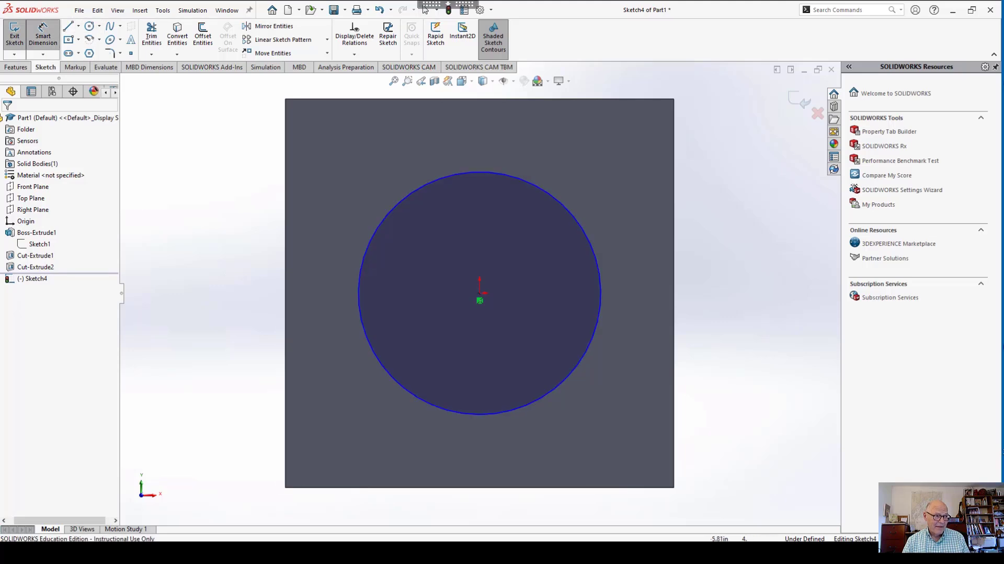
left_click(581, 218)
left_click(701, 145)
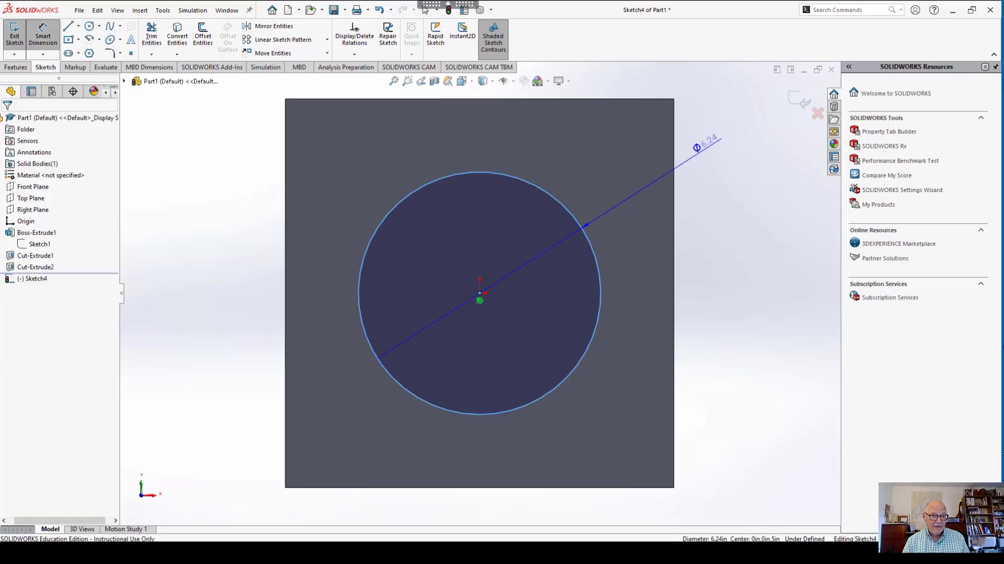
type("6")
key("Return")
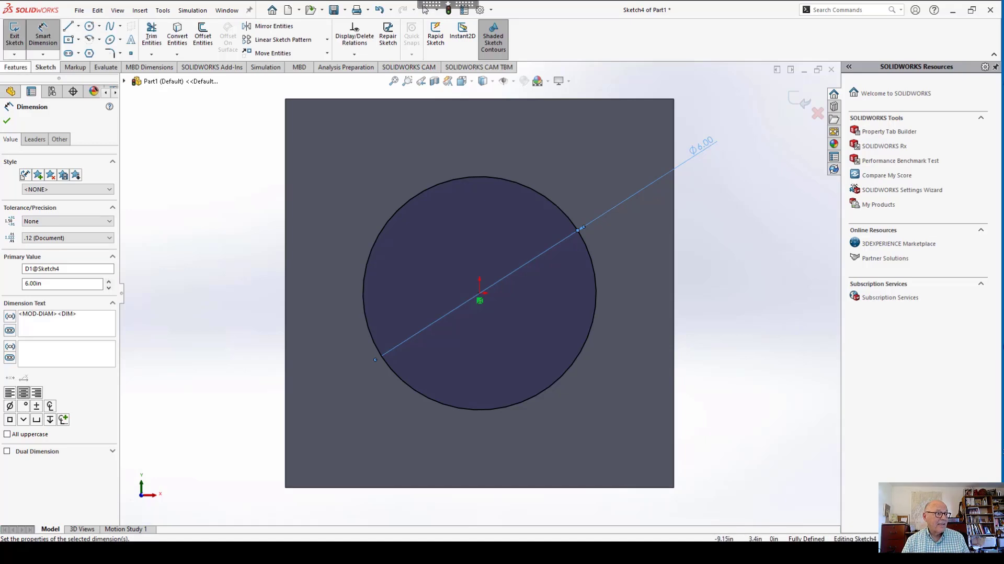
Cut the front-face circle through the cube with an Up To Surface Extruded Cut ending at the back face, and return to the trimetric view.
left_click(16, 68)
left_click(155, 33)
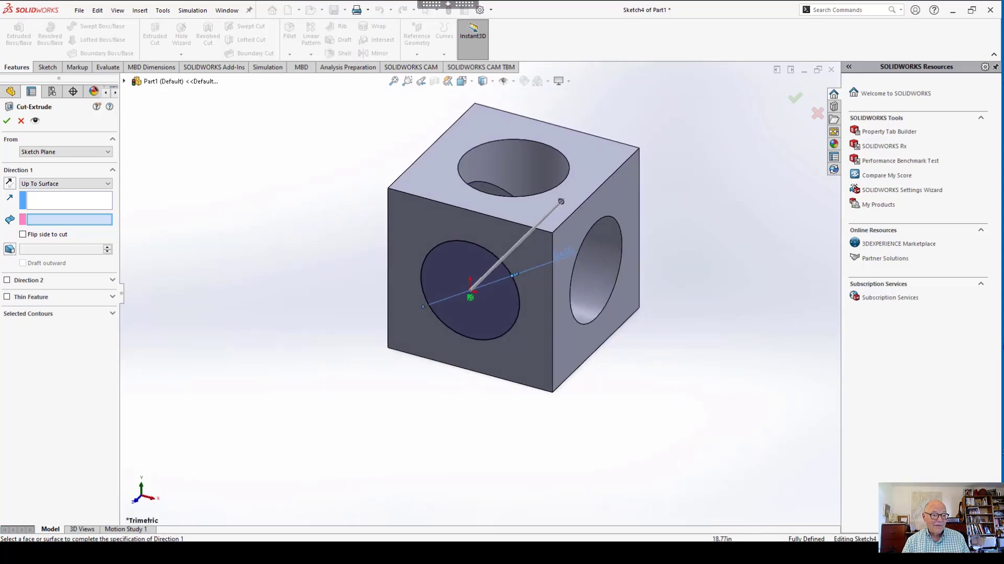
middle_click_drag(597, 235, 317, 283)
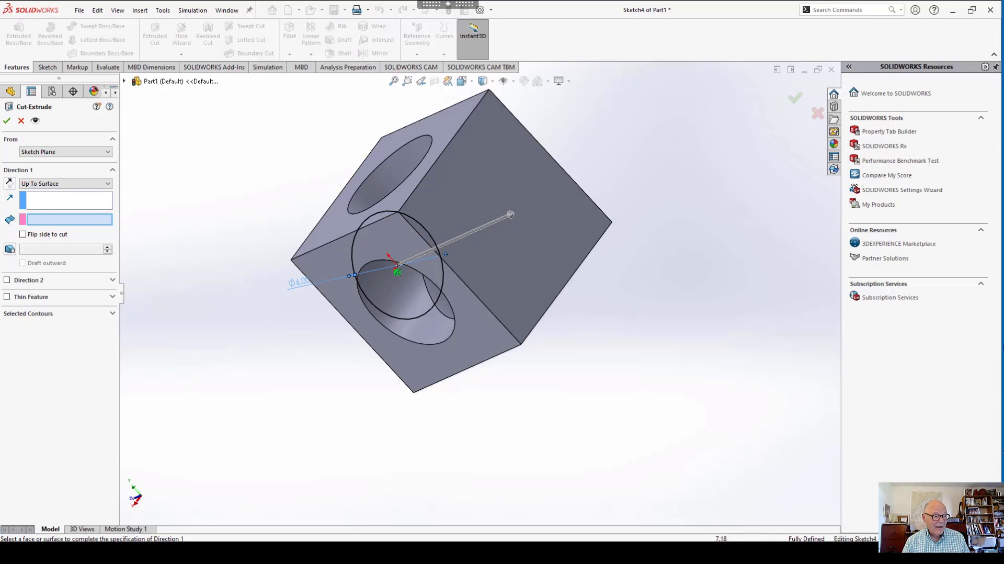
left_click(496, 188)
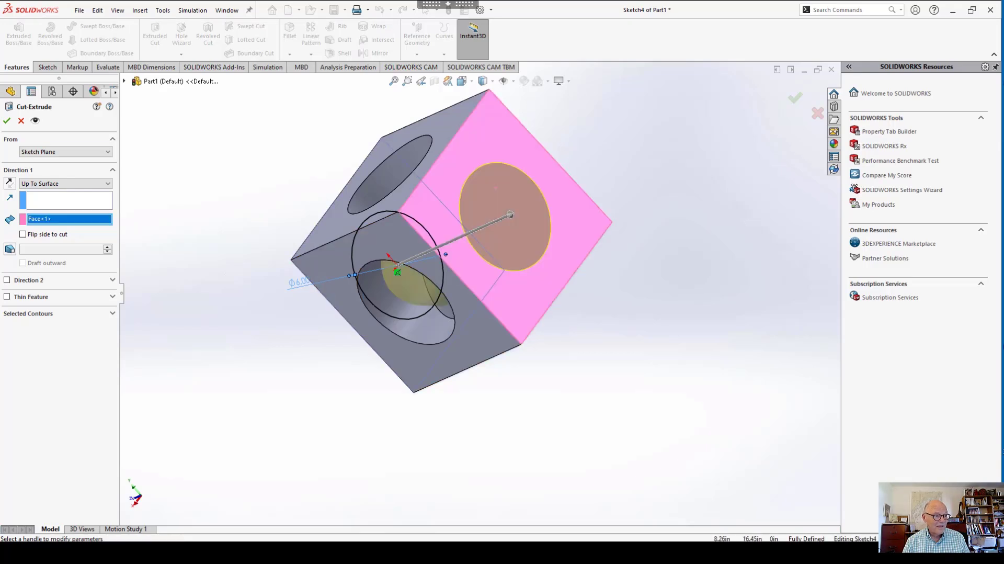
left_click(7, 120)
left_click(567, 469)
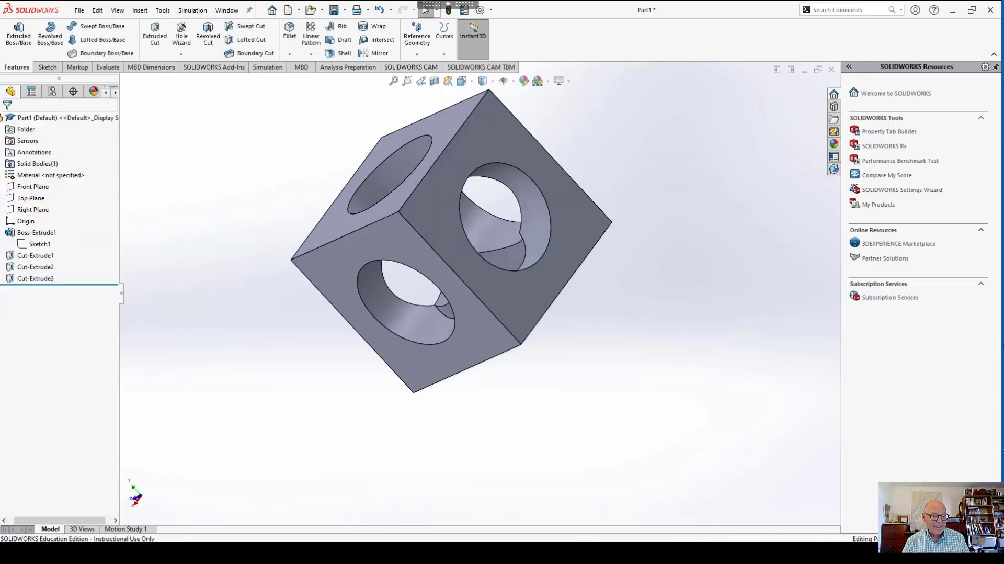
right_click_drag(568, 468, 601, 435)
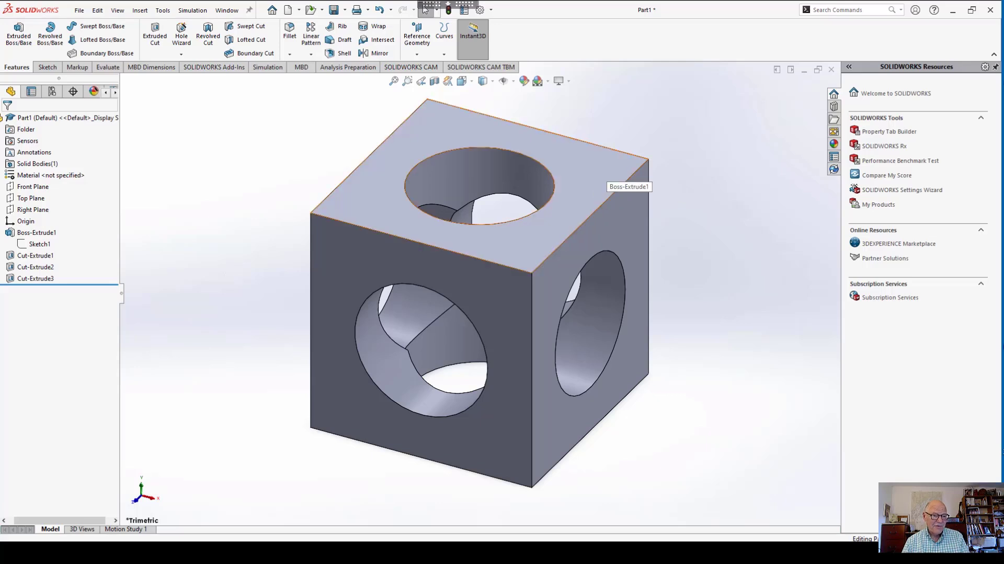
left_click(553, 179)
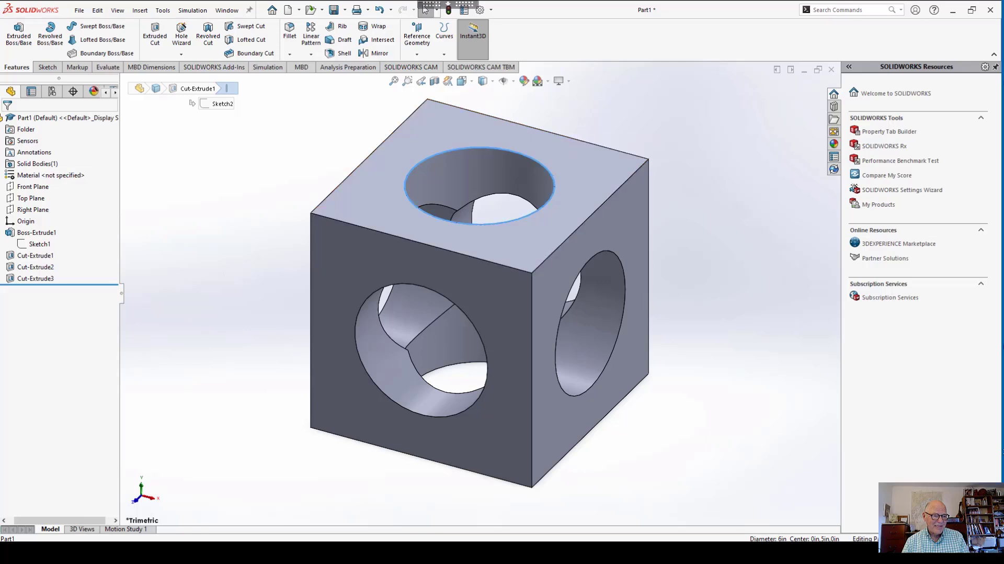
left_click(660, 121)
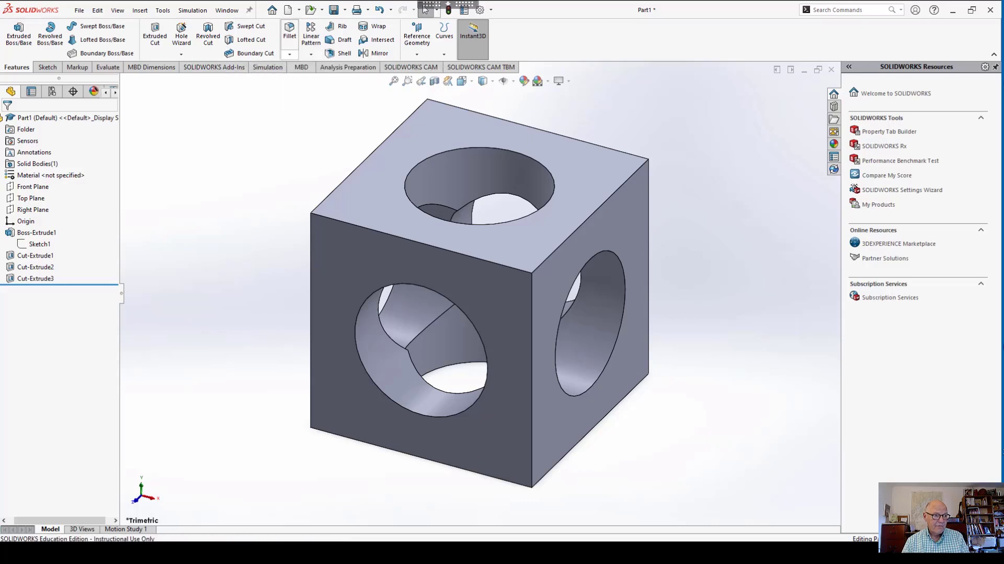
left_click(289, 54)
left_click(303, 82)
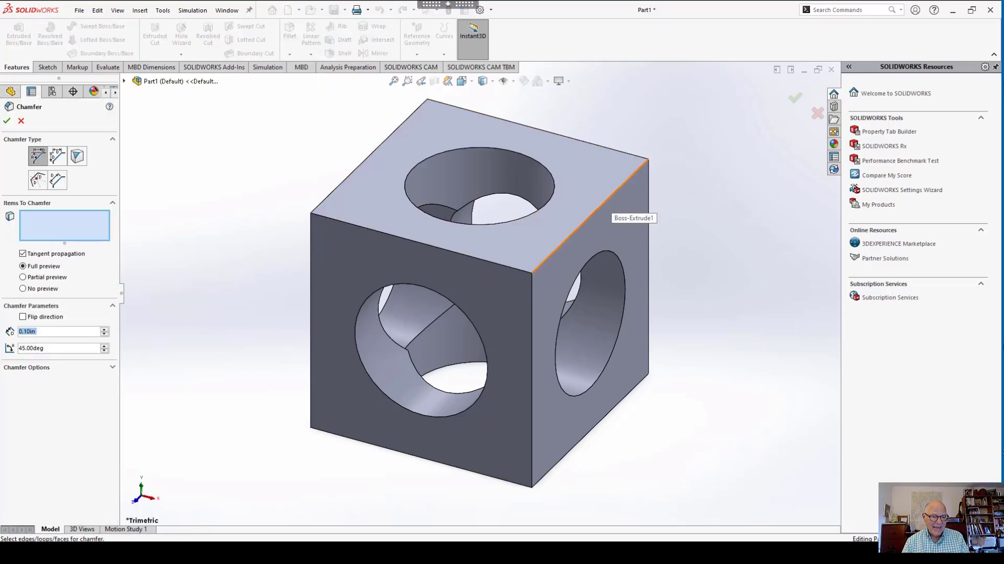
left_click(589, 216)
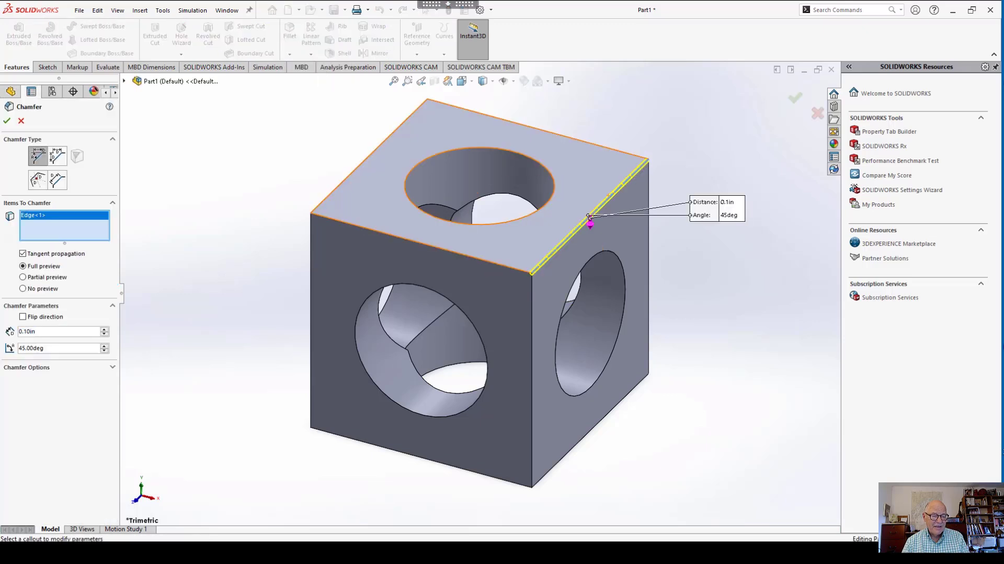
key("Escape")
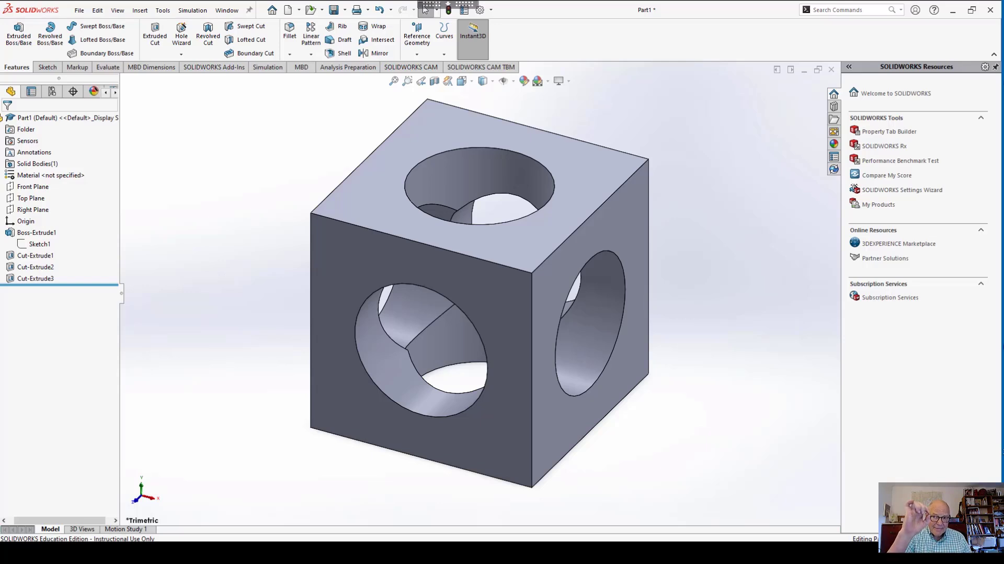
Roll the feature tree back to before the first cut and start a Chamfer on all six faces of the solid cube.
left_click(67, 117)
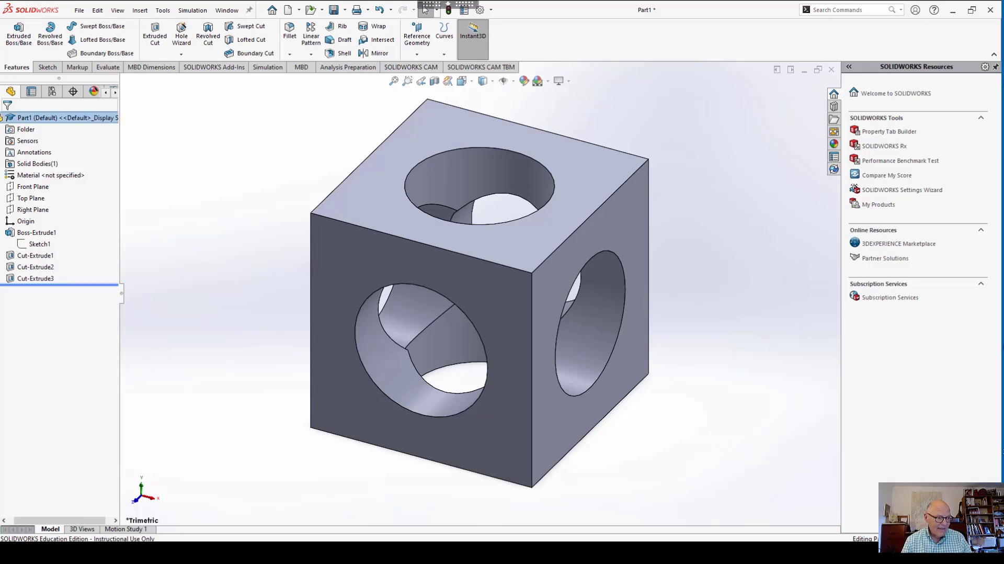
left_click_drag(59, 284, 59, 250)
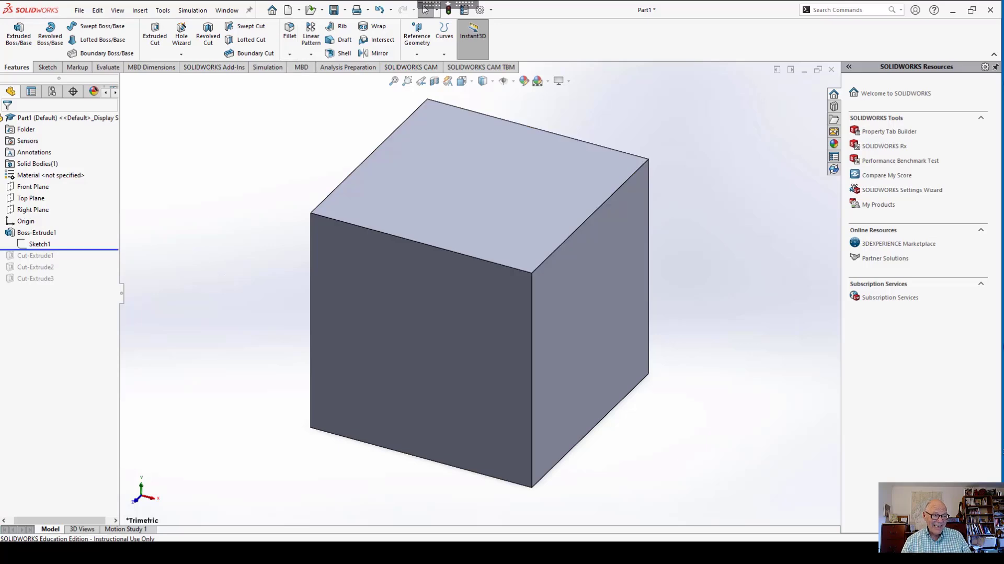
left_click(290, 54)
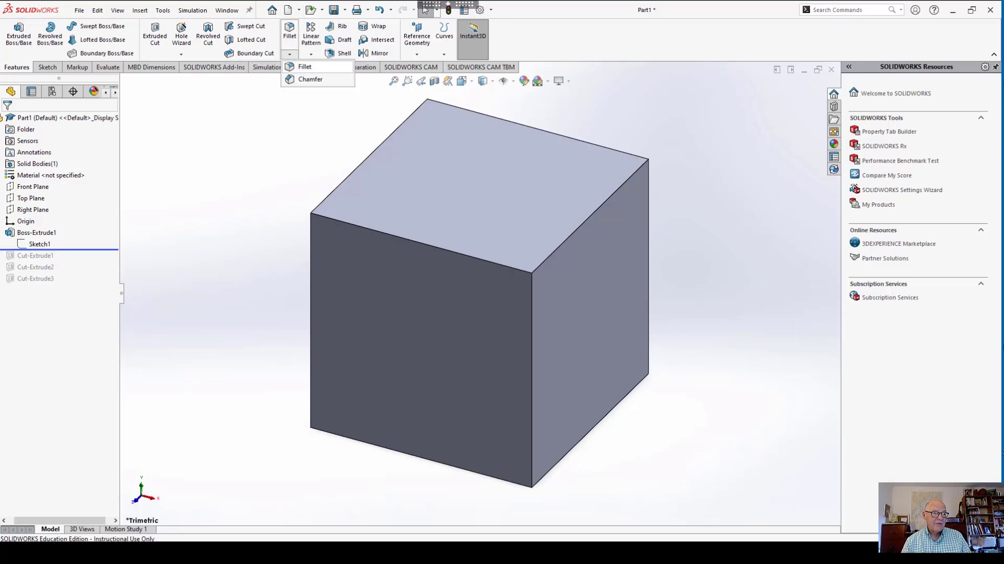
left_click(314, 79)
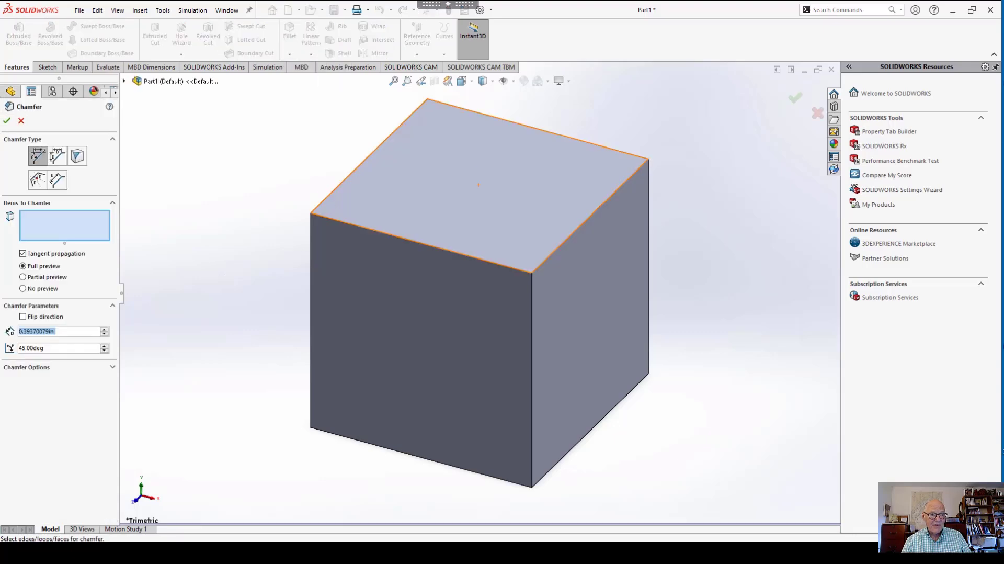
left_click(585, 215)
left_click(583, 426)
left_click(582, 428)
left_click(426, 453)
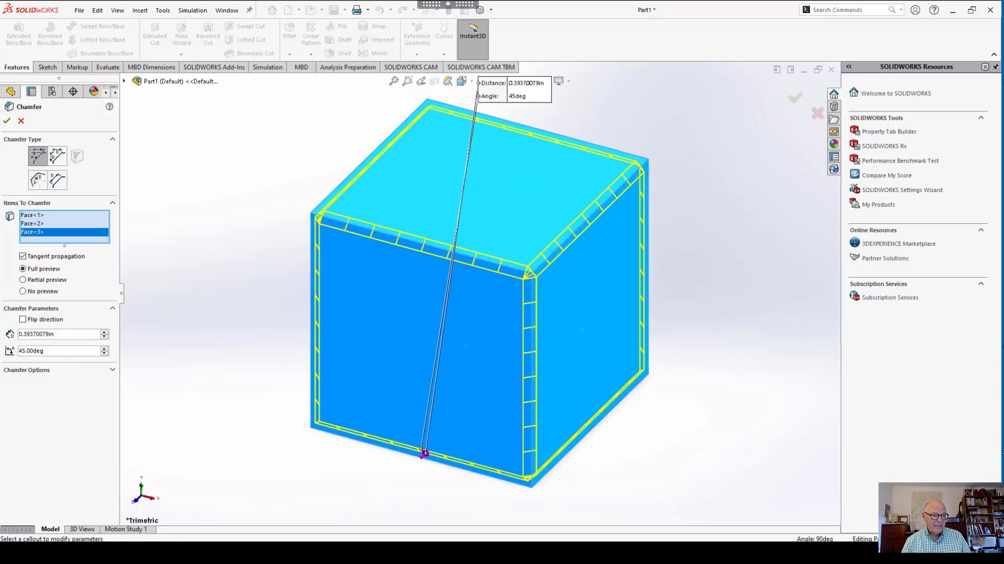
middle_click_drag(426, 453, 420, 348)
left_click(444, 427)
left_click(470, 433)
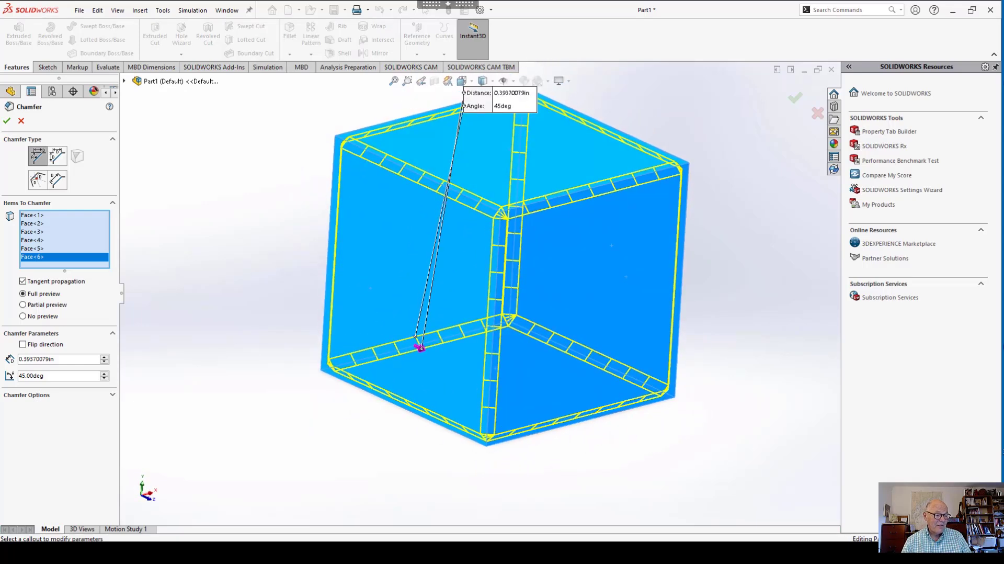
Set the chamfer distance to 0.5 in, keeping the 45° angle, and apply the chamfer.
double_click(36, 359)
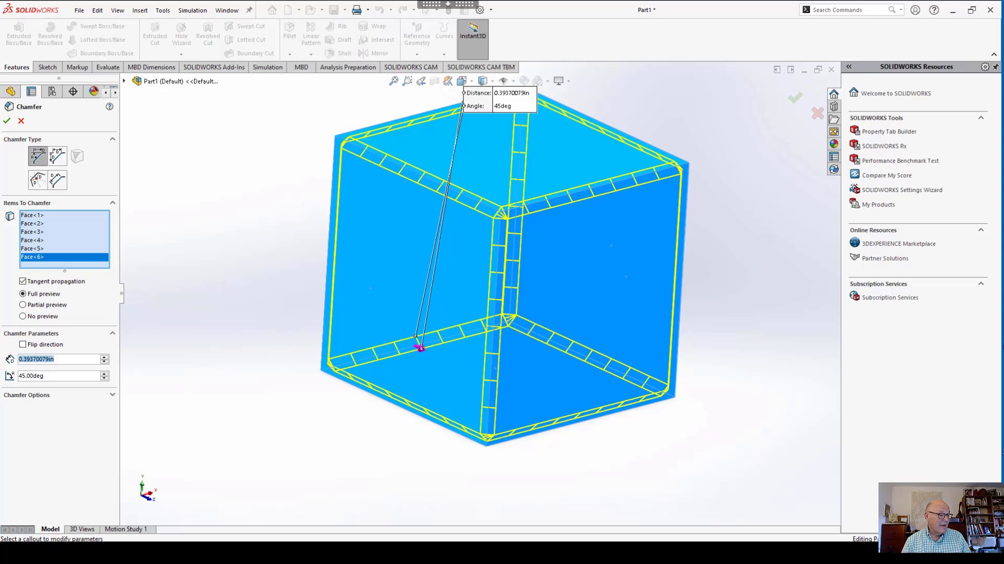
type("0.5")
key("Return")
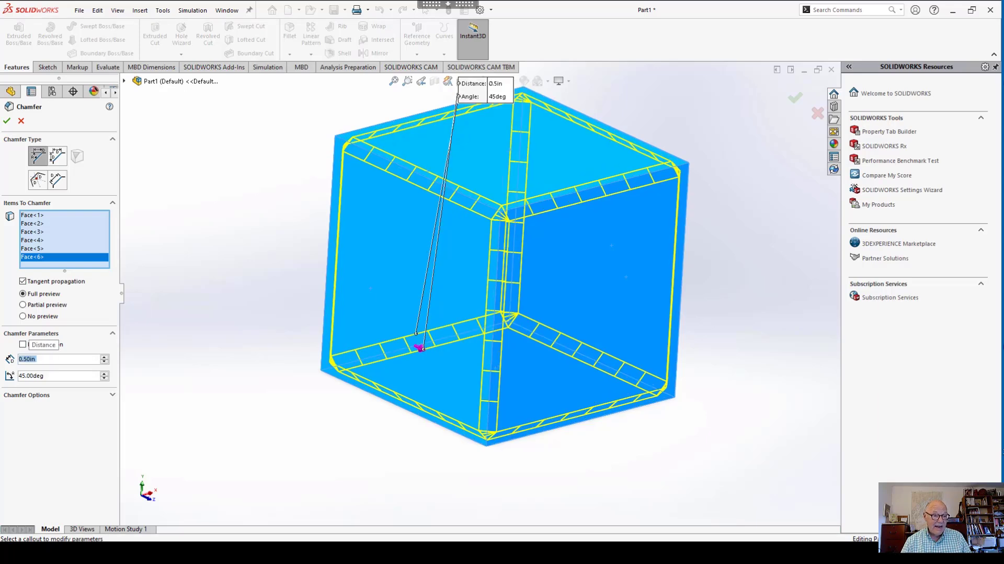
key("Return")
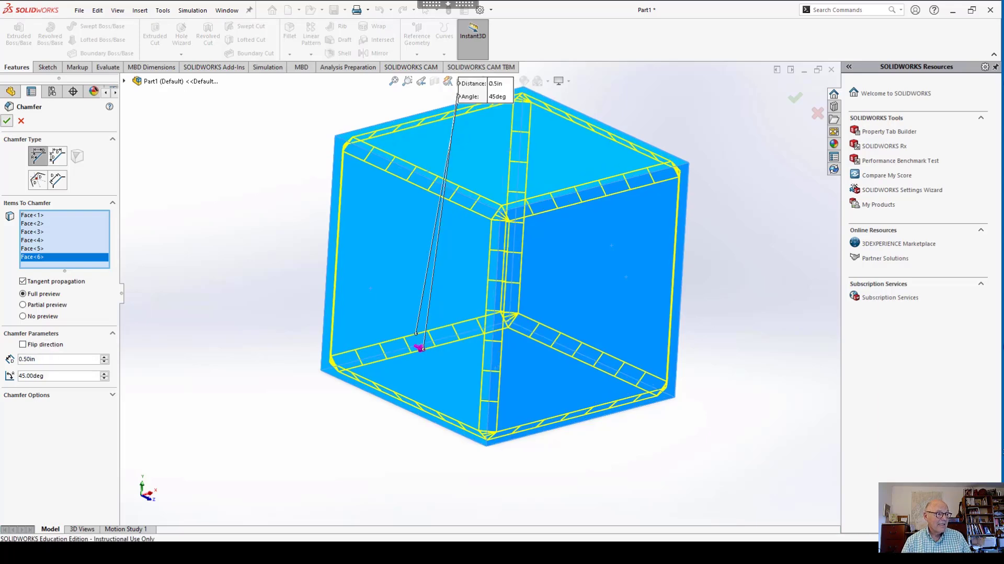
Roll the feature tree forward past the third cut to restore all three holes in the chamfered cube.
scroll(502, 267, "up", 1)
middle_click_drag(502, 267, 562, 275)
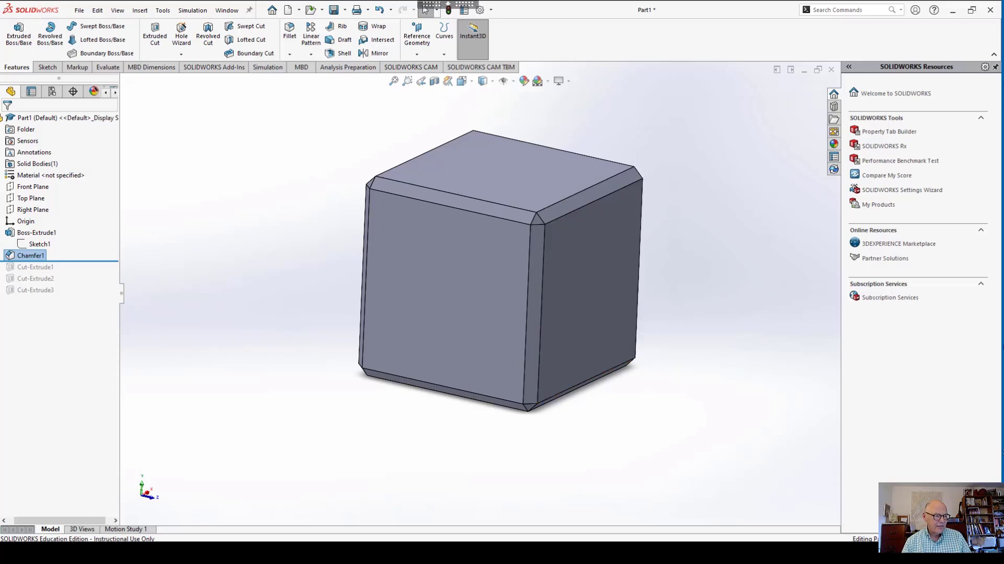
left_click_drag(57, 261, 58, 296)
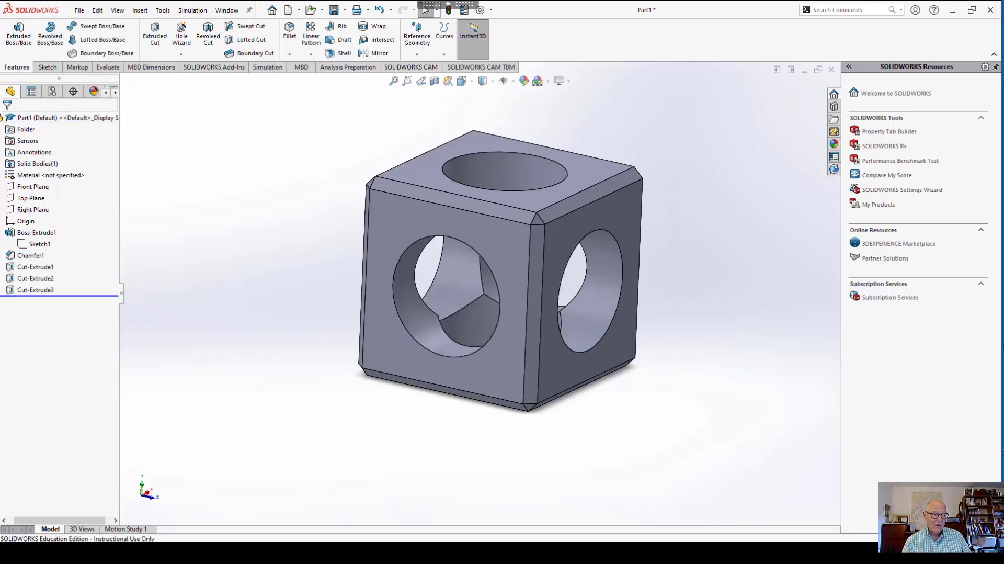
middle_click_drag(199, 429, 167, 445)
scroll(167, 445, "down", 1)
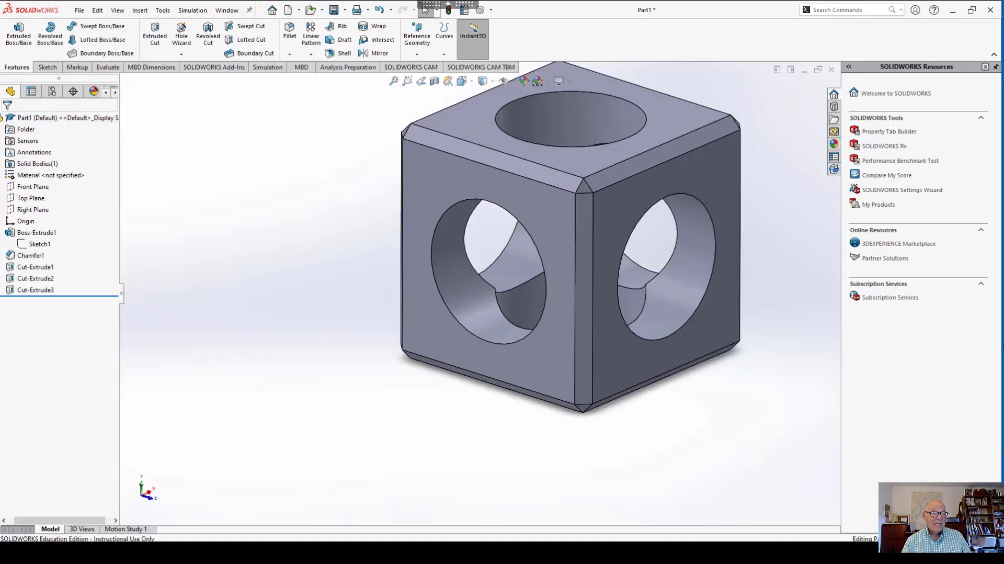
scroll(570, 236, "up", 2)
scroll(523, 209, "down", 2)
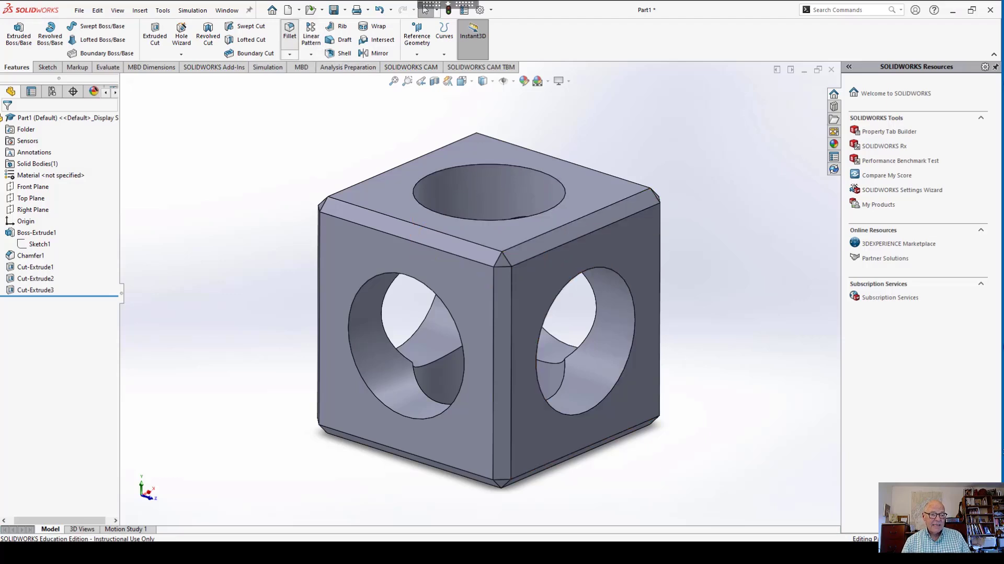
Start a Fillet on the edge of the top face's hole and set the radius to 0.4 in.
left_click(290, 31)
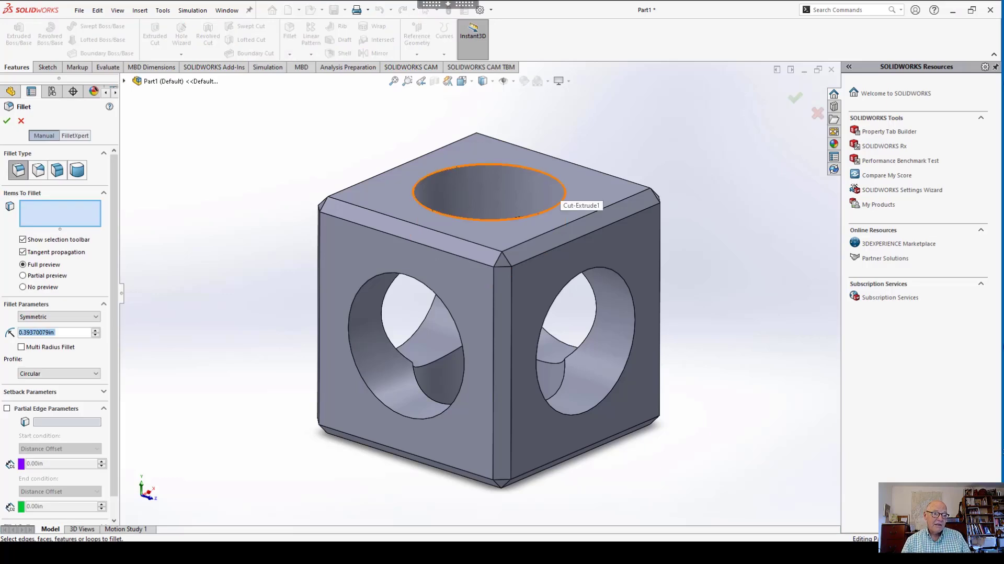
left_click(559, 202)
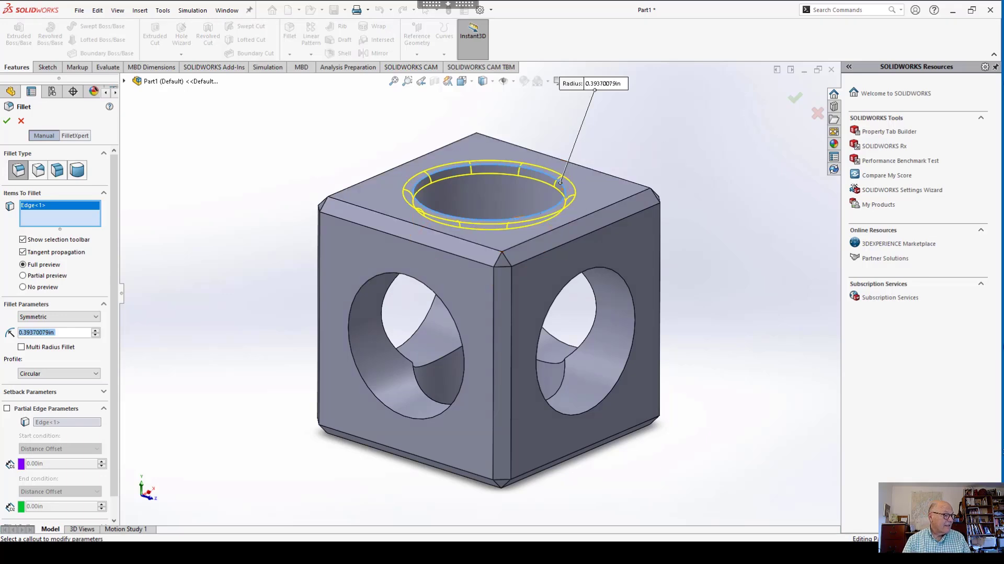
key("BackSpace")
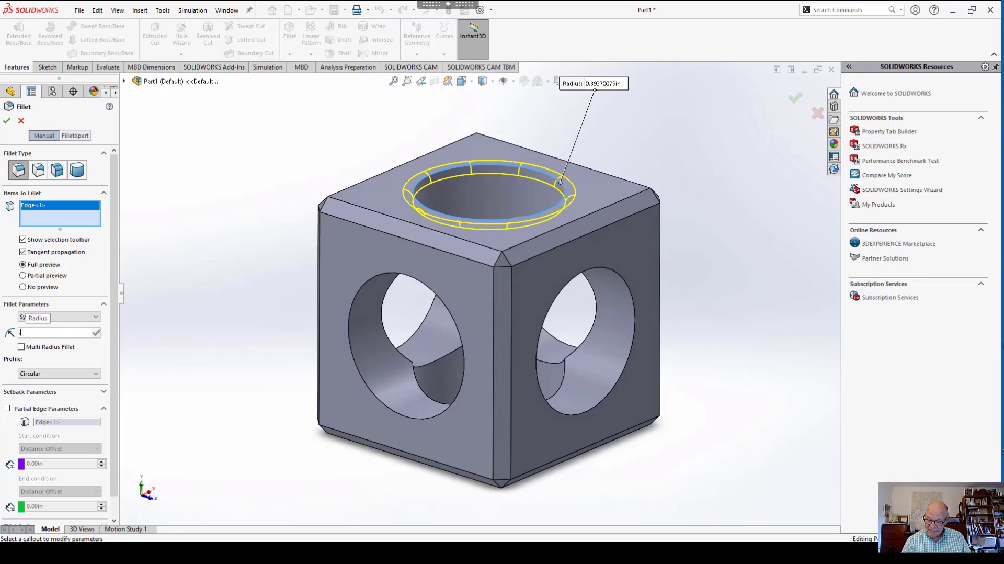
type(".4")
key("Return")
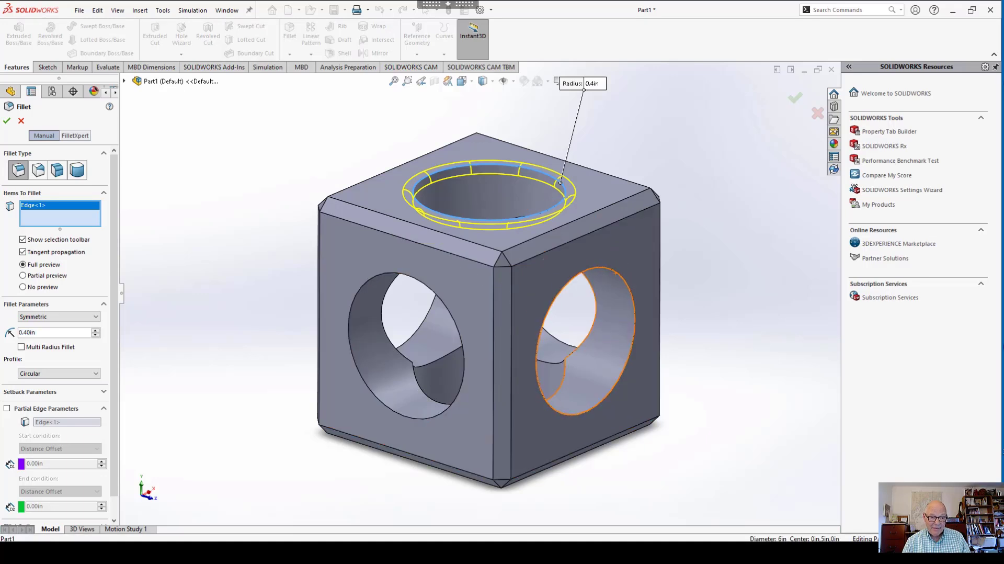
Add the hole edges on the other five faces to the 0.4 in fillet, apply it, and return to the trimetric view.
left_click(617, 273)
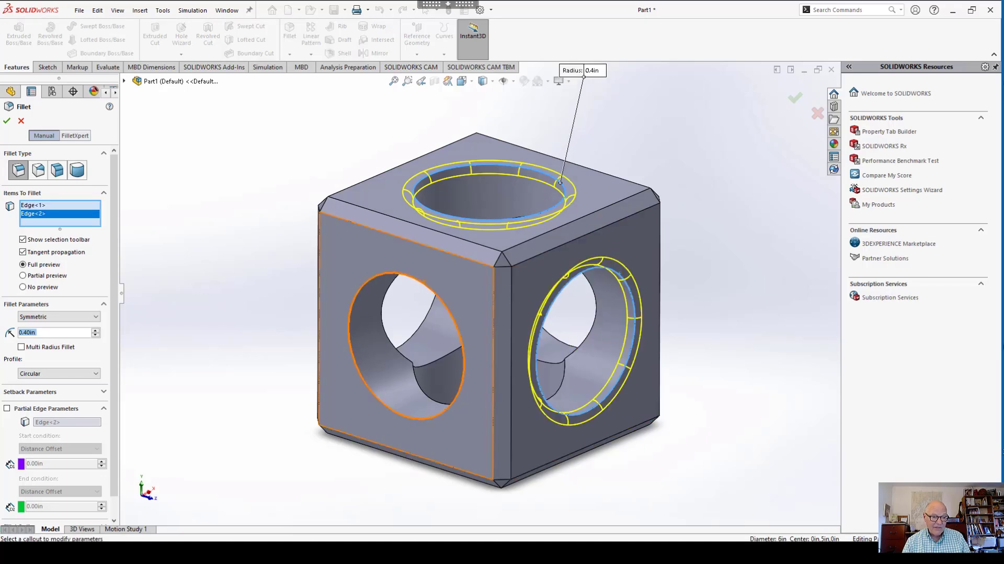
left_click(350, 322)
middle_click_drag(338, 296, 442, 316)
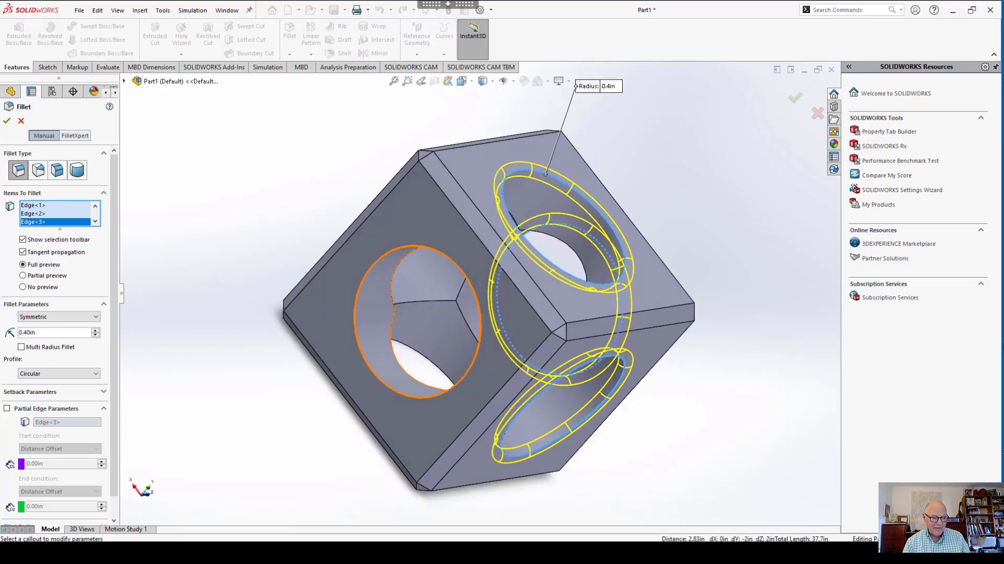
left_click(386, 252)
middle_click_drag(320, 313, 379, 397)
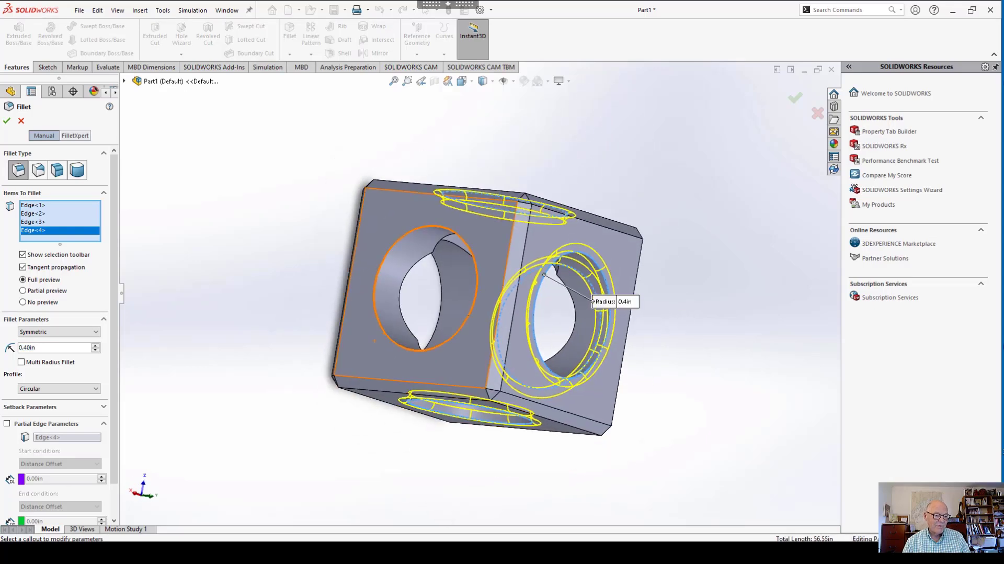
left_click(413, 350)
middle_click_drag(438, 222, 517, 335)
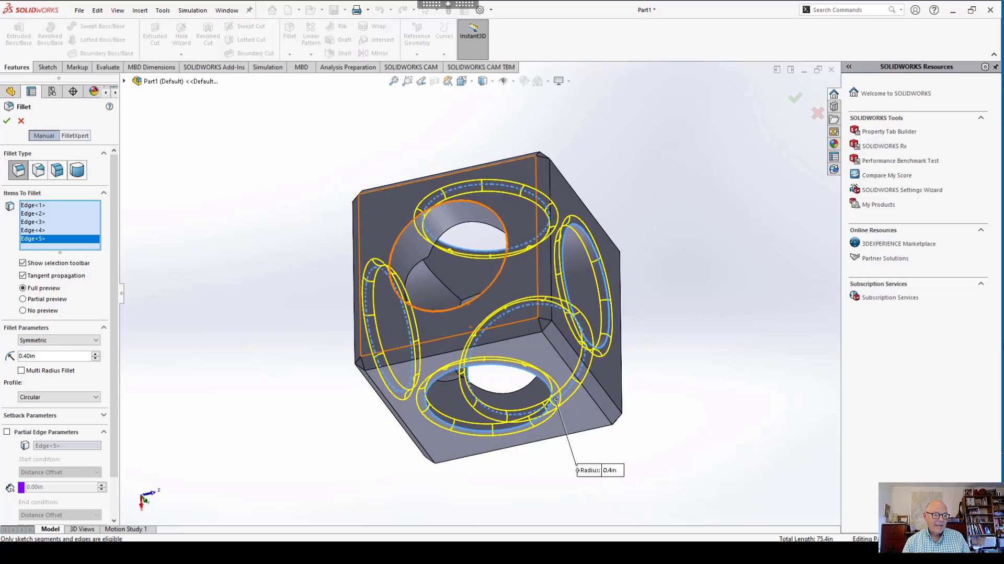
left_click(399, 246)
mouse_move(472, 302)
middle_mouse_down()
mouse_move(534, 314)
mouse_move(523, 256)
mouse_move(471, 277)
mouse_move(439, 314)
mouse_move(455, 293)
middle_mouse_up()
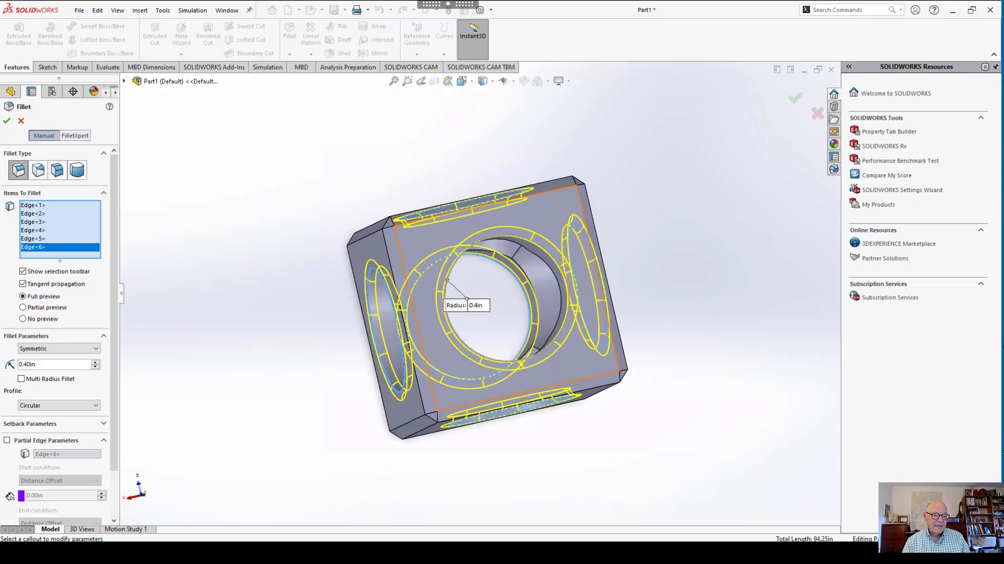
left_click(7, 120)
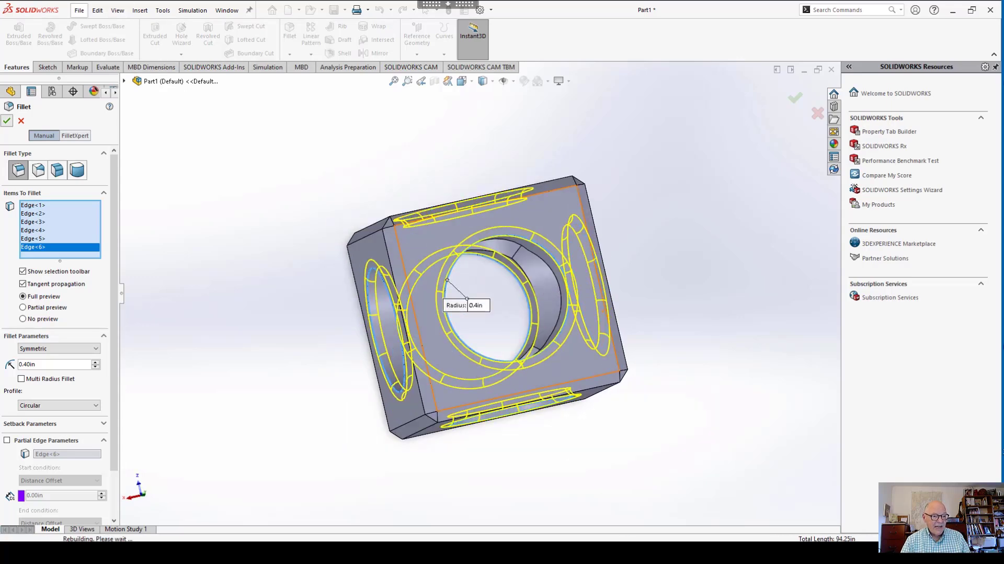
middle_click_drag(471, 298, 515, 313)
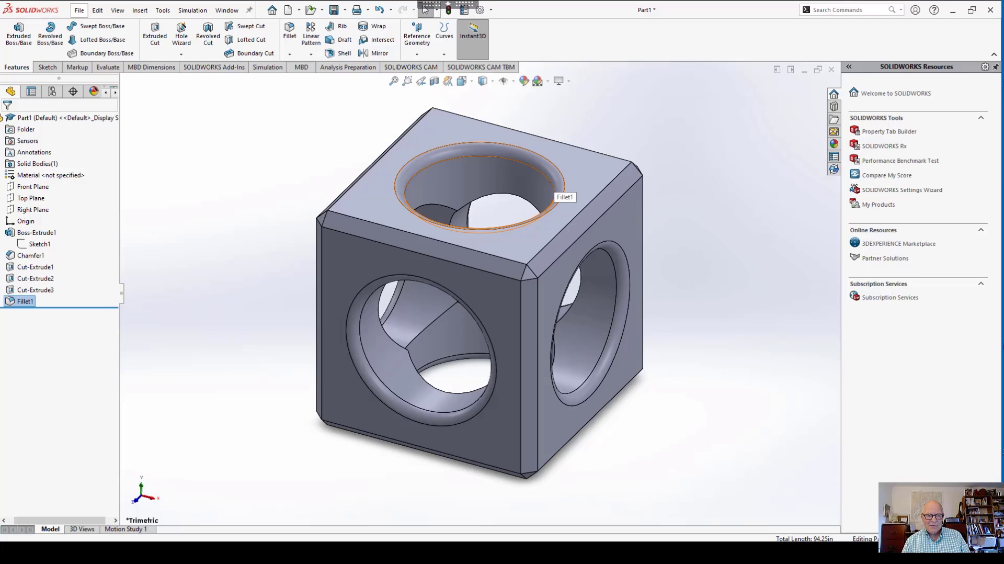
left_click(559, 179)
left_click(581, 167)
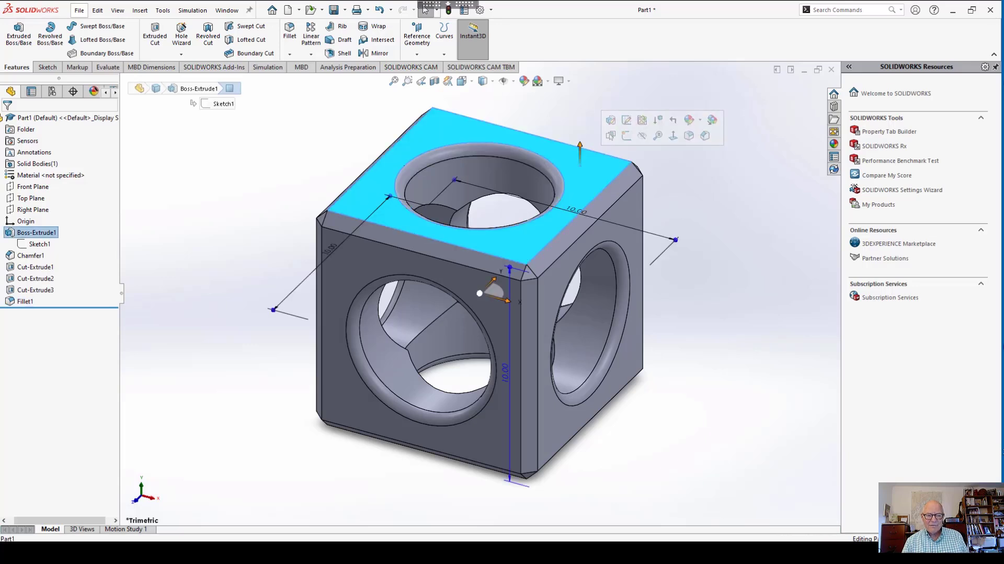
left_click(591, 112)
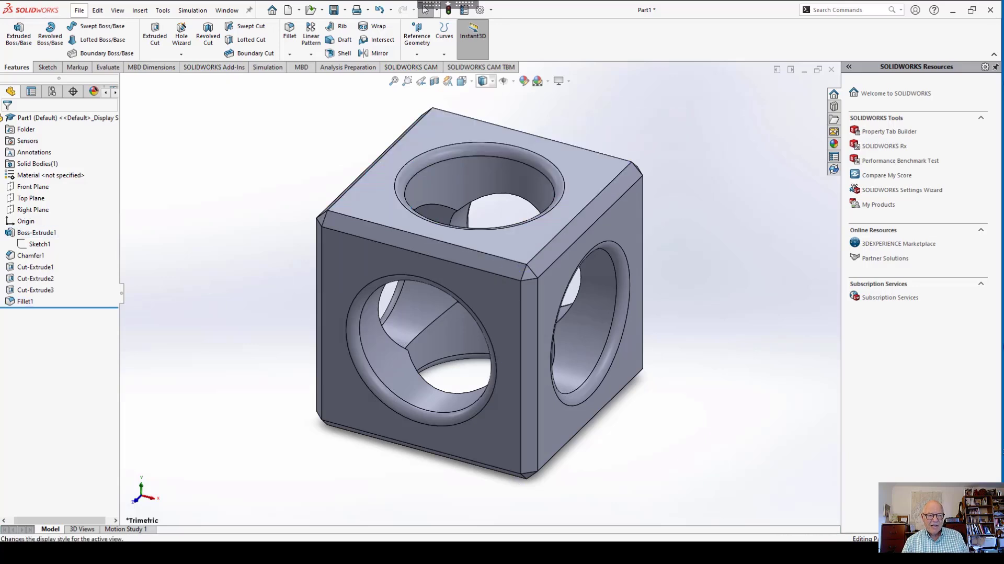
View the filleted cube in the Shaded display style and switch back to Shaded With Edges.
left_click(483, 81)
left_click(483, 110)
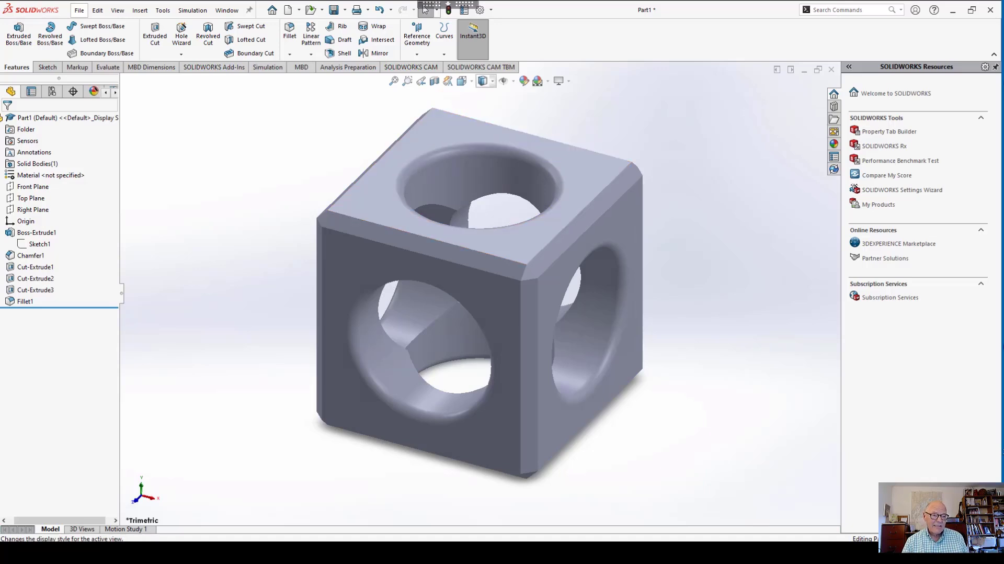
left_click(492, 81)
left_click(482, 95)
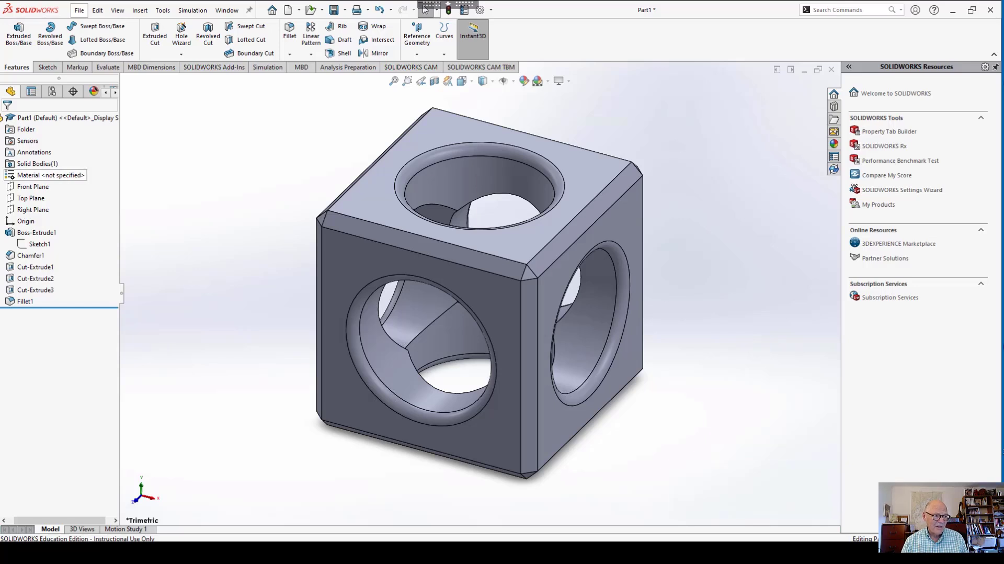
Assign Plain Carbon Steel as the part's material and evaluate the finished cube's mass properties.
right_click(54, 176)
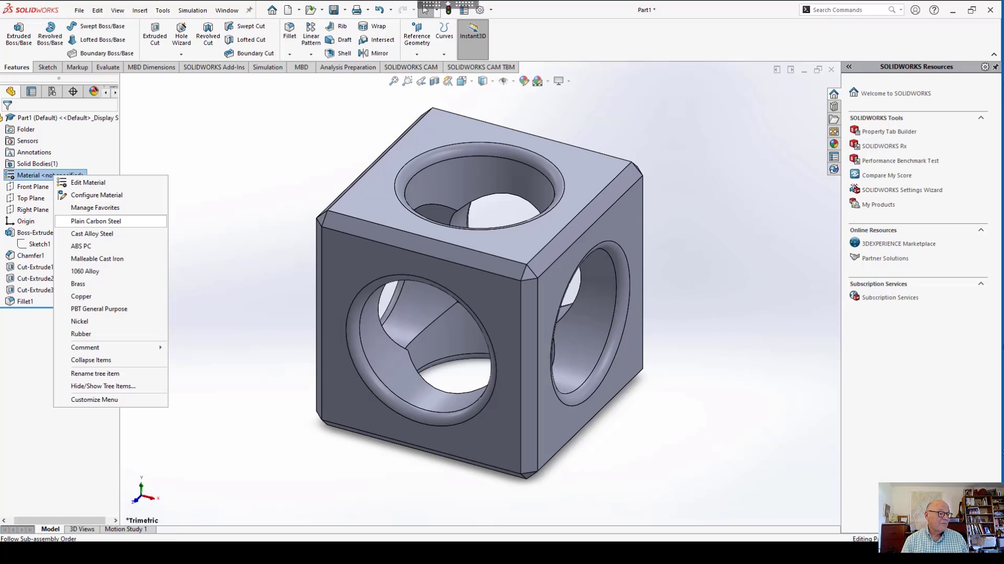
left_click(96, 221)
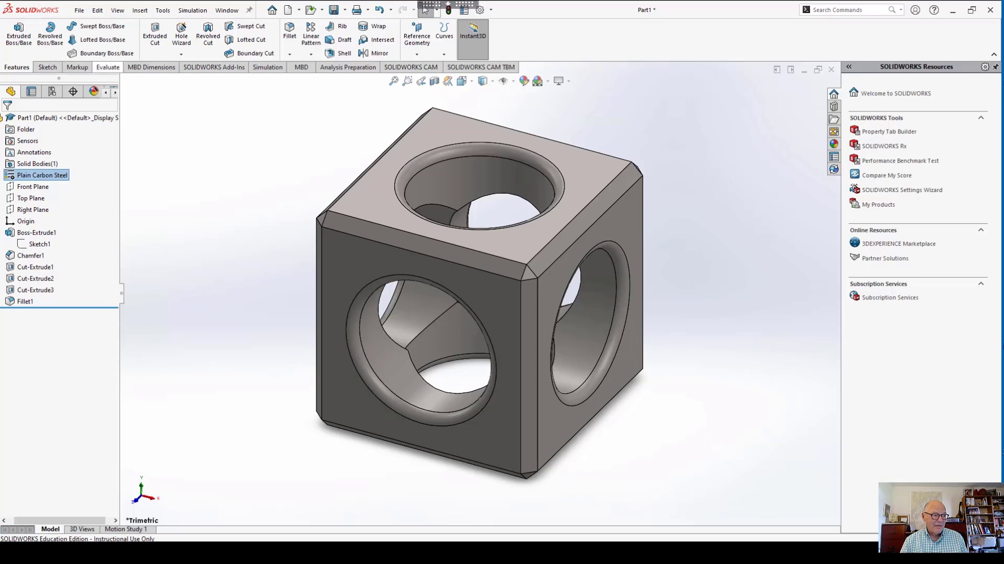
left_click(108, 67)
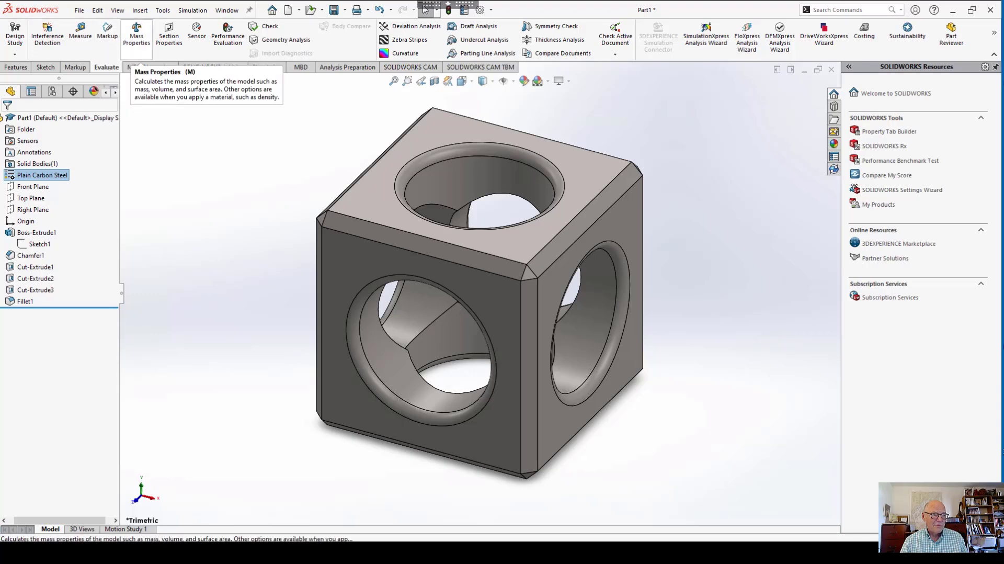
left_click(136, 38)
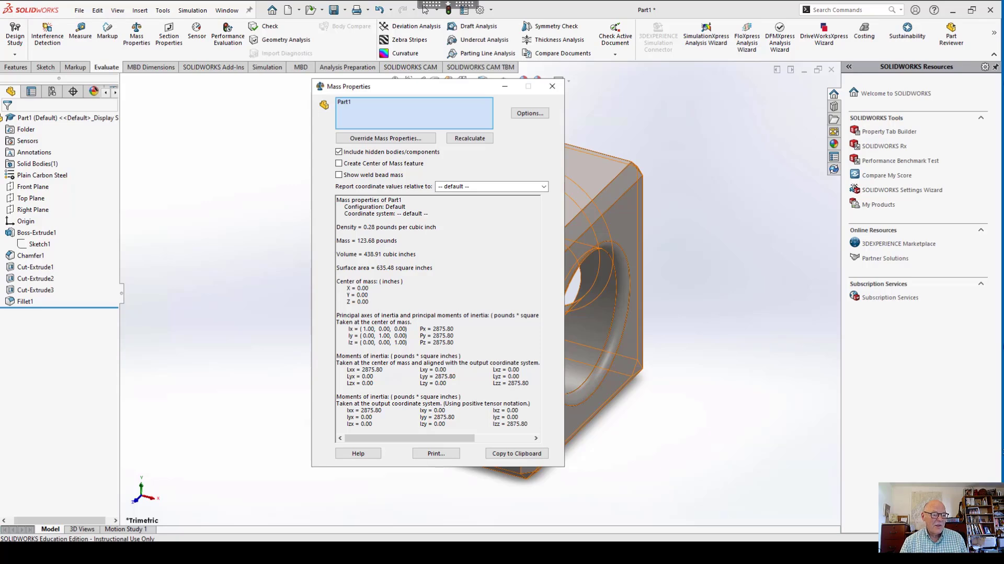
left_click_drag(477, 92, 792, 96)
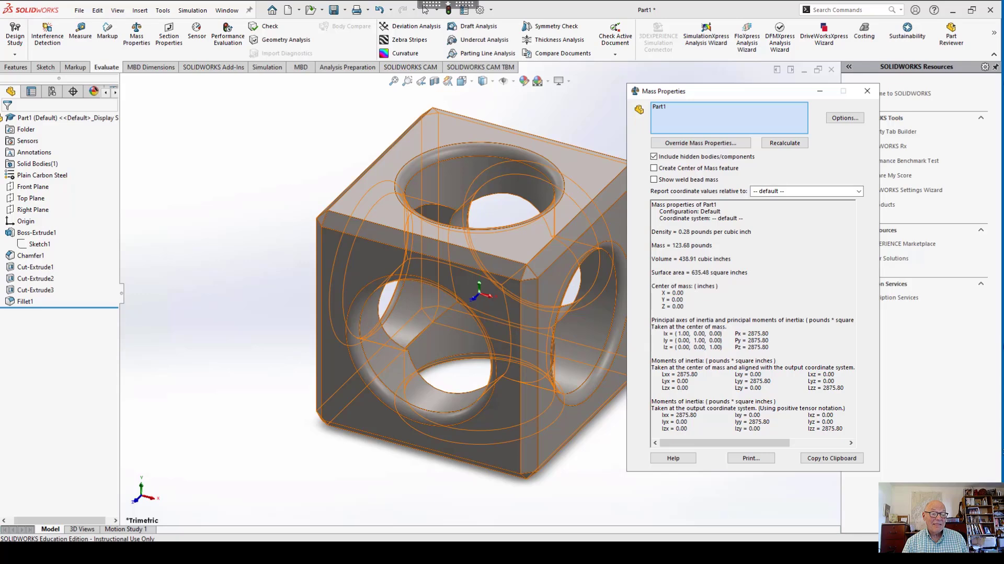
left_click(425, 8)
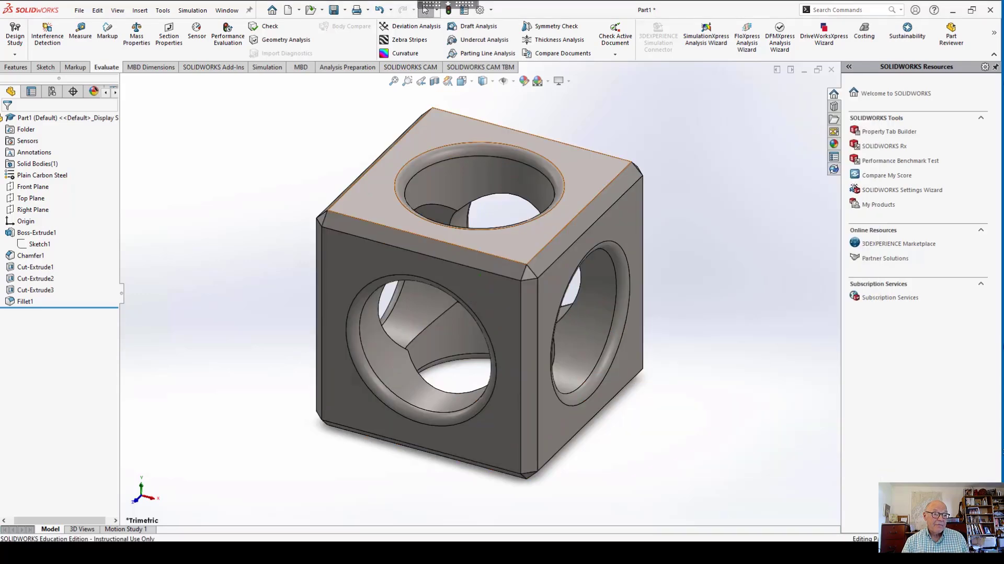
Roll the feature tree back to before the chamfer and evaluate the mass properties of the solid steel cube.
key("Up")
key("Up")
key("Up")
key("Up")
key("Up")
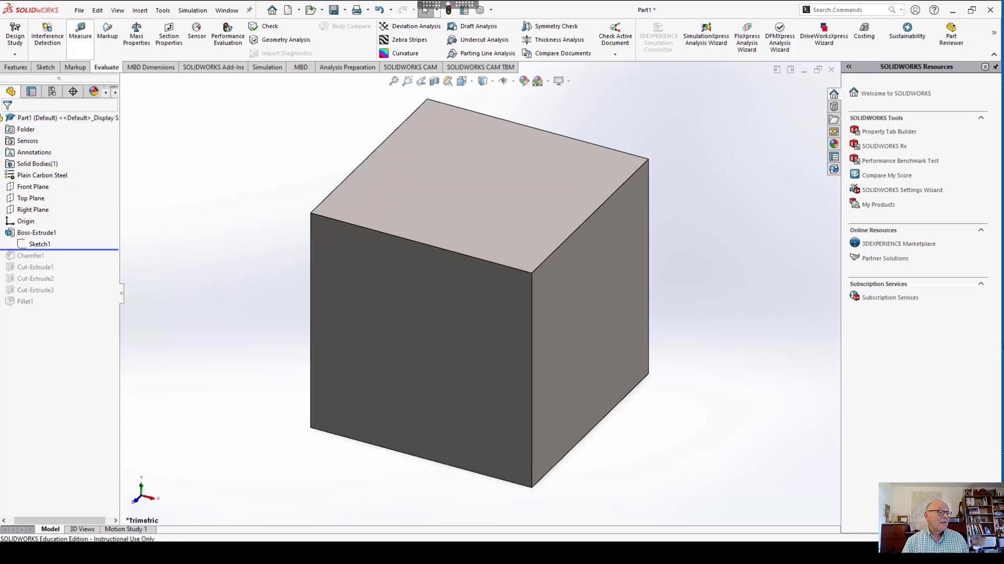
left_click(136, 34)
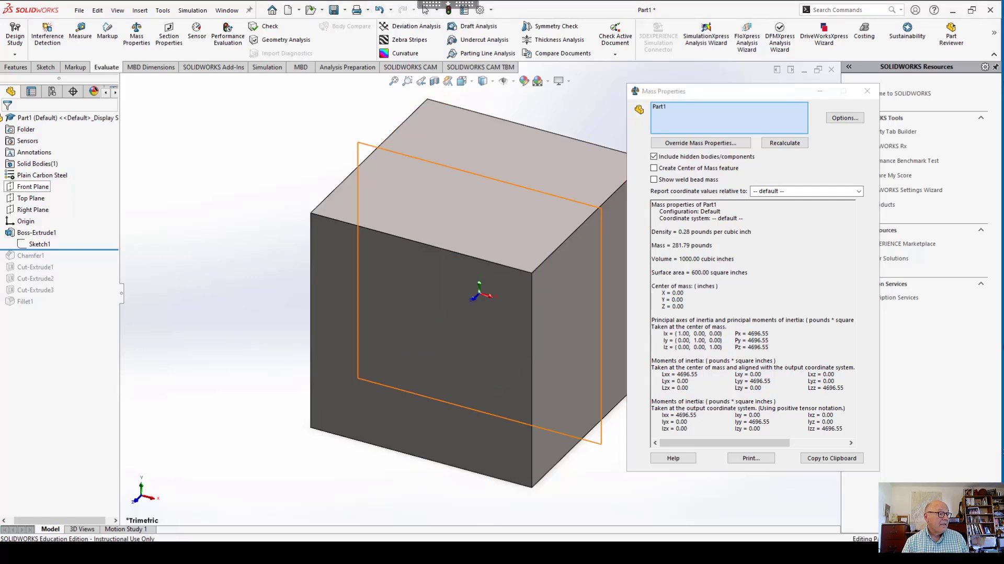
right_click(42, 175)
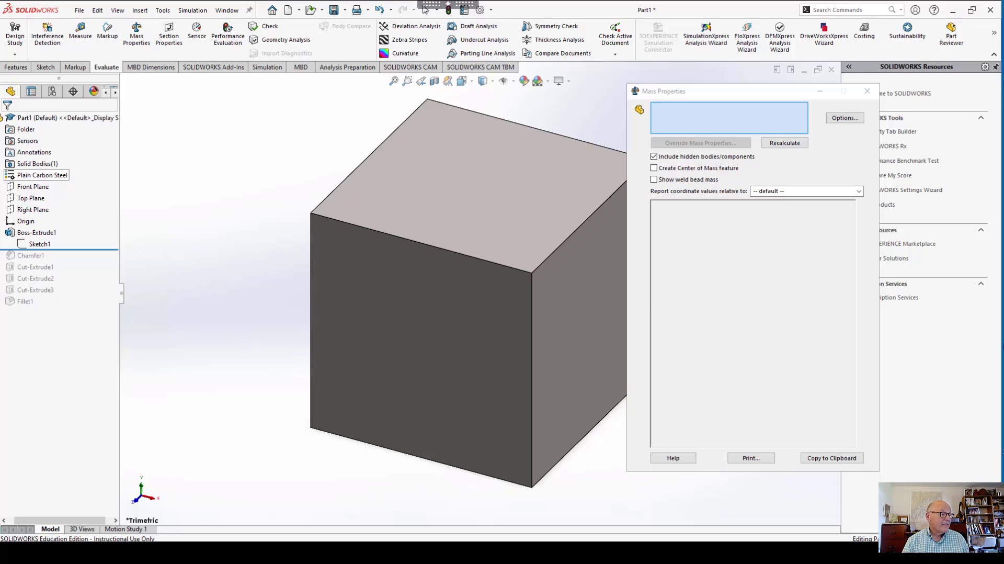
left_click(424, 9)
Change the part's material to Copper and evaluate the solid cube's mass properties.
right_click(46, 175)
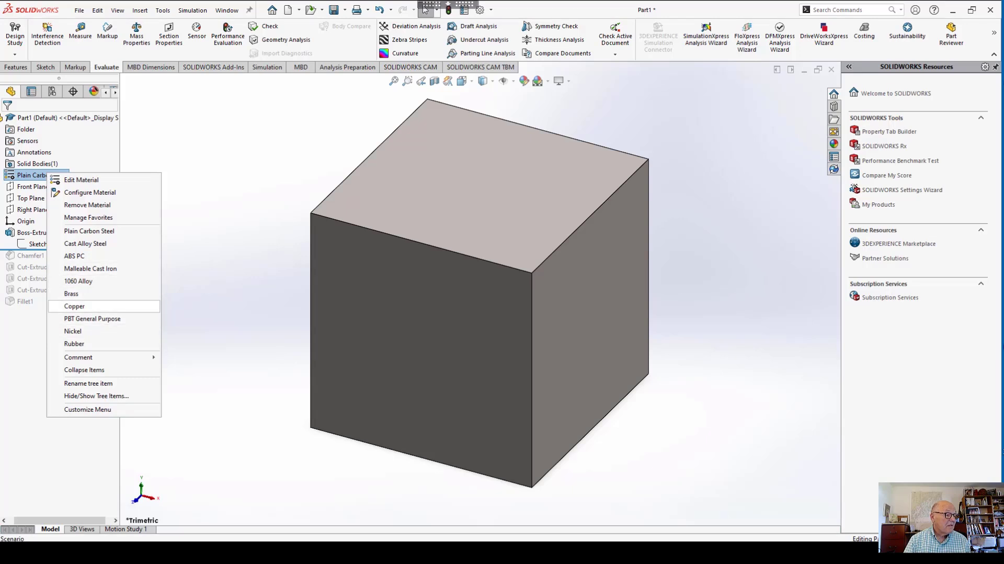
left_click(75, 306)
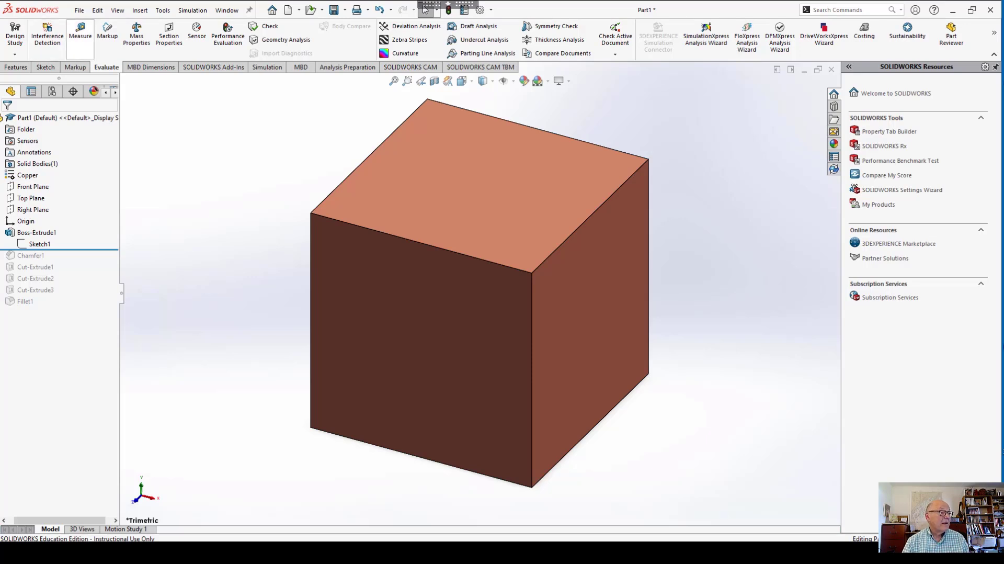
left_click(136, 34)
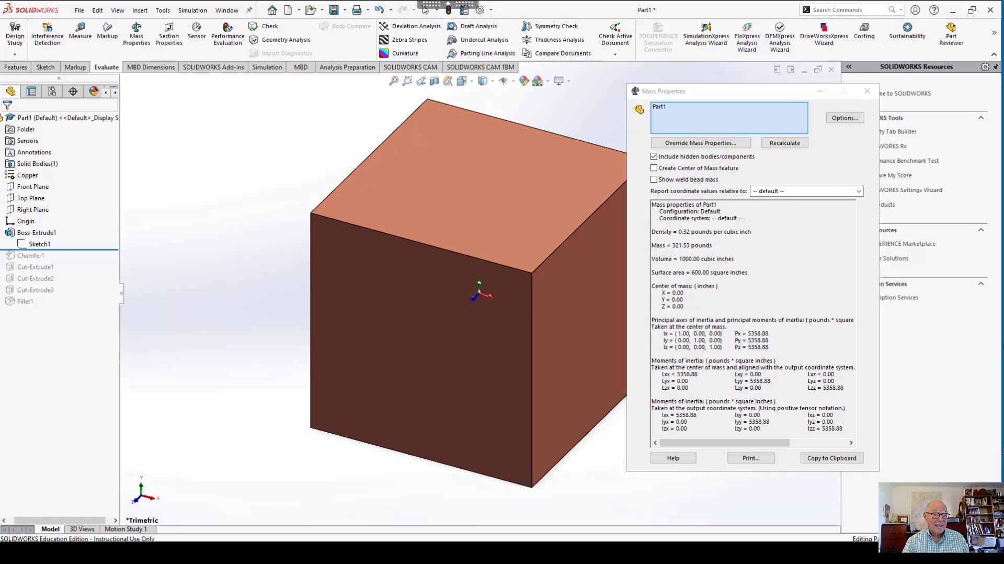
left_click(867, 91)
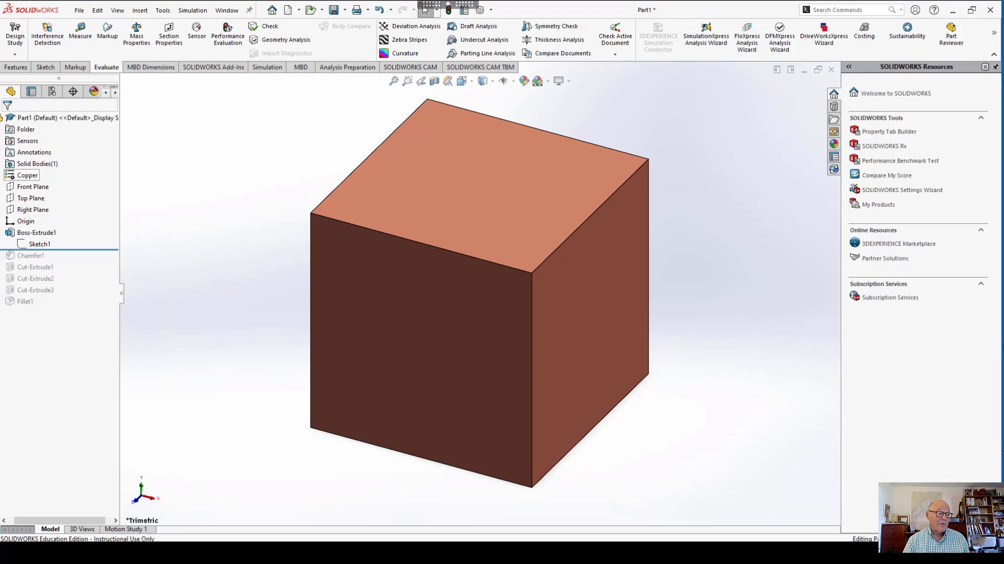
Open the material options for the copper cube.
right_click(22, 176)
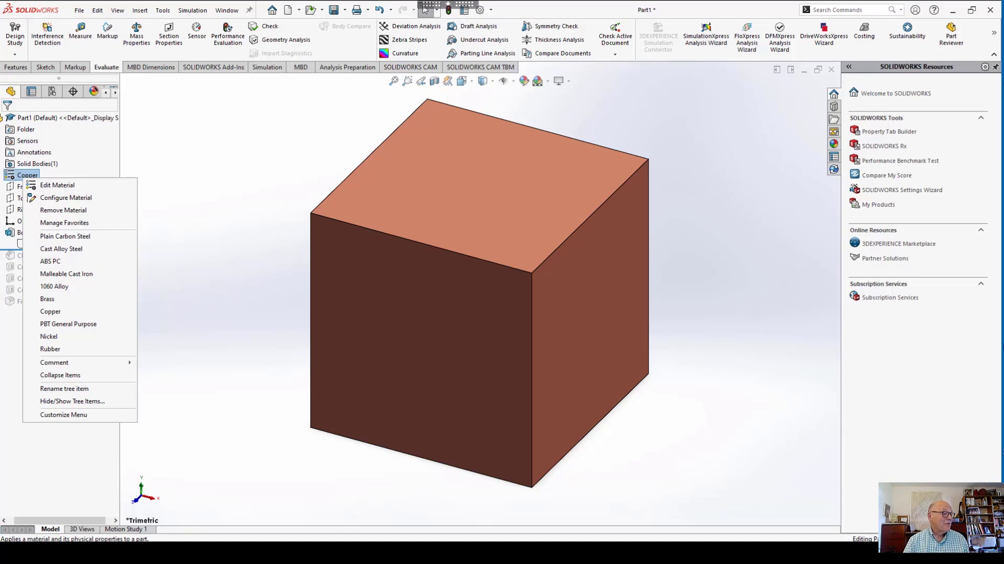
Assign Plain Carbon Steel to the cube, and replace it with Mahogany from the Woods category of the SOLIDWORKS Materials library.
left_click(65, 237)
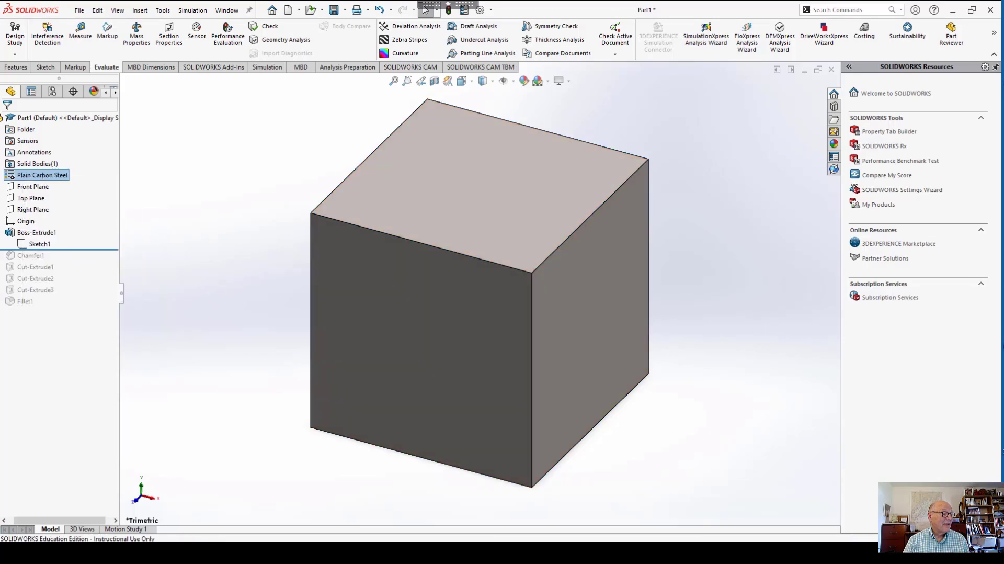
right_click(55, 177)
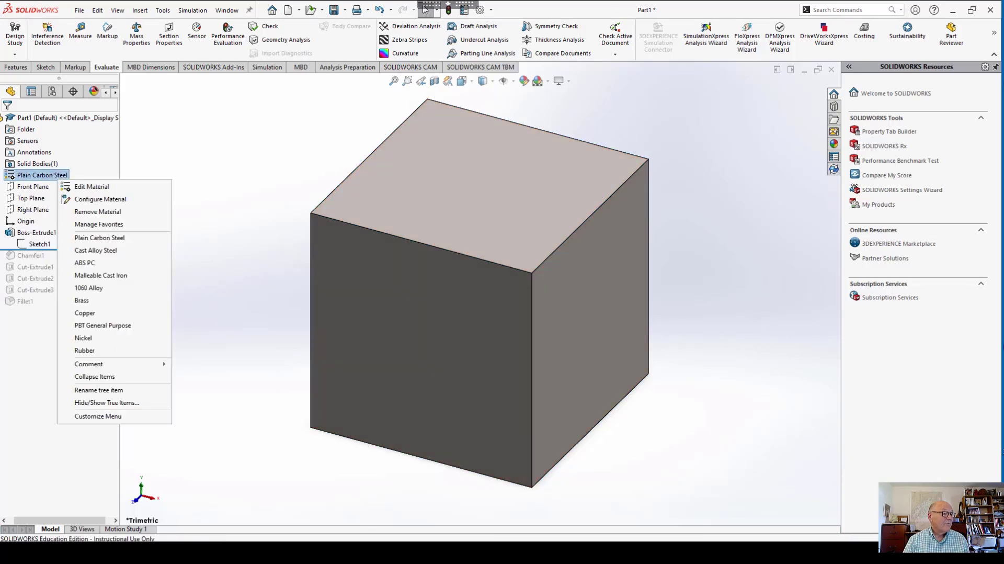
left_click(78, 186)
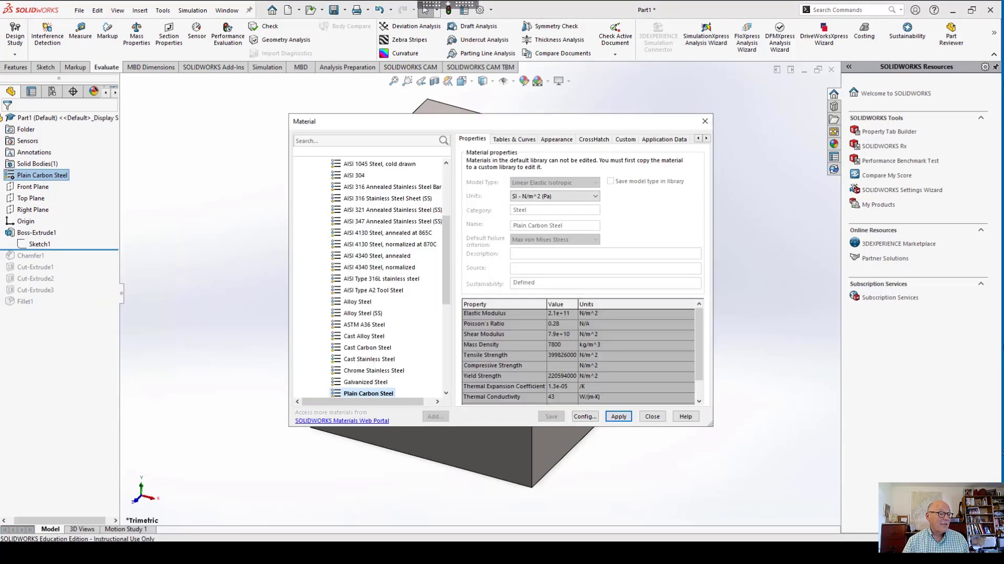
left_click_drag(446, 242, 446, 193)
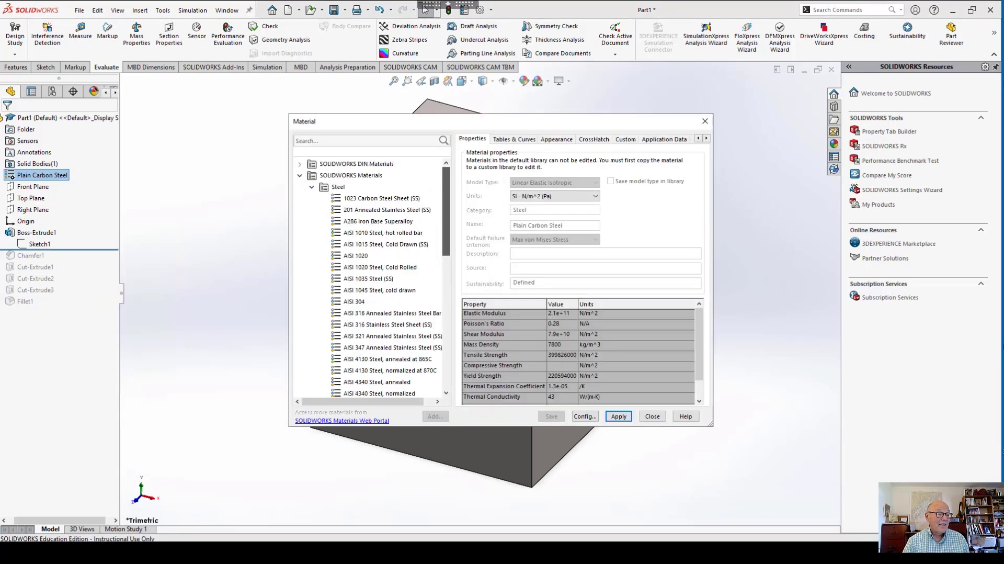
left_click(312, 186)
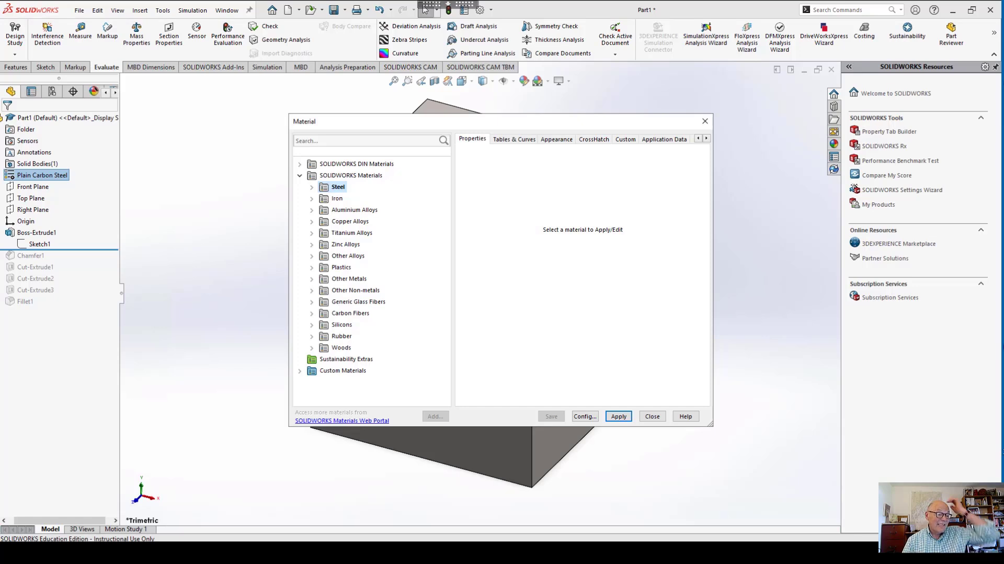
left_click(341, 348)
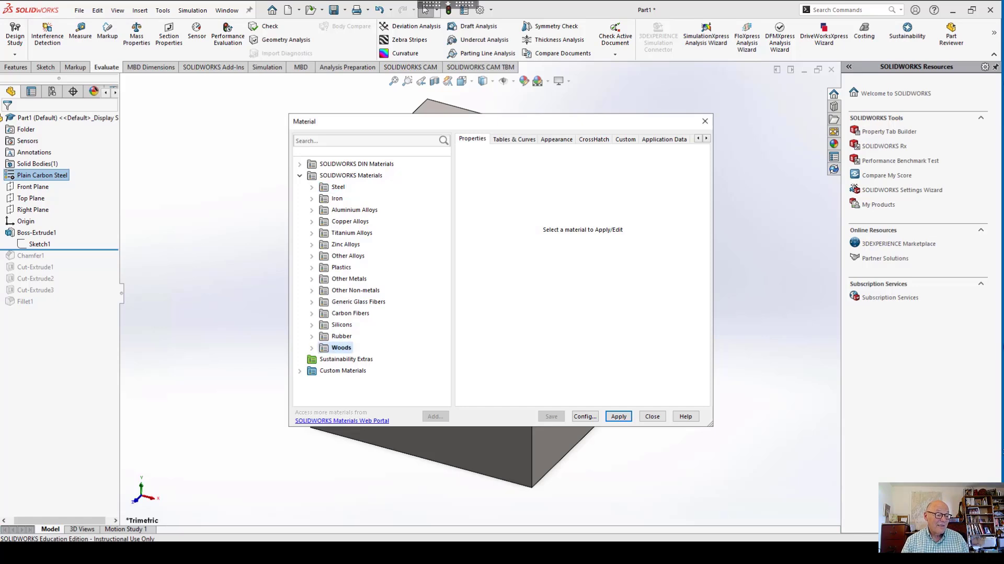
left_click(312, 348)
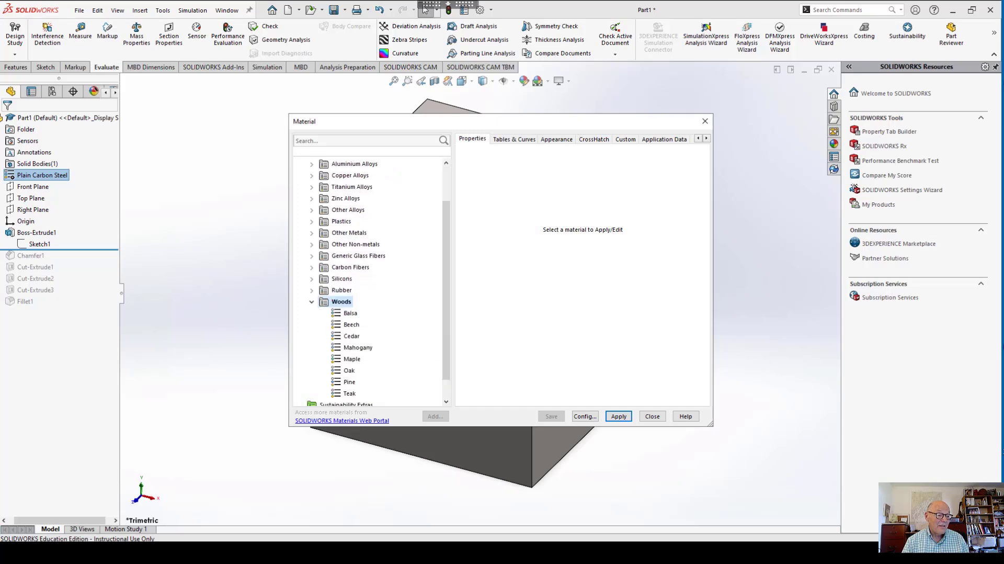
left_click(358, 347)
left_click(618, 416)
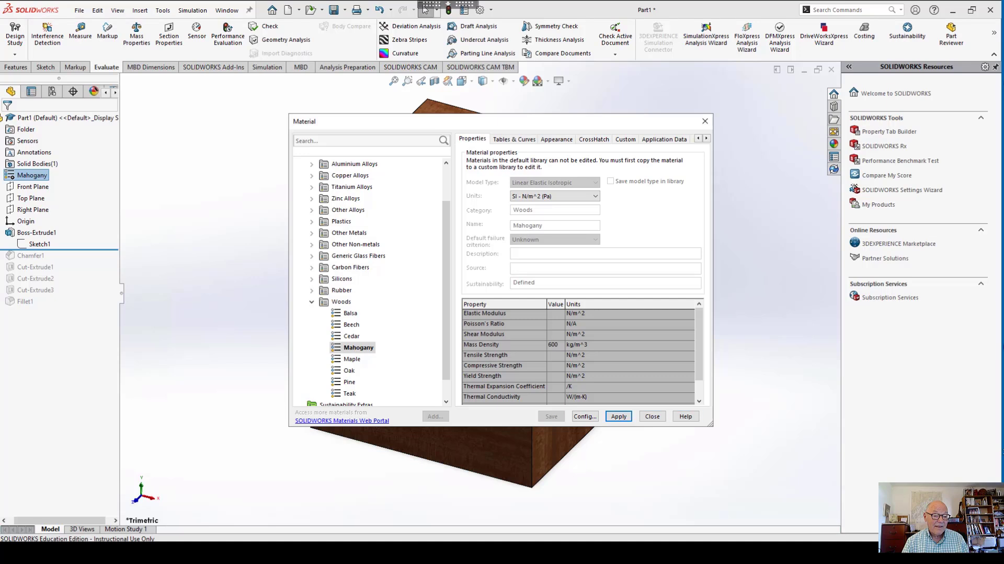
left_click(705, 121)
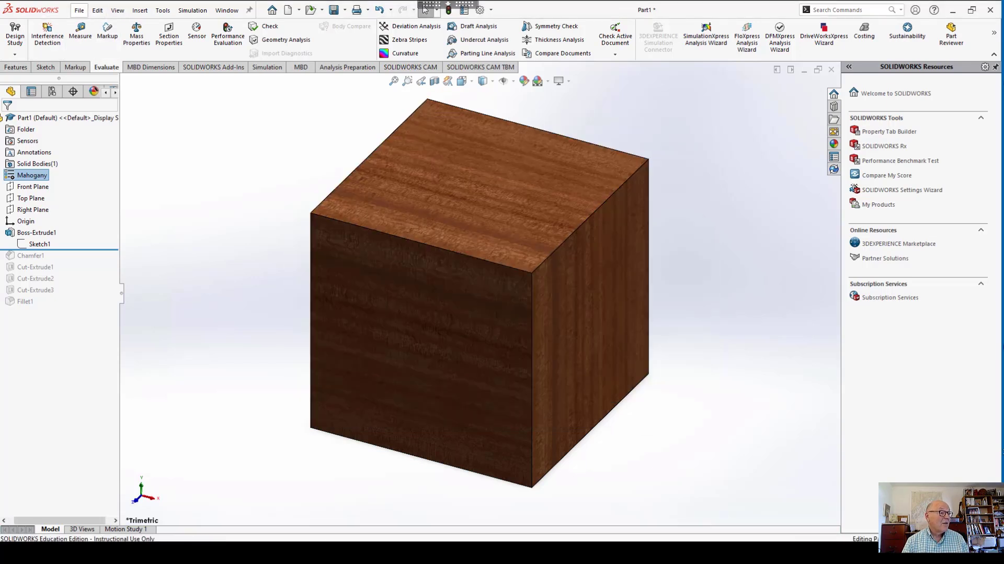
Evaluate the mass properties of the solid mahogany cube.
left_click(16, 67)
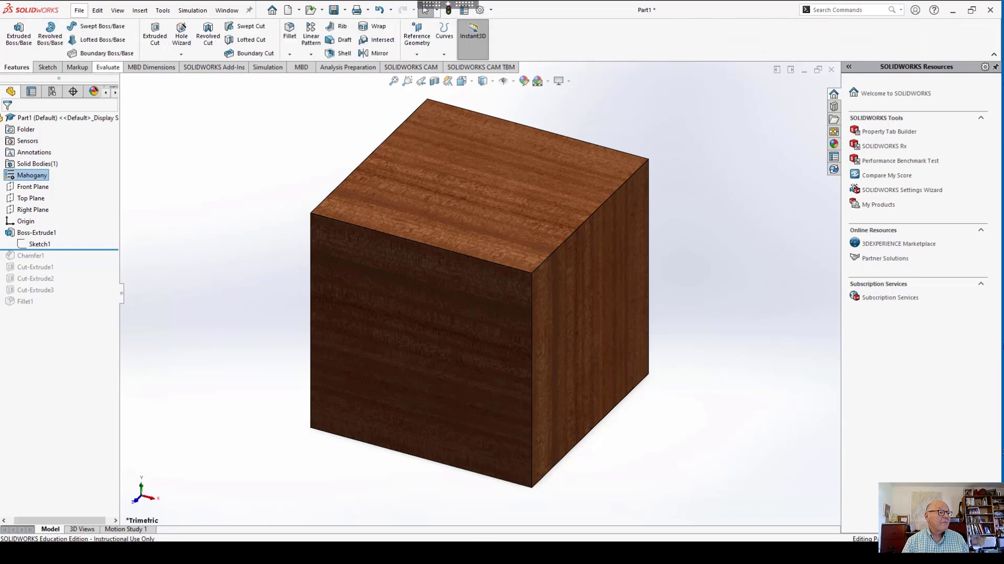
left_click(107, 67)
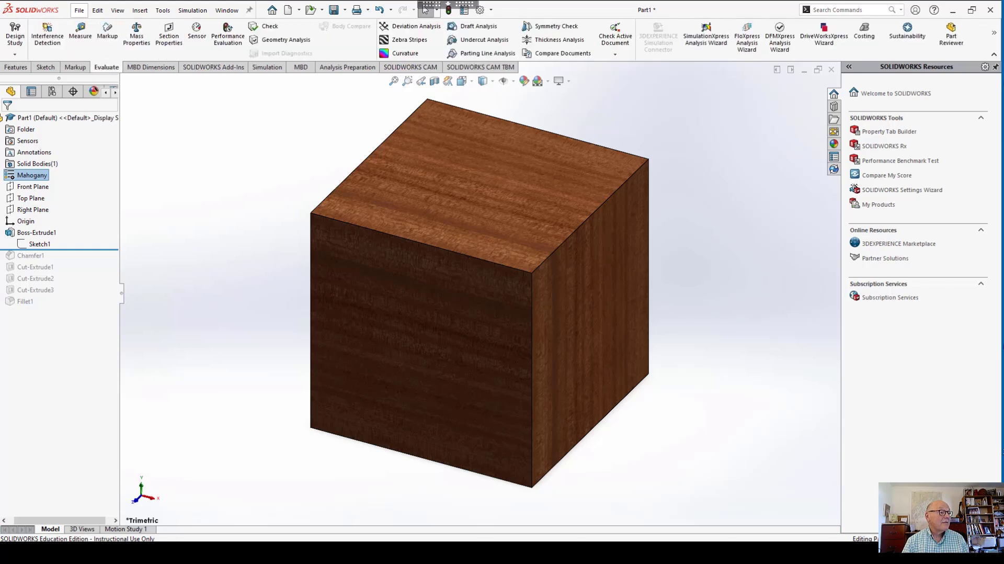
left_click(137, 34)
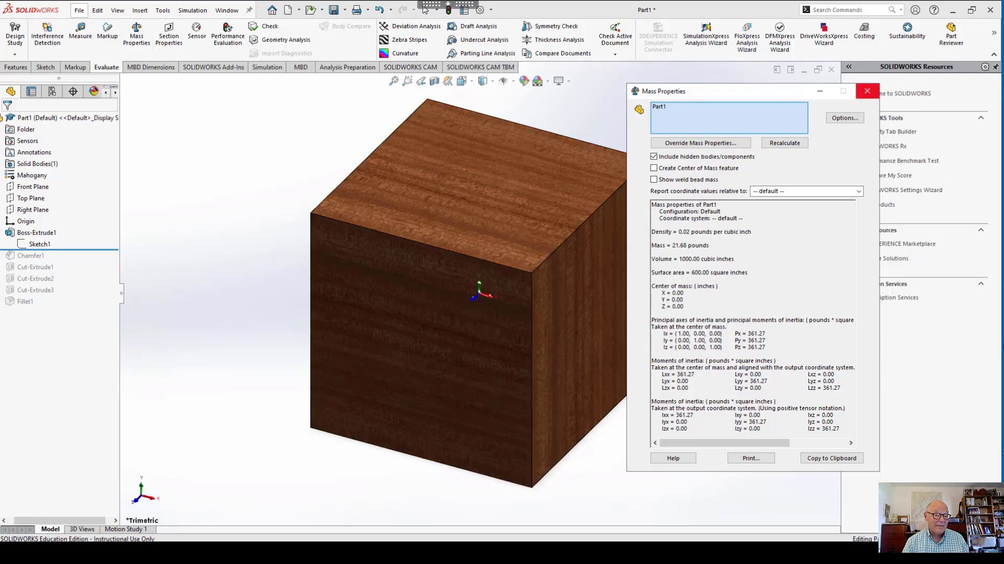
left_click(867, 91)
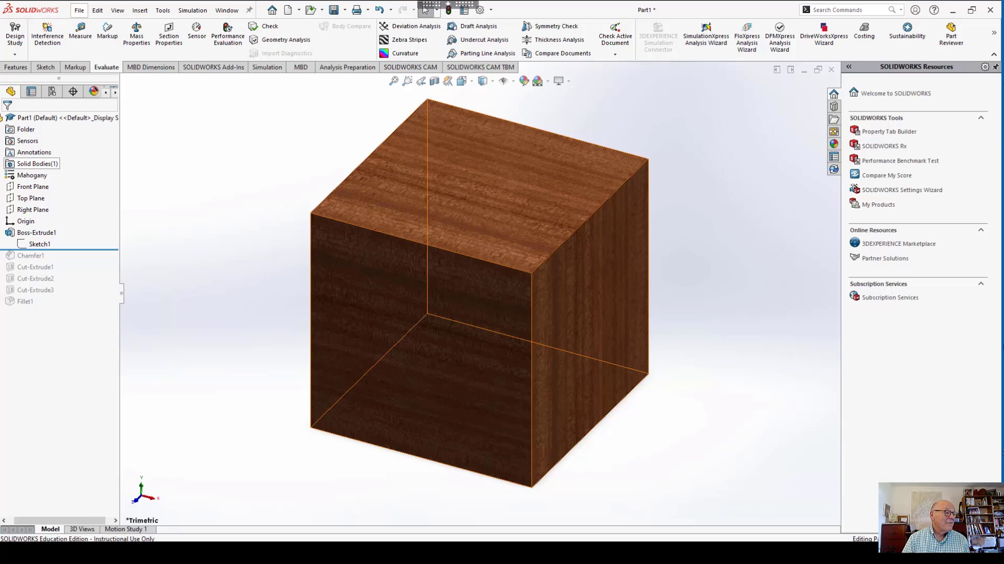
Assign Plain Carbon Steel to the part and roll the feature history forward past Fillet1.
right_click(33, 175)
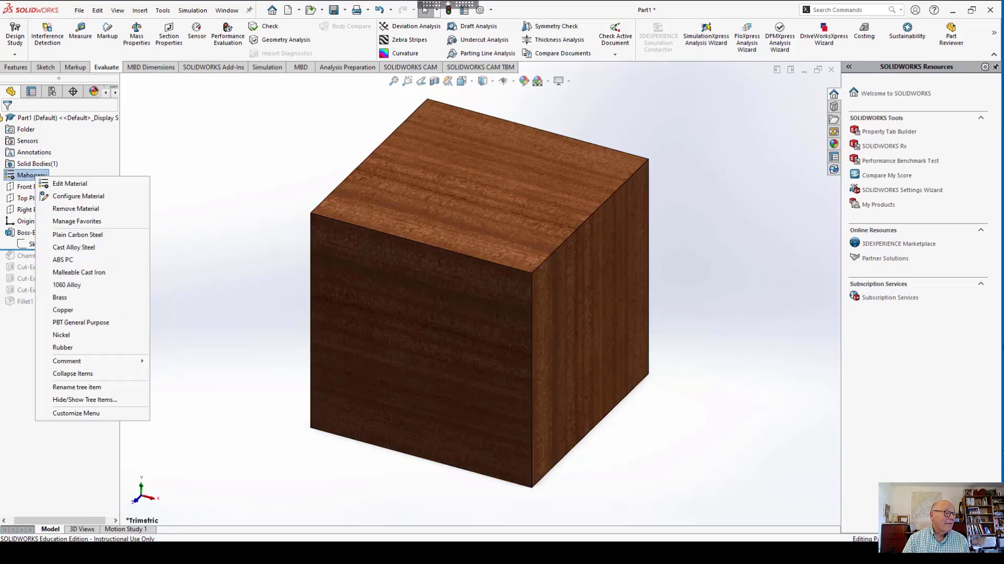
left_click(78, 234)
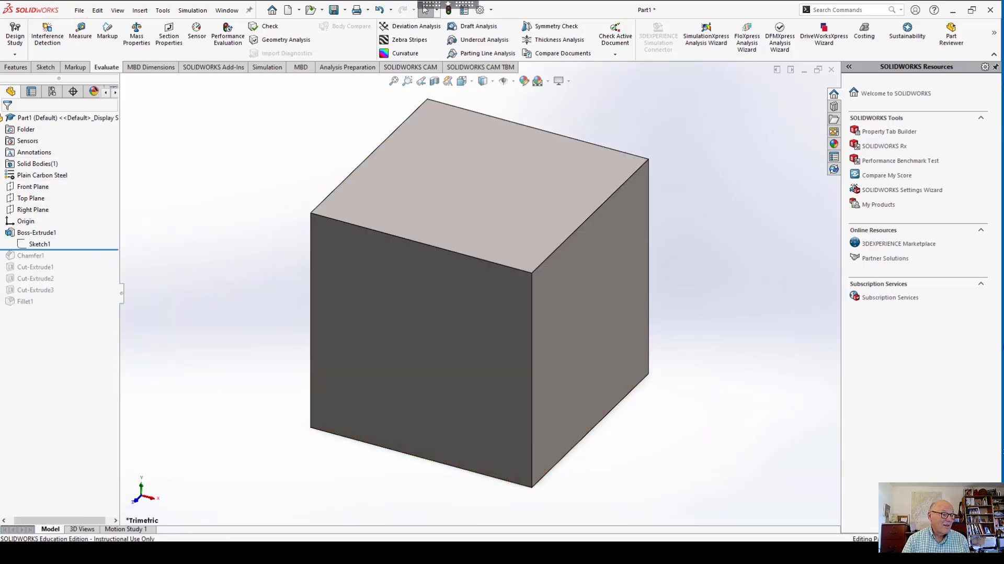
left_click_drag(59, 250, 59, 307)
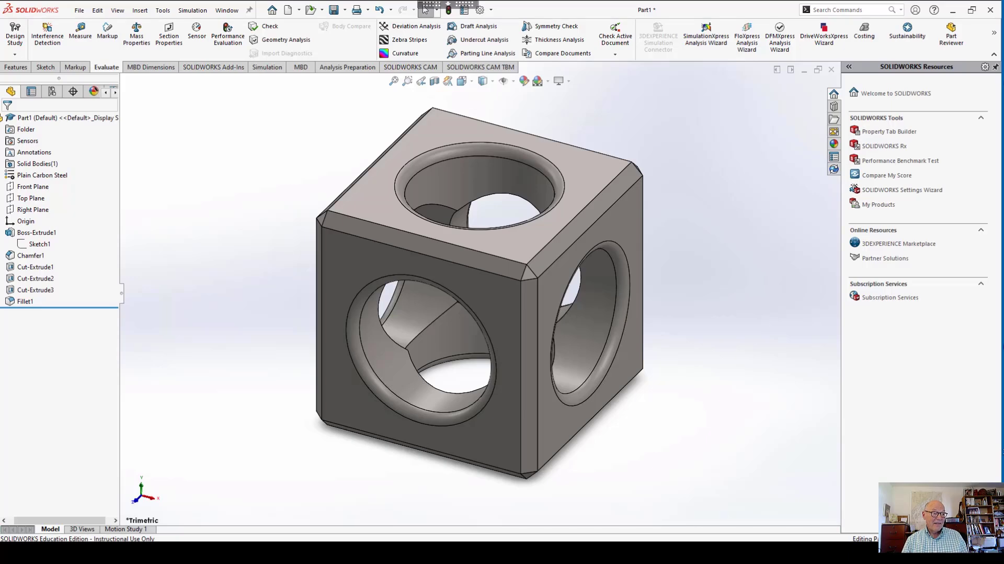
Evaluate the mass properties of the complete steel part with its chamfers, cuts and fillets.
left_click(137, 32)
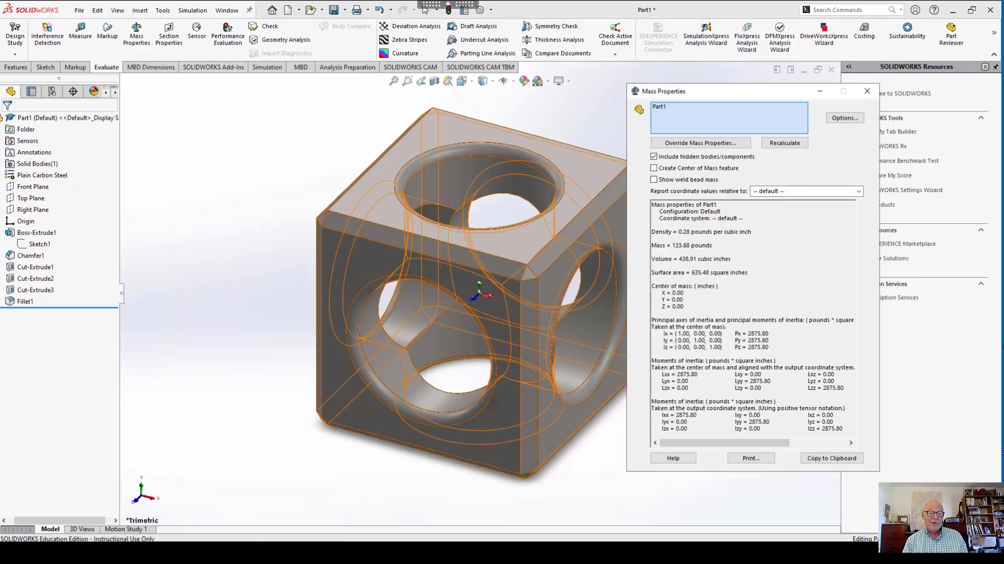
left_click(867, 90)
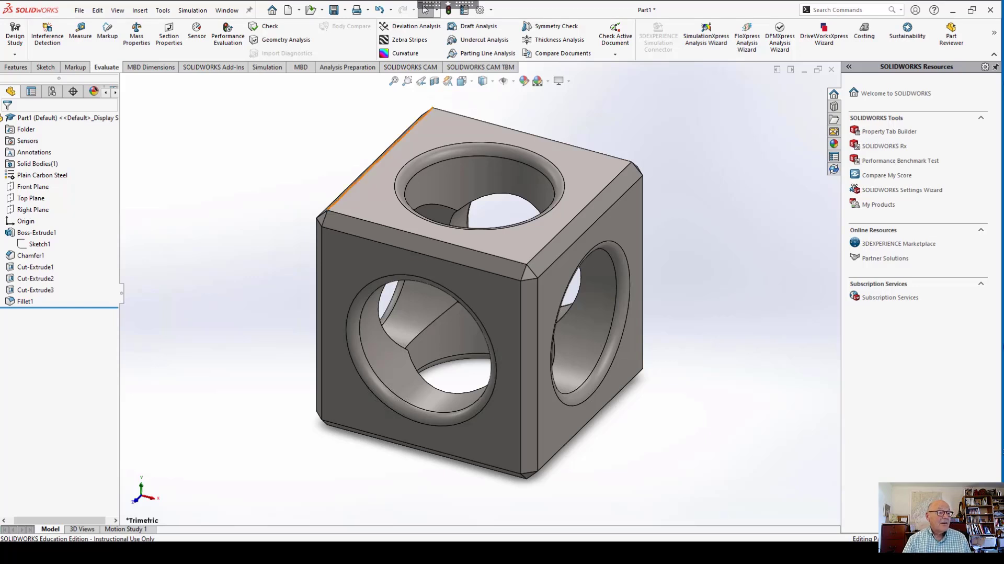
Create a new part document and set its unit system to inches.
left_click(79, 10)
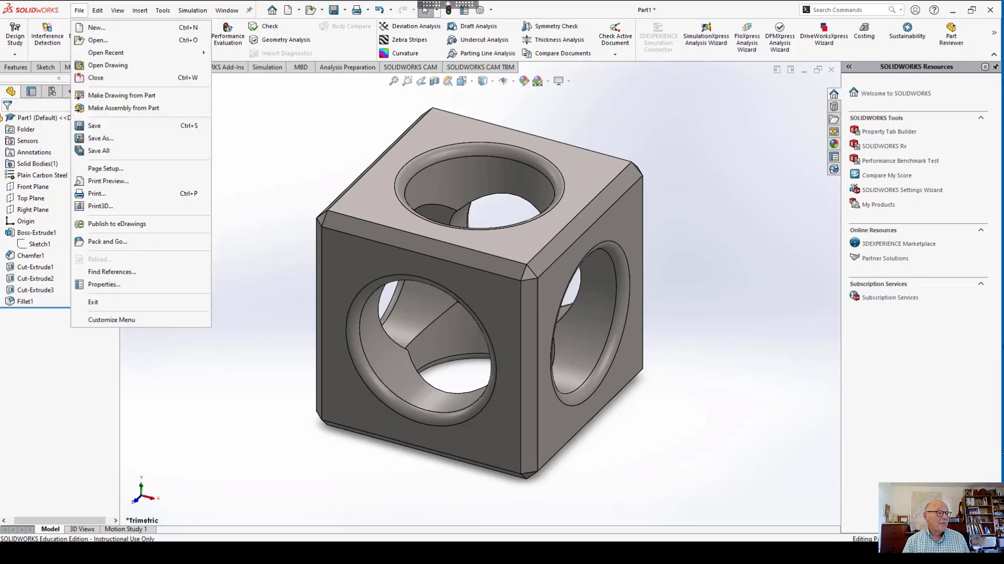
left_click(105, 27)
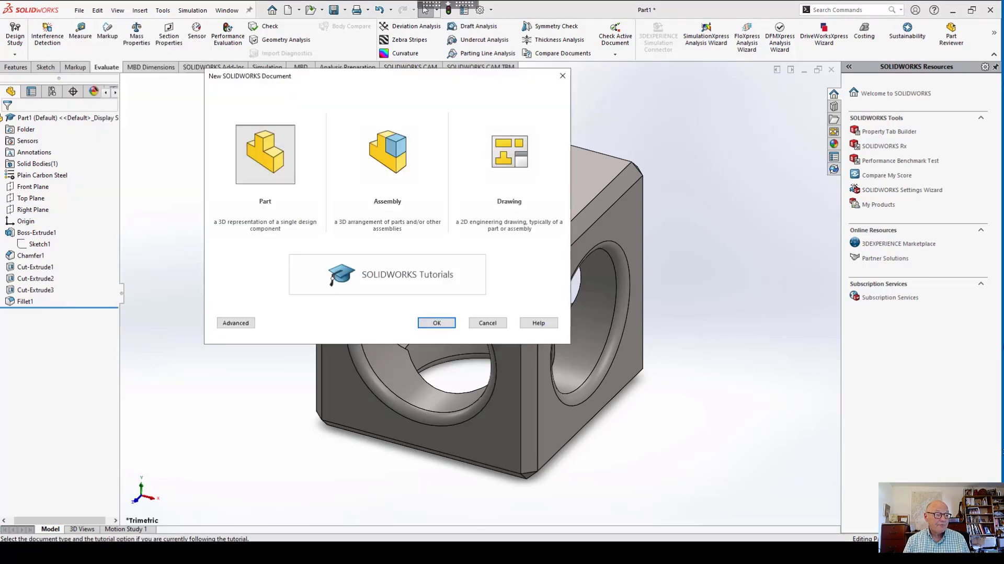
key("Return")
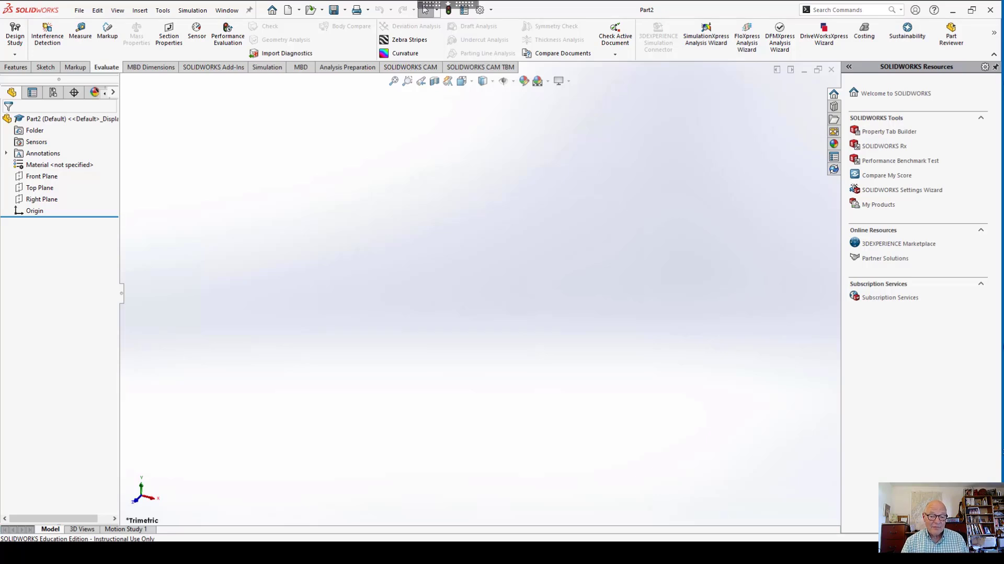
left_click(964, 538)
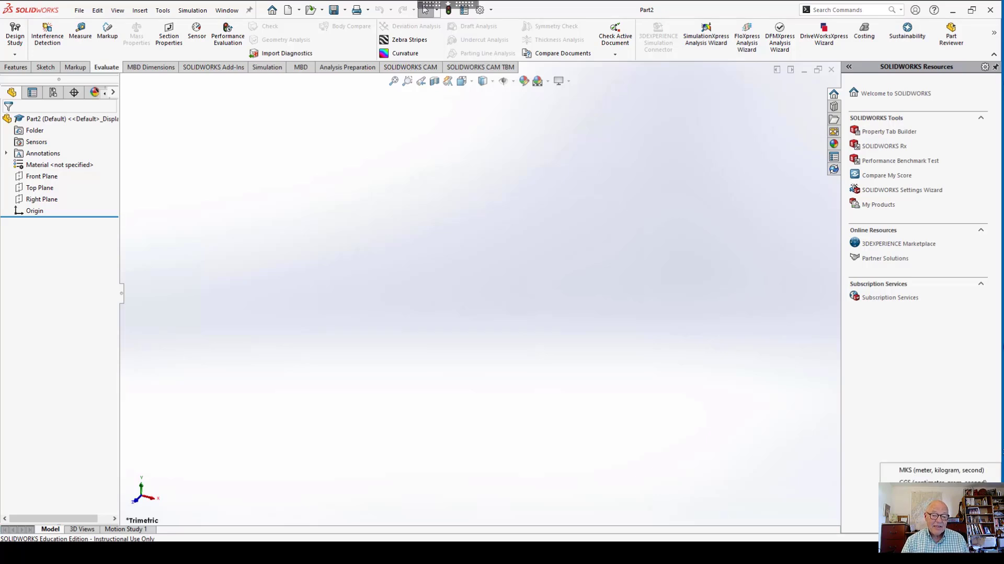
left_click(941, 495)
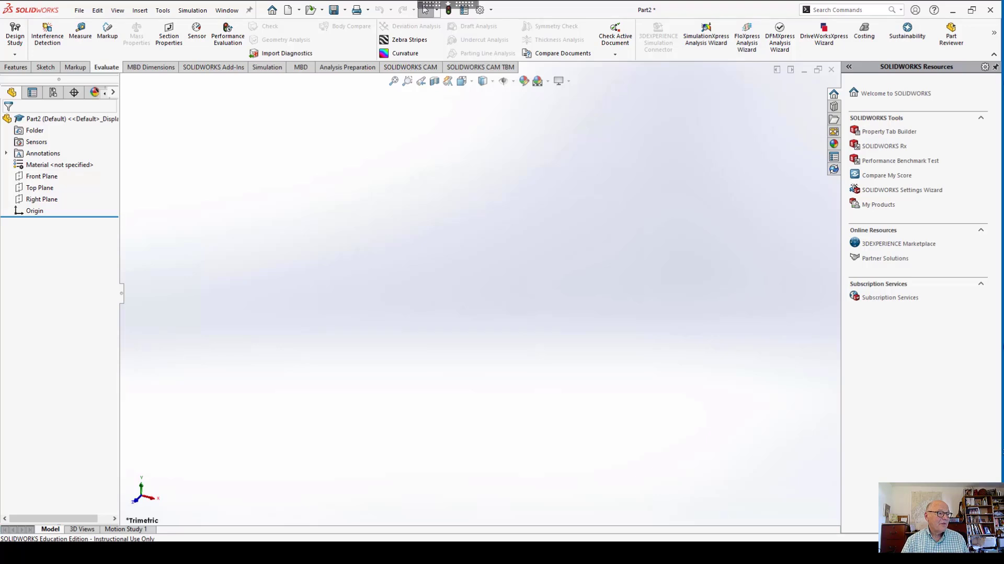
Start a new sketch on the Front Plane.
left_click(16, 67)
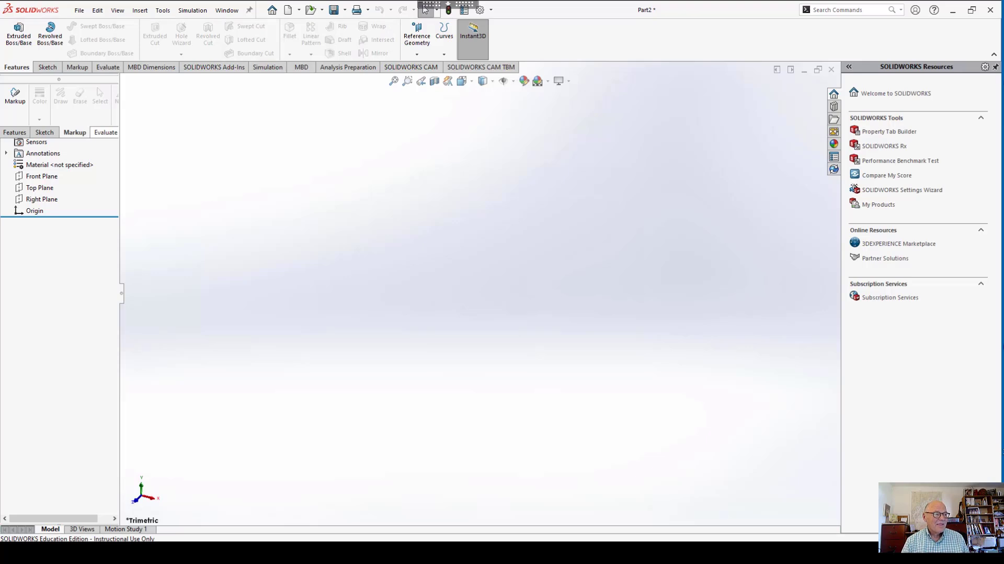
left_click(47, 67)
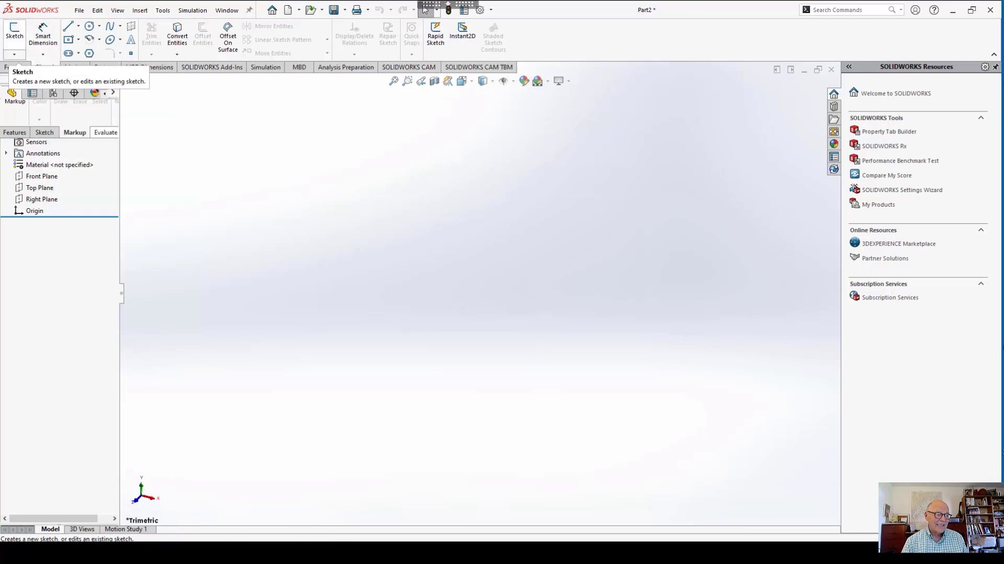
left_click(14, 31)
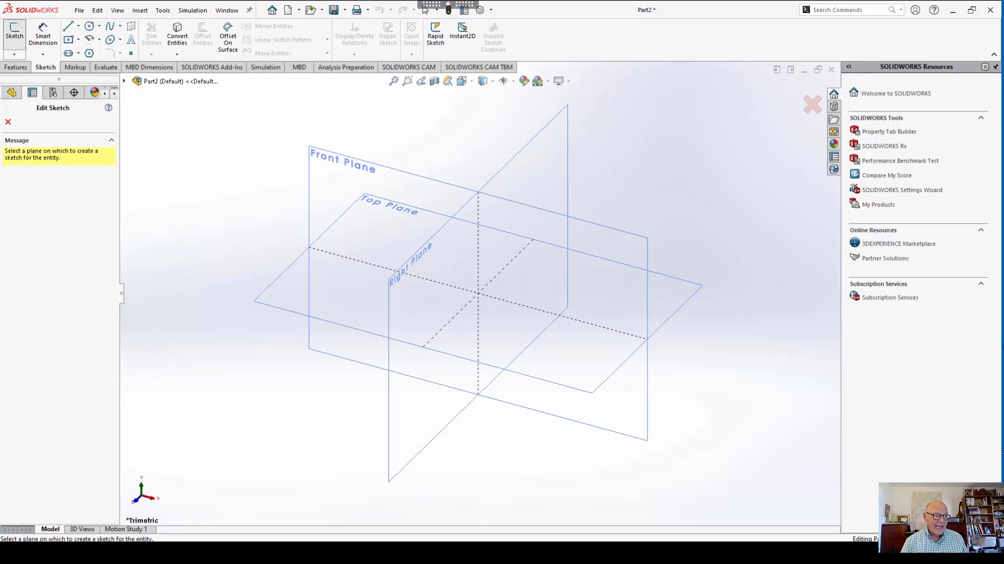
left_click(363, 189)
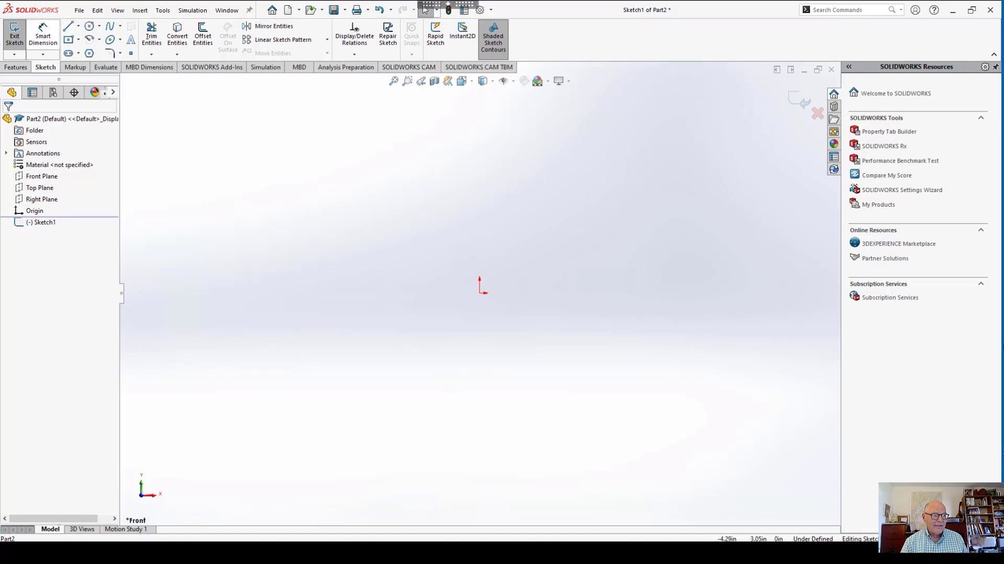
Sketch a horizontal centerline about 5.78 in long that passes through the origin.
left_click(79, 26)
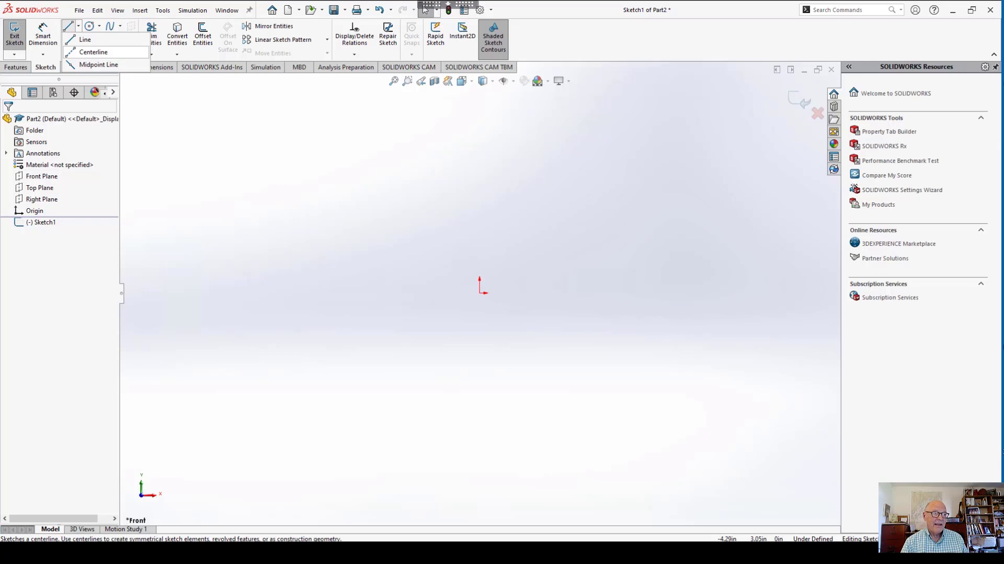
left_click(93, 52)
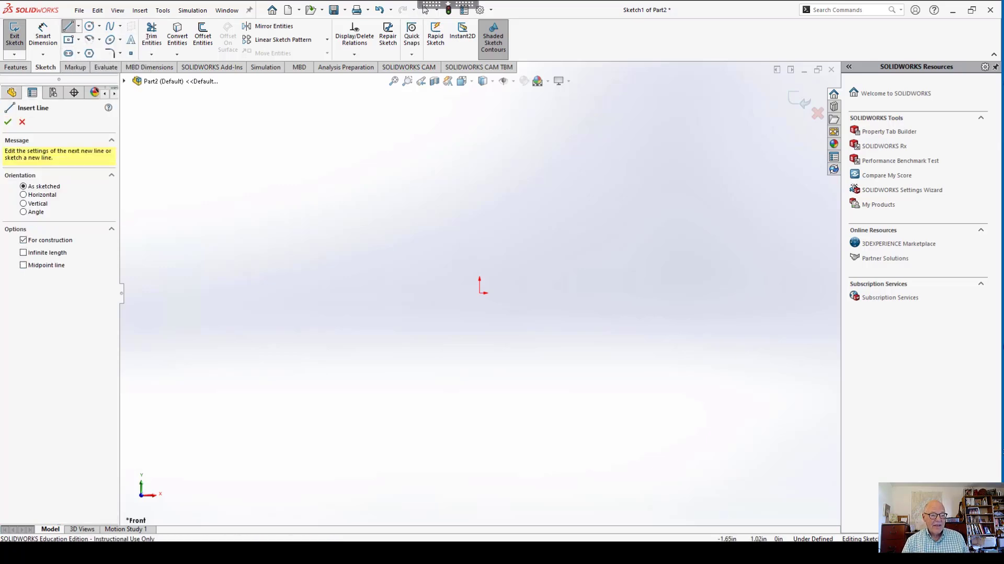
left_click(480, 293)
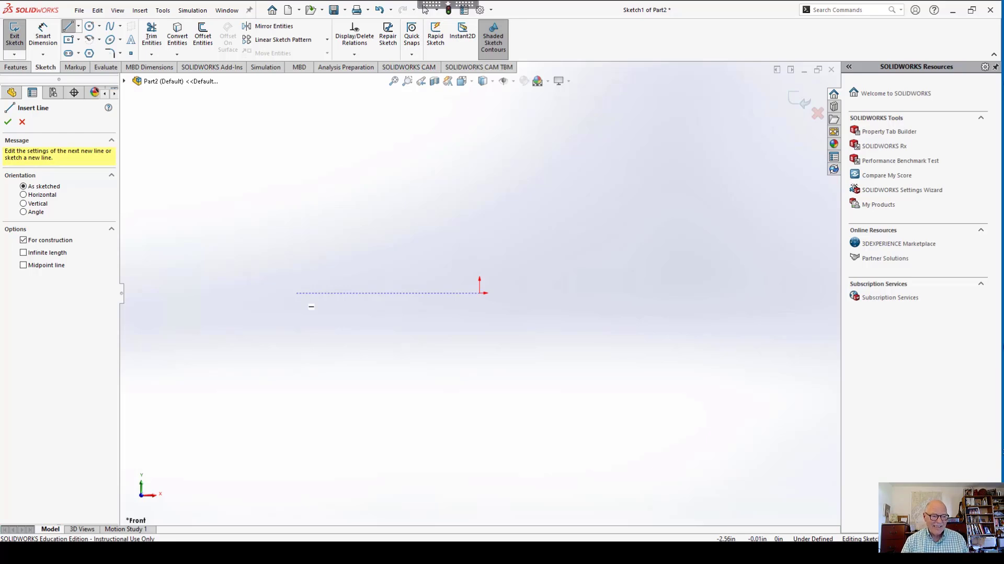
left_click(297, 293)
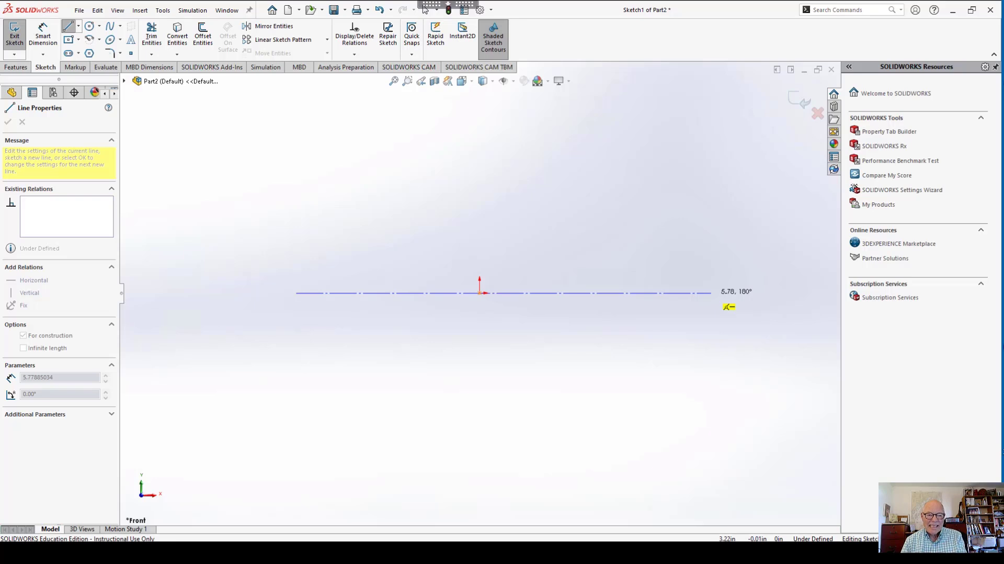
left_click(711, 293)
key("Escape")
key("Escape")
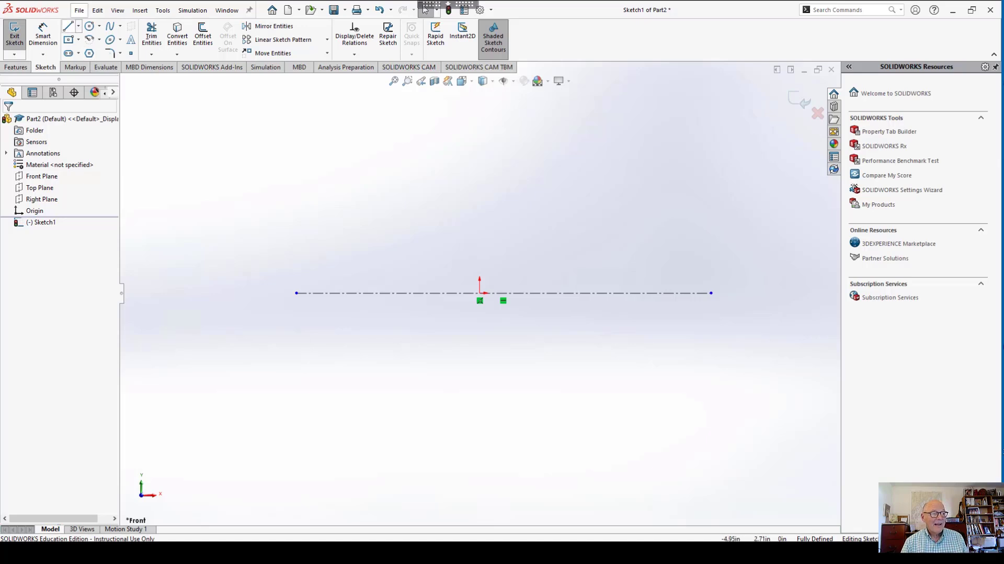
Sketch four connected straight lines above the centerline, running up, across the top and down at the far end of the profile.
left_click(68, 26)
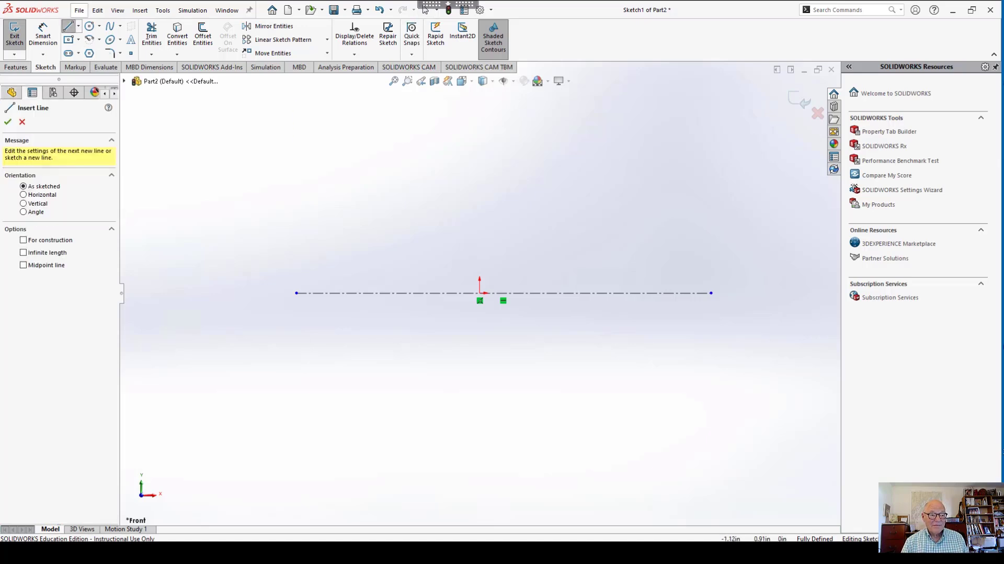
left_click(394, 228)
left_click(426, 157)
left_click(545, 143)
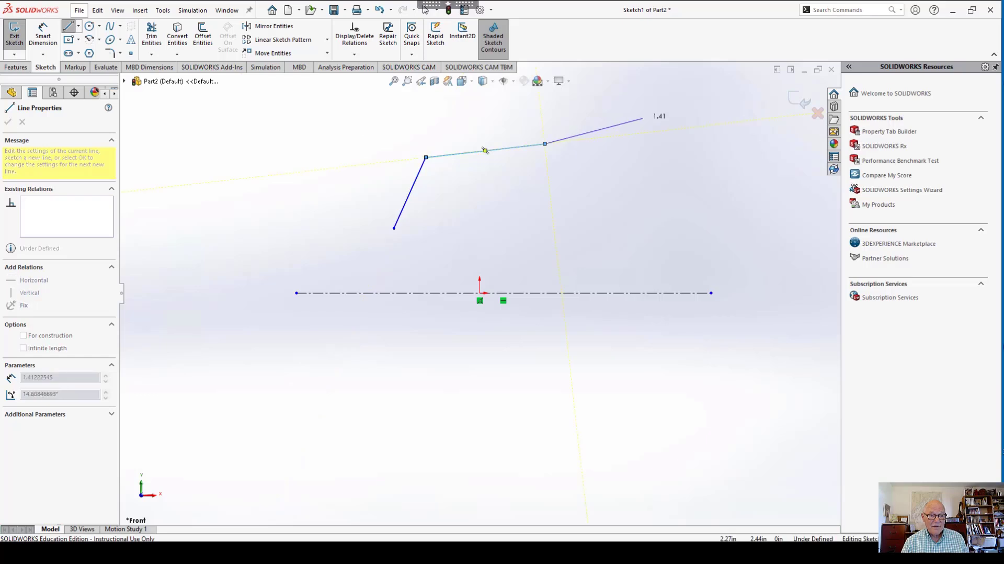
left_click(642, 119)
left_click(661, 188)
Continue the profile chain with a tangent arc of about 0.42 in radius and a smaller, oppositely curved arc below it.
key("a")
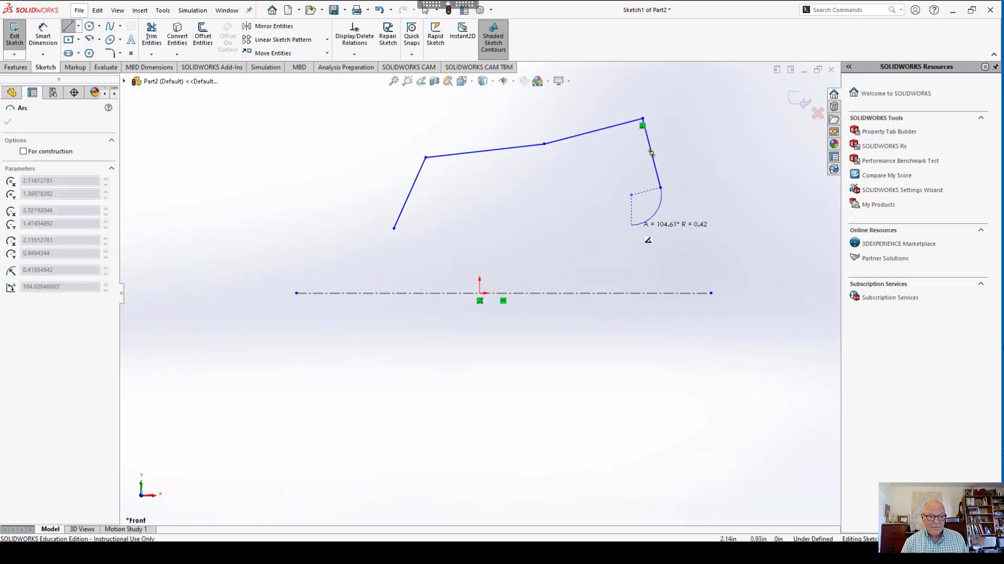
left_click(631, 225)
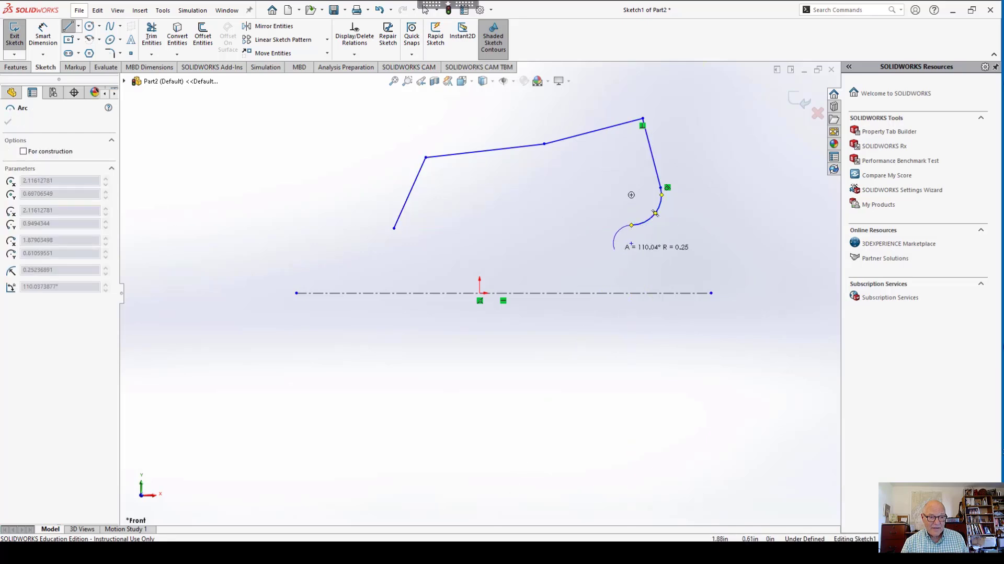
left_click(610, 255)
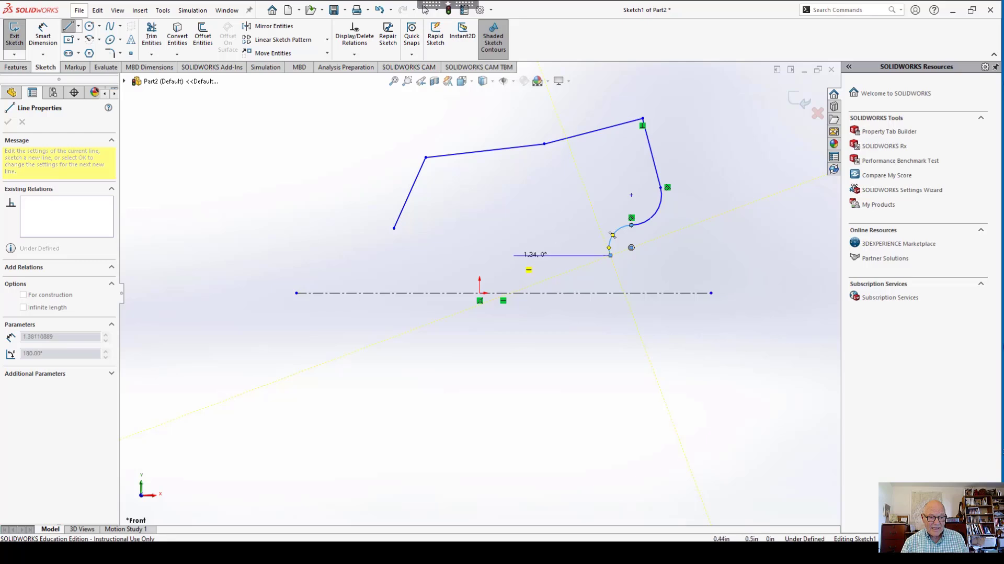
Close the profile with six straight lines along its underside, forming an open notch above the origin, and end the line chain.
left_click(541, 248)
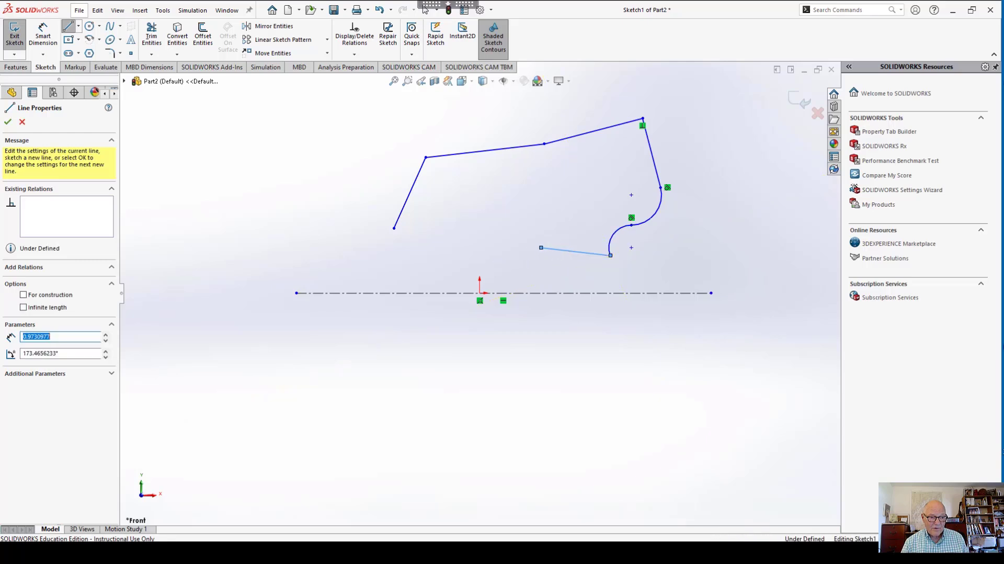
left_click(549, 179)
left_click(486, 184)
left_click(485, 235)
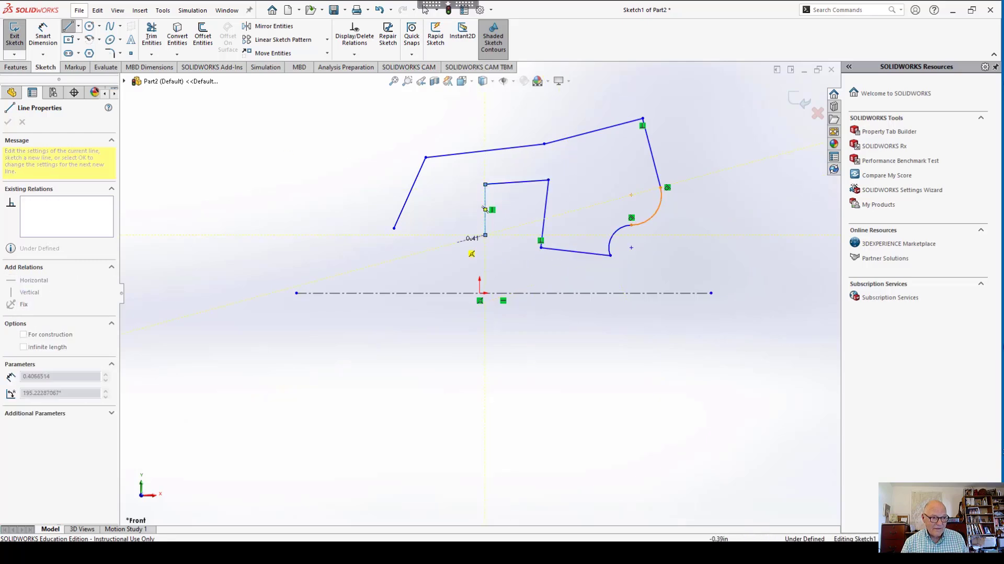
left_click(438, 247)
left_click(394, 228)
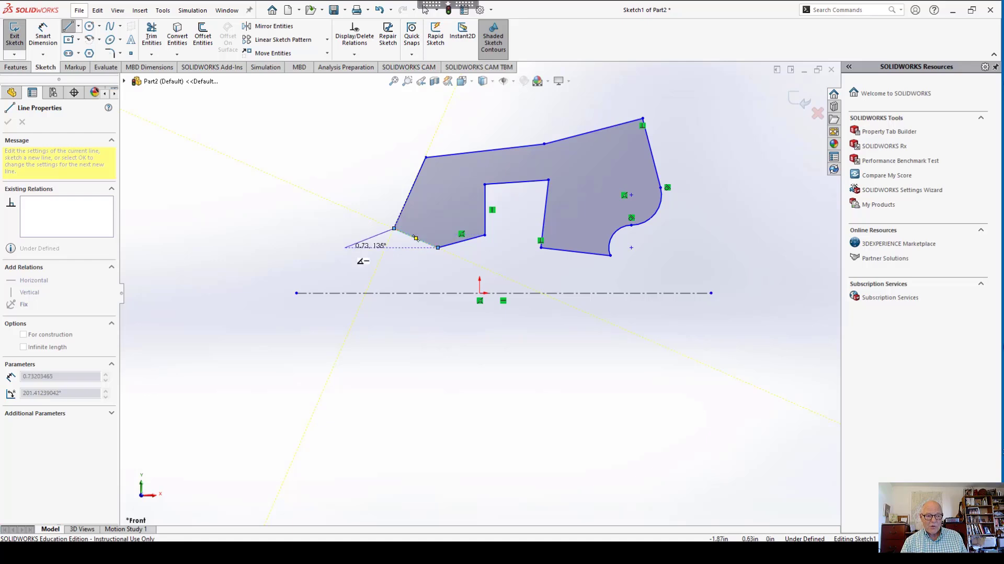
key("Escape")
key("Escape")
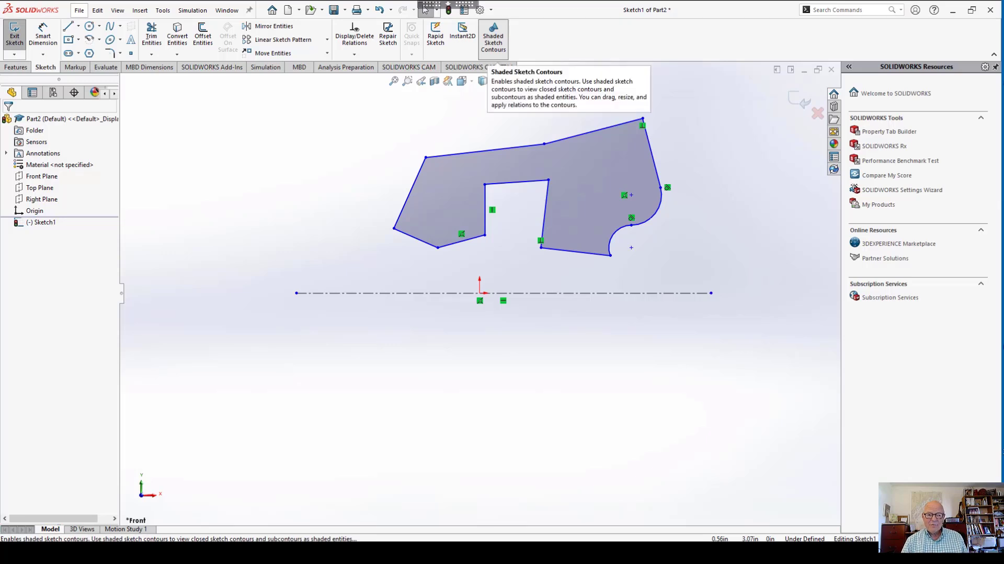
Turn the shaded sketch contours off and back on.
left_click(493, 39)
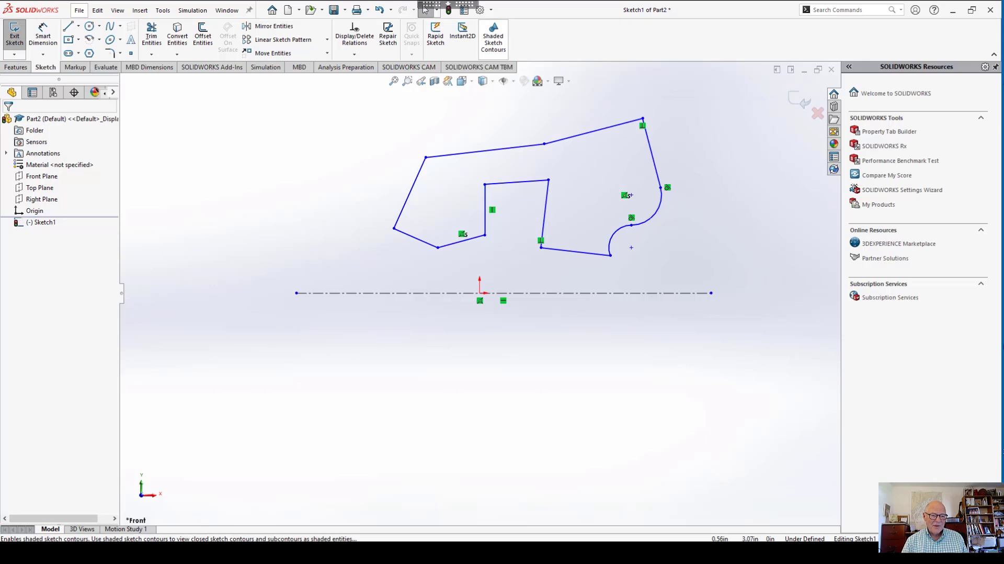
left_click(493, 39)
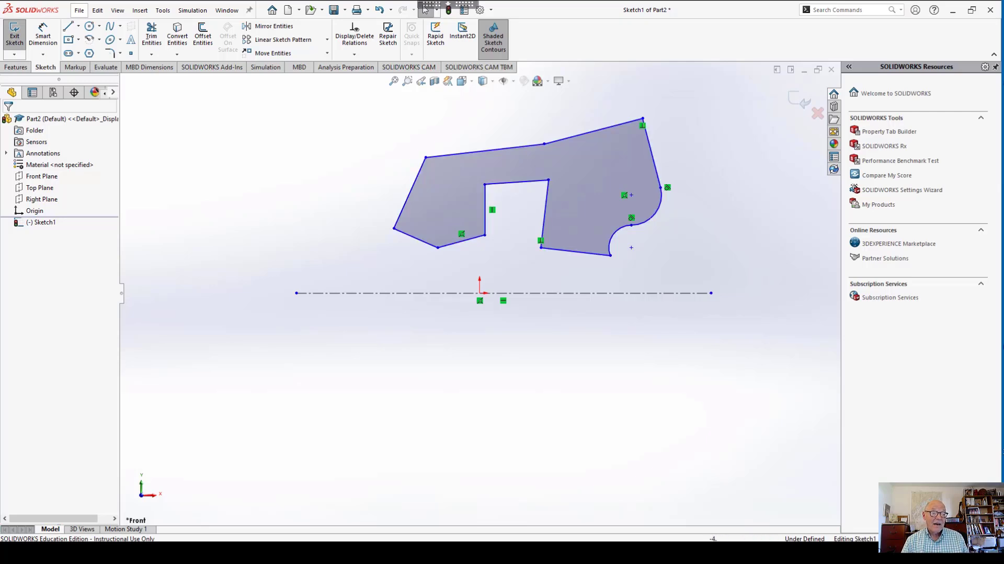
Revolve the closed profile 360 degrees around the horizontal centerline as a solid boss.
left_click(16, 67)
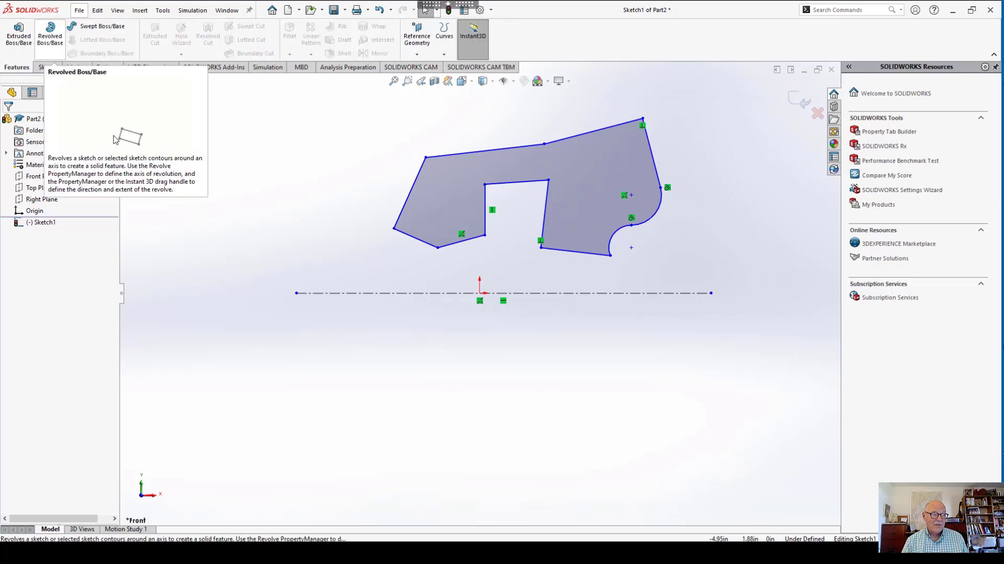
left_click(50, 40)
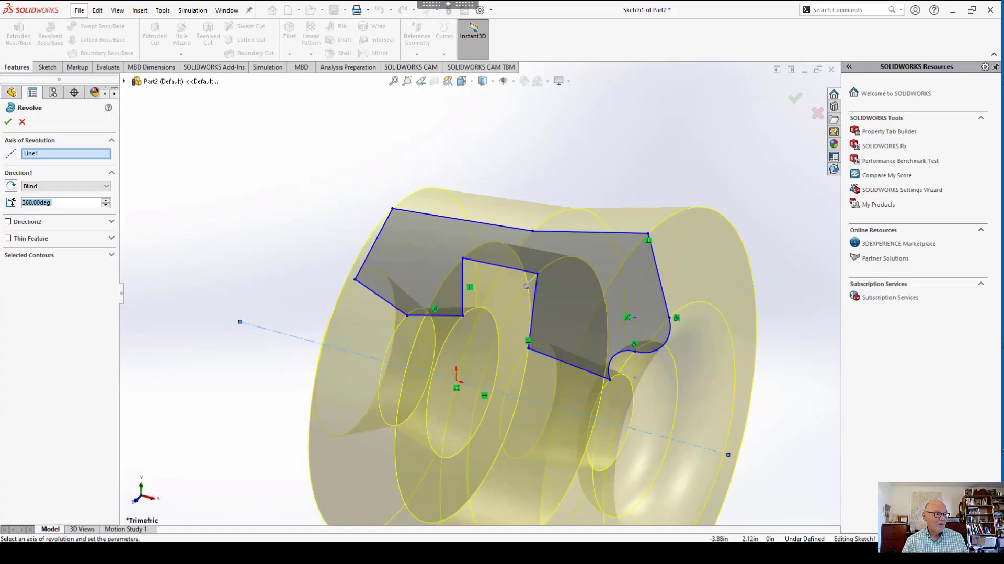
key("Return")
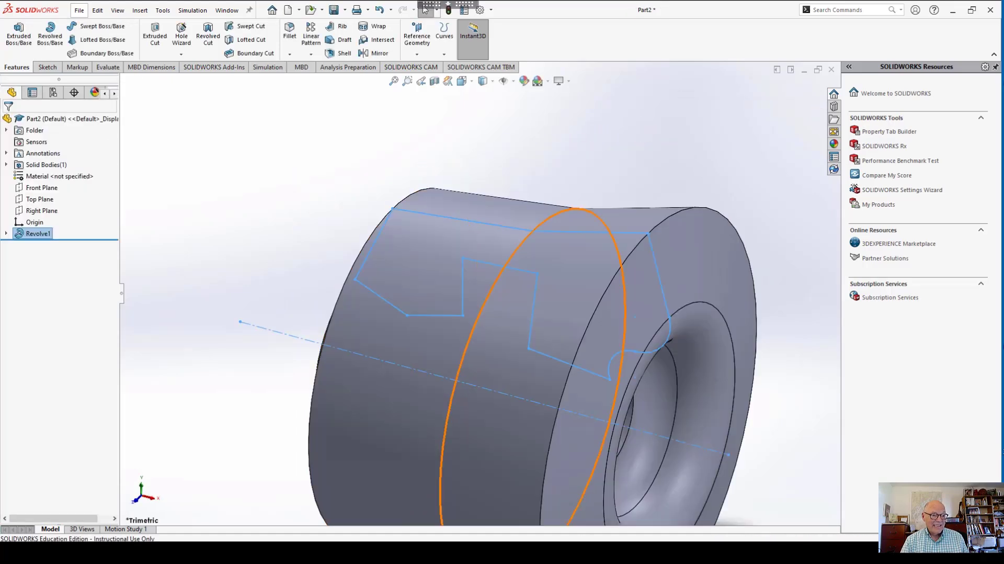
Cut the revolved part open with a planar section view on the Front Plane at zero offset.
scroll(481, 299, "up", 3)
key("Escape")
mouse_move(523, 314)
middle_mouse_down()
mouse_move(353, 315)
mouse_move(559, 320)
mouse_move(591, 332)
mouse_move(460, 319)
middle_mouse_up()
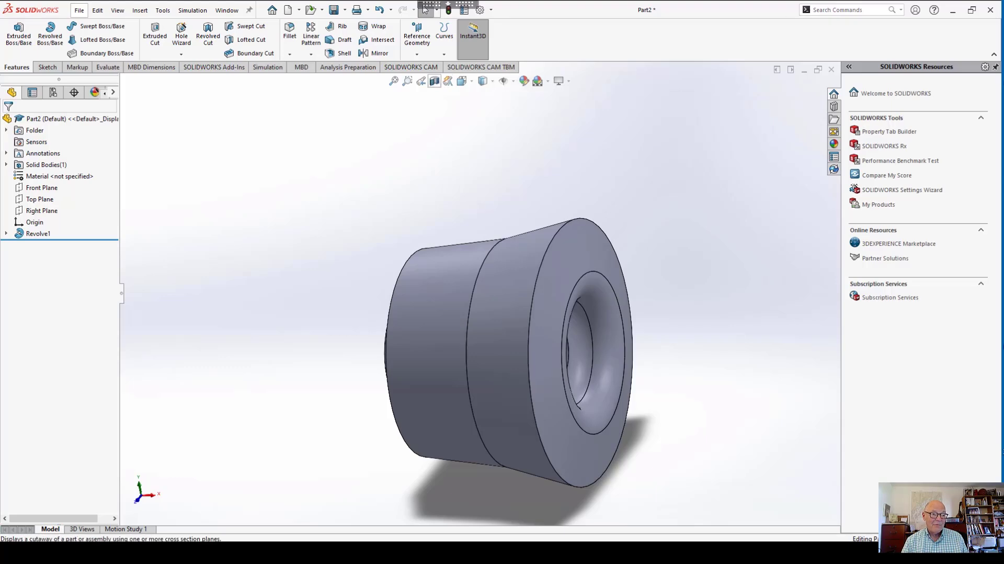
left_click(434, 81)
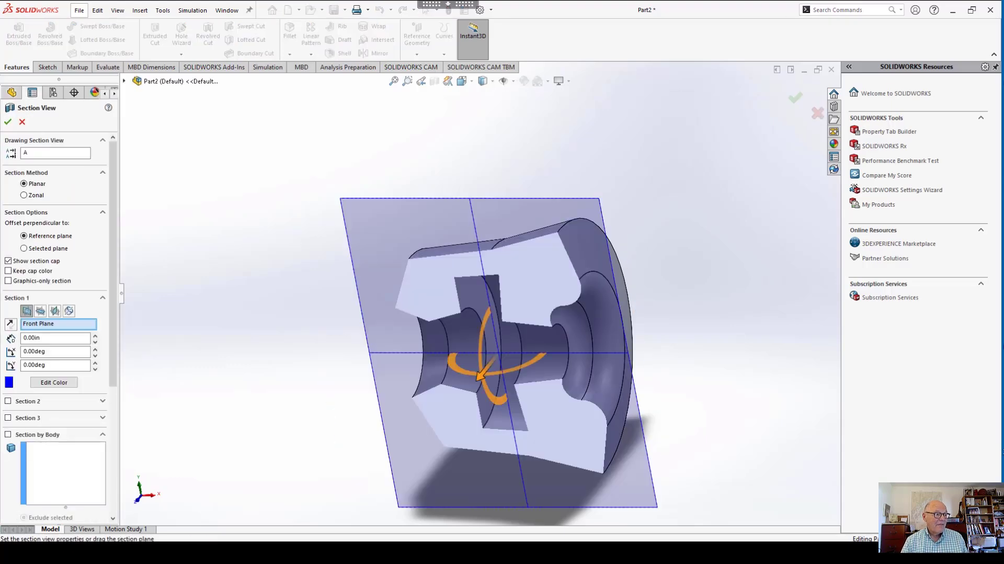
left_click(8, 122)
Examine the sectioned part in the Front view and check its upper cut face.
key("space")
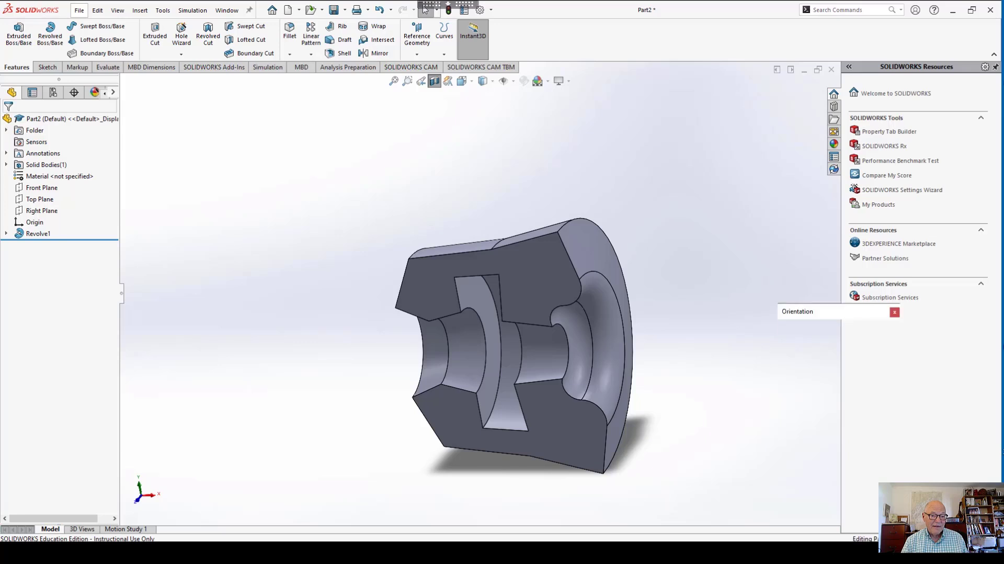
left_click(800, 358)
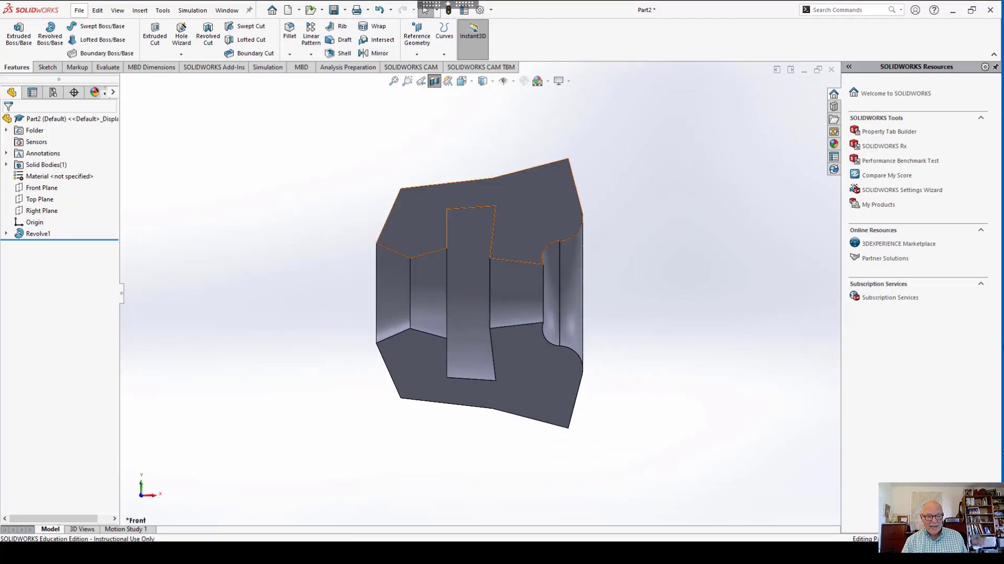
left_click(425, 219)
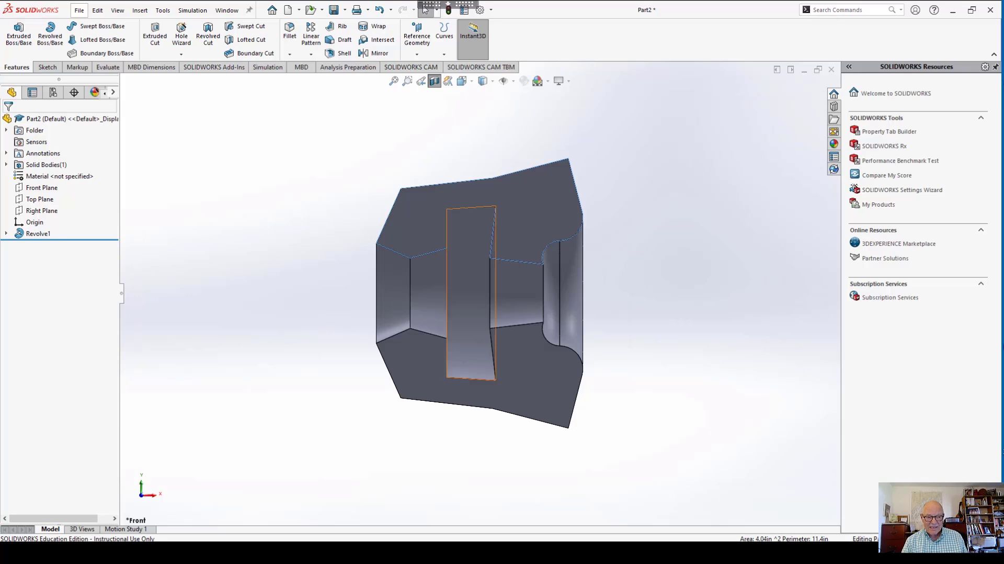
key("Escape")
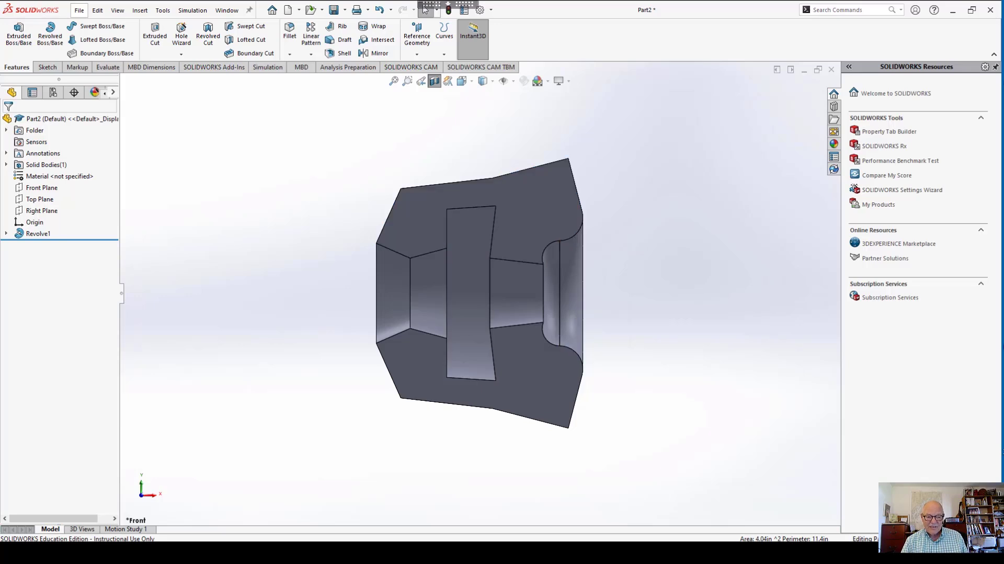
Switch to the slide PDF in Adobe Acrobat and go to the Revolve example on page 40.
key("alt+Tab")
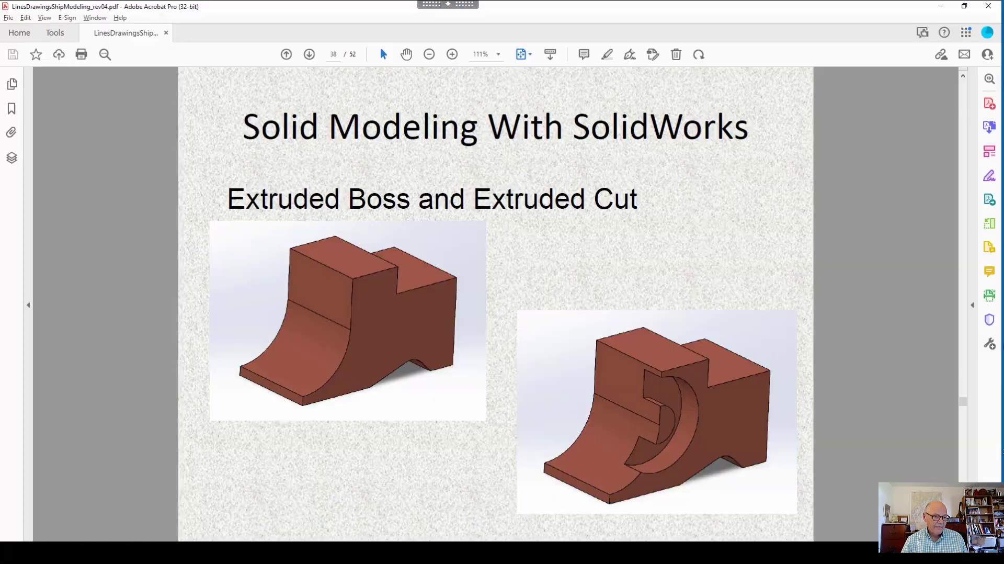
key("Page_Down")
key("Page_Down")
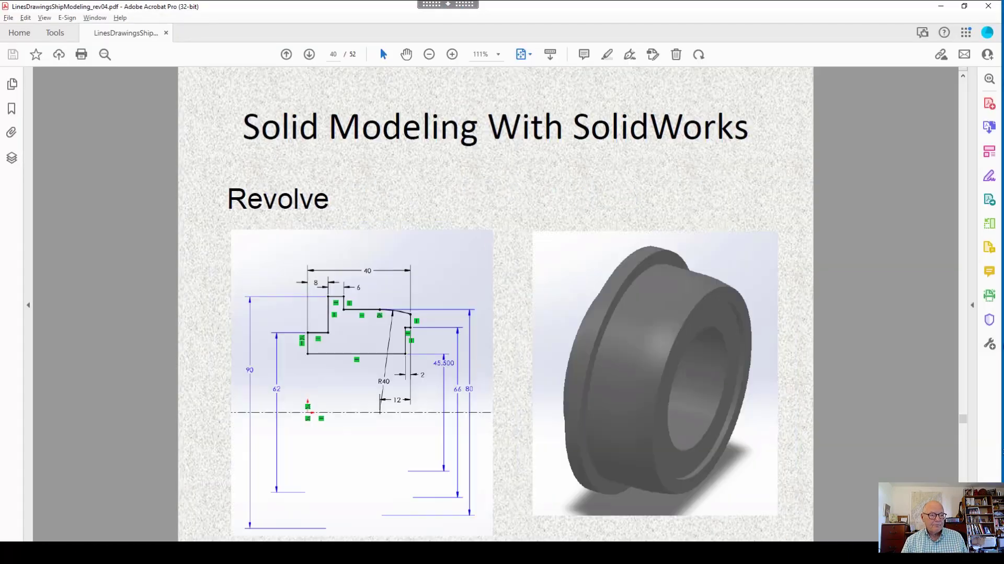
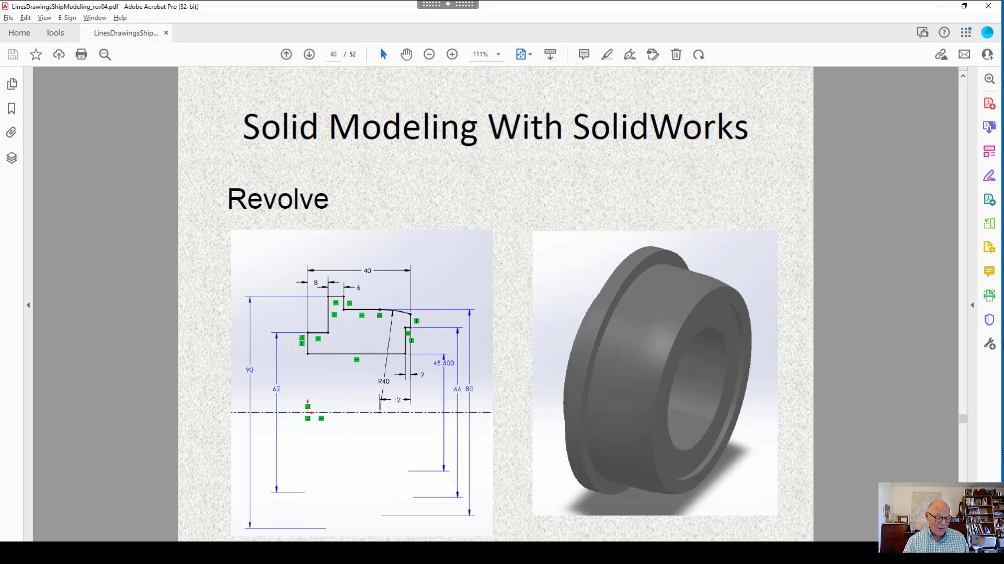
Switch back to SOLIDWORKS and examine the sectioned interior from an angle.
key("alt+Tab")
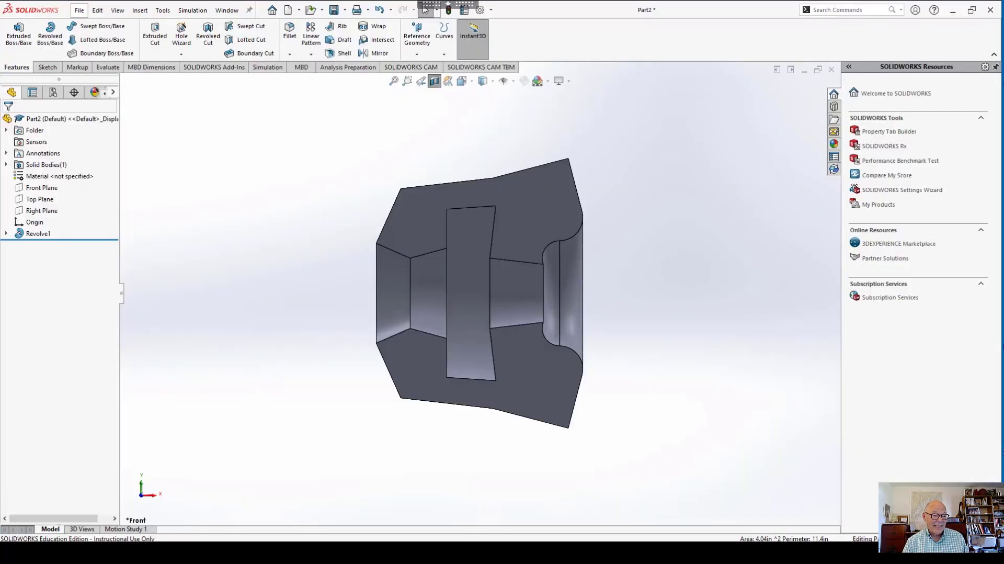
middle_click_drag(591, 283, 515, 294)
scroll(502, 293, "up", 1)
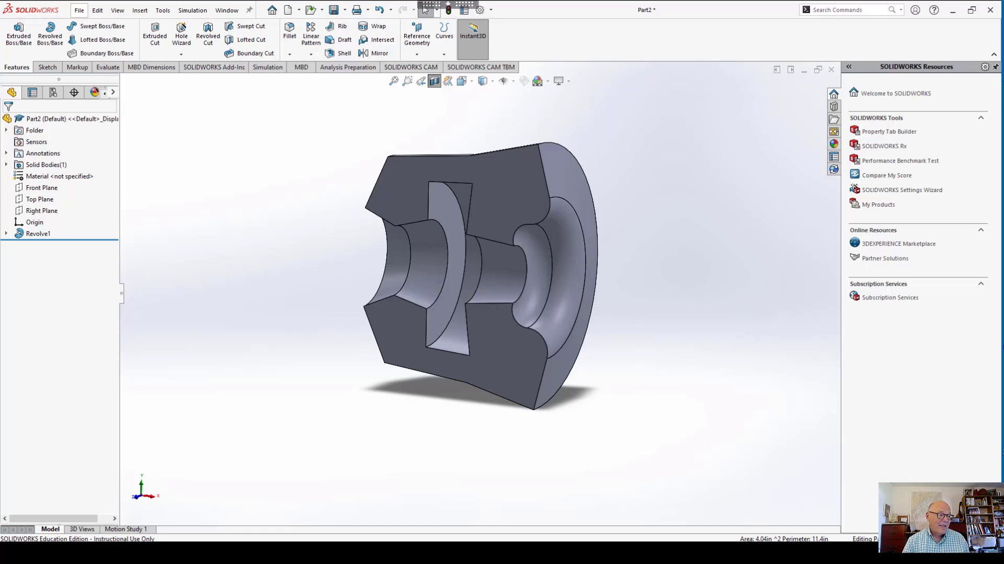
Open the revolve feature's definition, examine its profile and preview from the Front view, and accept it.
left_click(37, 233)
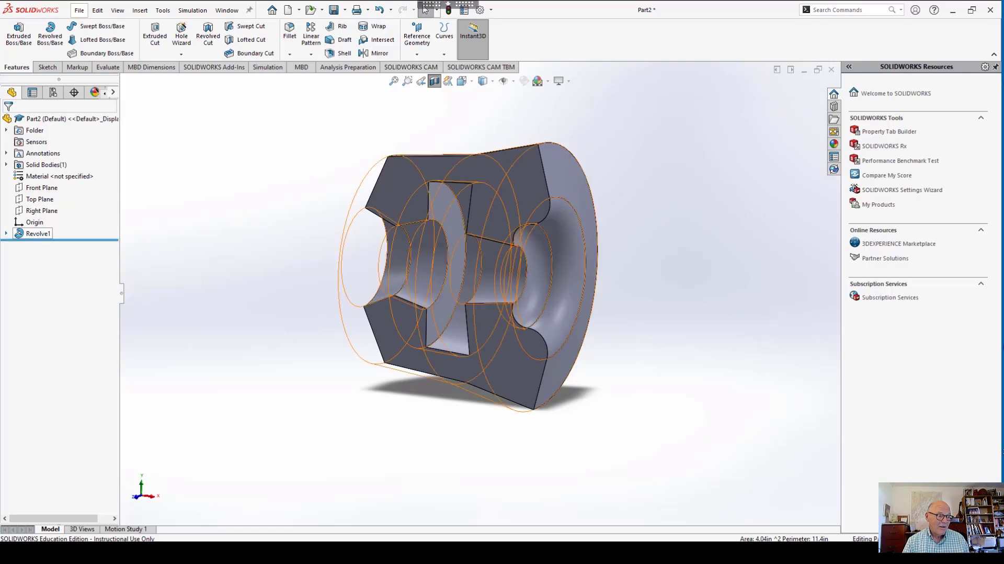
right_click(34, 234)
left_click(45, 201)
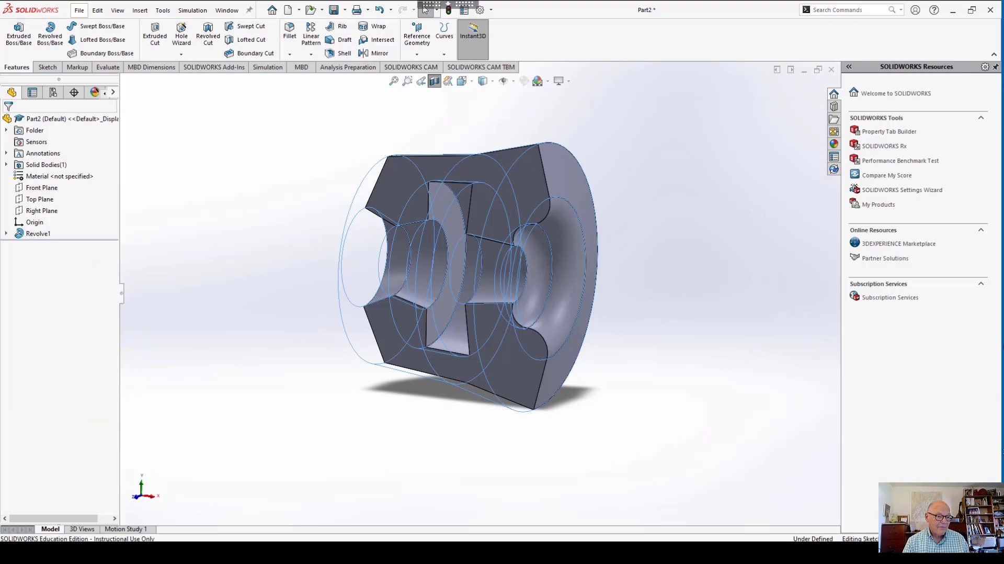
key("space")
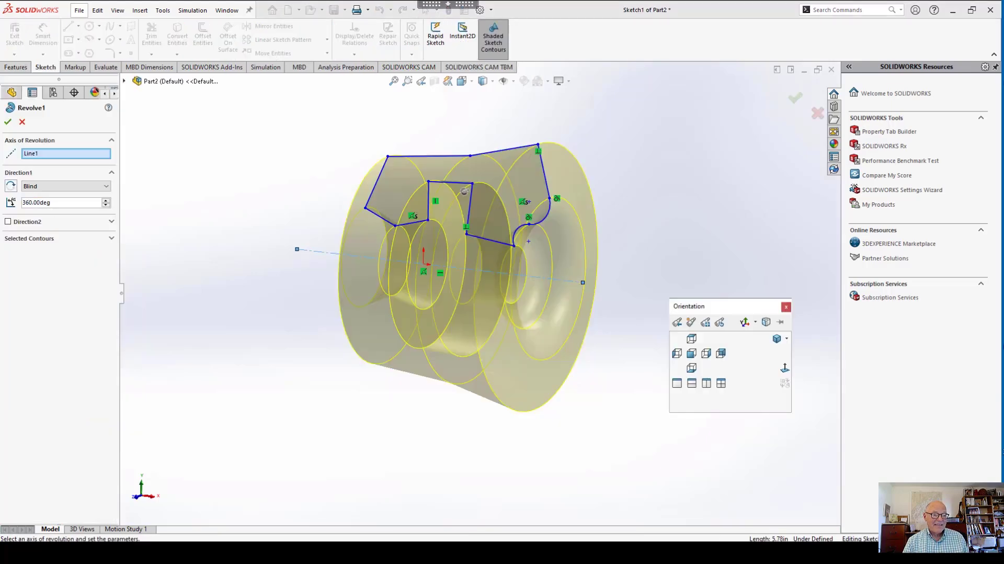
left_click(692, 353)
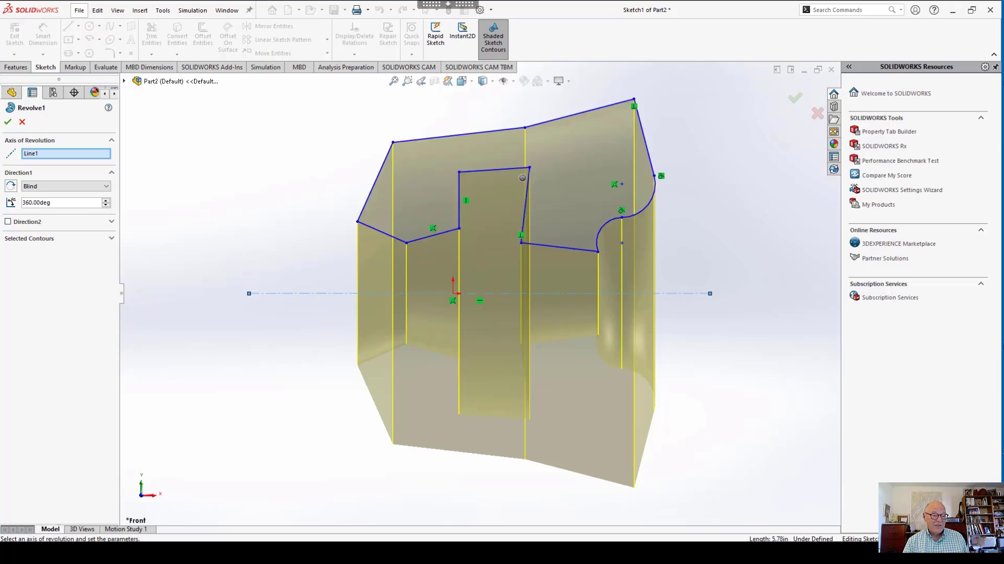
key("Return")
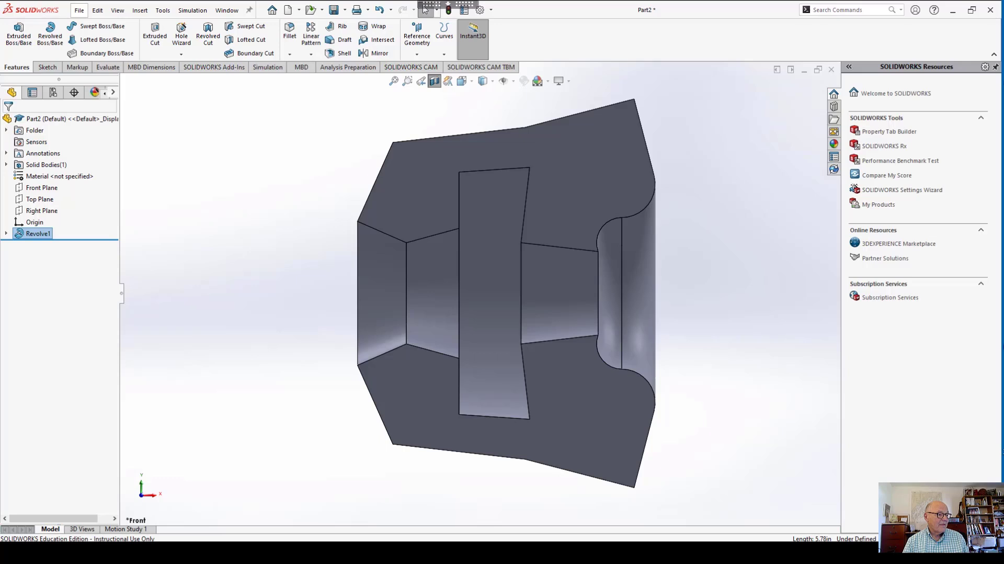
Delete the revolve feature while keeping its profile sketch.
right_click(38, 233)
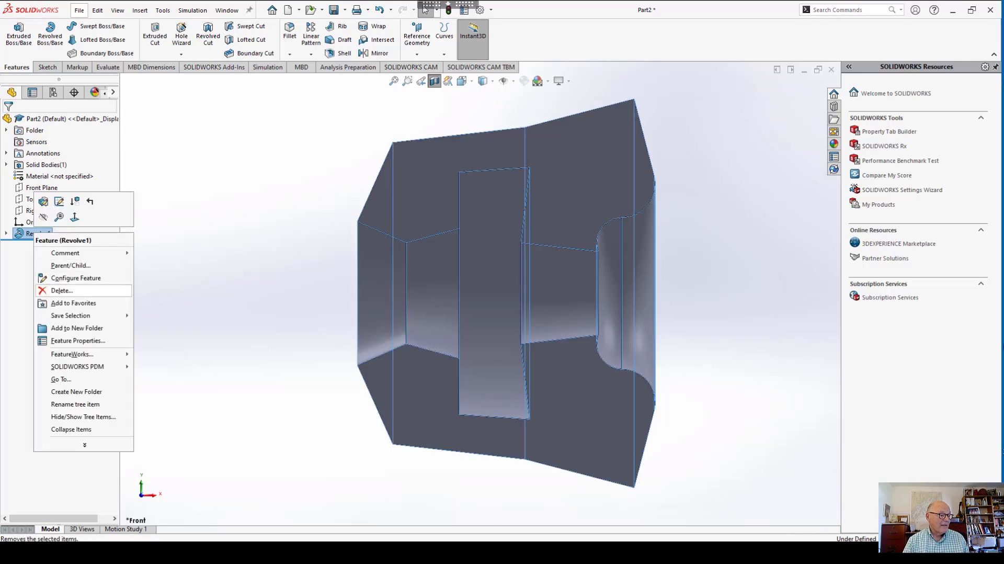
left_click(61, 290)
key("Return")
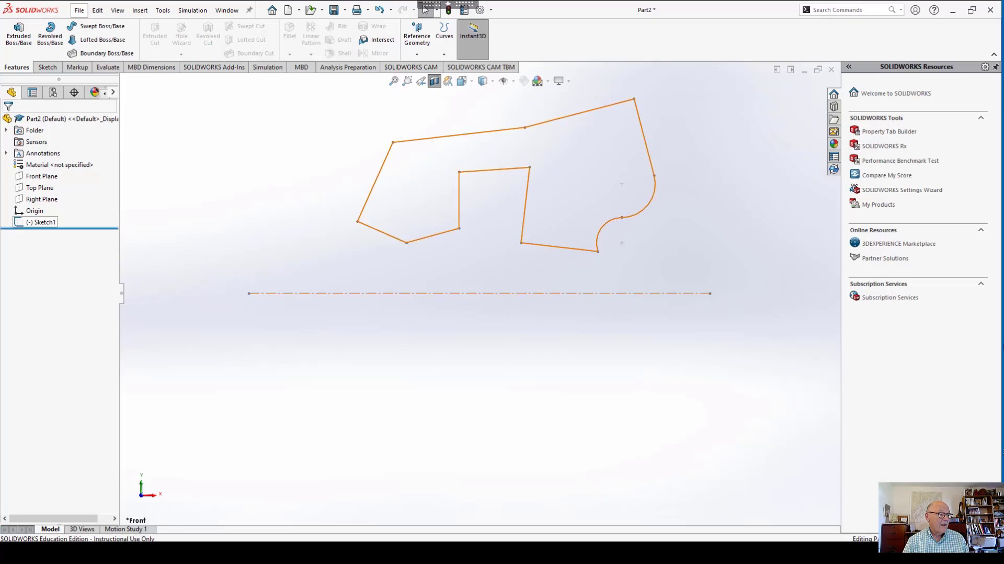
Open the remaining profile sketch for editing.
right_click(40, 227)
key("Escape")
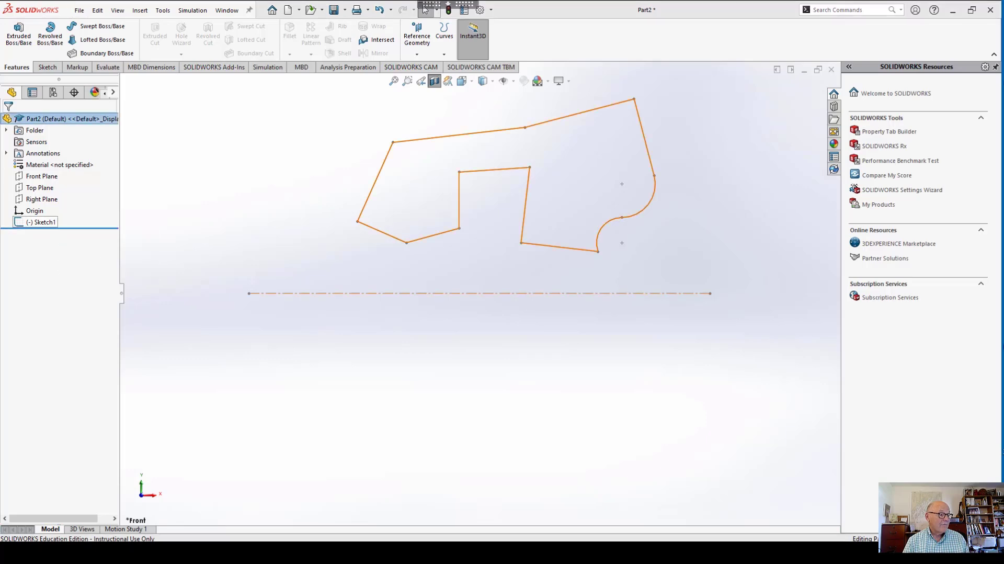
right_click(42, 222)
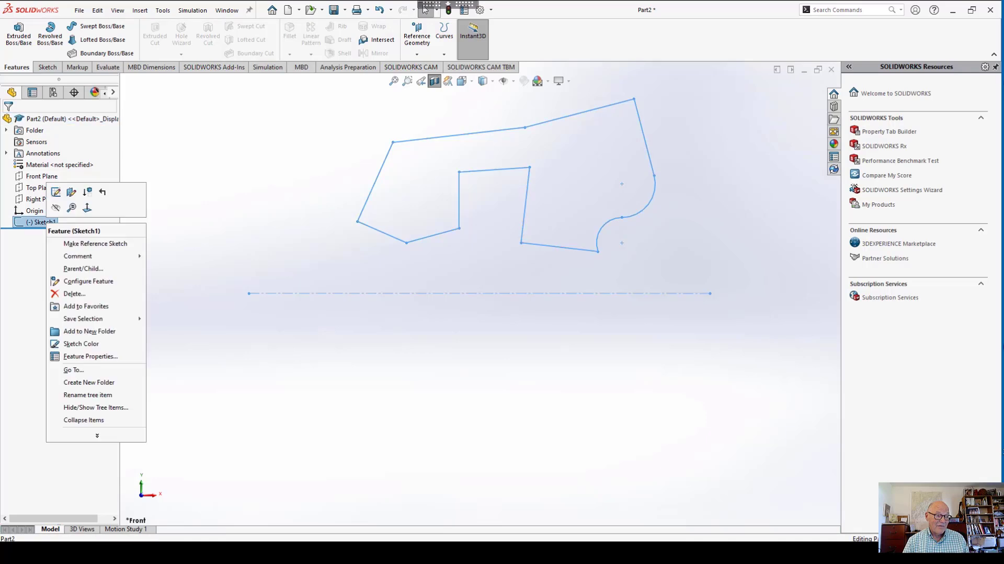
left_click(56, 192)
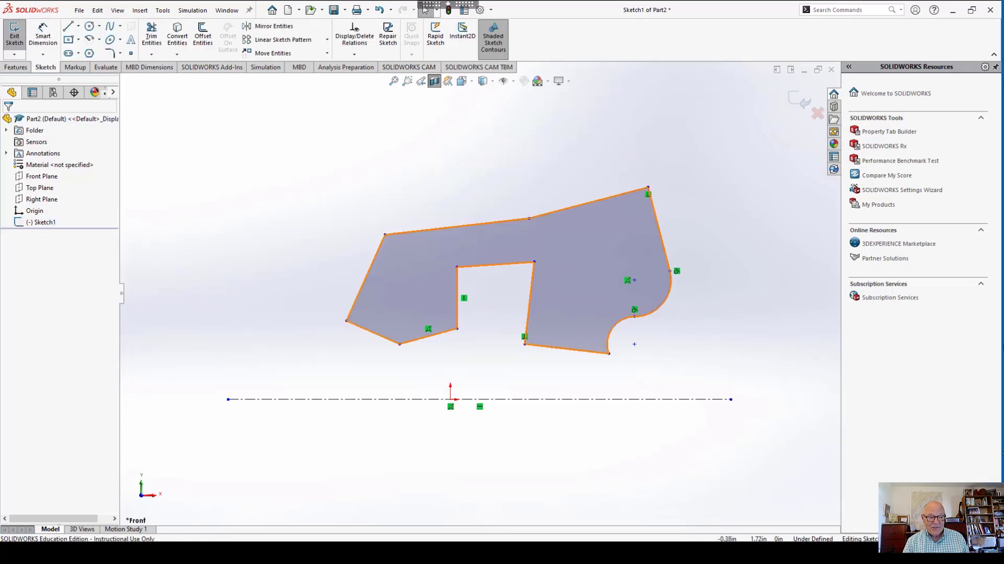
Pull the notch's inner corner beyond the profile's outer edge and try revolving the self-crossing sketch 360 degrees about the centerline.
left_click_drag(457, 267, 463, 212)
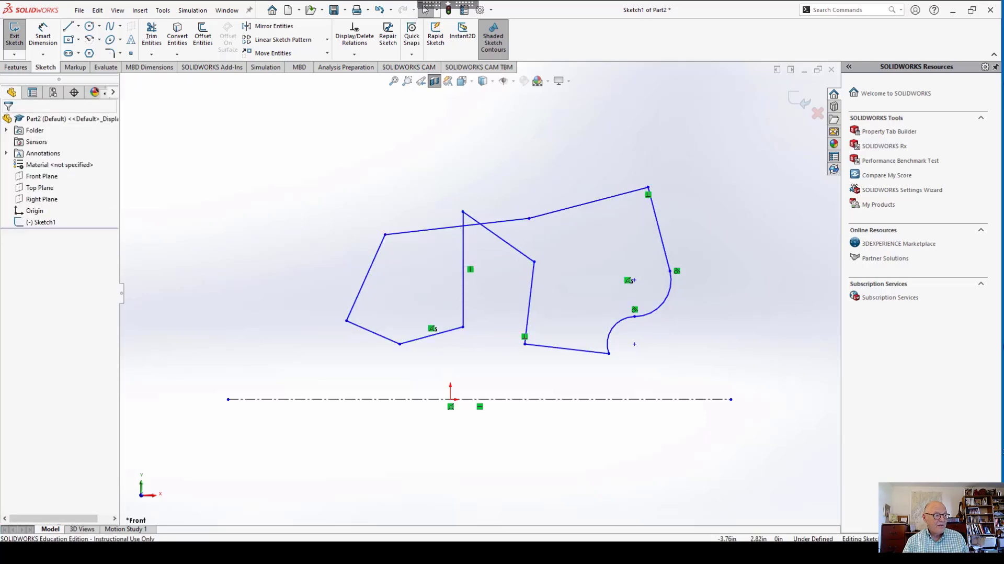
left_click(16, 68)
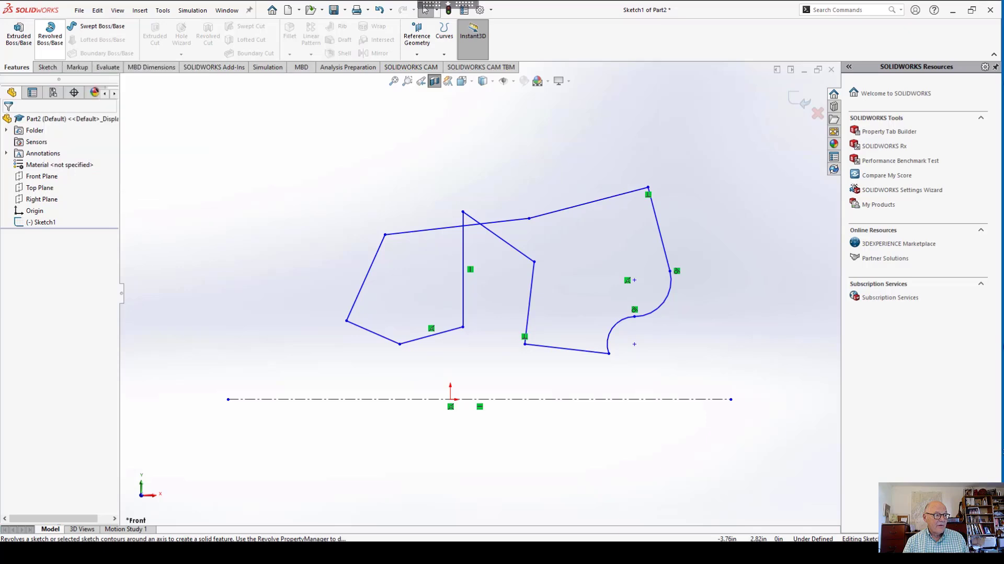
left_click(51, 32)
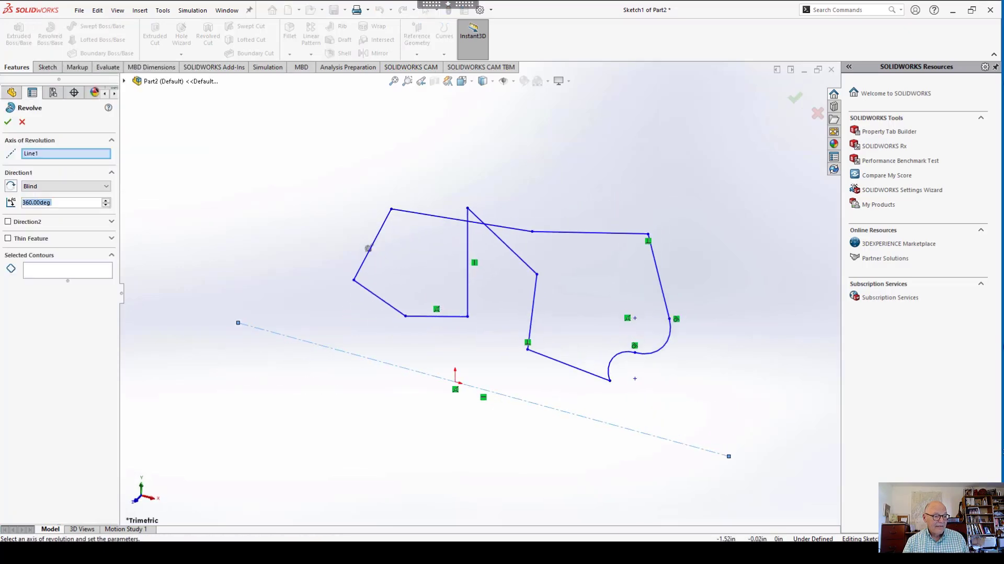
left_click(343, 351)
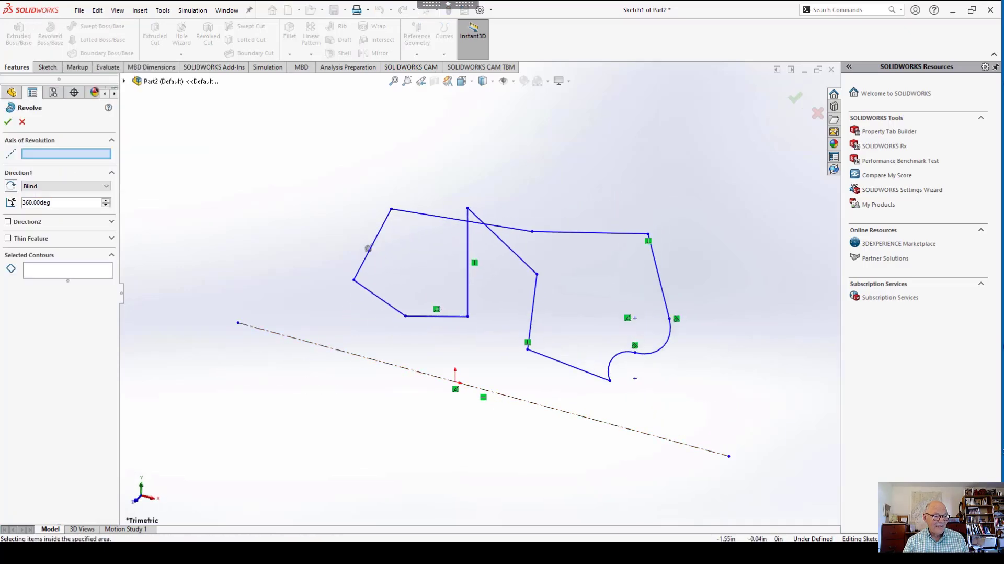
left_click(372, 359)
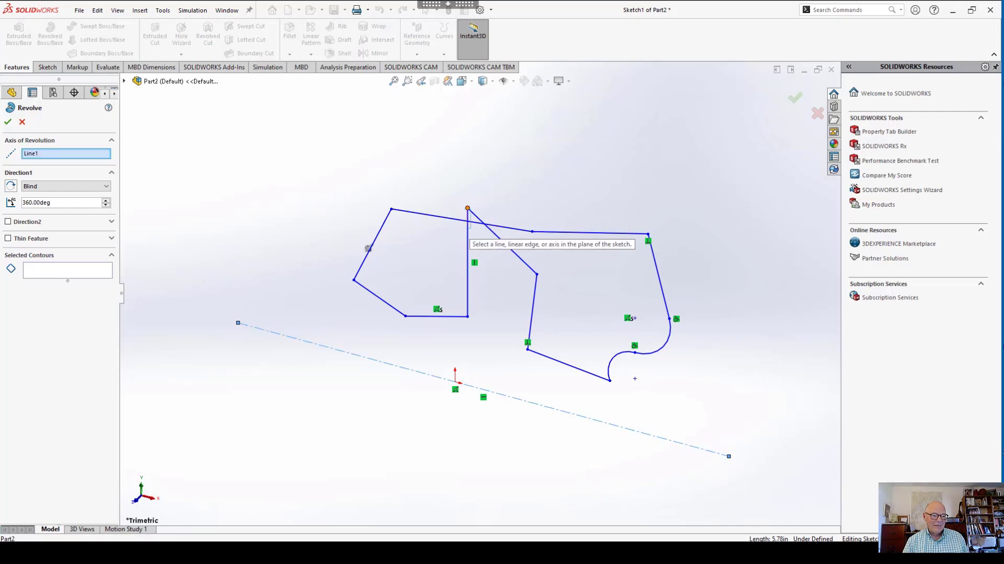
key("Escape")
Pull the same notch corner across to the far side of the centerline and try revolving the profile about that centerline.
mouse_move(468, 207)
left_mouse_down()
mouse_move(480, 400)
mouse_move(484, 389)
mouse_move(455, 430)
mouse_move(455, 415)
left_mouse_up()
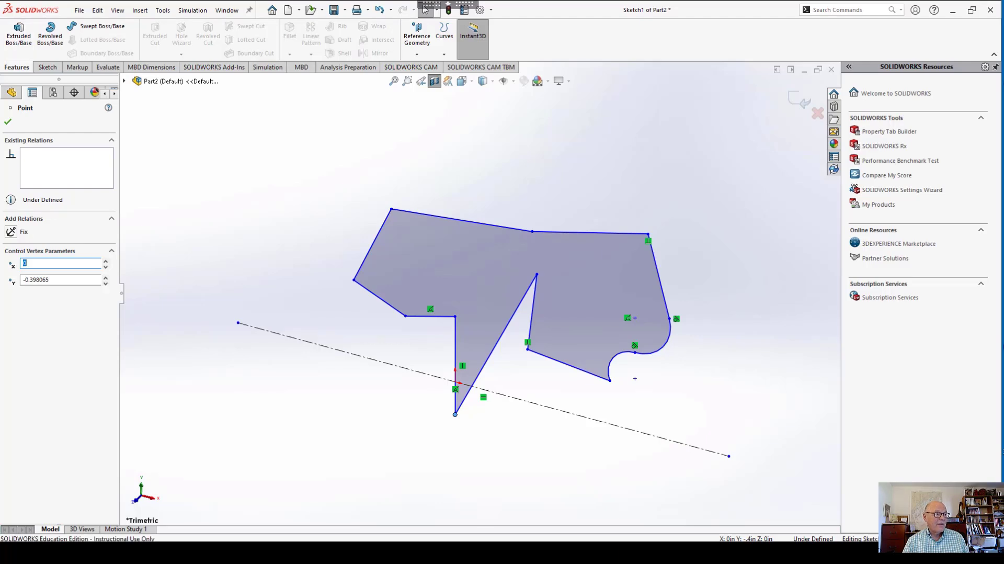
left_click(50, 34)
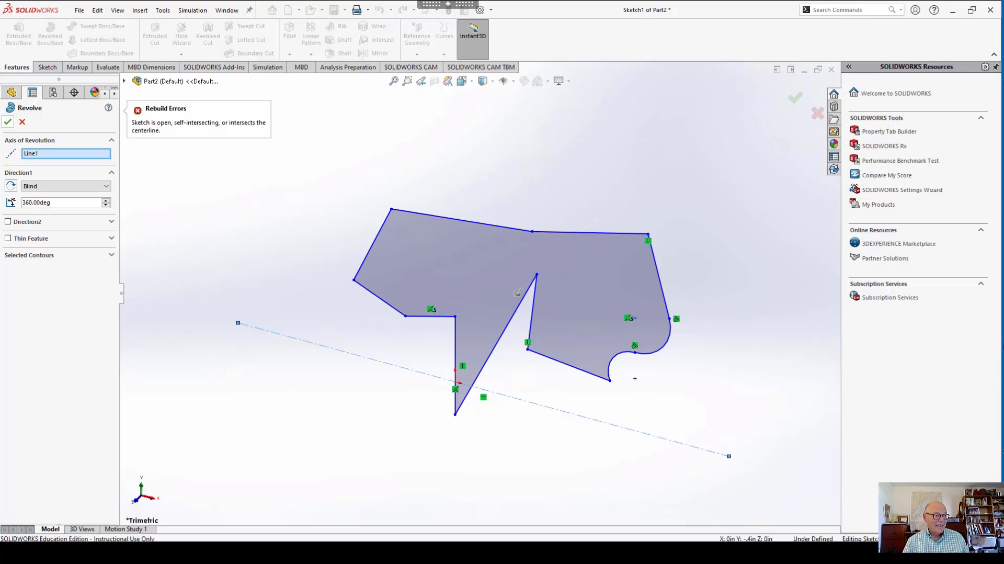
key("Escape")
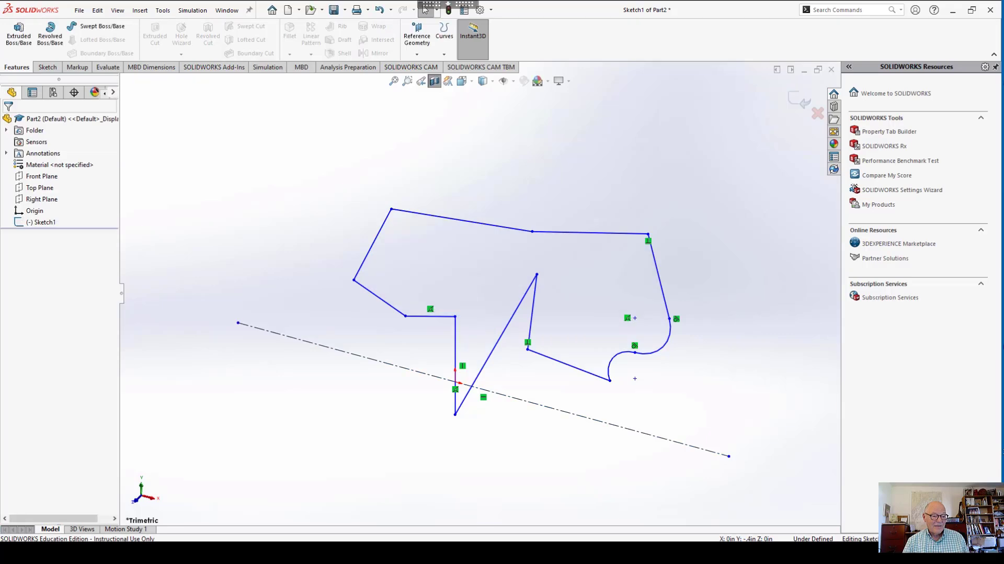
Reshape the profile's notch by moving its vertices, keeping the pointed corner just short of the centerline and the outline free of crossings.
left_click_drag(455, 414, 479, 369)
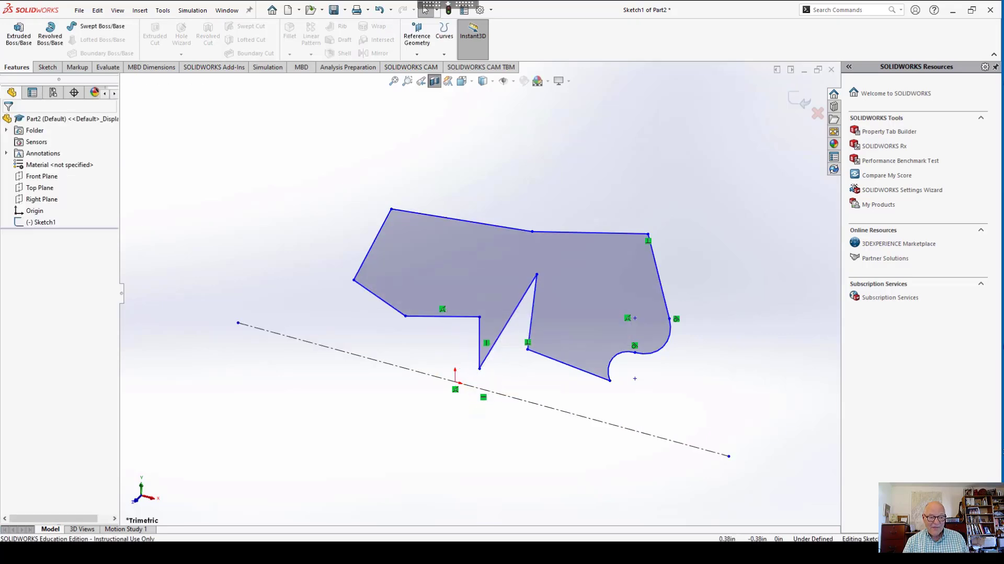
mouse_move(479, 317)
left_mouse_down()
mouse_move(475, 298)
mouse_move(471, 311)
left_mouse_up()
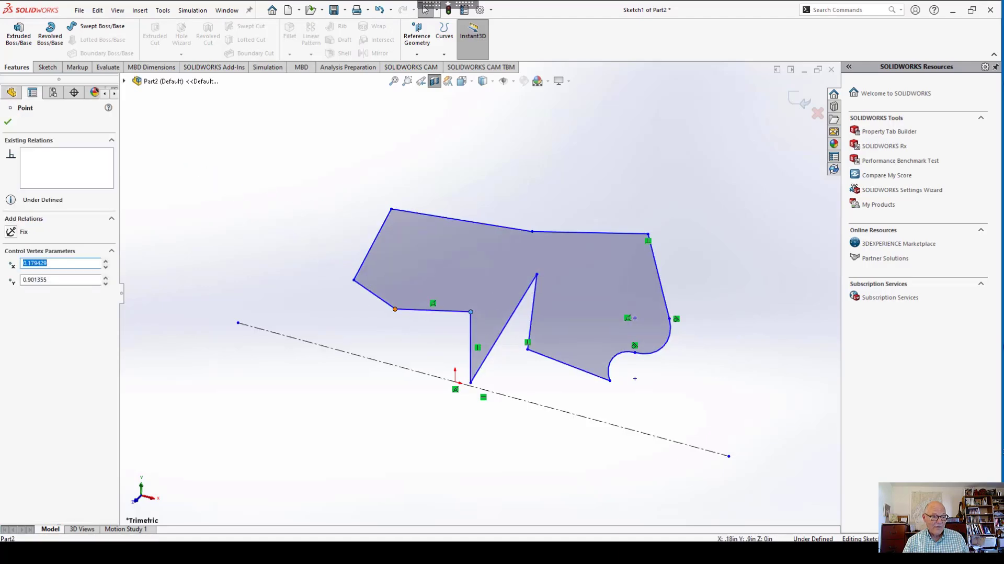
mouse_move(395, 309)
left_mouse_down()
mouse_move(443, 266)
mouse_move(460, 232)
mouse_move(444, 282)
mouse_move(471, 261)
left_mouse_up()
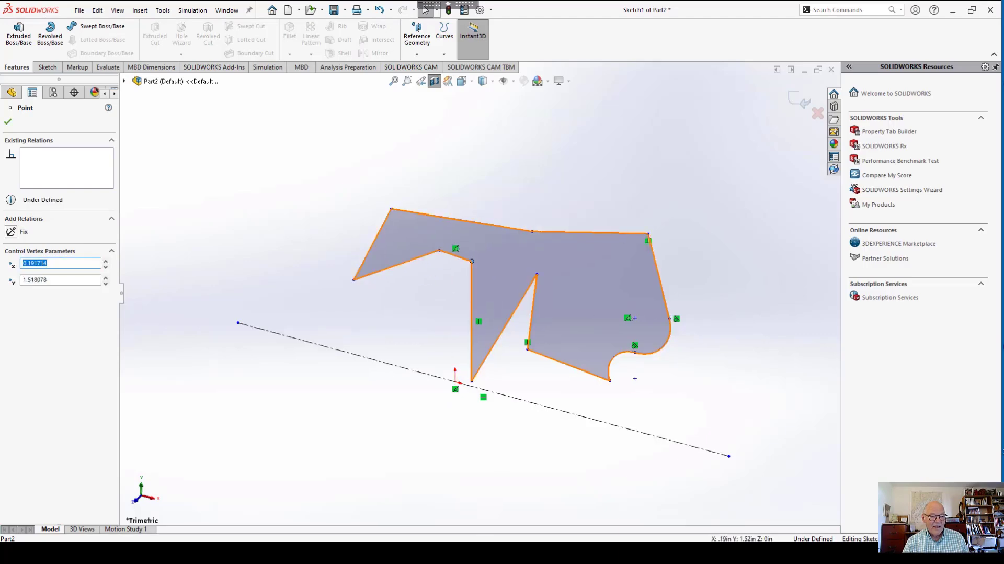
left_click(537, 274)
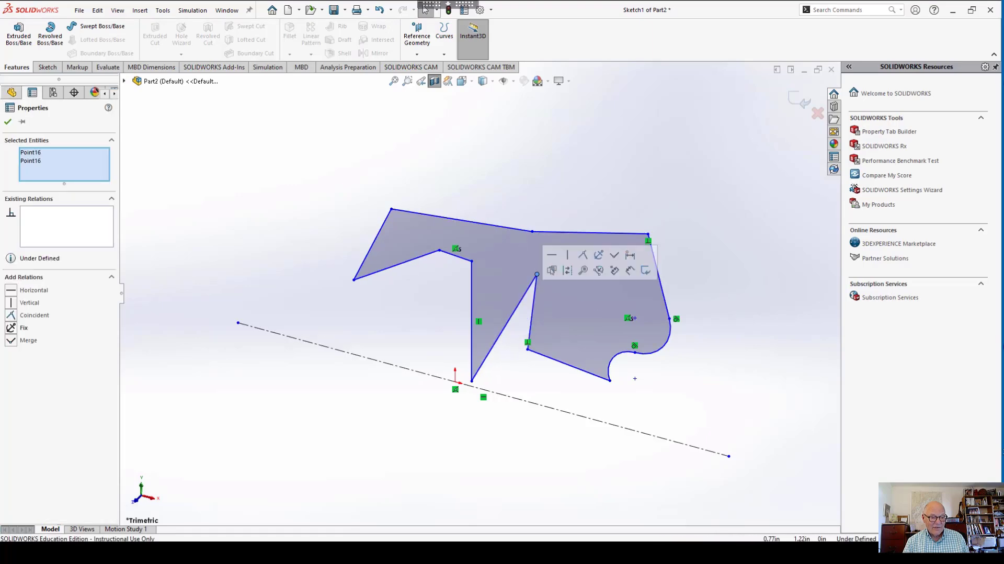
mouse_move(528, 349)
left_mouse_down()
mouse_move(548, 335)
mouse_move(538, 352)
left_mouse_up()
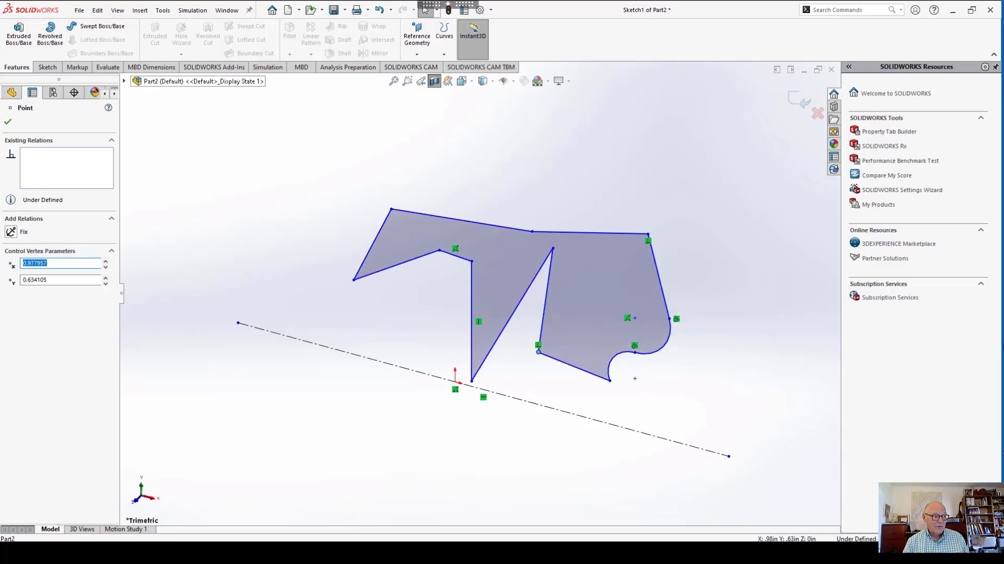
Revolve the reshaped profile 360 degrees about the centerline, then turn off the section view after inspecting the interior.
left_click(50, 33)
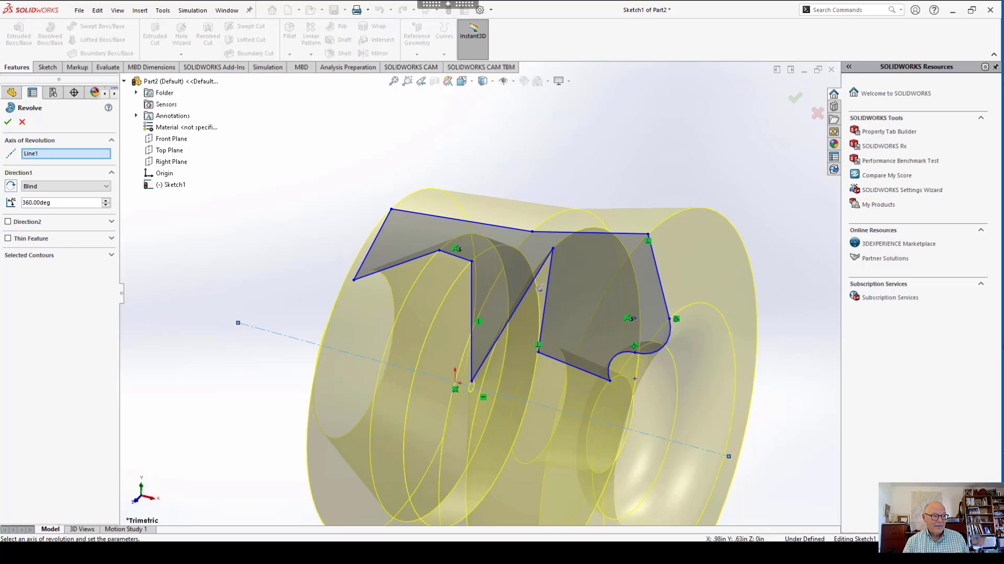
left_click(8, 122)
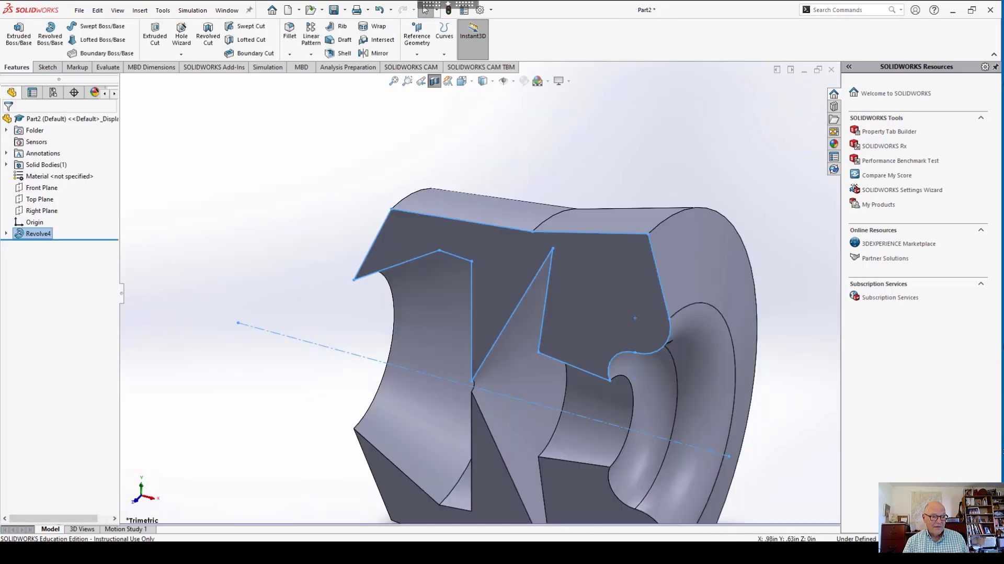
scroll(595, 448, "up", 4)
left_click(628, 454)
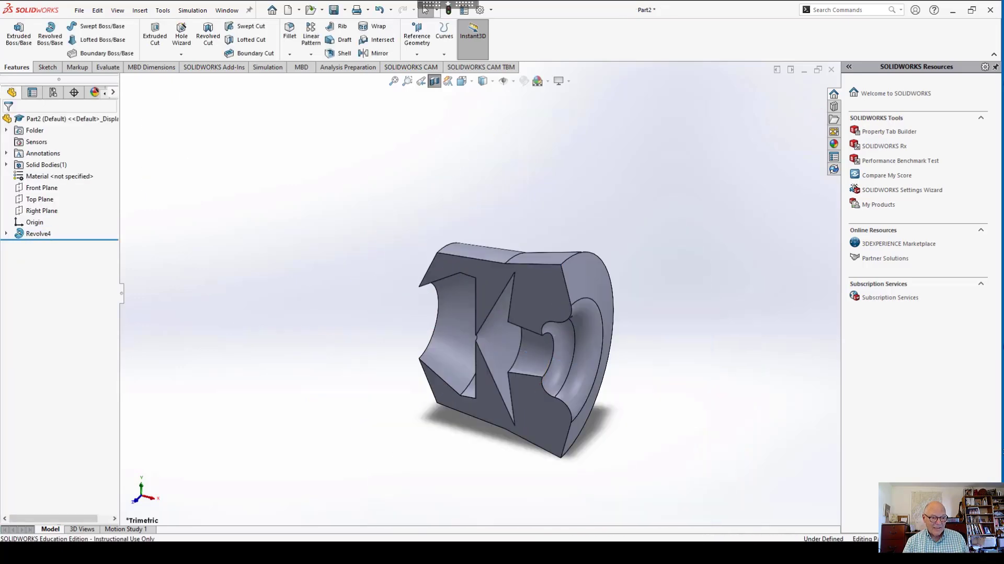
mouse_move(523, 351)
middle_mouse_down()
mouse_move(591, 345)
mouse_move(508, 351)
middle_mouse_up()
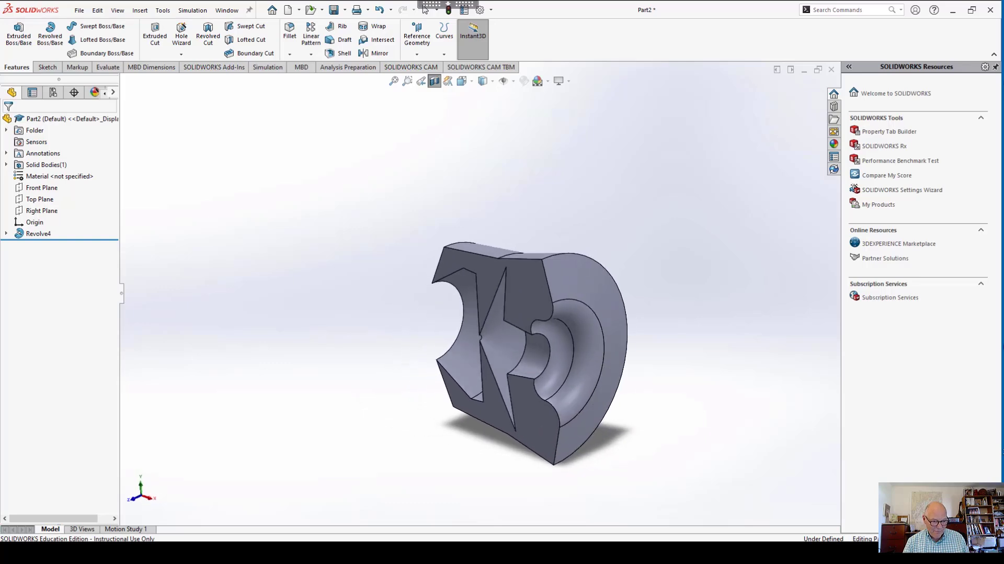
middle_click_drag(591, 346, 612, 341)
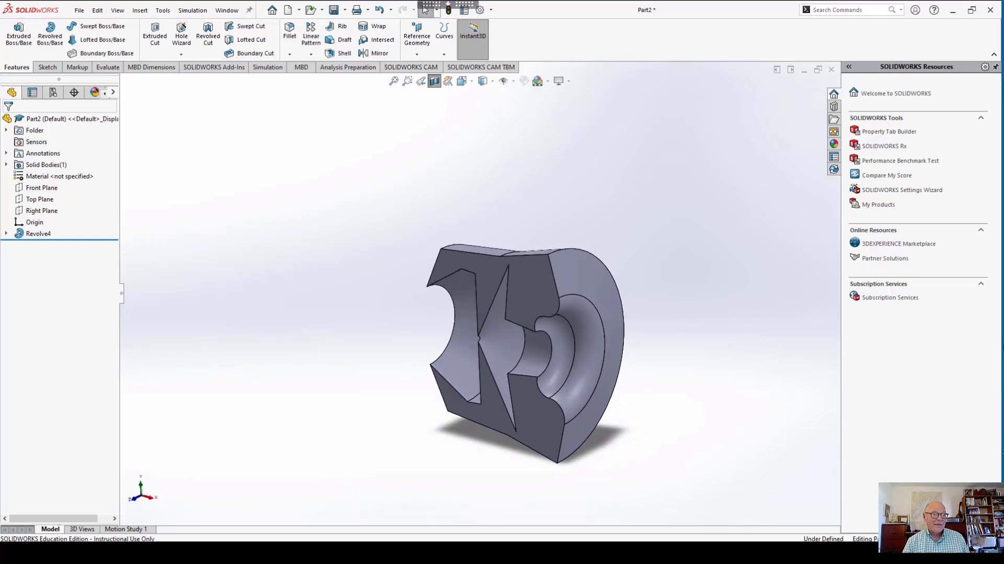
left_click(434, 80)
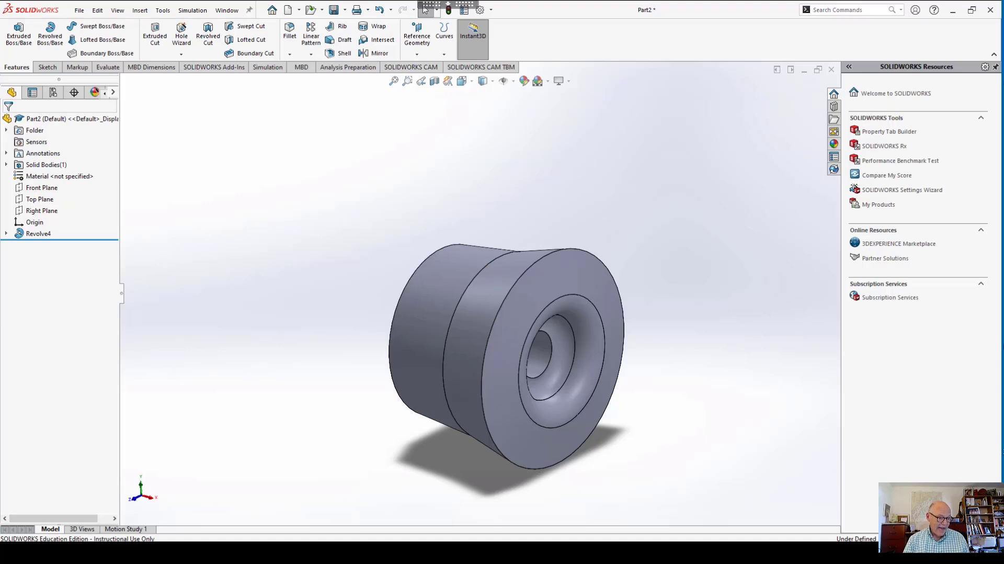
Switch to the Acrobat PDF, view the Revolve and Sweep slides on pages 40 and 41, and return to SOLIDWORKS.
key("alt+Tab")
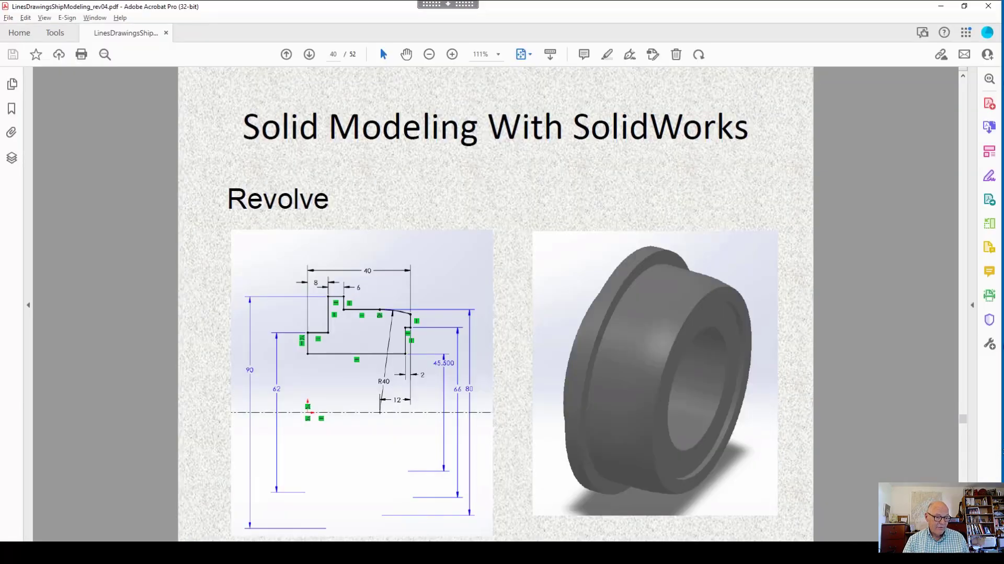
key("Page_Down")
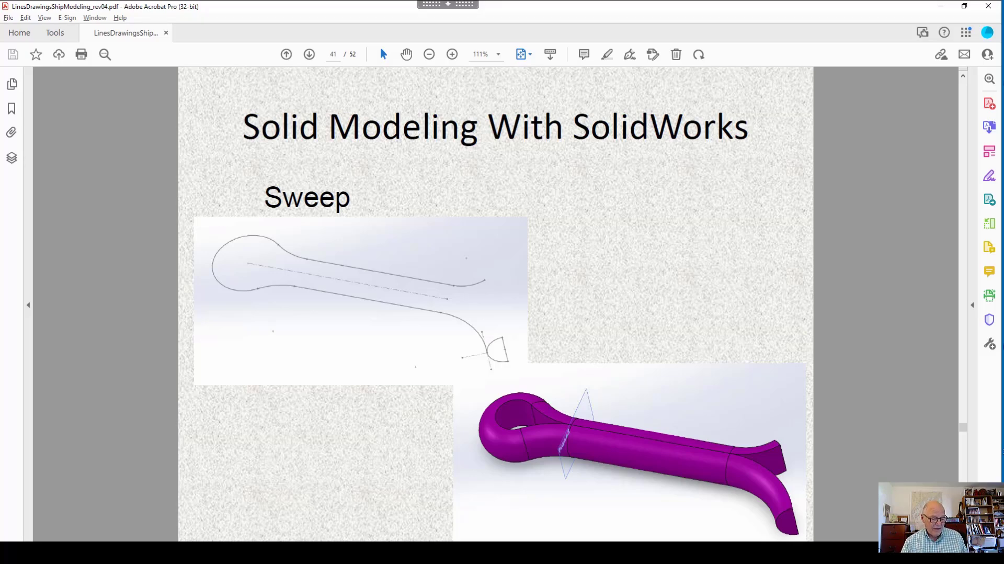
key("alt+Tab")
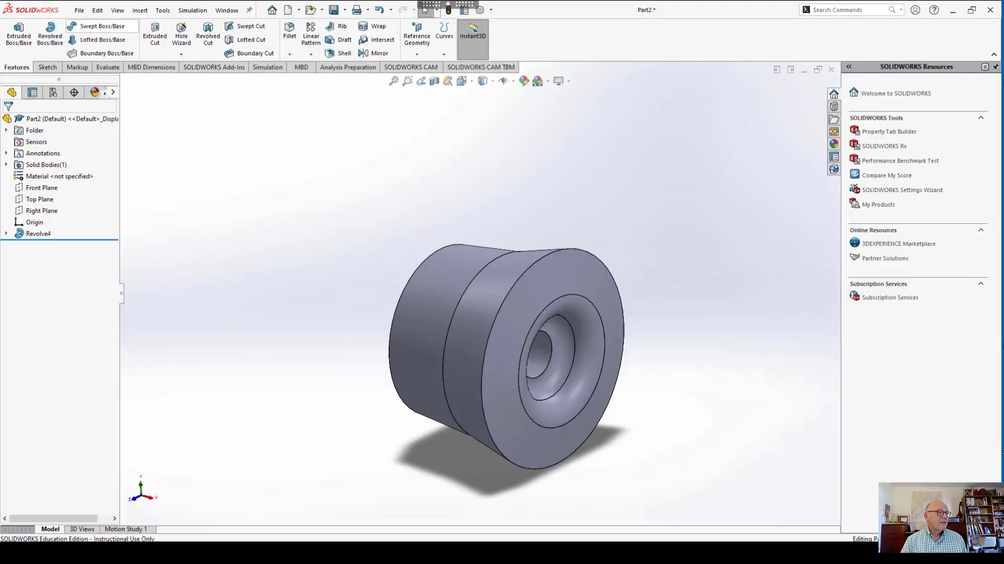
Create a new part document and set its unit system to inches.
key("alt+f")
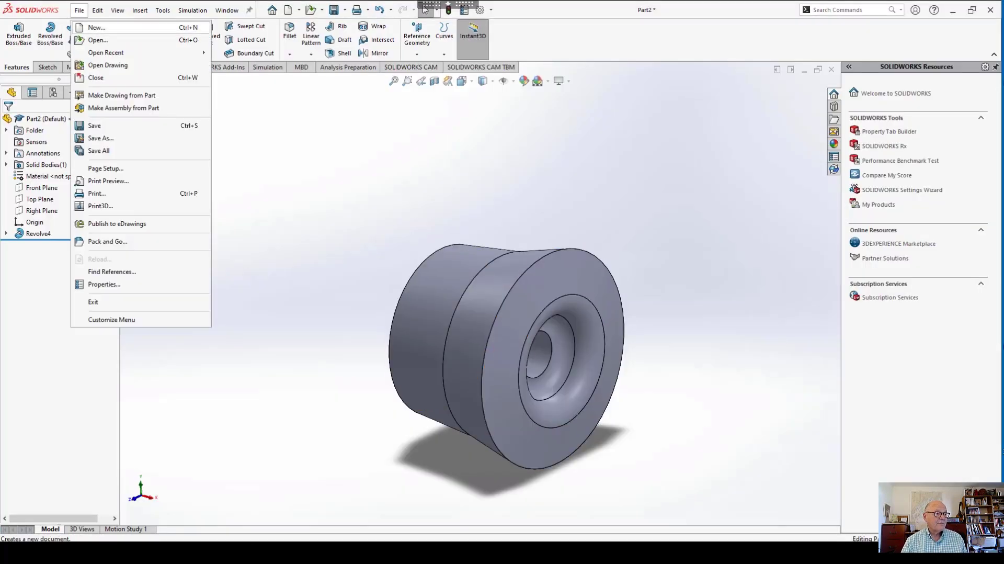
key("Return")
key("Return")
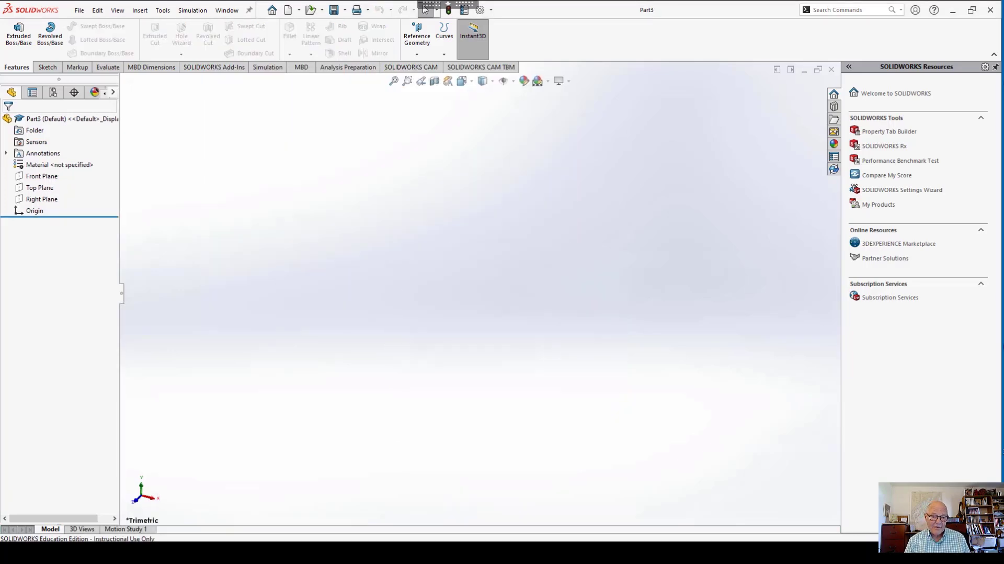
left_click(965, 539)
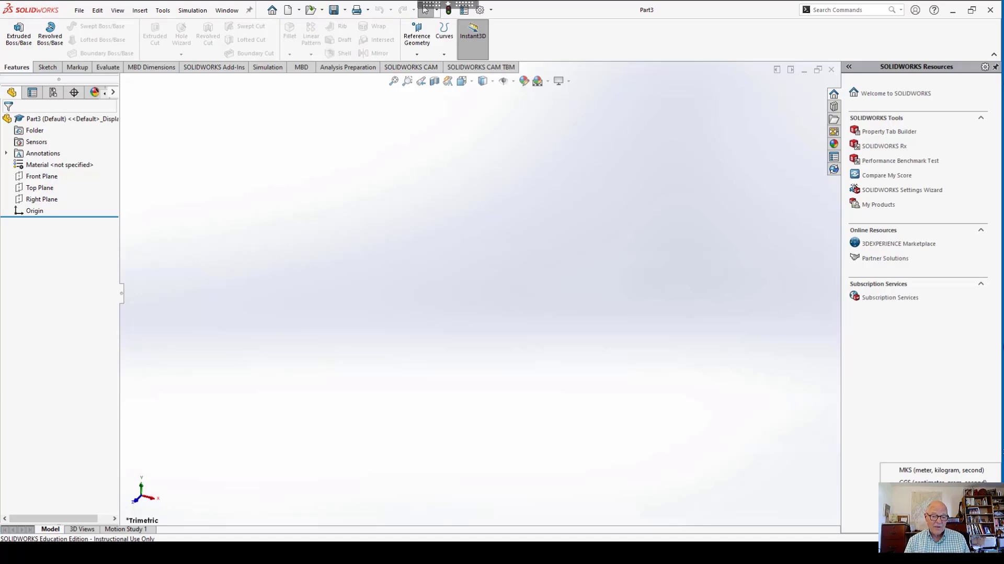
left_click(943, 507)
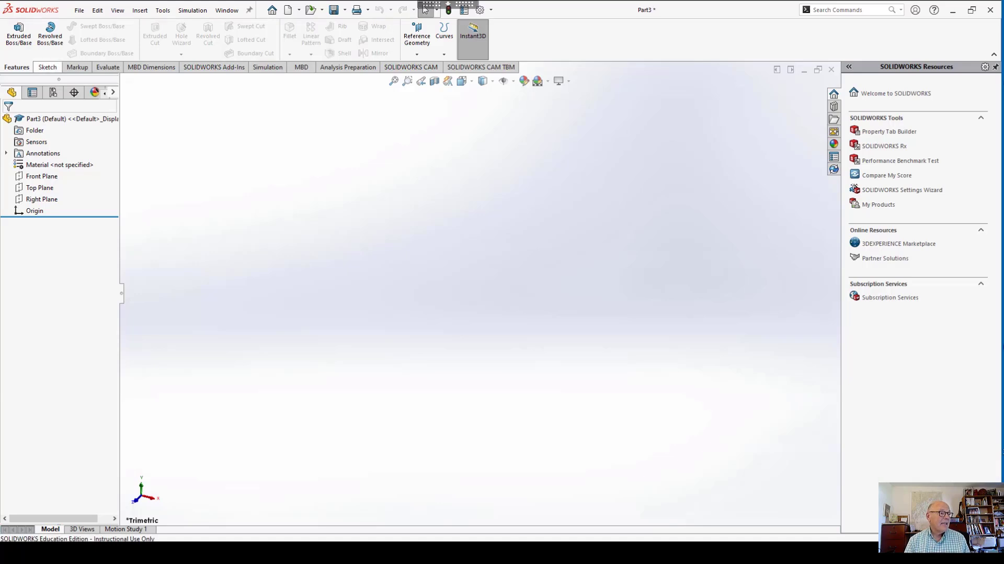
Start a sketch on the Top Plane of the new part.
left_click(48, 68)
left_click(14, 32)
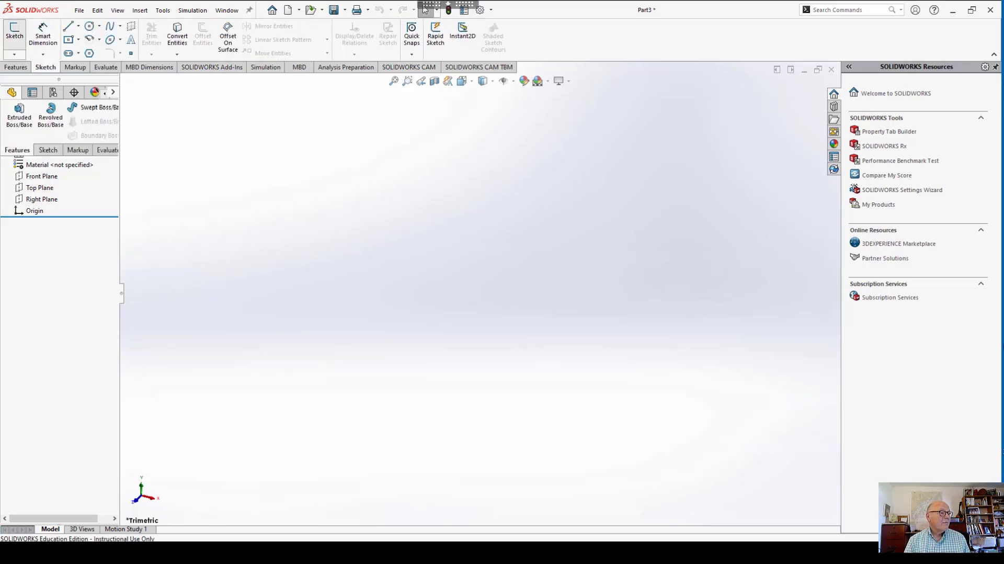
left_click(386, 203)
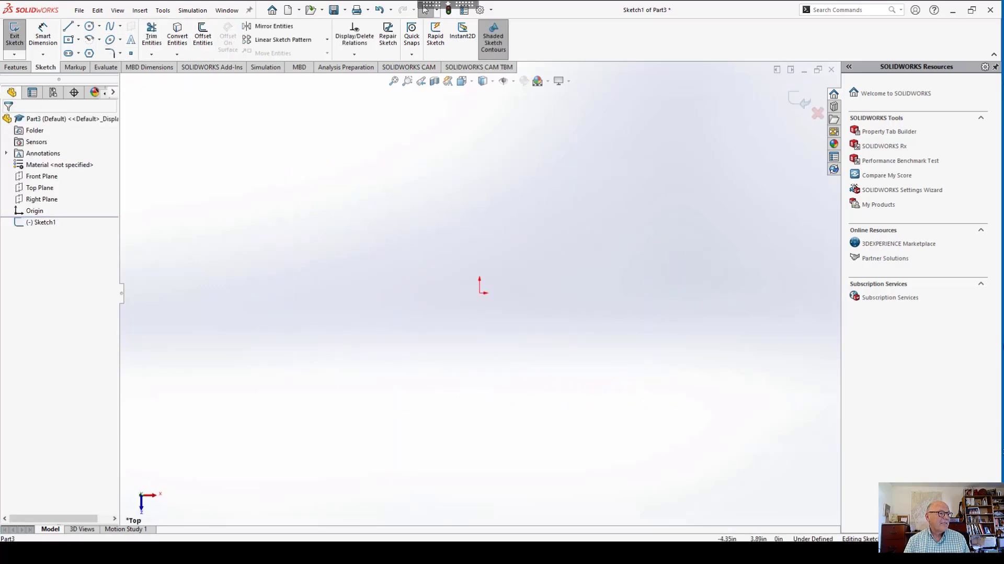
Sketch a closed, irregular spline loop around the origin through nine points, starting and ending at about X 3.2, Y 1.5 in.
left_click(110, 26)
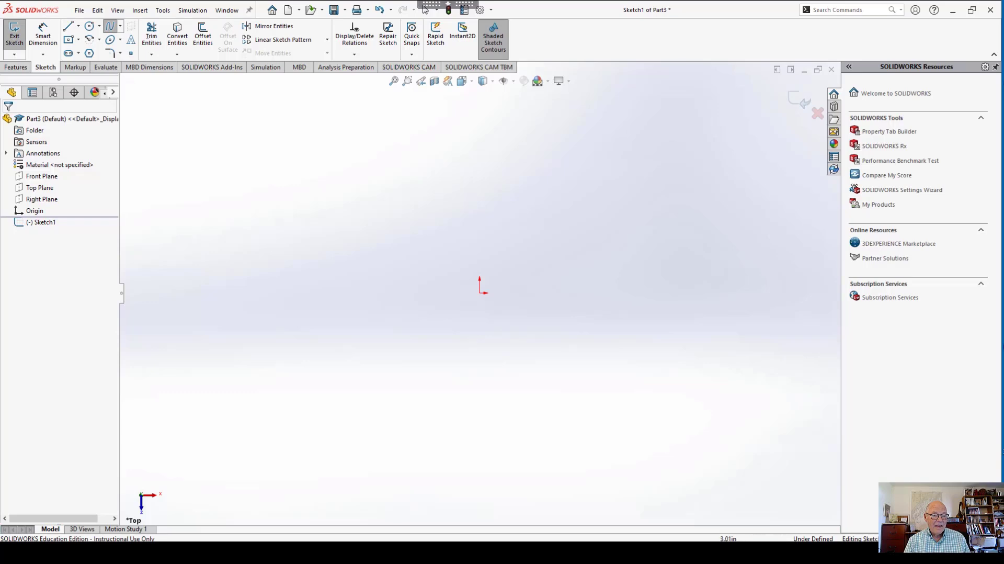
left_click(655, 209)
left_click(496, 189)
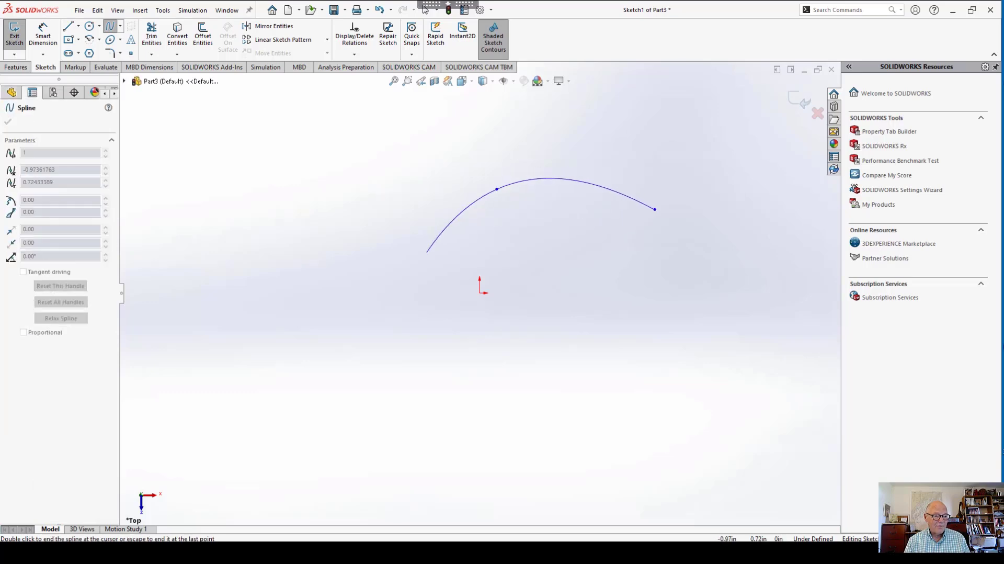
left_click(424, 253)
left_click(338, 309)
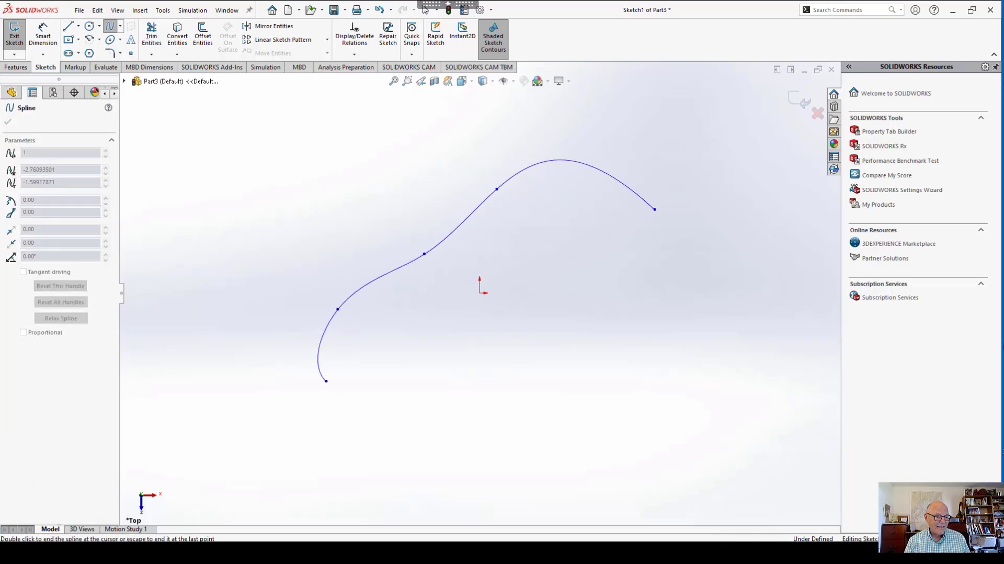
left_click(326, 380)
left_click(464, 387)
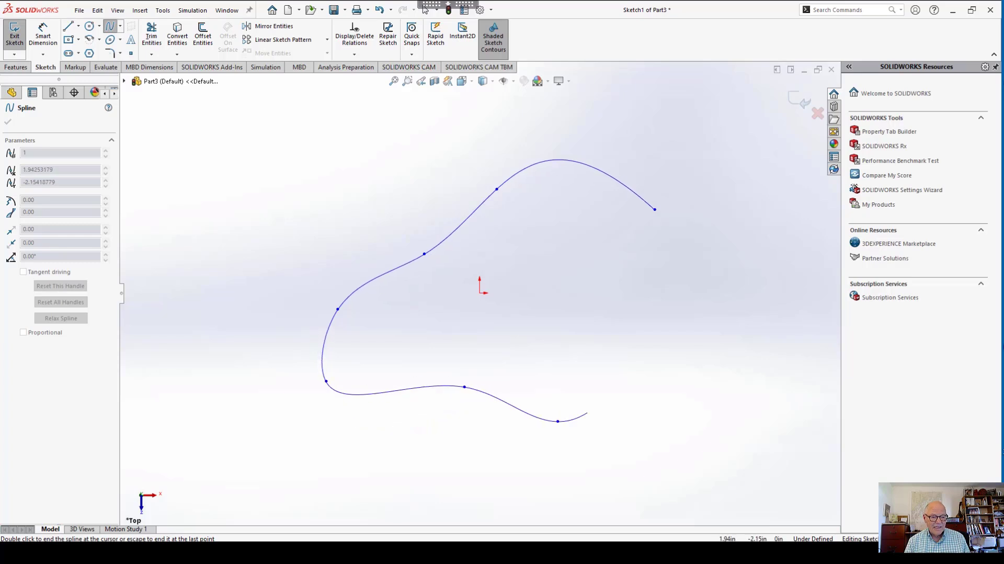
left_click(557, 421)
left_click(662, 360)
left_click(721, 297)
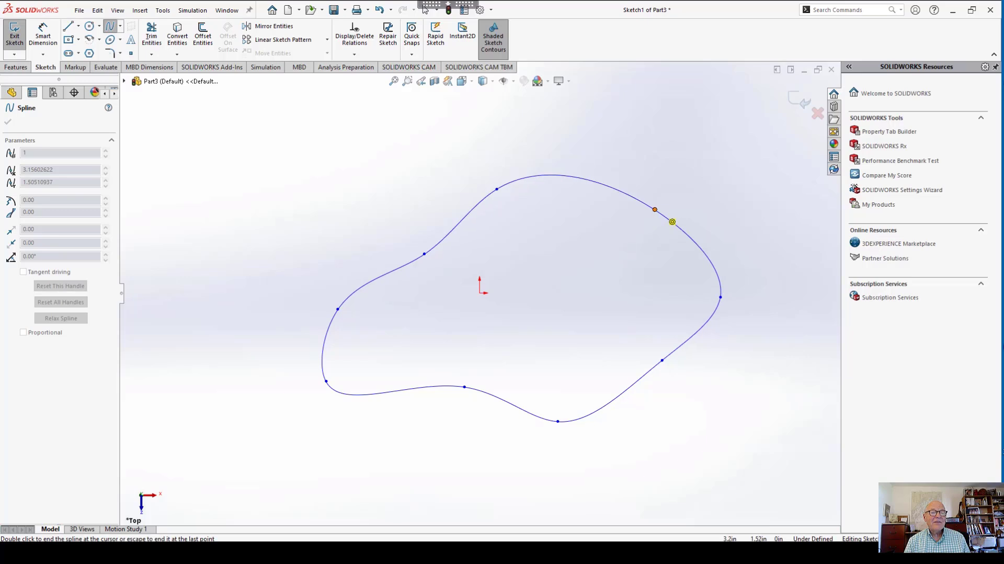
left_click(672, 222)
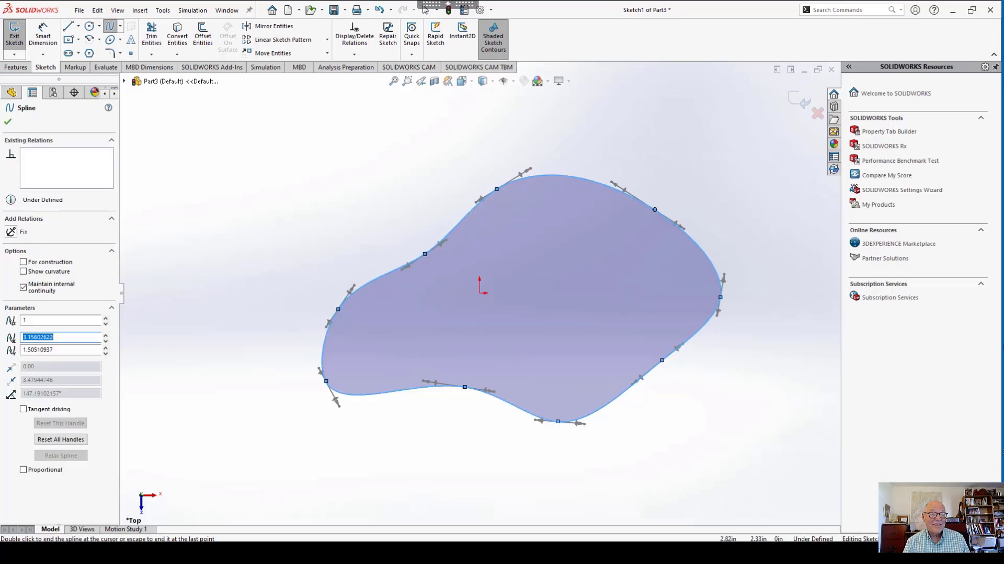
Reshape the closed spline by adjusting the tangent handles at its first and third points, and exit the sketch.
left_click_drag(611, 182, 644, 160)
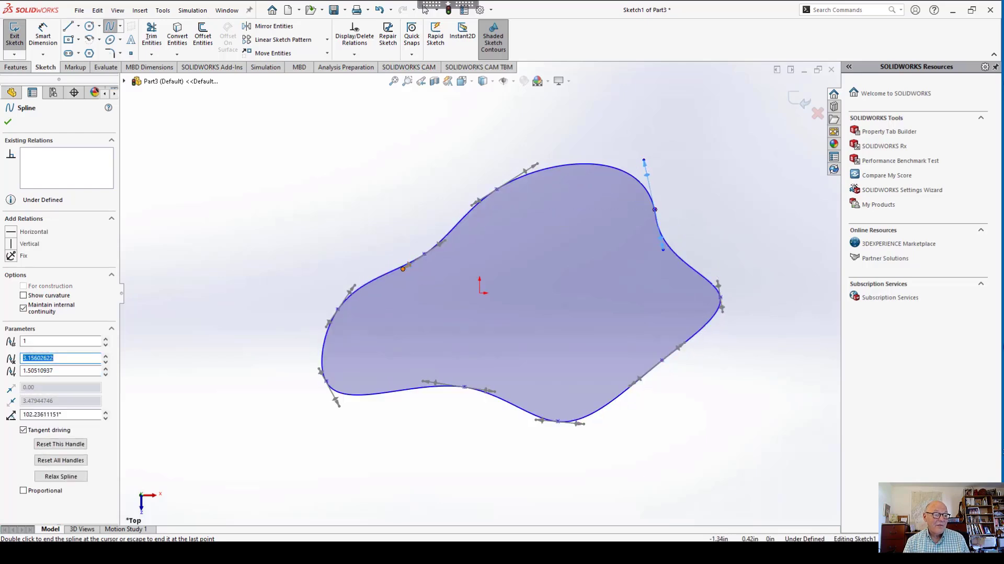
mouse_move(404, 268)
left_mouse_down()
mouse_move(421, 256)
mouse_move(400, 271)
mouse_move(410, 263)
left_mouse_up()
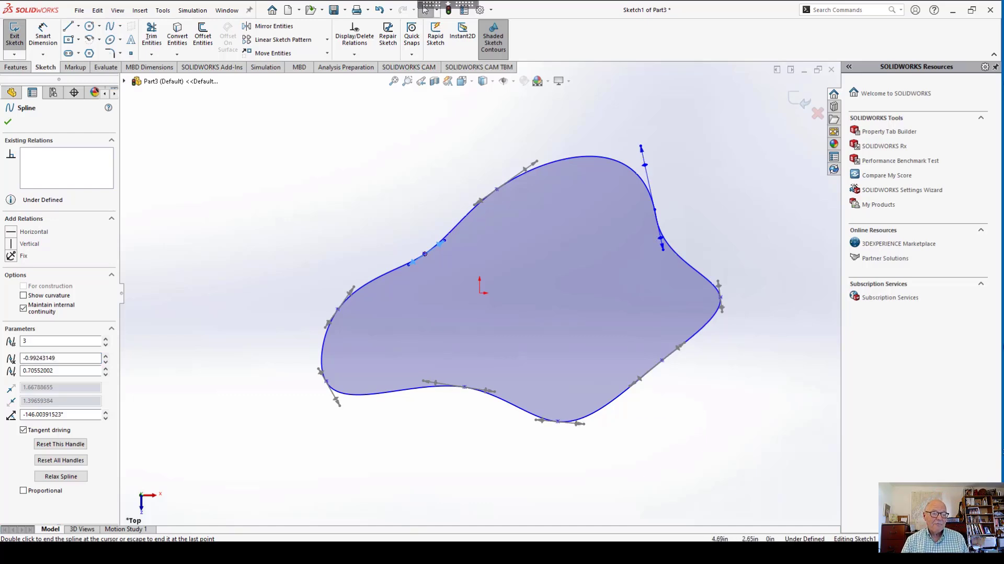
left_click(800, 100)
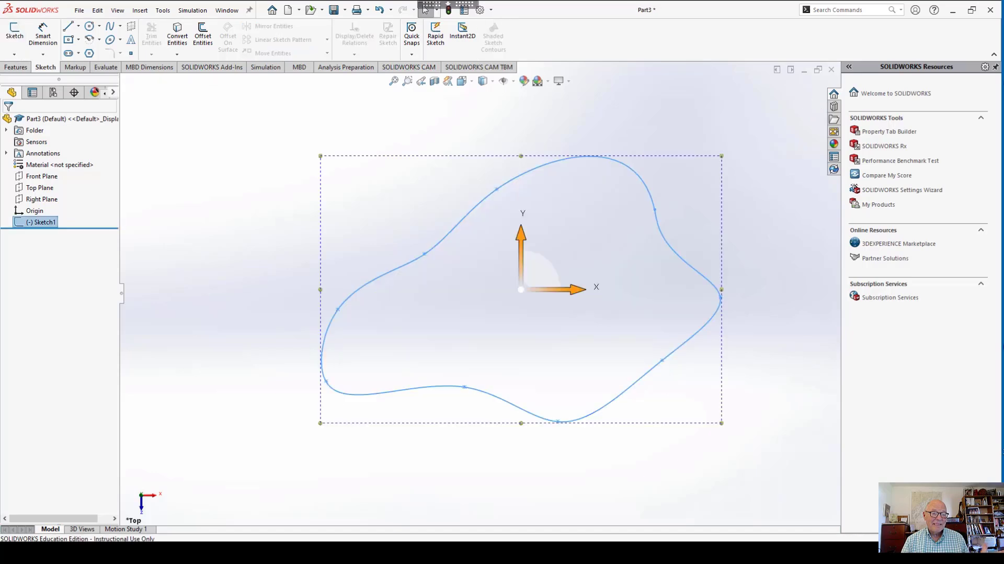
key("Escape")
middle_click_drag(497, 313, 502, 249)
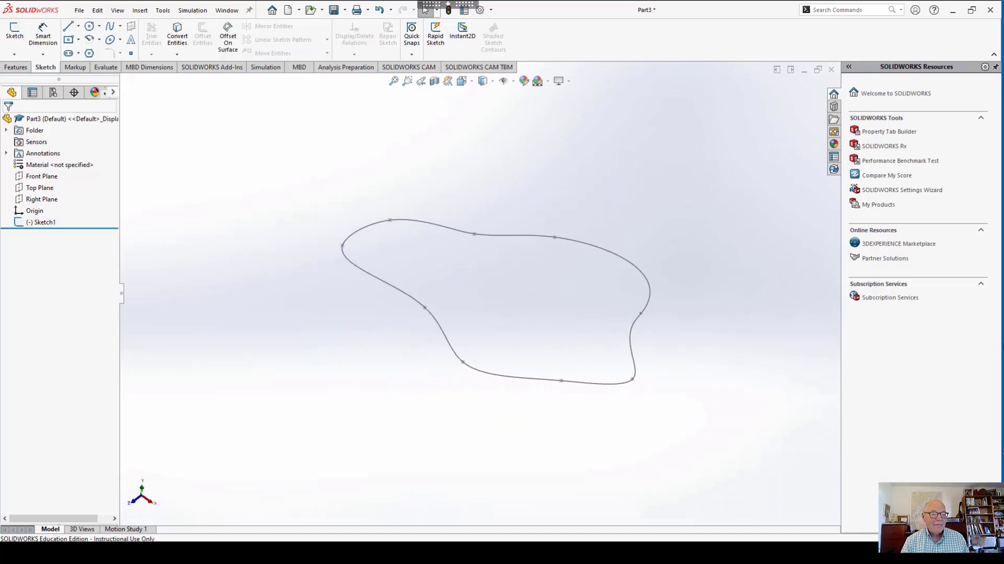
middle_click_drag(470, 282, 512, 273)
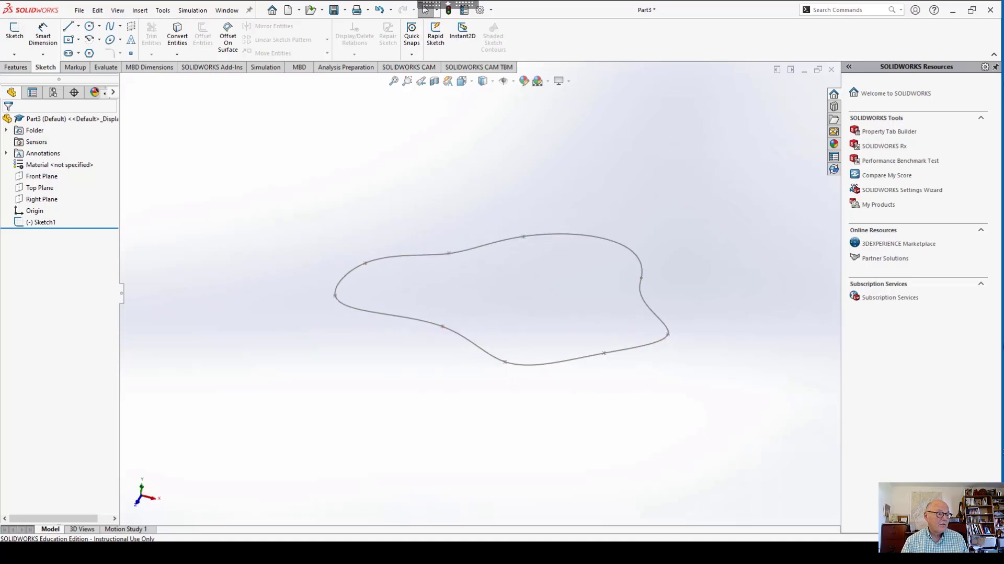
Edit Sketch1 and delete the closed spline from it.
right_click(45, 222)
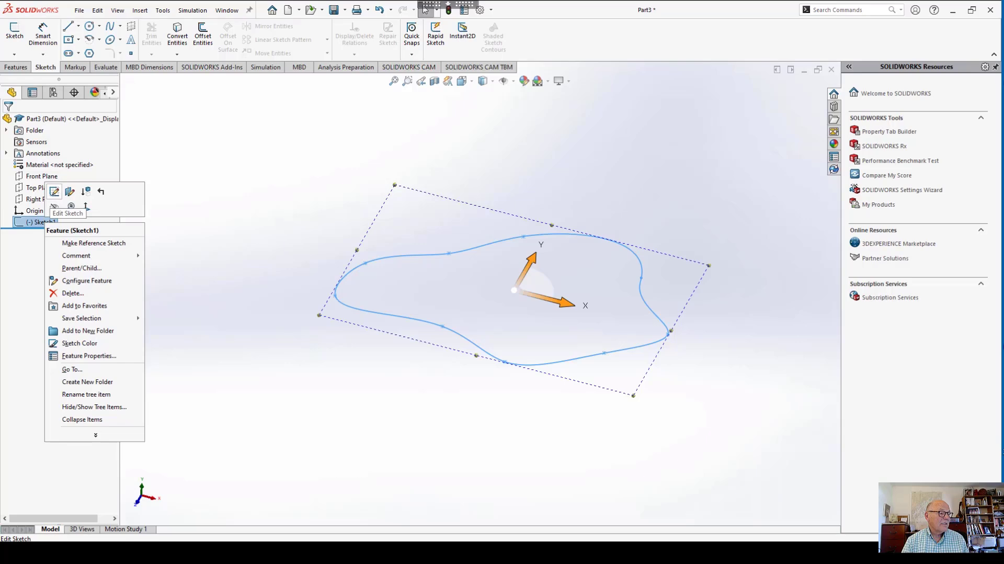
left_click(56, 193)
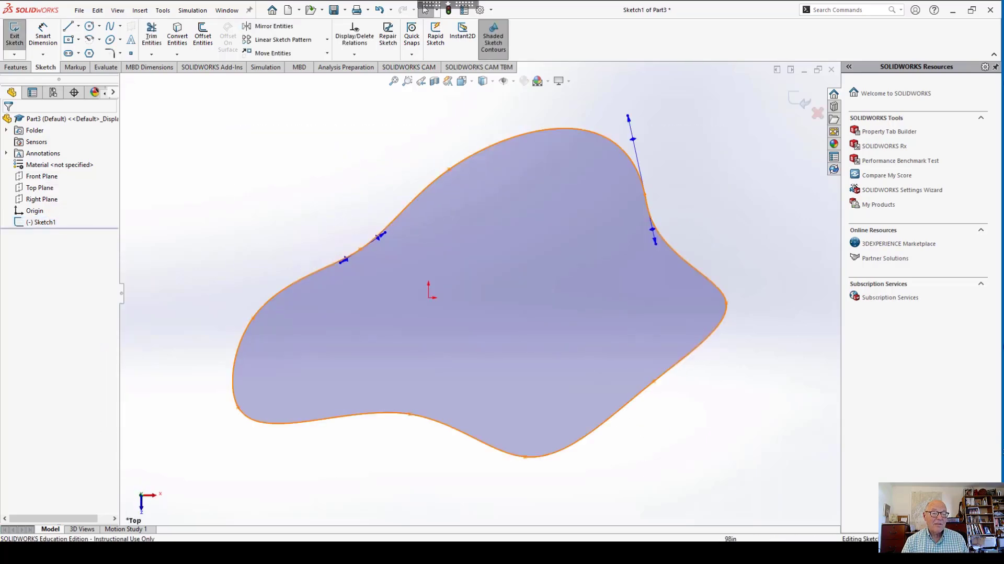
left_click(698, 270)
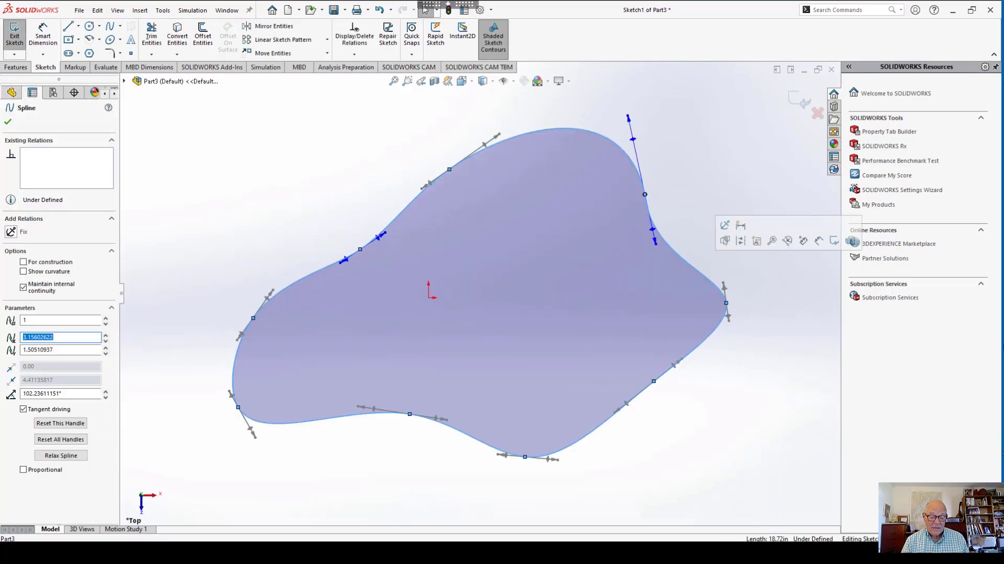
key("Delete")
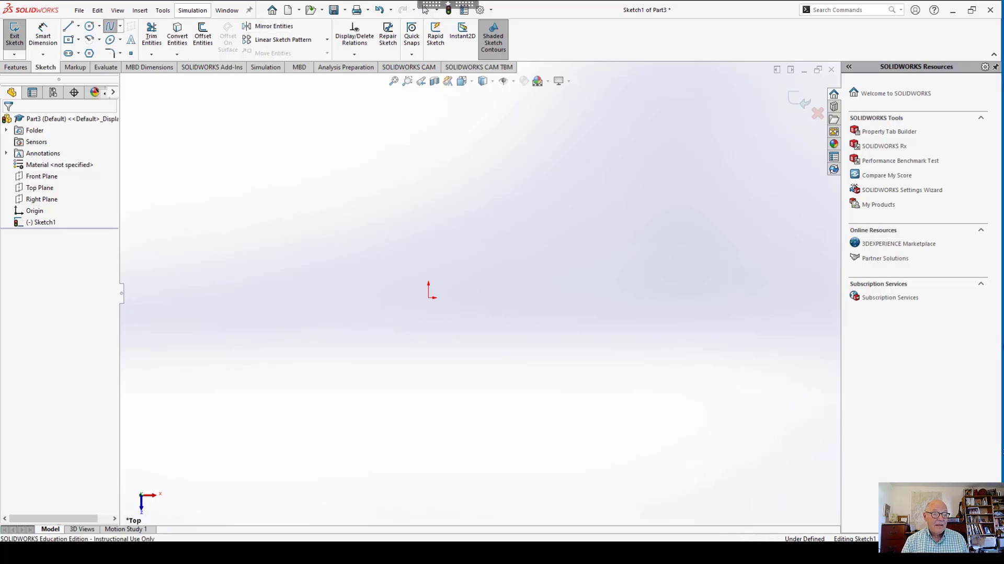
Sketch an open, winding spline about 14 in long through eight points around the origin, and exit the sketch.
left_click(480, 147)
left_click(617, 212)
left_click(403, 224)
left_click(314, 204)
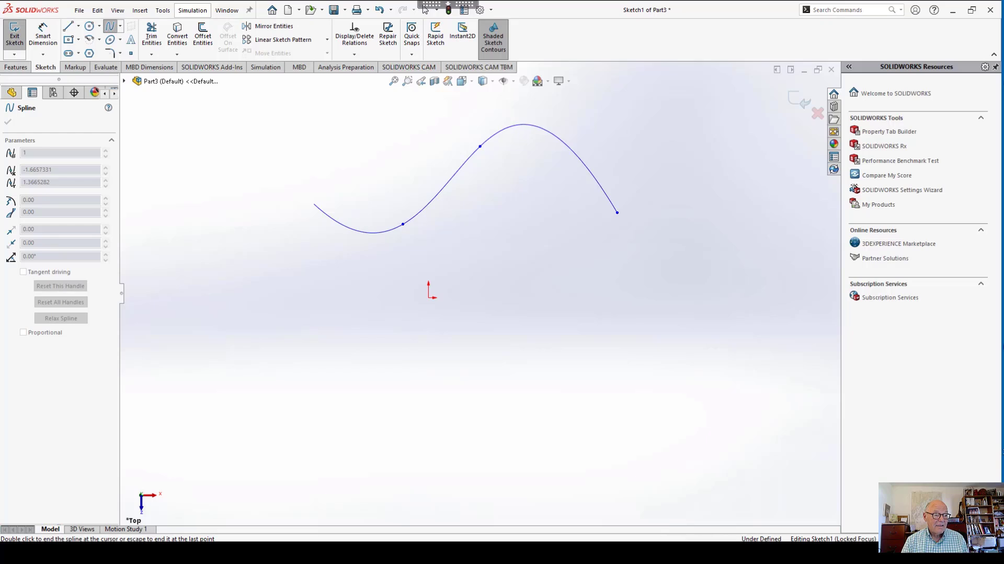
left_click(272, 373)
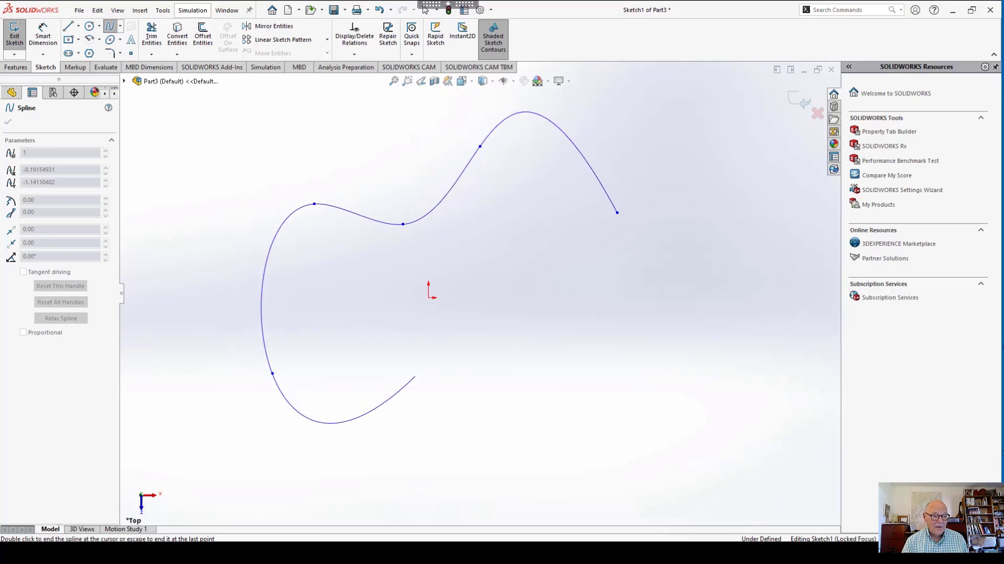
left_click(415, 375)
left_click(541, 364)
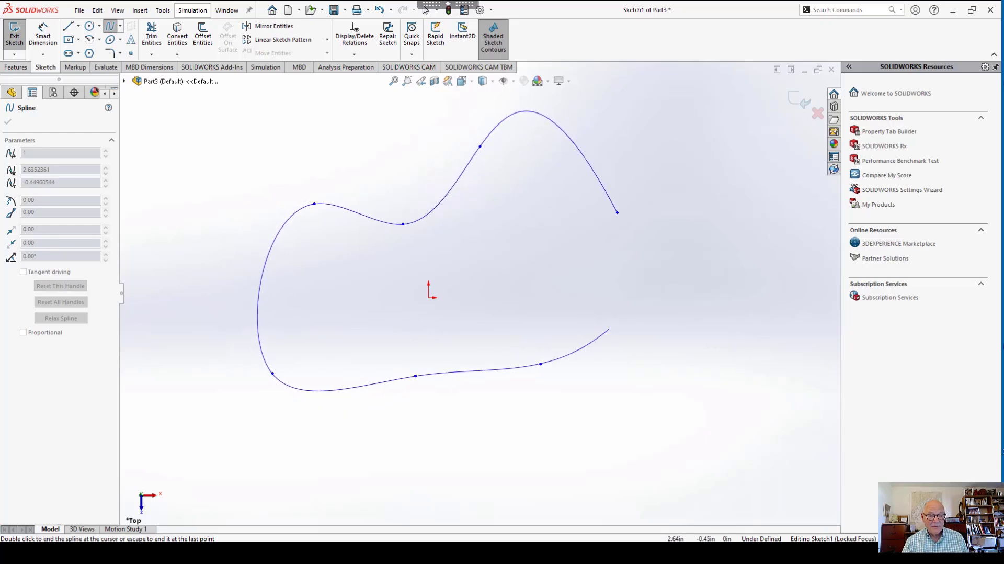
double_click(625, 359)
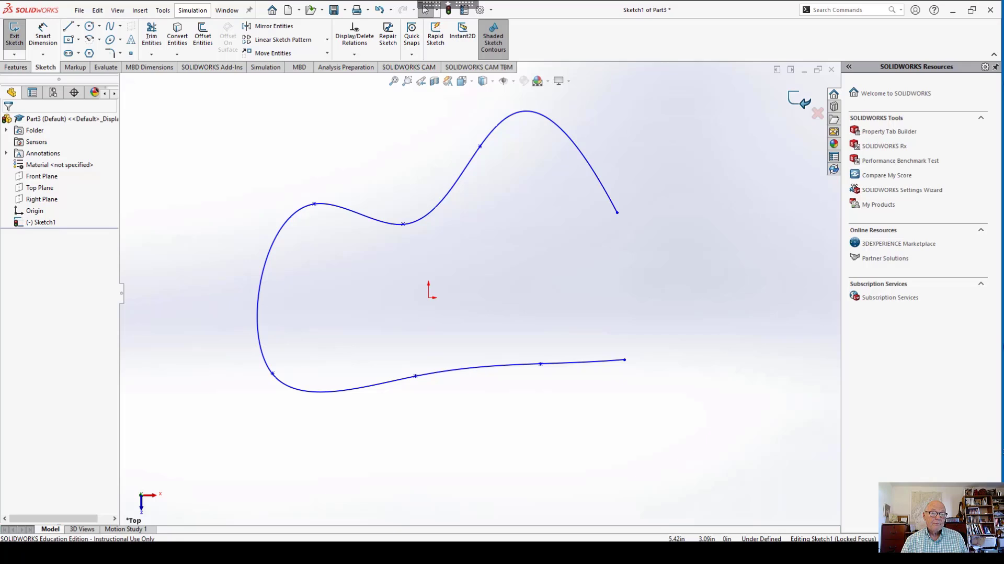
left_click(799, 100)
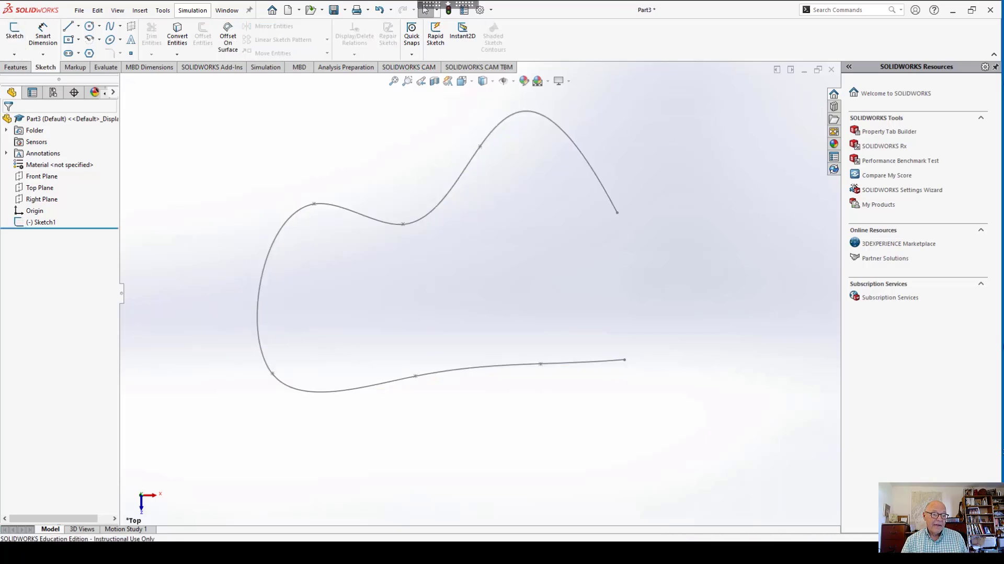
Start a Swept Boss/Base with a circular profile, using the open spline as its path.
middle_click_drag(450, 304, 397, 262)
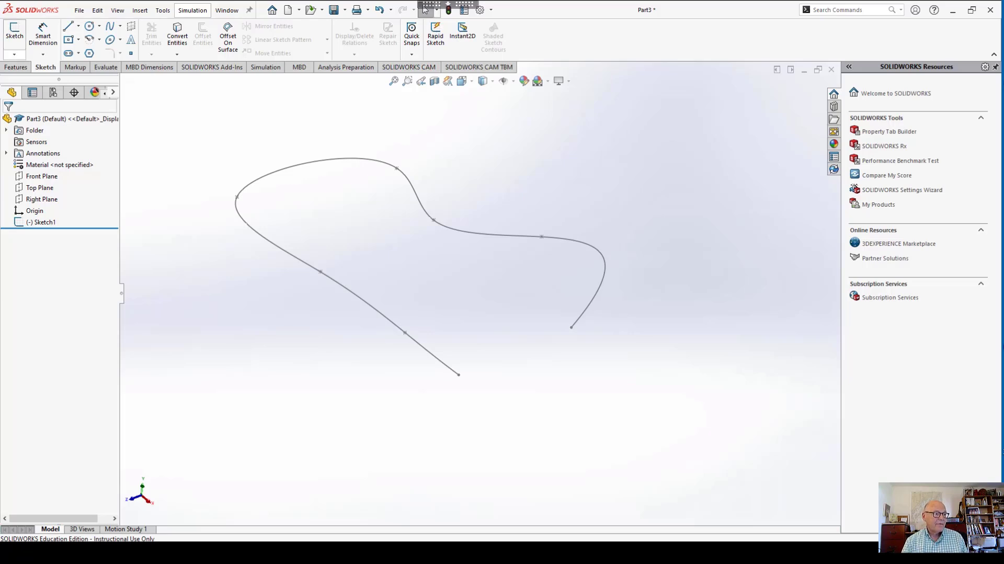
left_click(15, 67)
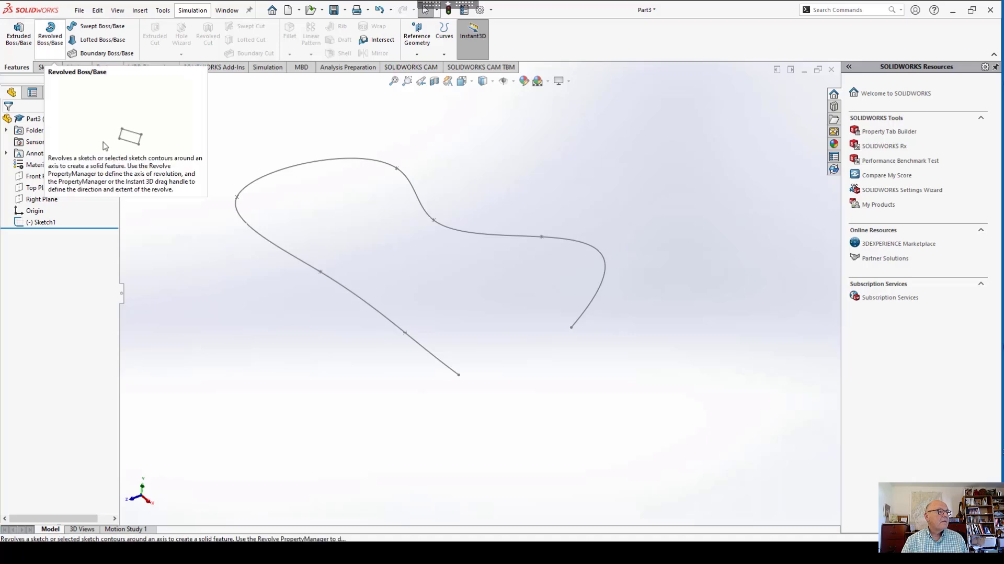
left_click(100, 27)
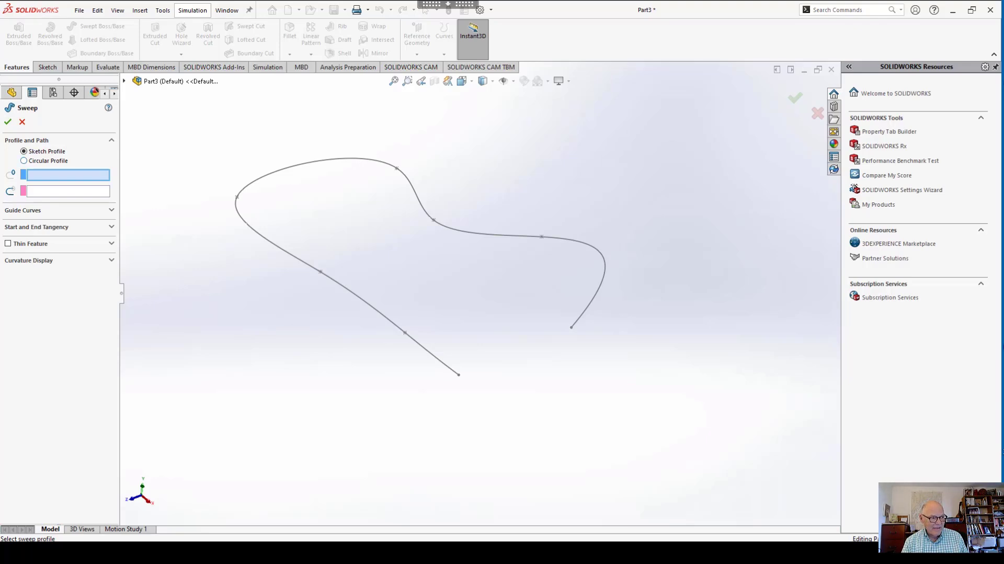
left_click(23, 161)
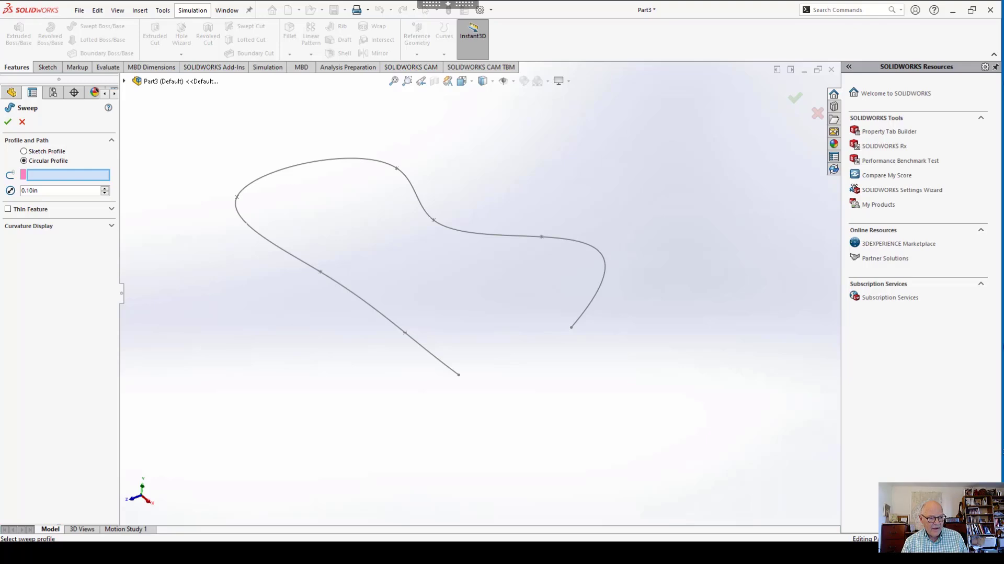
left_click(392, 321)
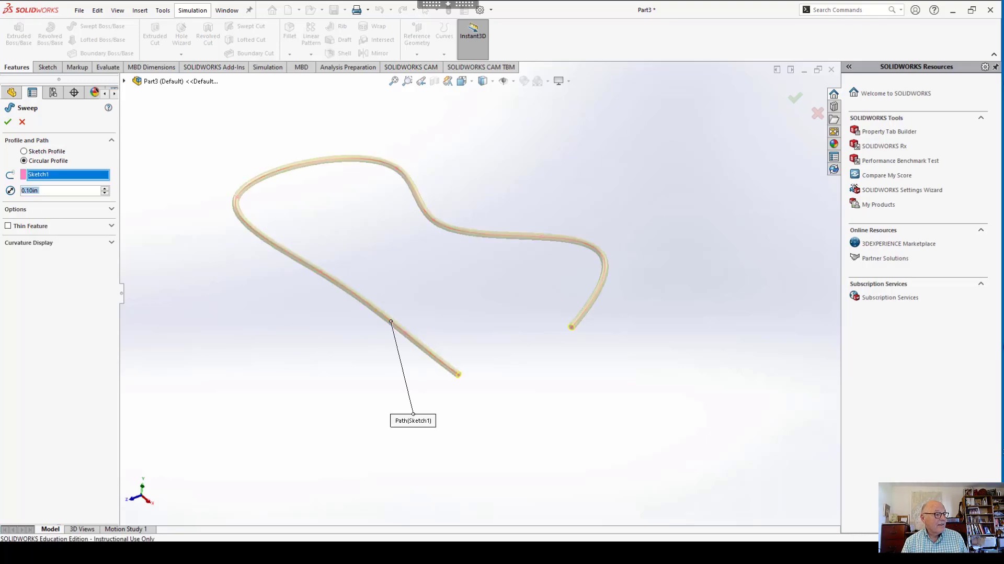
Increase the circular sweep profile's diameter in increments to 1.80 in and inspect the preview.
left_click(105, 187)
left_click(105, 188)
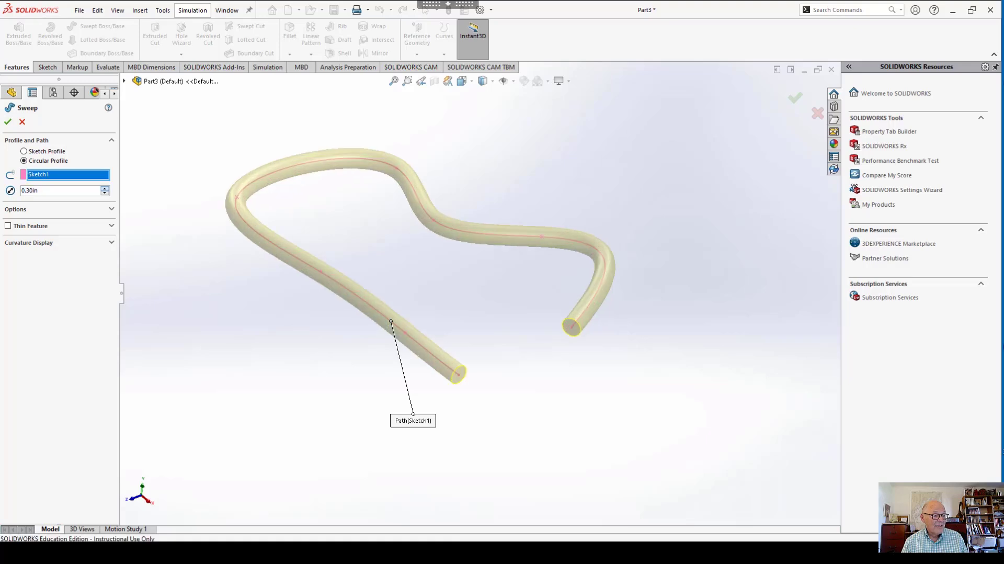
left_click(105, 187)
left_click(105, 188)
left_click(104, 187)
left_click(104, 188)
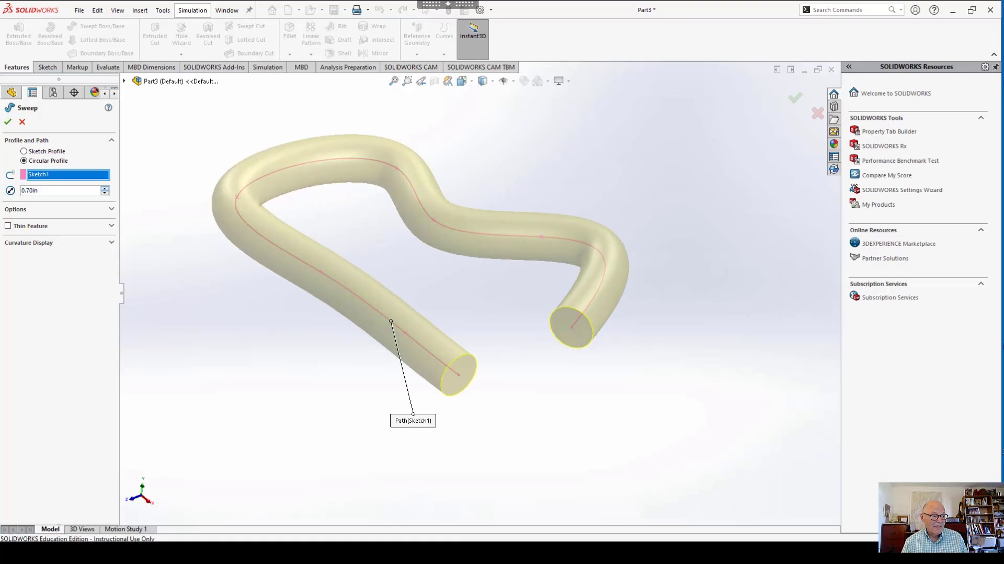
left_click(105, 187)
left_click(105, 188)
left_click(104, 187)
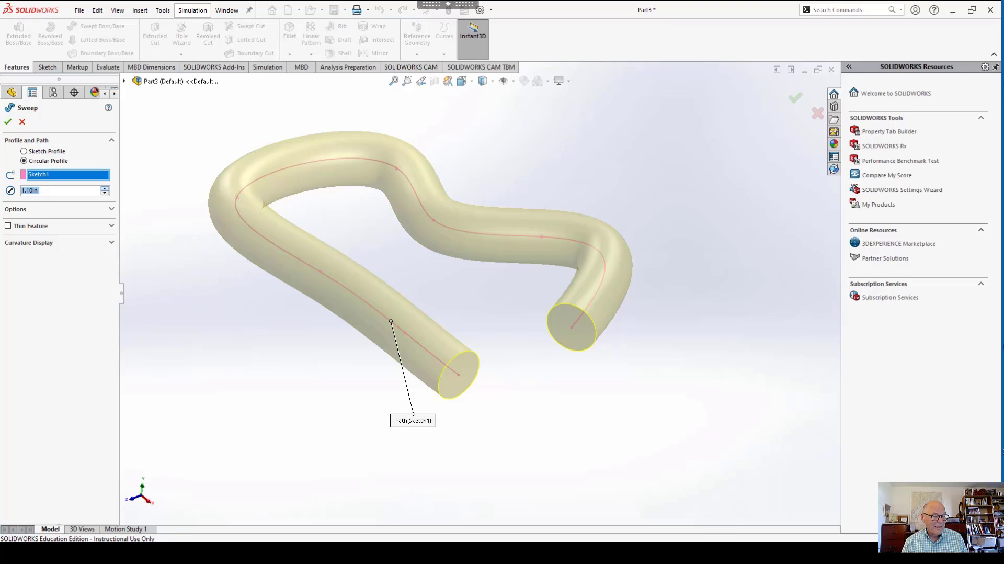
left_click(105, 188)
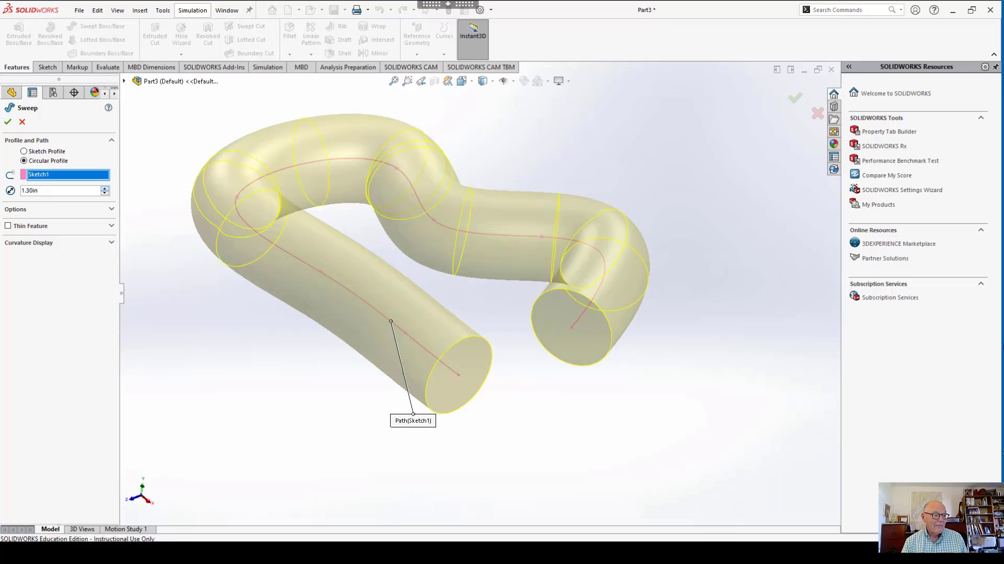
left_click(105, 188)
left_click(105, 187)
left_click(104, 188)
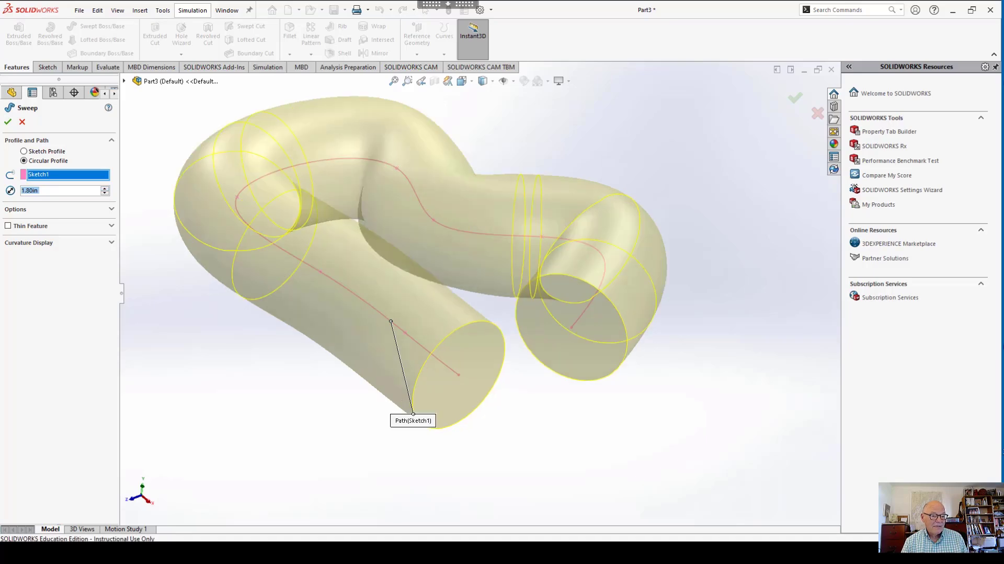
middle_click_drag(471, 251, 413, 293)
scroll(484, 285, "up", 1)
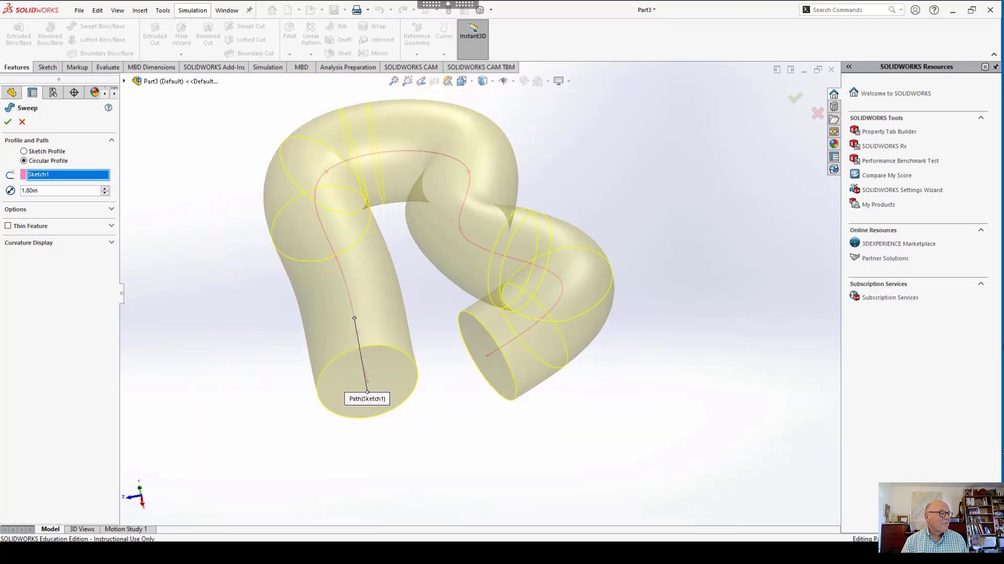
Try a 6 in diameter for the circular sweep profile.
key("BackSpace")
key("BackSpace")
key("BackSpace")
key("BackSpace")
key("BackSpace")
key("BackSpace")
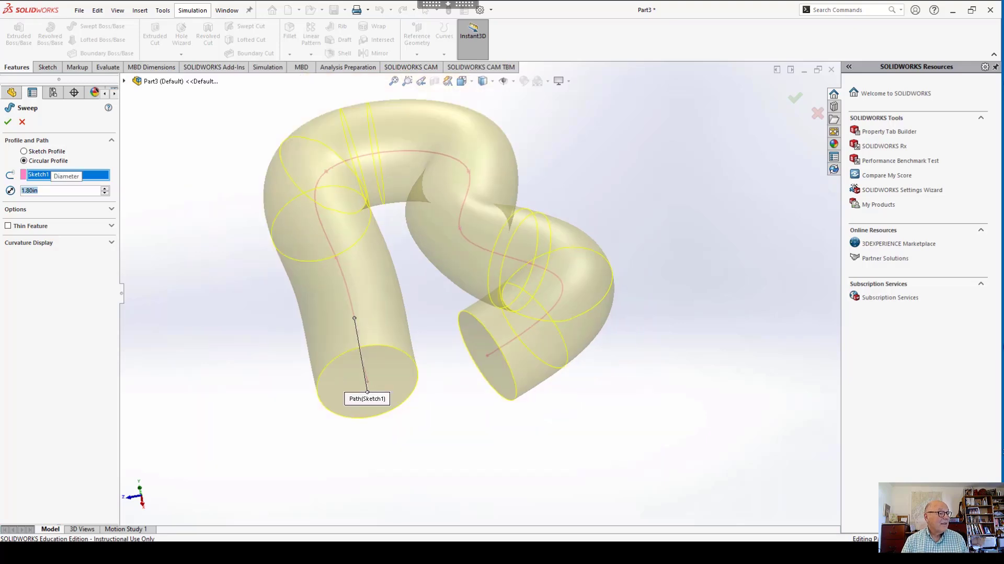
type("6")
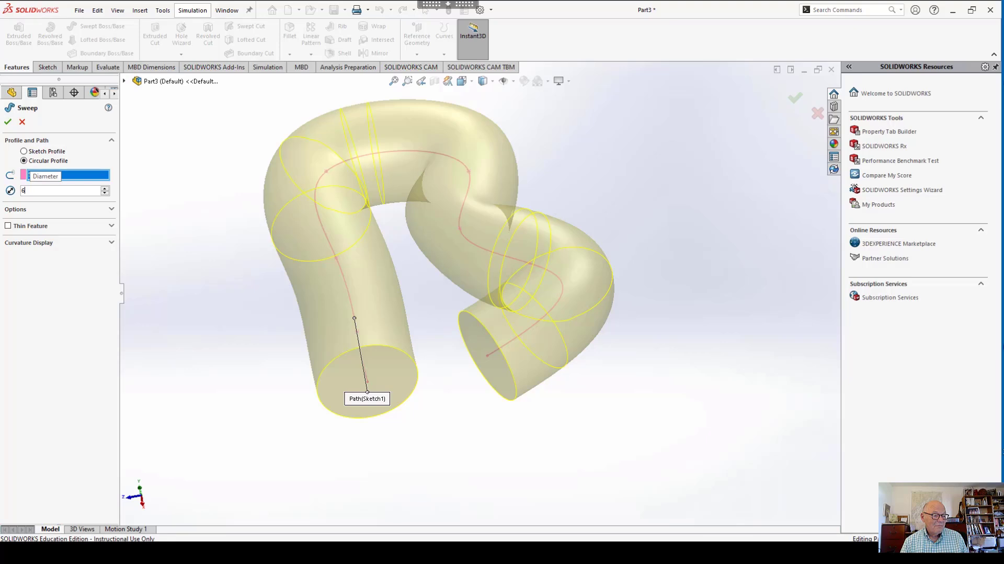
key("Return")
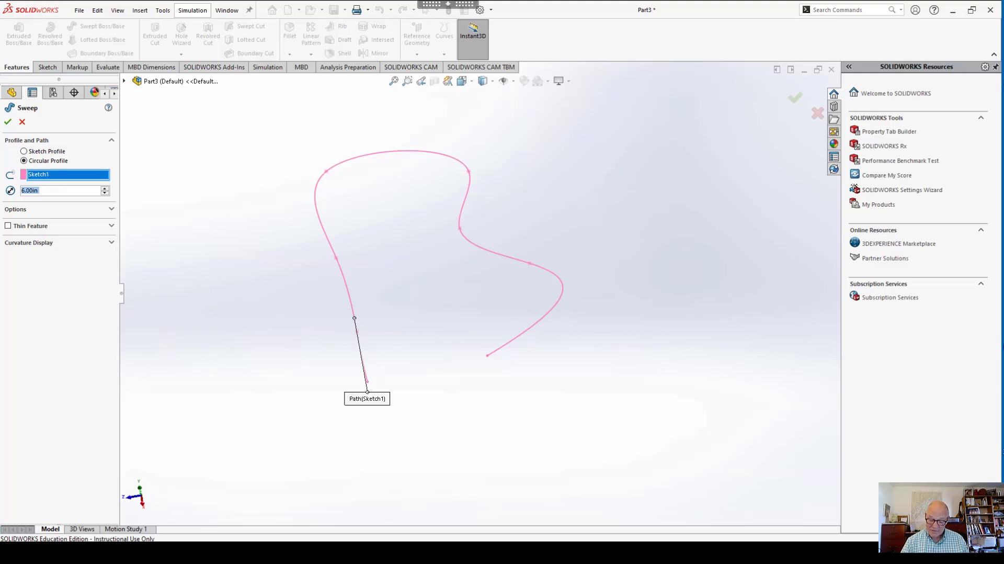
Preview the sweep with a 1 in diameter profile and cancel the command.
type("1")
key("Return")
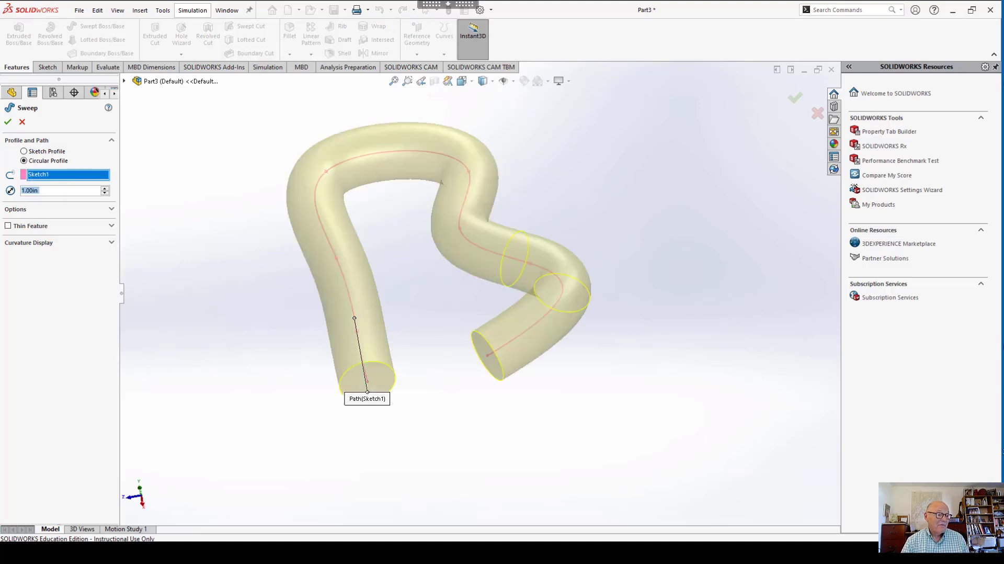
middle_click_drag(387, 361, 446, 290)
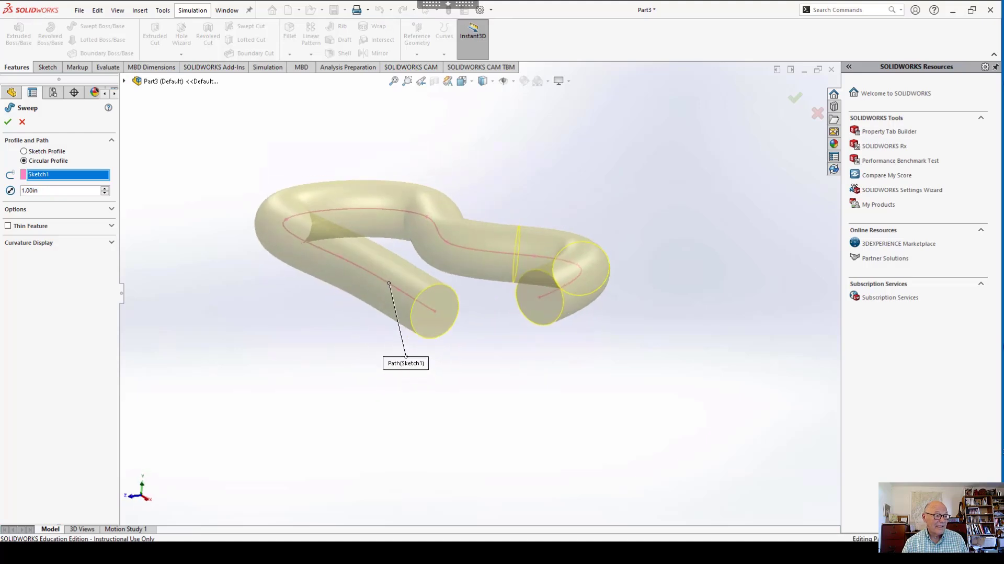
key("Escape")
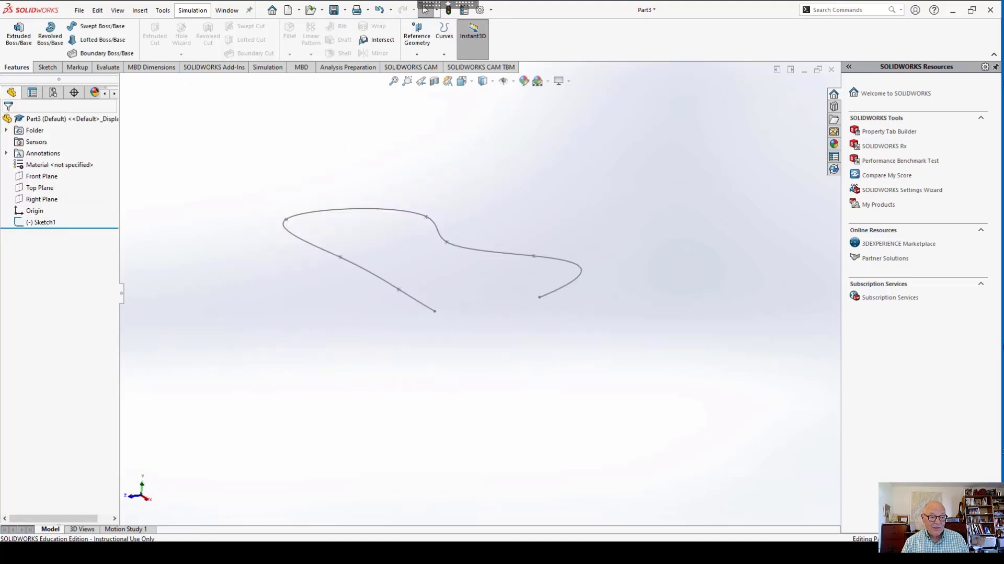
Create a reference plane perpendicular to the spline and coincident with its open endpoint.
mouse_move(446, 291)
middle_mouse_down()
mouse_move(464, 320)
mouse_move(492, 329)
mouse_move(485, 340)
mouse_move(448, 304)
mouse_move(406, 303)
mouse_move(421, 302)
middle_mouse_up()
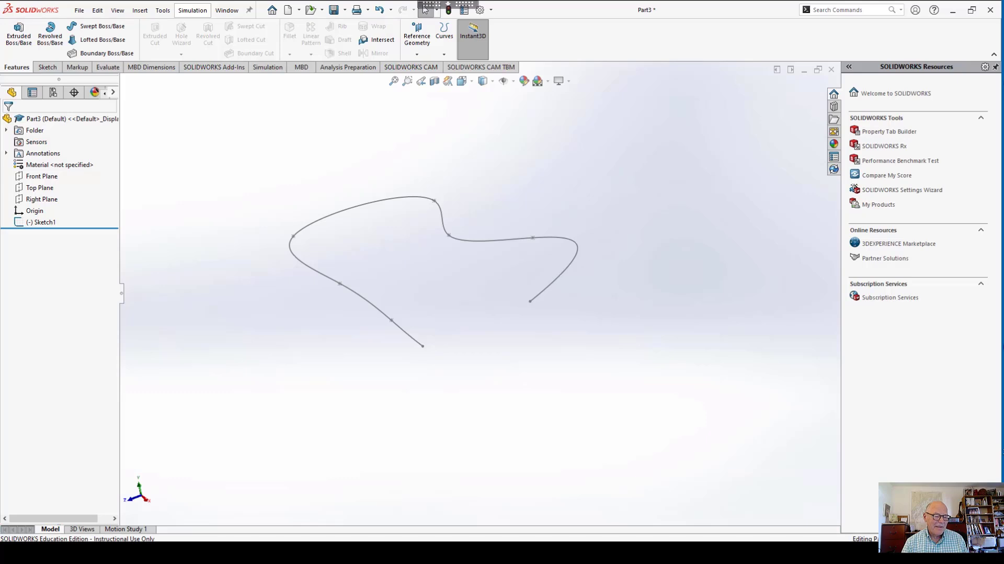
mouse_move(530, 300)
middle_mouse_down()
mouse_move(549, 282)
mouse_move(486, 280)
mouse_move(491, 303)
middle_mouse_up()
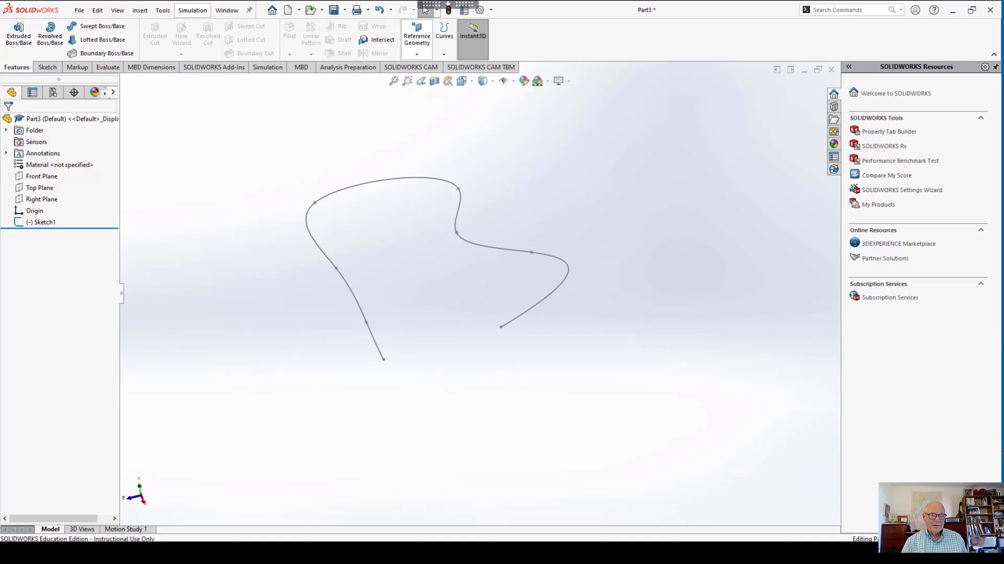
left_click(417, 54)
left_click(426, 67)
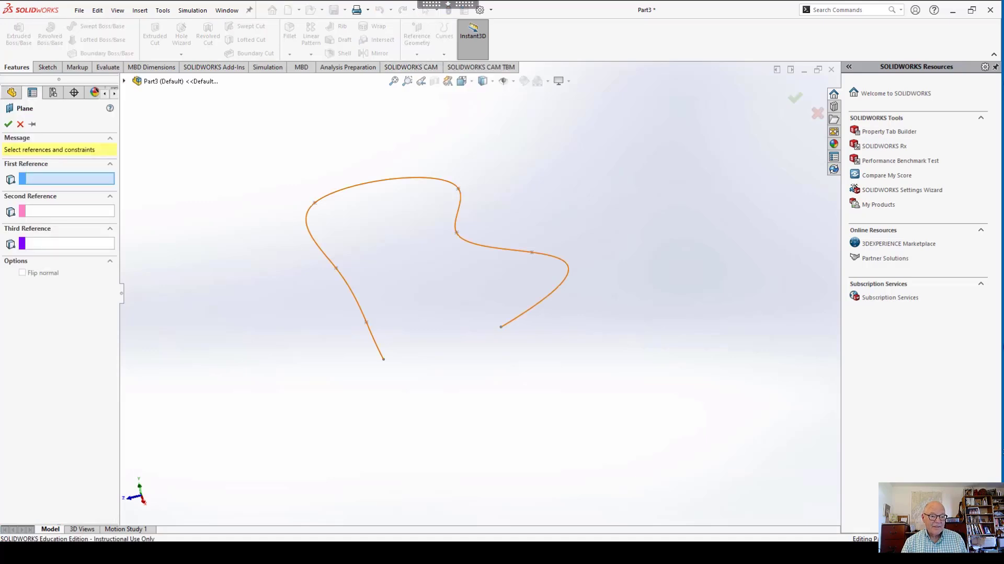
left_click(458, 239)
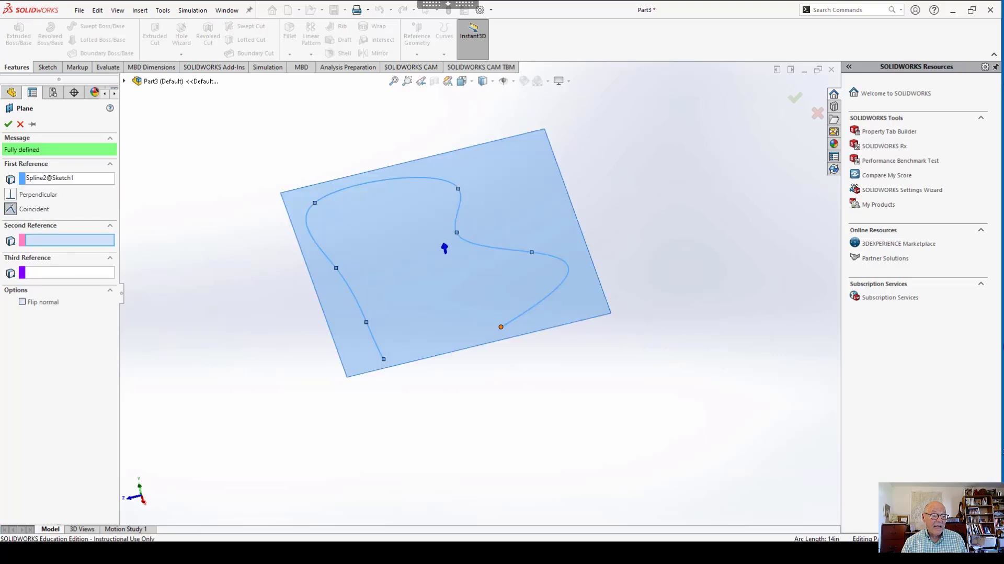
left_click(503, 326)
middle_click_drag(506, 324, 525, 290)
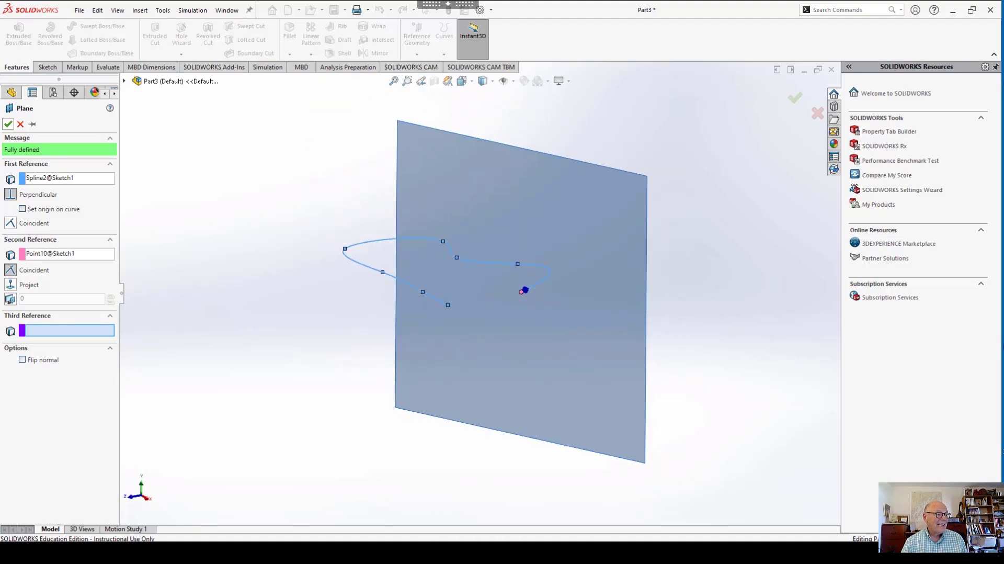
key("Return")
key("Escape")
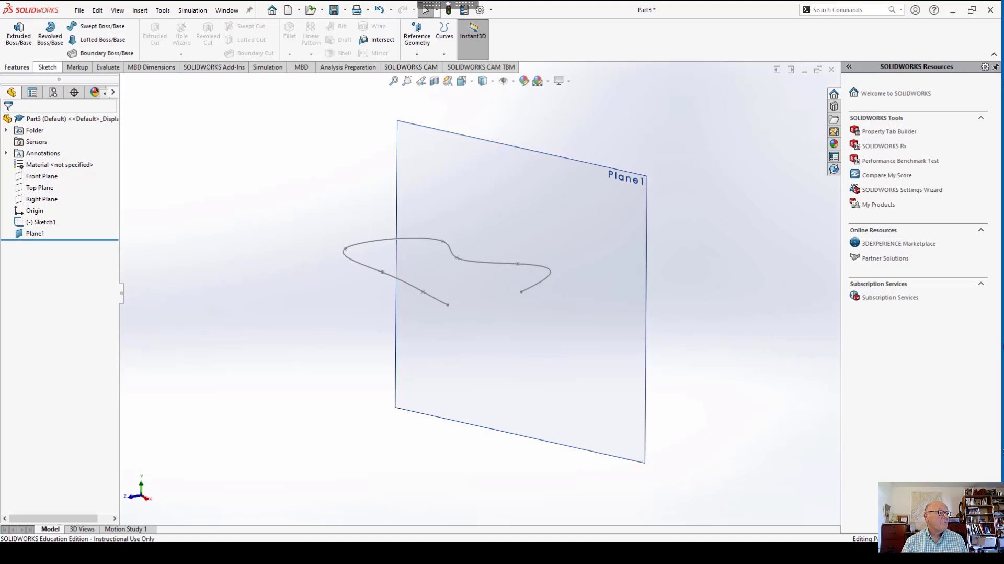
Start a sketch on Plane1 and draw a circle about 0.61 in in diameter centred at the spline's endpoint.
left_click(47, 67)
left_click(14, 36)
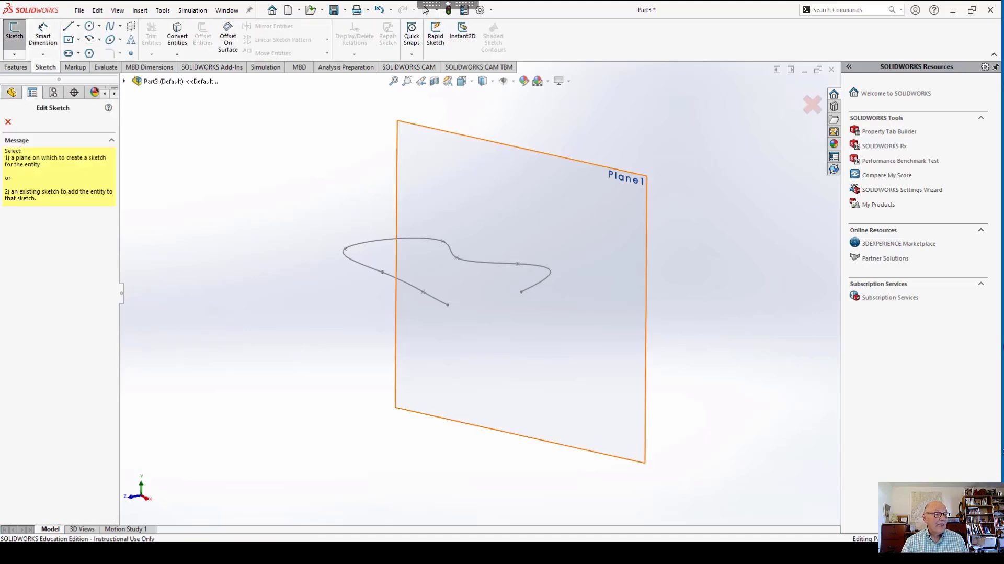
left_click(620, 175)
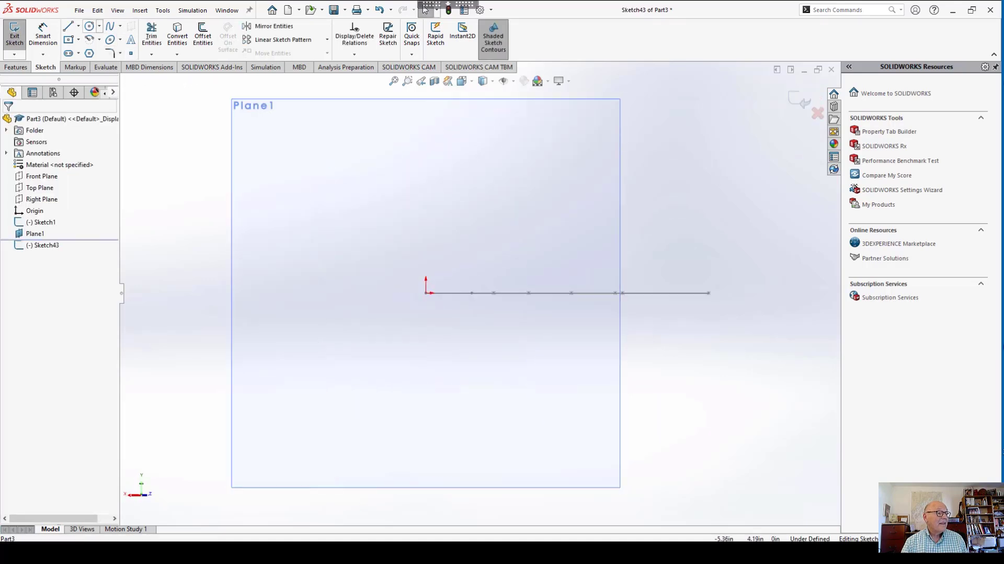
left_click(89, 26)
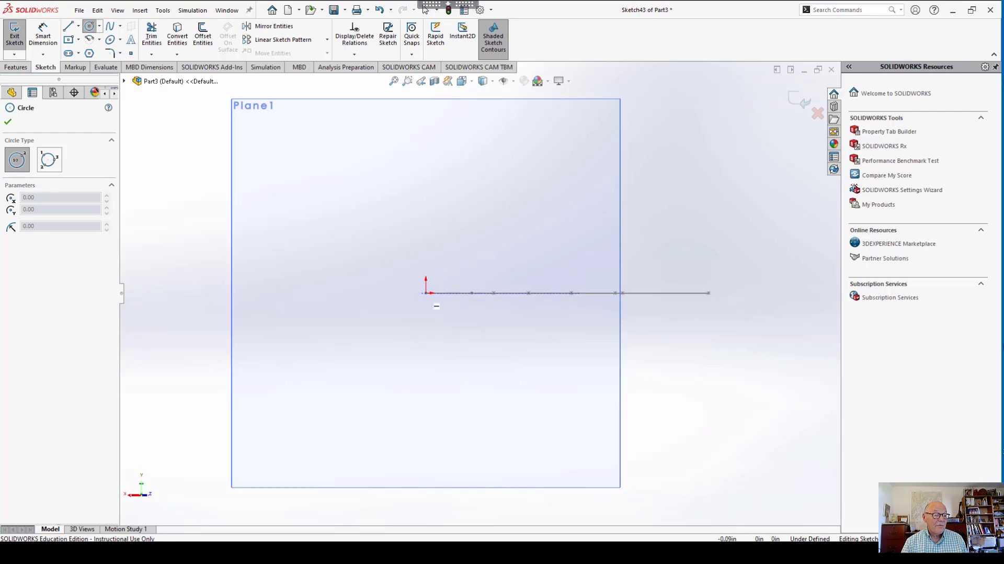
left_click(427, 293)
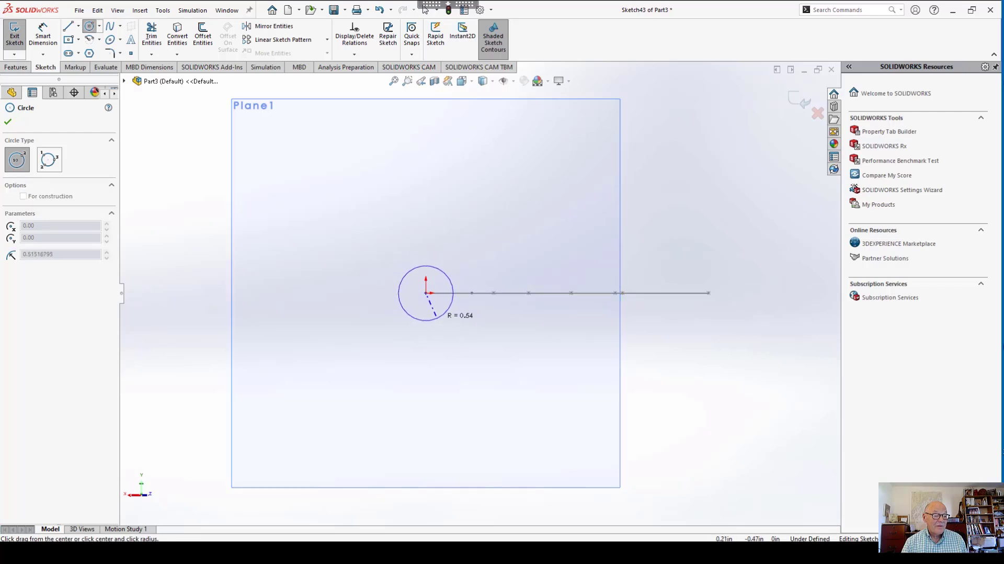
left_click(432, 308)
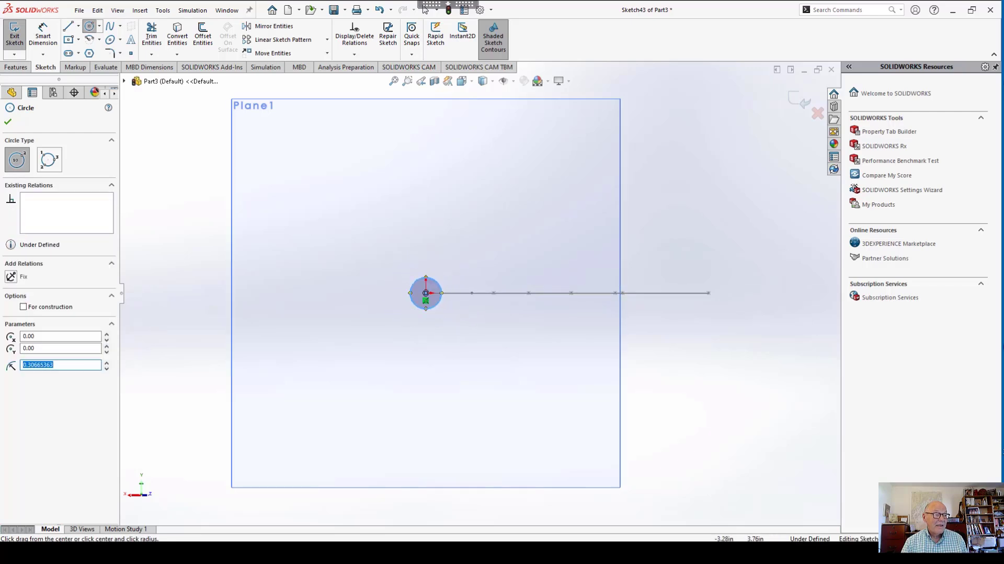
Draw a six-sided inscribed-circle polygon around the circle, sharing its centre, with an inscribed diameter of about 1.98 in.
left_click(90, 52)
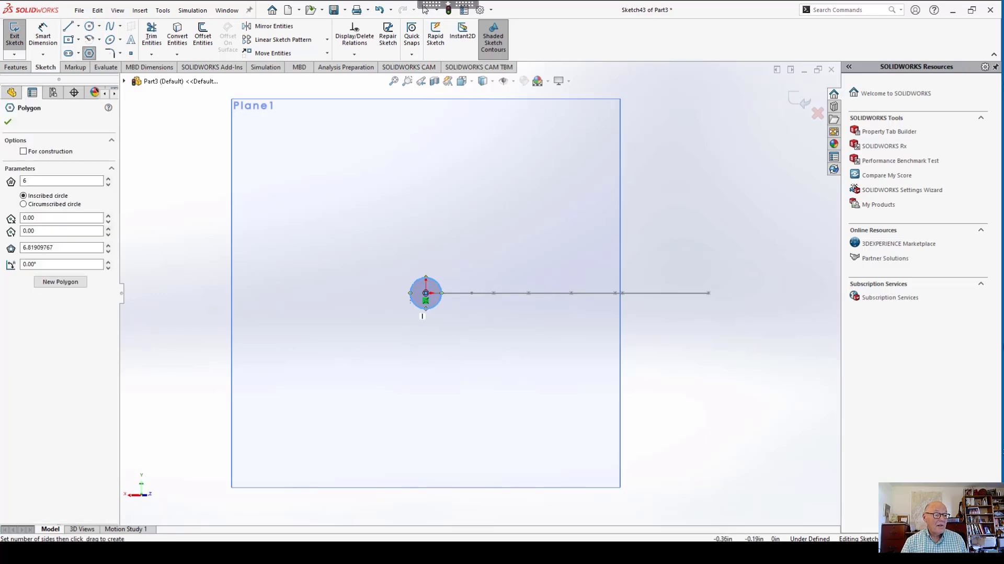
left_click(426, 293)
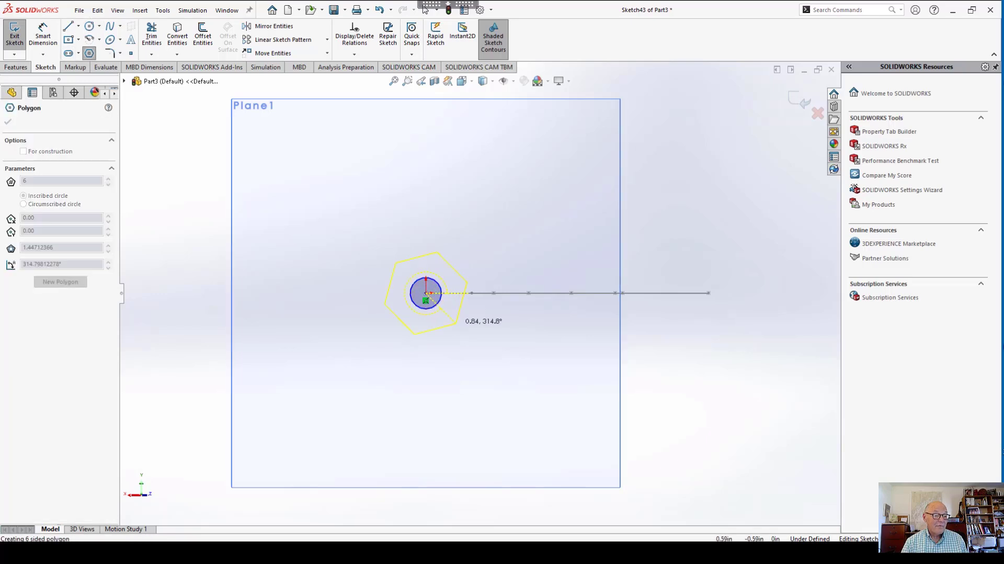
left_click(476, 319)
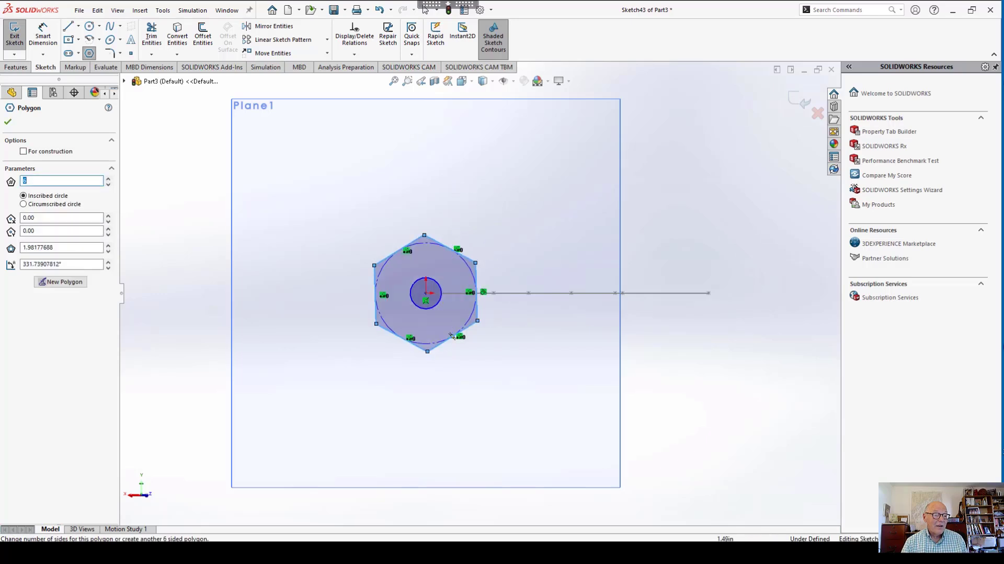
left_click(425, 9)
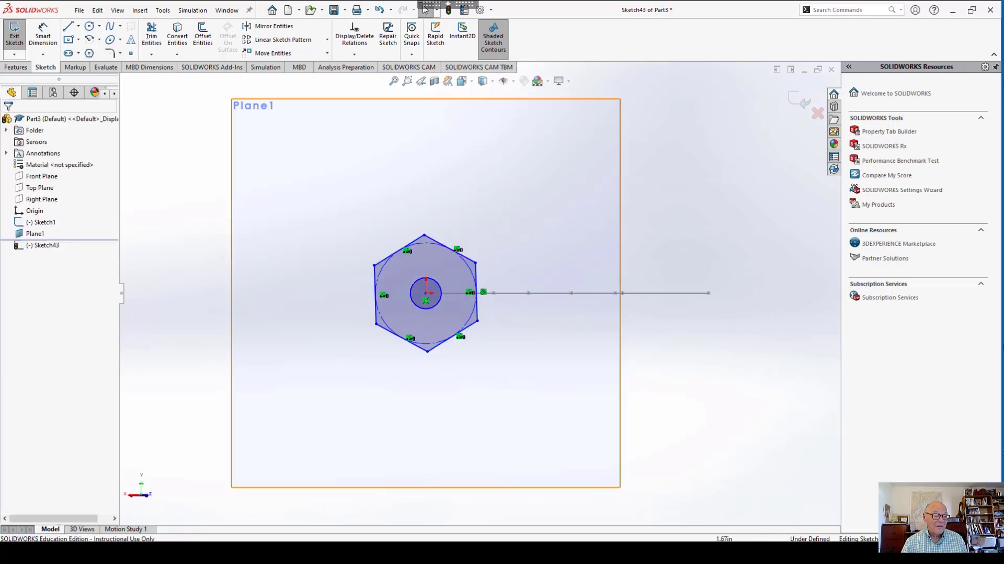
Dimension the inner circle's diameter at 0.5 in.
right_click_drag(538, 375, 538, 342)
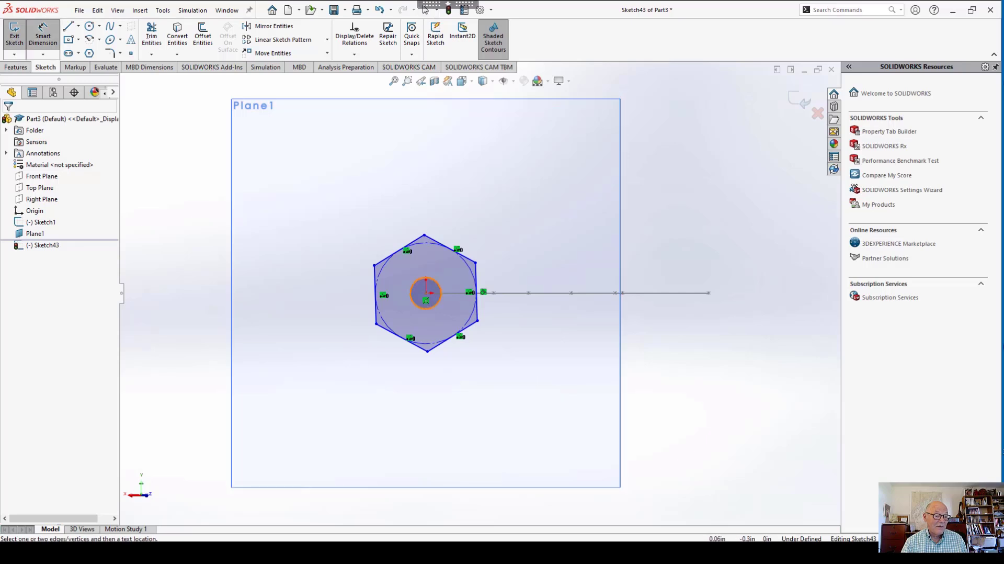
left_click(429, 308)
left_click(317, 367)
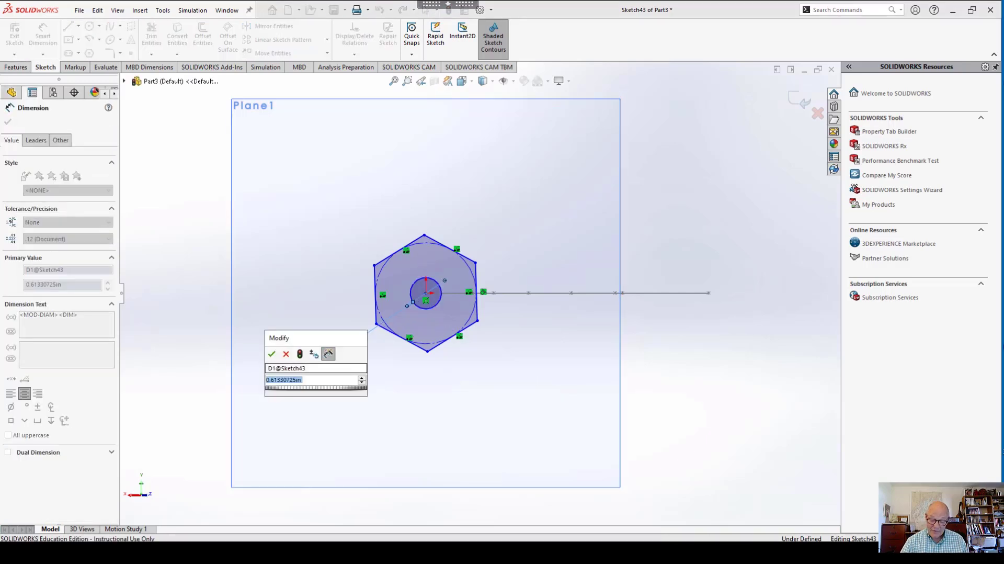
type(".5")
key("Return")
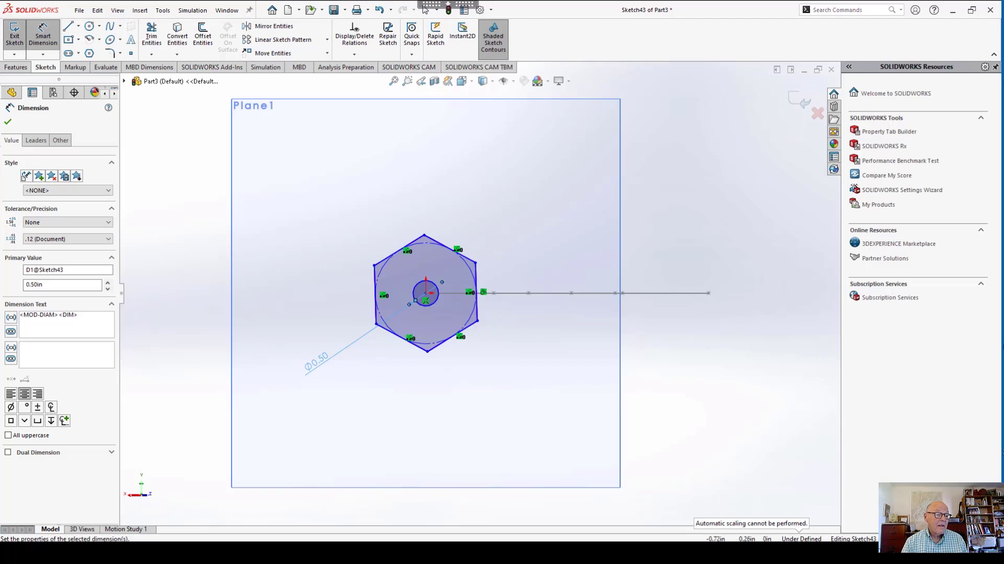
Dimension the hexagon's inscribed construction circle at 2 in in diameter.
left_click(380, 271)
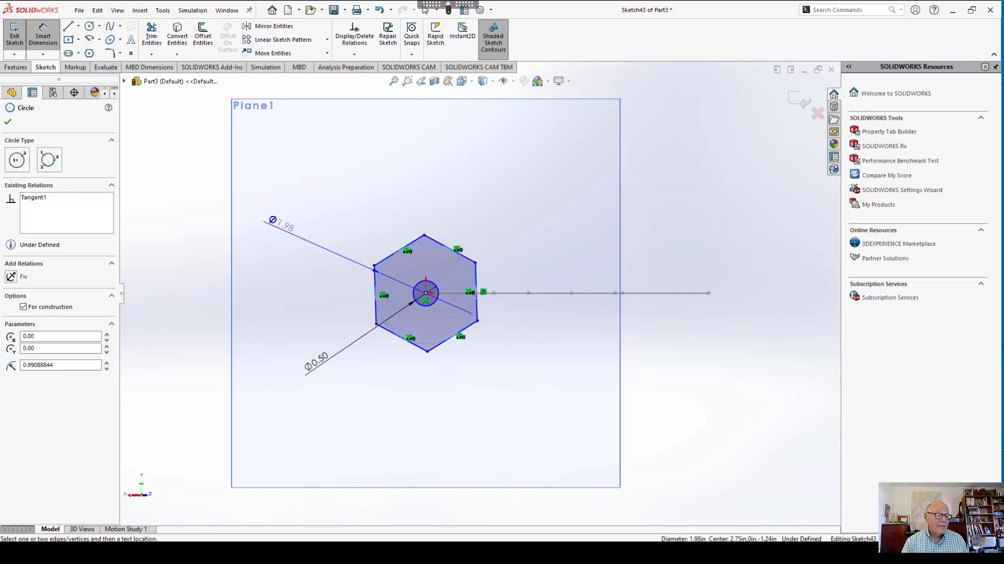
left_click(285, 224)
type("2")
key("Return")
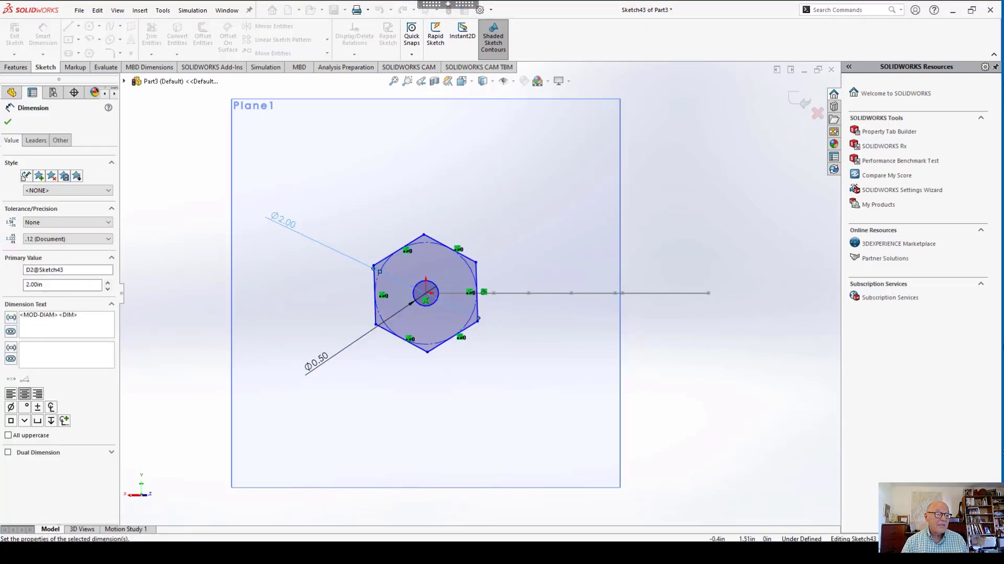
key("Escape")
Add a Vertical relation to the right-hand side of the hexagon.
left_click(477, 290)
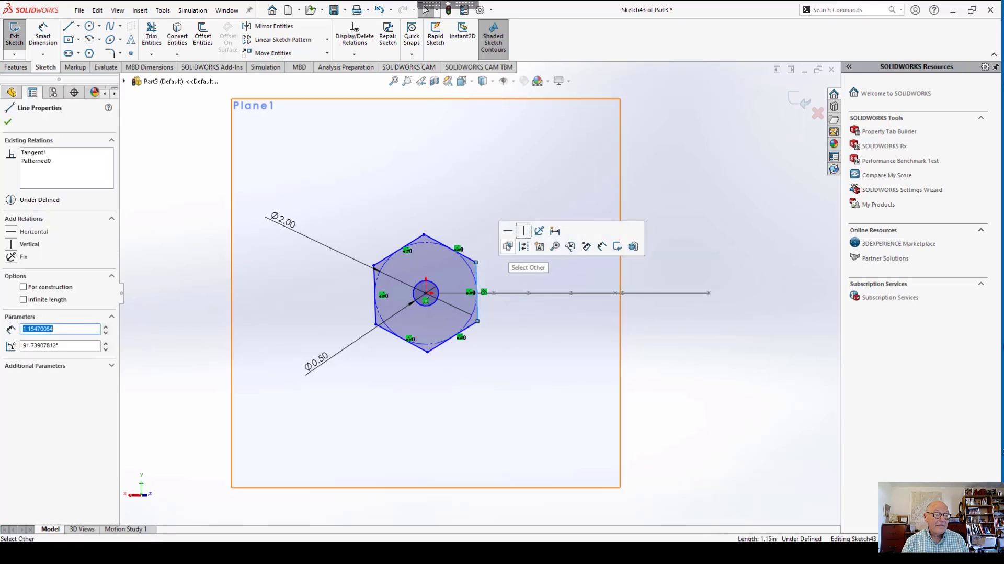
left_click(524, 231)
left_click(533, 340)
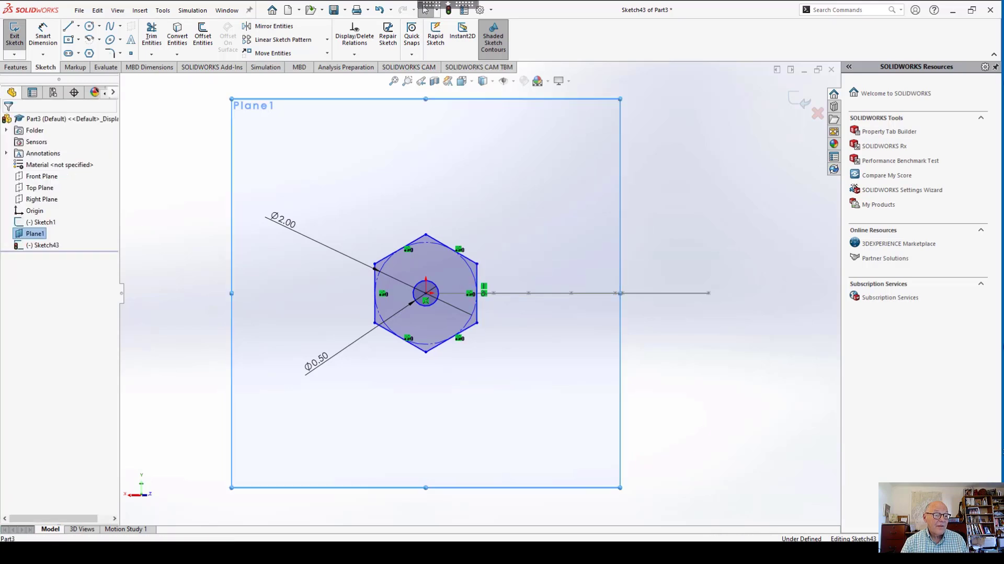
key("Escape")
Move the profile's centre off the spline's end, then constrain it to that endpoint with a Coincident relation.
scroll(424, 230, "down", 5)
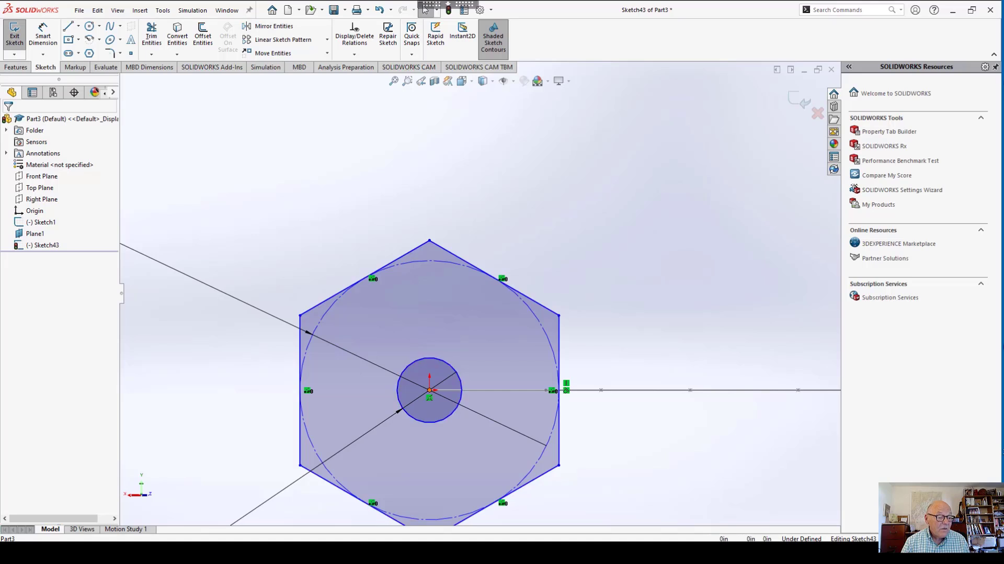
left_click_drag(429, 389, 461, 389)
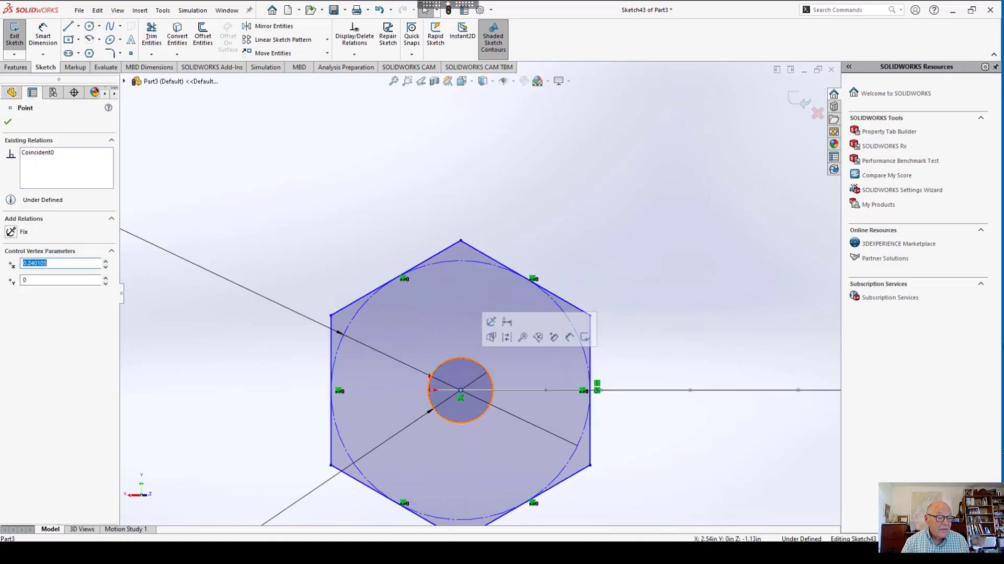
middle_click_drag(461, 390, 495, 437)
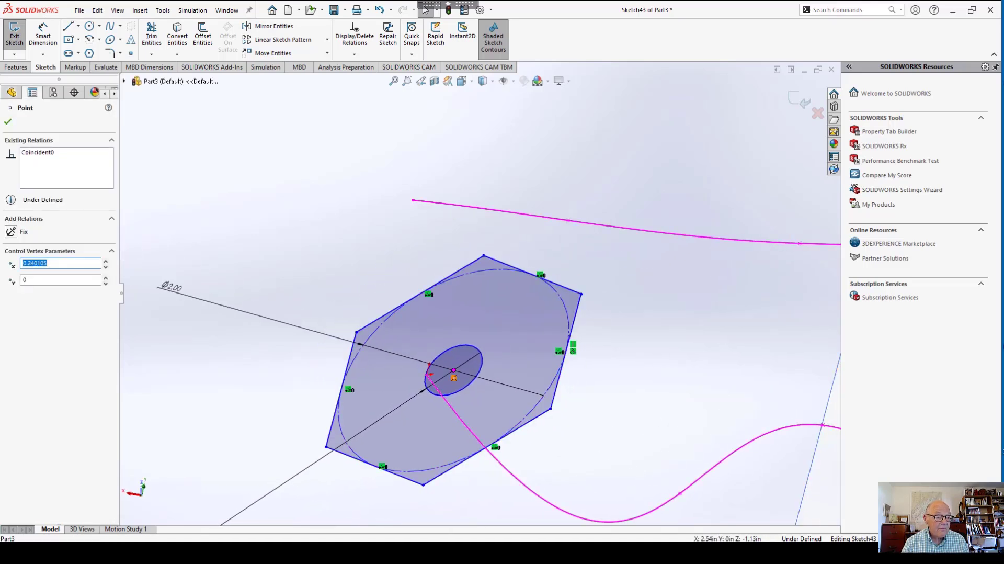
left_click(428, 374, "ctrl")
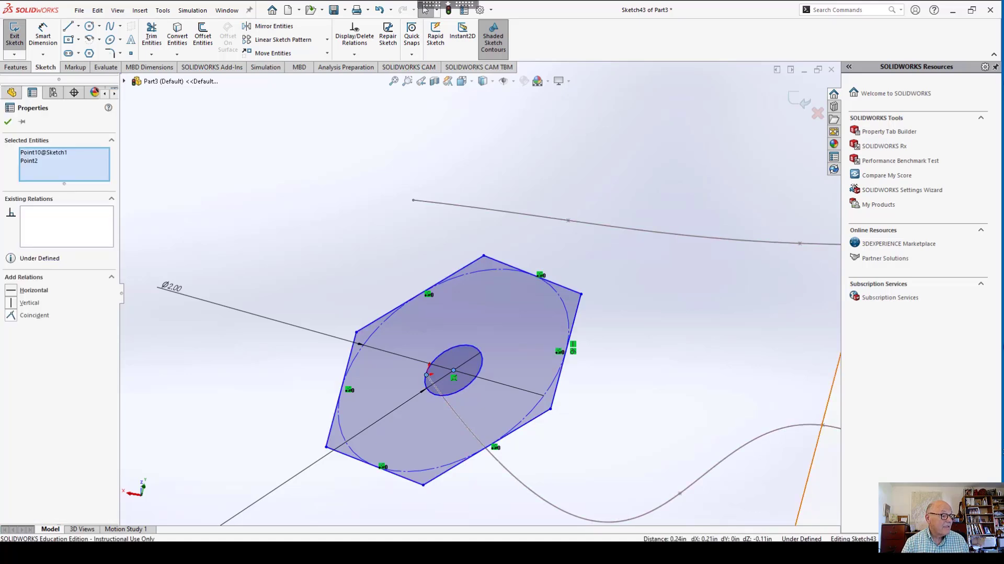
left_click(11, 315)
key("Escape")
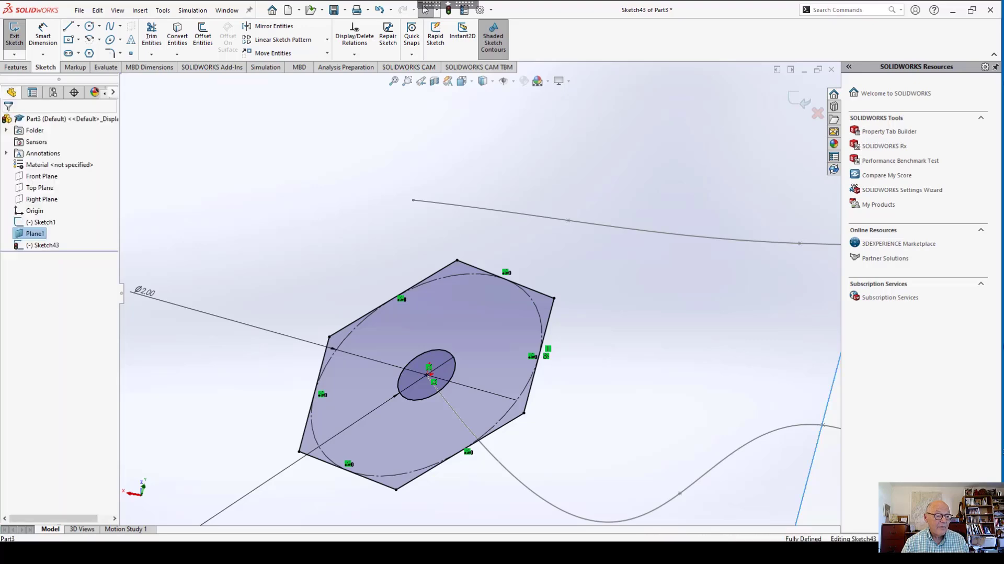
Set the diameter of the hexagon's inscribed circle to 1 in.
scroll(652, 390, "up", 7)
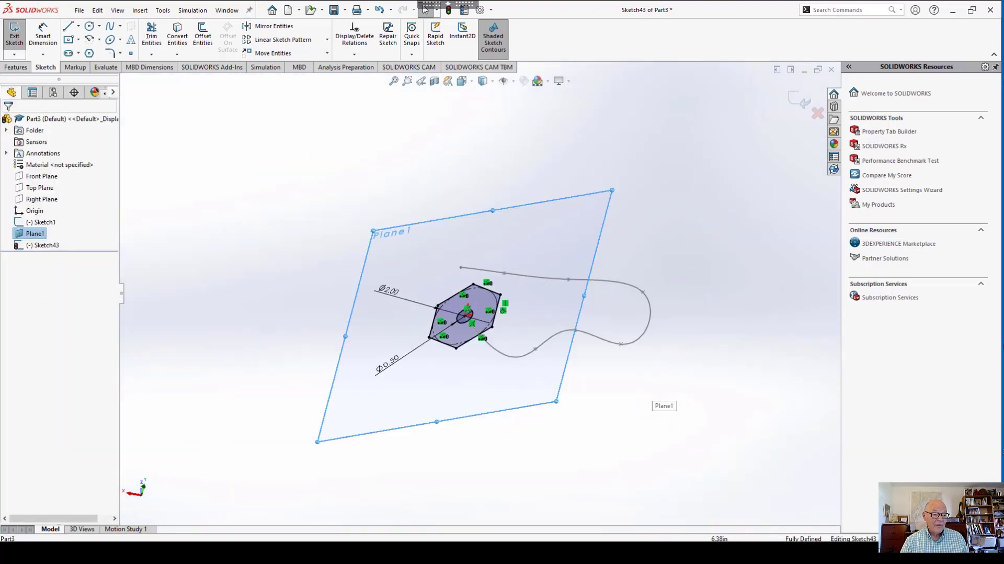
middle_click_drag(651, 390, 724, 368)
key("ctrl+8")
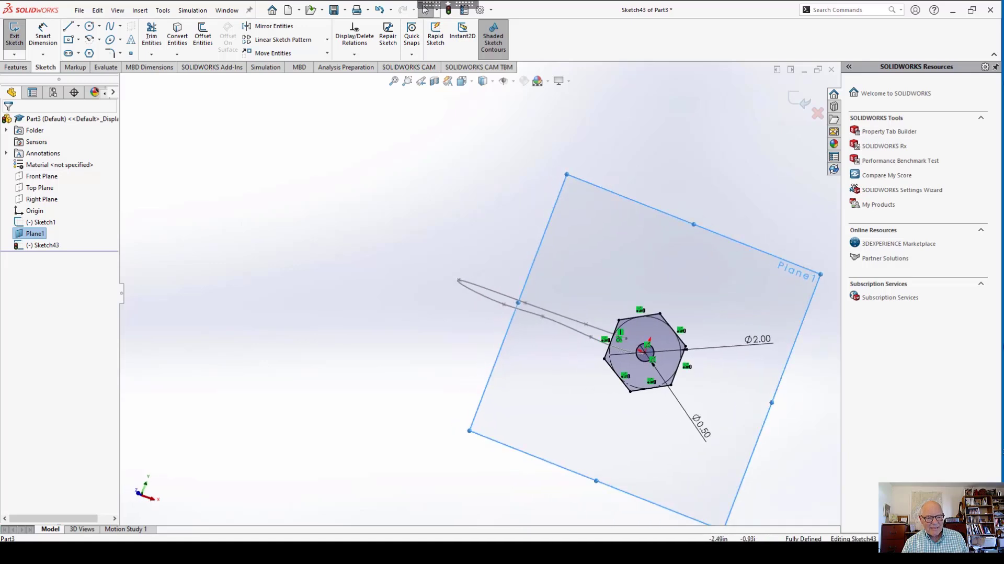
double_click(758, 340)
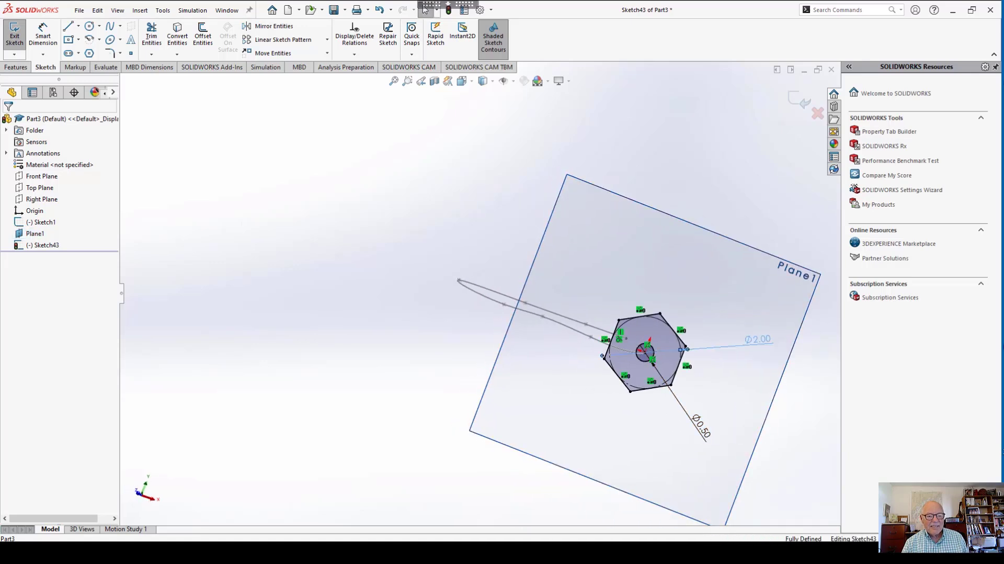
type("1")
key("Return")
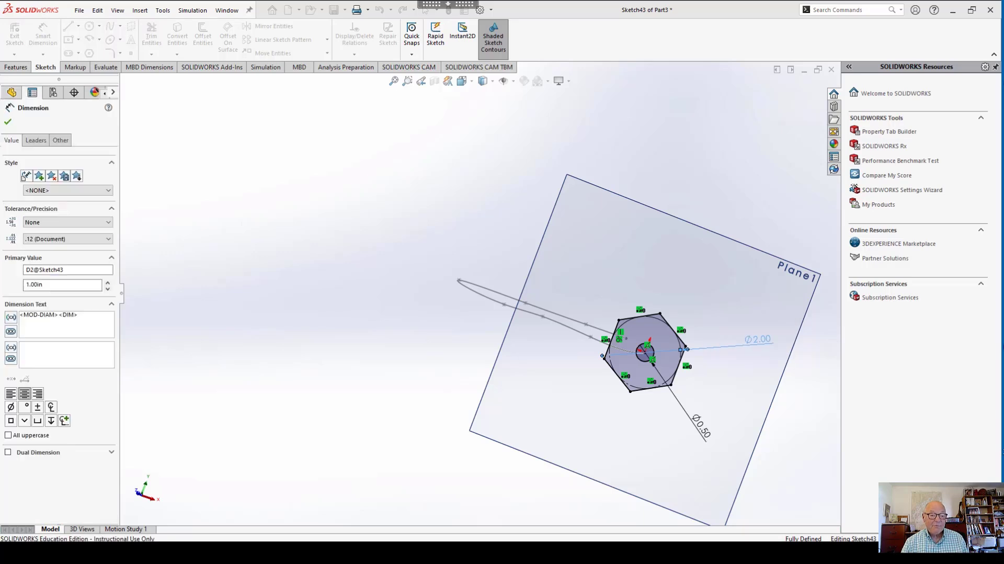
key("Escape")
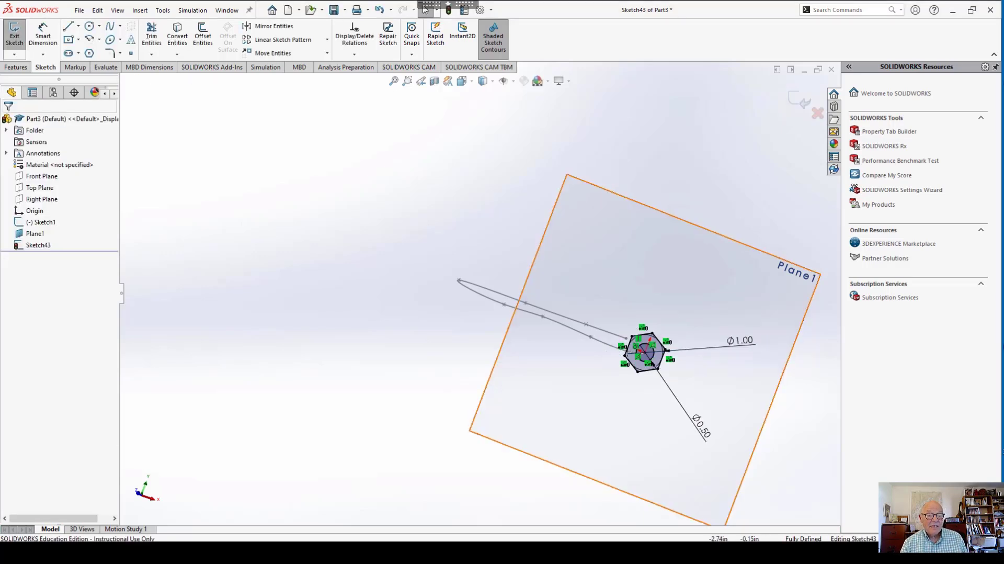
Exit the profile sketch and sweep the hexagon with its circular hole along the spline as a Swept Boss/Base.
scroll(704, 380, "up", 5)
left_click(800, 100)
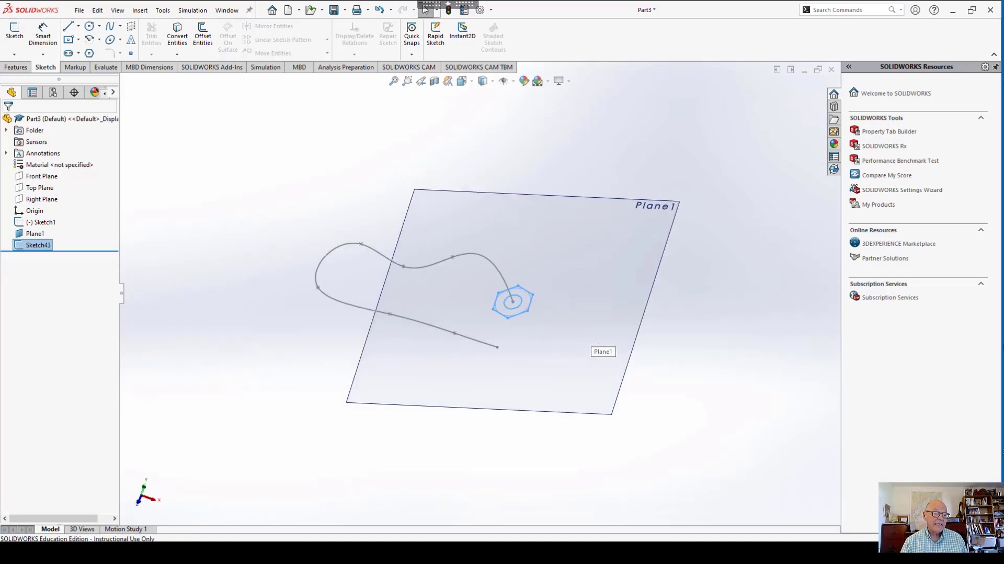
left_click(16, 68)
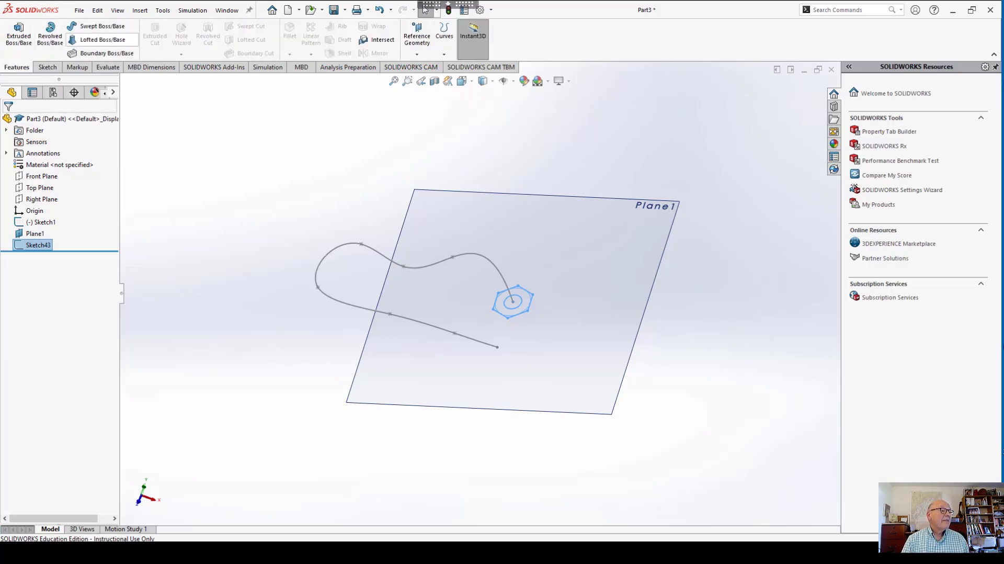
left_click(100, 26)
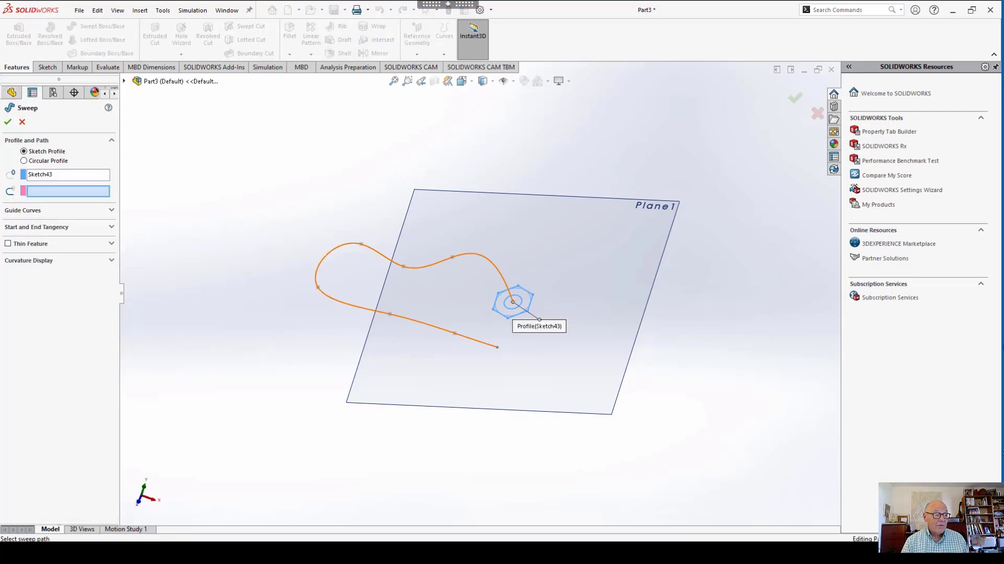
left_click(68, 174)
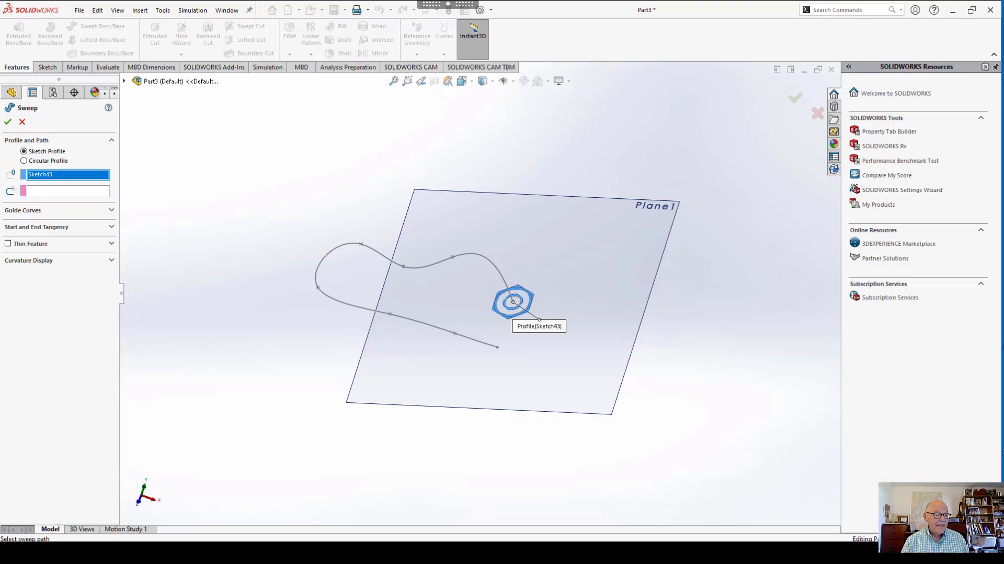
left_click(68, 192)
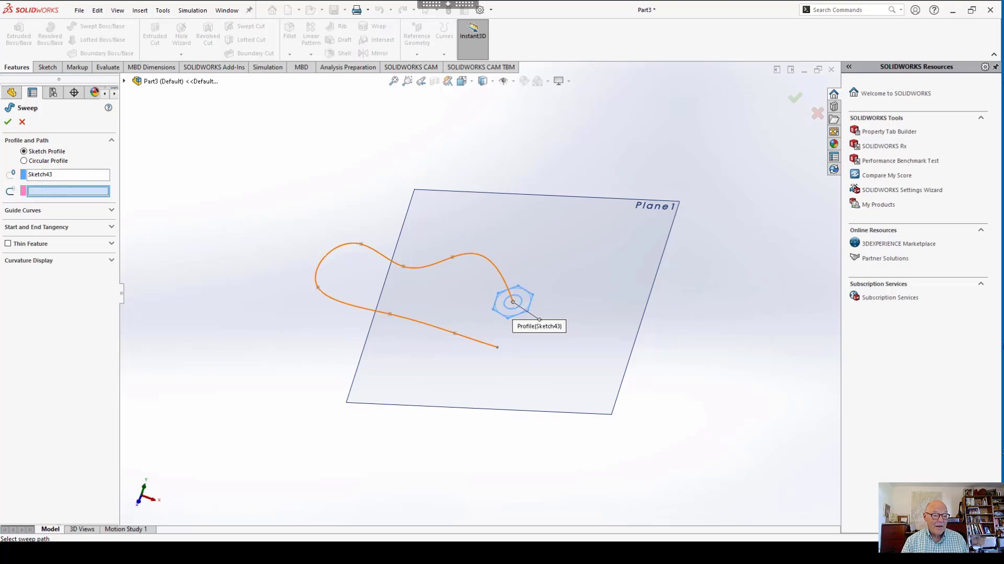
left_click(505, 282)
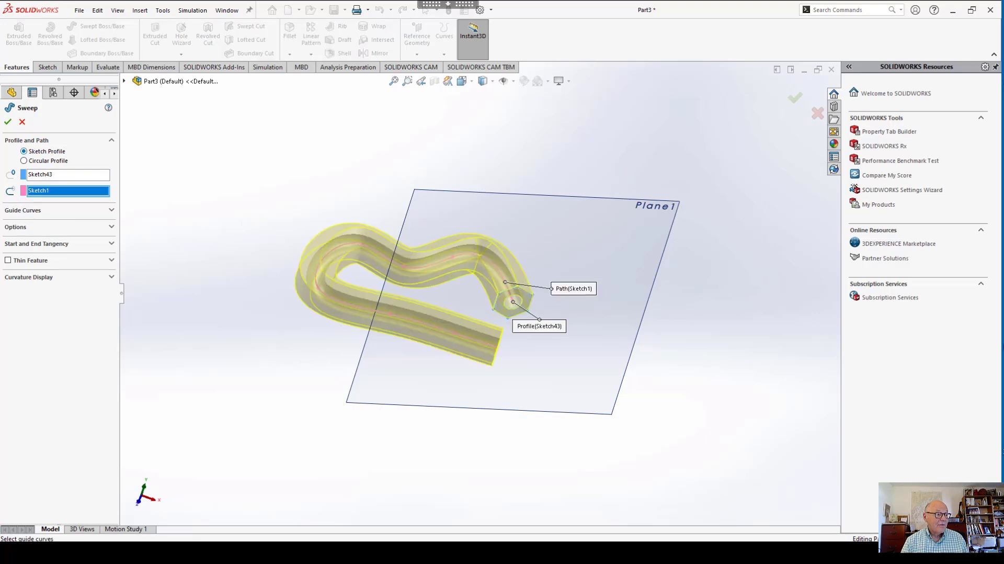
left_click(7, 122)
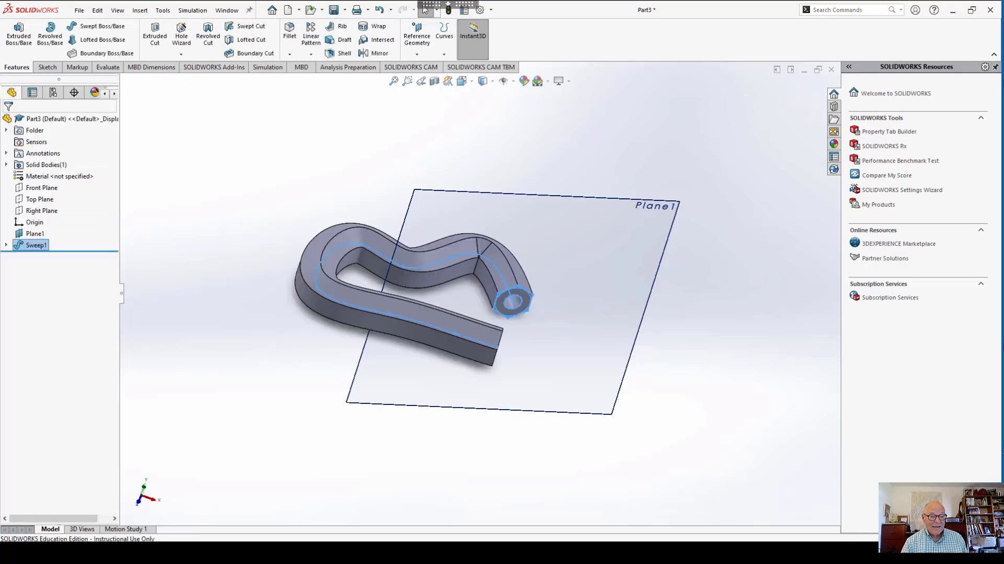
middle_click_drag(471, 314, 445, 314)
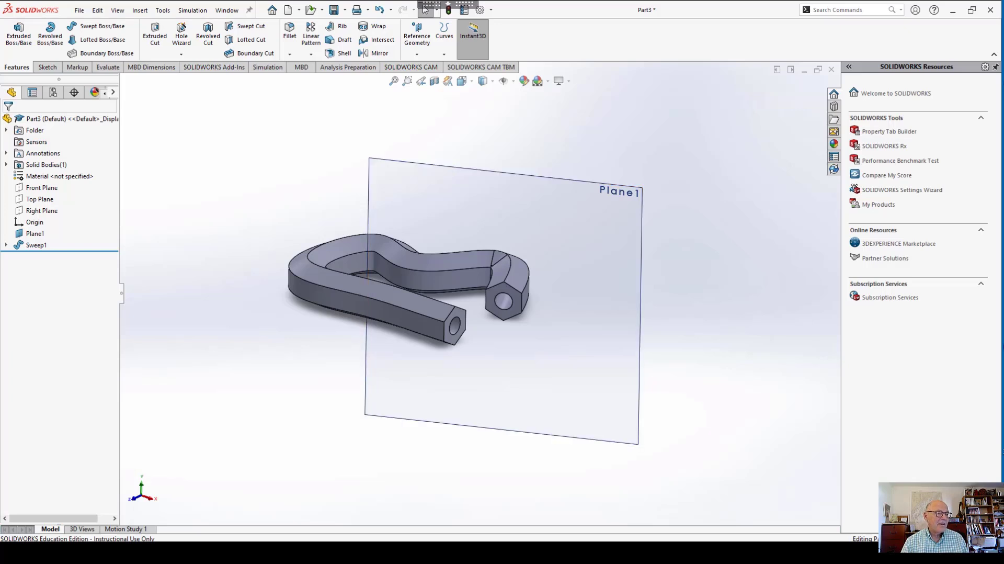
Delete the hexagonal sweep feature while keeping its profile and path sketches.
left_click(6, 245)
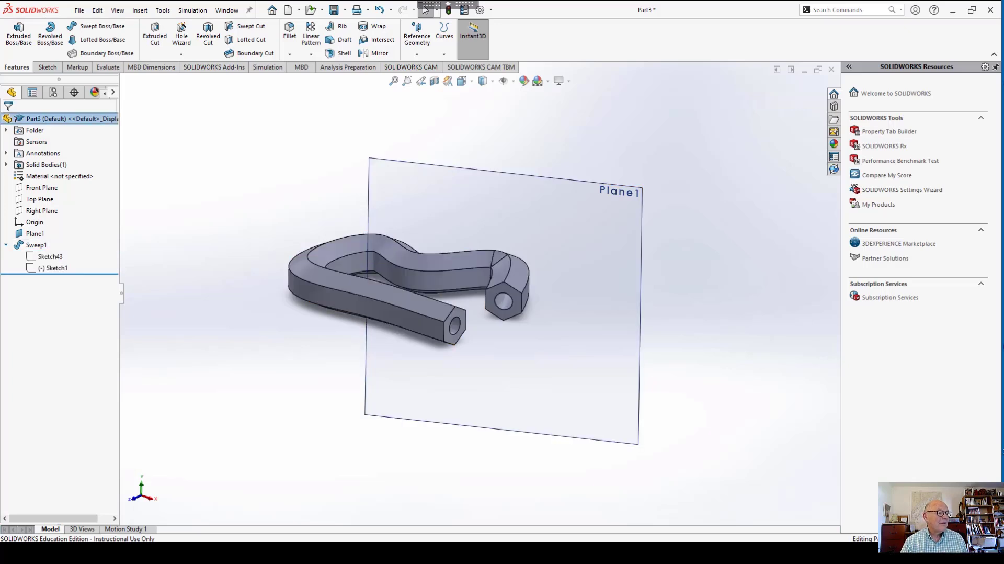
right_click(47, 239)
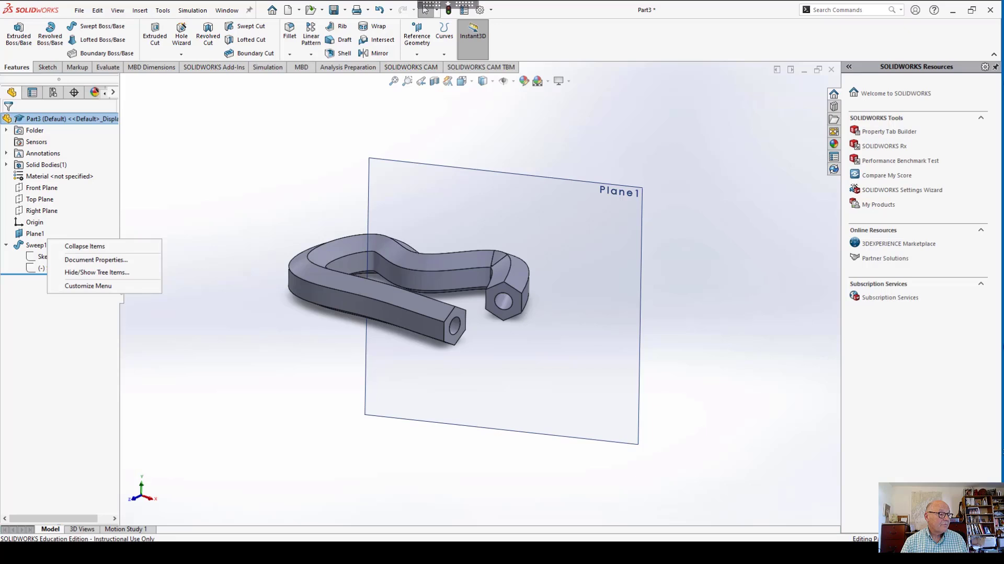
right_click(37, 244)
left_click(63, 299)
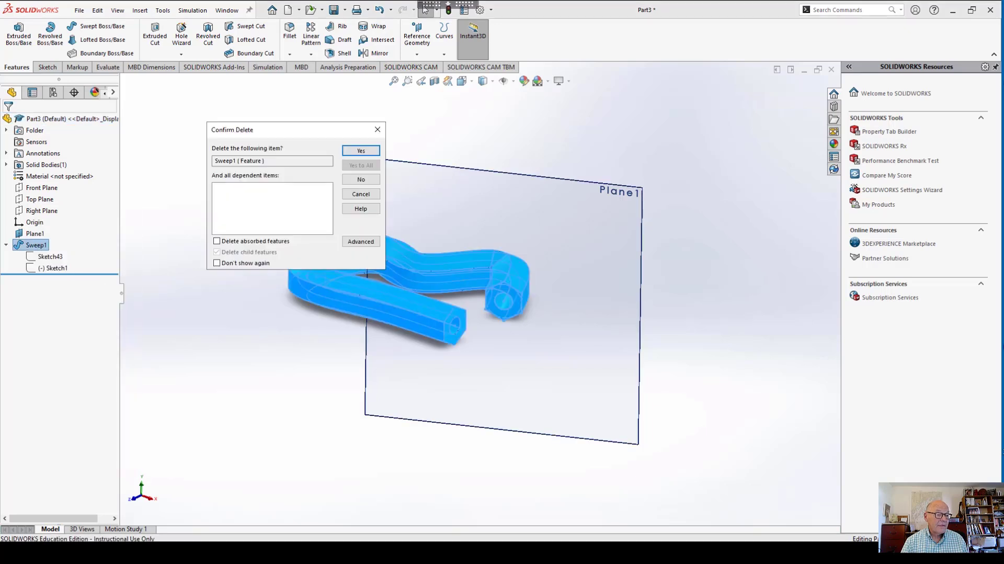
left_click(361, 151)
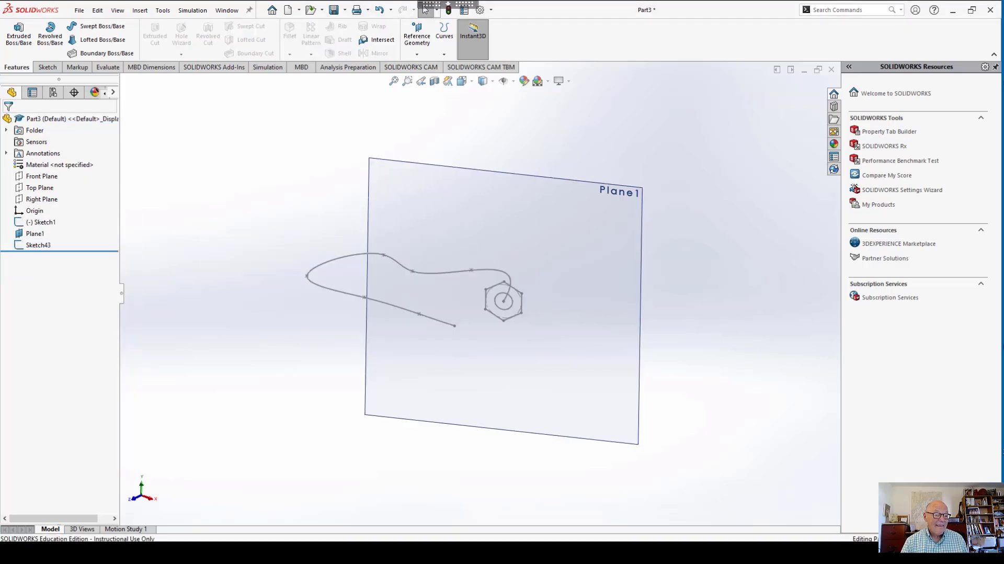
Delete the hexagon-and-circle profile sketch and the reference plane it was drawn on.
right_click(34, 245)
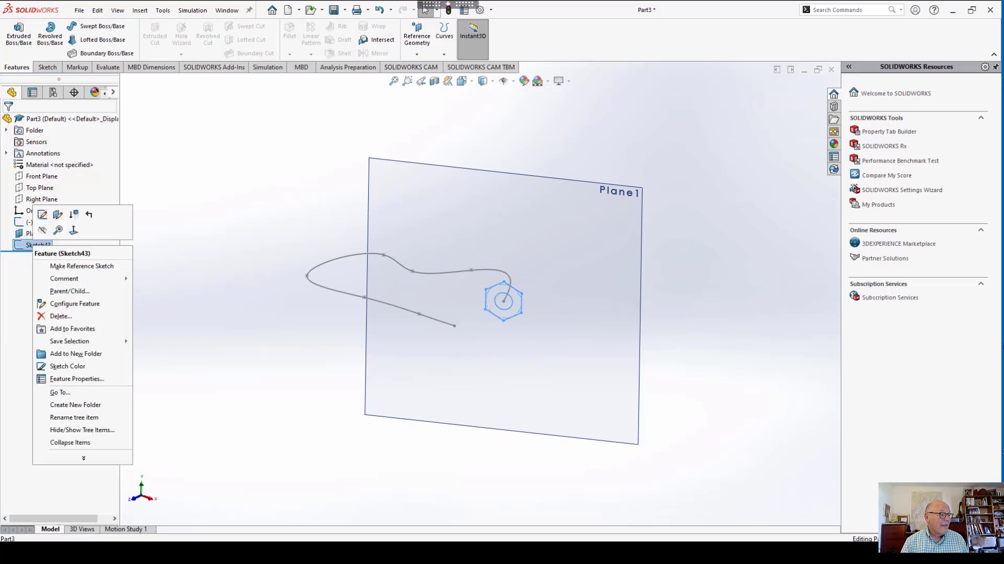
left_click(60, 316)
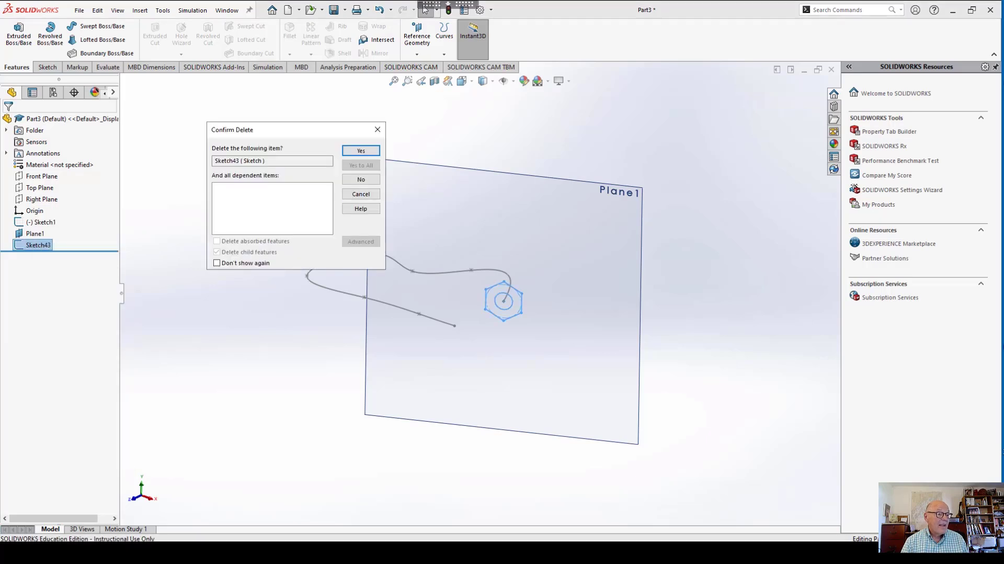
key("Return")
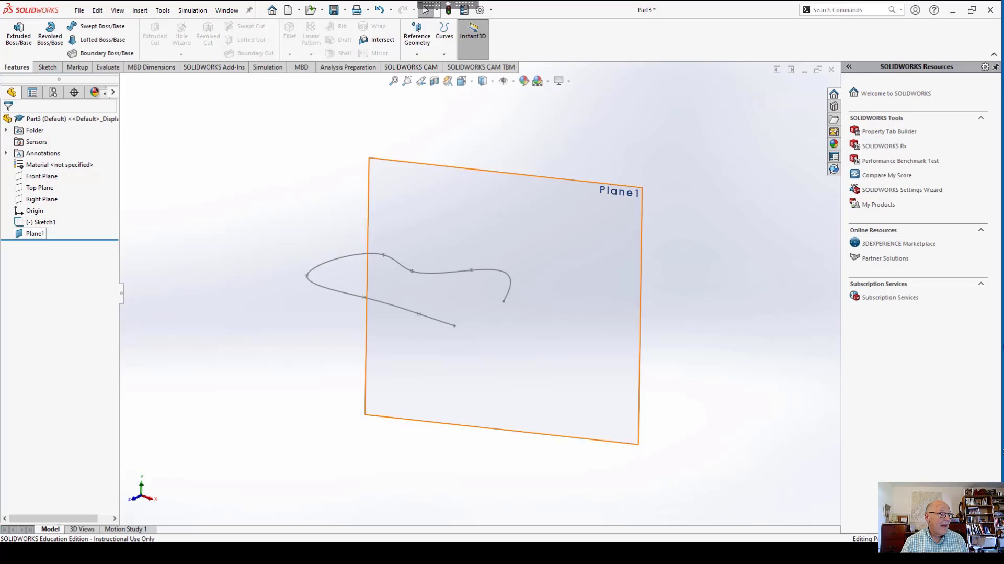
right_click(34, 234)
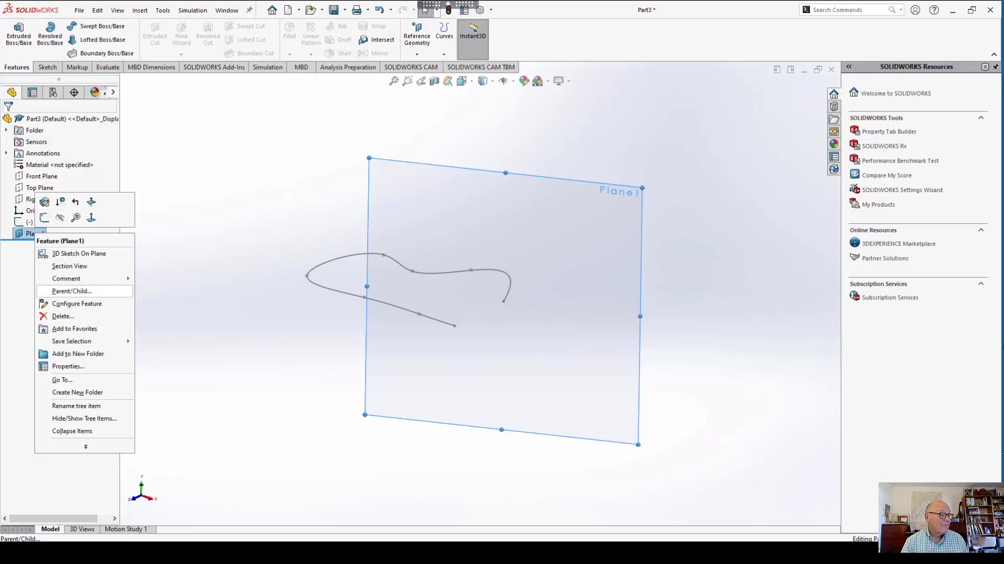
left_click(62, 316)
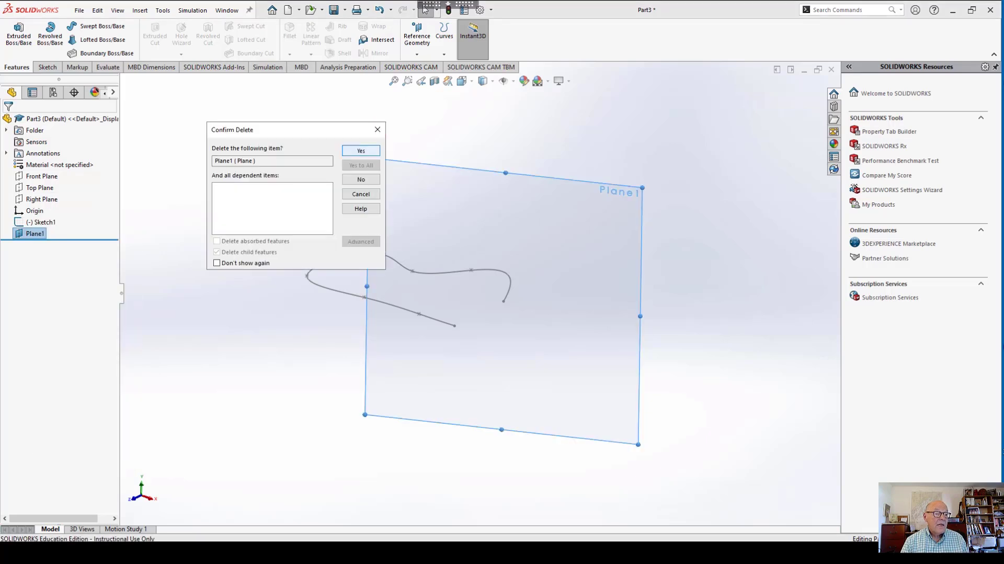
left_click(360, 151)
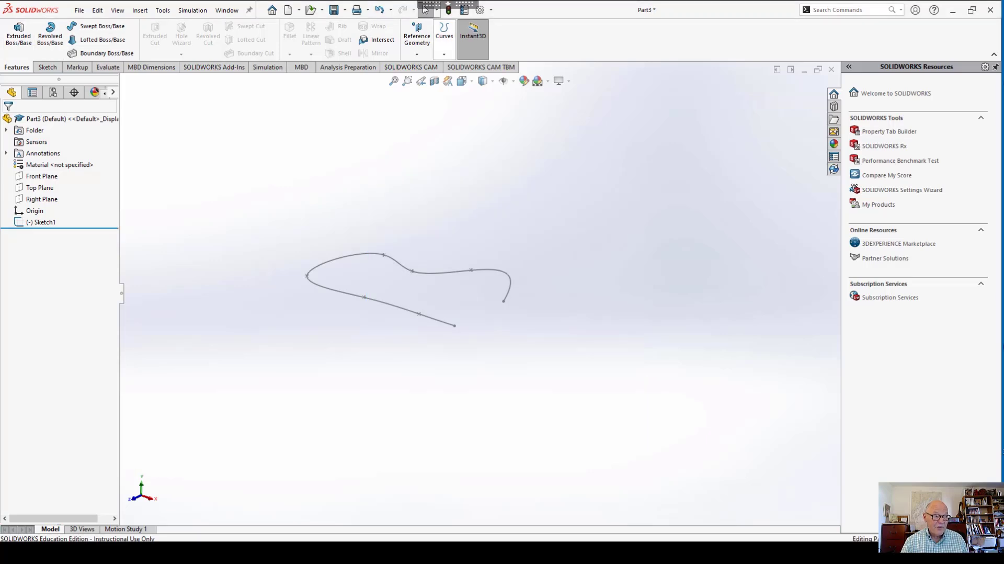
Create a reference plane perpendicular to the spline and coincident with the endpoint at its curved end.
left_click(417, 47)
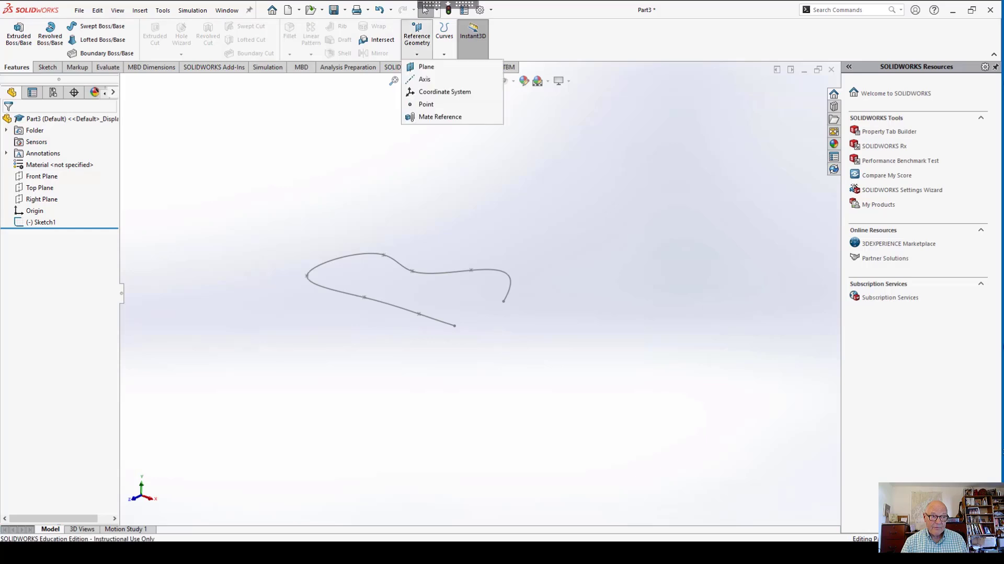
left_click(426, 66)
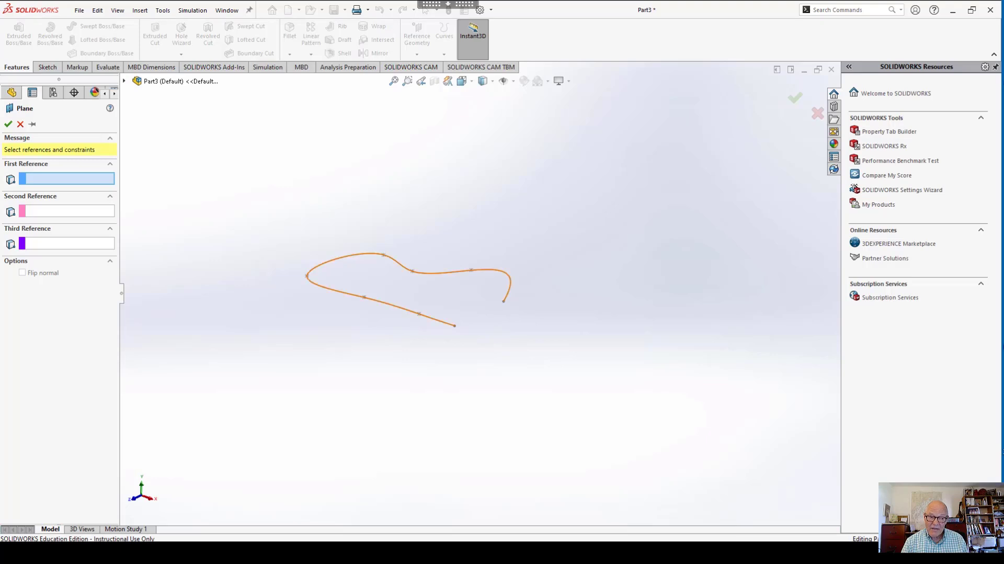
left_click(438, 320)
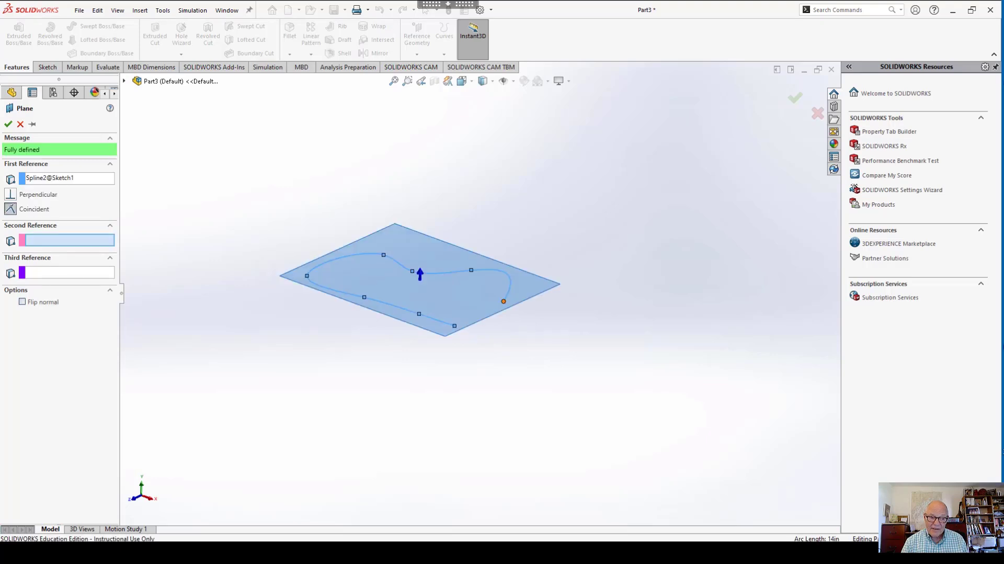
left_click(503, 301)
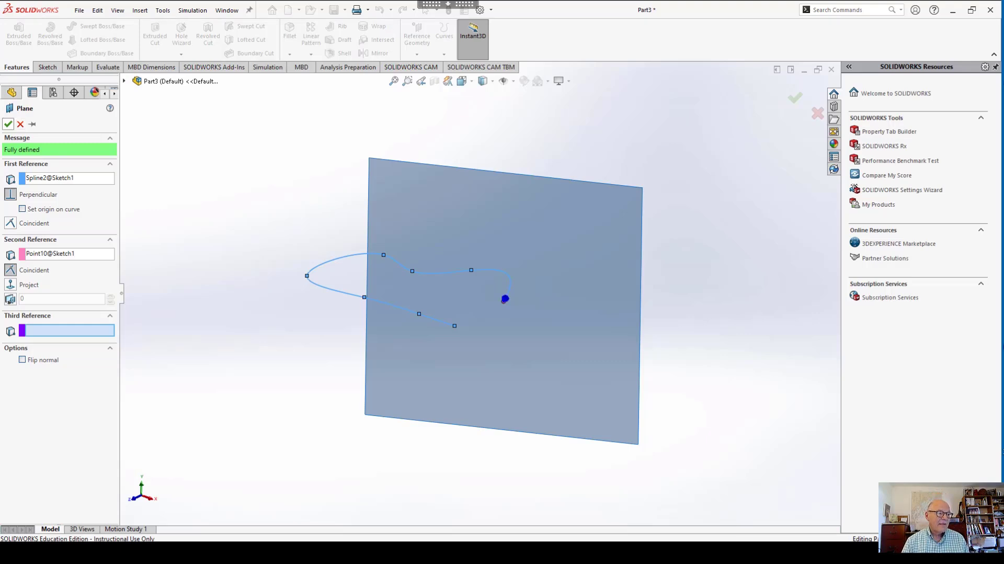
left_click(8, 124)
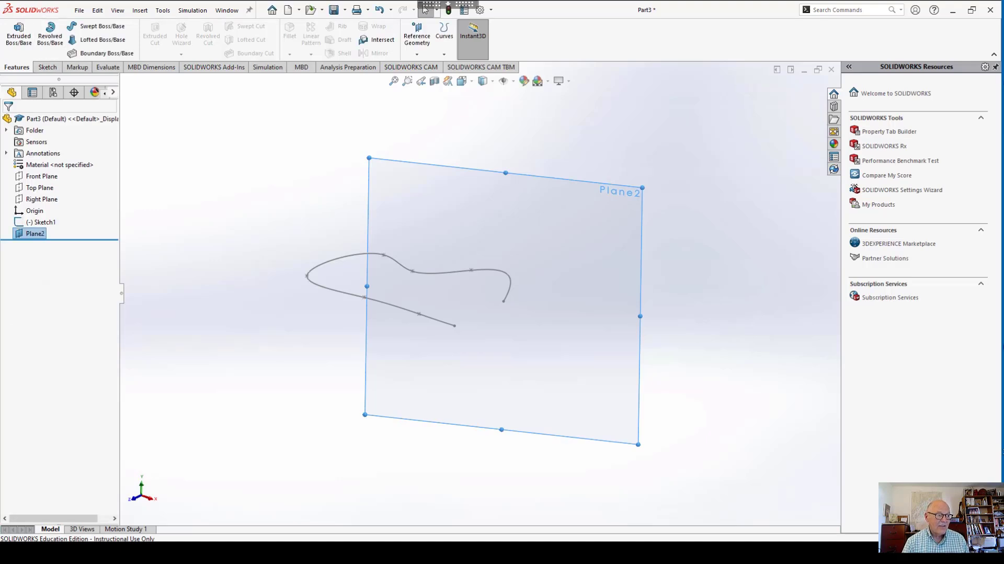
Sketch an ellipse on the new plane, centred on the spline's endpoint, with radii about 0.66 in and 0.27 in, and exit the sketch.
left_click(47, 67)
left_click(15, 34)
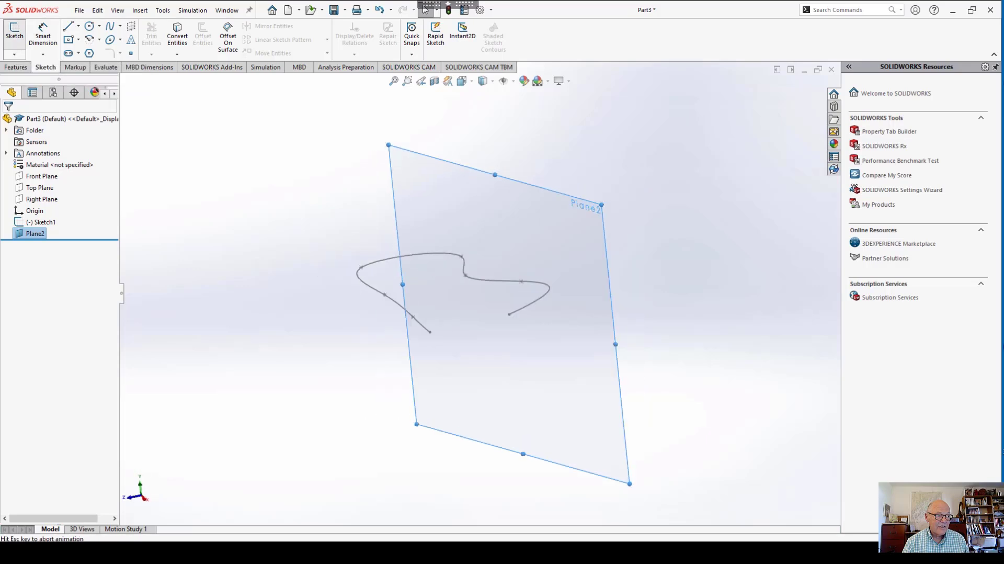
mouse_move(418, 293)
middle_mouse_down()
mouse_move(523, 299)
mouse_move(586, 319)
mouse_move(622, 301)
mouse_move(644, 356)
middle_mouse_up()
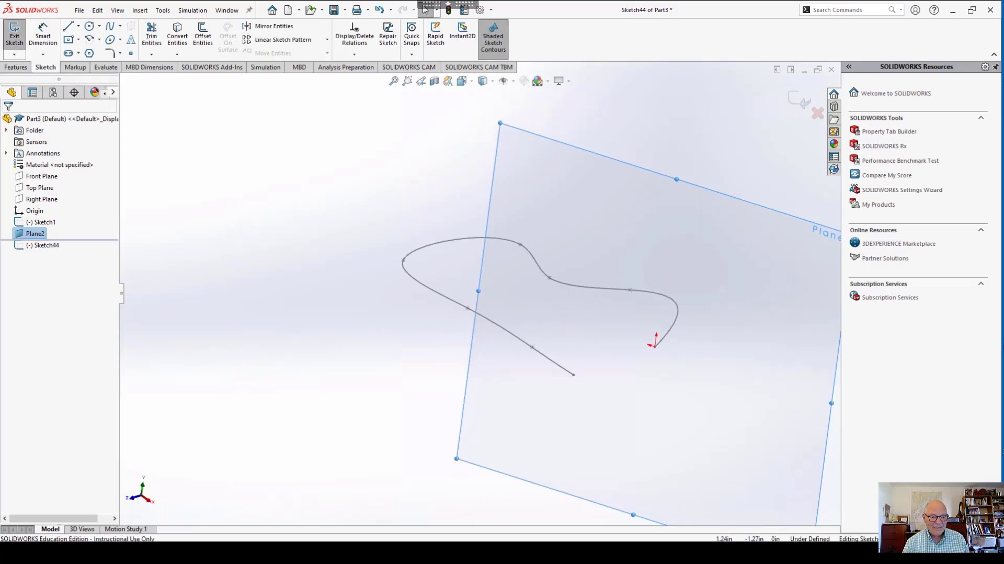
scroll(479, 292, "up", 3)
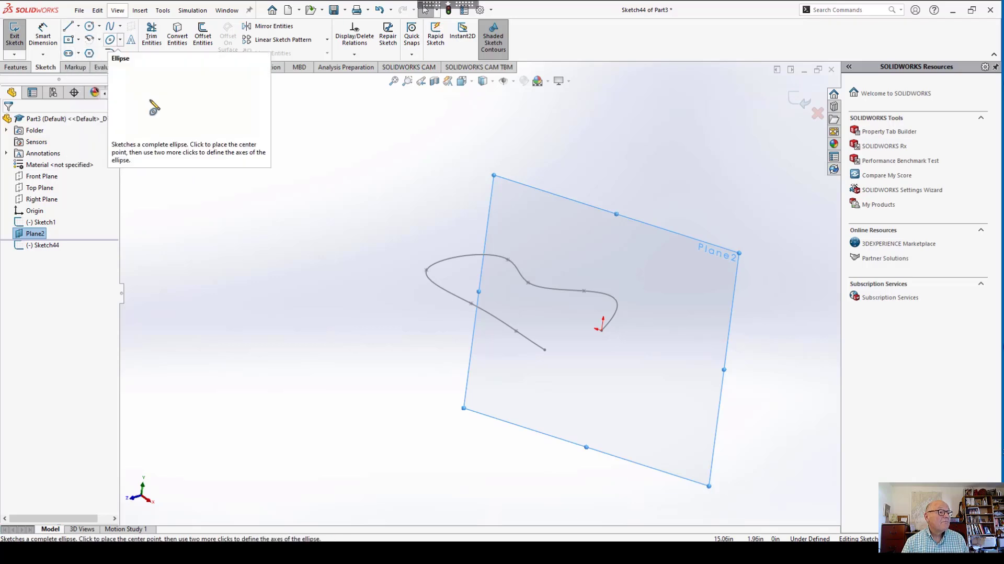
left_click(110, 40)
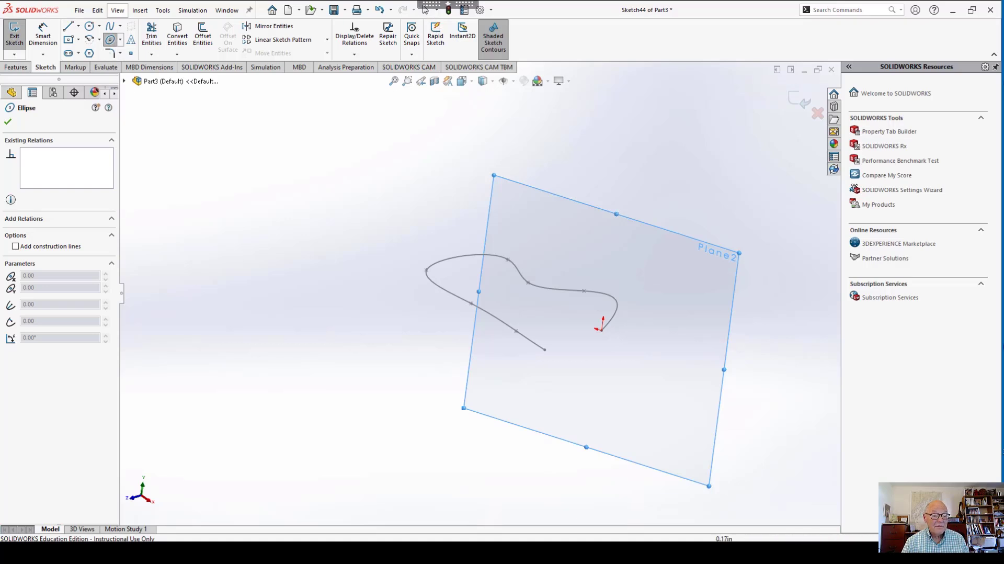
left_click(617, 343)
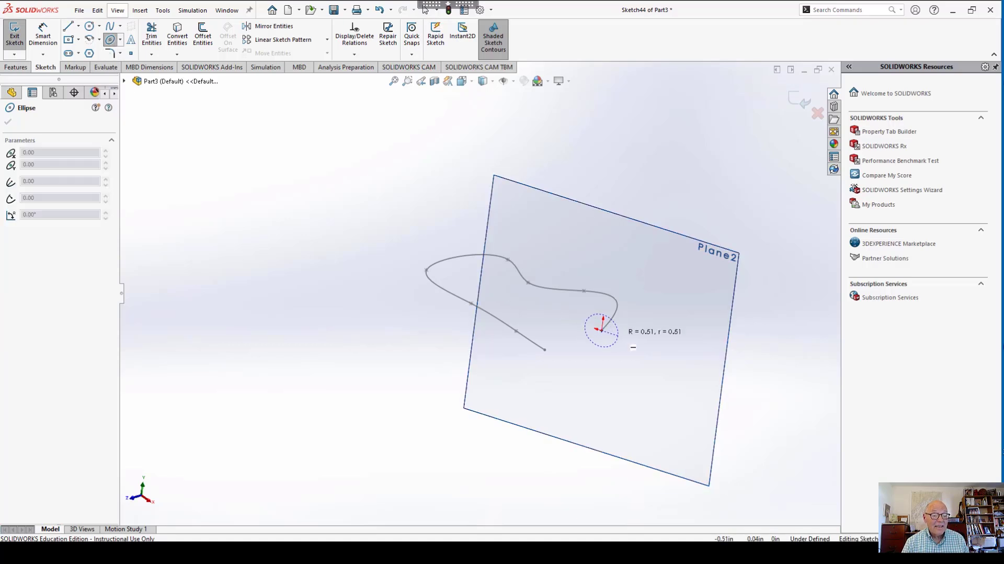
left_click(637, 349)
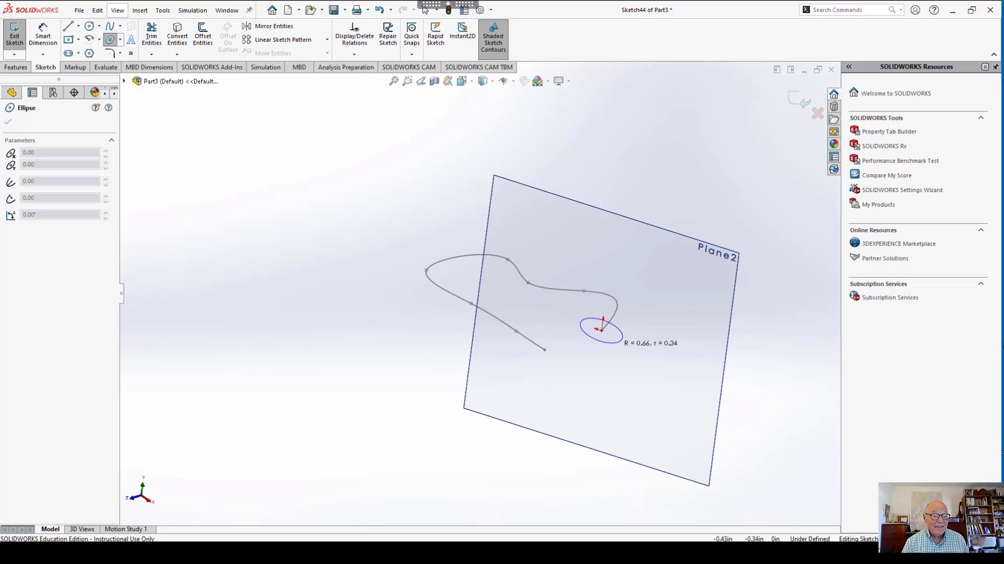
left_click(631, 358)
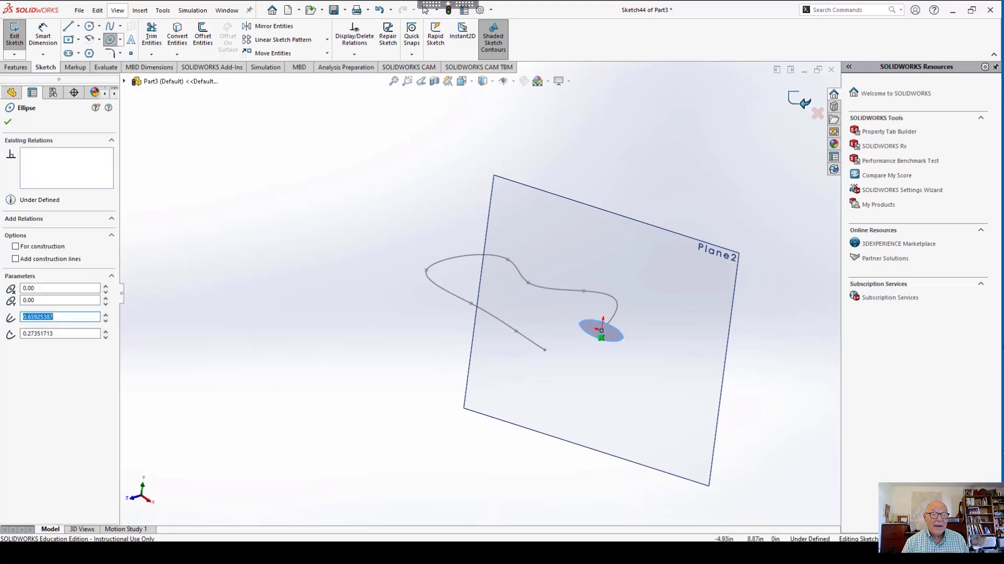
left_click(800, 100)
key("Escape")
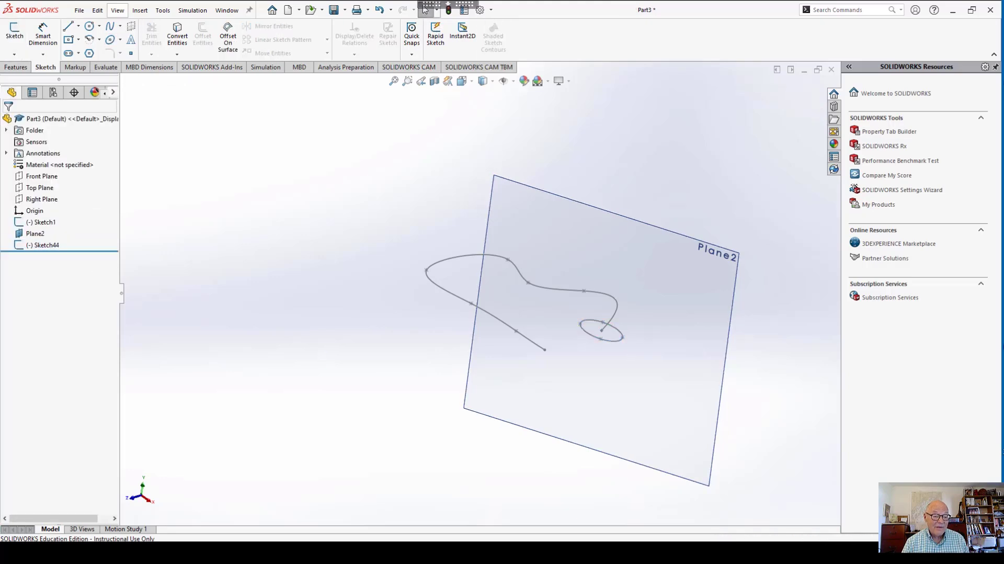
Sweep the elliptical sketch as the profile along the spline path to create a solid tube.
mouse_move(575, 335)
middle_mouse_down()
mouse_move(544, 272)
mouse_move(487, 293)
mouse_move(544, 301)
mouse_move(568, 355)
mouse_move(546, 332)
mouse_move(554, 298)
middle_mouse_up()
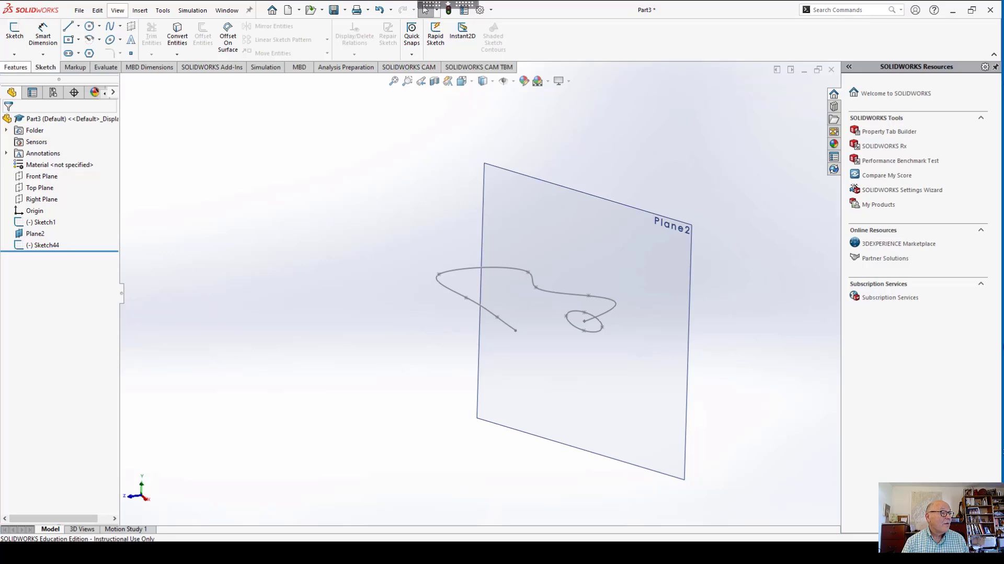
left_click(16, 67)
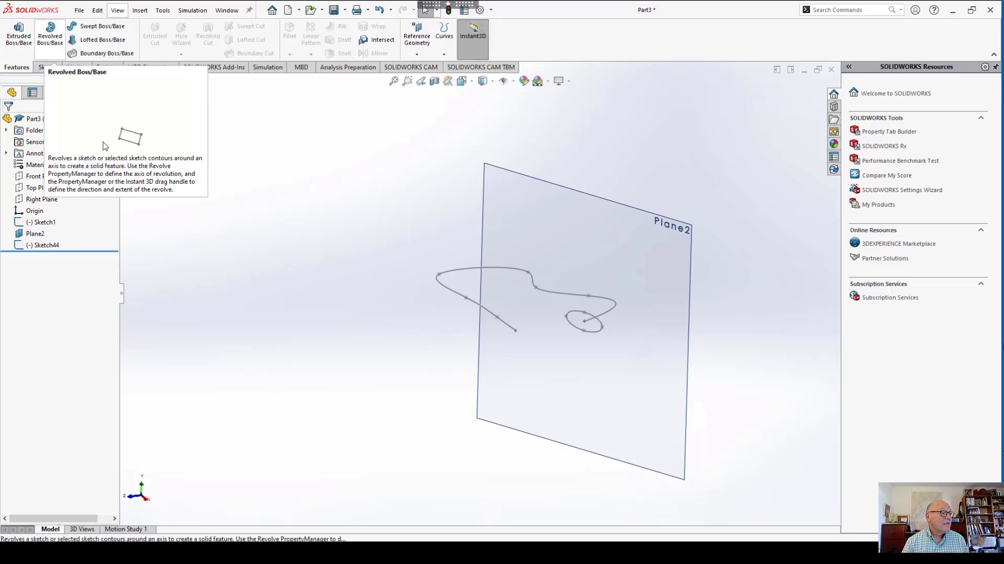
left_click(101, 26)
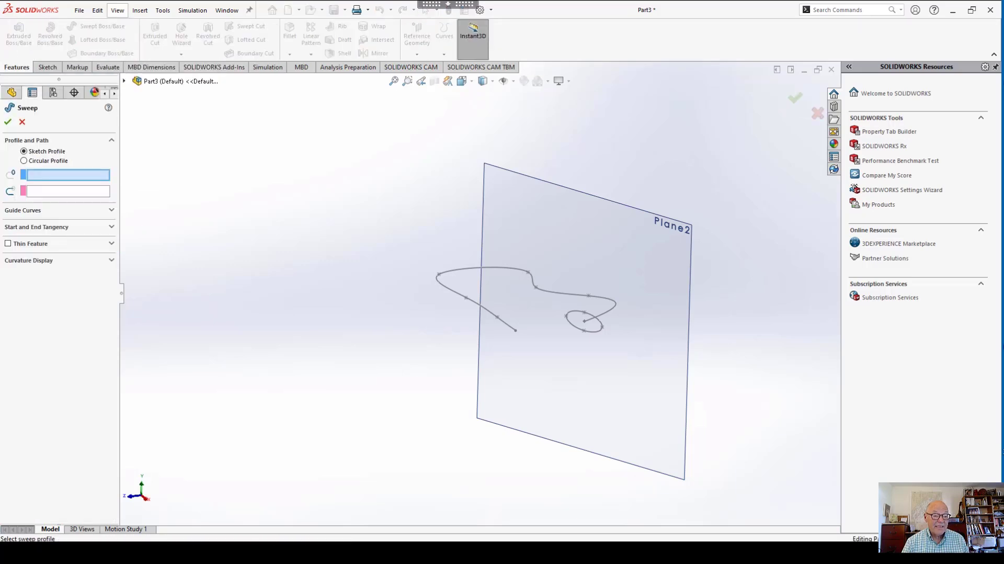
left_click(576, 326)
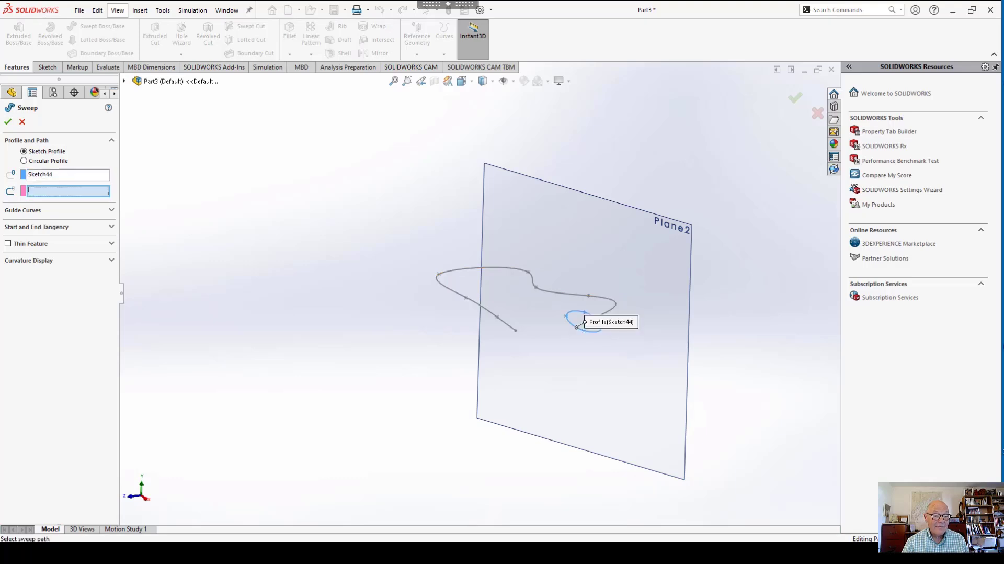
left_click(599, 297)
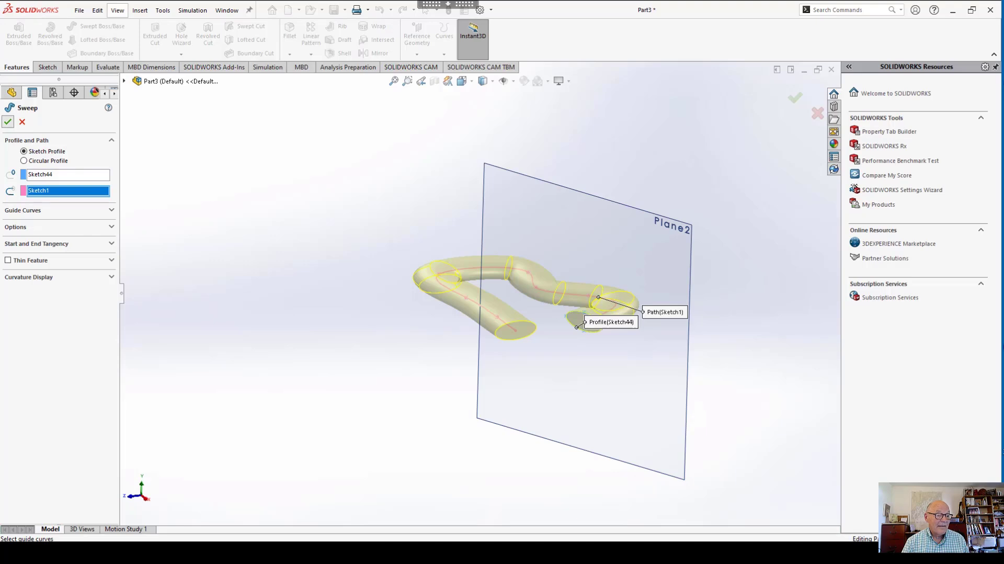
left_click(7, 122)
middle_click_drag(523, 293, 550, 331)
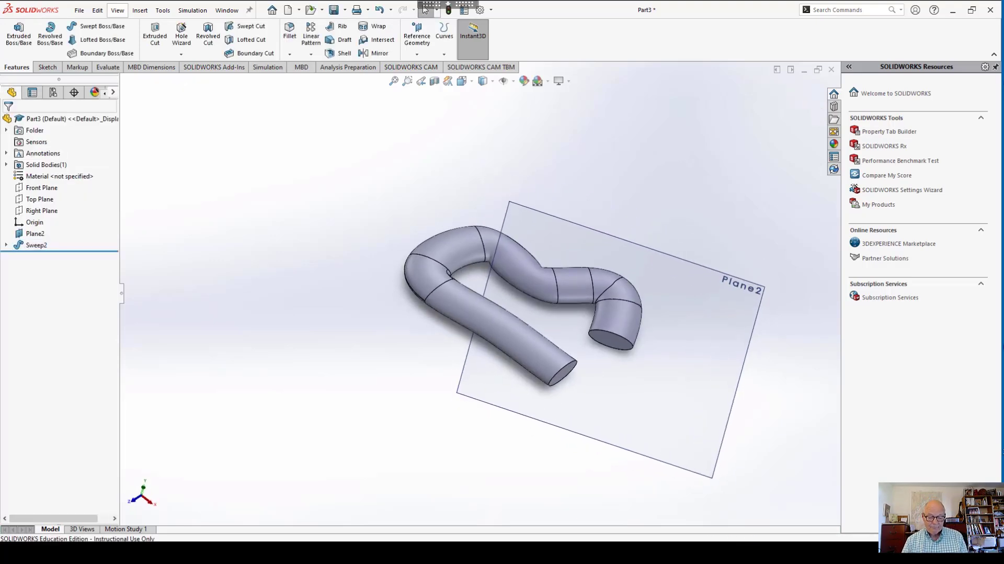
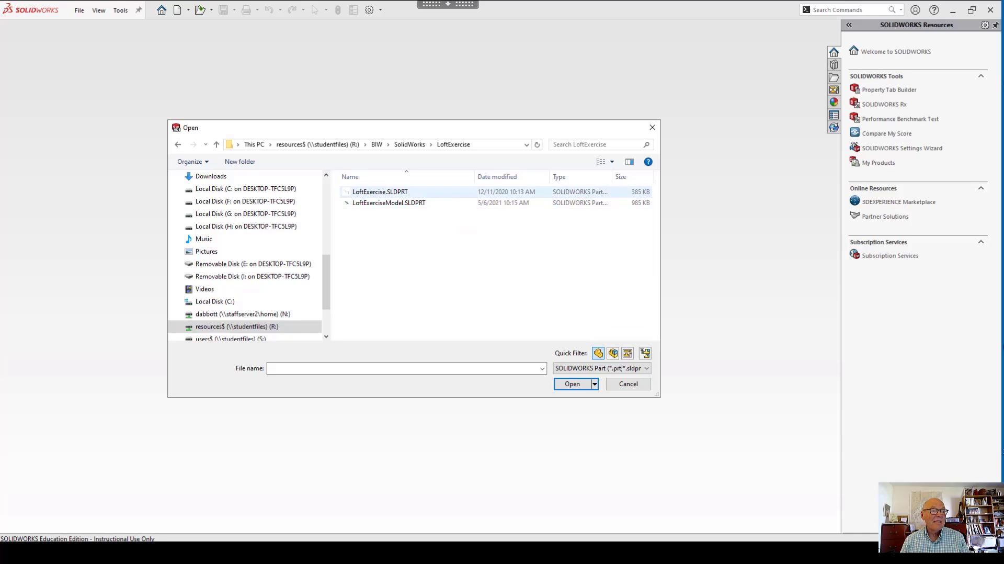
Open LoftExercise.SLDPRT and view its row of hull section sketches from the front.
double_click(372, 192)
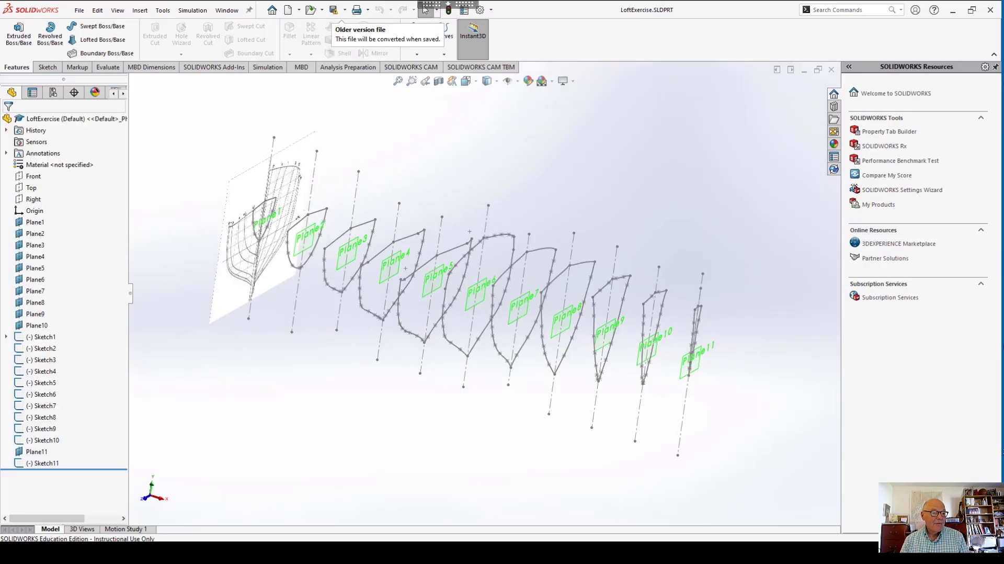
mouse_move(460, 293)
middle_mouse_down()
mouse_move(513, 293)
mouse_move(441, 292)
middle_mouse_up()
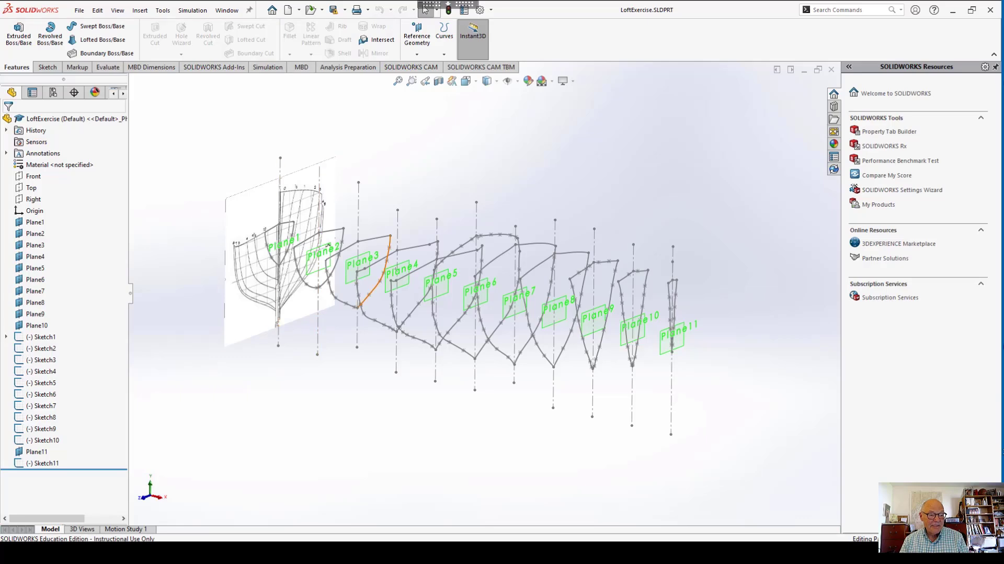
scroll(302, 256, "down", 2)
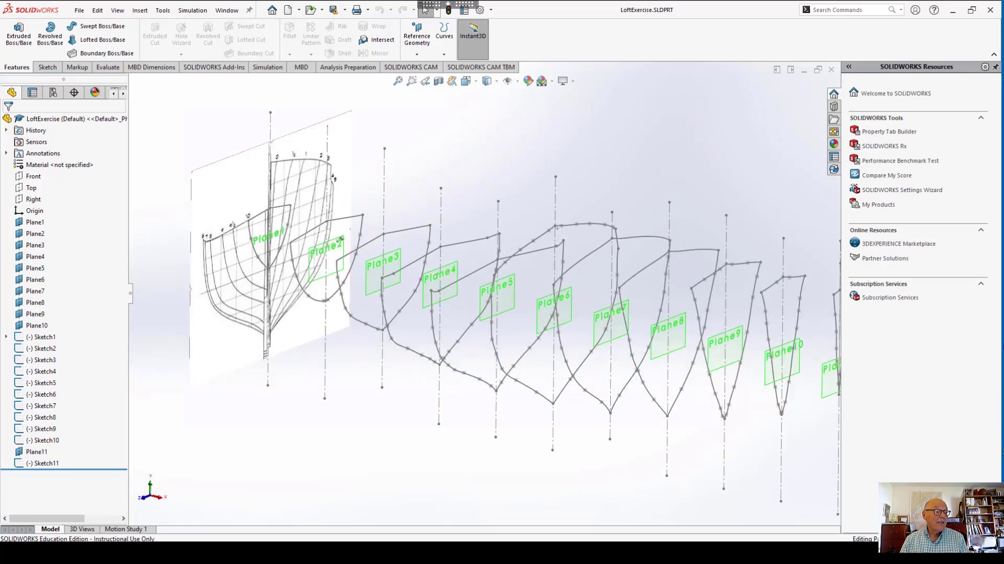
scroll(503, 295, "up", 3)
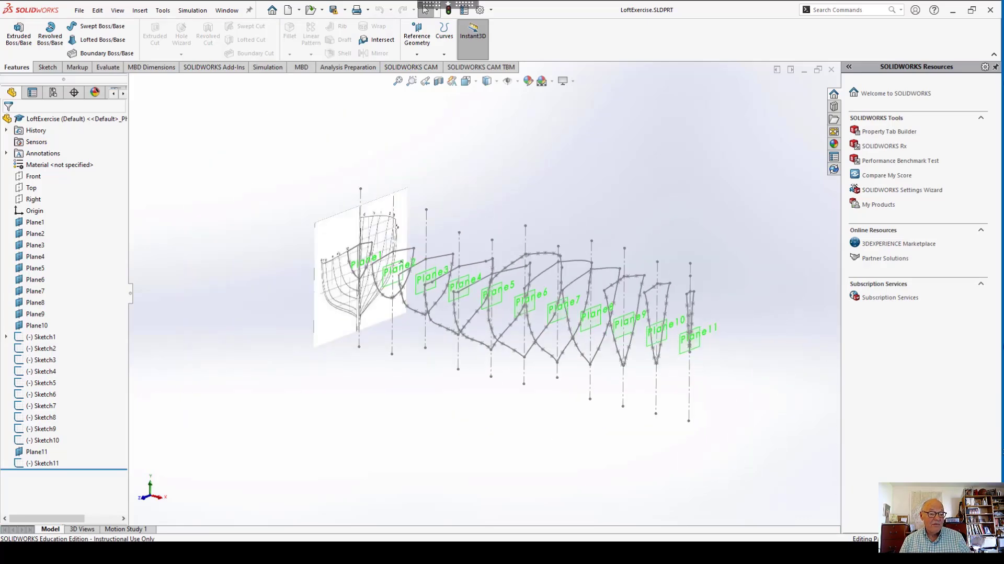
key("space")
left_click(531, 474)
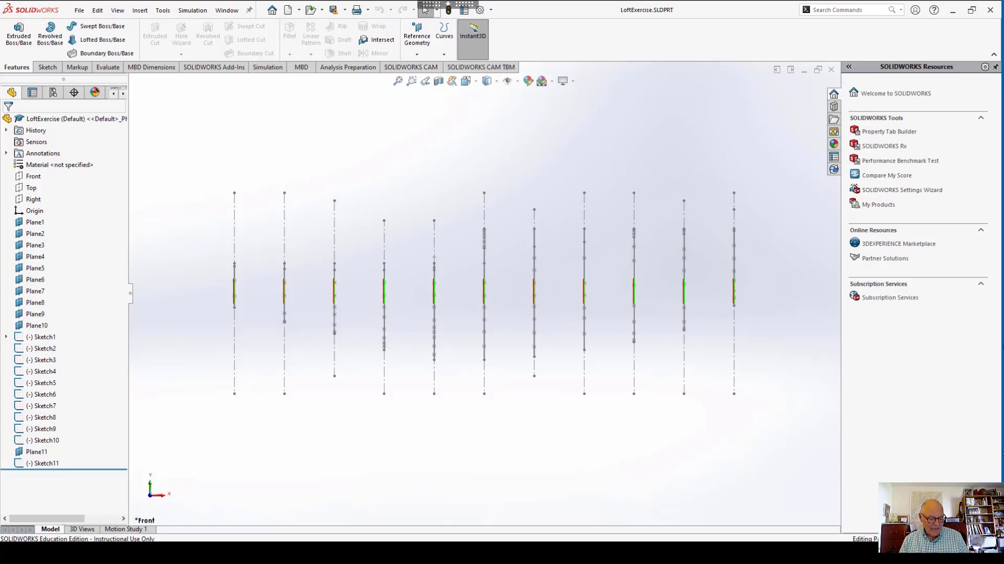
Switch to the LinesDrawingsShipModeling_rev04 PDF in Adobe Acrobat and go back through the slides to the Profile (Sheer) drawing.
key("alt+Tab")
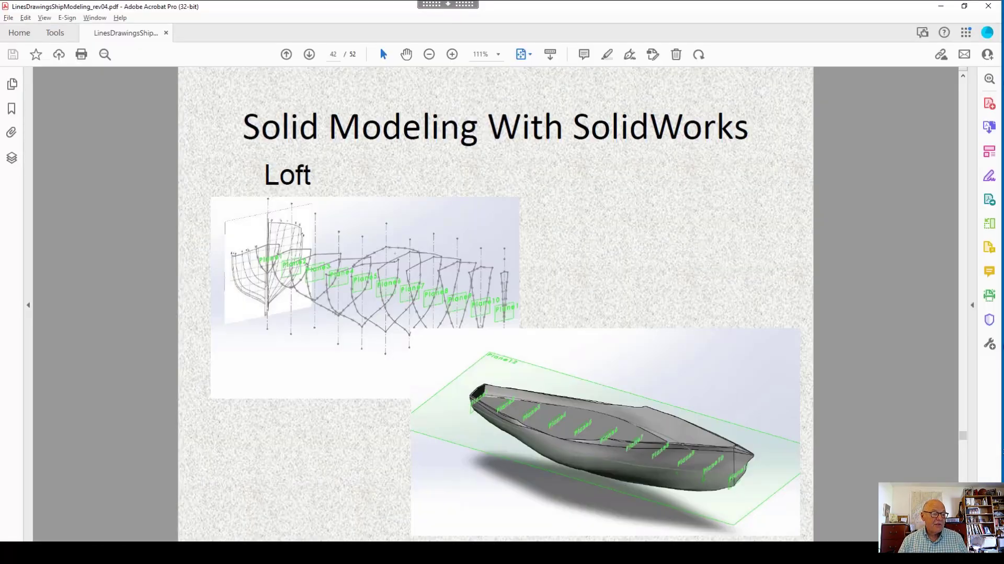
key("Page_Up")
key("Page_Up")
key("Page_Up")
key("Page_Up")
key("Page_Up")
key("Page_Up")
key("Page_Up")
key("Page_Up")
key("Page_Up")
key("Page_Up")
key("Page_Up")
key("Page_Up")
key("Page_Up")
key("Page_Up")
key("Page_Up")
key("Page_Up")
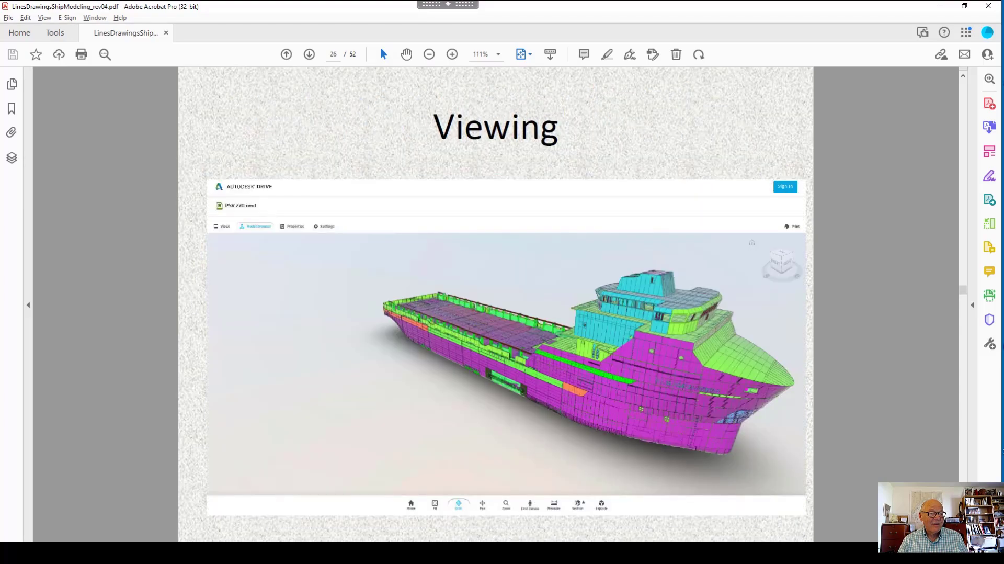
key("Page_Up")
key("Page_Up")
key("Page_Up")
key("Page_Up")
key("Page_Up")
key("Page_Up")
key("Page_Up")
key("Page_Up")
key("Page_Up")
key("Page_Up")
key("Page_Up")
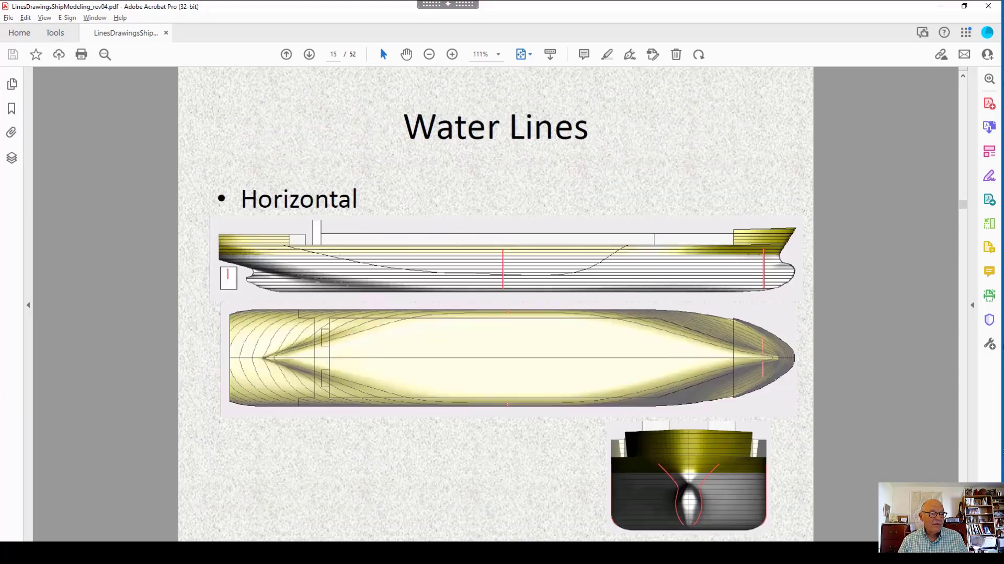
key("Page_Up")
key("Page_Up")
key("Page_Up")
key("Page_Up")
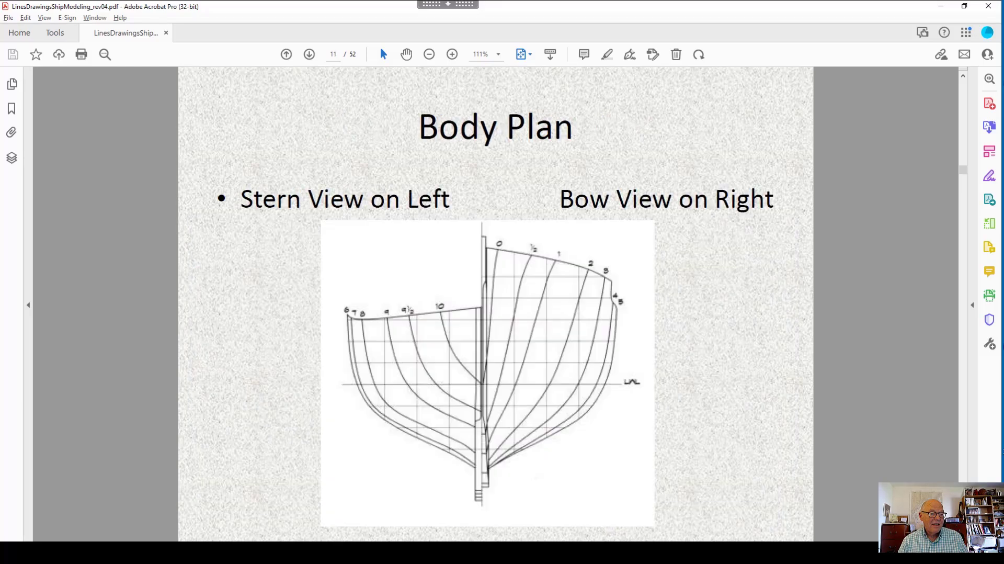
key("Page_Up")
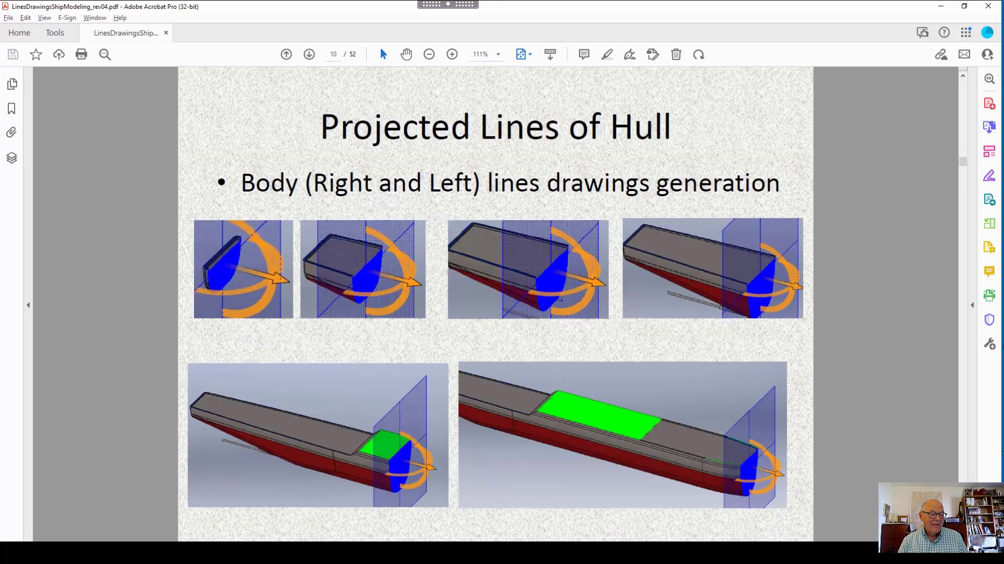
key("Page_Up")
key("Page_Up")
key("Page_Up")
key("Page_Up")
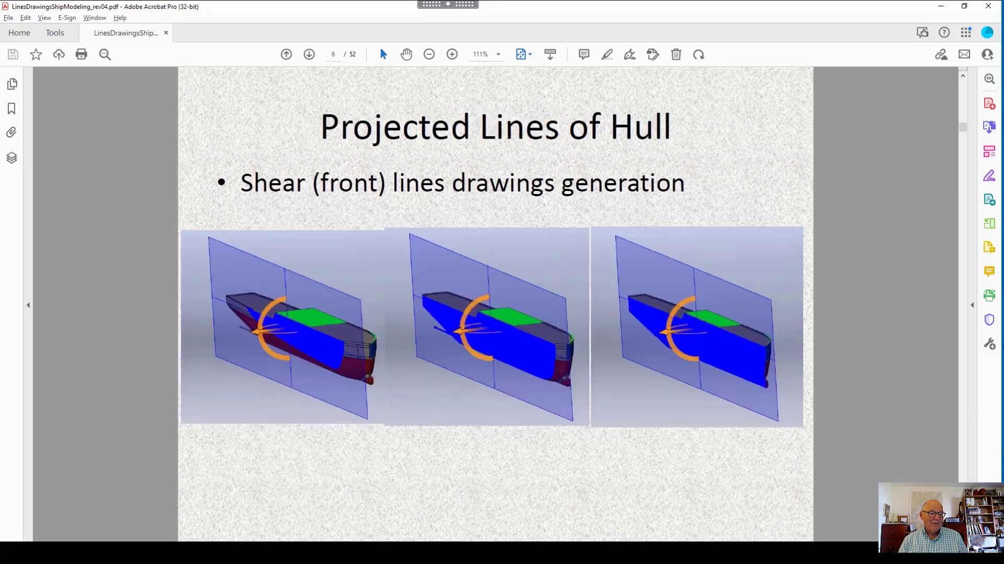
key("Page_Down")
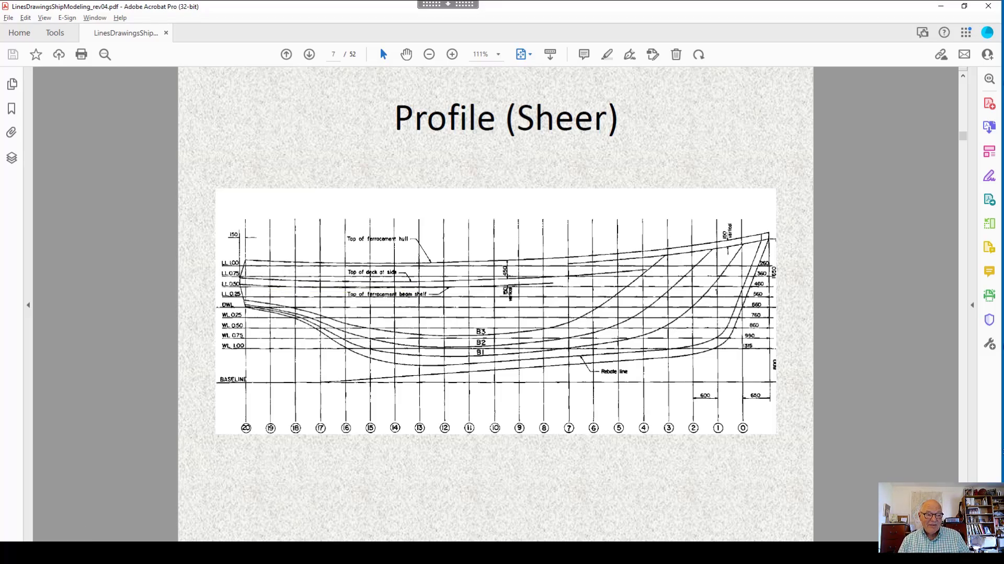
Switch back to SOLIDWORKS and examine how the hull section sketches match the body plan picture, in the Right view and at an angle.
key("alt+Tab")
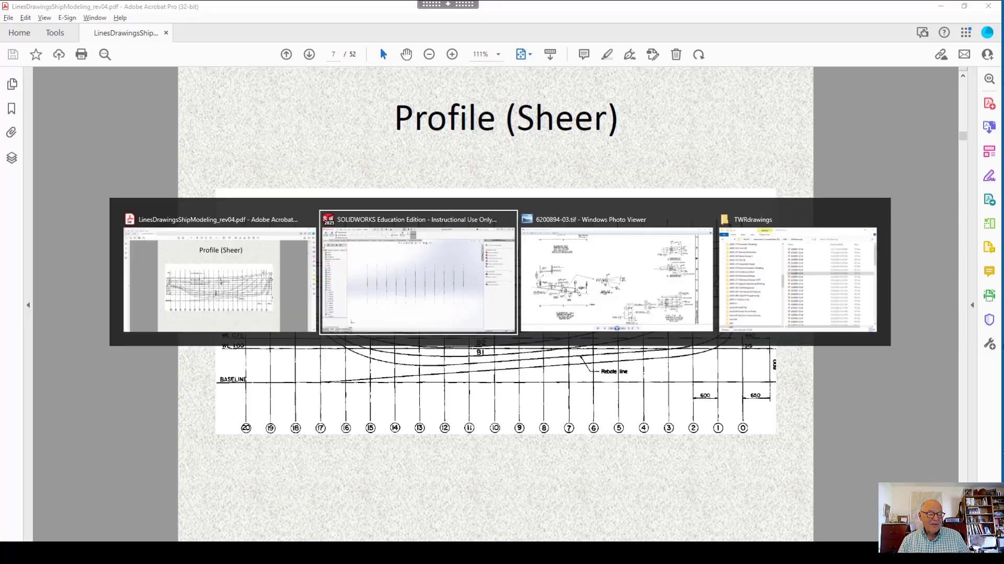
key("space")
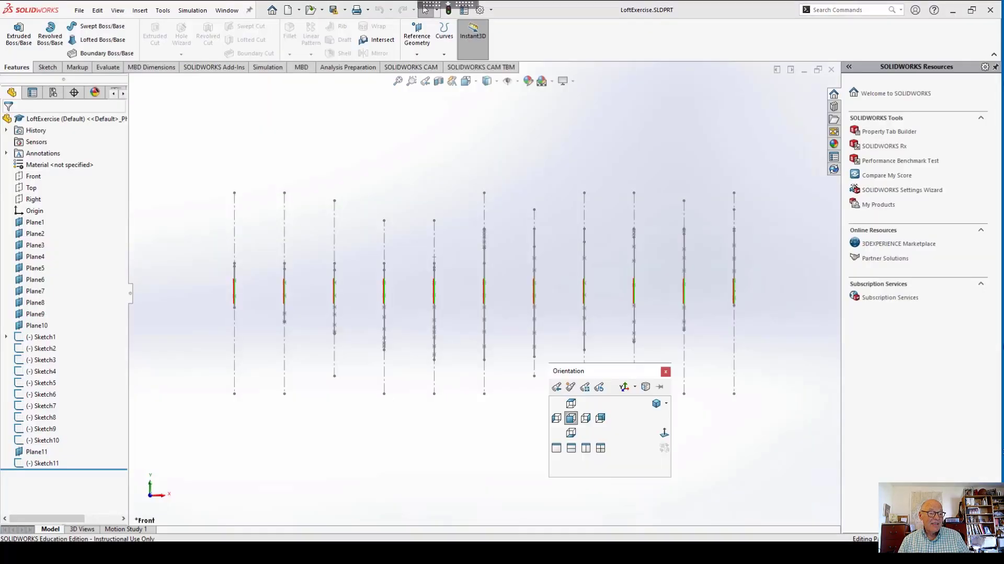
left_click(586, 417)
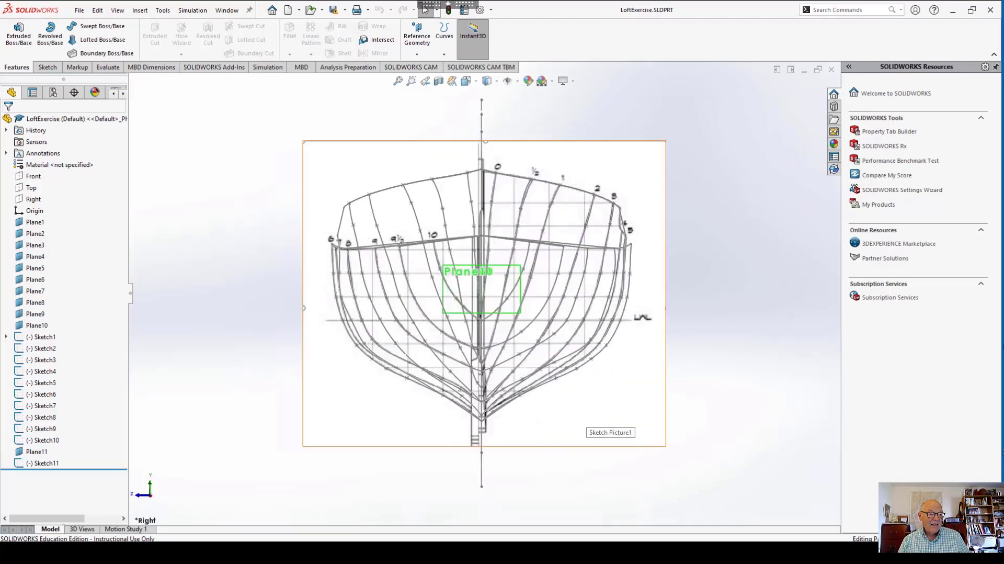
middle_click_drag(516, 317, 580, 323)
scroll(512, 287, "up", 3)
middle_click_drag(511, 287, 557, 290)
scroll(247, 273, "down", 3)
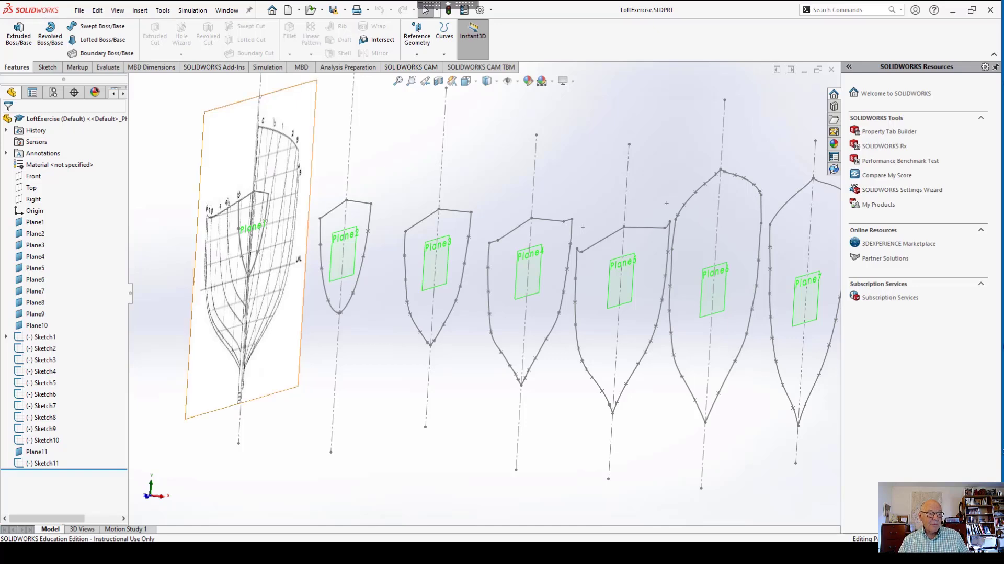
key("space")
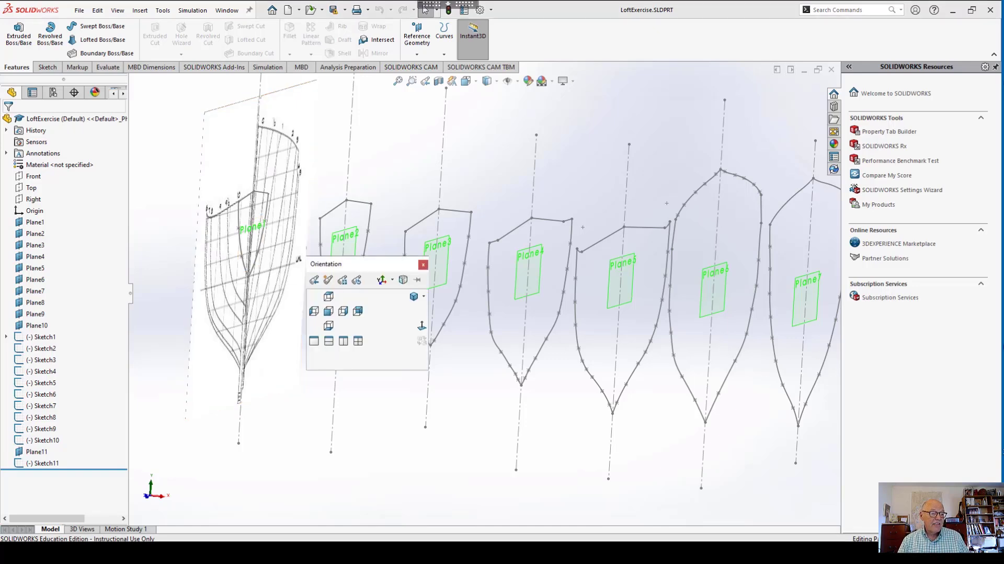
left_click(343, 310)
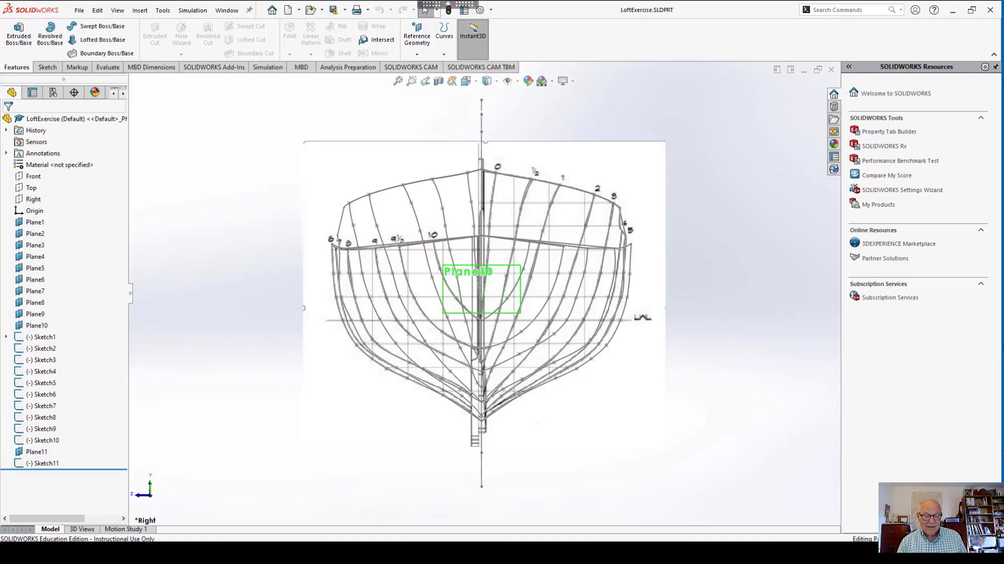
Start a boss loft and add the hull sections Sketch1 to Sketch6 in order as profiles, each picked at its keel point.
mouse_move(396, 230)
middle_mouse_down()
mouse_move(519, 240)
mouse_move(479, 241)
middle_mouse_up()
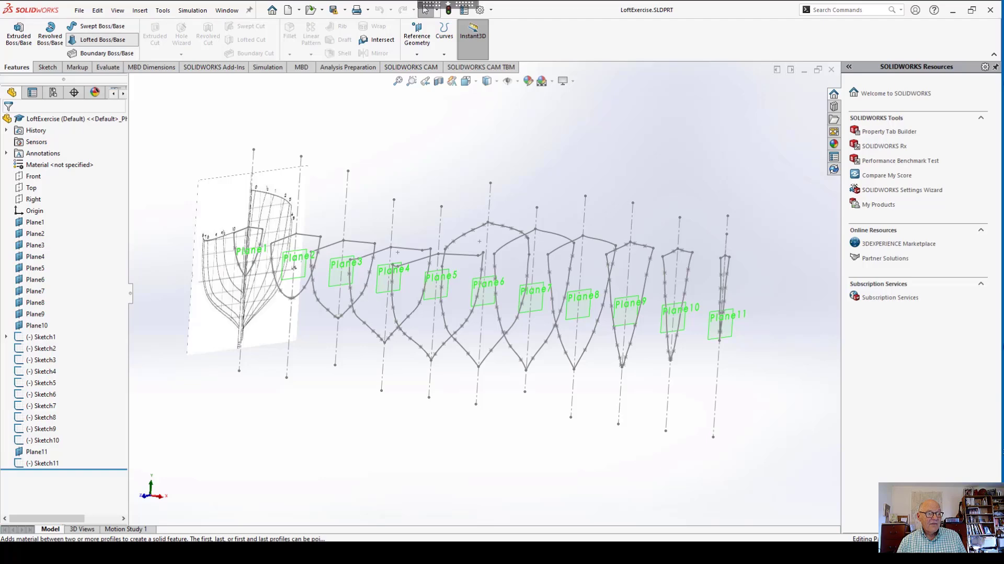
left_click(101, 40)
scroll(291, 106, "down", 2)
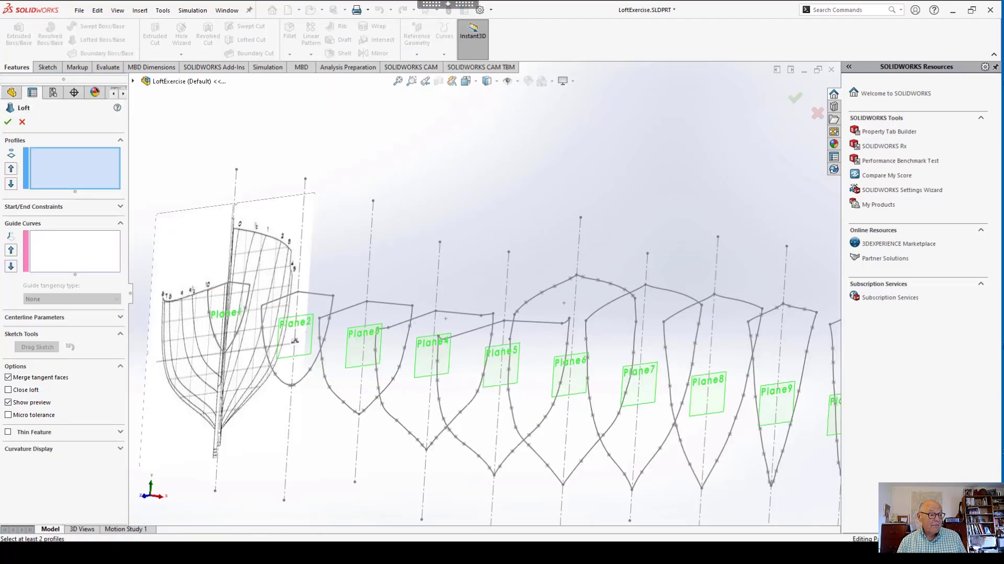
left_click(225, 353)
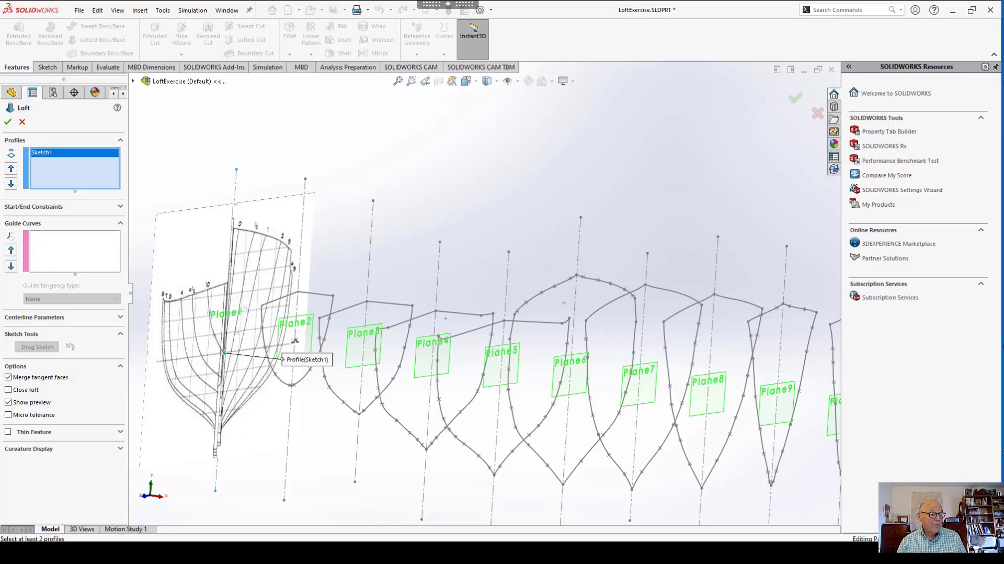
left_click(292, 385)
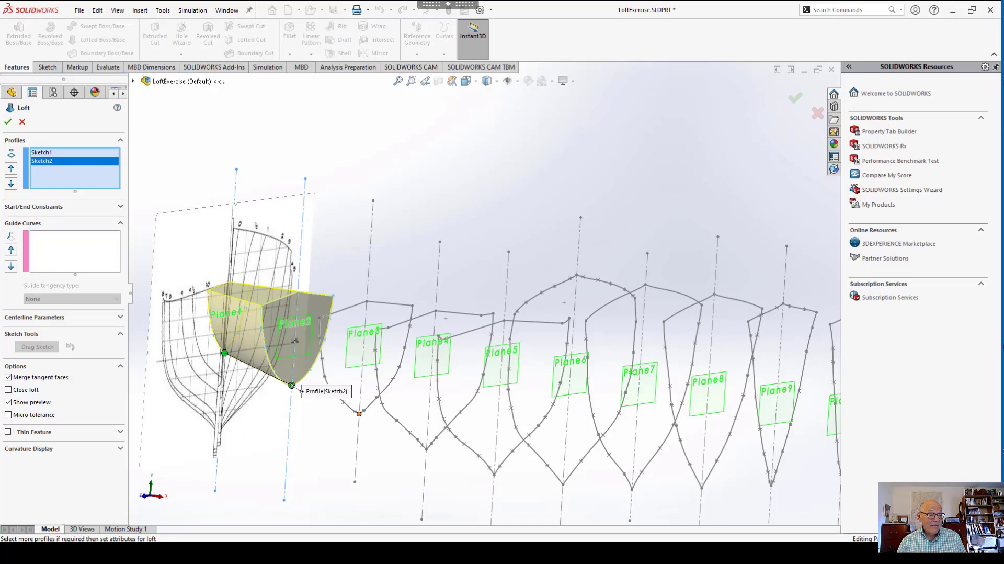
left_click(359, 413)
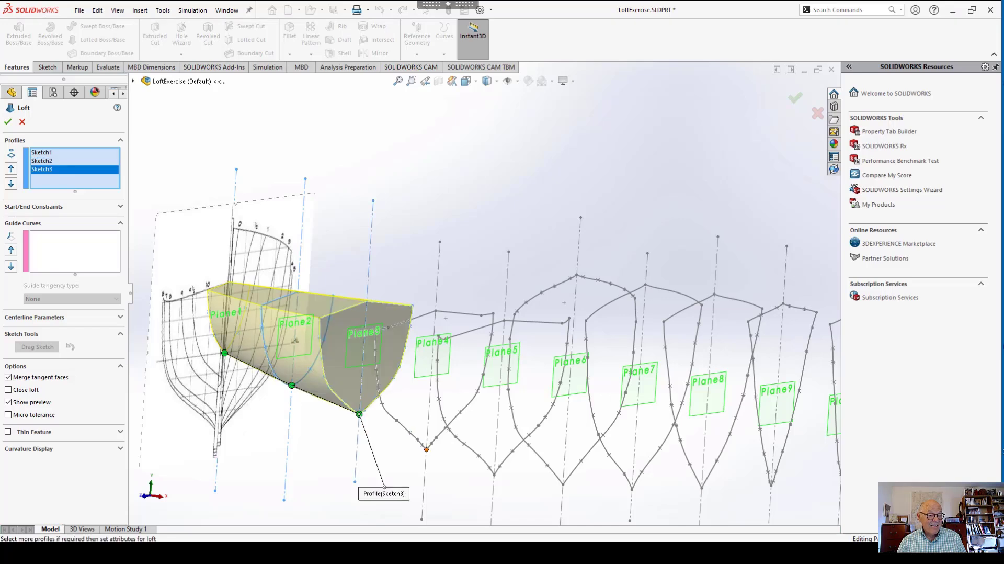
left_click(427, 449)
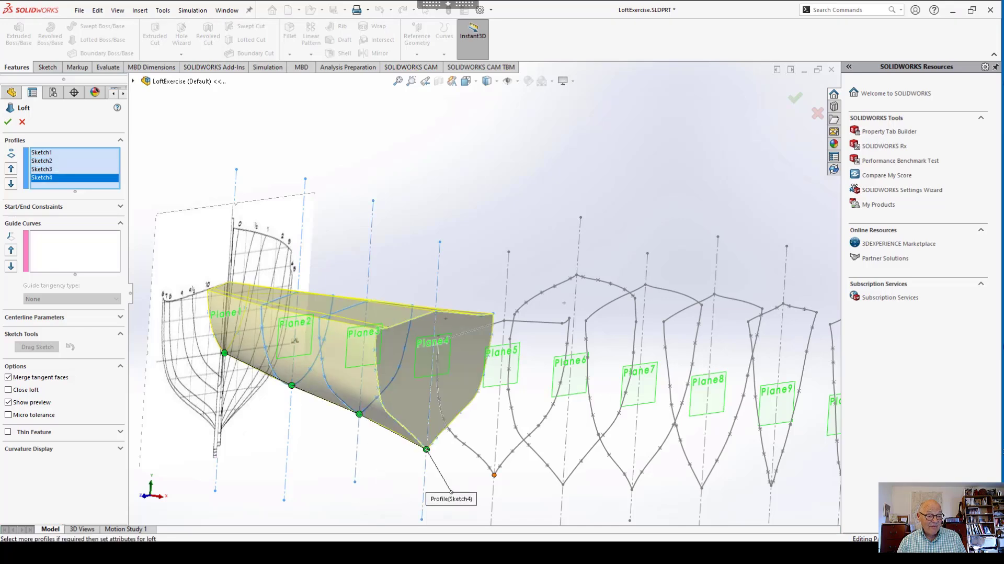
left_click(494, 475)
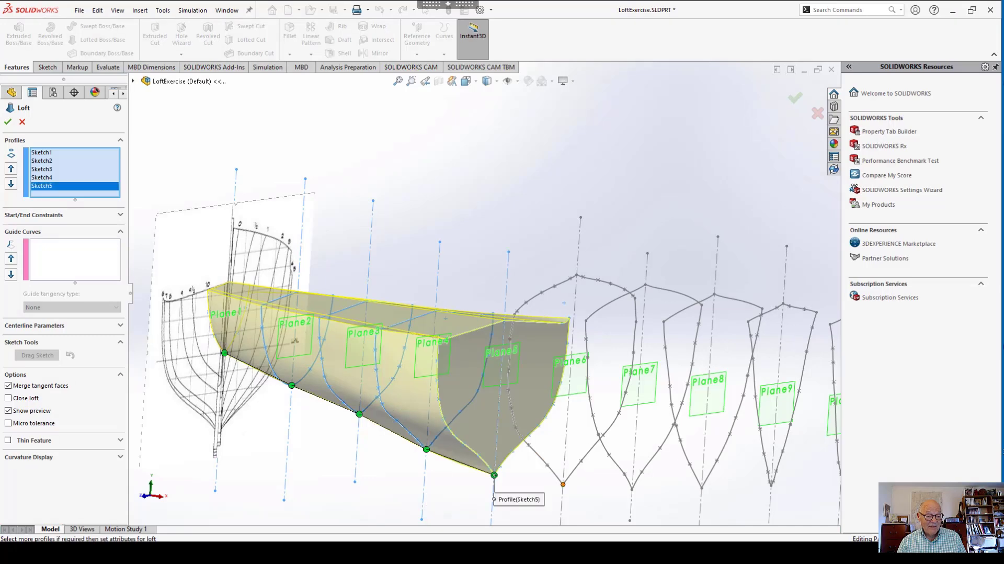
left_click(563, 484)
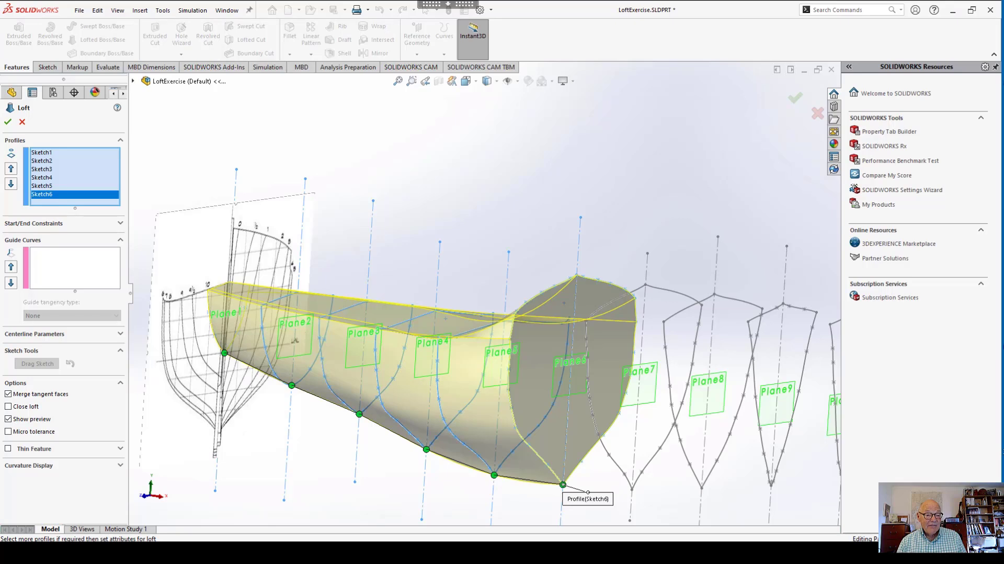
Add Sketch7 as the next loft profile and move its connector from the deck corner to the keel point.
left_click(585, 320)
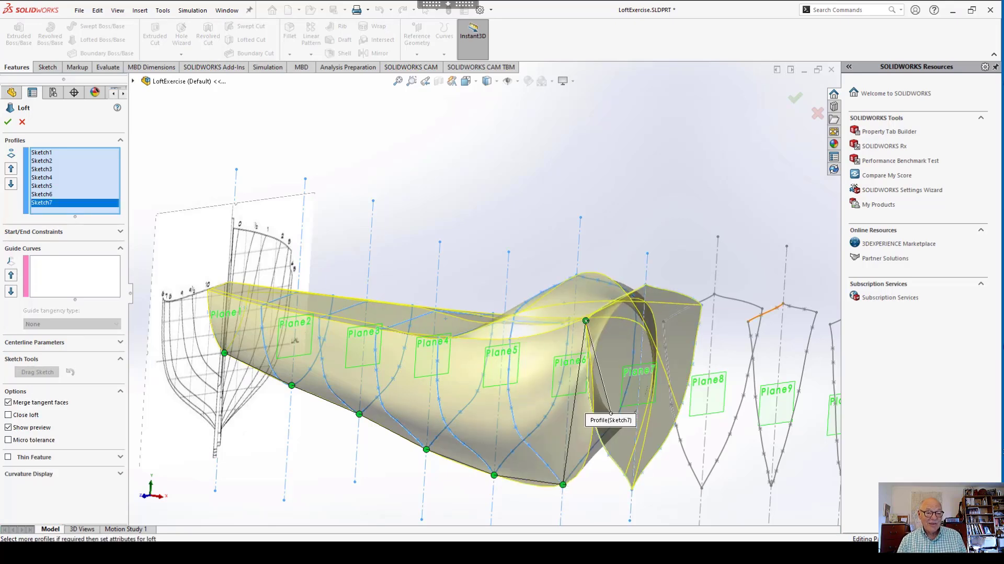
left_click_drag(586, 320, 631, 489)
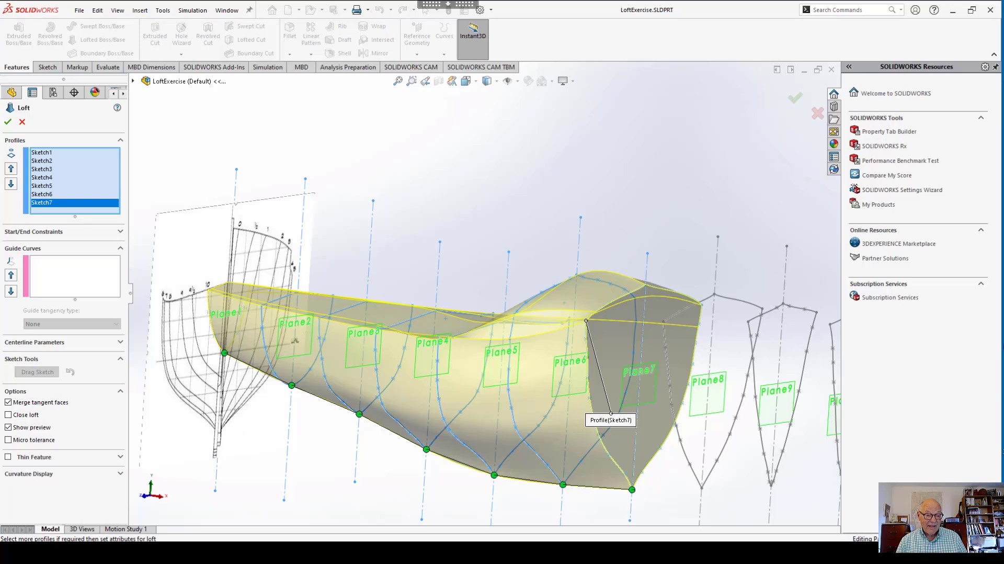
Add Sketch8 to Sketch11 as the remaining profiles at their keel points and complete the hull loft.
scroll(485, 293, "up", 2)
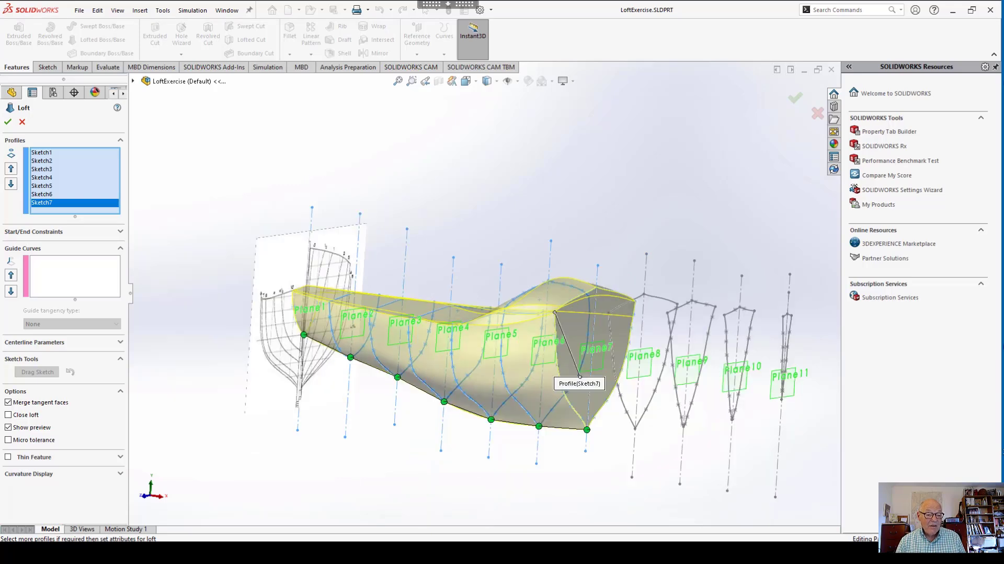
left_click(635, 428)
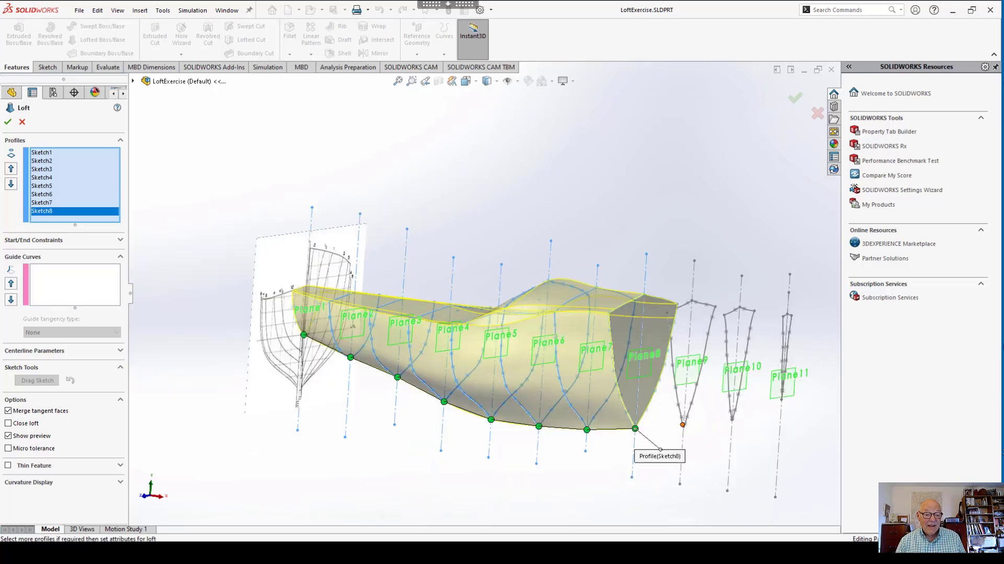
left_click(682, 424)
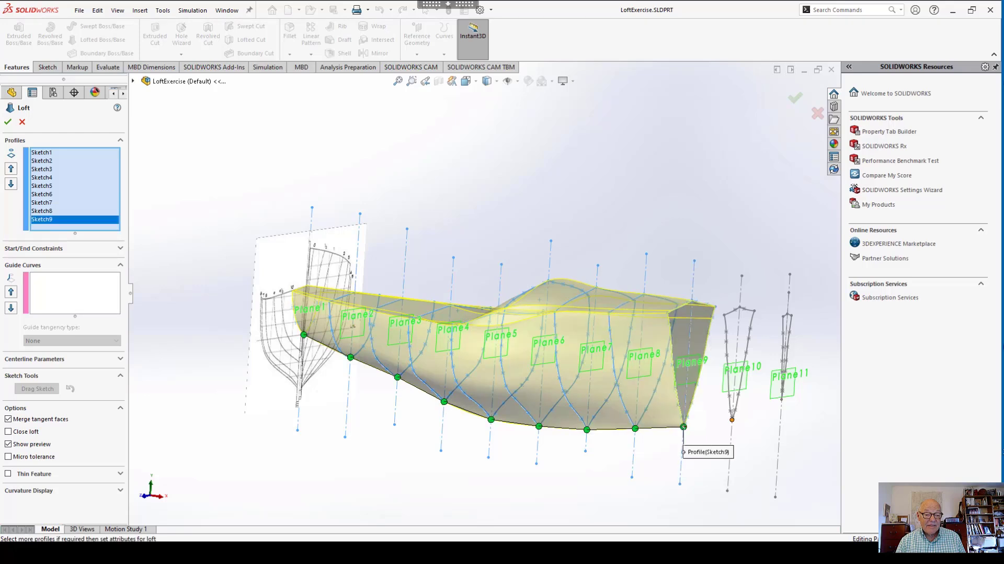
left_click(732, 419)
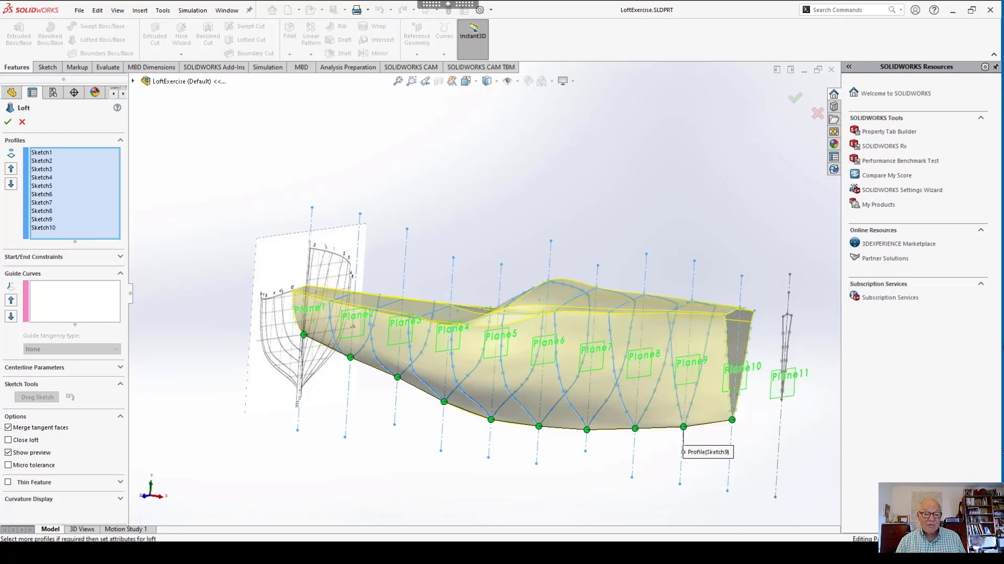
left_click(781, 400)
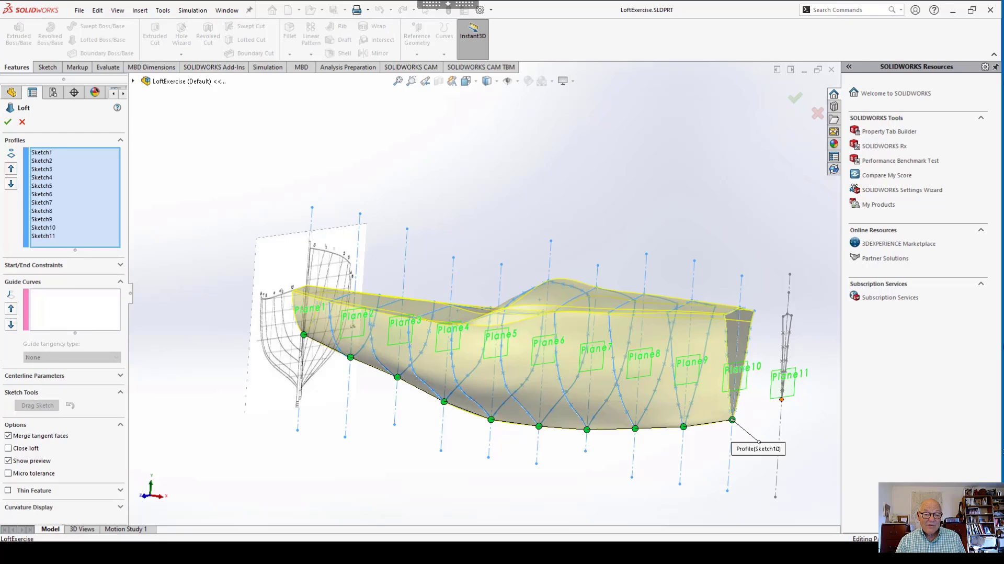
key("f")
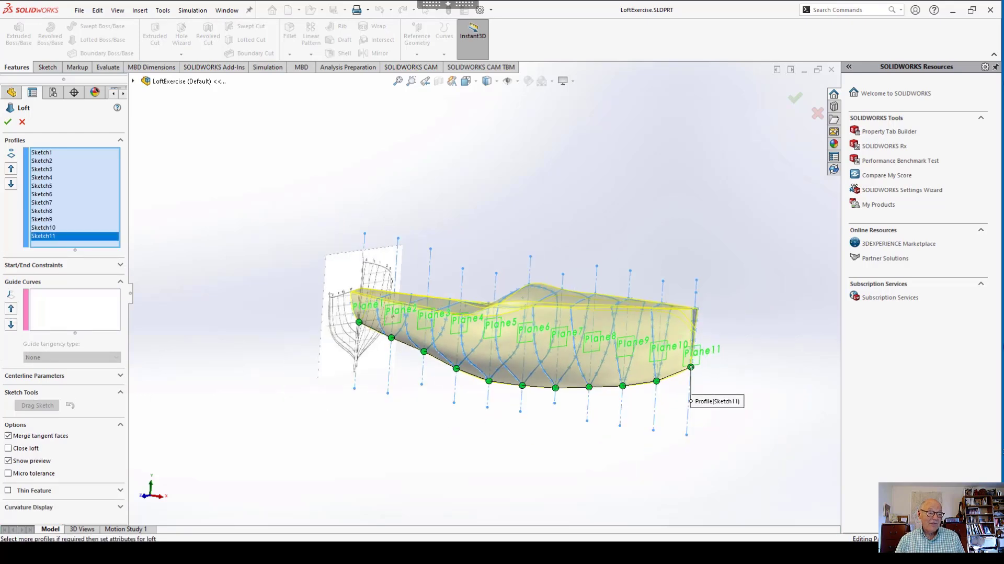
left_click(8, 121)
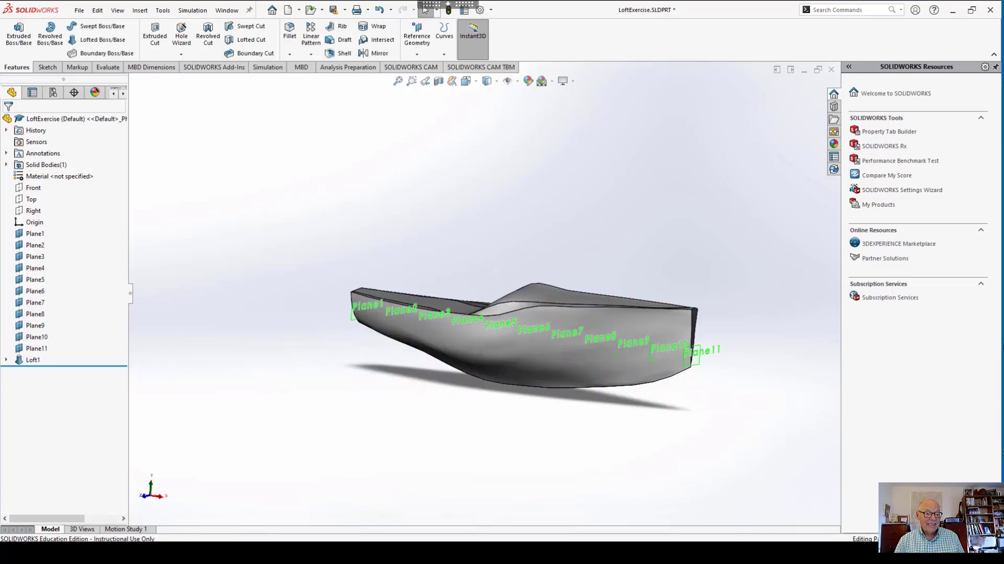
Hide all reference planes in the view and examine the lofted hull's sides and deck from several angles.
middle_click_drag(528, 314, 470, 329)
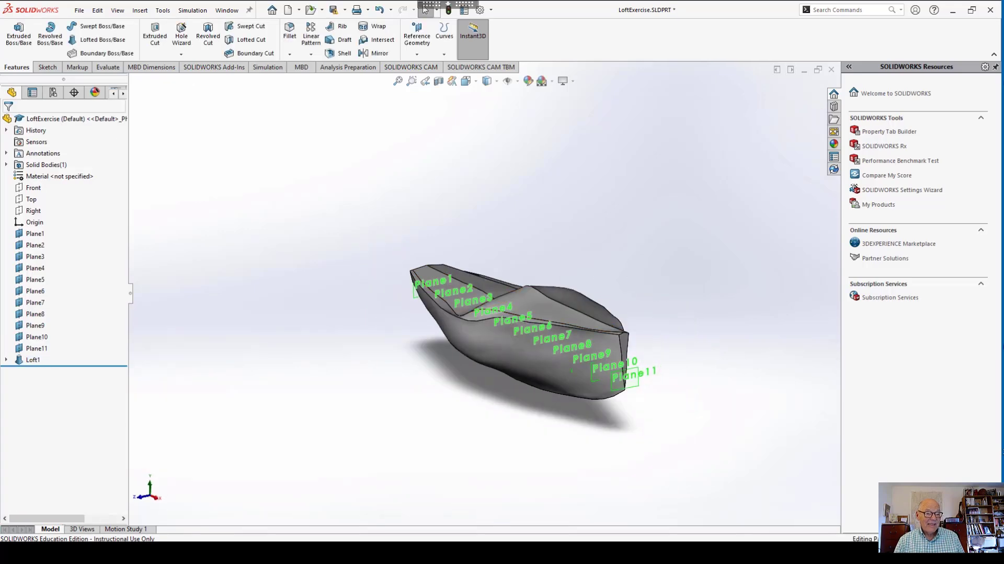
middle_click_drag(571, 370, 600, 371)
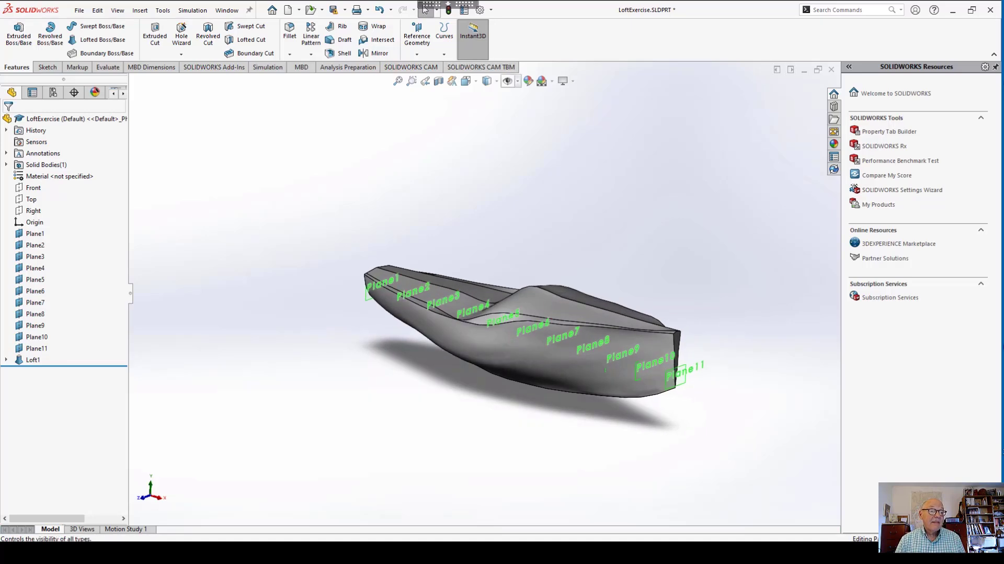
left_click(507, 81)
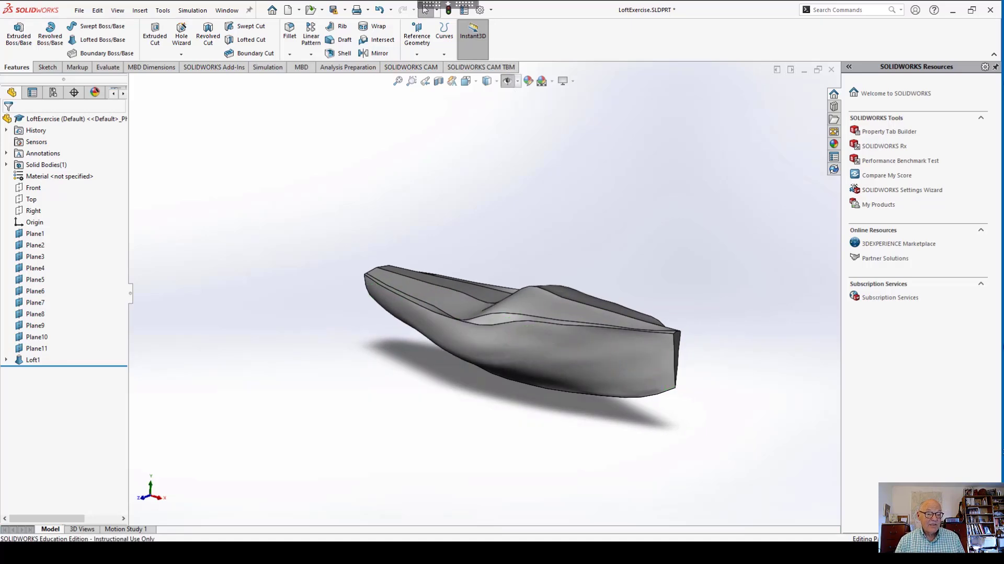
middle_click_drag(550, 335, 523, 339)
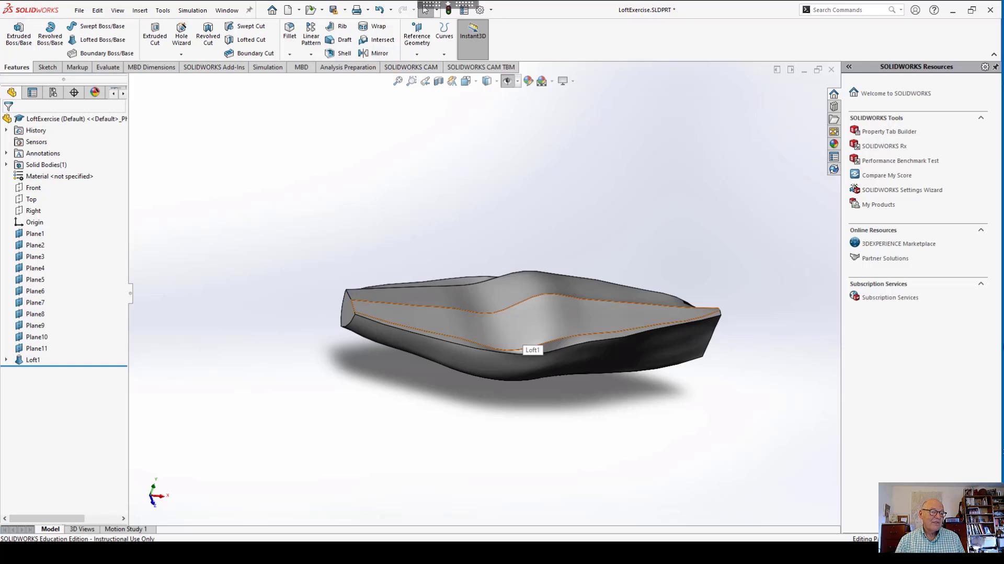
middle_click_drag(528, 330, 413, 392)
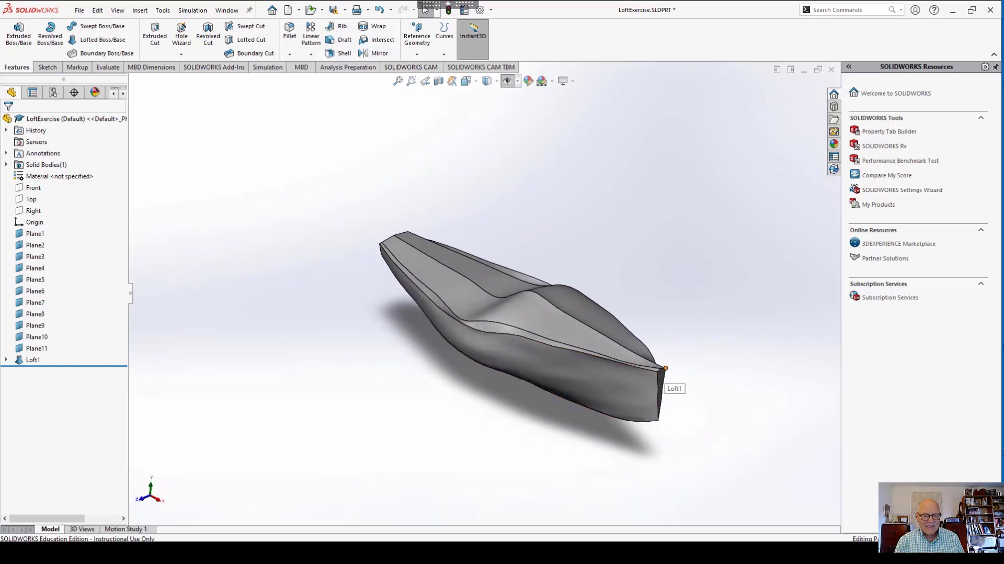
Reopen the hull loft for editing and try moving a middle profile's connector away from the keel to twist the shape.
scroll(664, 378, "down", 3)
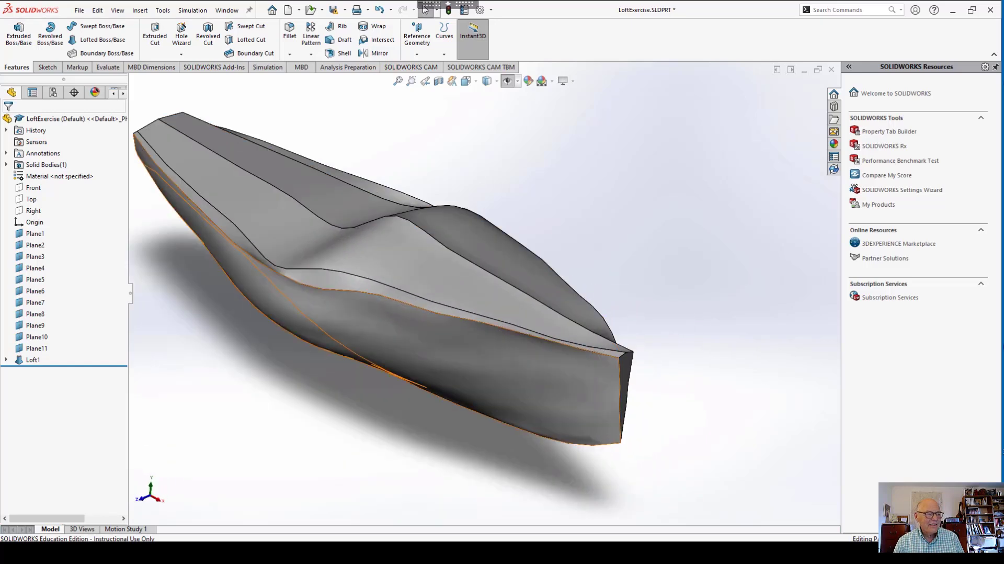
left_click(6, 359)
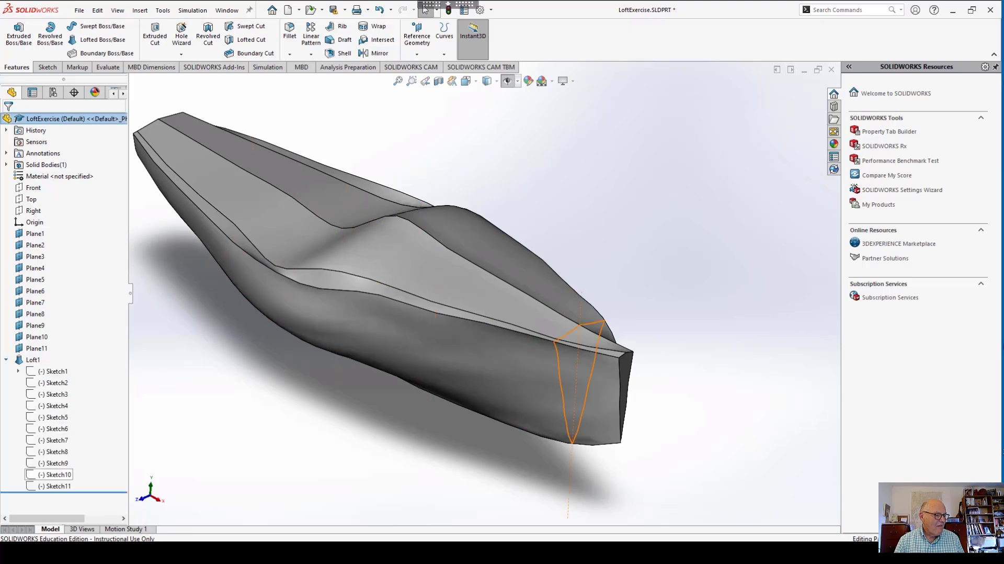
right_click(29, 359)
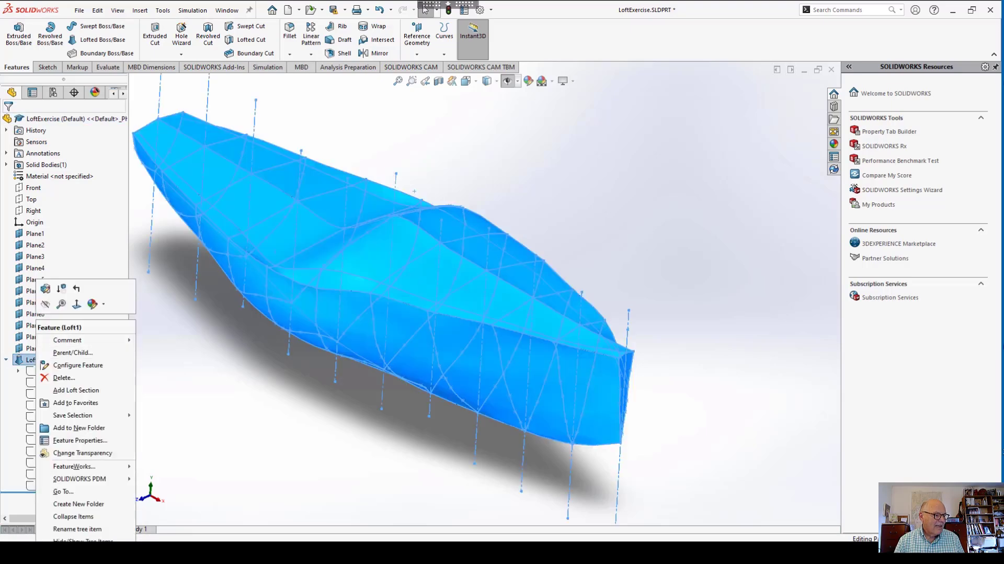
left_click(46, 289)
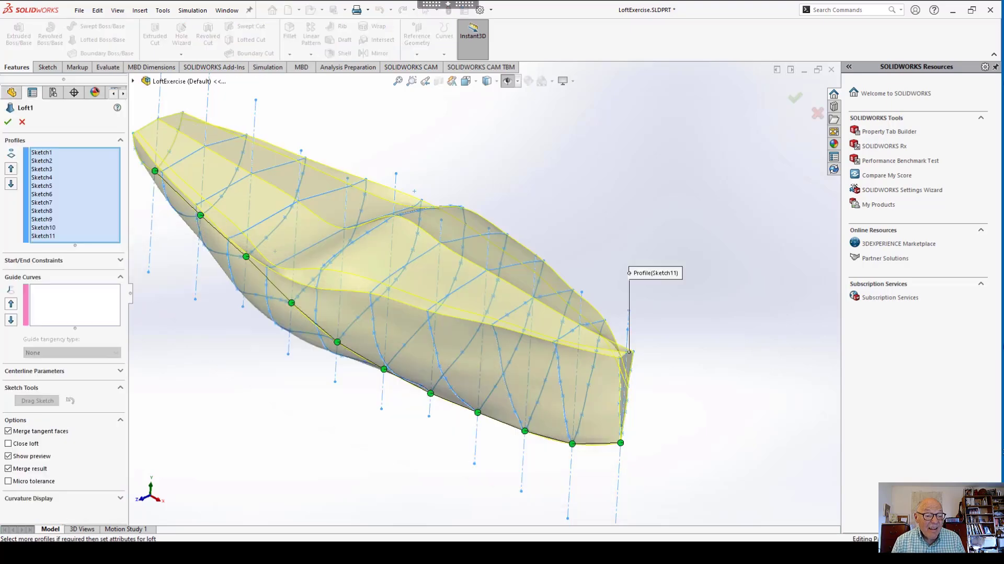
scroll(625, 356, "down", 2)
middle_click_drag(575, 314, 445, 390)
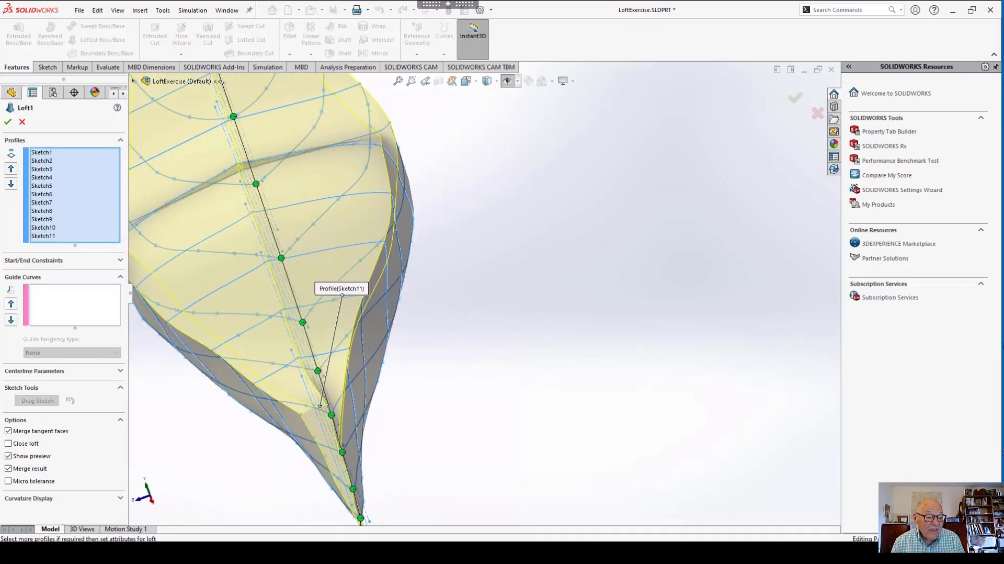
scroll(502, 303, "up", 2)
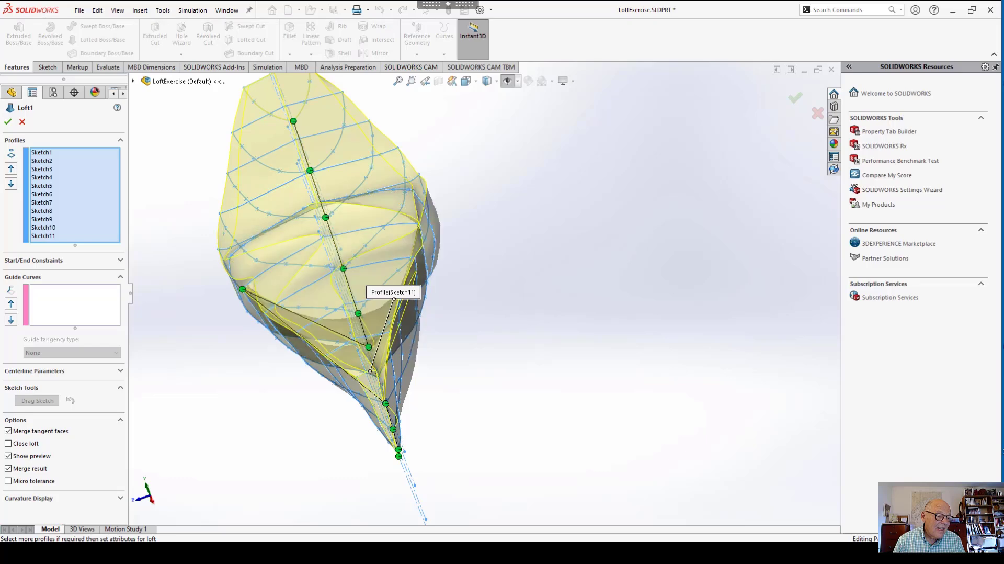
middle_click_drag(486, 303, 544, 288)
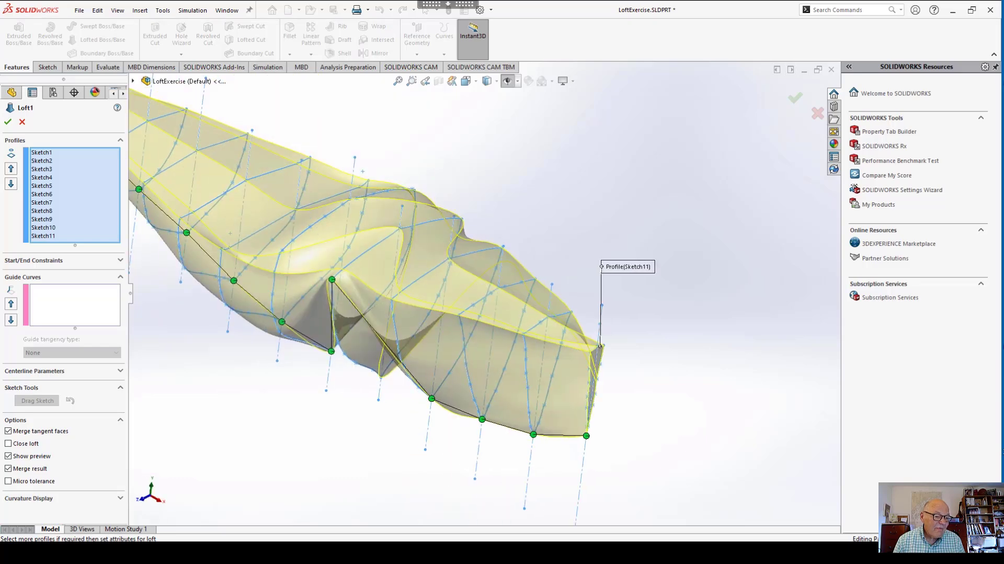
key("Return")
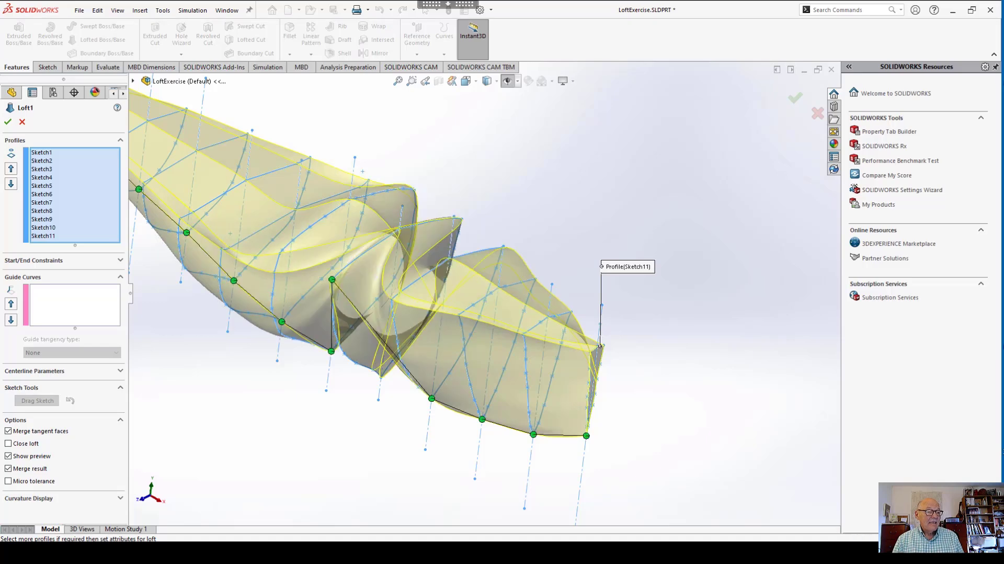
scroll(581, 365, "up", 5)
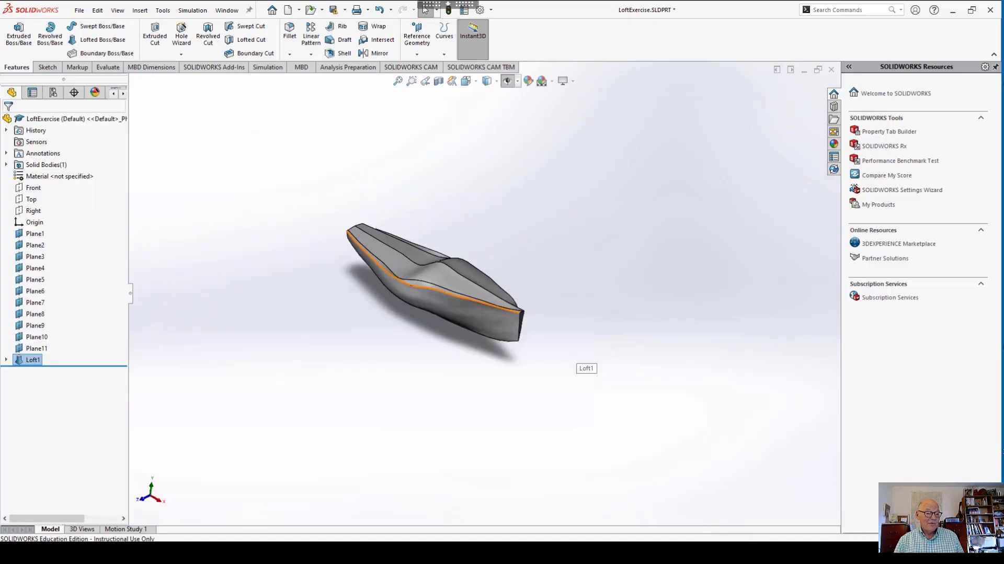
Open the finished hull model LoftExerciseModel.SLDPRT.
middle_click_drag(471, 314, 515, 316)
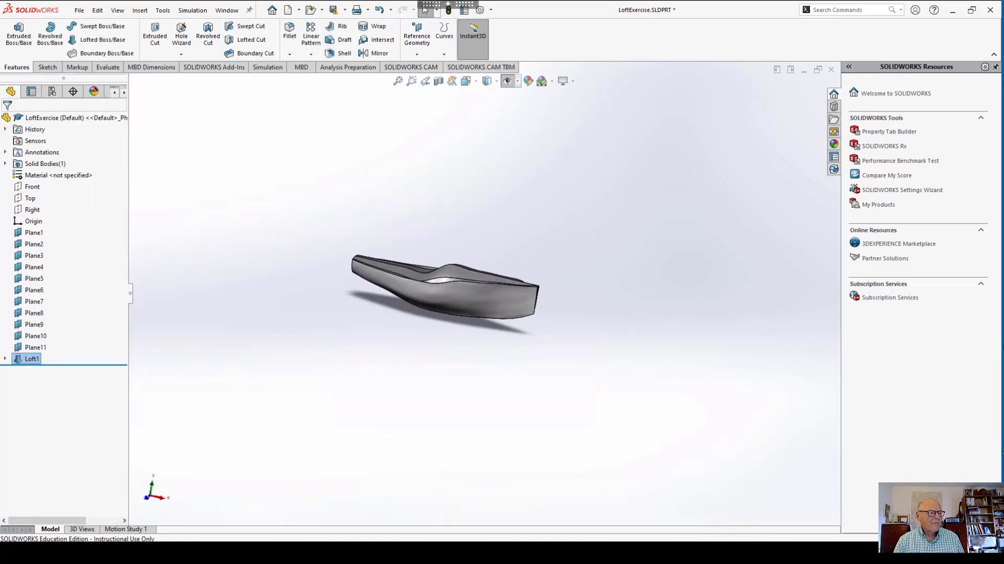
left_click(79, 10)
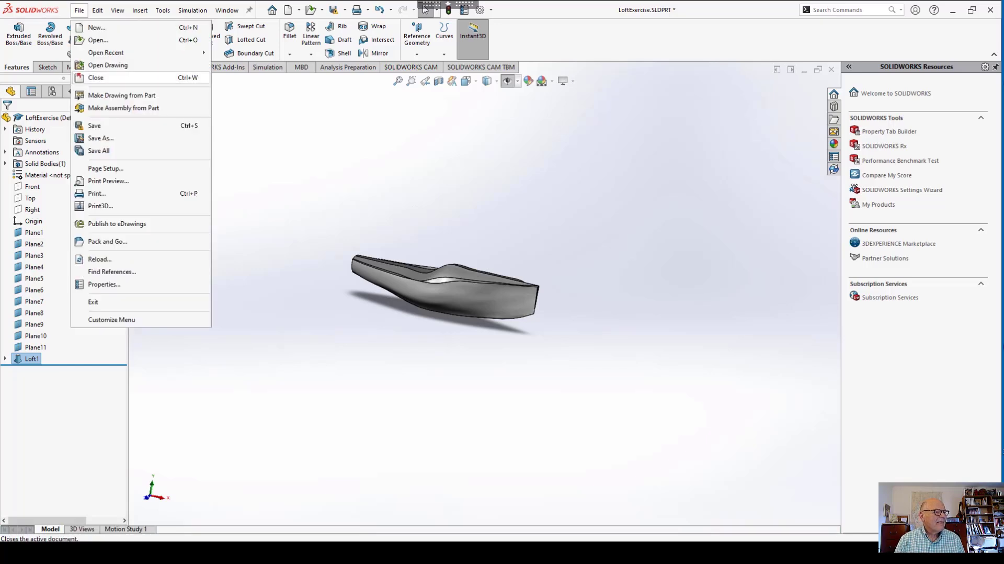
left_click(98, 40)
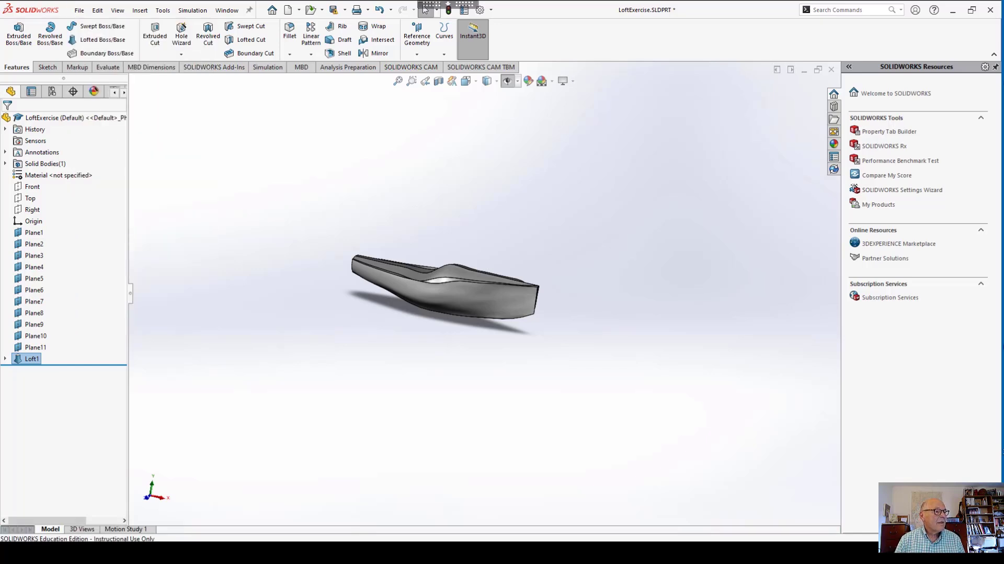
double_click(387, 203)
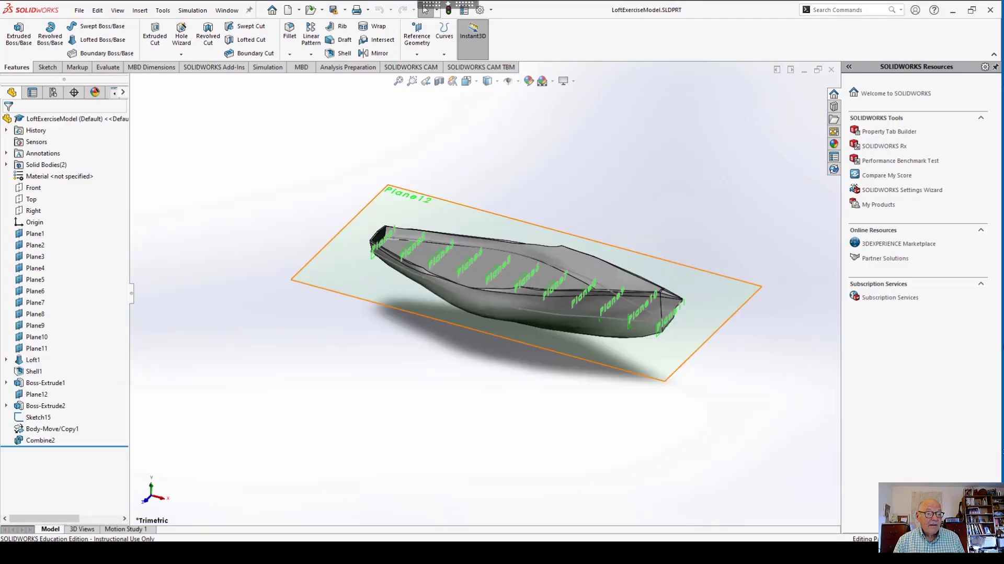
Examine the finished hull's deck and bow tip up close and hide all reference planes in the view.
middle_click_drag(617, 251, 502, 314)
scroll(593, 377, "down", 10)
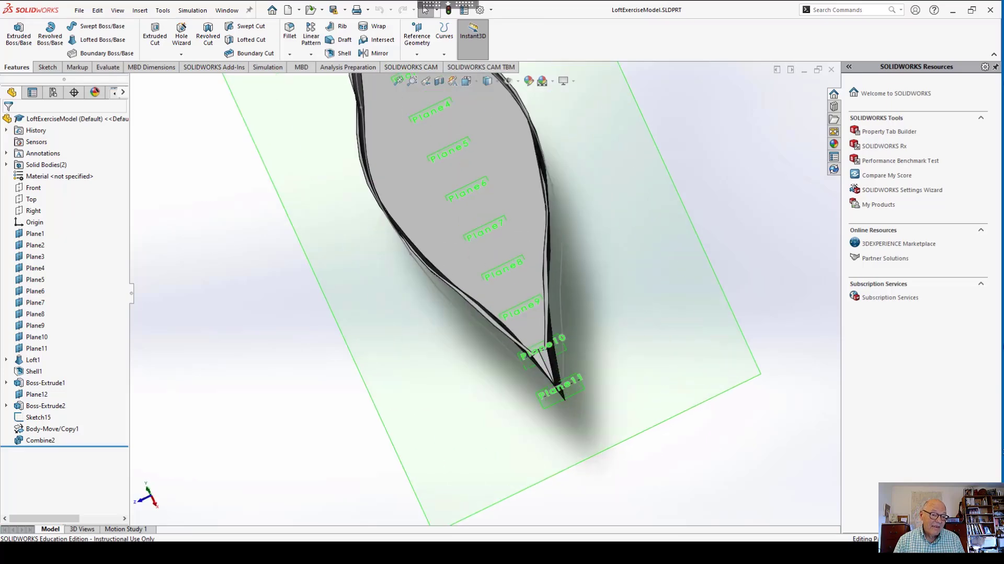
middle_click_drag(510, 384, 529, 387)
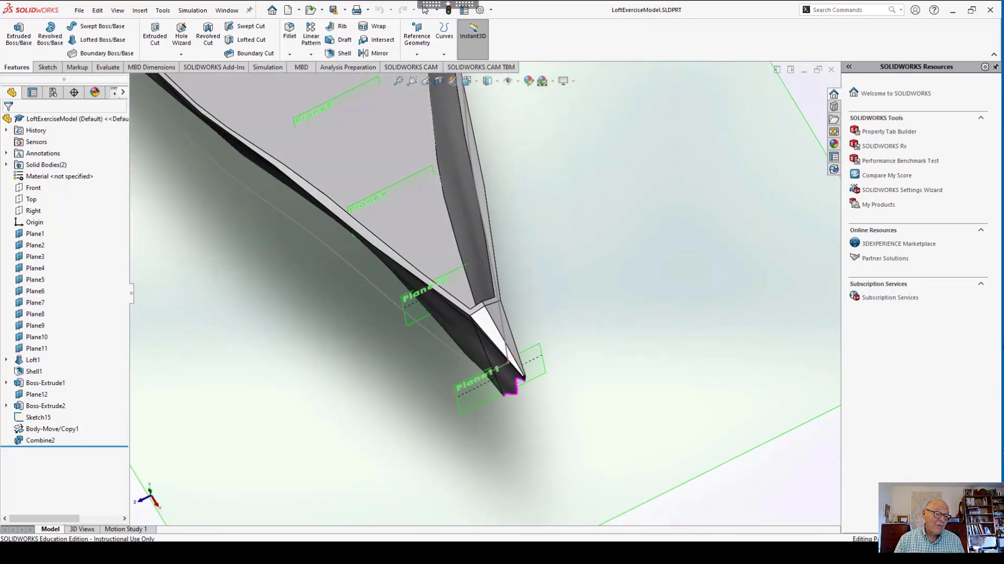
scroll(529, 384, "up", 6)
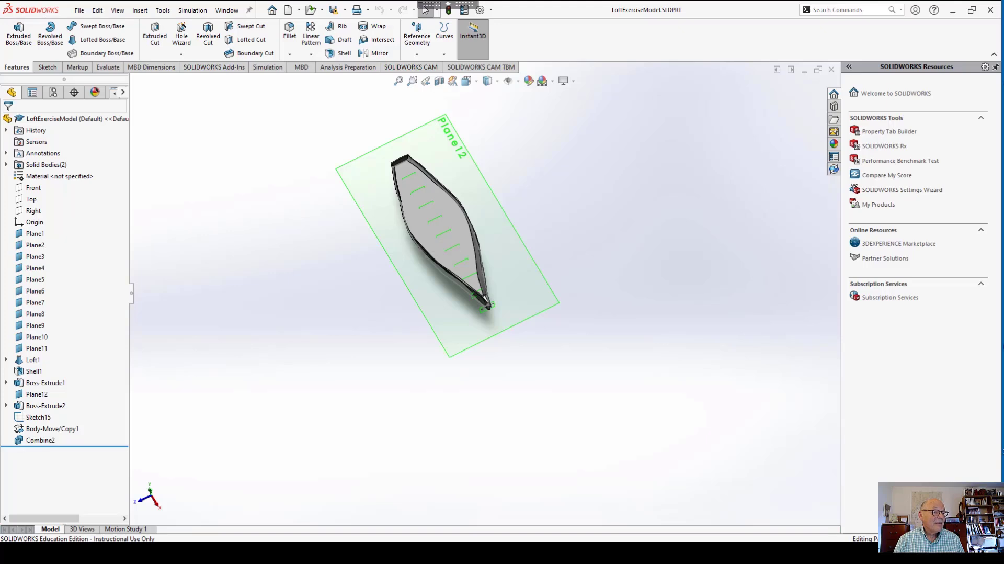
middle_click_drag(460, 261, 468, 201)
left_click(508, 81)
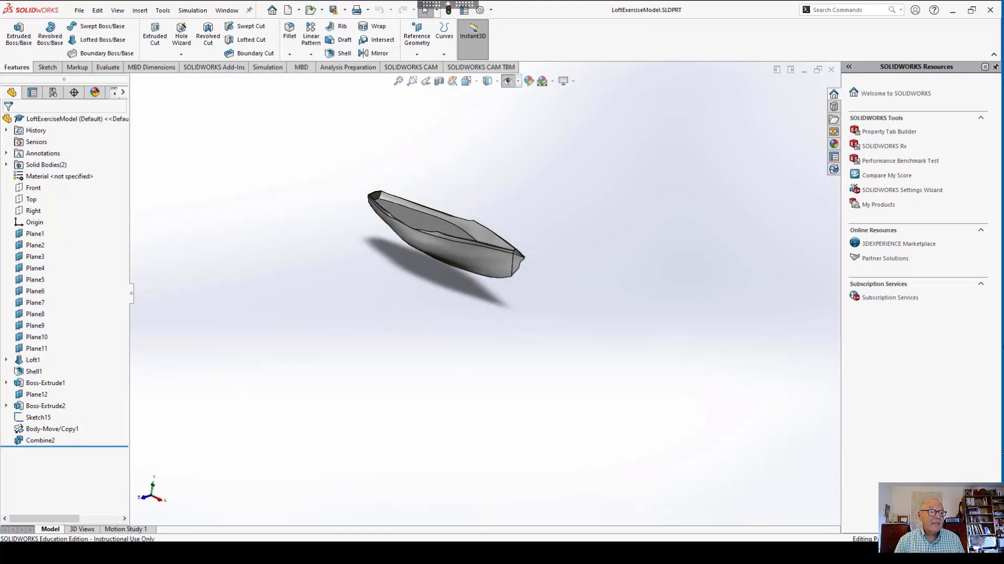
Examine the hull's sides, deck and bow from several angles and return to the isometric-style standard view.
left_click_drag(564, 141, 566, 168)
middle_click_drag(566, 168, 512, 251)
scroll(526, 220, "down", 4)
scroll(523, 374, "up", 4)
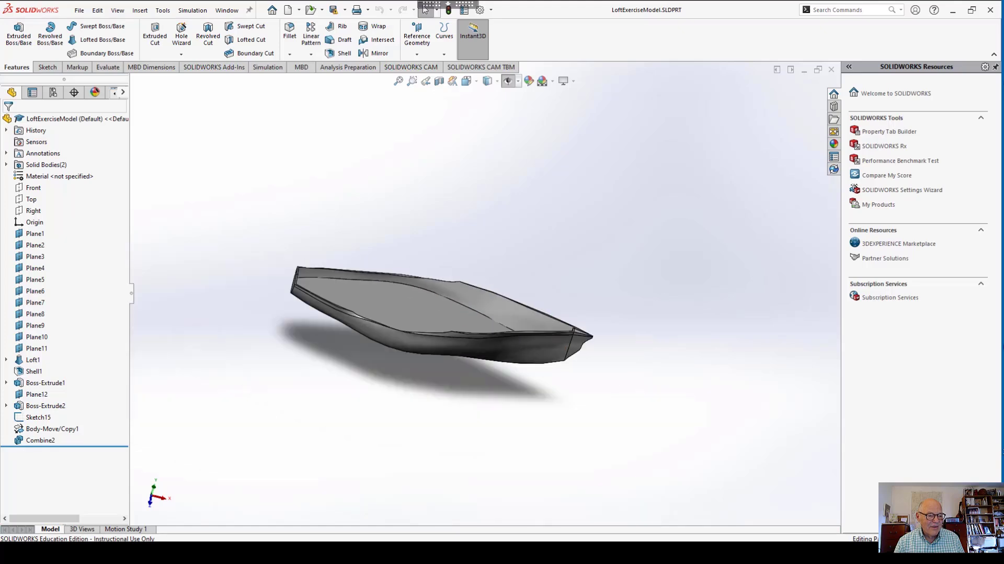
middle_click_drag(576, 350, 505, 372)
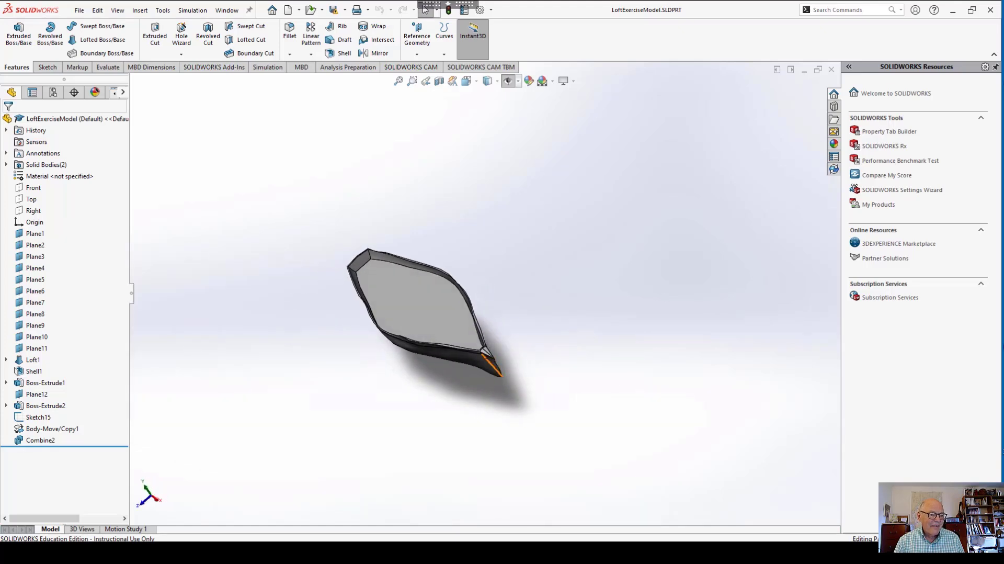
scroll(494, 371, "down", 4)
scroll(494, 371, "up", 4)
key("ctrl+7")
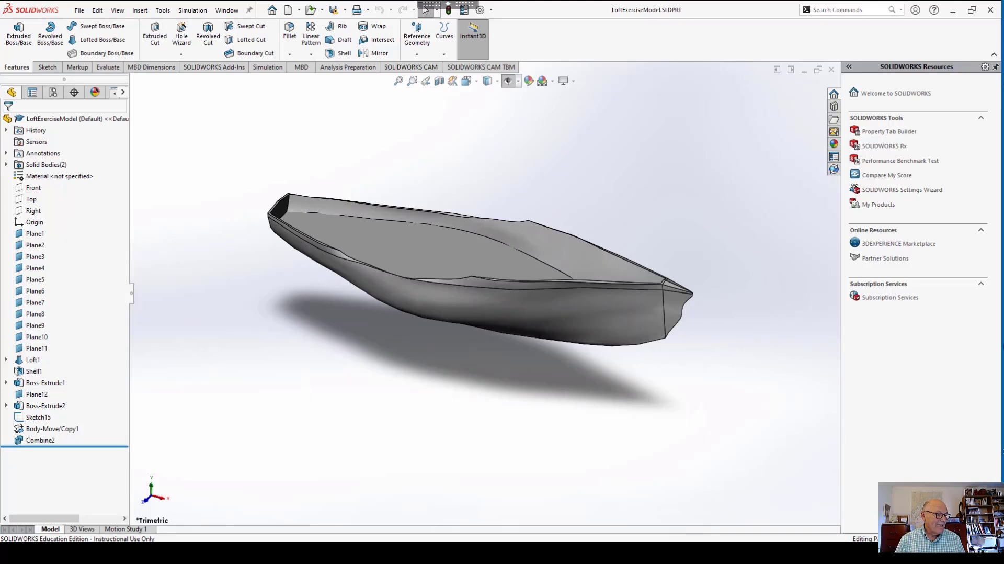
Roll the feature history back to just after Shell1, step forward over Boss-Extrude1 and back again, examining the shelled hull.
left_click_drag(63, 446, 63, 377)
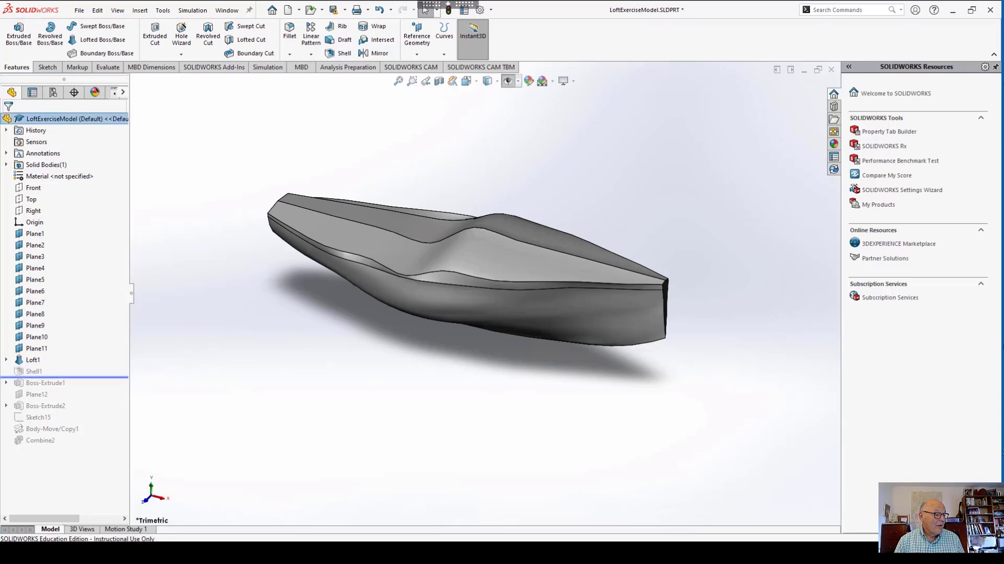
mouse_move(449, 245)
middle_mouse_down()
mouse_move(442, 282)
mouse_move(387, 334)
mouse_move(439, 285)
mouse_move(445, 255)
middle_mouse_up()
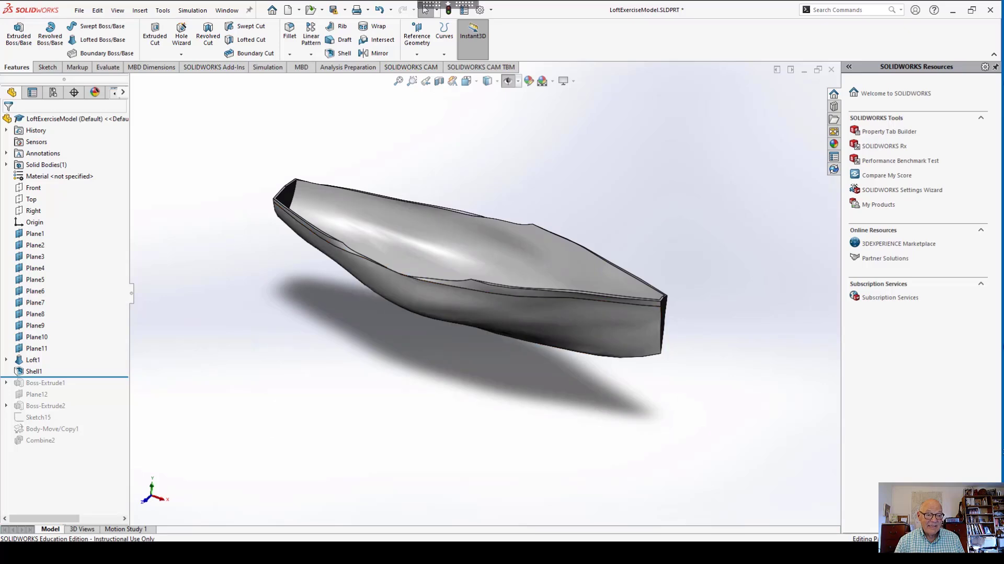
left_click_drag(64, 377, 64, 388)
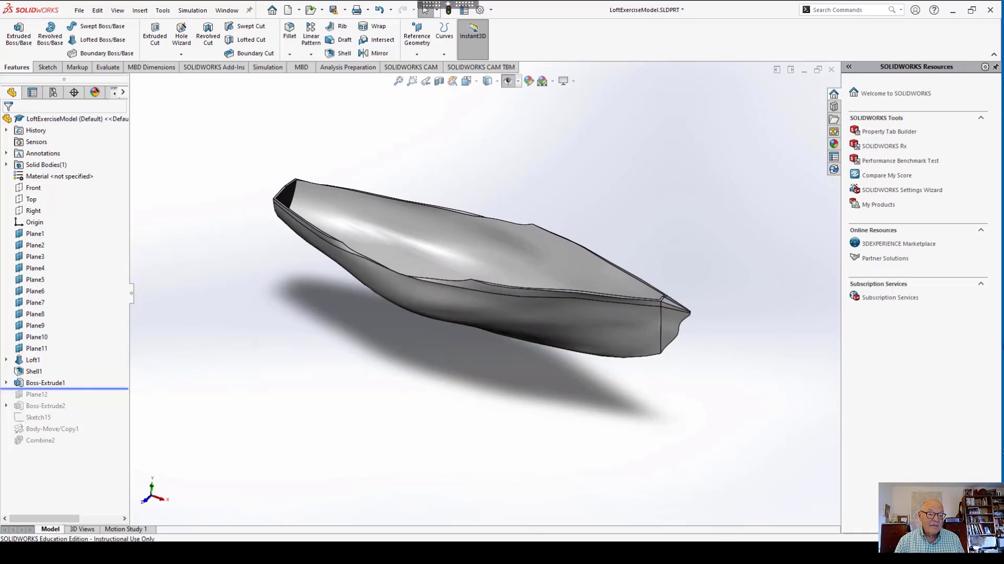
left_click_drag(64, 388, 18, 373)
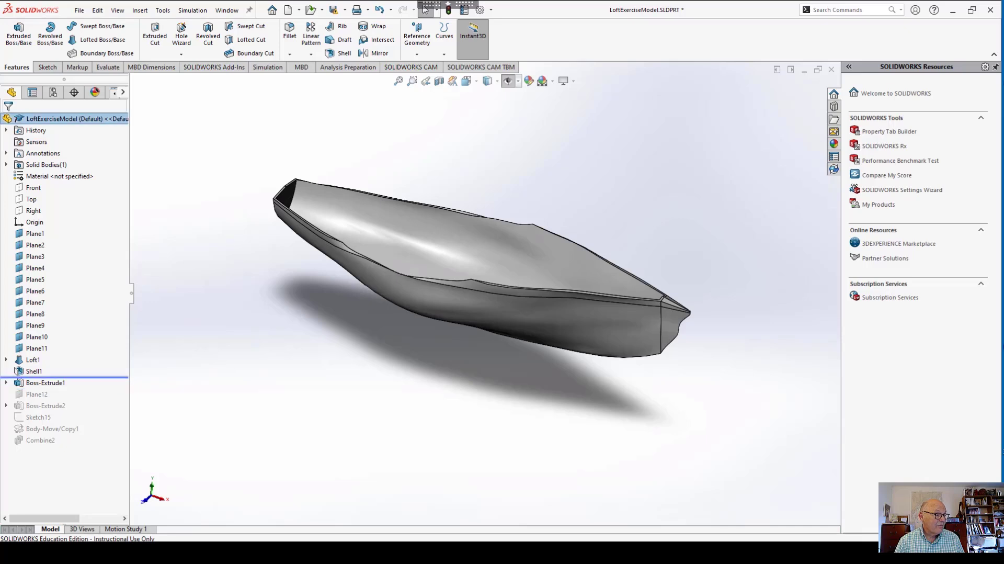
middle_click_drag(445, 298, 466, 306)
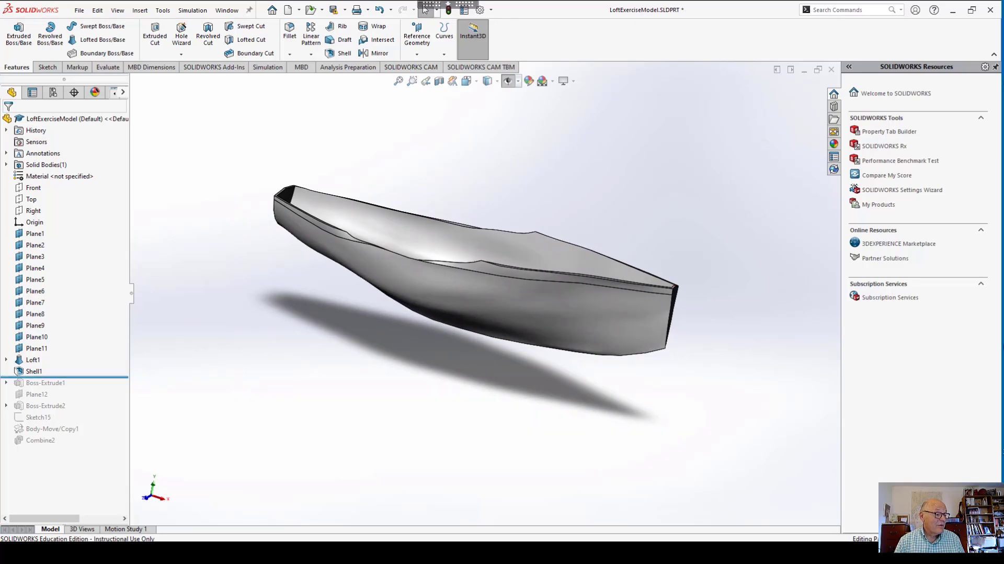
Roll the feature history forward through Boss-Extrude1, Plane12, Boss-Extrude2 and Sketch15 to the end at Combine2, examining the hull along the way.
left_click_drag(18, 376, 19, 400)
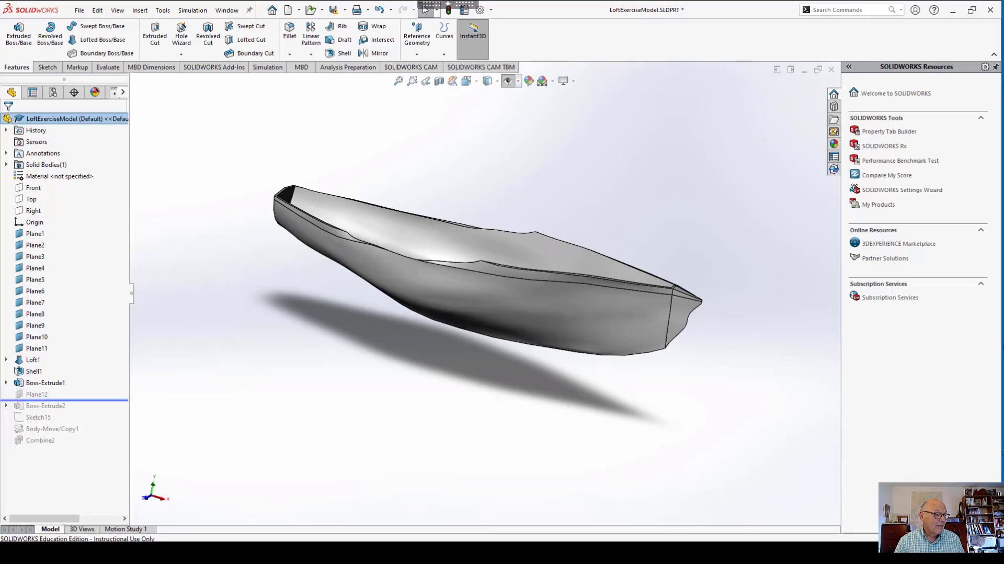
middle_click_drag(470, 262, 450, 269)
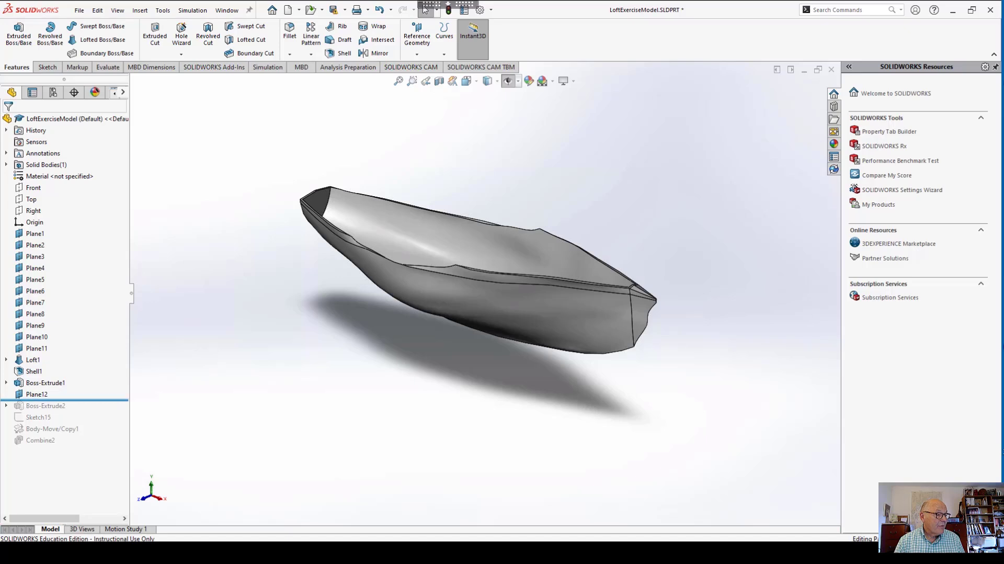
left_click_drag(52, 399, 53, 412)
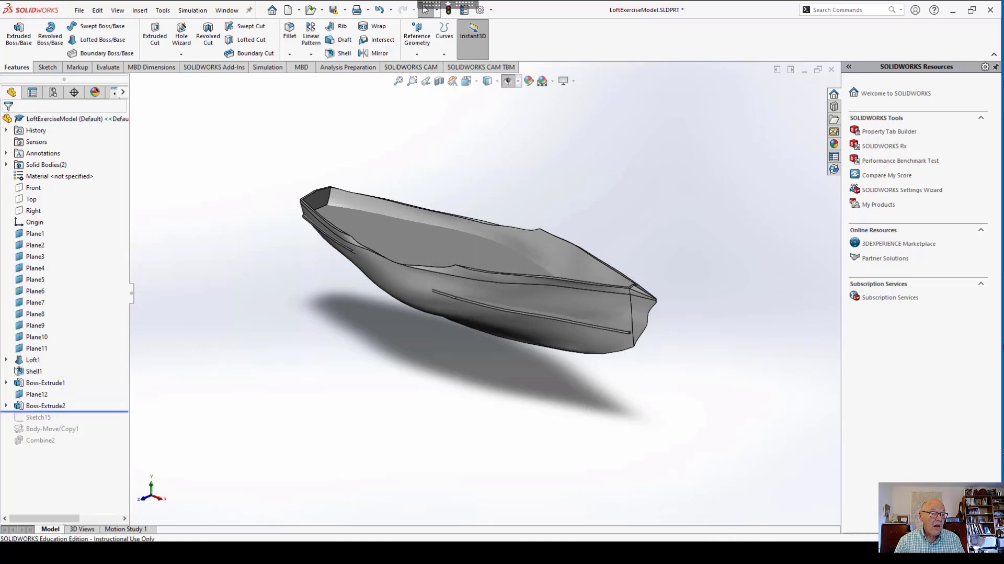
middle_click_drag(487, 262, 445, 285)
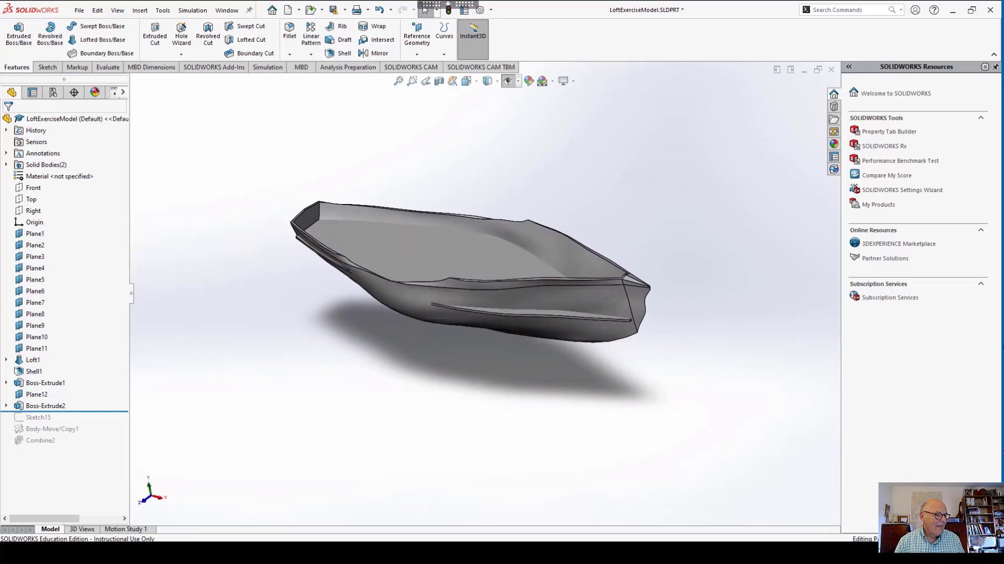
left_click_drag(63, 412, 64, 424)
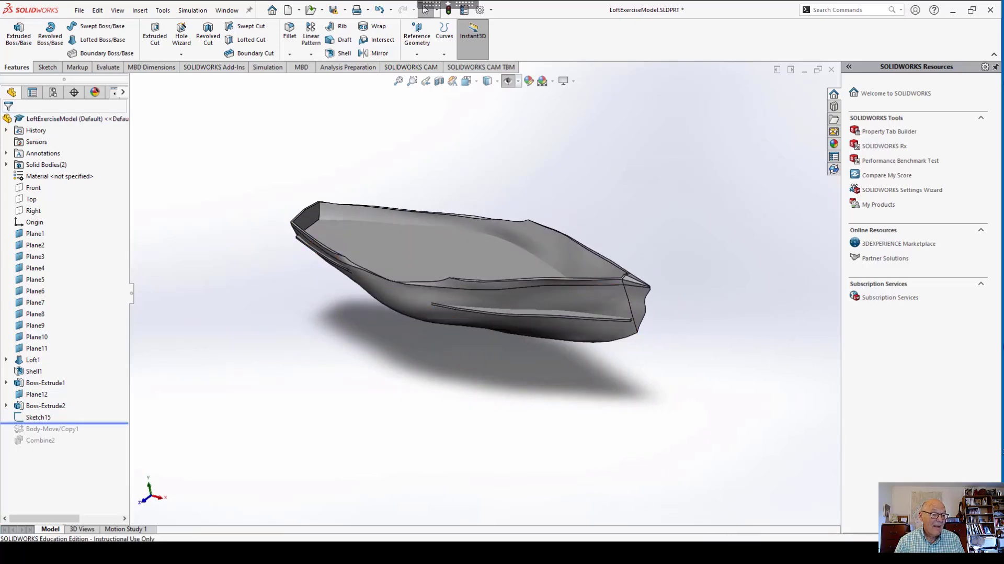
left_click_drag(64, 423, 64, 446)
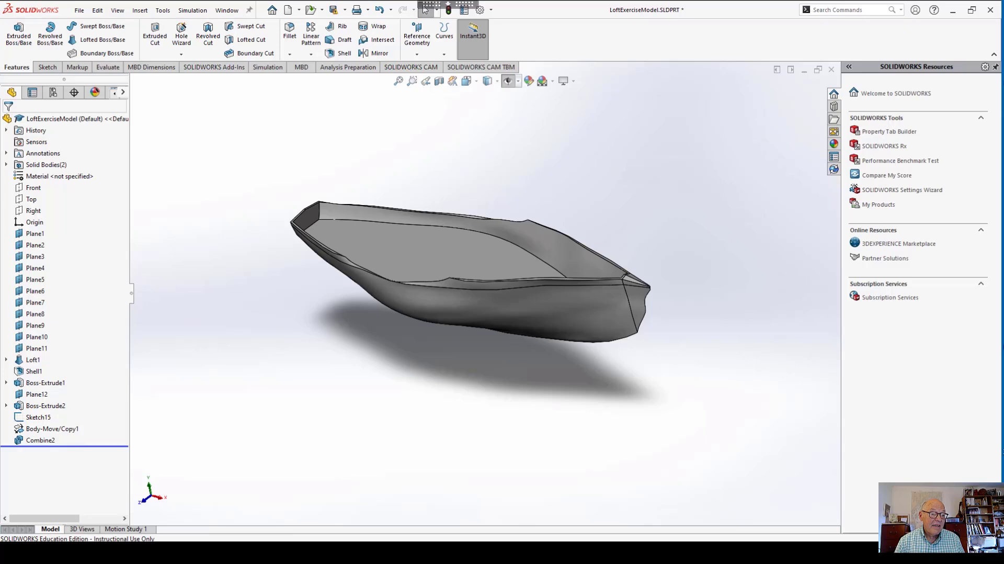
Set the hull's display style to shaded without edges and examine its outer surface from the side.
middle_click_drag(471, 313, 523, 262)
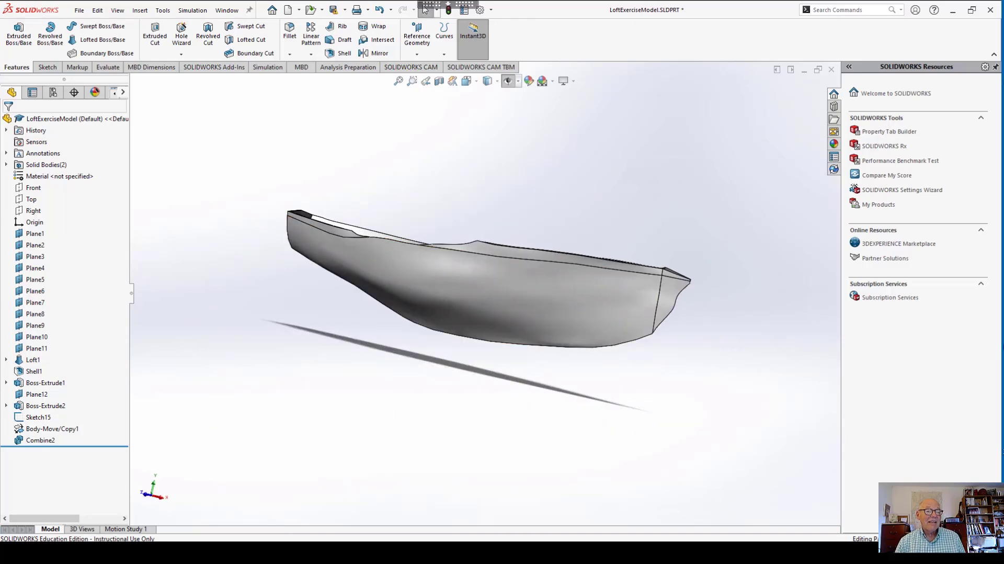
middle_click_drag(471, 272, 492, 262)
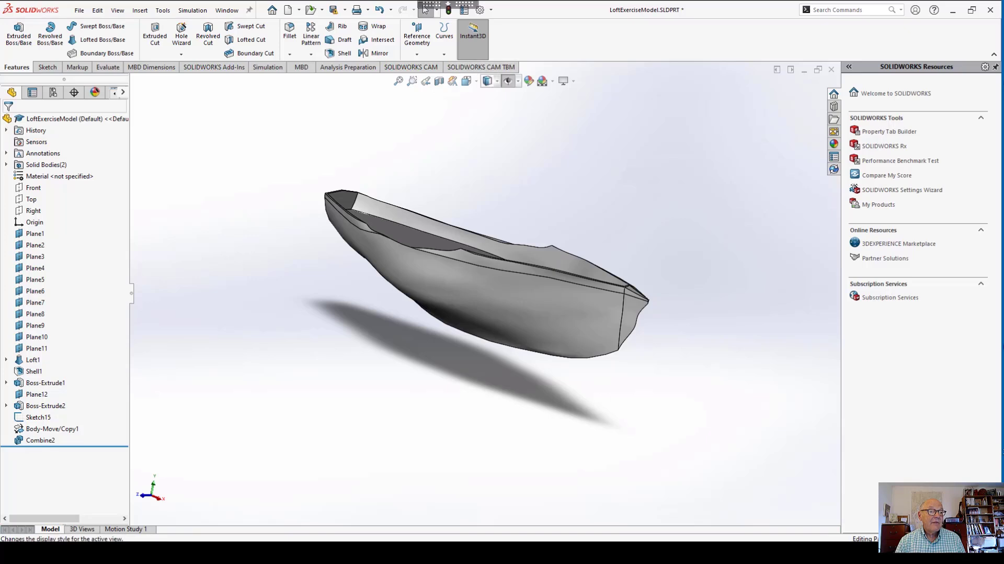
left_click(488, 81)
left_click(488, 110)
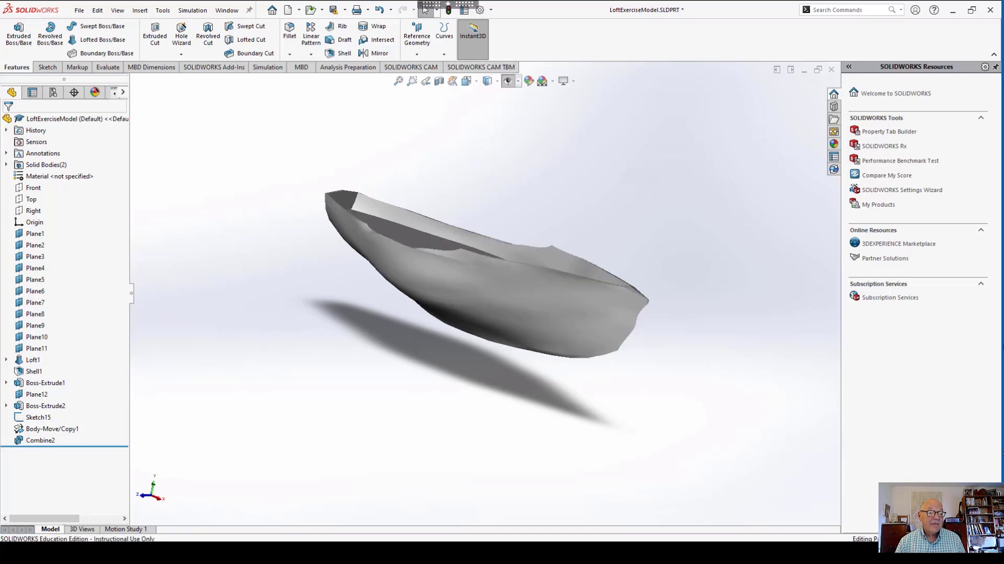
middle_click_drag(471, 251, 526, 267)
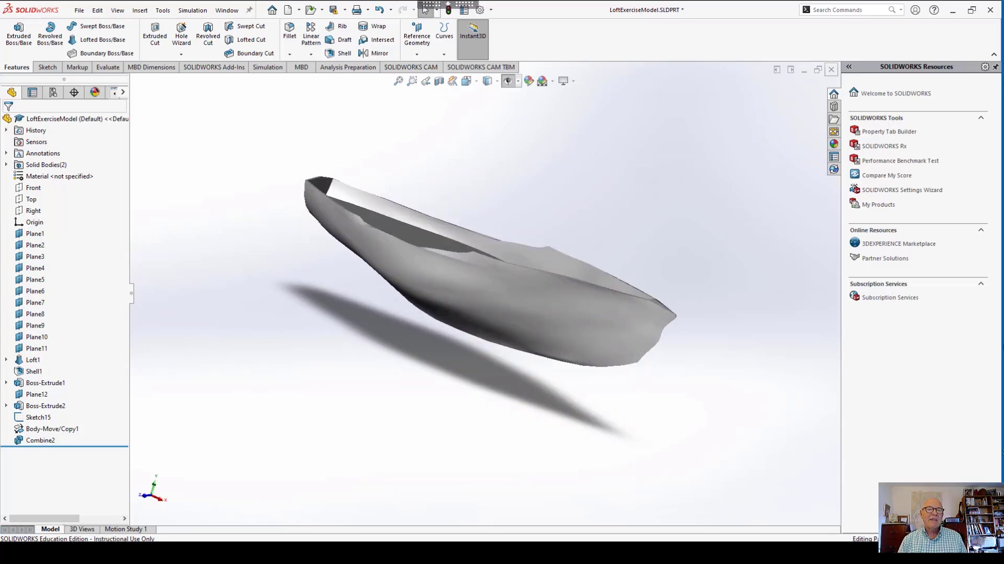
Close LoftExerciseModel.SLDPRT without saving the changes.
left_click(832, 69)
left_click(506, 288)
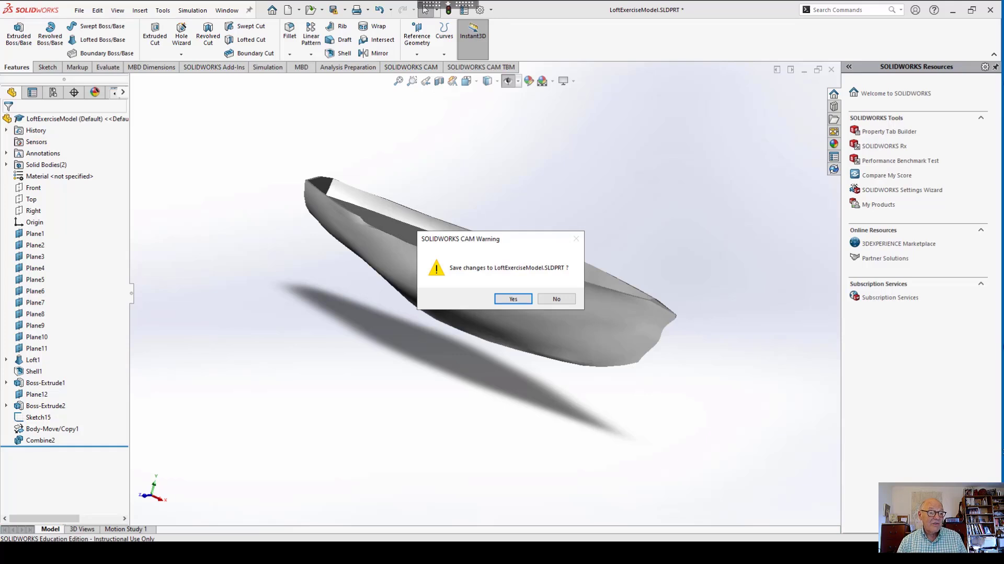
left_click(556, 298)
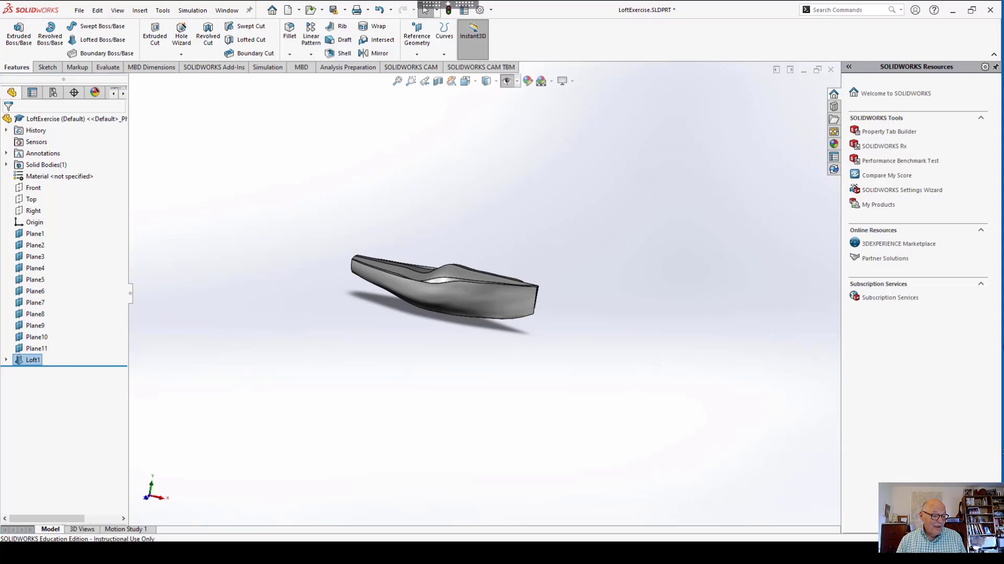
Switch to LinesDrawingsShipModeling_rev04.pdf in Adobe Acrobat and go through the solid modeling slides to the Shell example on page 43.
key("alt+Tab")
scroll(496, 303, "down", 20)
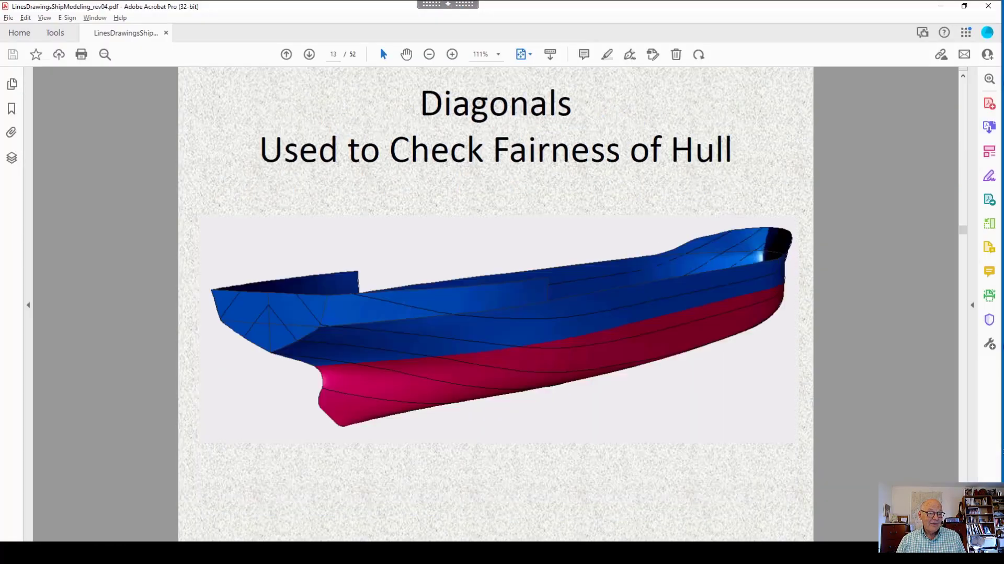
scroll(496, 304, "down", 9)
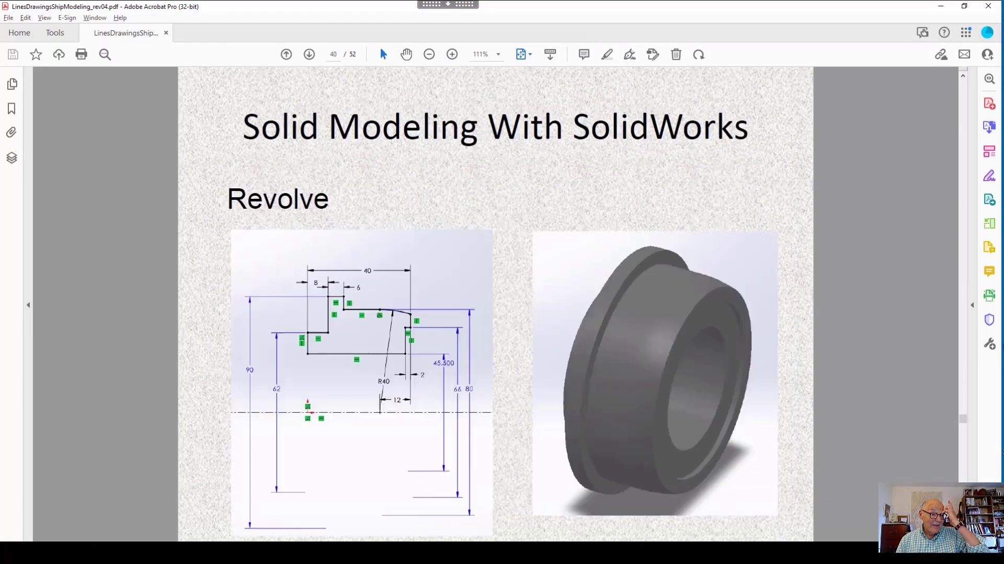
scroll(496, 304, "up", 2)
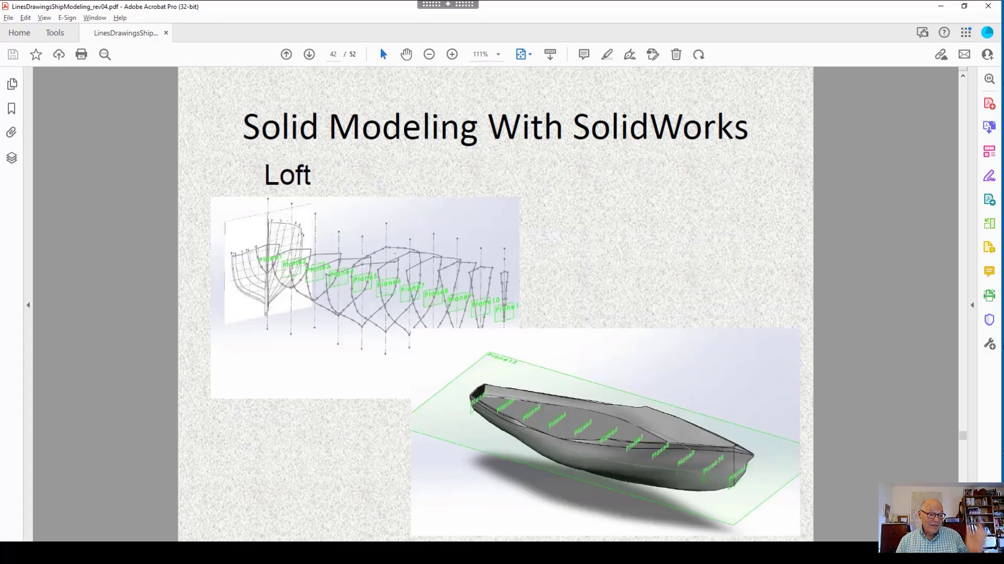
scroll(496, 304, "down", 1)
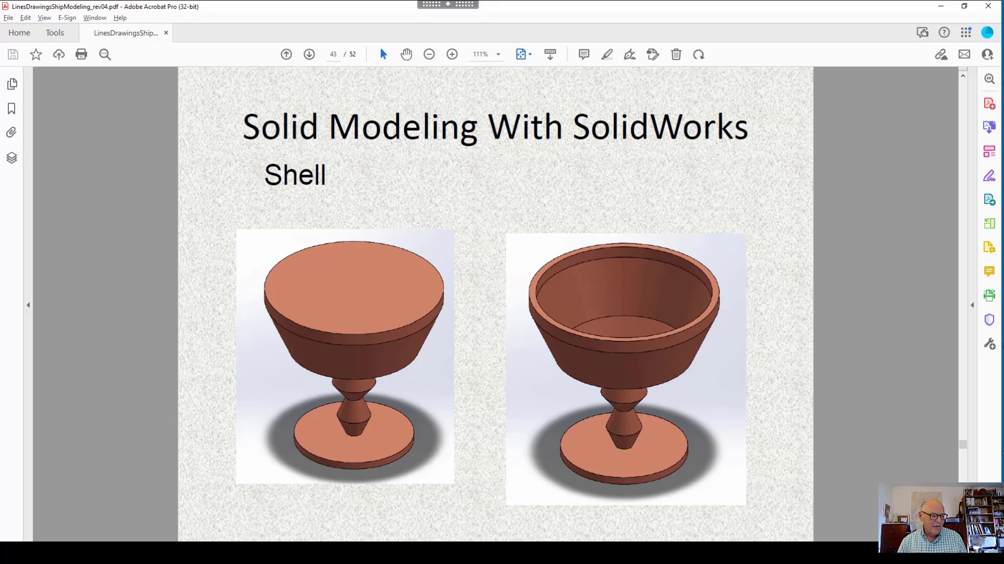
Switch back to SOLIDWORKS and create a new part document.
key("alt+Tab")
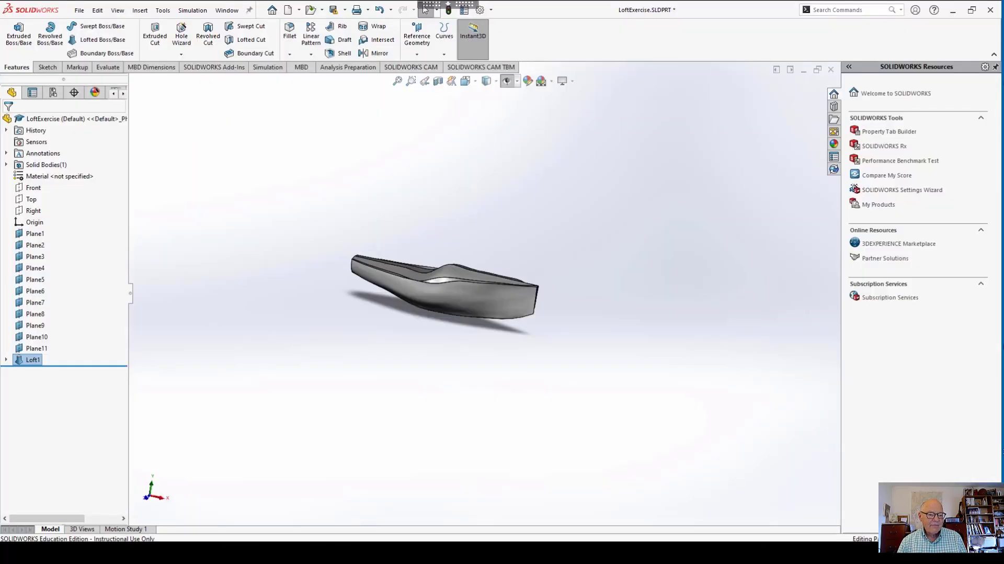
left_click(79, 11)
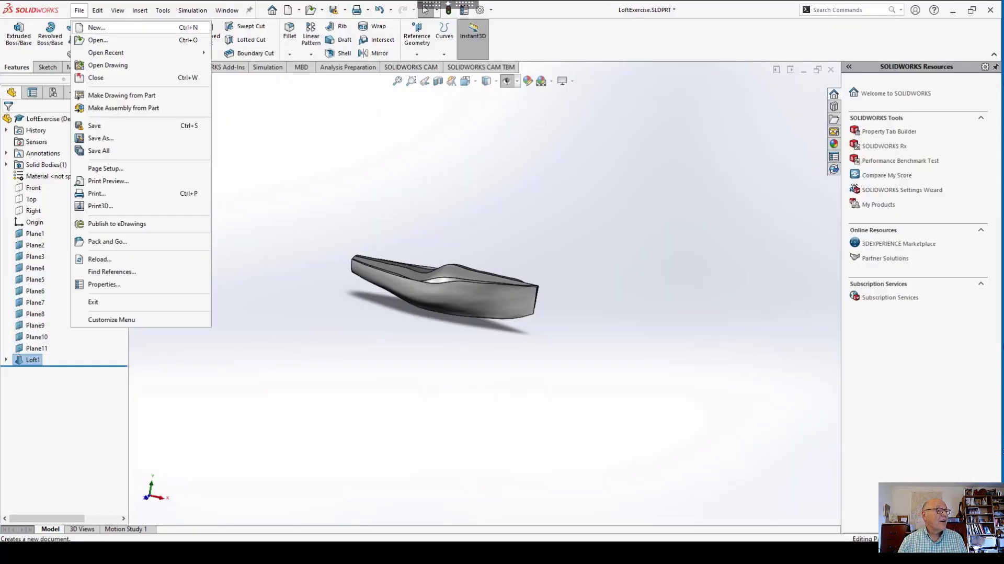
left_click(97, 27)
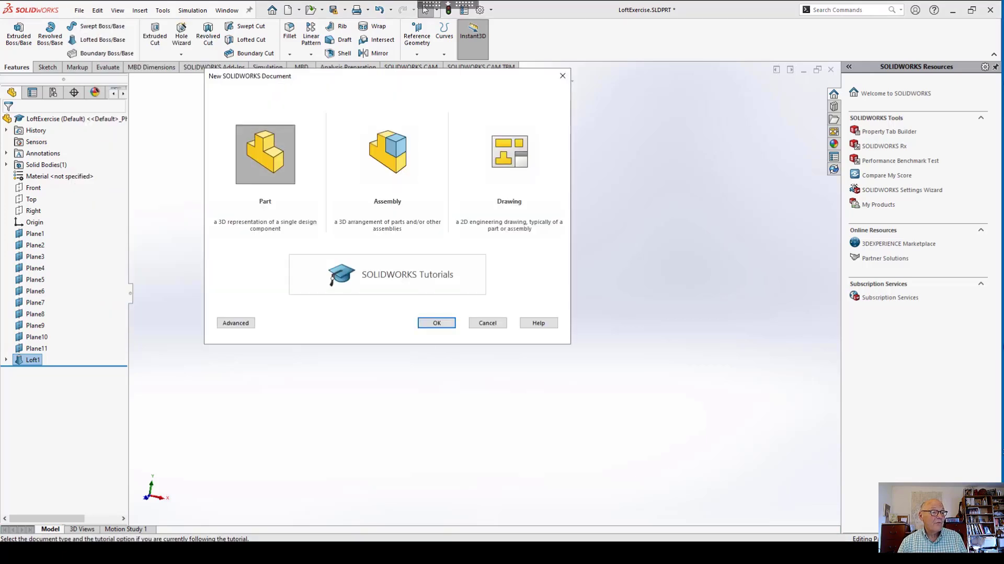
left_click(436, 323)
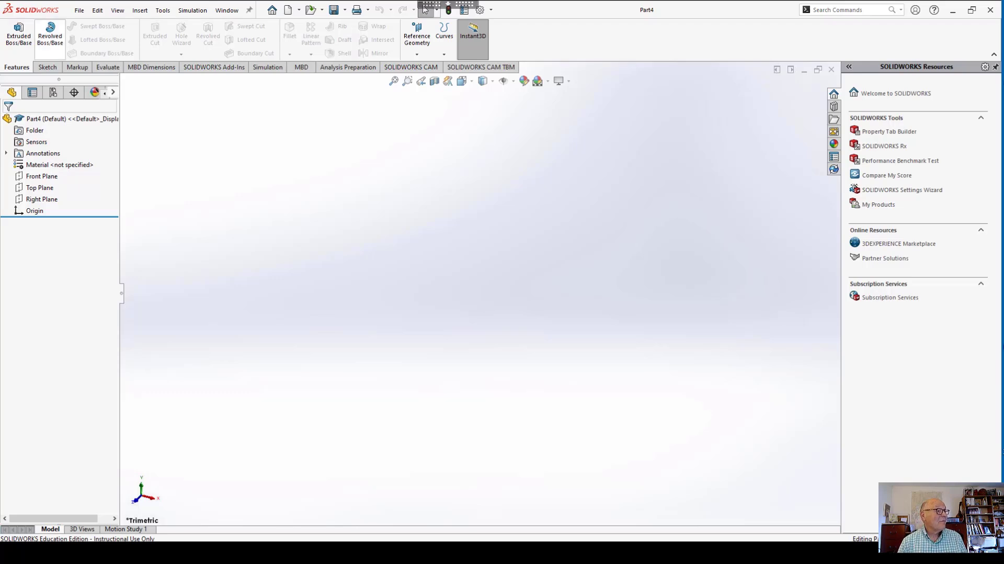
Start a new sketch on the Front Plane of the new part.
left_click(47, 67)
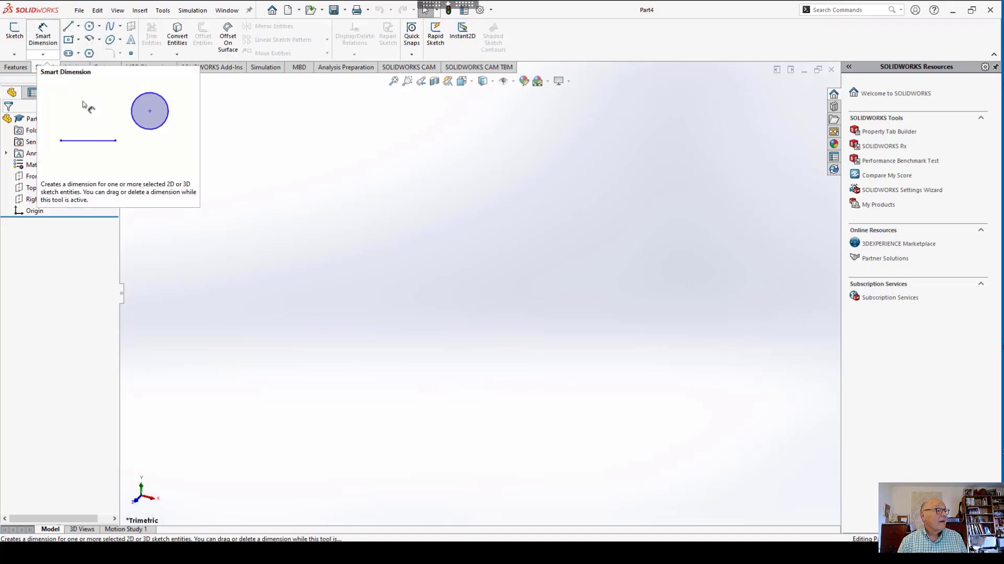
left_click(14, 36)
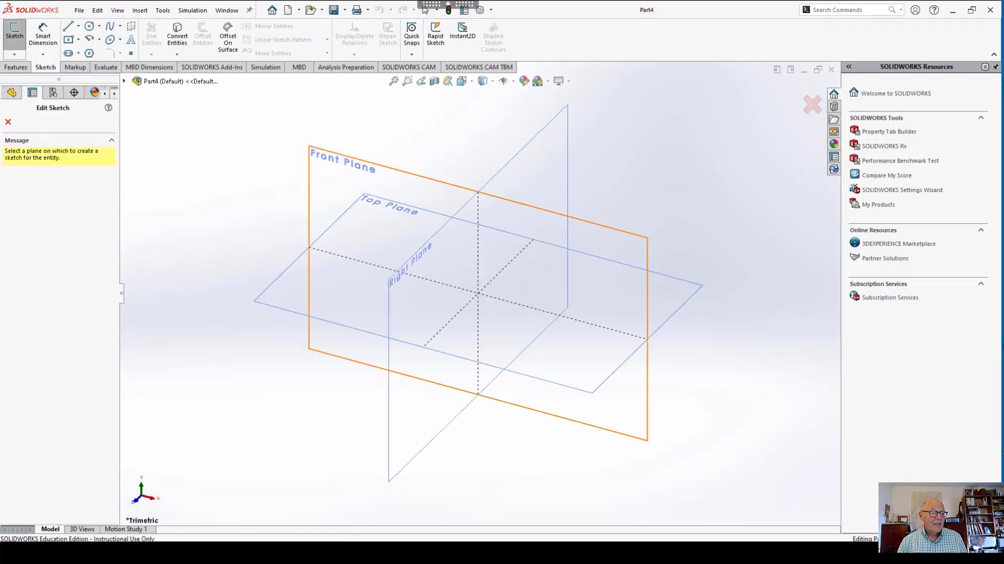
left_click(342, 161)
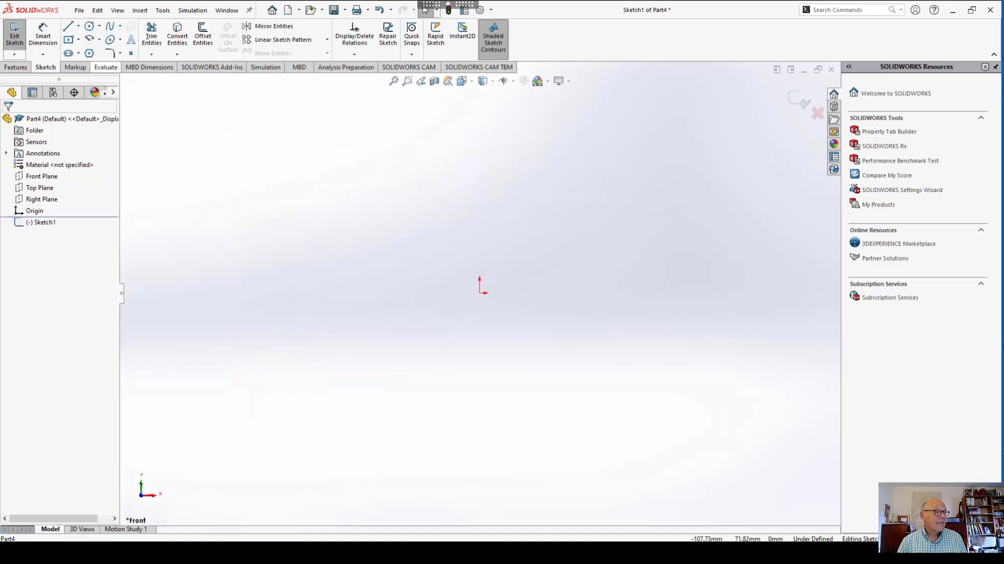
Draw a vertical centerline about 58 mm long passing through the origin, starting above it and ending below it.
left_click(78, 25)
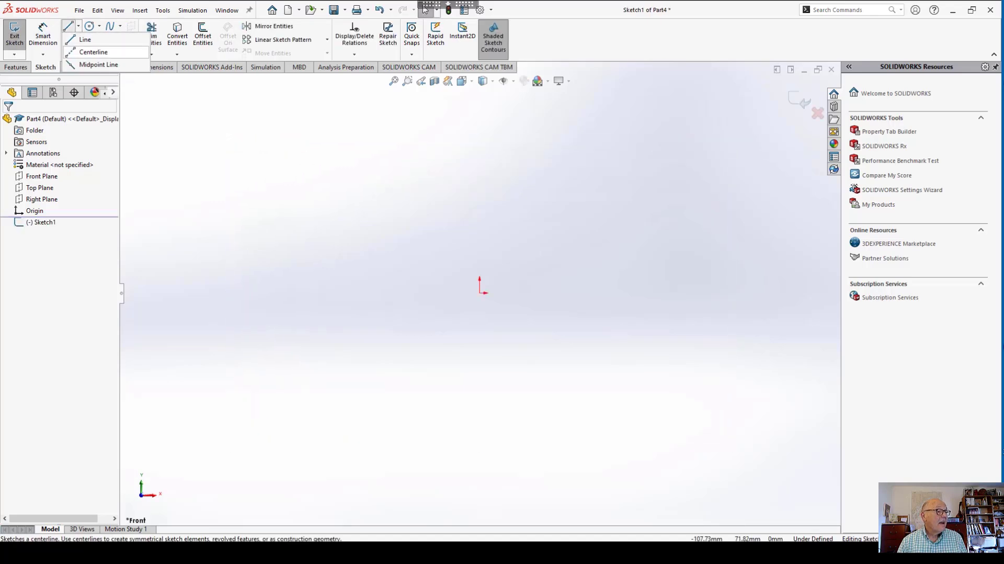
left_click(93, 51)
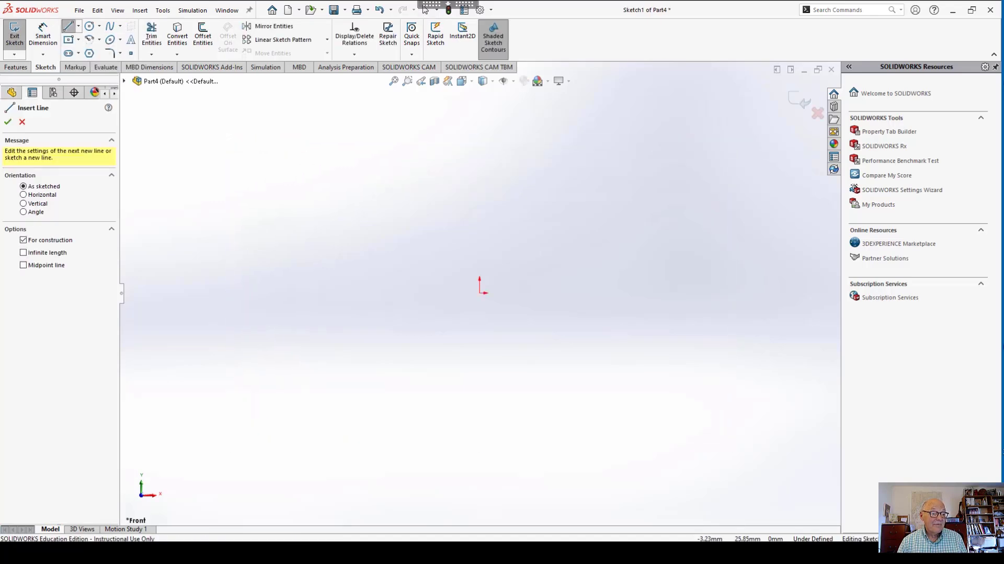
left_click(479, 223)
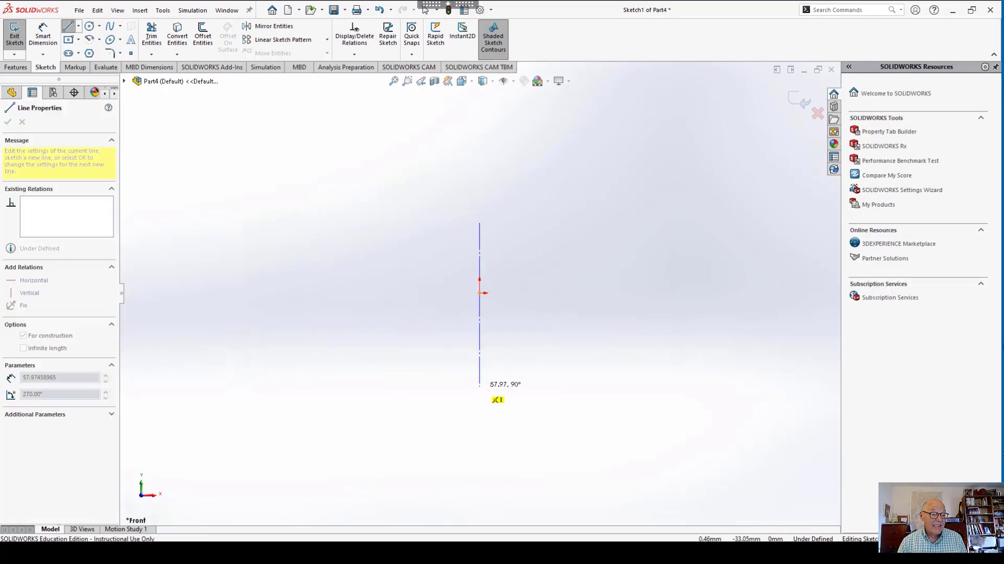
left_click(480, 387)
left_click(424, 10)
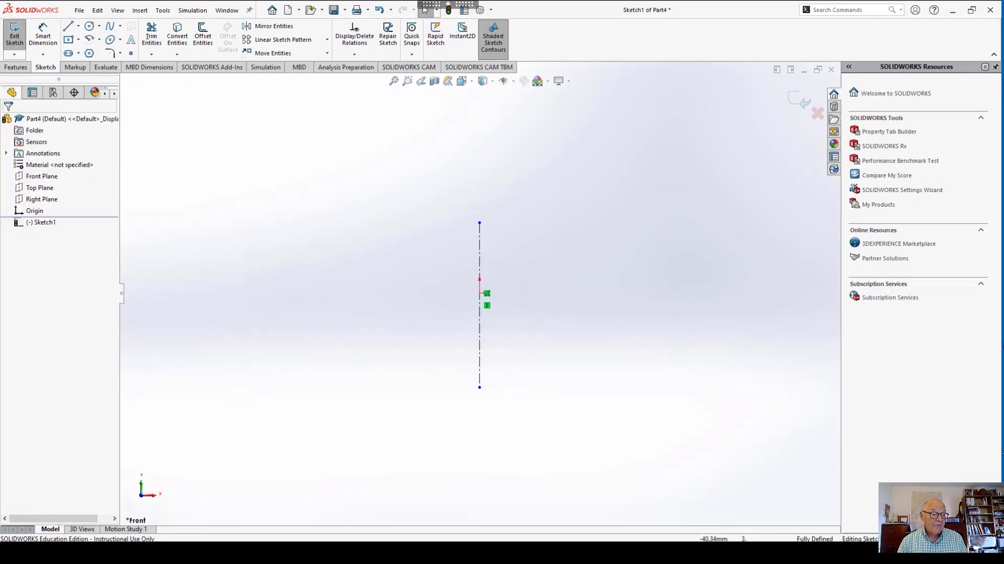
Sketch the left half-profile's foot and stem with connected lines from the origin: a thin base about 14 mm wide, then a narrow stem with a small pointed notch.
left_click(68, 26)
scroll(319, 188, "down", 1)
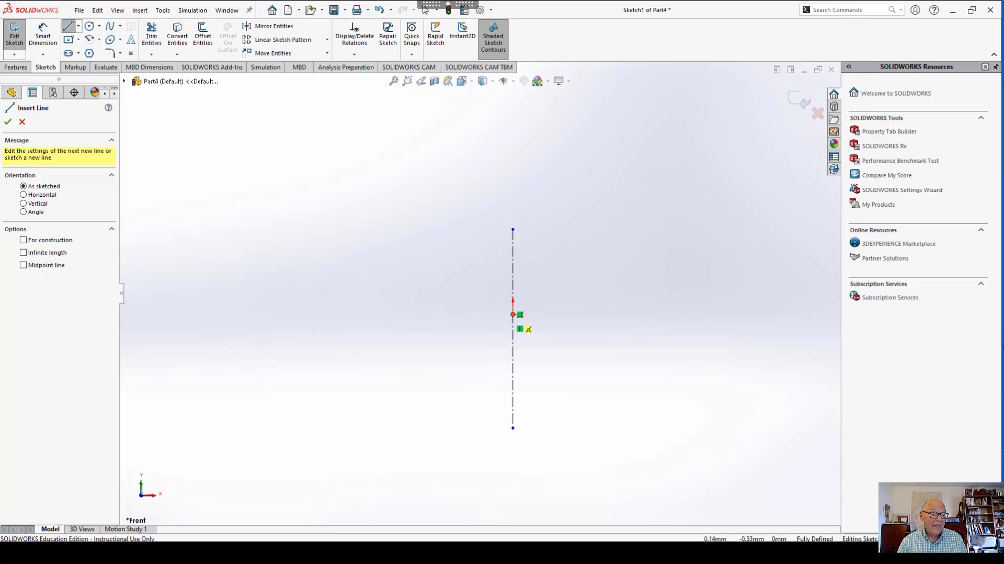
left_click(514, 315)
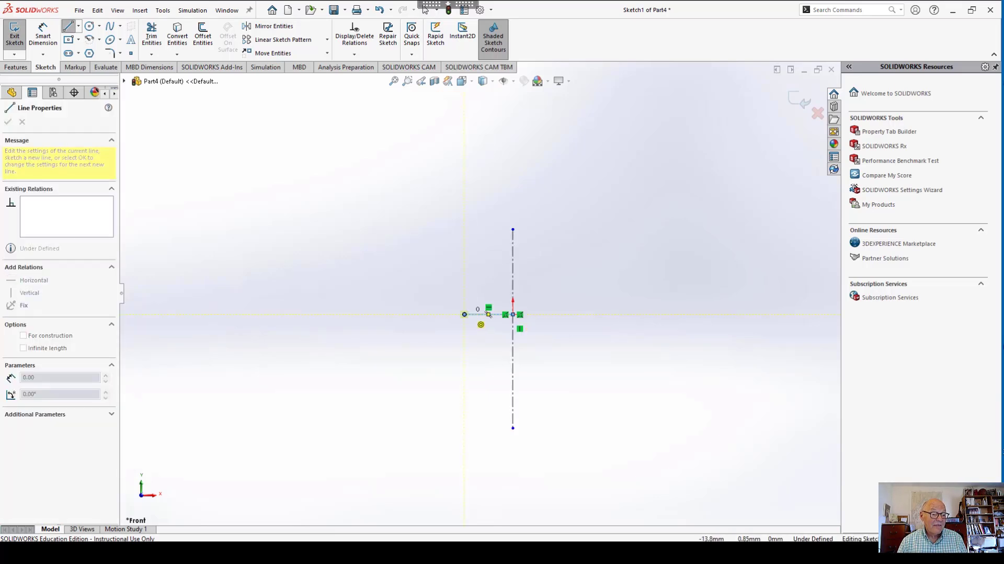
left_click(464, 307)
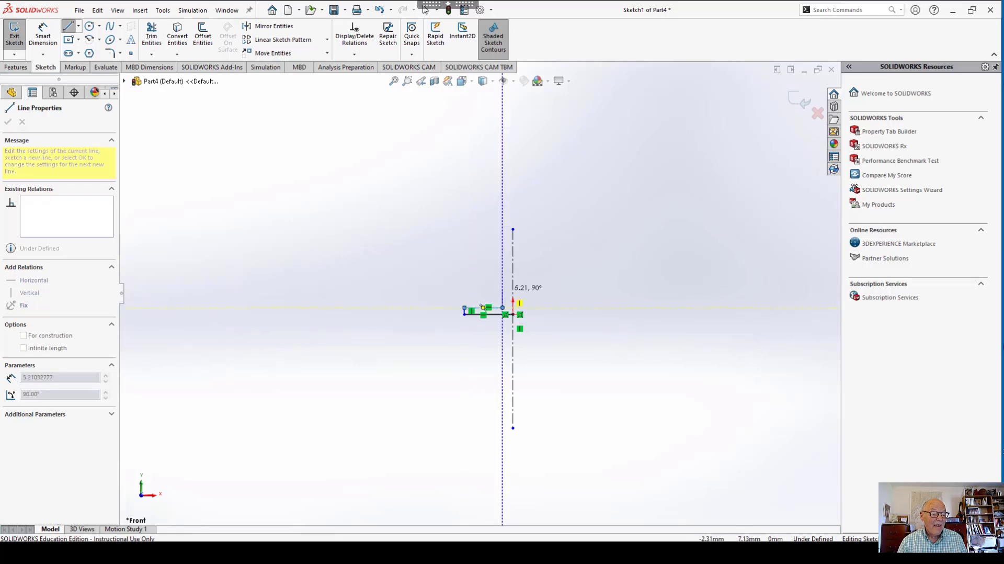
left_click(502, 279)
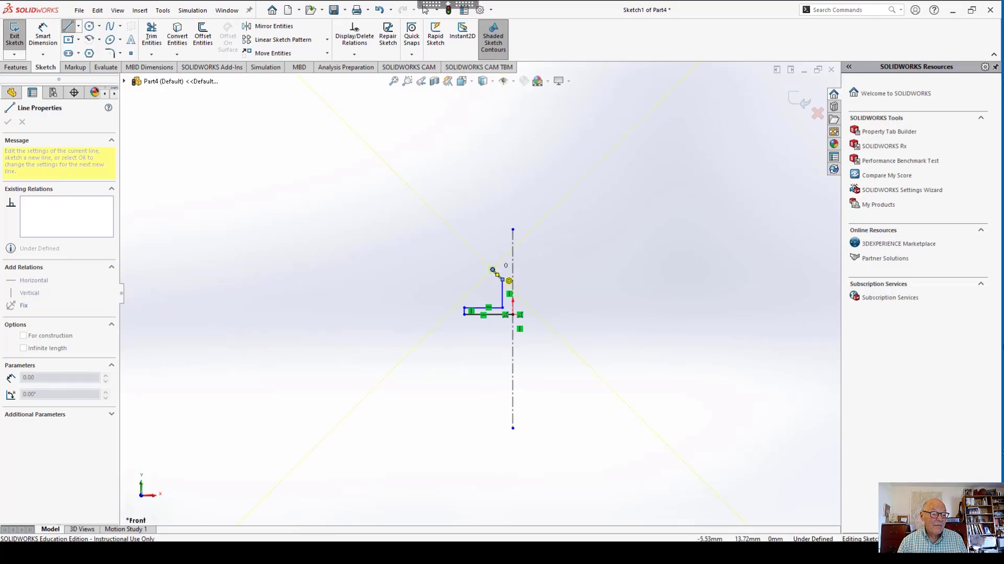
left_click(493, 269)
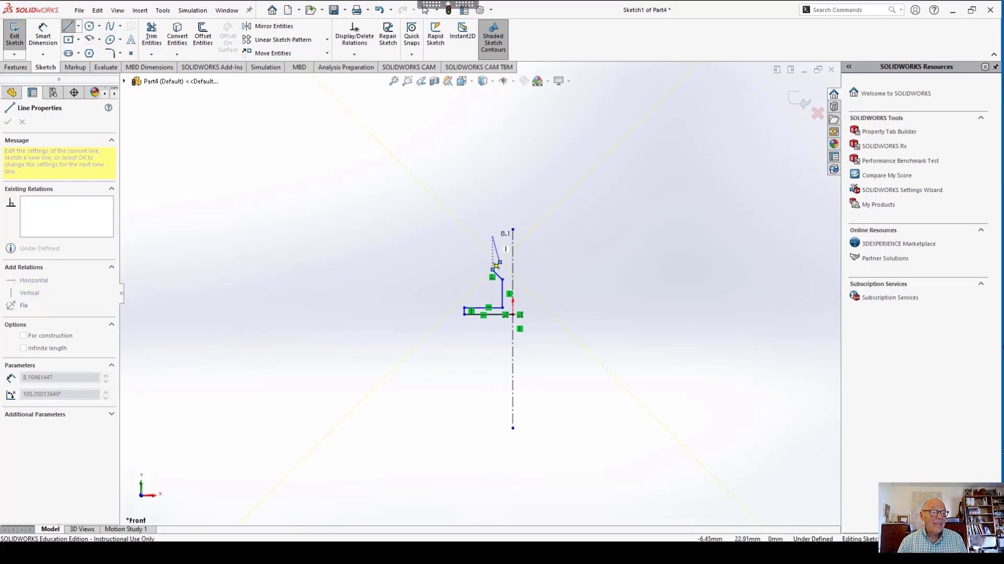
left_click(496, 237)
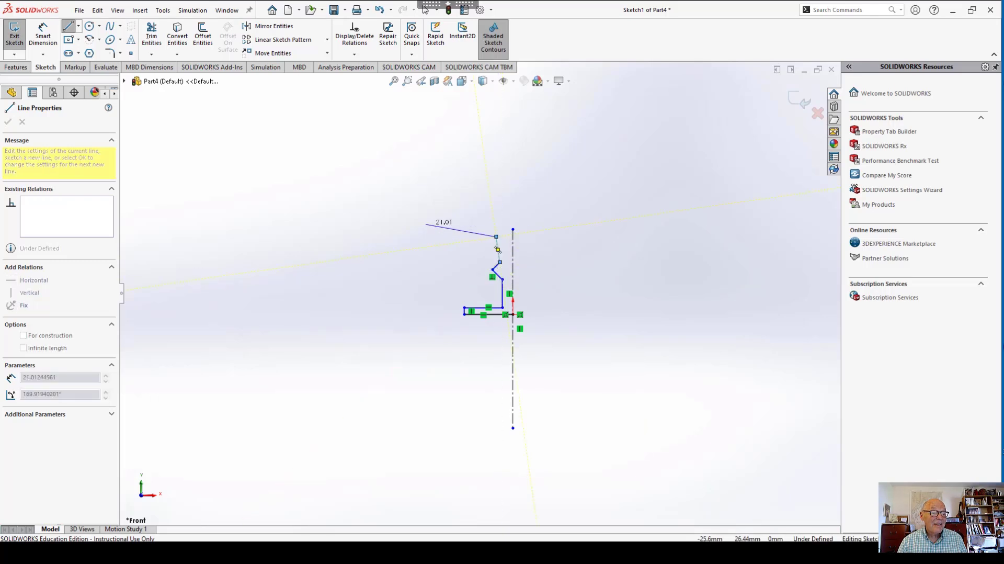
Continue the profile into a cup: a sloping line about 21 mm outward, a vertical wall about 19.6 mm, and a horizontal line about 25.6 mm to the axis.
left_click(426, 224)
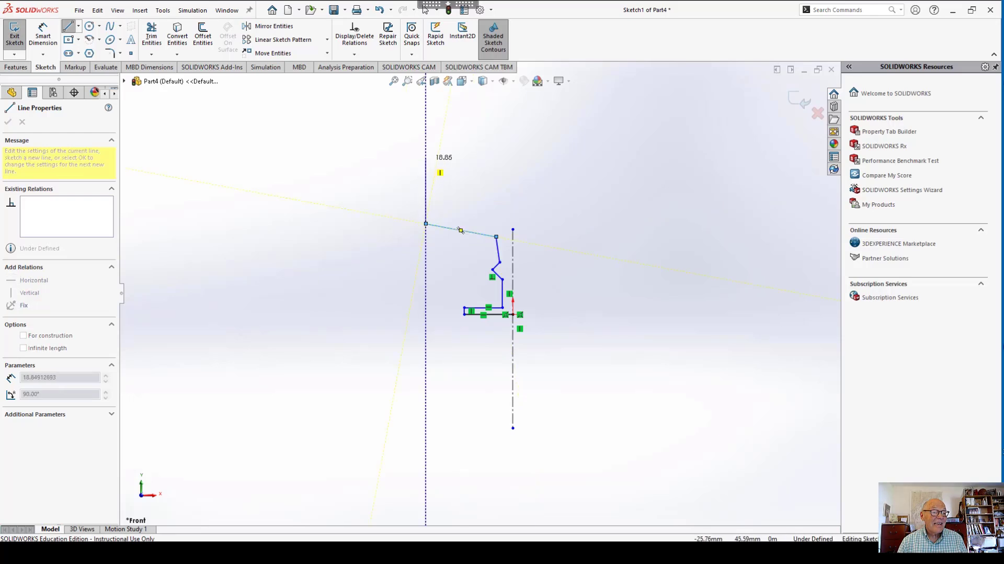
double_click(426, 157)
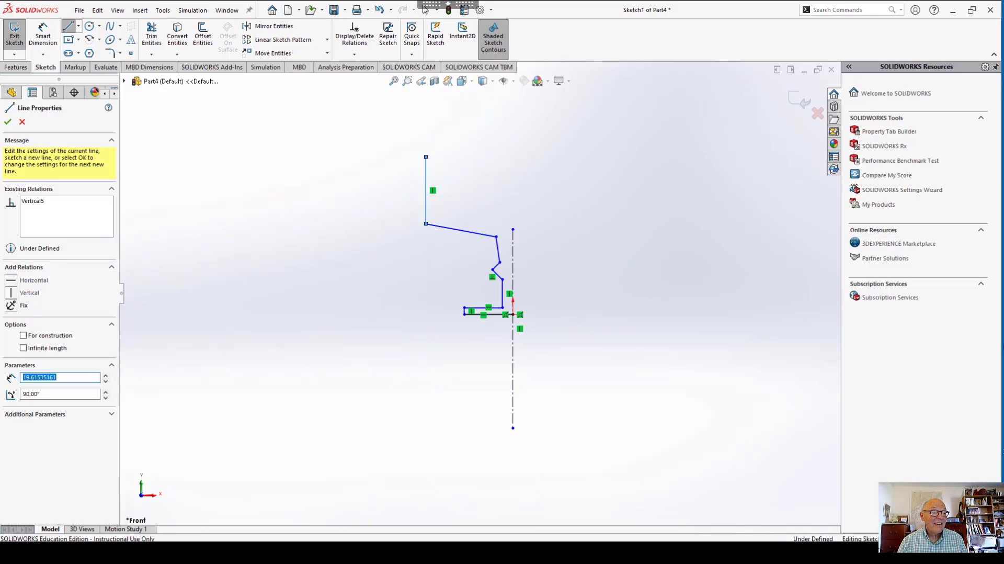
left_click(426, 157)
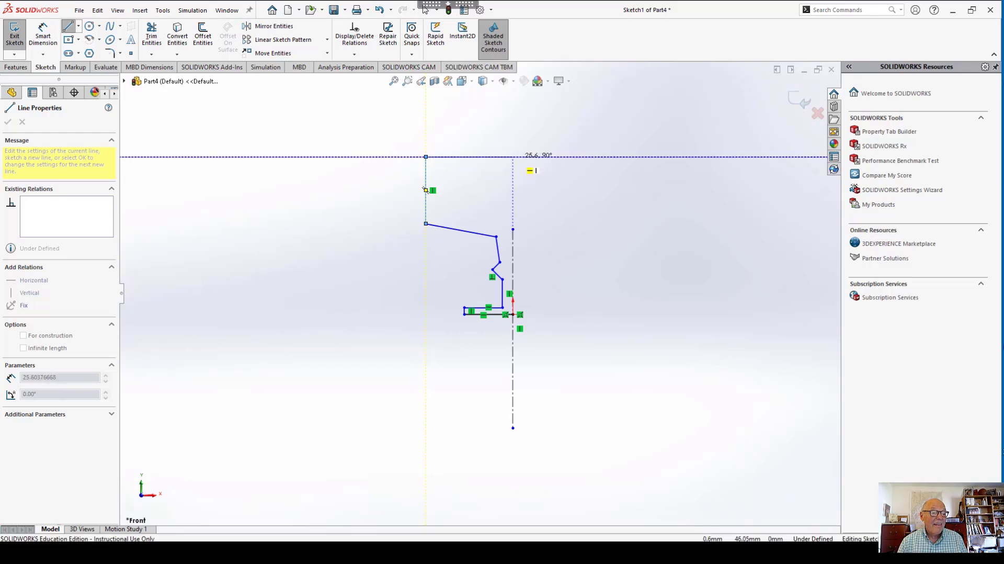
left_click(513, 157)
left_click(425, 9)
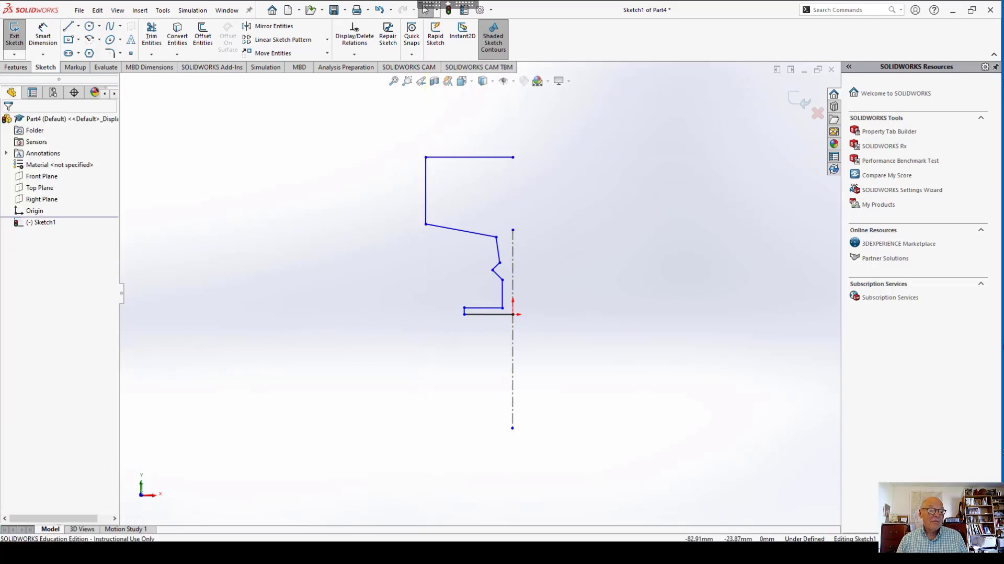
middle_click_drag(230, 395, 215, 397)
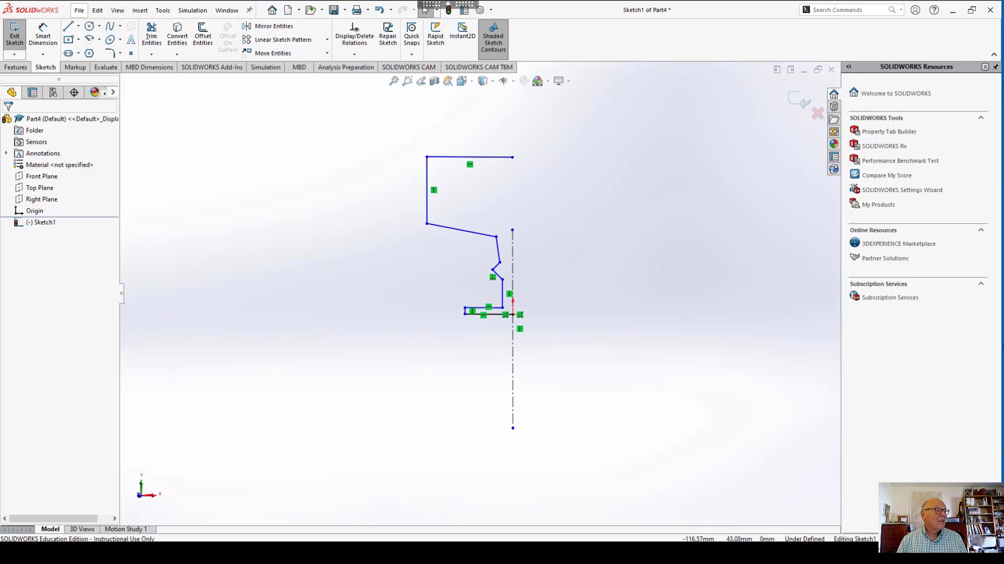
Close the goblet profile with a vertical line about 44 mm long from the upper edge's open end down to the origin.
key("l")
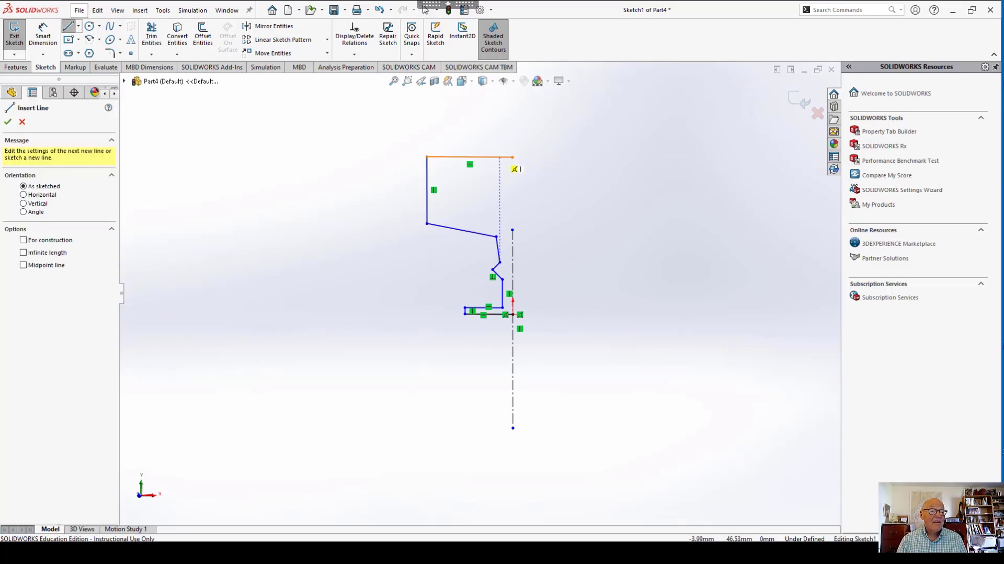
left_click(513, 157)
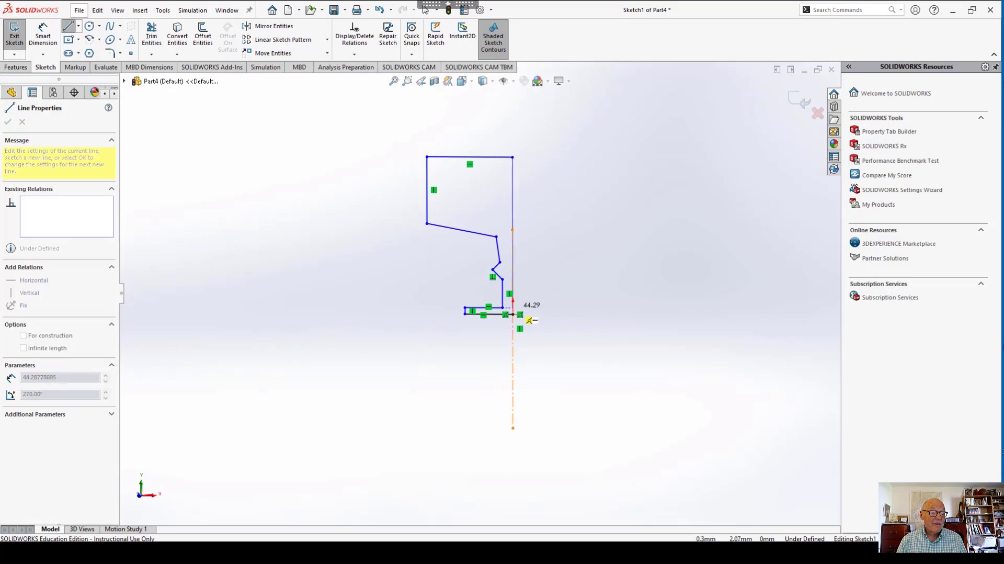
left_click(513, 314)
key("Escape")
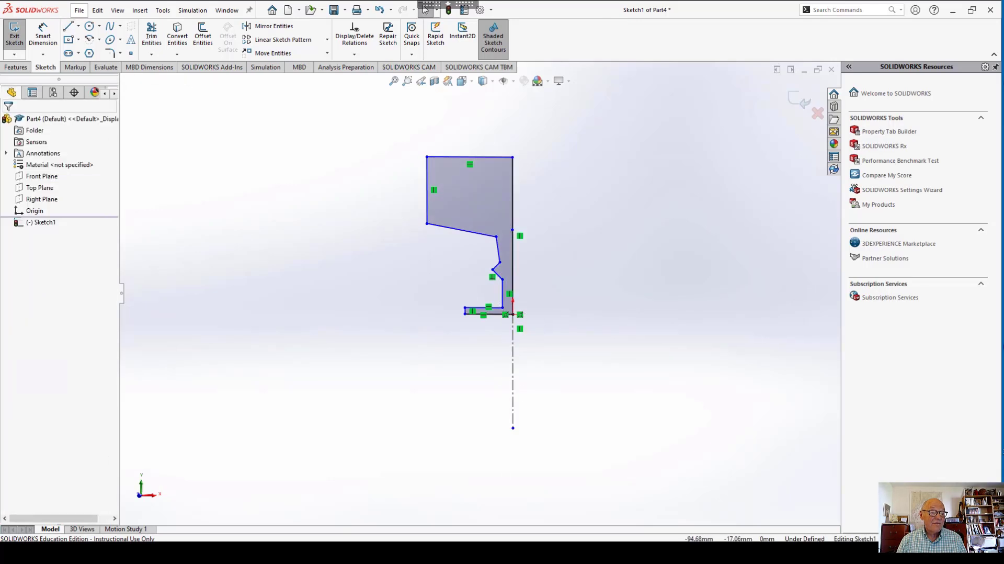
Revolve the closed profile 360 degrees about the vertical centerline into a solid goblet.
left_click(16, 67)
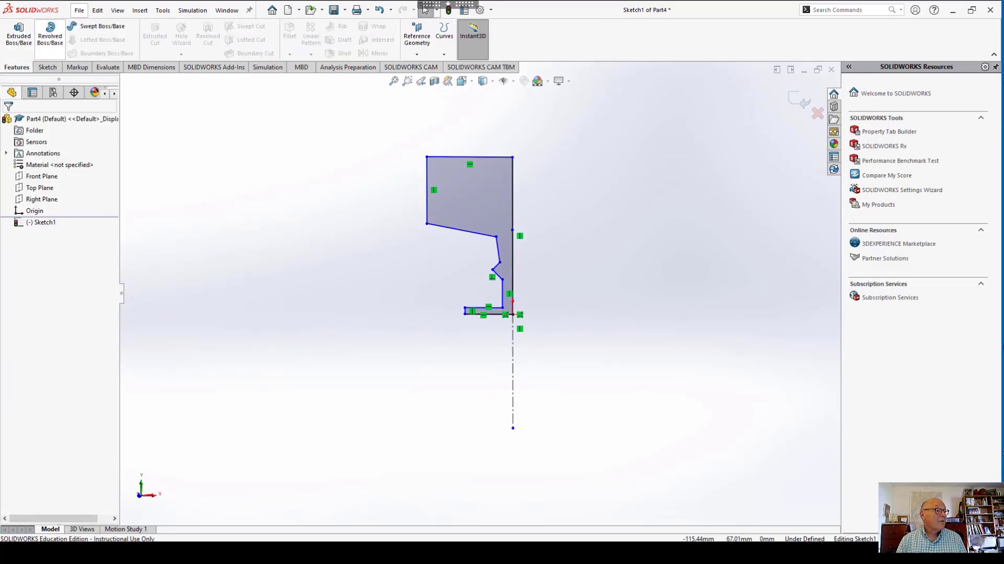
left_click(50, 36)
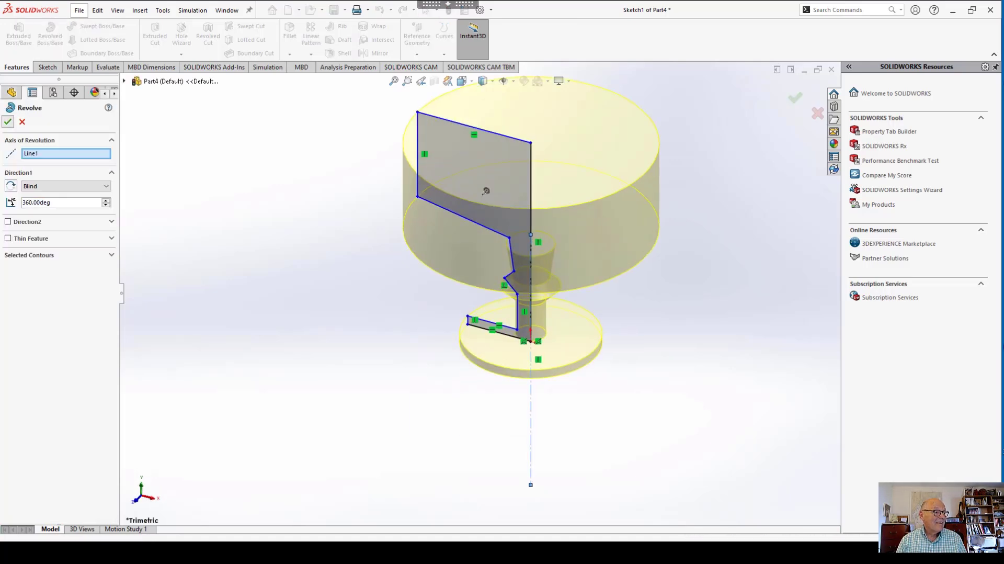
key("Return")
scroll(479, 287, "up", 1)
middle_click_drag(479, 286, 484, 259)
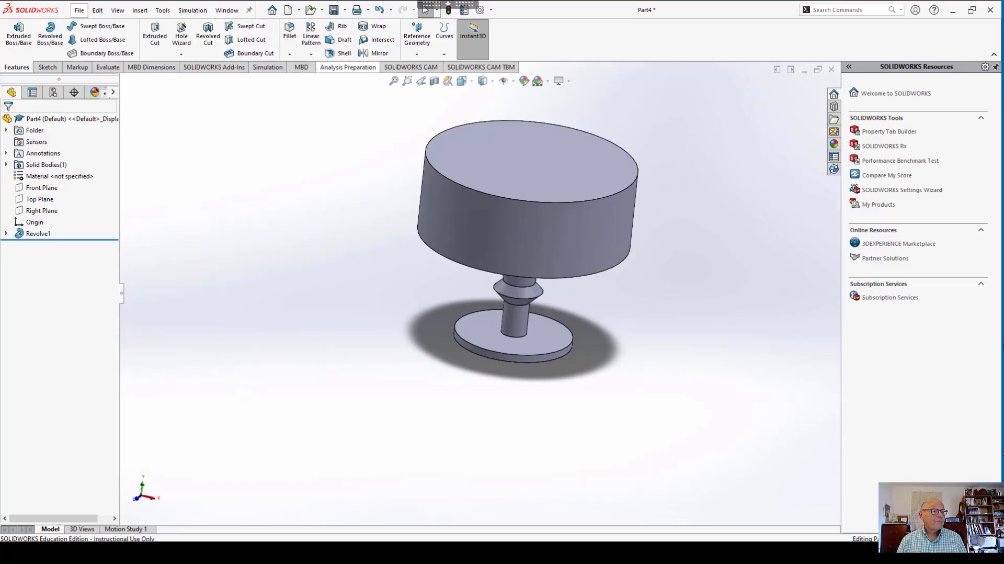
Shell the goblet with a 2 mm wall thickness, removing the flat face on top of the cup.
left_click(340, 53)
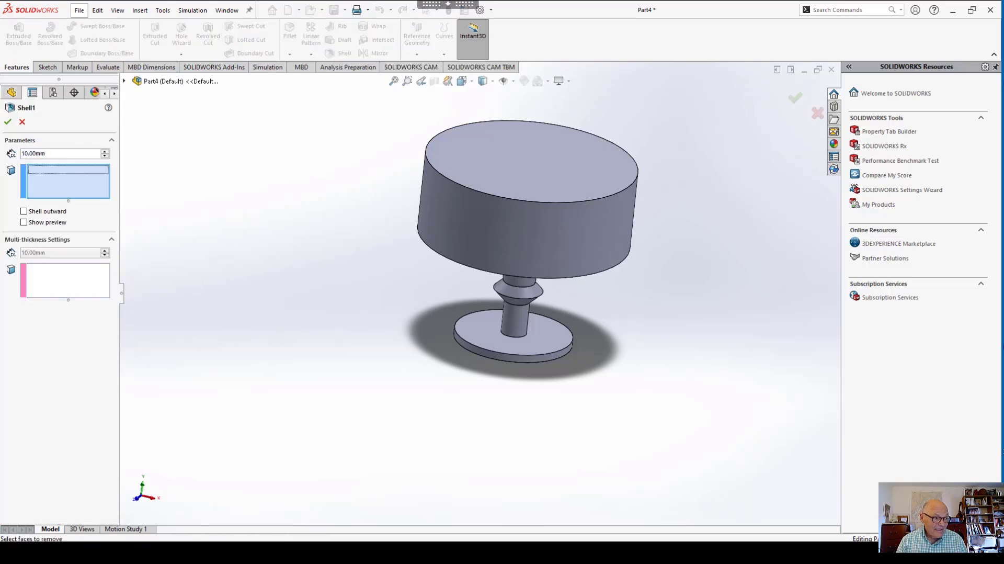
left_click(531, 143)
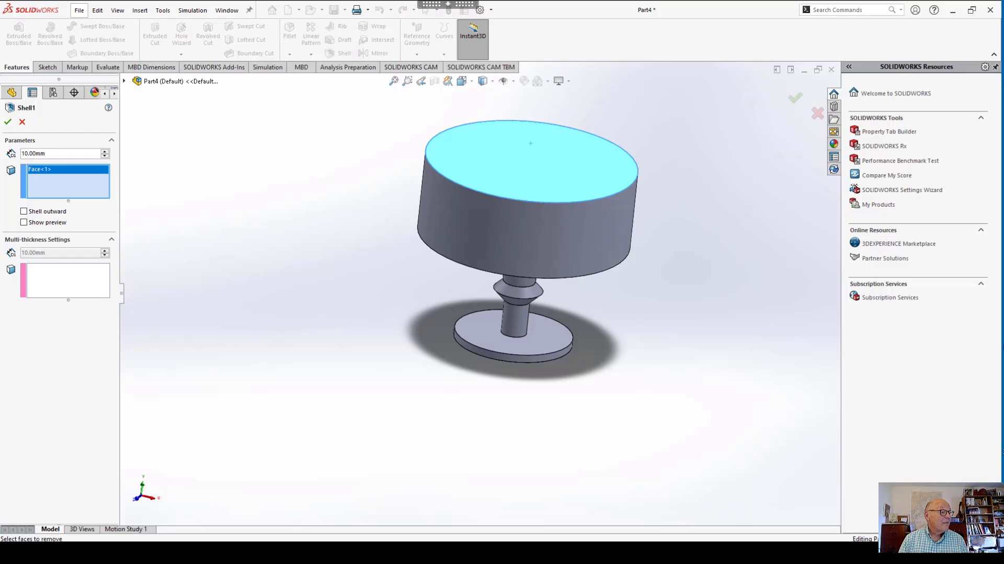
key("shift+Left")
key("shift+Left")
key("shift+Left")
key("shift+Left")
key("shift+Left")
key("shift+Left")
key("shift+Left")
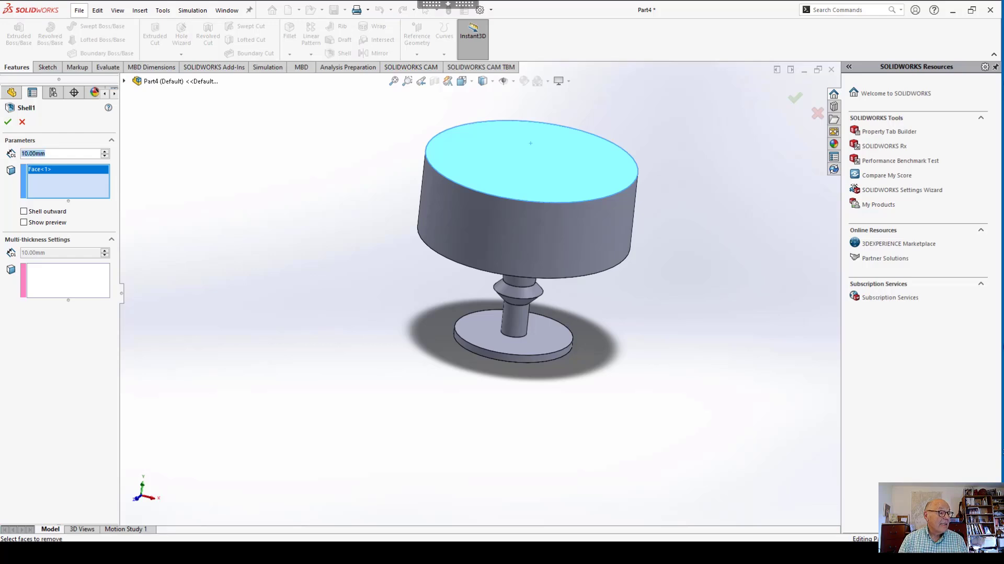
type("2")
key("Return")
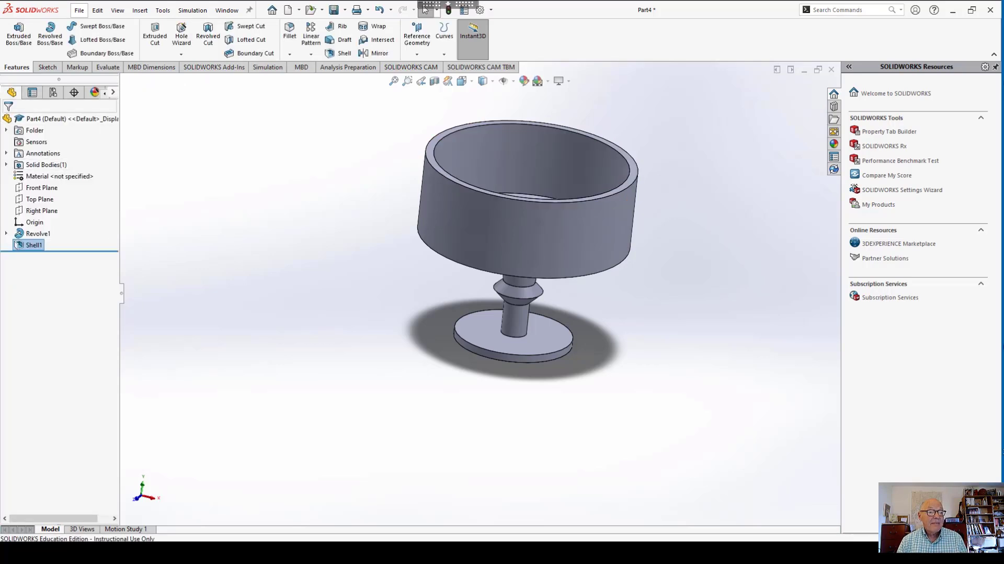
middle_click_drag(528, 209, 471, 218)
scroll(576, 225, "down", 1)
middle_click_drag(575, 225, 601, 251)
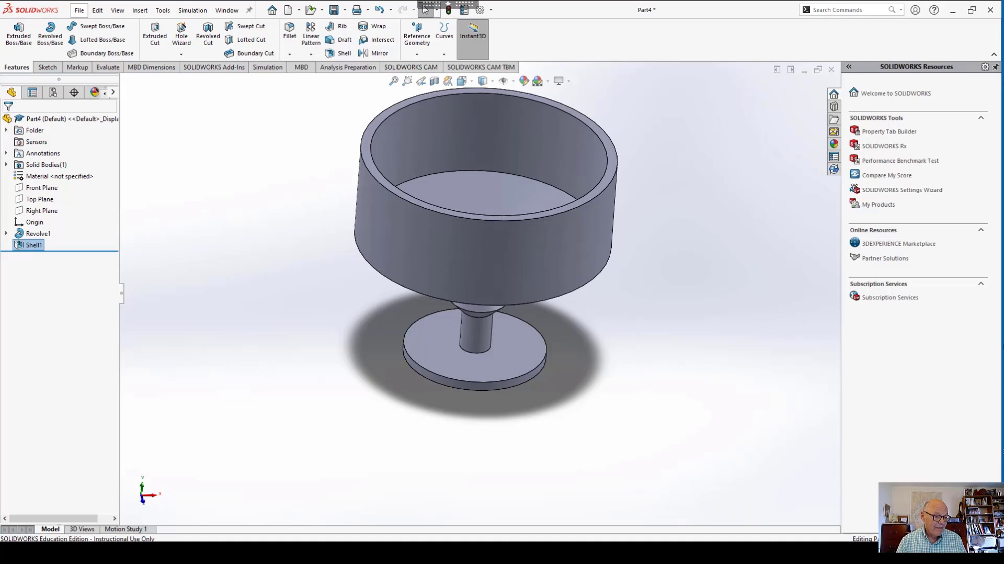
Switch to Adobe Acrobat and go to page 44 of LinesDrawingsShipModeling_rev04.pdf, the Solid Modeling With SolidWorks slide.
key("alt+Tab")
key("Page_Down")
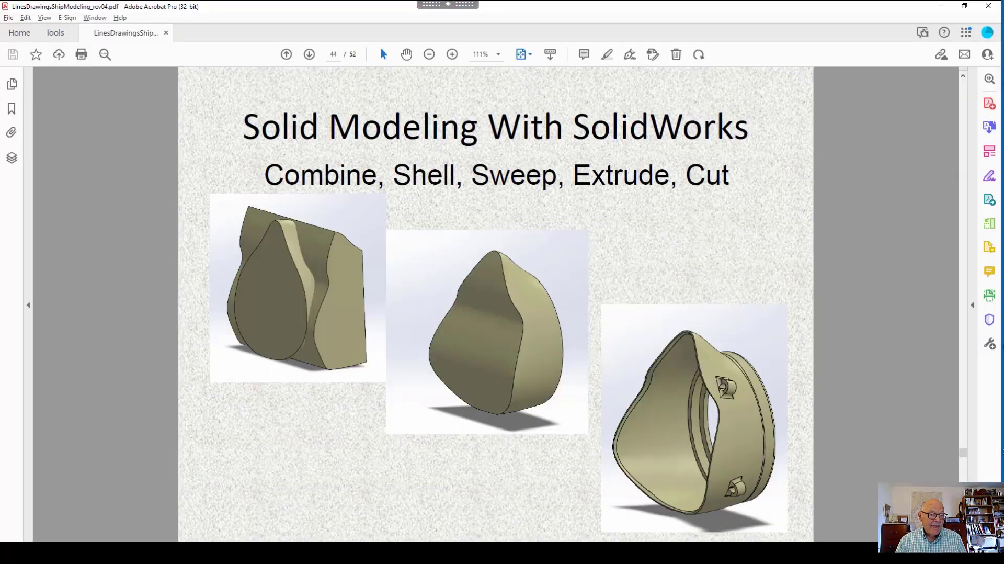
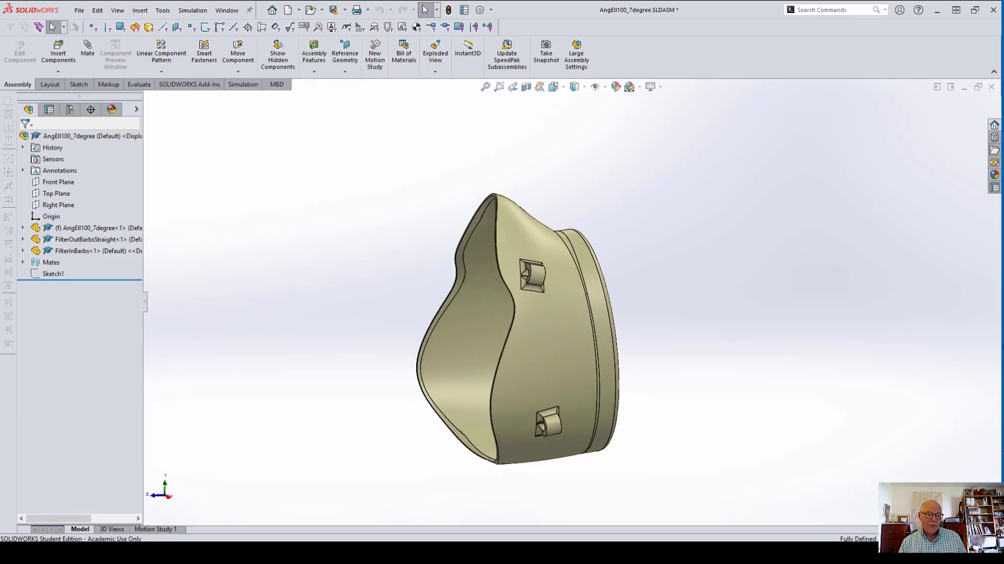
Open the mask body part AngEll100_7degree from the assembly and accept the older version notice.
middle_click_drag(523, 335, 554, 343)
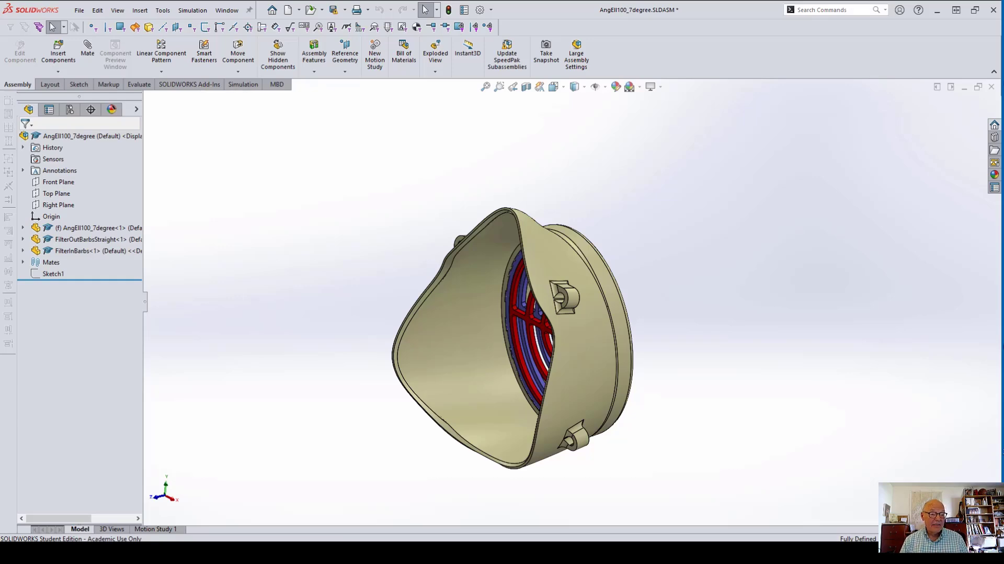
scroll(680, 361, "down", 1)
mouse_move(680, 361)
middle_mouse_down()
mouse_move(513, 361)
mouse_move(696, 360)
middle_mouse_up()
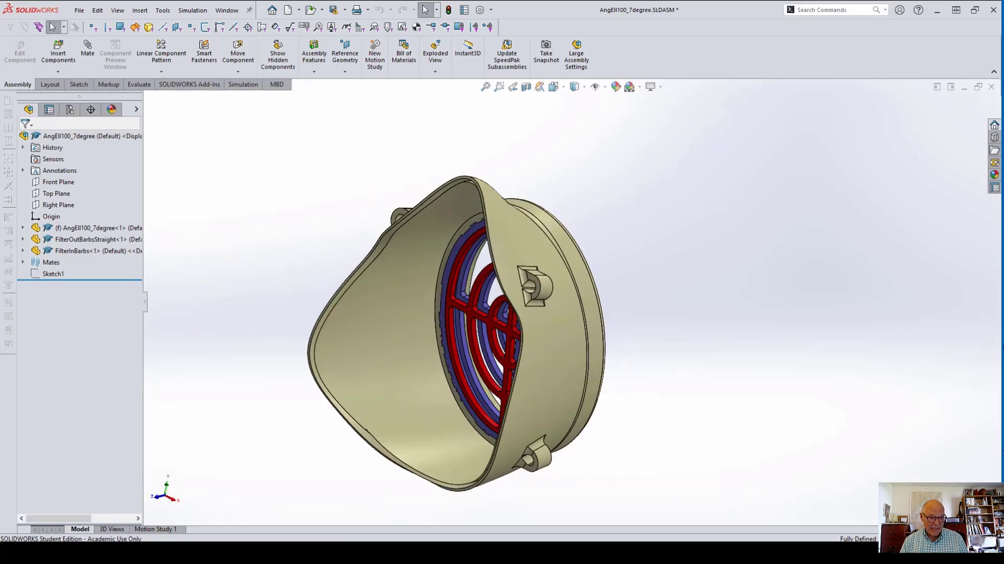
left_click(409, 320)
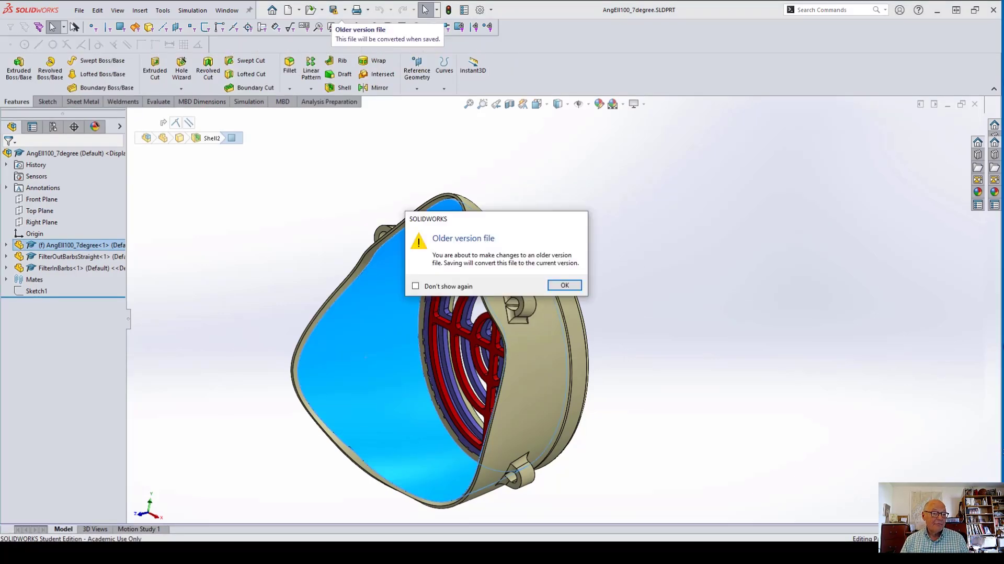
key("Return")
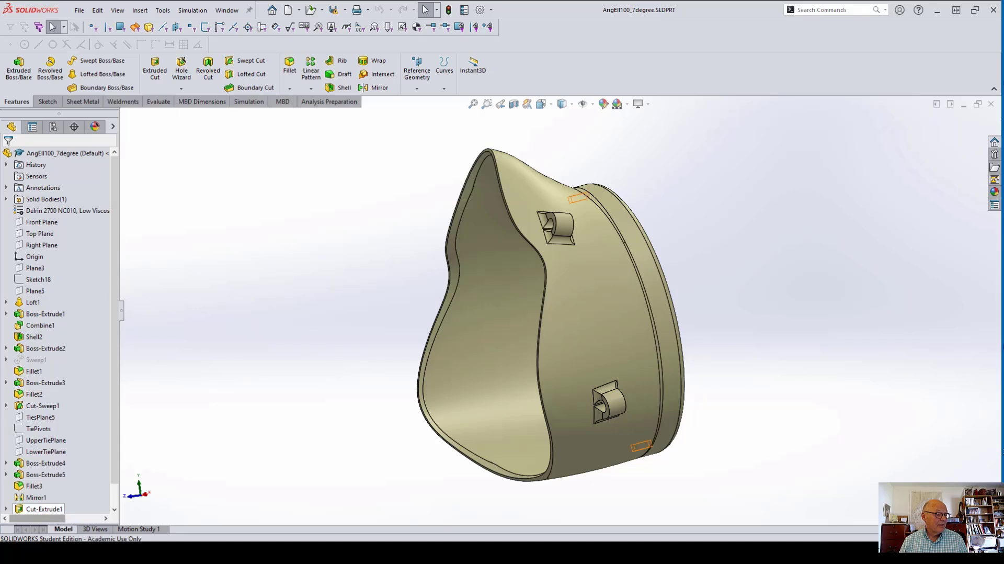
Roll the mask part's feature history back to just after Loft1.
left_click_drag(114, 445, 115, 467)
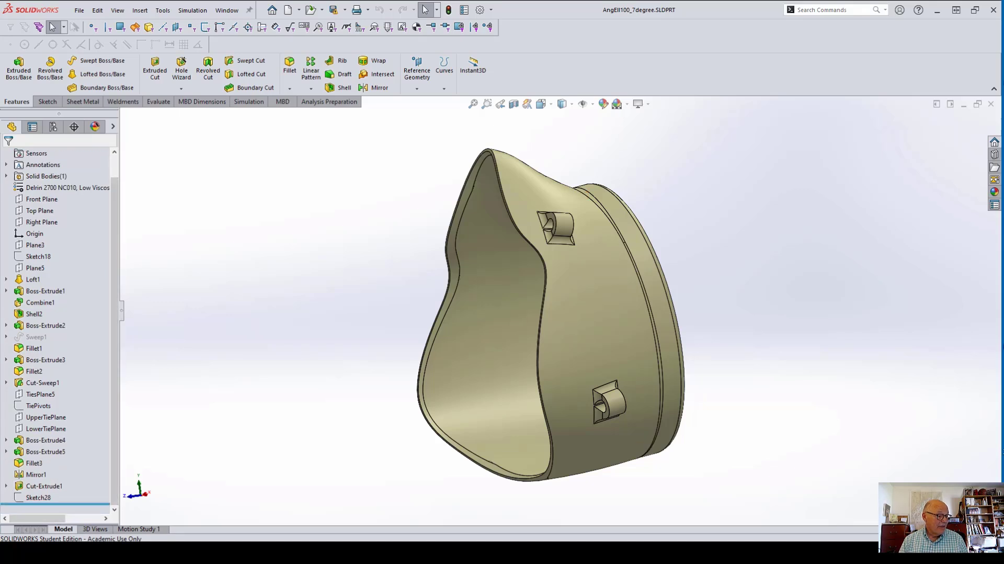
left_click_drag(53, 504, 53, 285)
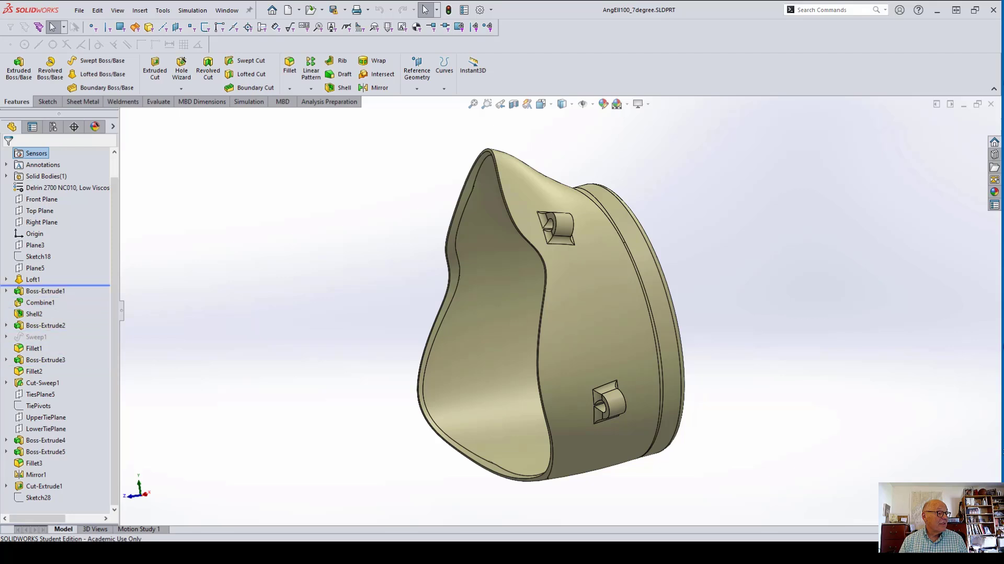
middle_click_drag(544, 314, 520, 314)
Examine the sketches behind Loft1 (Model, Sketch4, Sketch5 and Sketch7) and the shape of the lofted body from several sides.
left_click(7, 279)
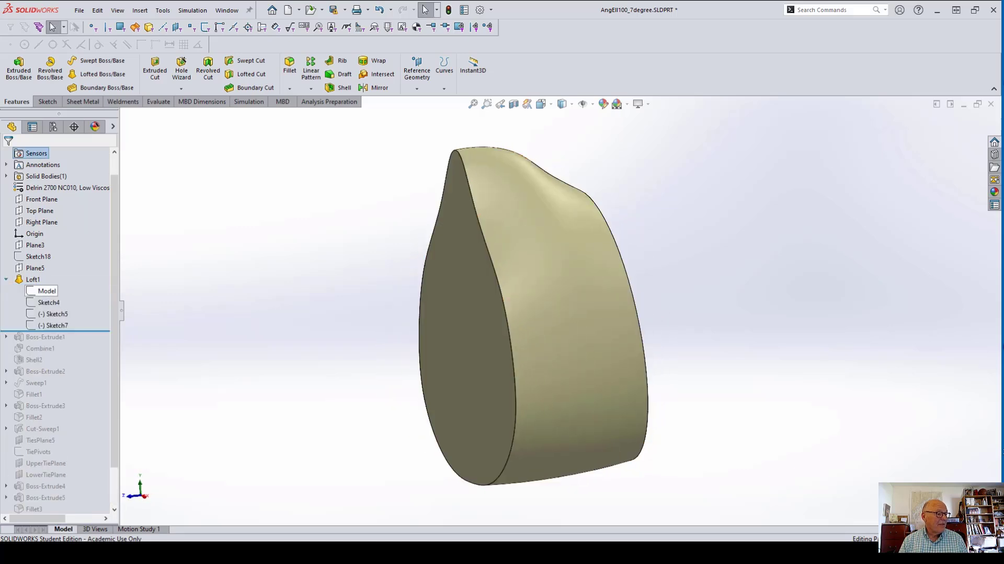
left_click(46, 291)
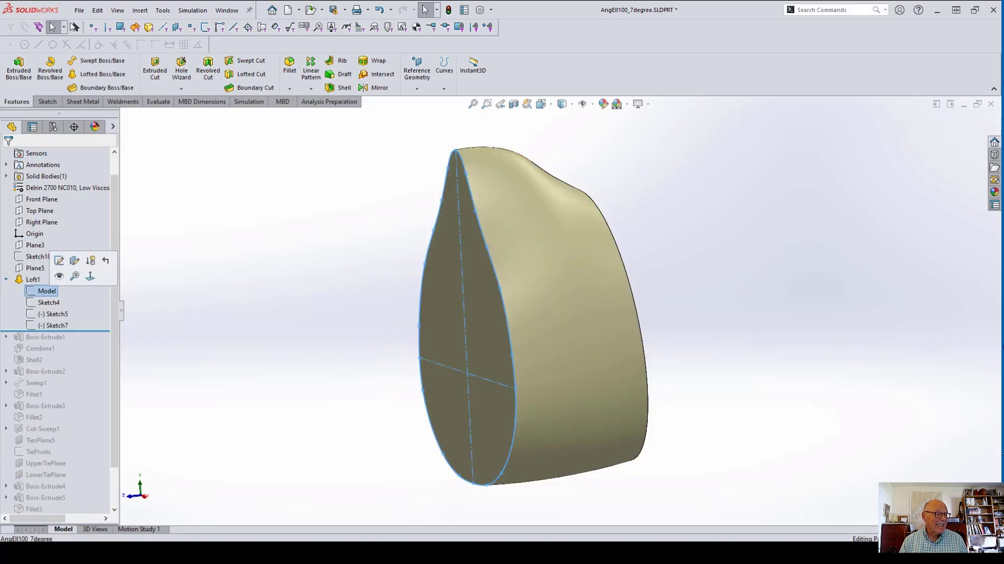
mouse_move(523, 314)
middle_mouse_down()
mouse_move(567, 316)
mouse_move(497, 314)
mouse_move(534, 314)
middle_mouse_up()
left_click(49, 302)
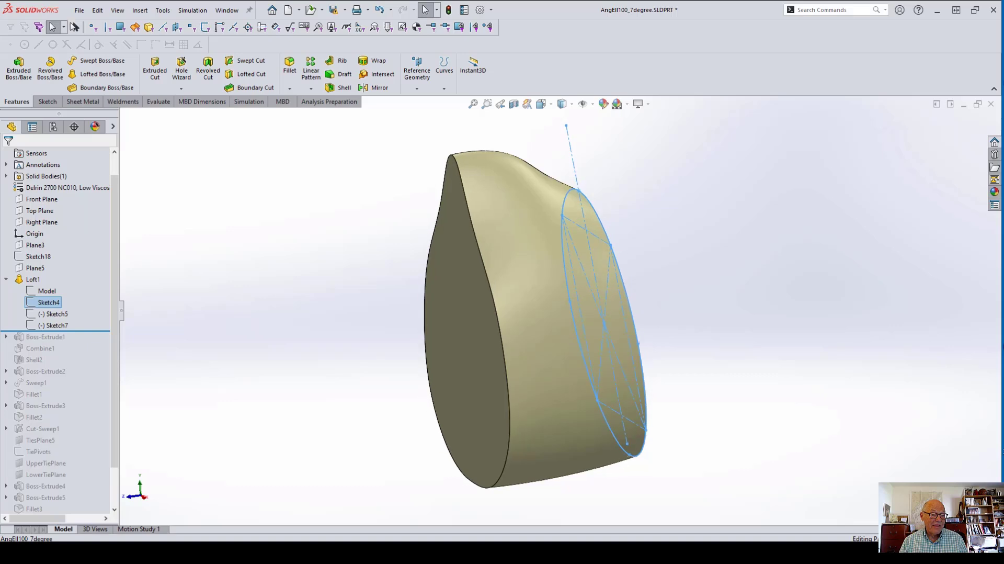
left_click(53, 314)
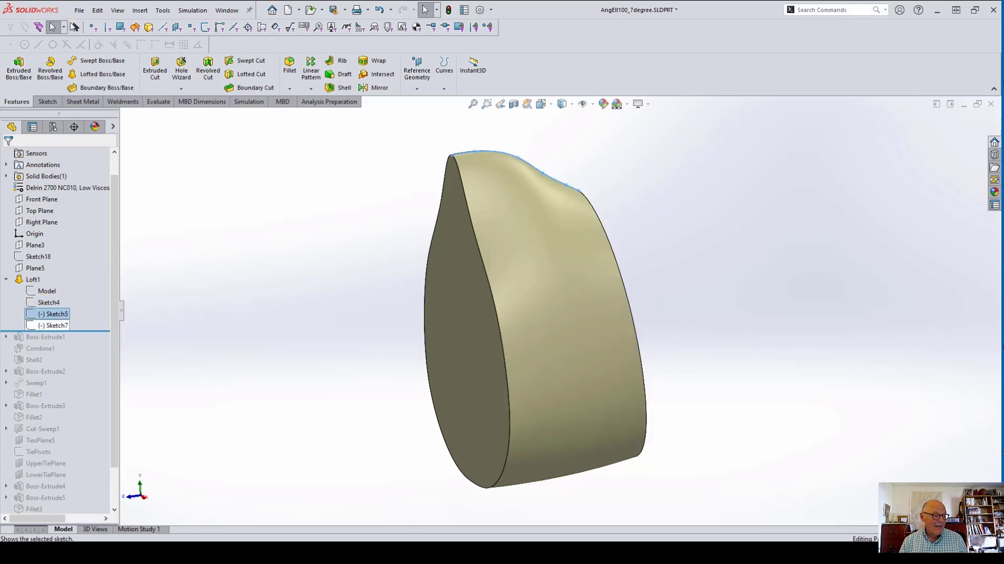
left_click(54, 325)
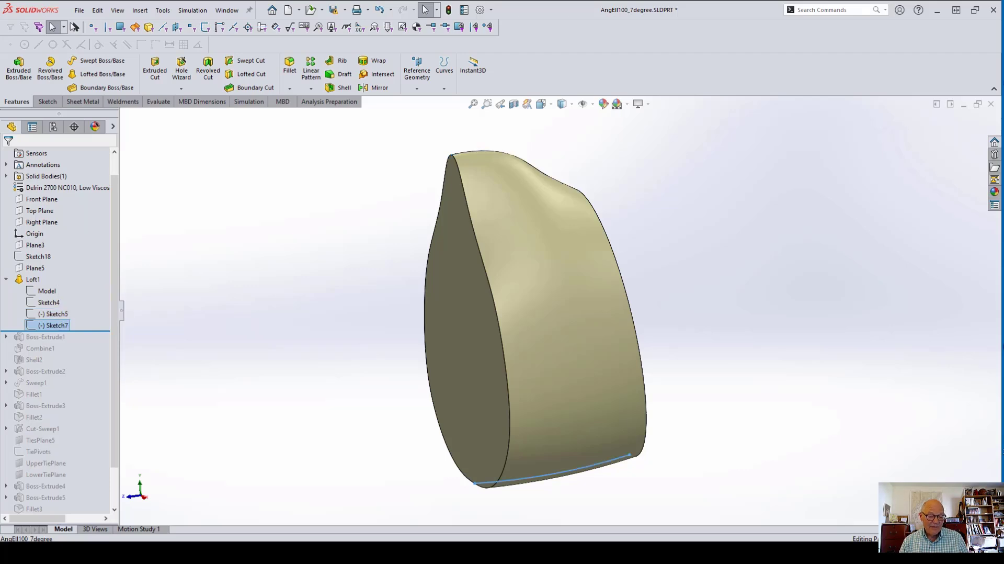
mouse_move(544, 319)
middle_mouse_down()
mouse_move(416, 322)
mouse_move(555, 329)
middle_mouse_up()
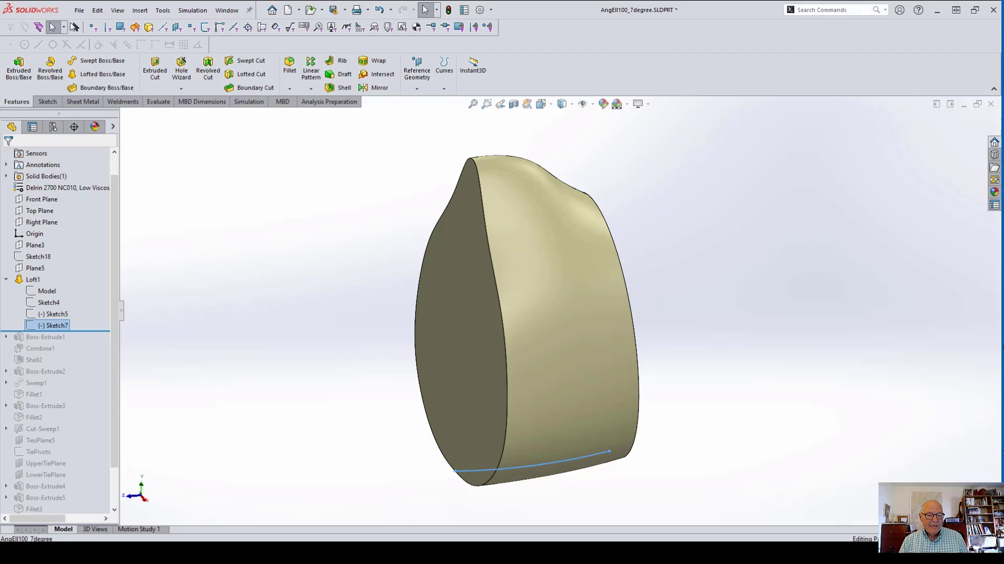
middle_click_drag(543, 313, 584, 315)
scroll(559, 314, "down", 1)
scroll(559, 313, "up", 3)
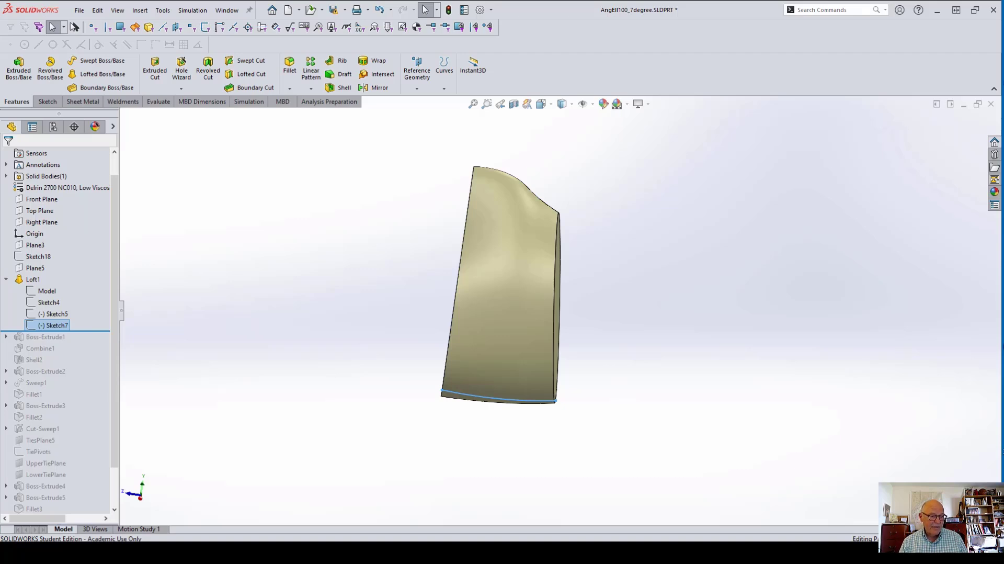
middle_click_drag(513, 293, 634, 285)
left_click(495, 285)
key("Escape")
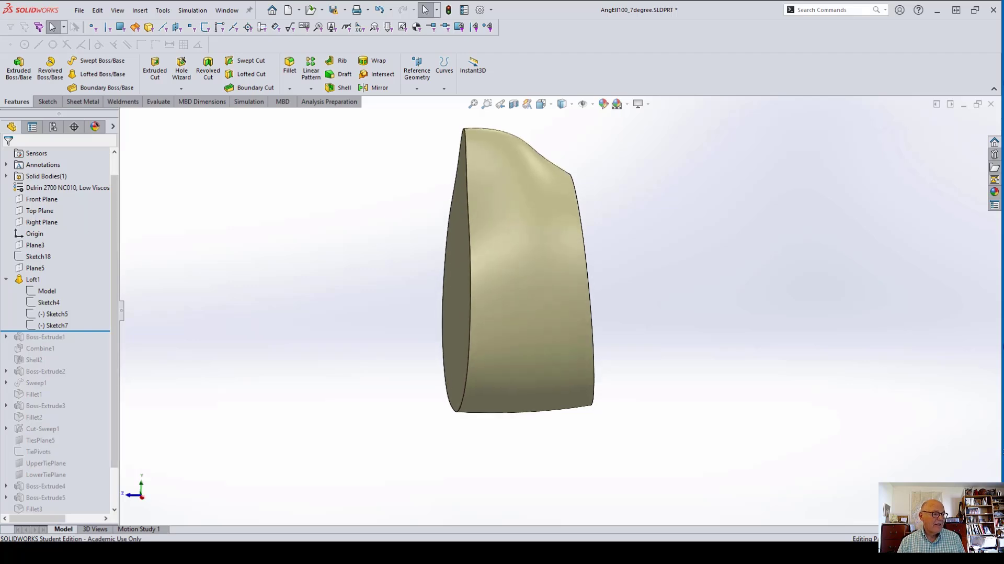
Roll the feature history forward past Boss-Extrude1 and inspect the extruded body against the loft, including from the Right view.
left_click_drag(55, 331, 54, 342)
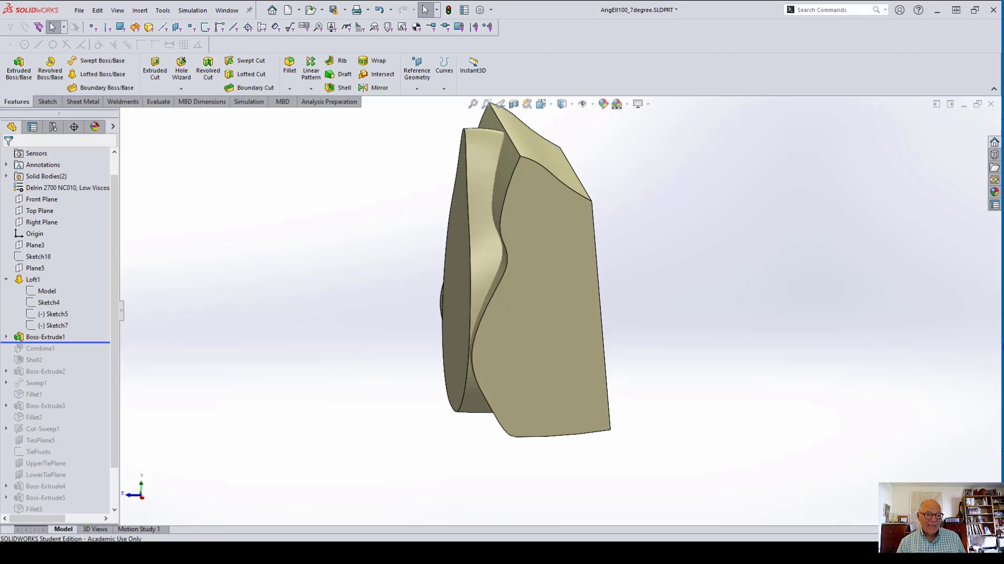
middle_click_drag(523, 293, 578, 272)
scroll(534, 397, "down", 1)
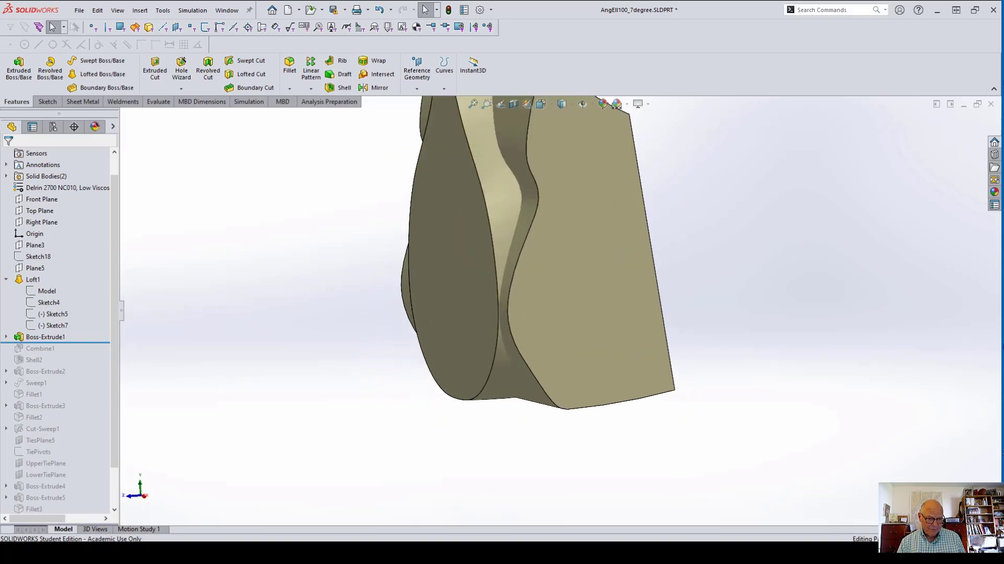
scroll(560, 310, "up", 2)
scroll(704, 159, "down", 1)
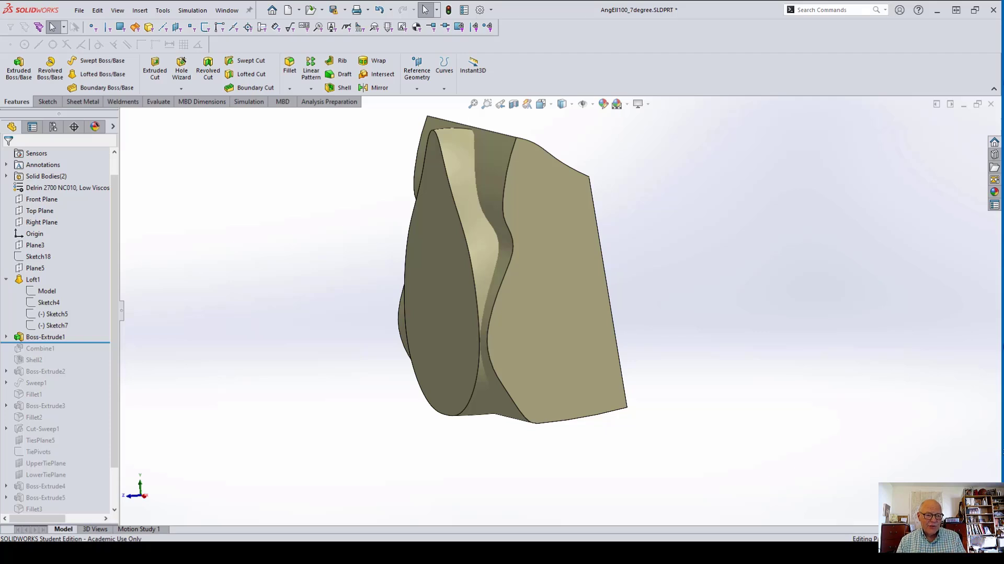
key("space")
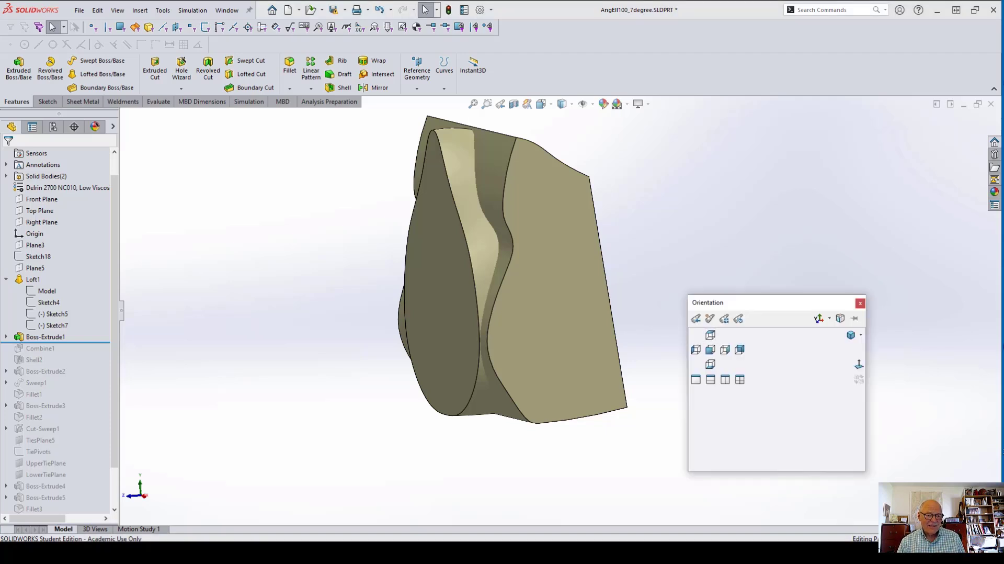
left_click(725, 349)
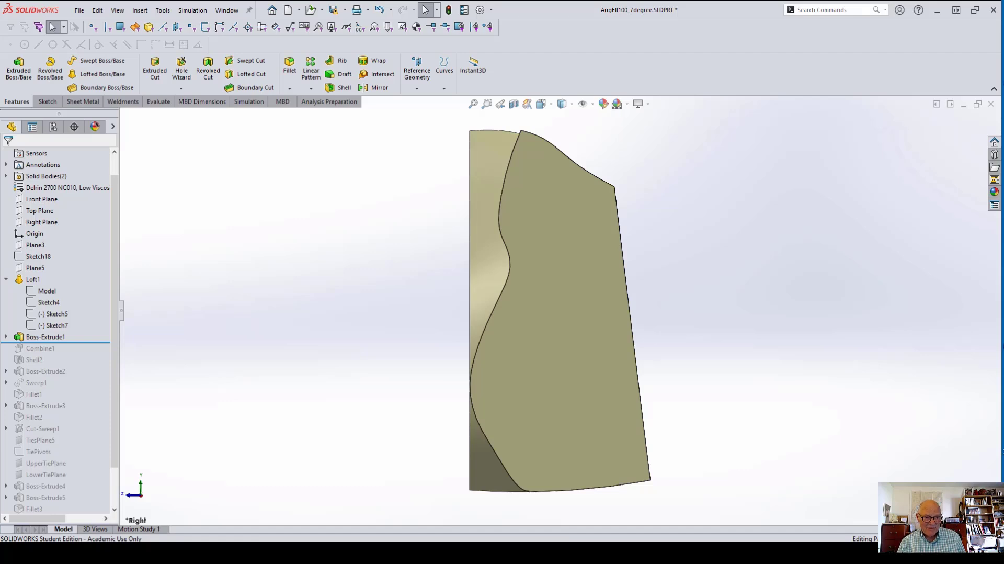
middle_click_drag(554, 314, 638, 335)
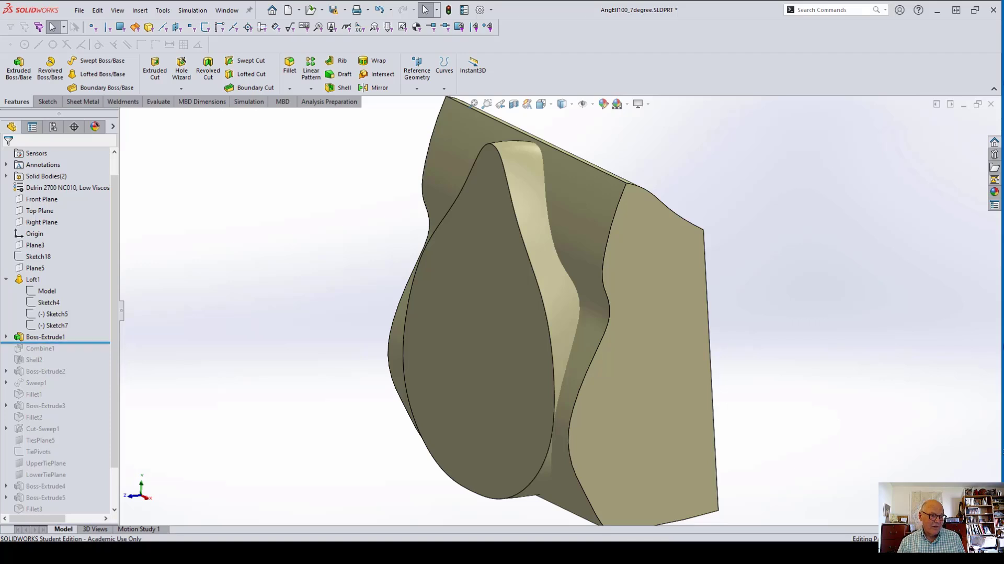
Roll the feature history forward past Combine1 to apply the combination of the lofted and extruded bodies.
left_click_drag(55, 343, 55, 354)
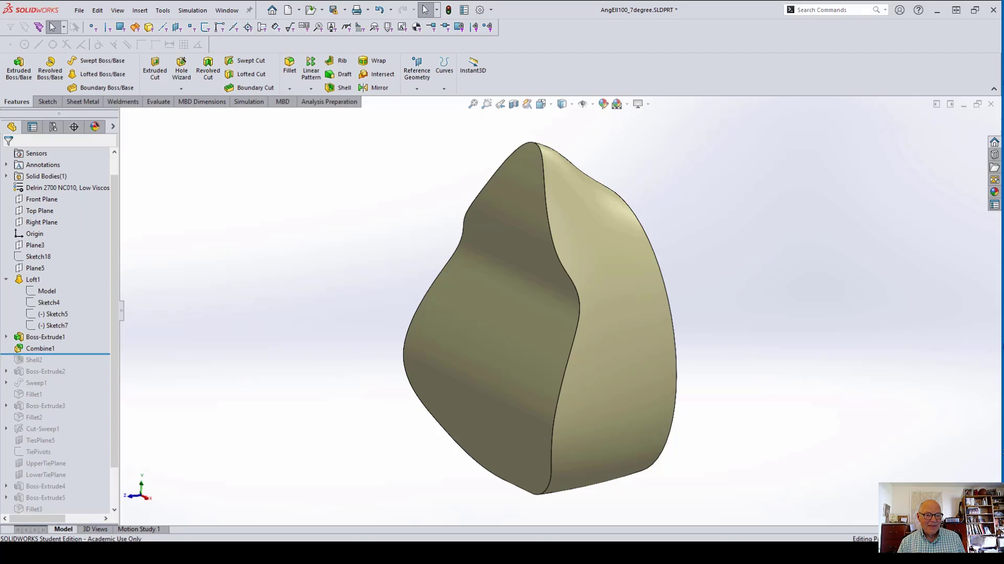
mouse_move(570, 314)
middle_mouse_down()
mouse_move(450, 311)
mouse_move(570, 308)
middle_mouse_up()
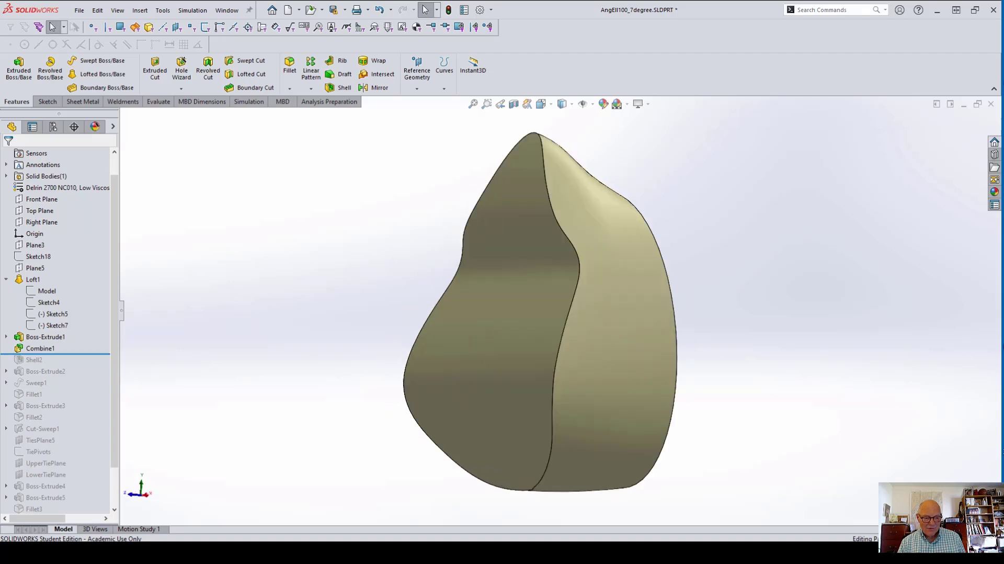
Inspect the combined body from front and back, roll the feature history forward past Shell2, and inspect the hollowed shape.
scroll(560, 311, "up", 3)
middle_click_drag(560, 311, 515, 310)
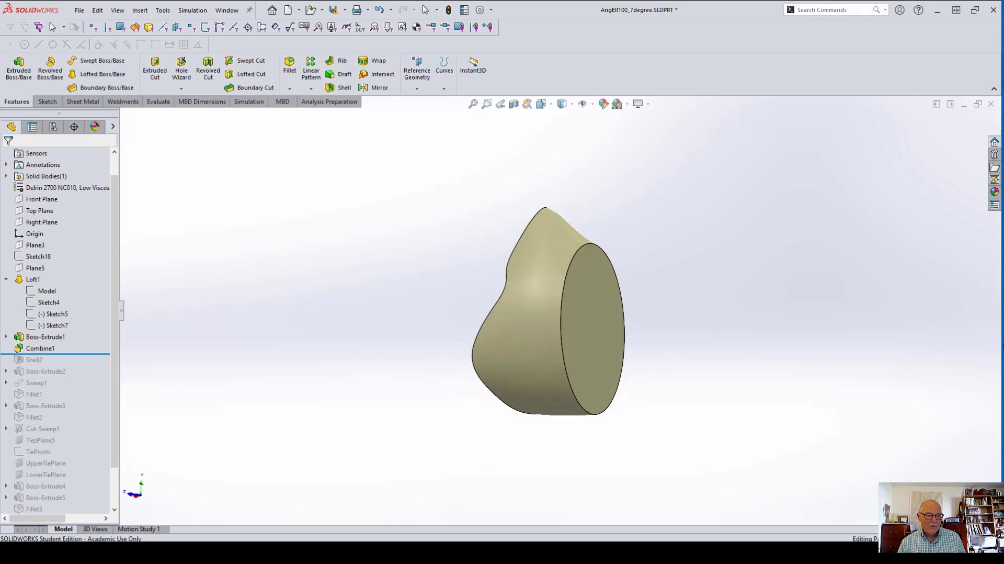
middle_click_drag(602, 306, 703, 309)
scroll(643, 305, "down", 2)
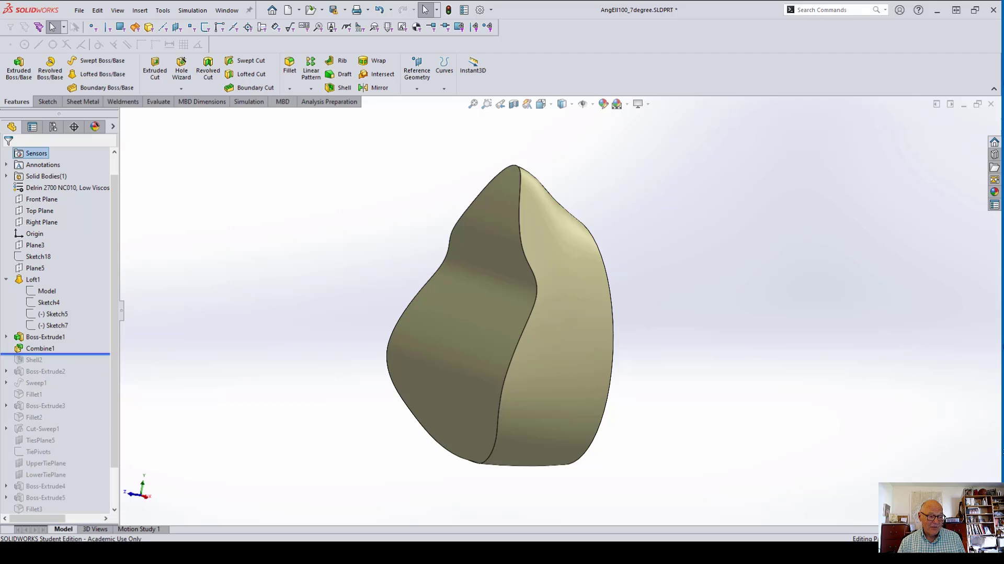
left_click_drag(55, 354, 55, 365)
scroll(209, 382, "down", 1)
middle_click_drag(209, 382, 250, 383)
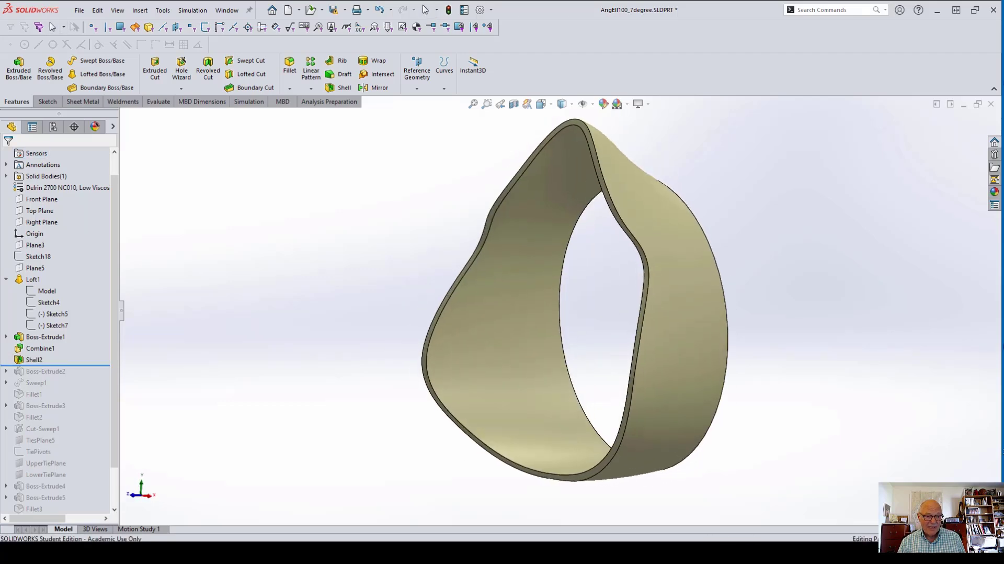
left_click(425, 10)
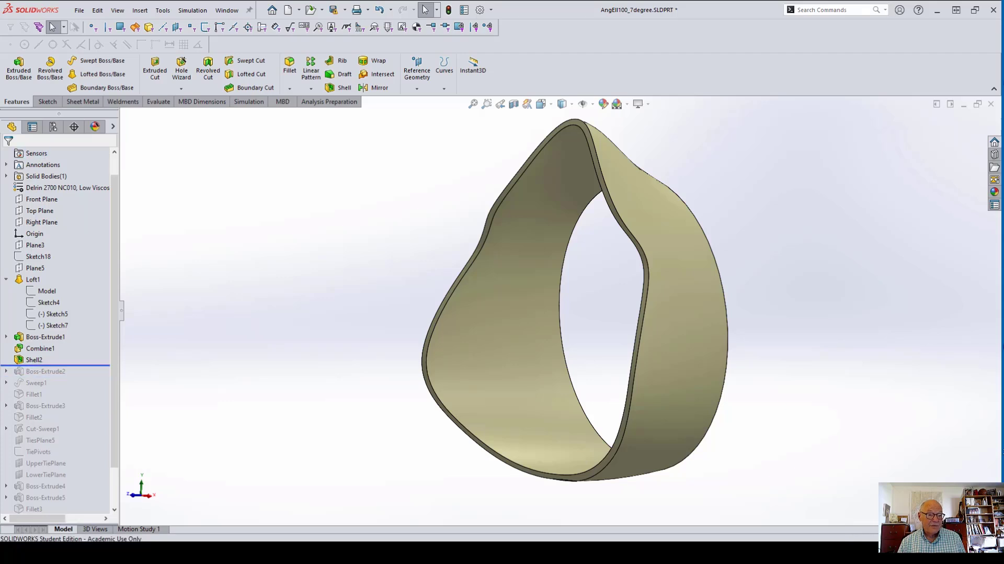
scroll(604, 379, "down", 1)
mouse_move(739, 360)
middle_mouse_down()
mouse_move(651, 365)
mouse_move(743, 362)
middle_mouse_up()
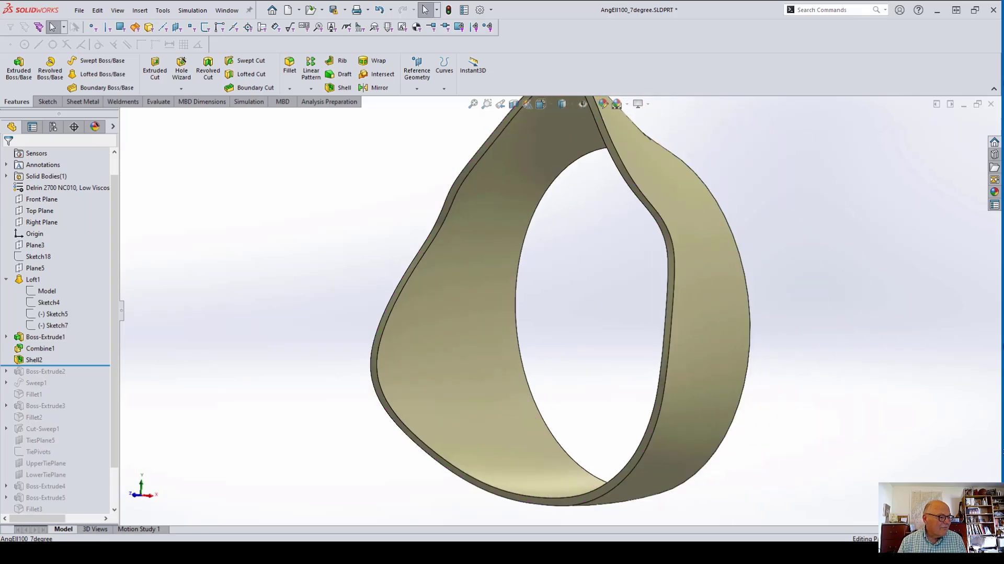
Roll the feature history forward past Boss-Extrude2 and inspect the ring around the round opening from both sides.
left_click_drag(57, 365, 57, 377)
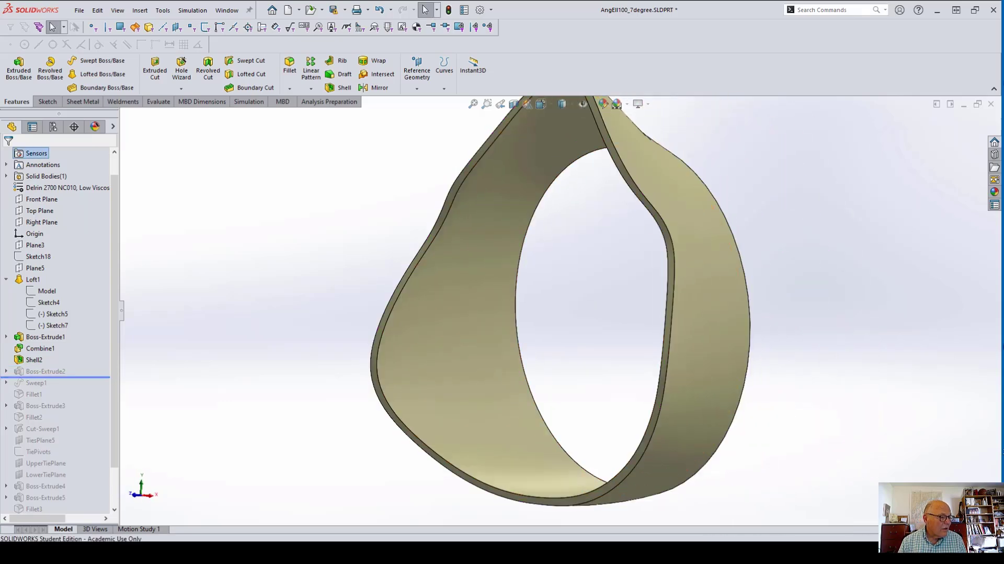
middle_click_drag(766, 365, 649, 362)
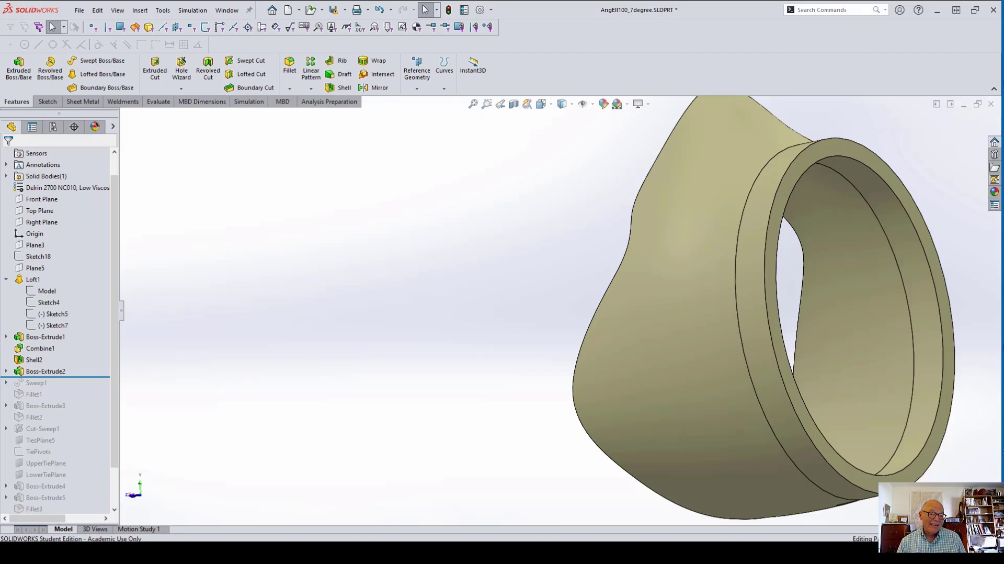
scroll(664, 340, "up", 3)
middle_click_drag(649, 340, 724, 340)
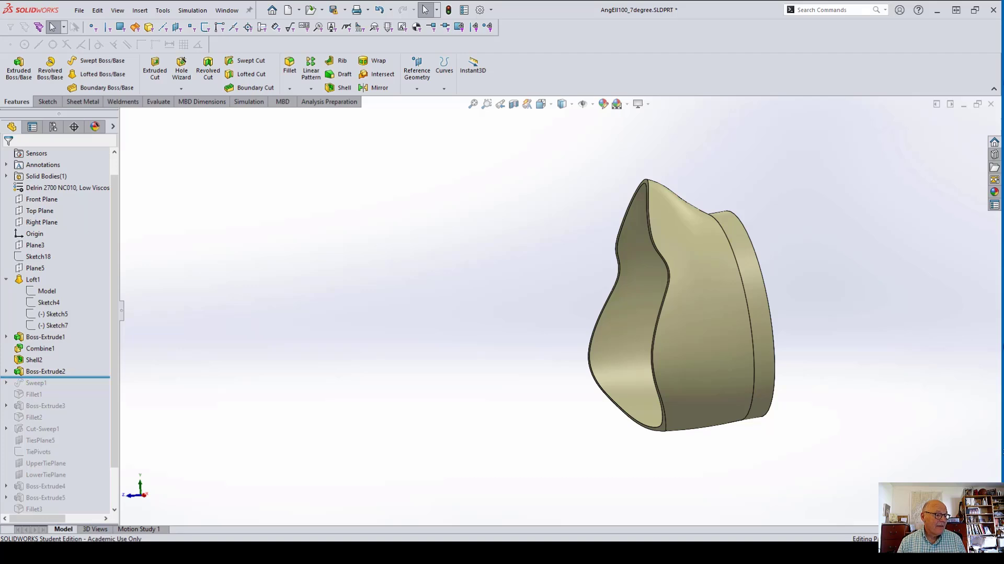
Roll the feature history forward past the suppressed Sweep1 and view the round opening of the mask.
left_click_drag(57, 377, 57, 389)
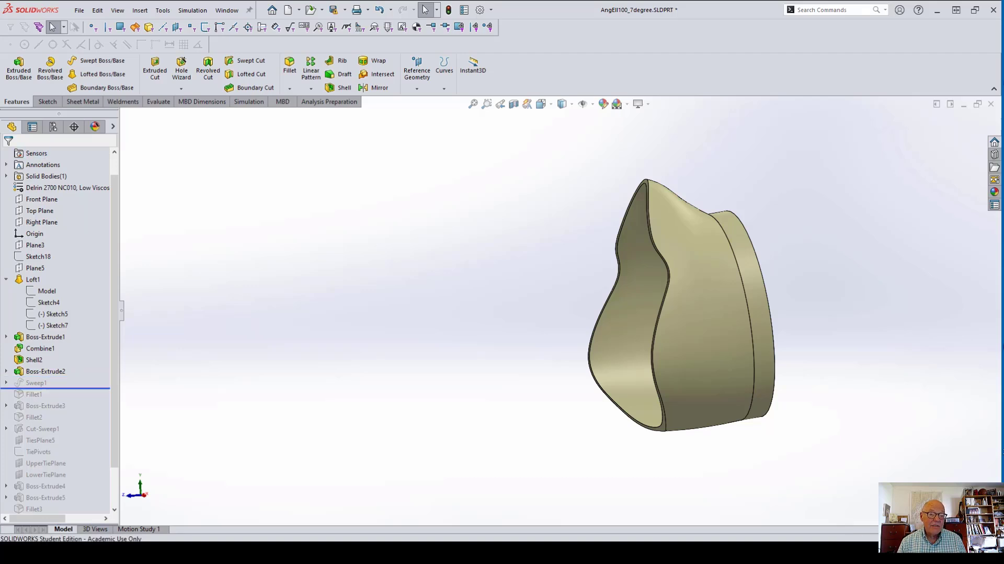
scroll(841, 286, "down", 2)
middle_click_drag(842, 287, 873, 287)
middle_click_drag(606, 314, 429, 317)
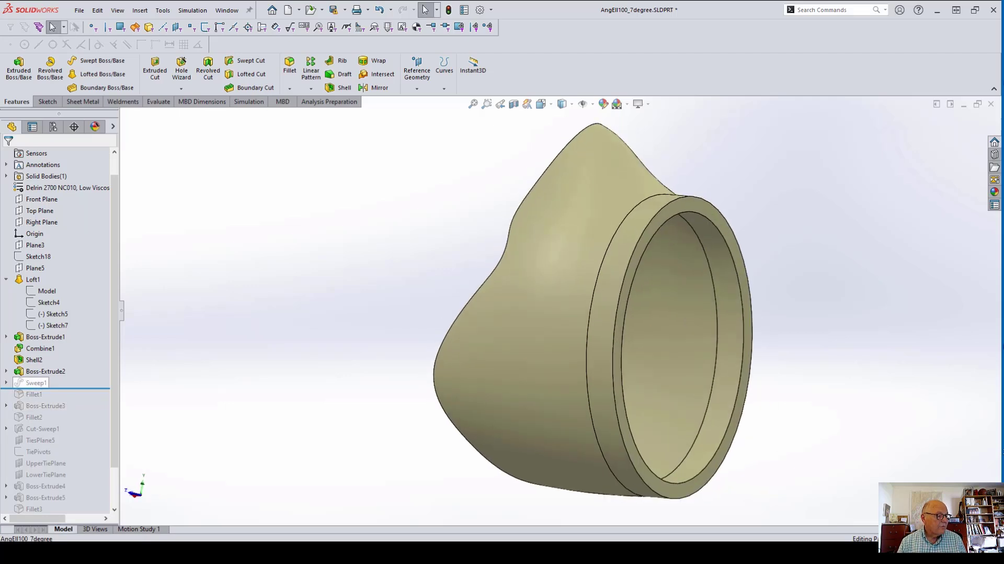
Unsuppress Sweep1, ignoring the 3DSketch2 error and dismissing the error report, and inspect the swept ring inside the opening.
right_click(35, 382)
left_click(71, 353)
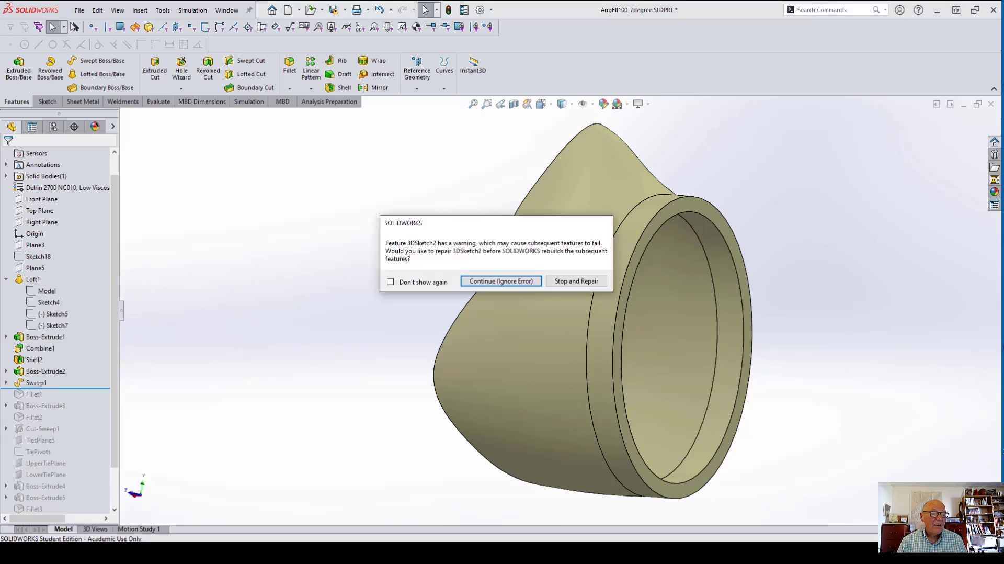
left_click(501, 281)
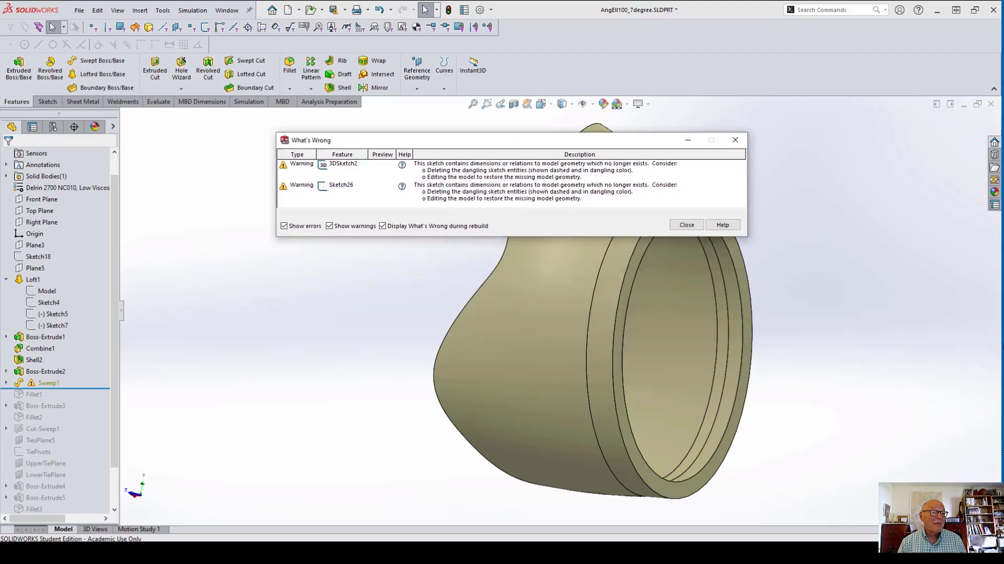
left_click(687, 224)
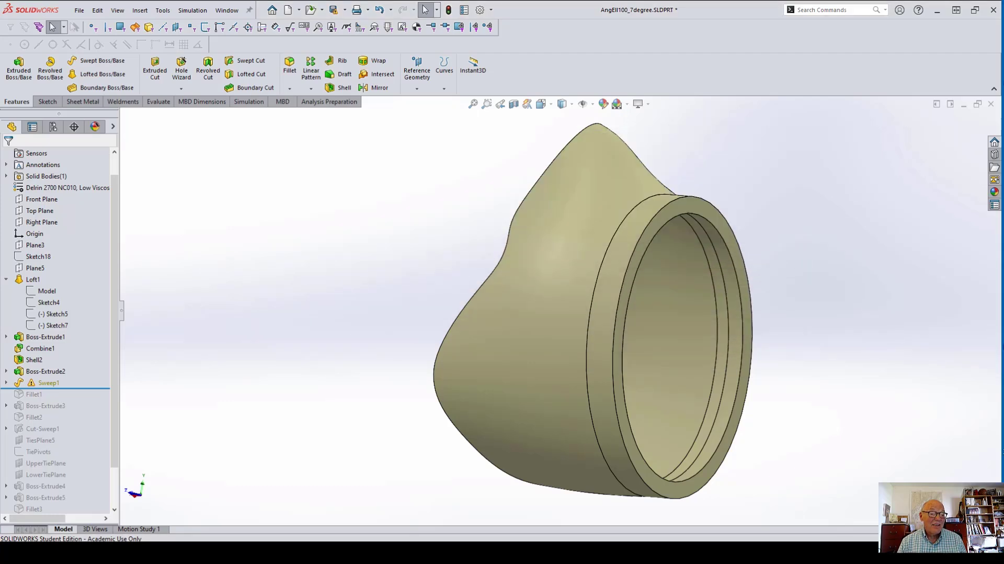
middle_click_drag(554, 314, 651, 311)
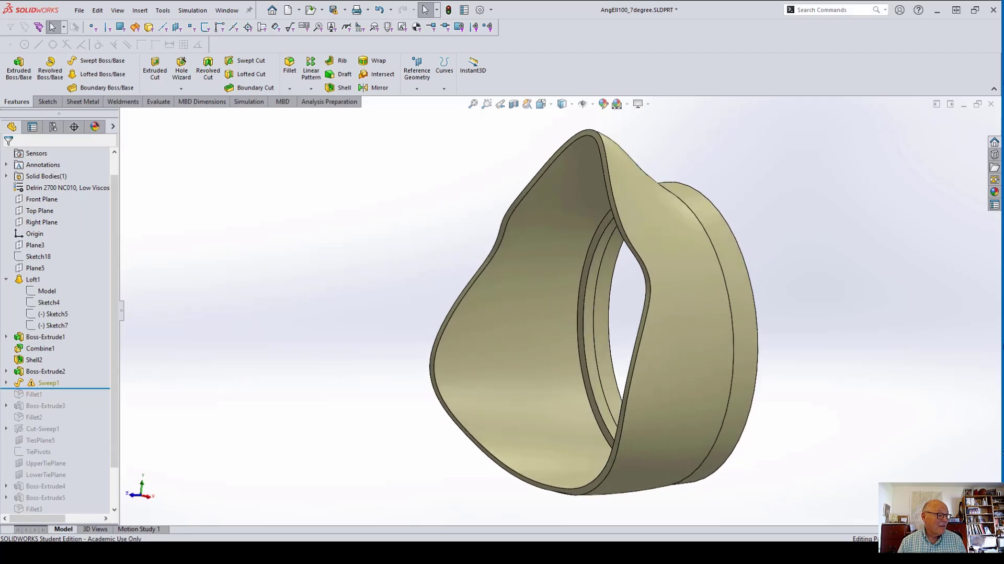
Suppress the Sweep1 feature again and dismiss the error report.
right_click(53, 382)
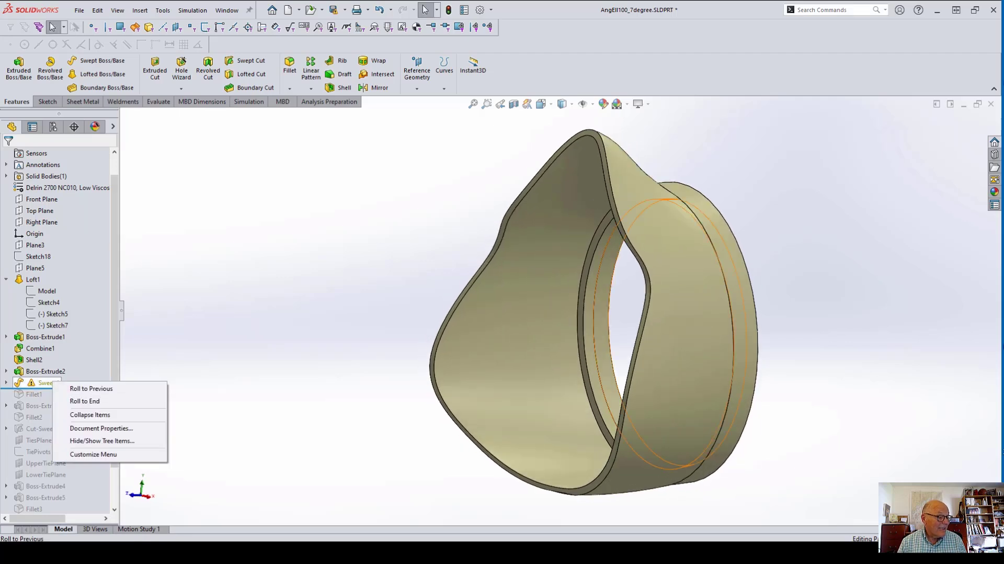
key("Escape")
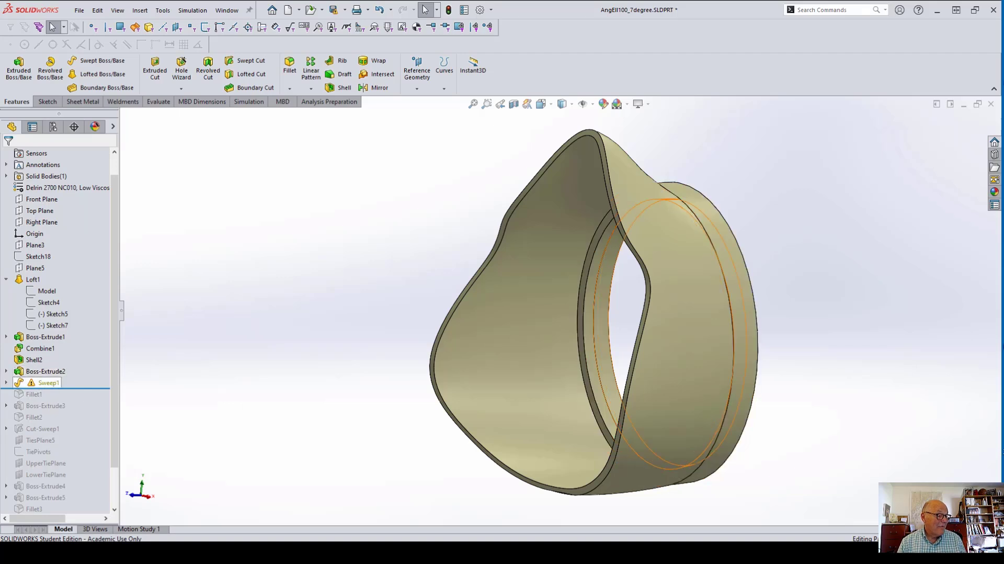
right_click(37, 383)
left_click(73, 328)
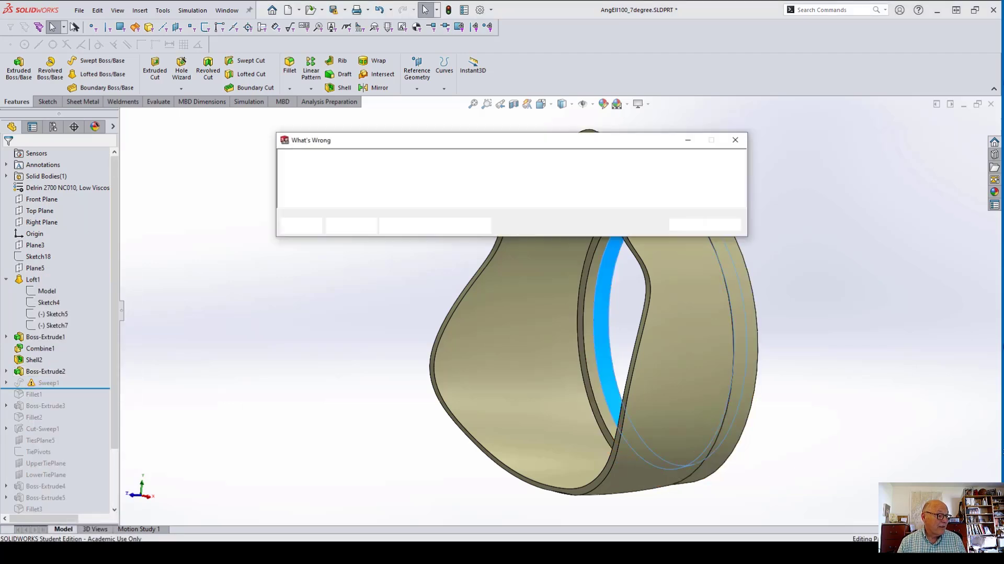
left_click(687, 225)
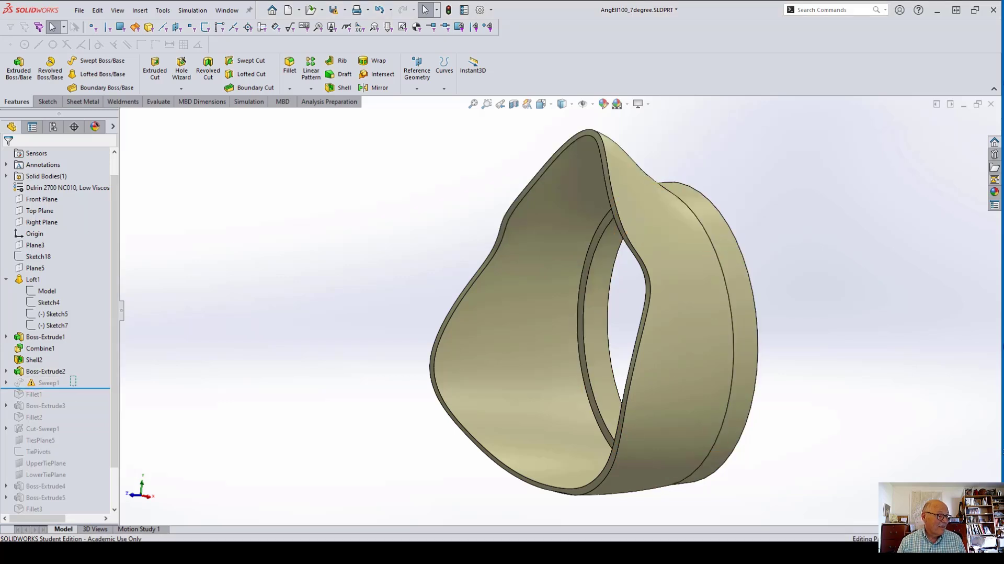
Expand the suppressed Sweep1 feature and examine where its profile Sketch26 lies on the body.
left_click(54, 383)
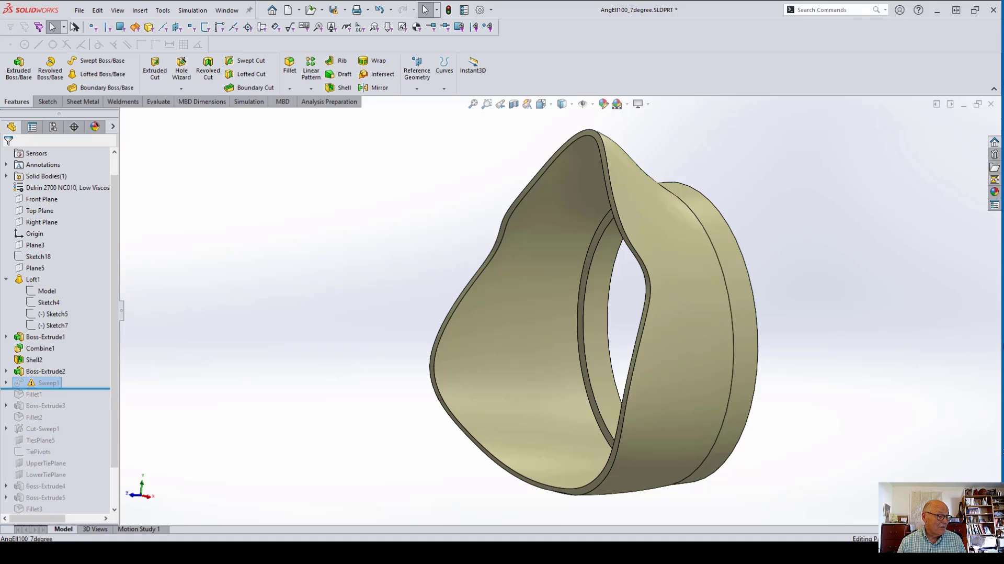
mouse_move(54, 388)
left_mouse_down()
mouse_move(54, 377)
mouse_move(55, 388)
left_mouse_up()
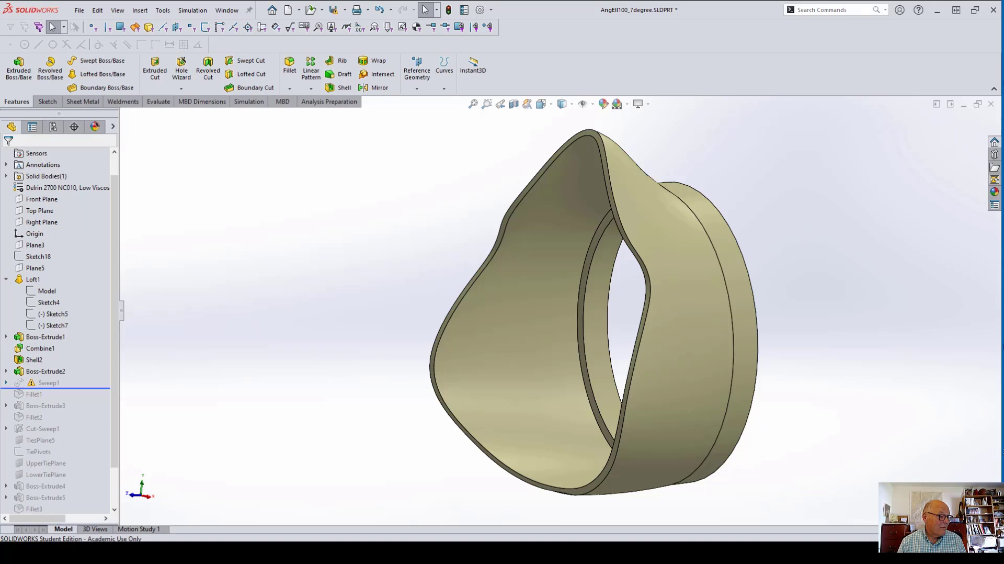
left_click(7, 383)
left_click(62, 394)
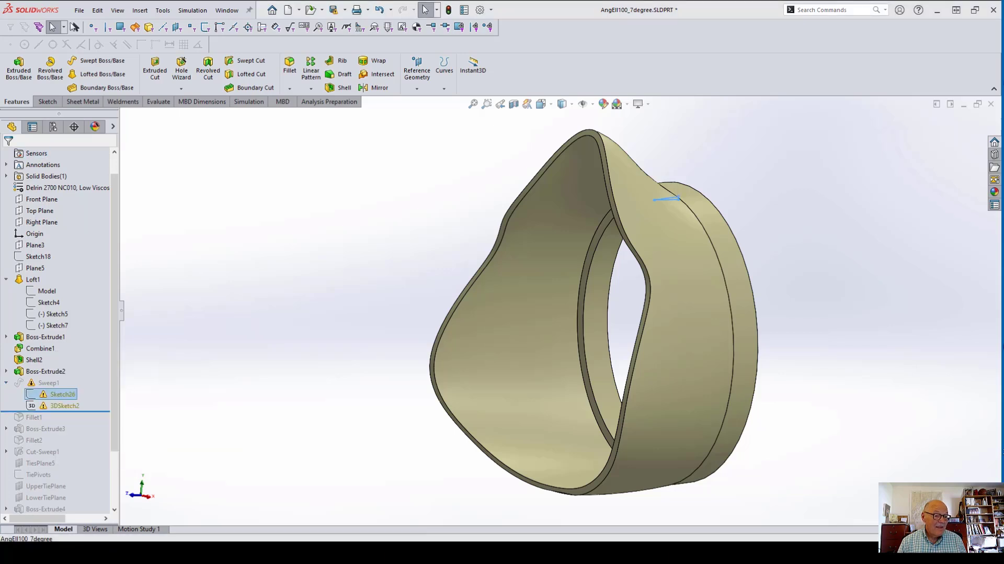
mouse_move(523, 314)
middle_mouse_down()
mouse_move(411, 312)
mouse_move(408, 322)
mouse_move(580, 319)
mouse_move(523, 317)
middle_mouse_up()
key("Escape")
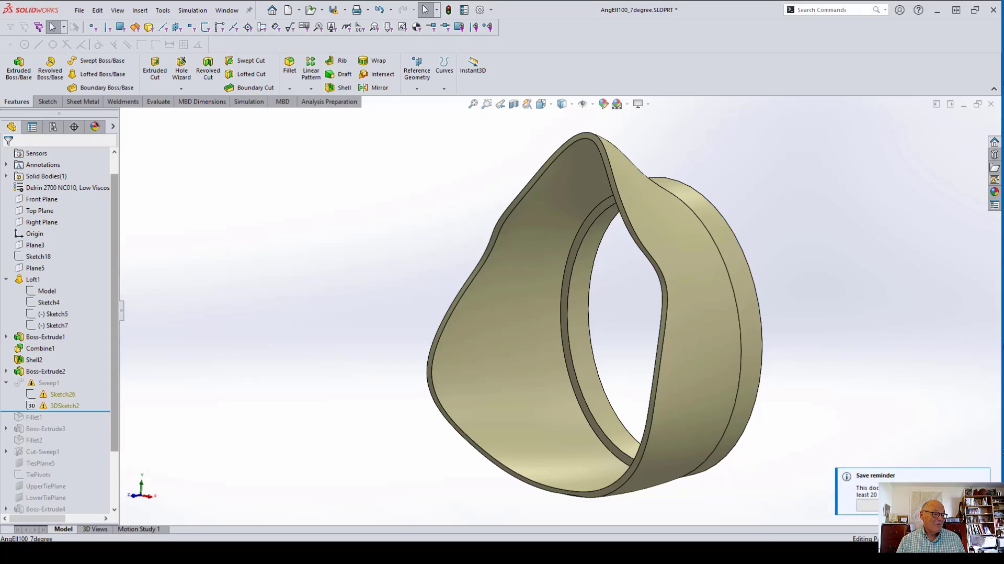
Roll the feature history forward past Fillet1 and Boss-Extrude3, highlighting the fillet's faces and inspecting the inner ring.
scroll(57, 330, "down", 2)
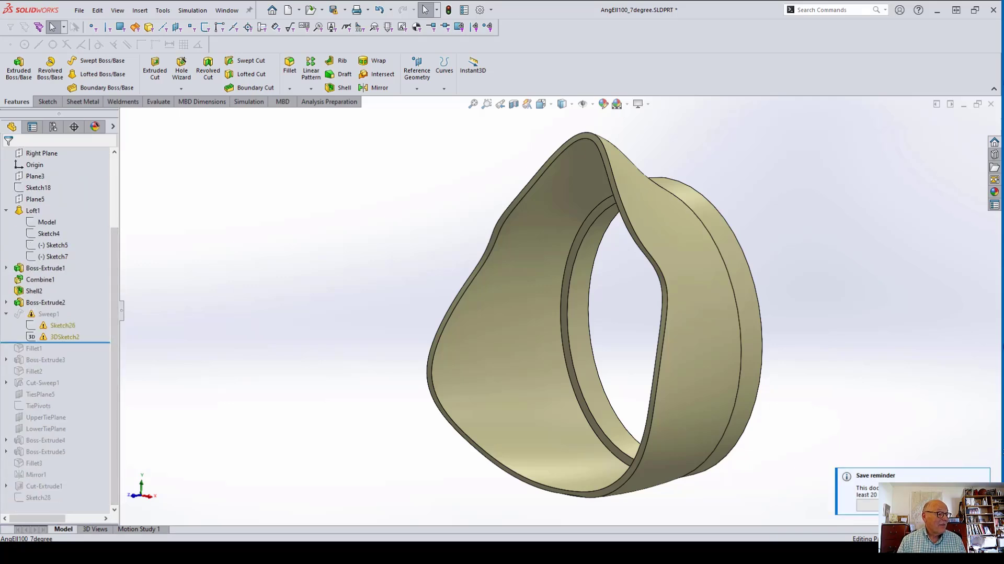
left_click_drag(58, 342, 57, 354)
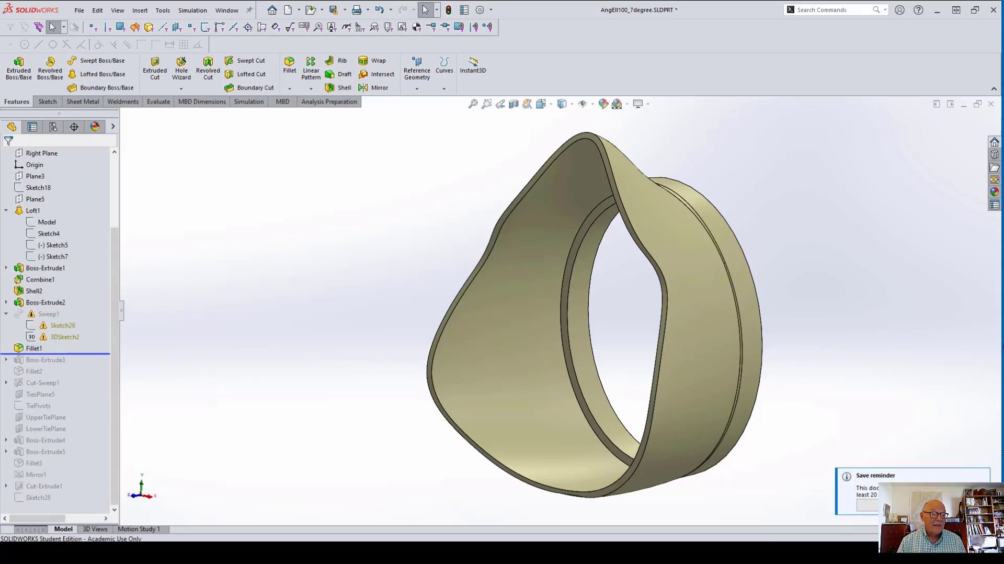
middle_click_drag(397, 324, 319, 324)
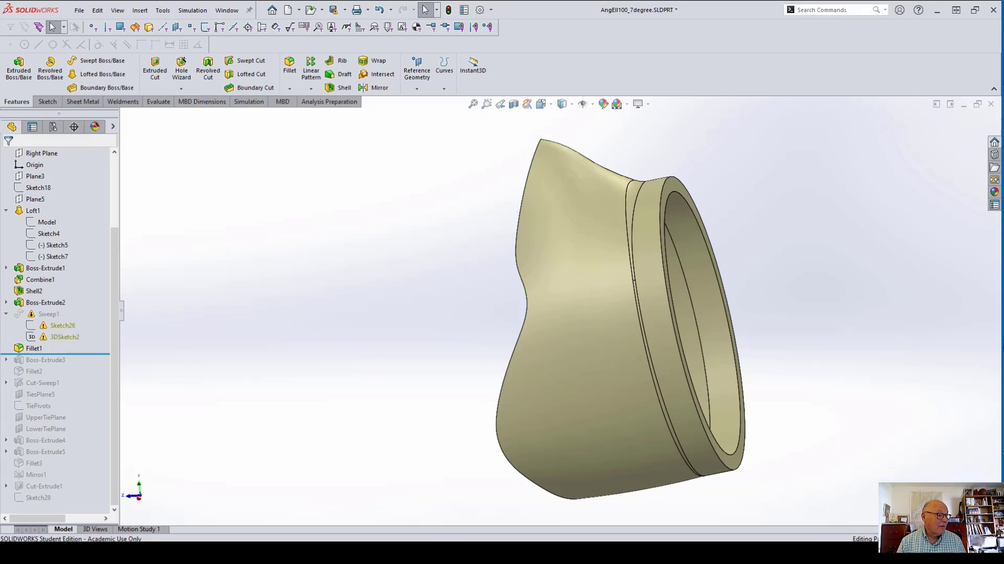
left_click(34, 348)
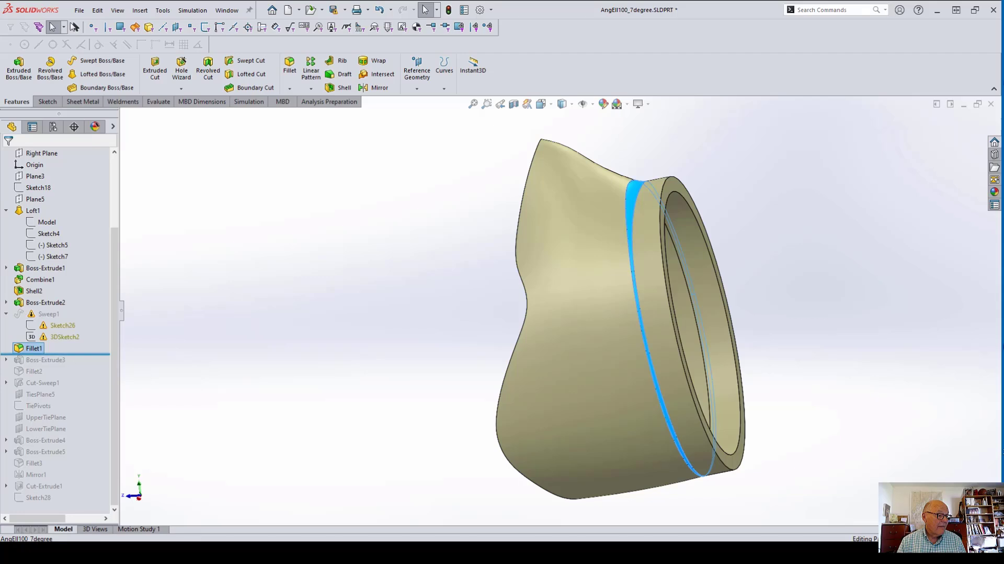
left_click_drag(51, 354, 51, 366)
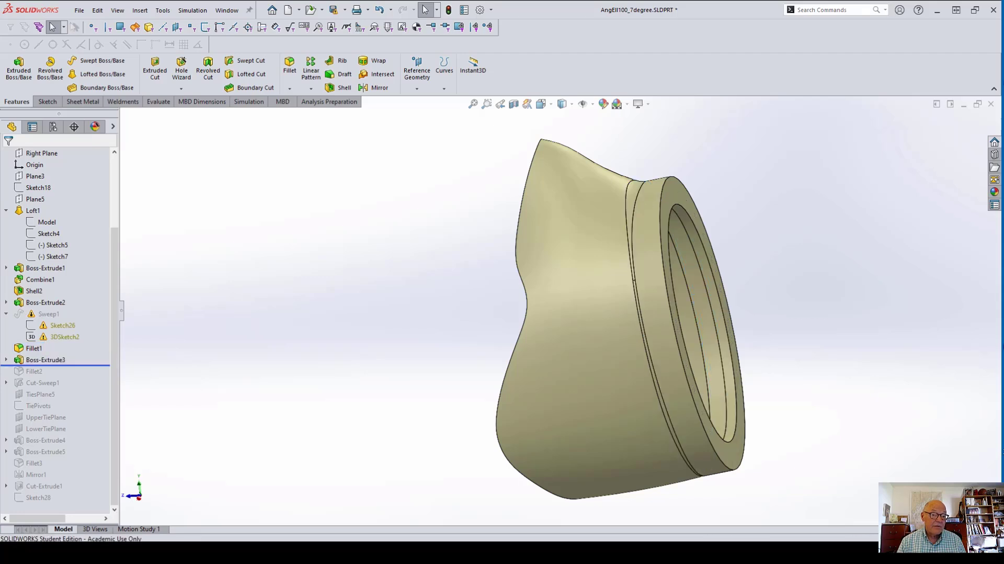
middle_click_drag(523, 314, 628, 316)
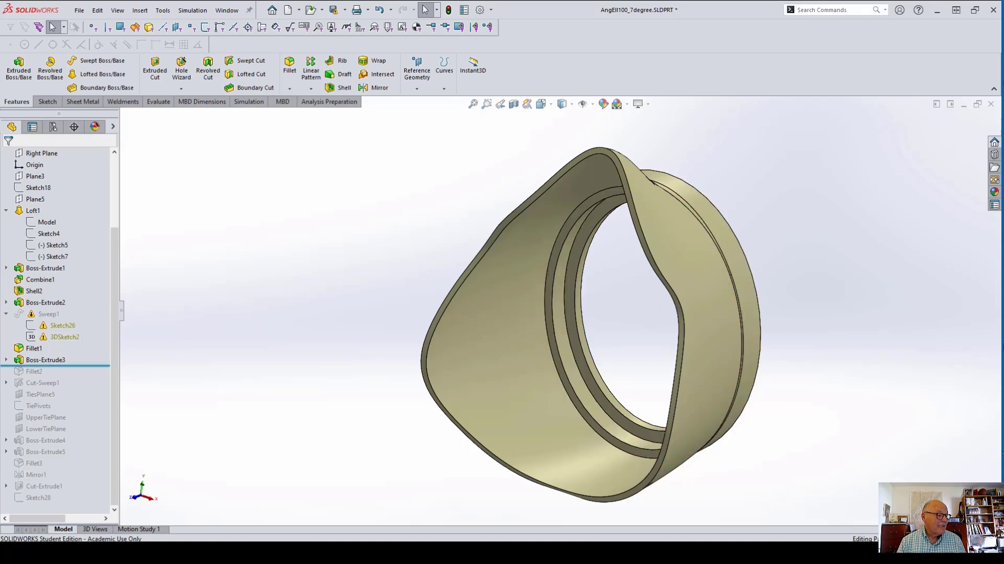
Roll the feature history forward past Fillet2 and Cut-Sweep1, inspecting the rounded outer rim and the cut along the face-side edge.
key("Down")
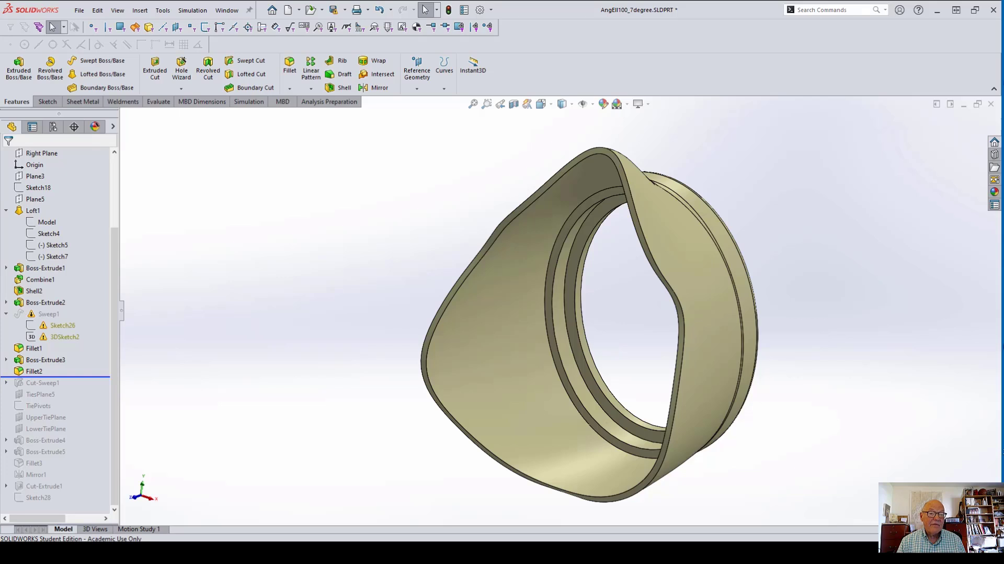
middle_click_drag(602, 324, 494, 319)
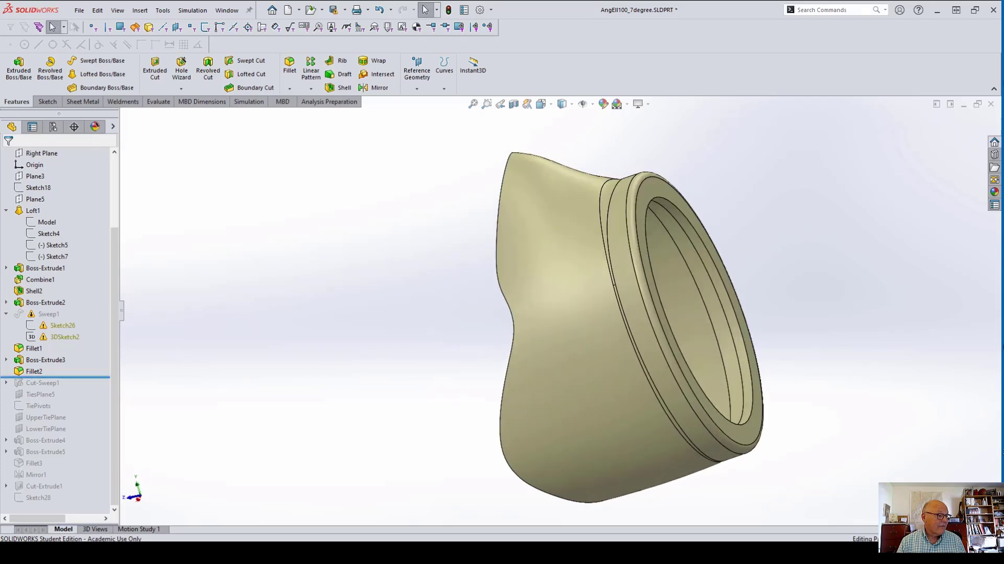
key("Down")
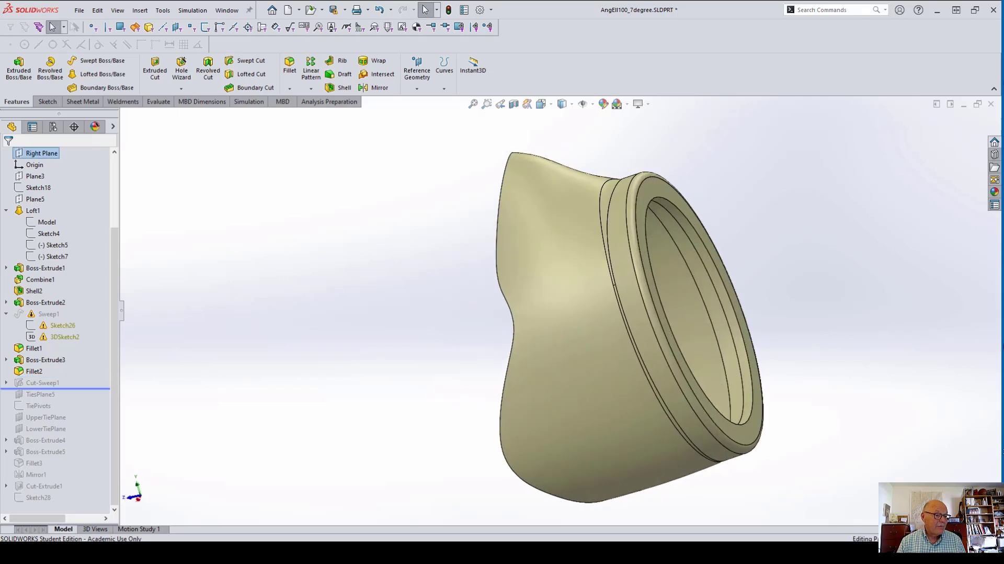
middle_click_drag(515, 305, 522, 304)
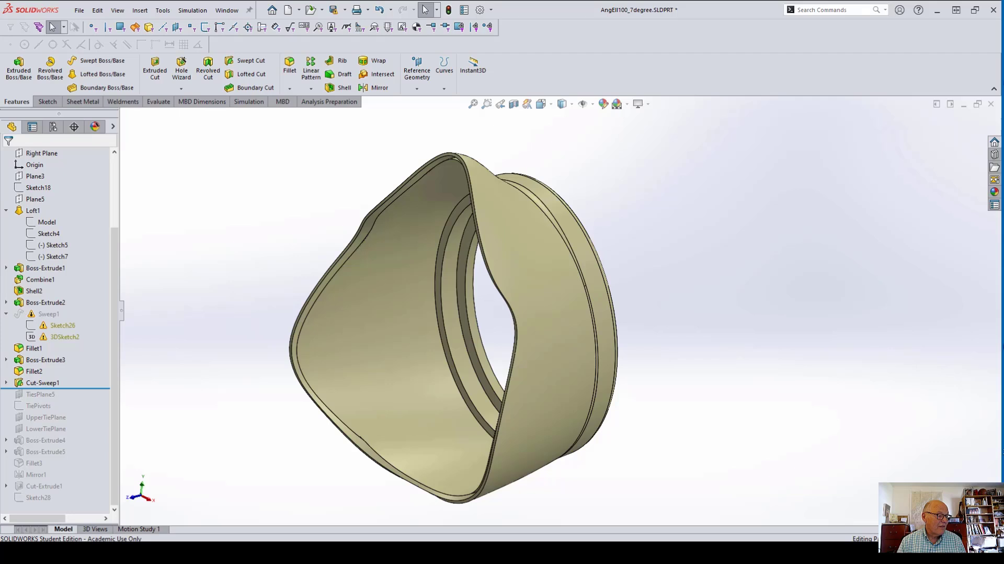
Roll the feature history forward past the TiesPlane5 plane and the TiePivots sketch, viewing the whole mask from the side.
left_click_drag(55, 388, 55, 400)
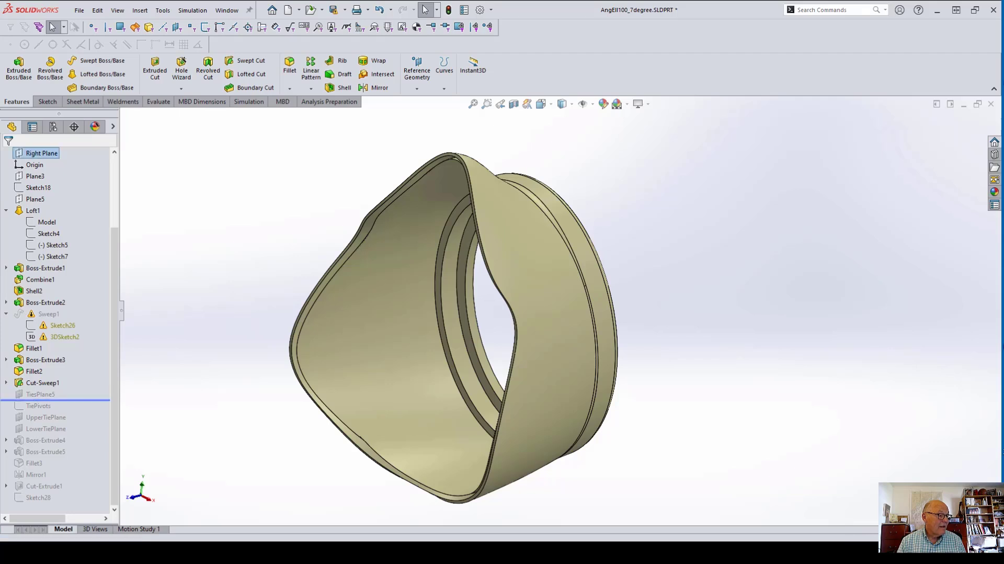
scroll(560, 310, "up", 3)
scroll(576, 314, "up", 1)
middle_click_drag(575, 314, 544, 342)
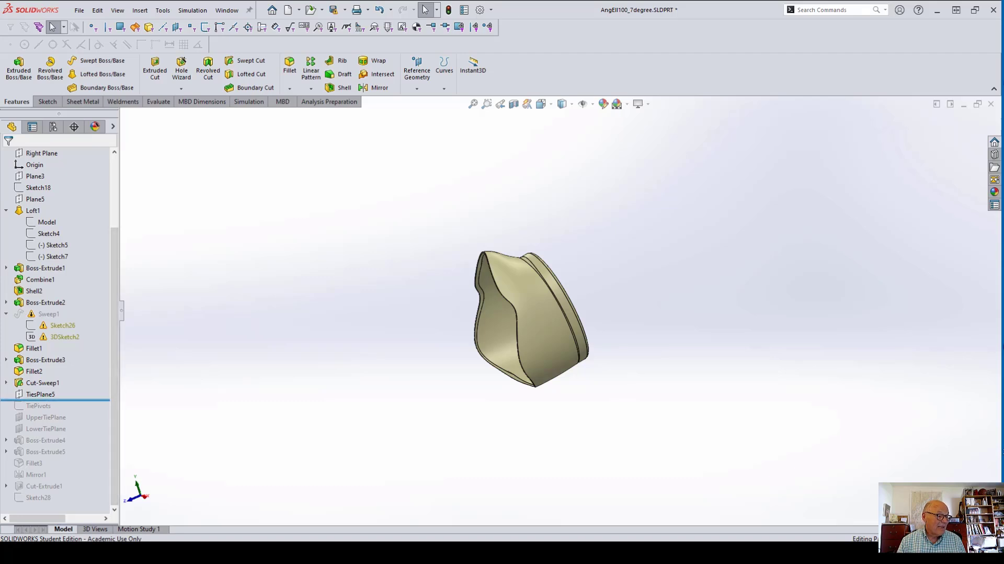
left_click_drag(55, 400, 55, 412)
mouse_move(523, 314)
middle_mouse_down()
mouse_move(581, 303)
mouse_move(617, 314)
mouse_move(565, 330)
mouse_move(507, 314)
middle_mouse_up()
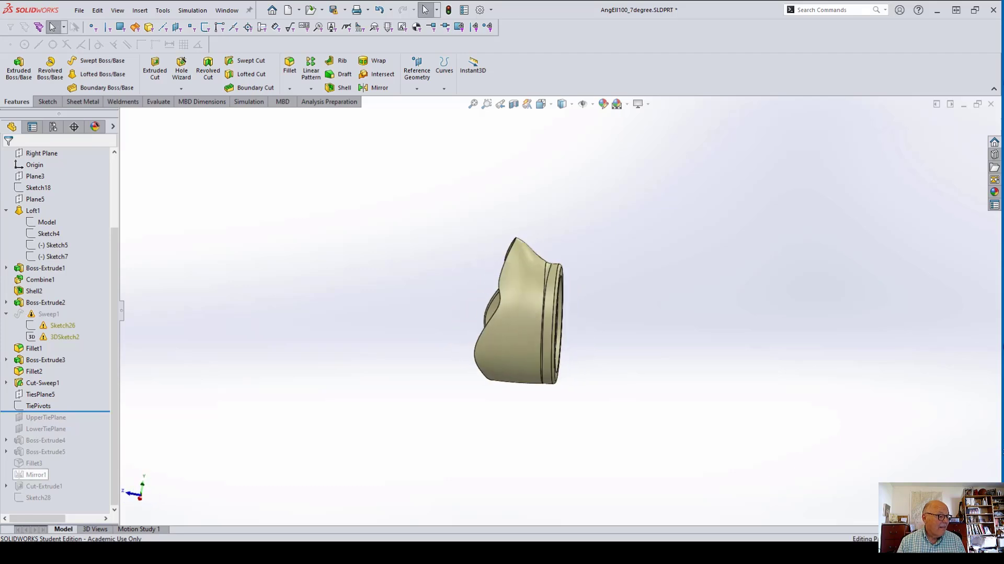
Roll the feature history forward past UpperTiePlane, LowerTiePlane, Boss-Extrude4 and Boss-Extrude5, inspecting the tie loop on the mask's side.
left_click_drag(54, 411, 55, 423)
middle_click_drag(523, 314, 611, 314)
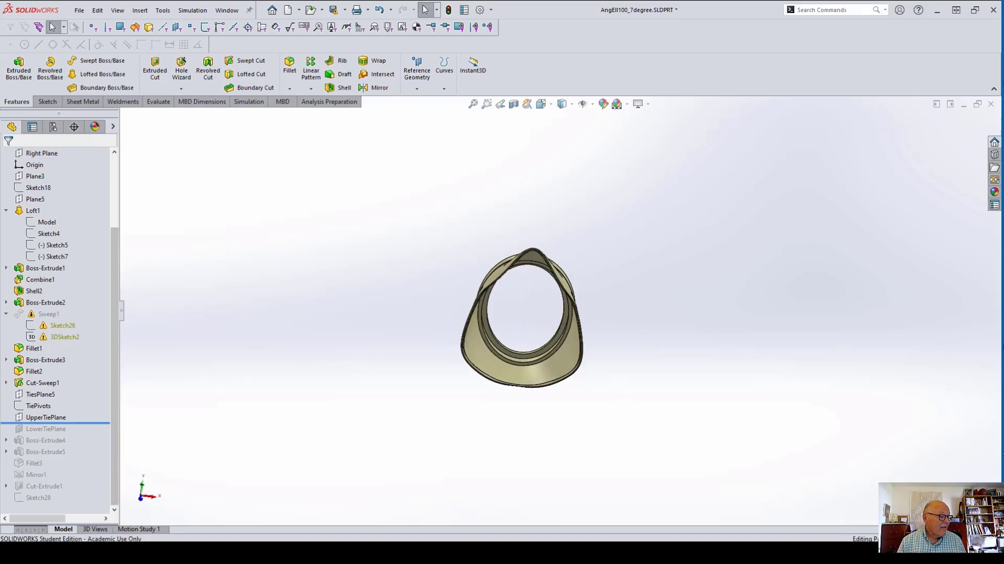
left_click_drag(55, 422, 55, 457)
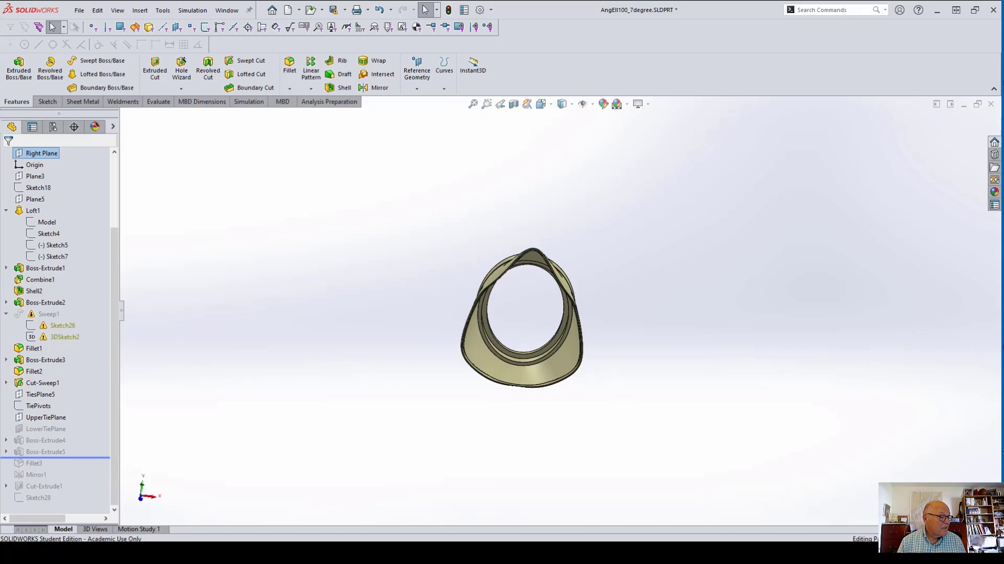
scroll(460, 291, "down", 6)
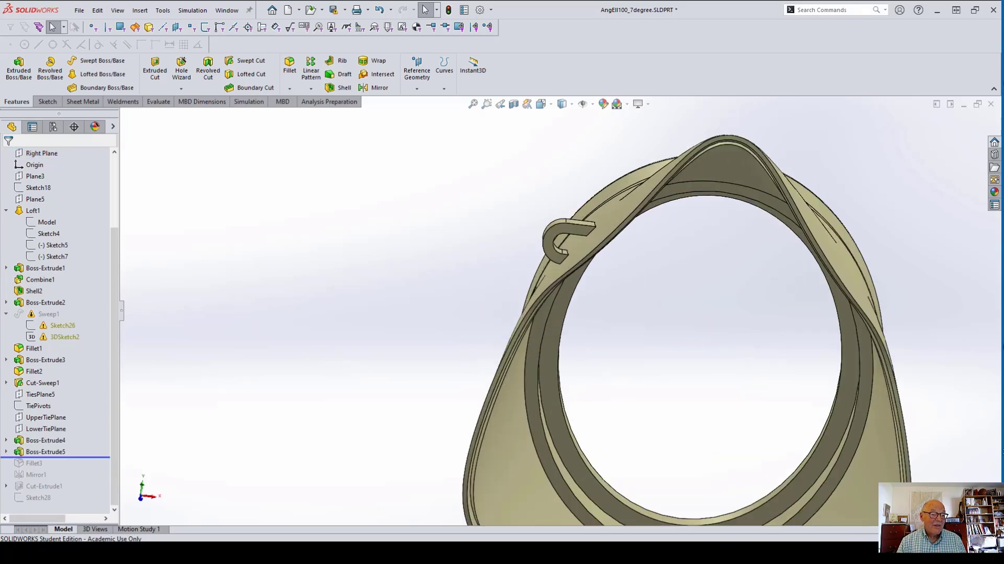
middle_click_drag(555, 314, 615, 318)
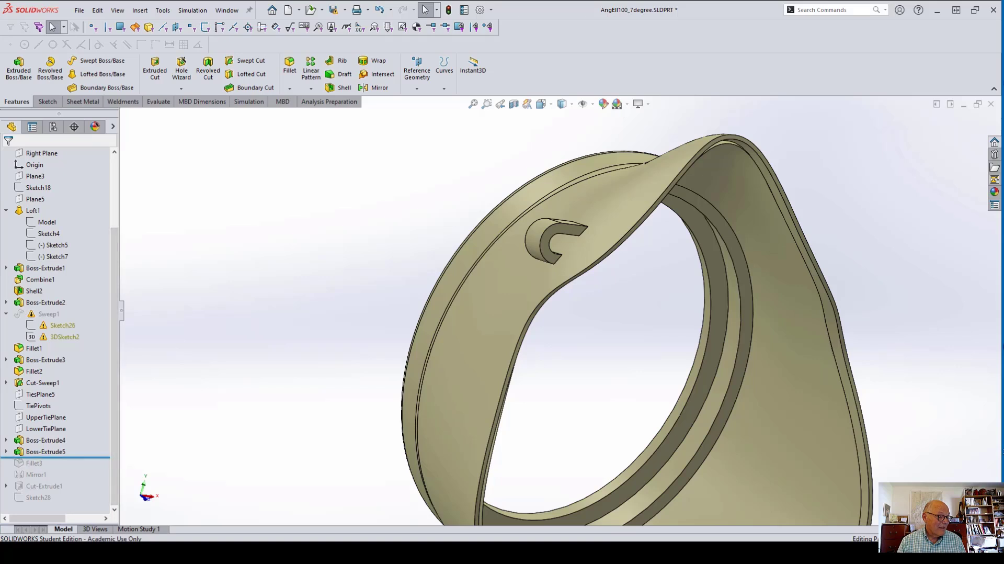
Roll the feature history forward past Fillet3 and Mirror1, inspecting the filleted and mirrored tie loops on both sides.
left_click_drag(55, 457, 55, 468)
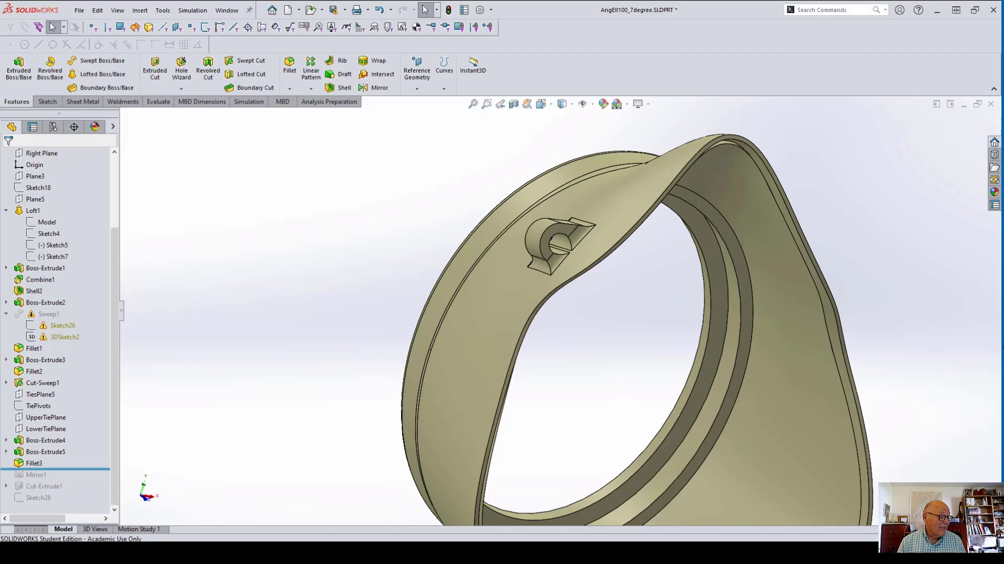
left_click_drag(55, 469, 54, 480)
scroll(560, 309, "up", 2)
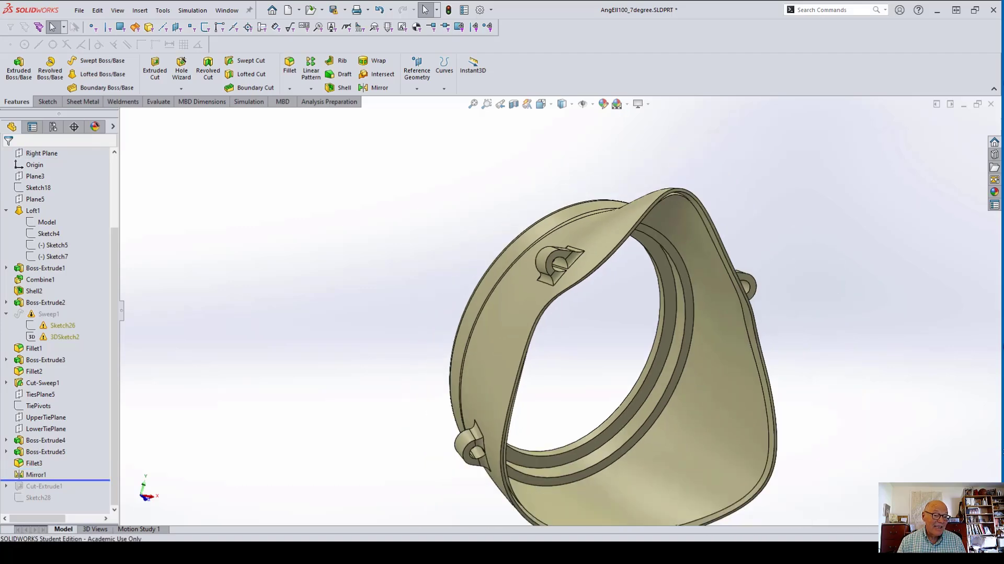
middle_click_drag(675, 319, 575, 322)
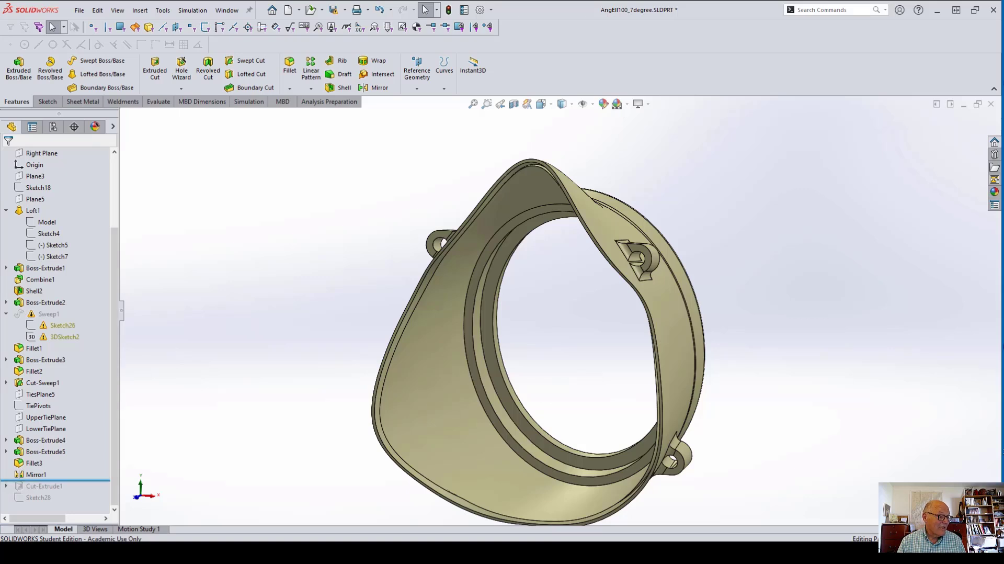
Roll the feature history forward past Cut-Extrude1 and Sketch28, inspecting the ring notches and the completed mask from several angles.
left_click_drag(55, 480, 56, 491)
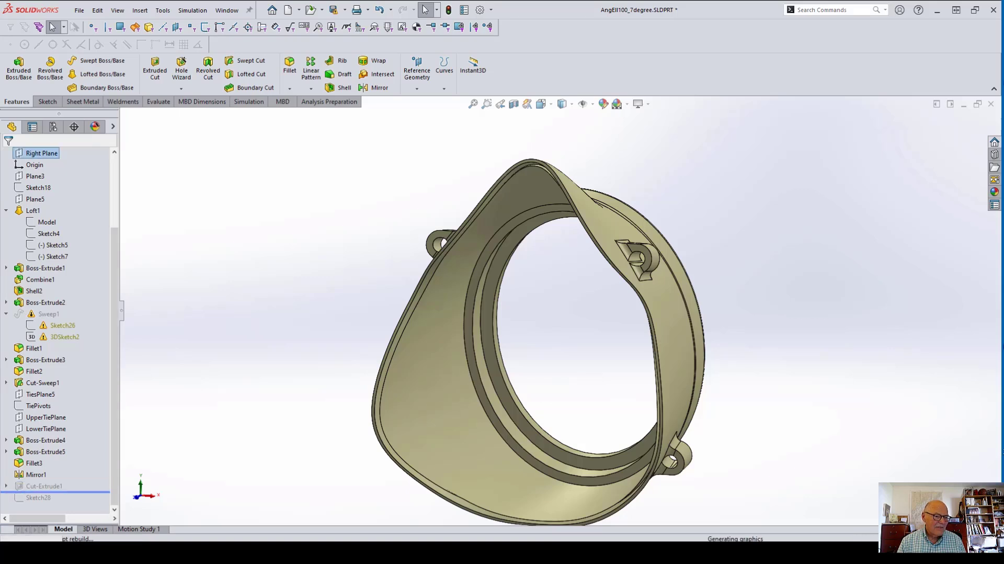
middle_click_drag(523, 335, 581, 326)
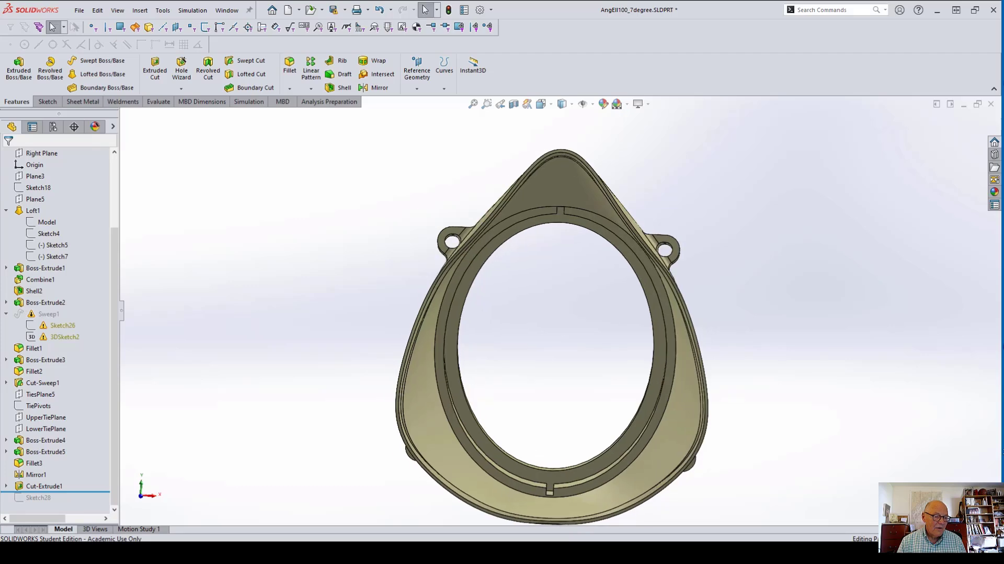
scroll(568, 197, "down", 3)
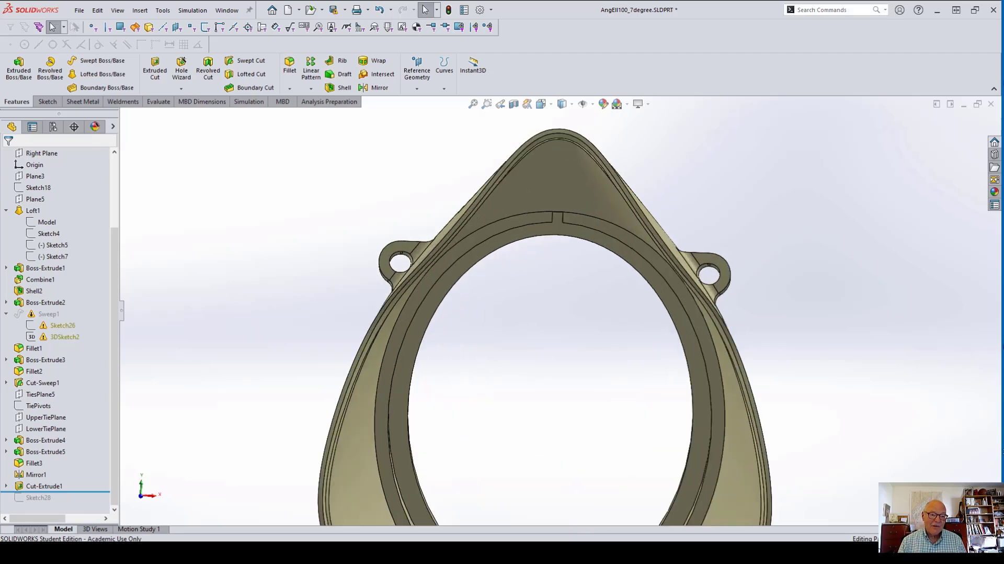
scroll(559, 313, "up", 4)
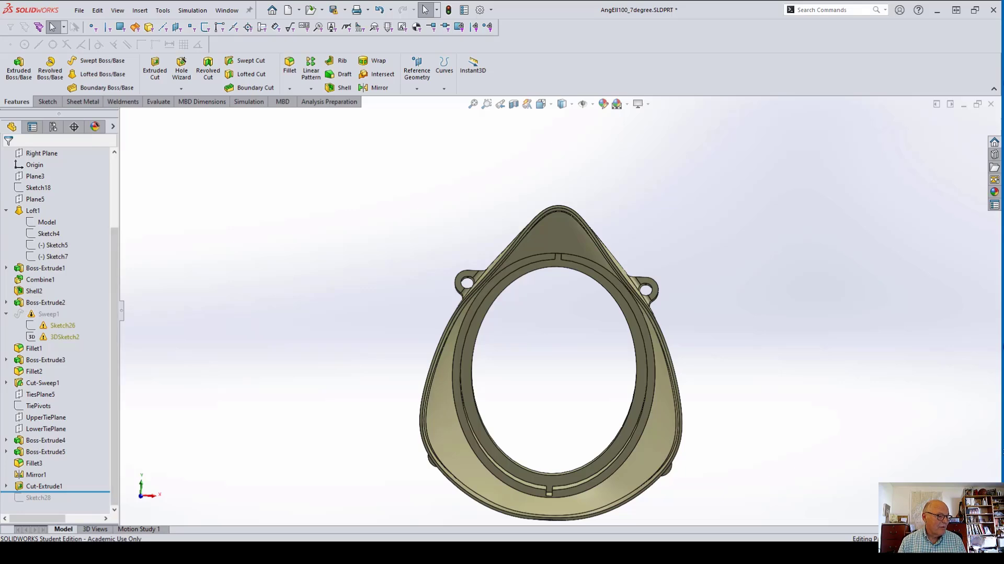
left_click_drag(55, 492, 55, 504)
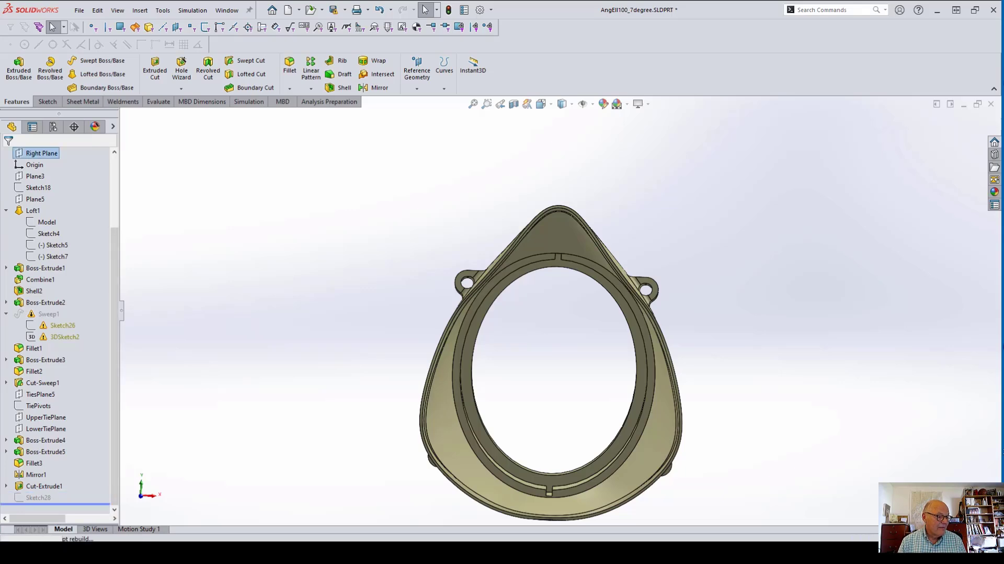
middle_click_drag(617, 335, 435, 338)
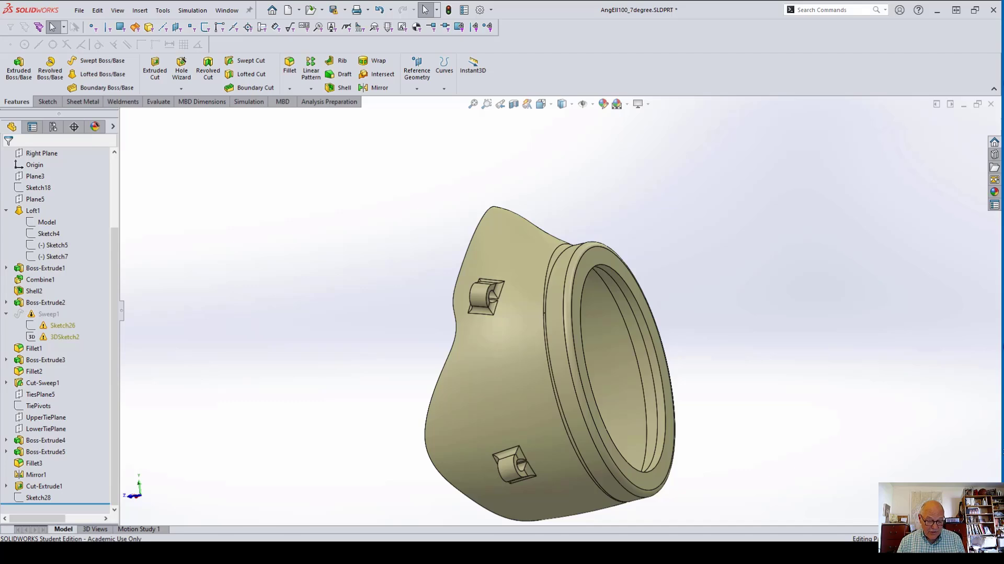
Switch to the presentation PDF in Adobe Acrobat and advance to the Sheet Metal page.
key("alt+Tab")
key("Page_Down")
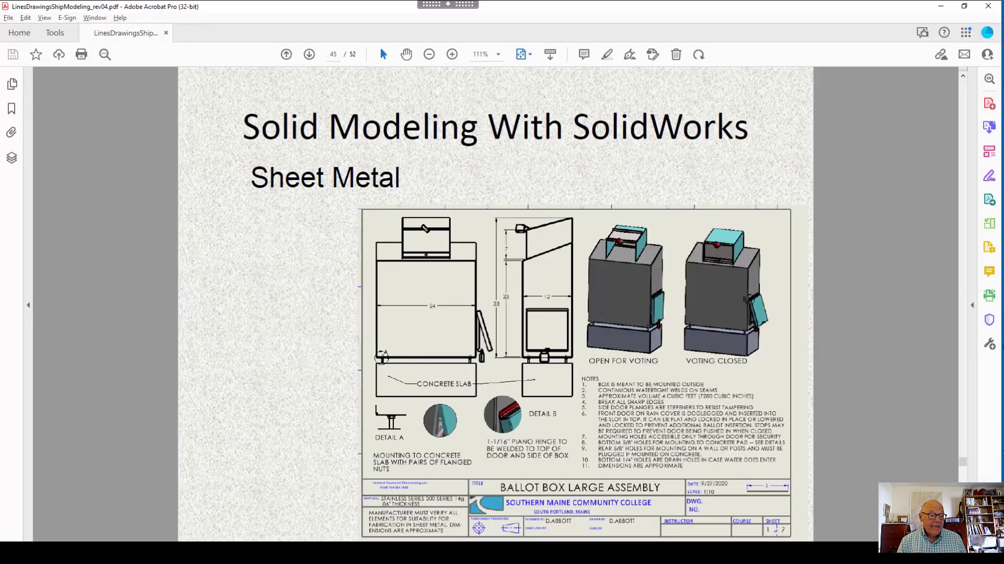
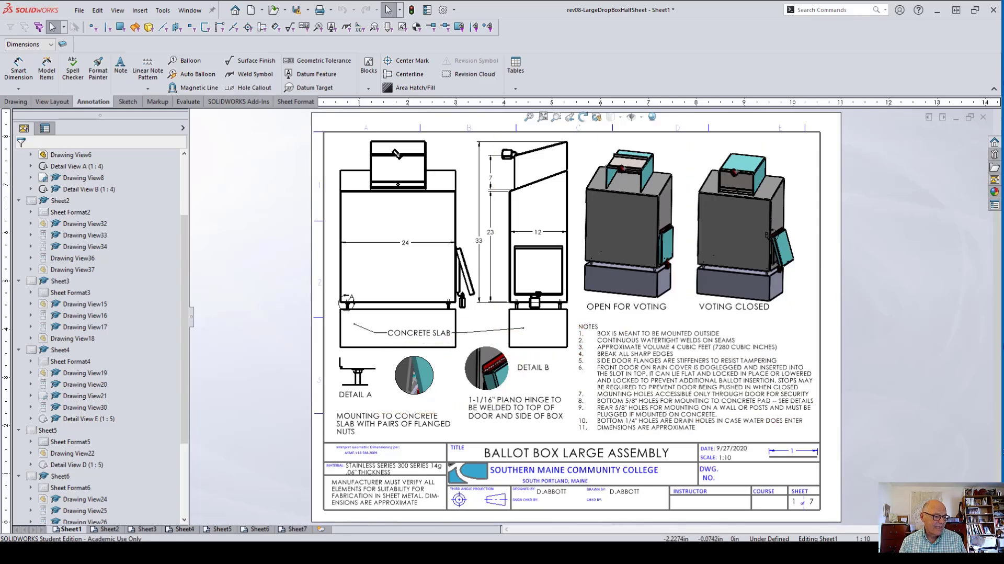
Review the ballot box drawing sheets from Sheet2 through Sheet7, examining the folded views and flat patterns of each part.
left_click(109, 530)
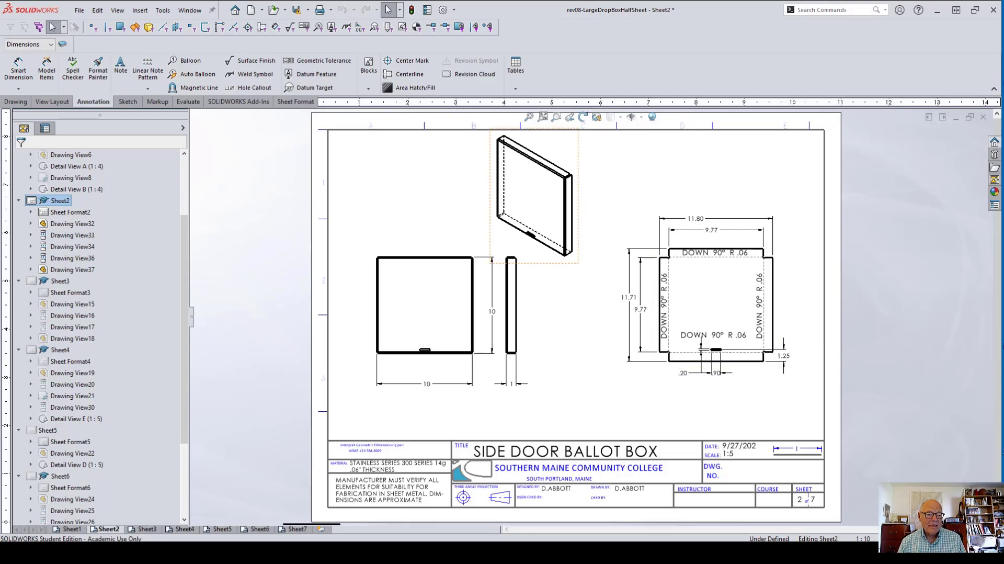
scroll(558, 183, "down", 2)
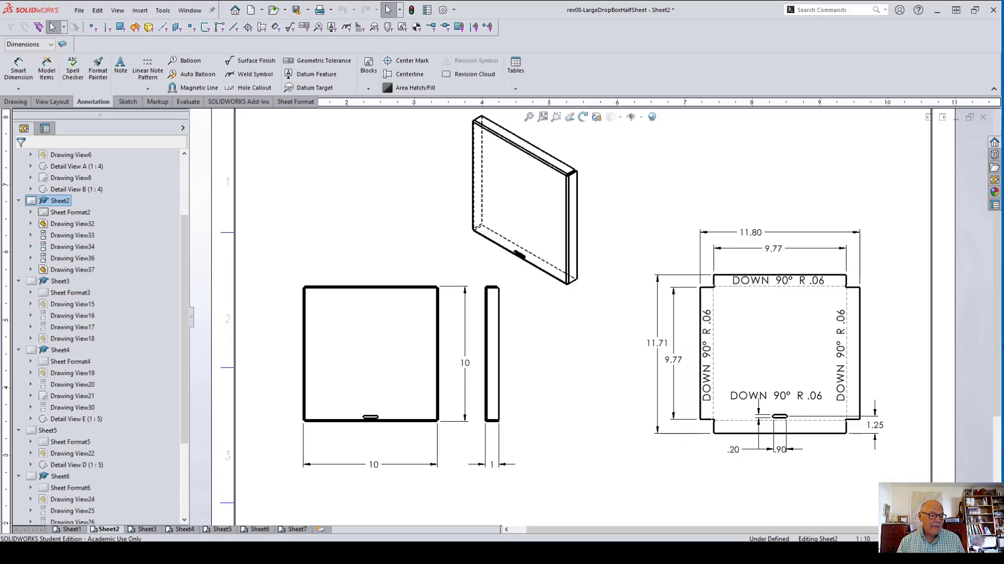
left_click(147, 529)
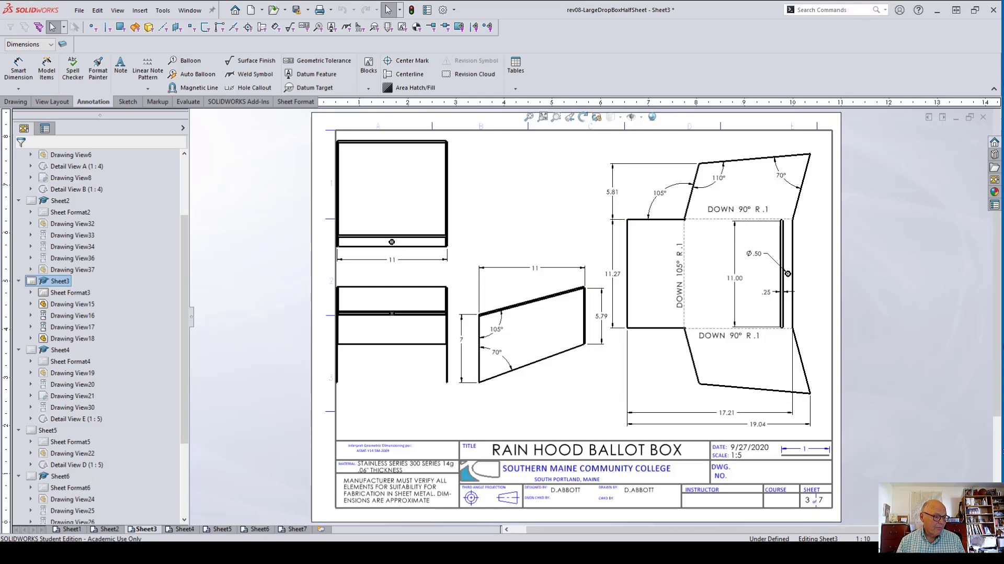
left_click(184, 529)
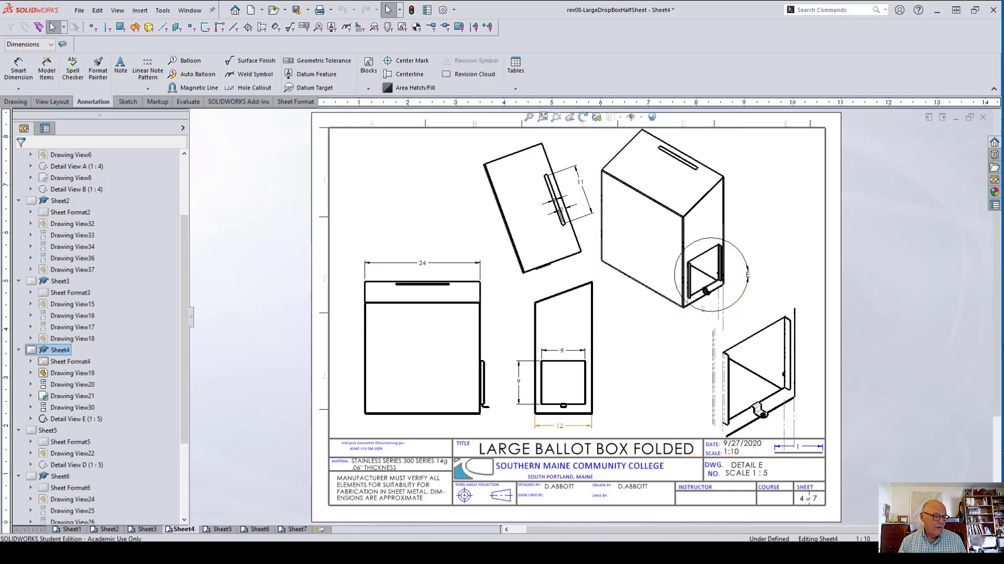
left_click(220, 529)
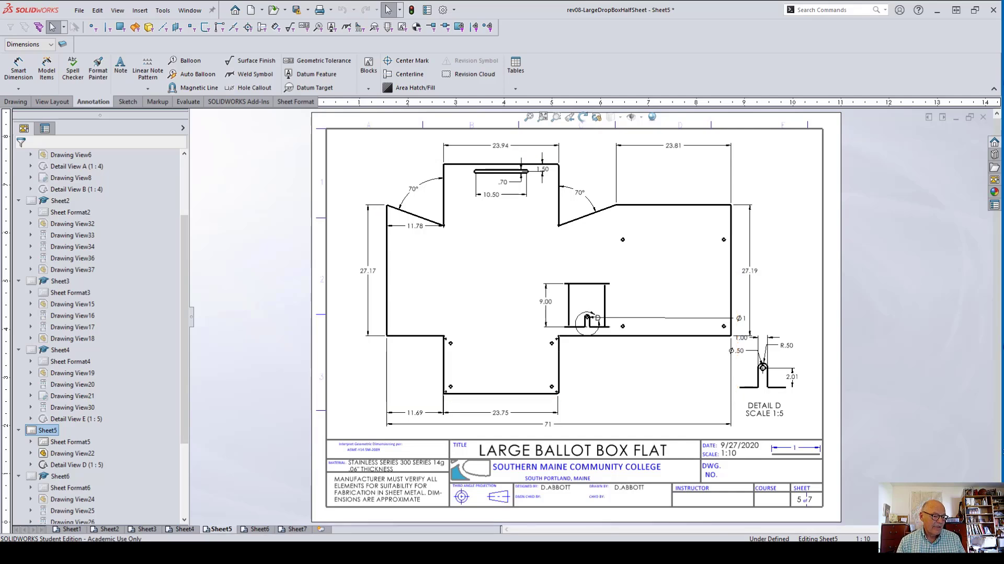
left_click(260, 529)
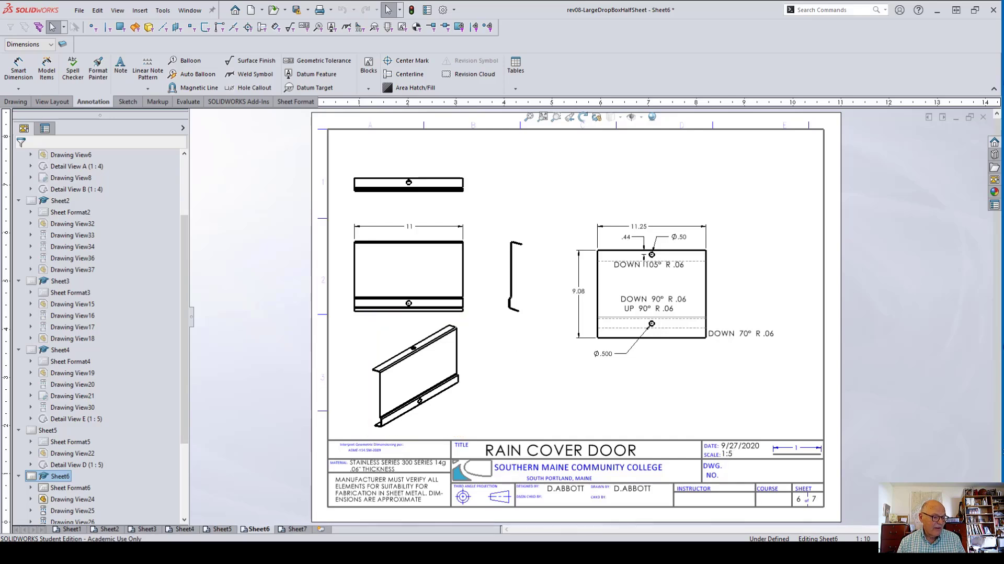
left_click(297, 528)
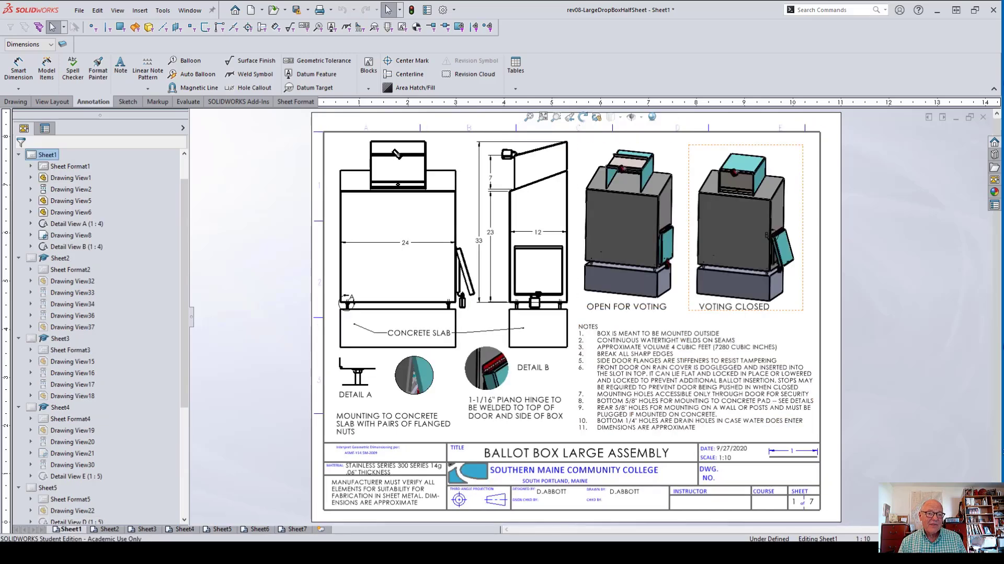
Open the rev08-LargeDropBoxHalfSheet assembly from the Voting Closed drawing view and acknowledge the older version notice.
right_click(702, 156)
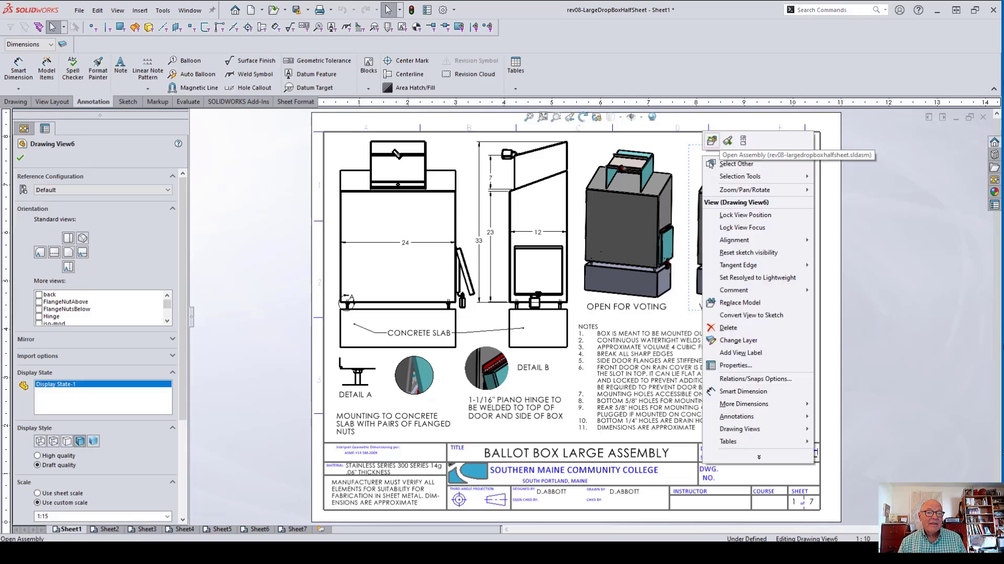
left_click(712, 141)
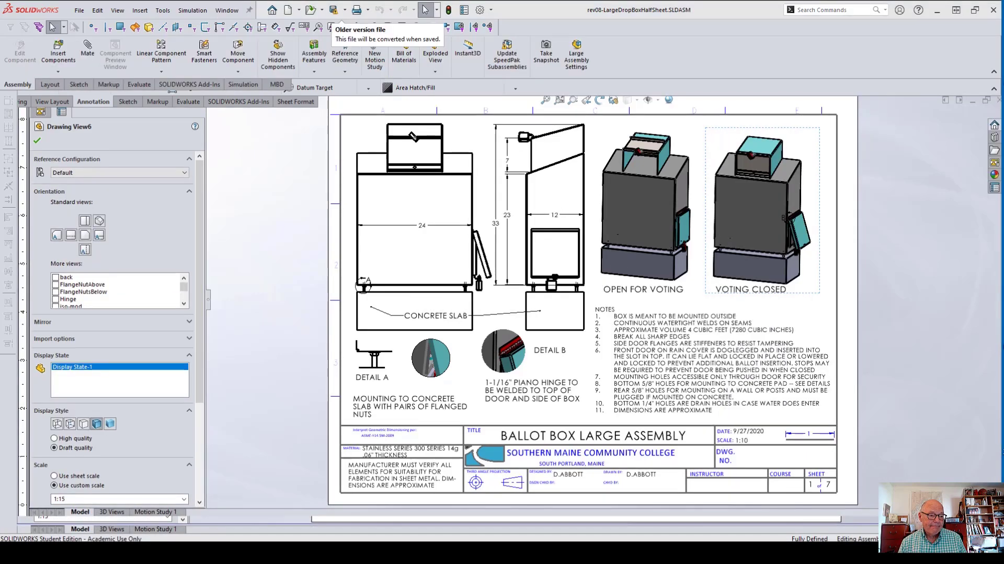
left_click(564, 285)
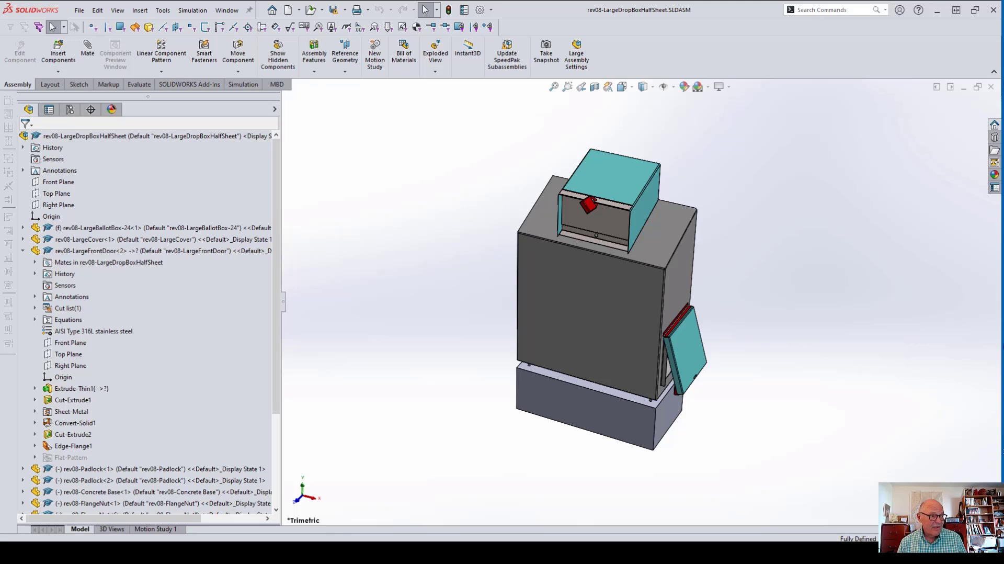
Narrow the assembly's feature tree and activate the Open configuration nested under Default.
left_click_drag(281, 283, 145, 283)
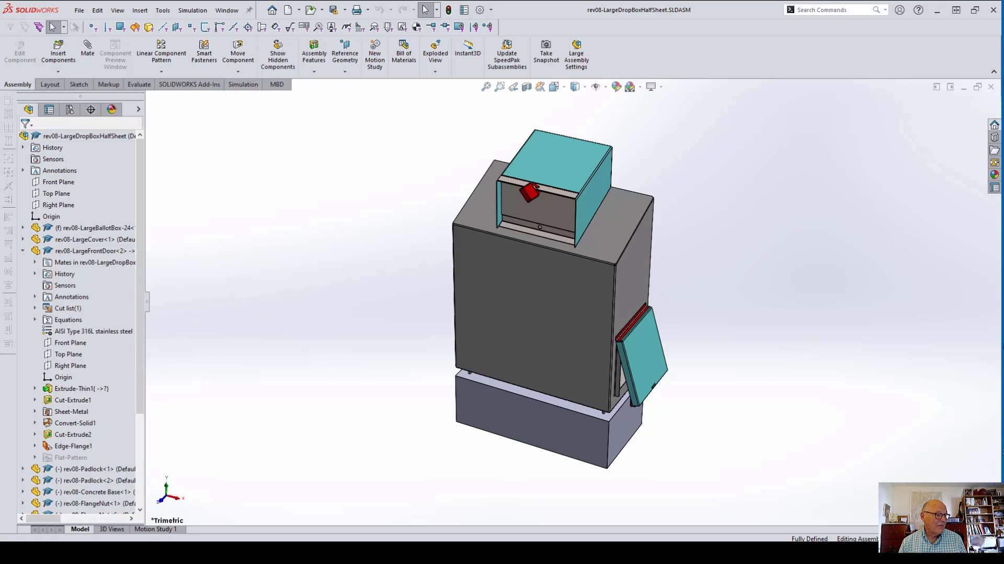
left_click(69, 109)
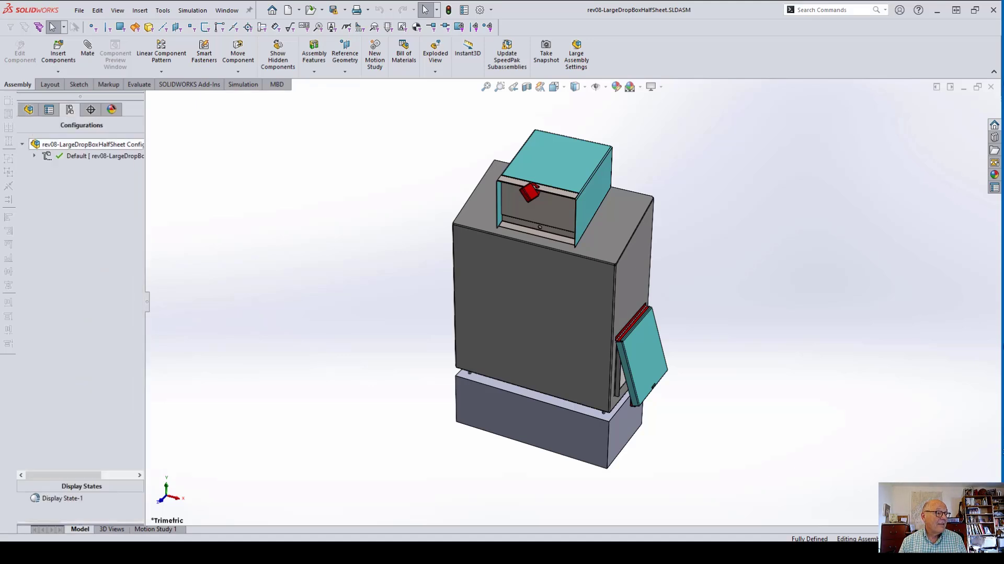
left_click(34, 156)
double_click(100, 166)
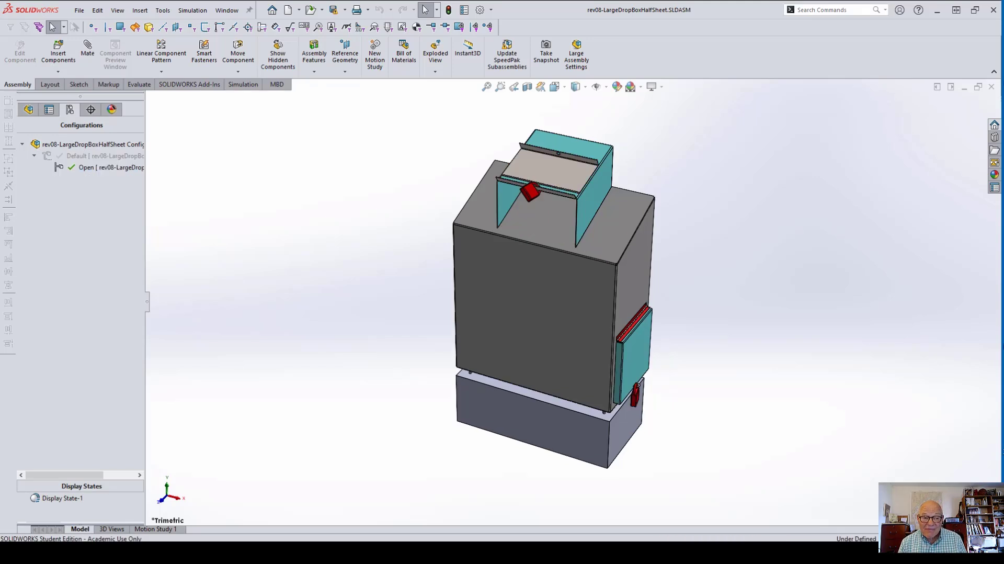
Examine the open drop box assembly from several angles, including the rain hood, side door hinge, padlocks and base mounting.
mouse_move(555, 304)
middle_mouse_down()
mouse_move(584, 289)
mouse_move(538, 298)
middle_mouse_up()
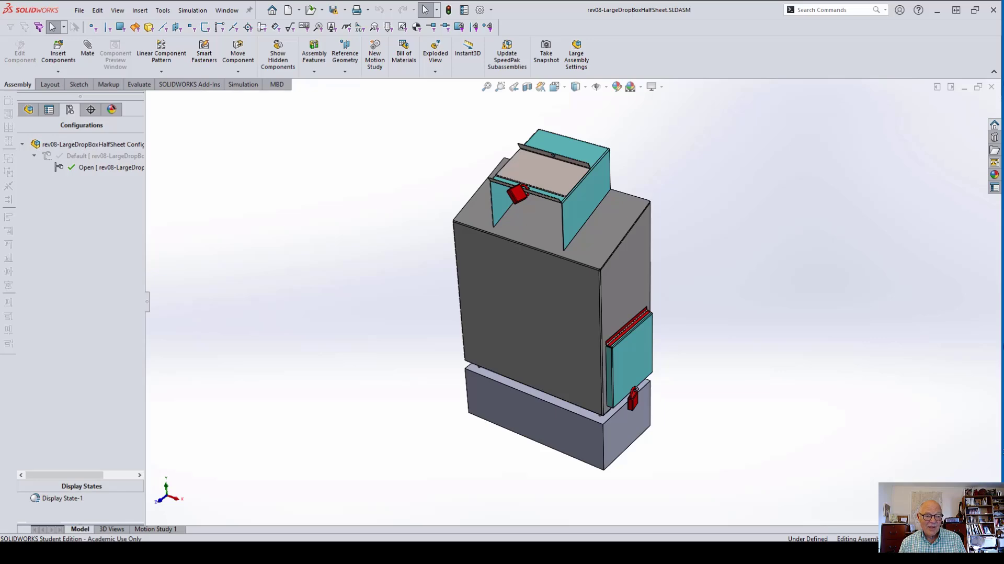
scroll(545, 196, "down", 5)
middle_click_drag(589, 302, 567, 304)
scroll(567, 303, "up", 2)
scroll(567, 307, "up", 3)
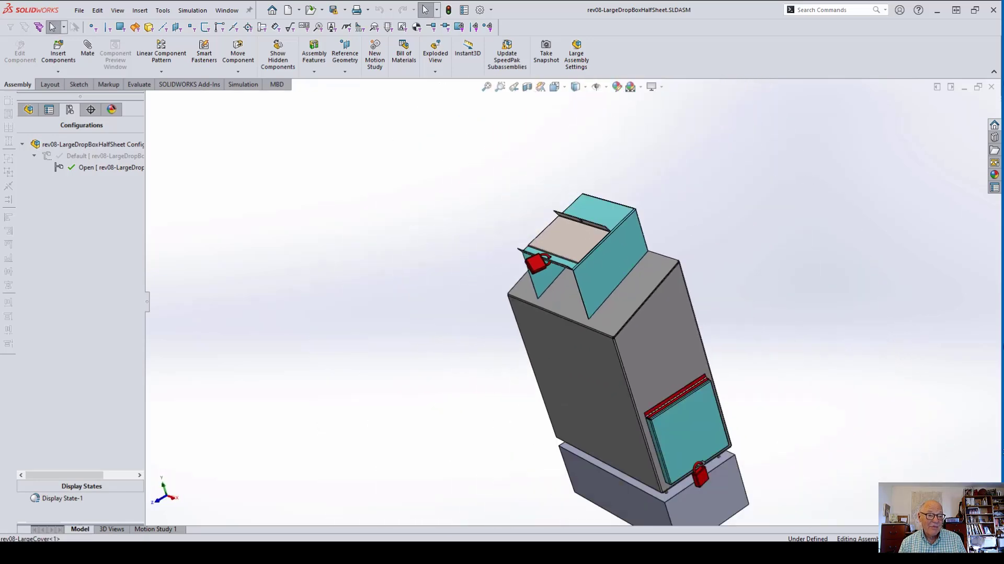
key("ctrl+7")
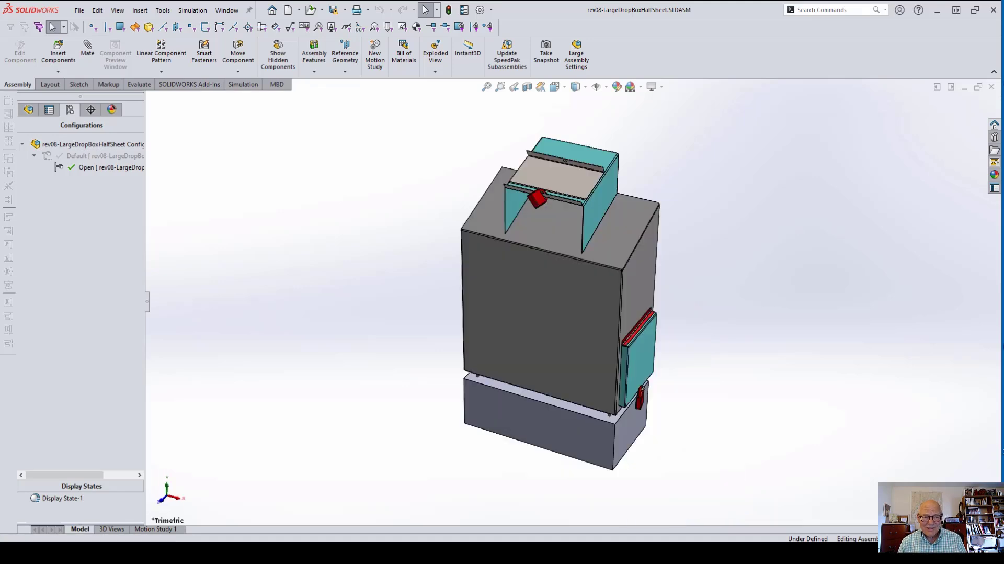
middle_click_drag(568, 303, 539, 305)
scroll(611, 404, "down", 5)
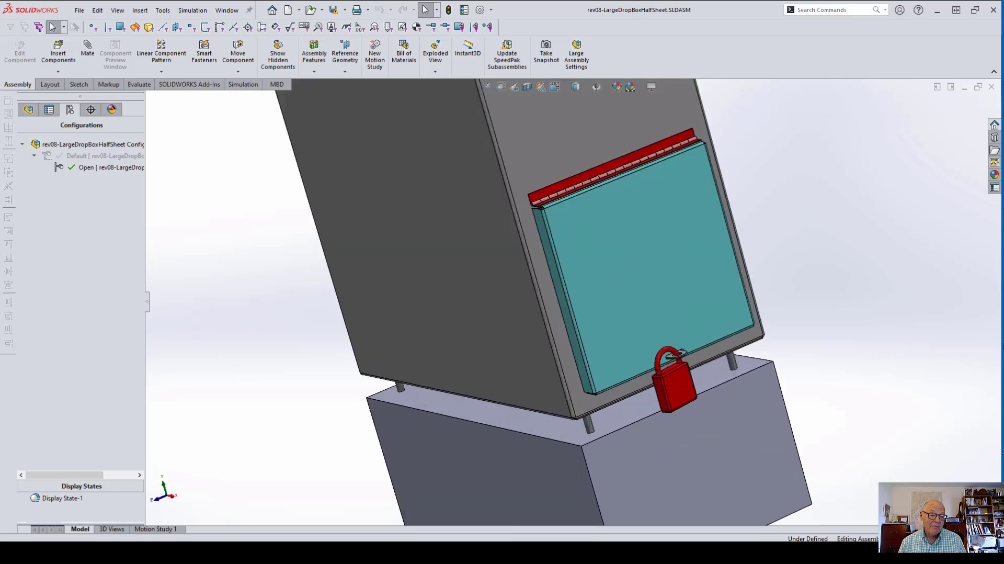
scroll(576, 298, "up", 3)
middle_click_drag(639, 283, 698, 288)
right_click_drag(726, 334, 759, 300)
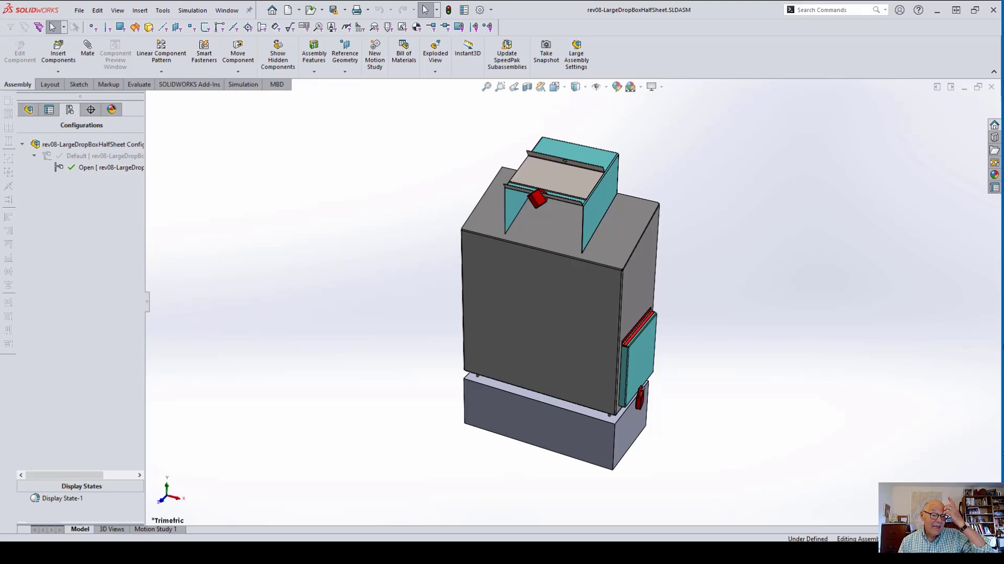
Open the rev08-LargeBallotBox-24 part from the box's large front face in the assembly and acknowledge the older version notice.
right_click(544, 285)
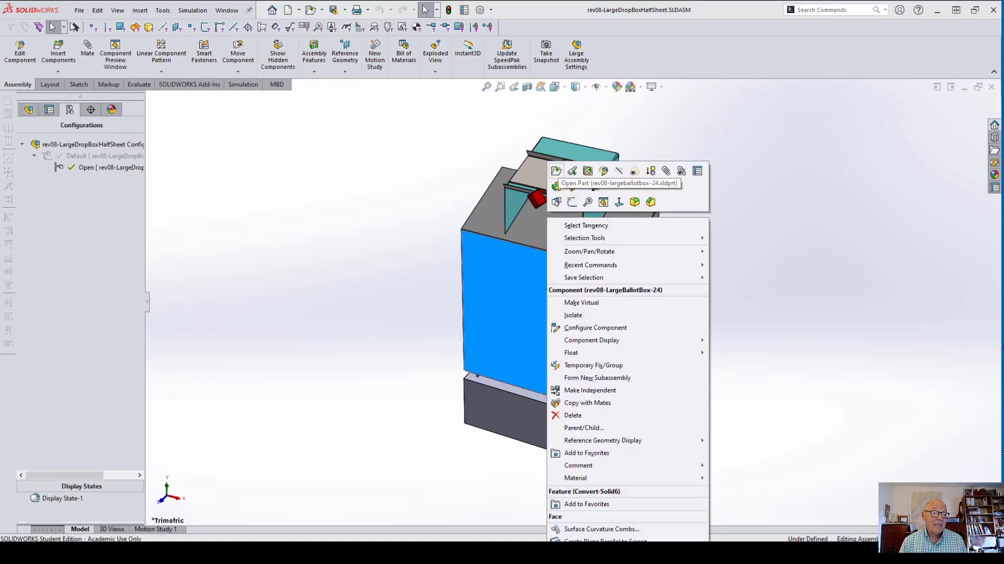
left_click(556, 170)
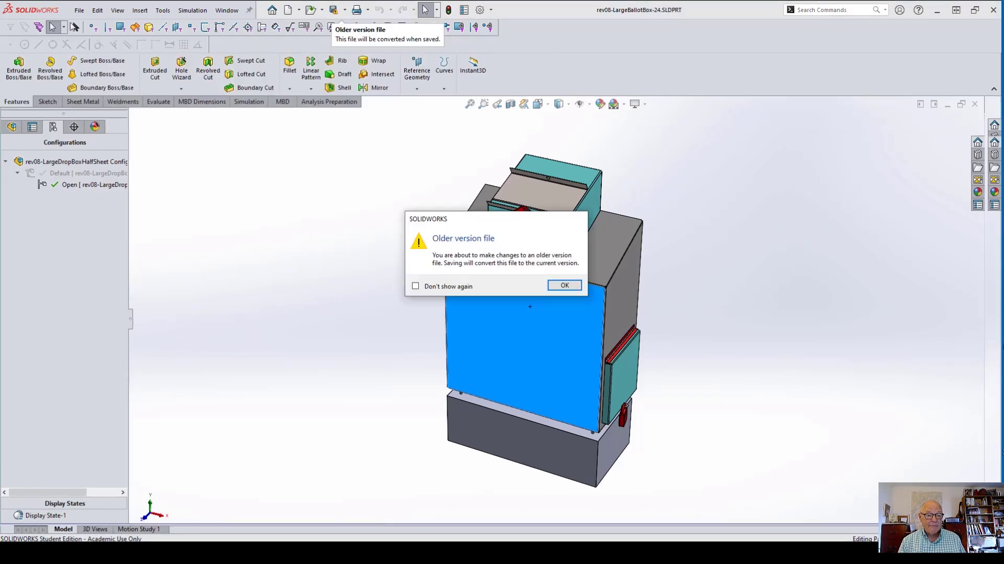
left_click(564, 285)
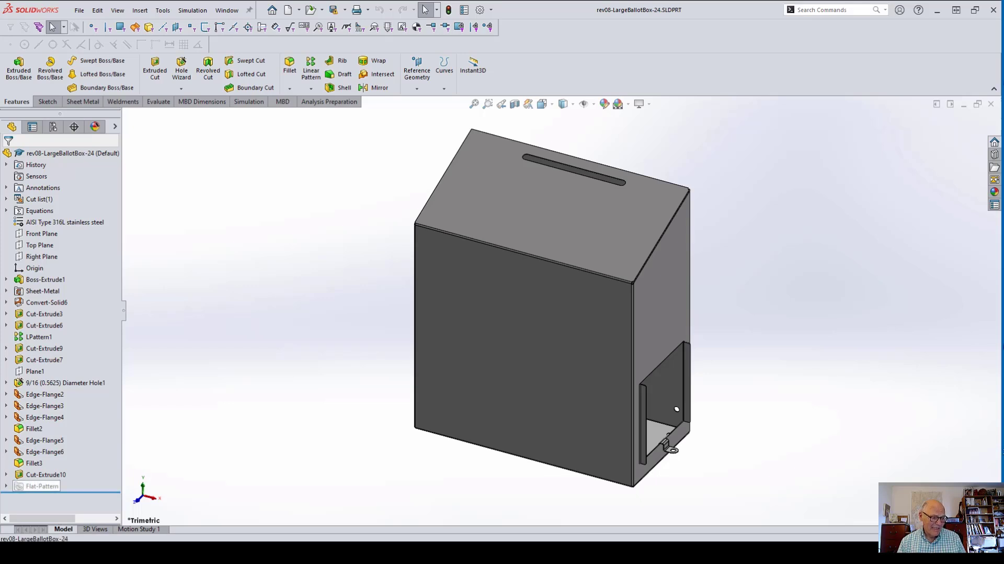
Unsuppress Flat-Pattern8 under the Flat-Pattern folder to unfold the ballot box, keeping the whole blank in view.
right_click(42, 486)
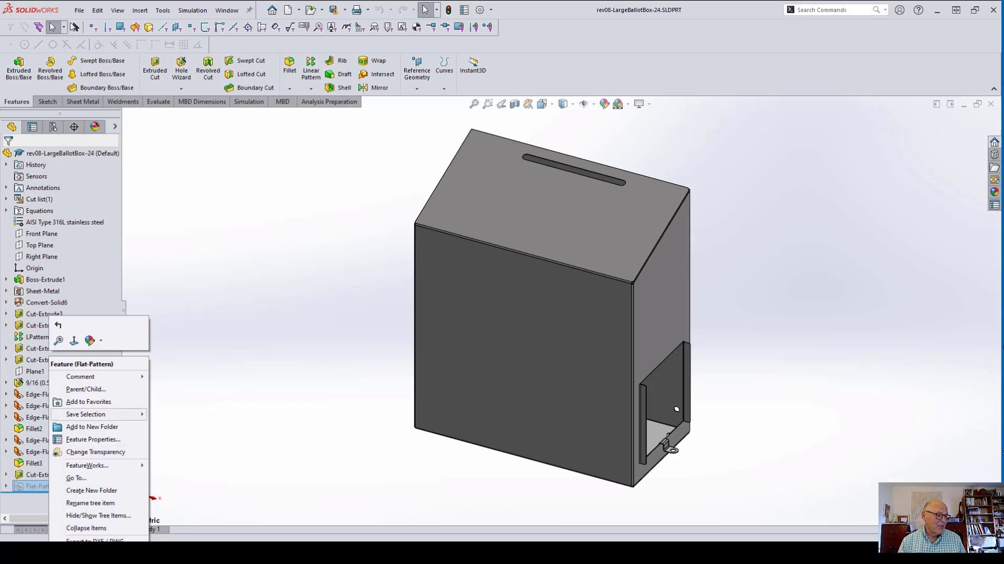
left_click(6, 486)
left_click(6, 486)
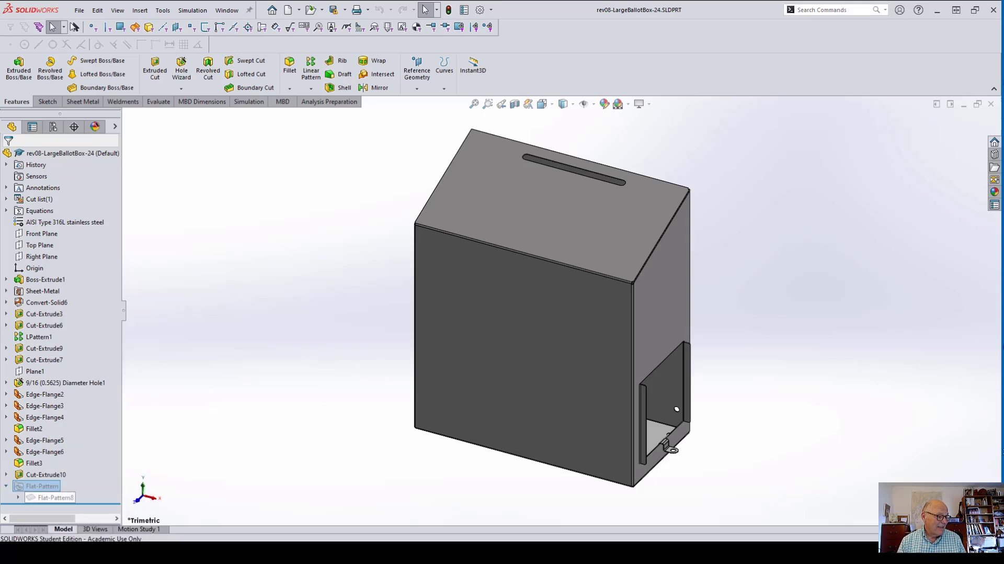
right_click(51, 497)
left_click(77, 299)
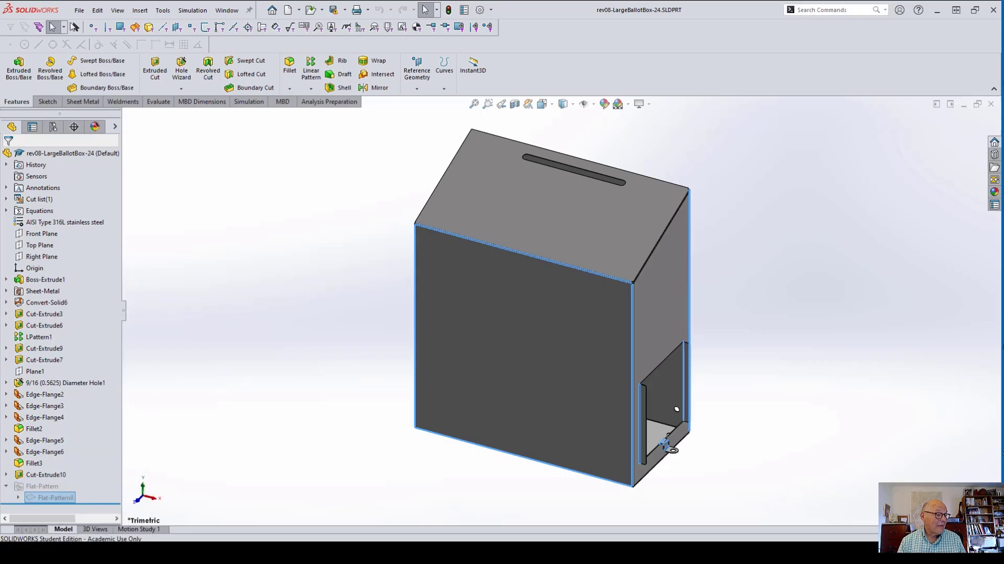
key("z")
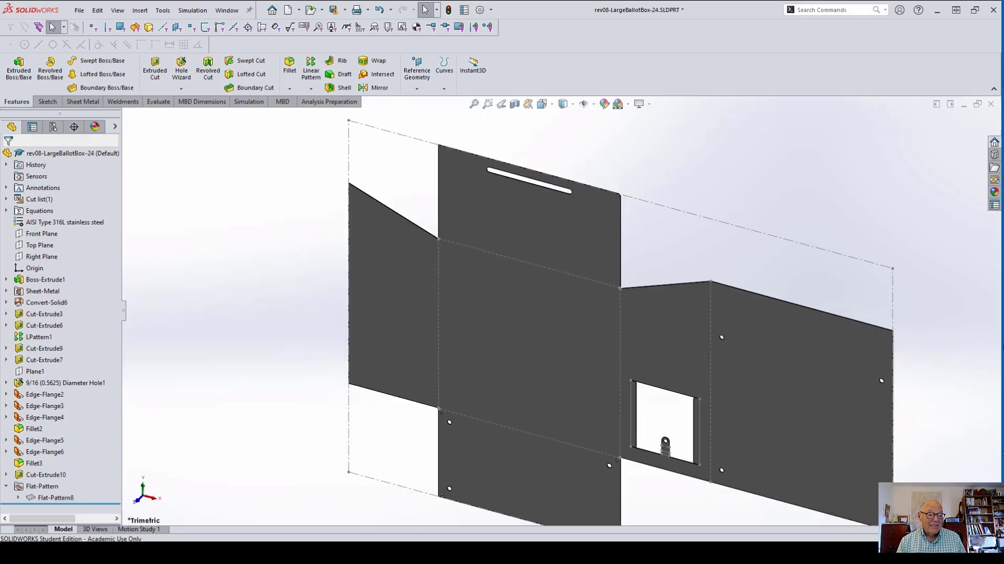
key("z")
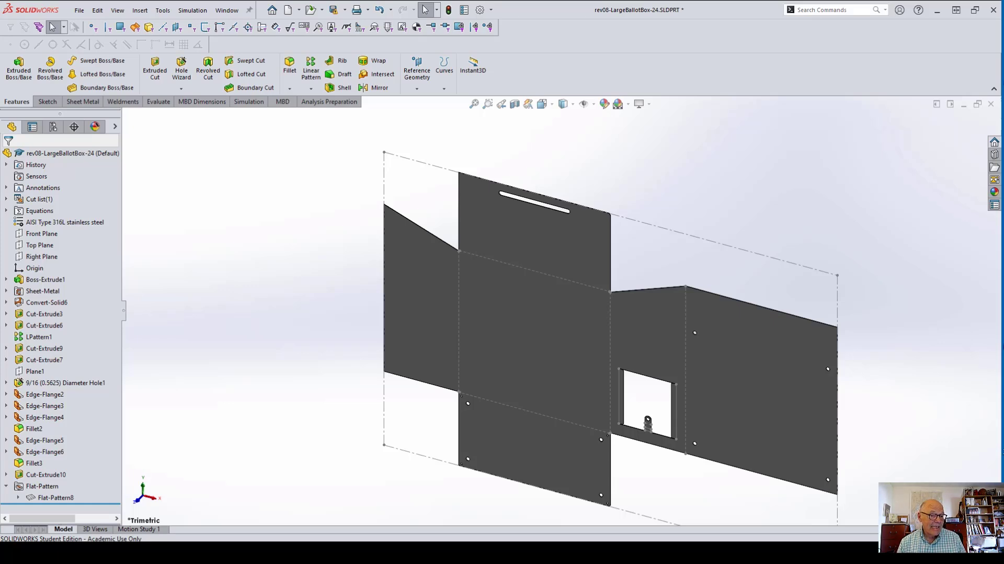
Examine the flat pattern's corner relief, the padlock tab in the door opening and the opening's side flange corners.
scroll(651, 292, "down", 10)
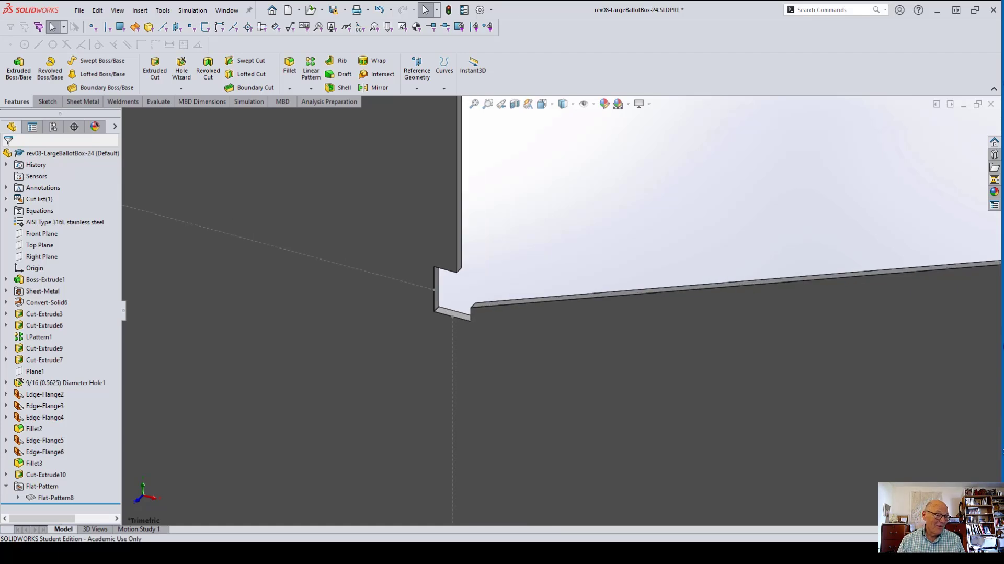
scroll(561, 311, "up", 12)
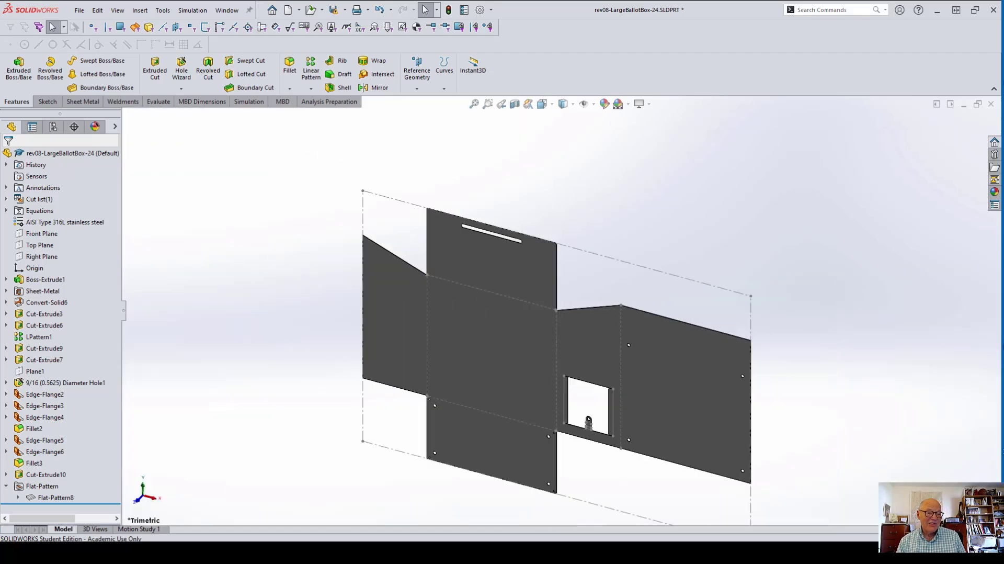
scroll(407, 298, "down", 2)
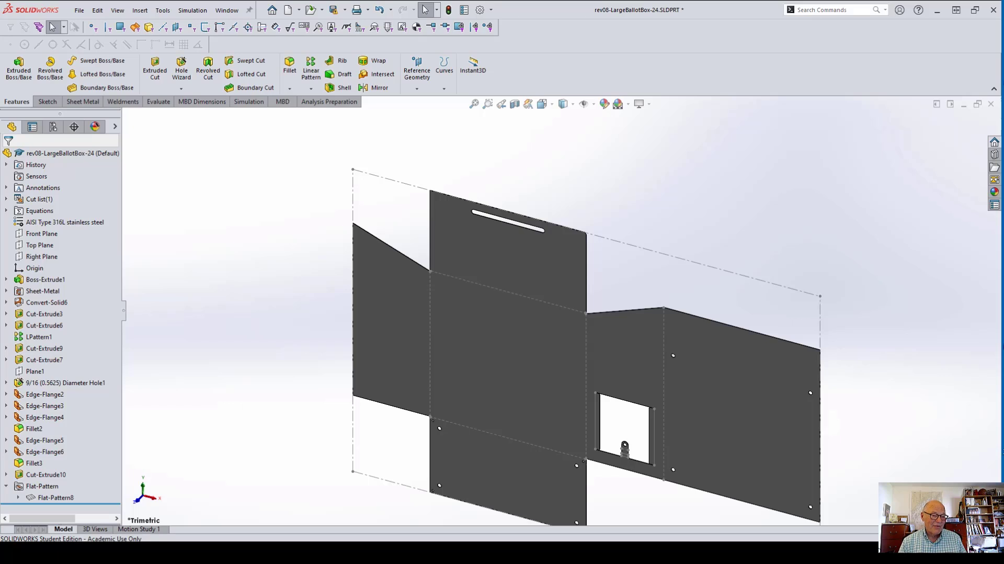
scroll(636, 483, "down", 10)
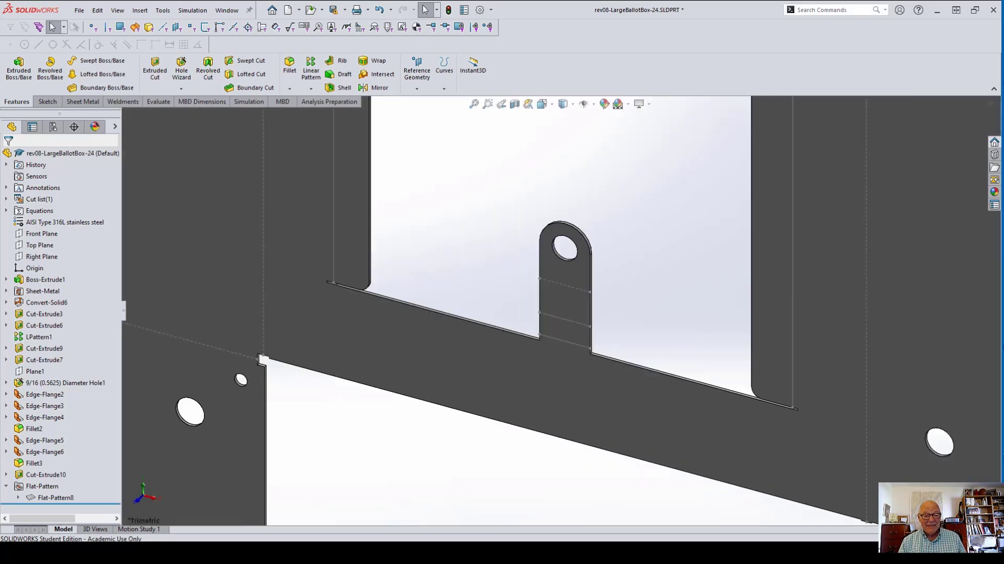
scroll(559, 311, "up", 5)
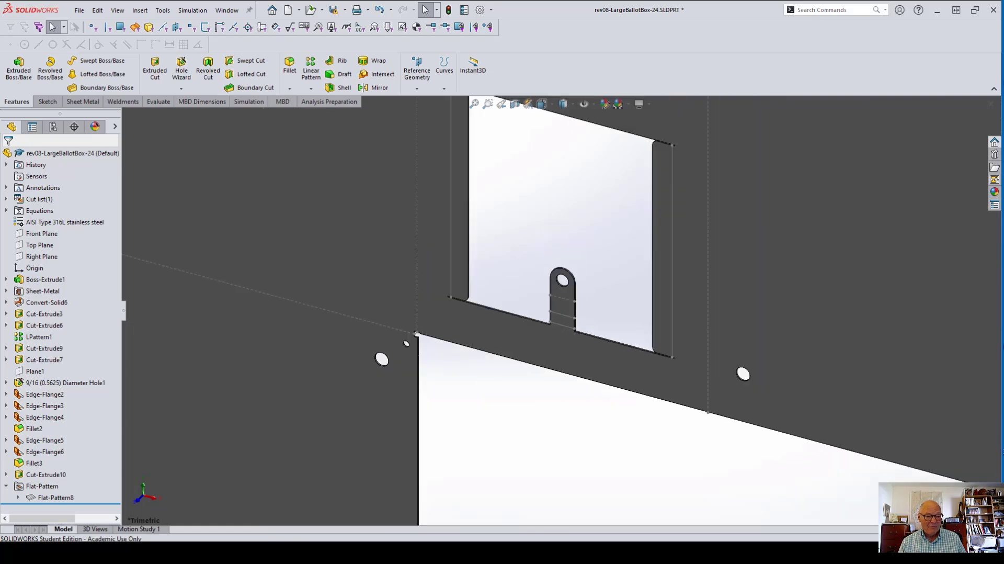
scroll(671, 161, "down", 8)
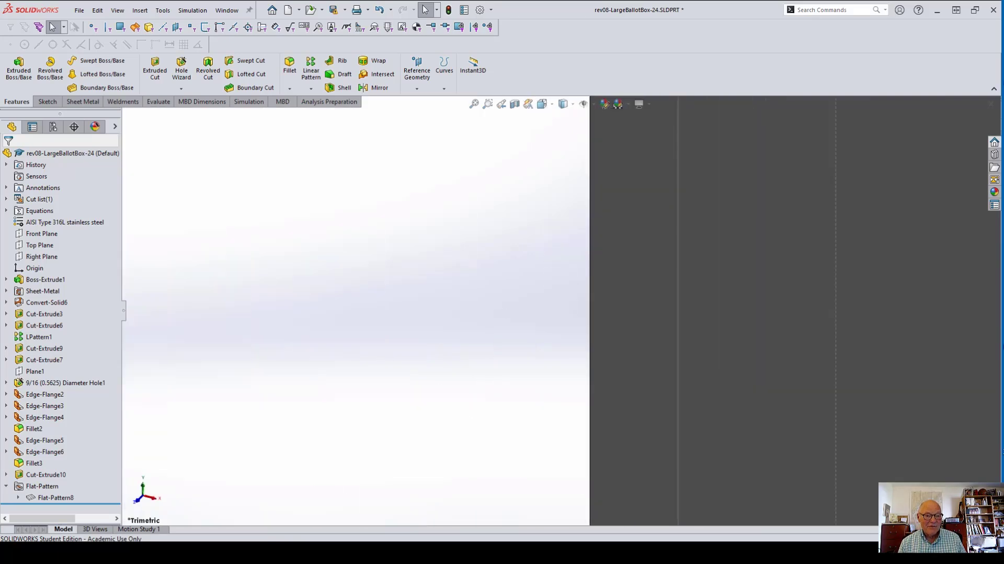
scroll(663, 168, "up", 5)
scroll(654, 173, "down", 4)
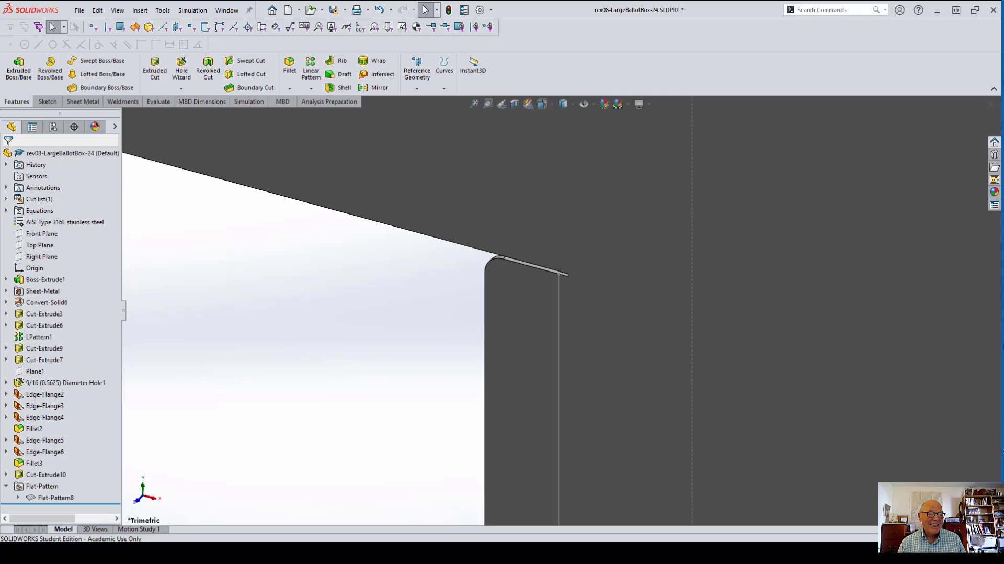
scroll(486, 285, "up", 8)
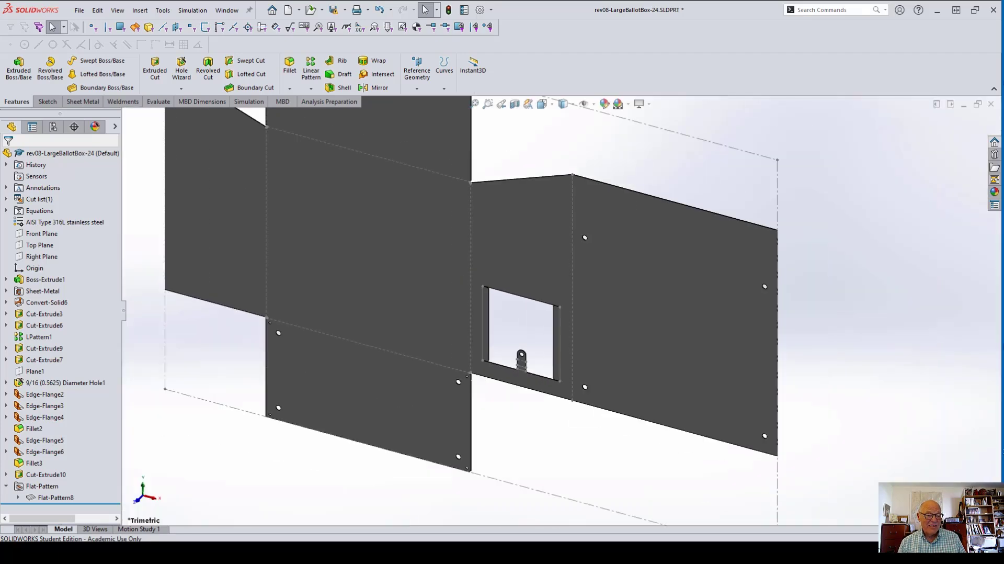
scroll(560, 311, "up", 4)
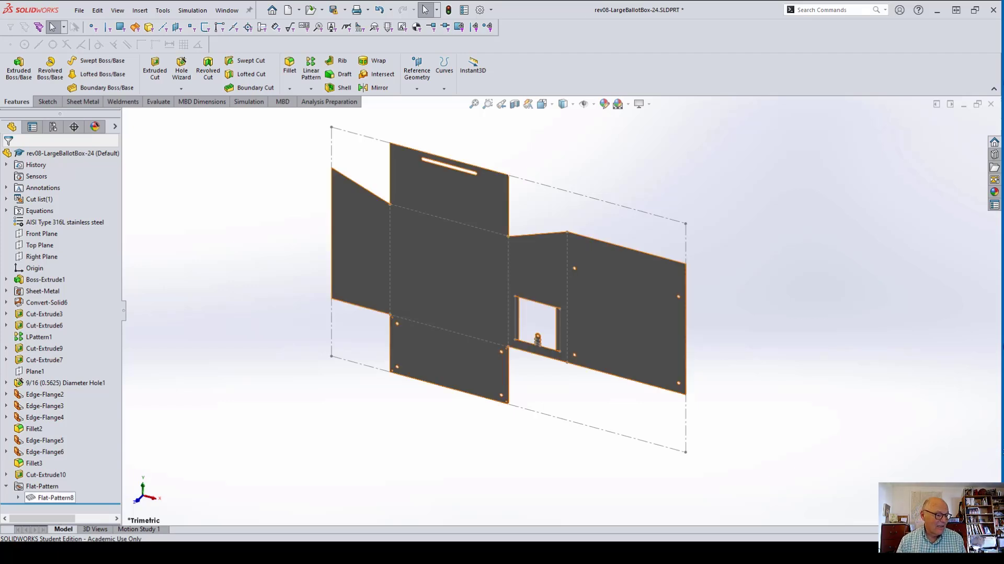
Suppress Flat-Pattern8 to refold the box, and roll the feature history back to just after Boss-Extrude1.
right_click(52, 497)
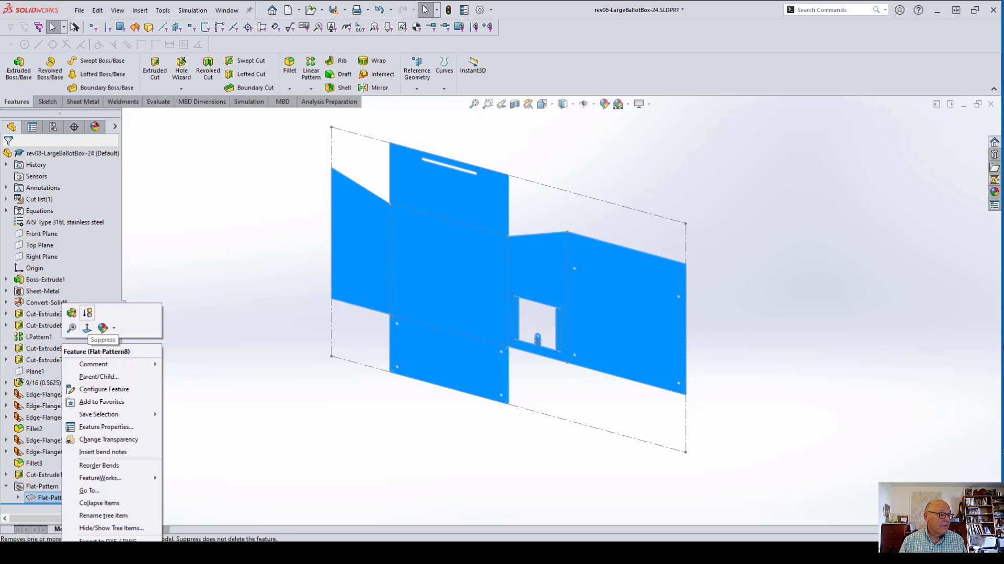
left_click(87, 313)
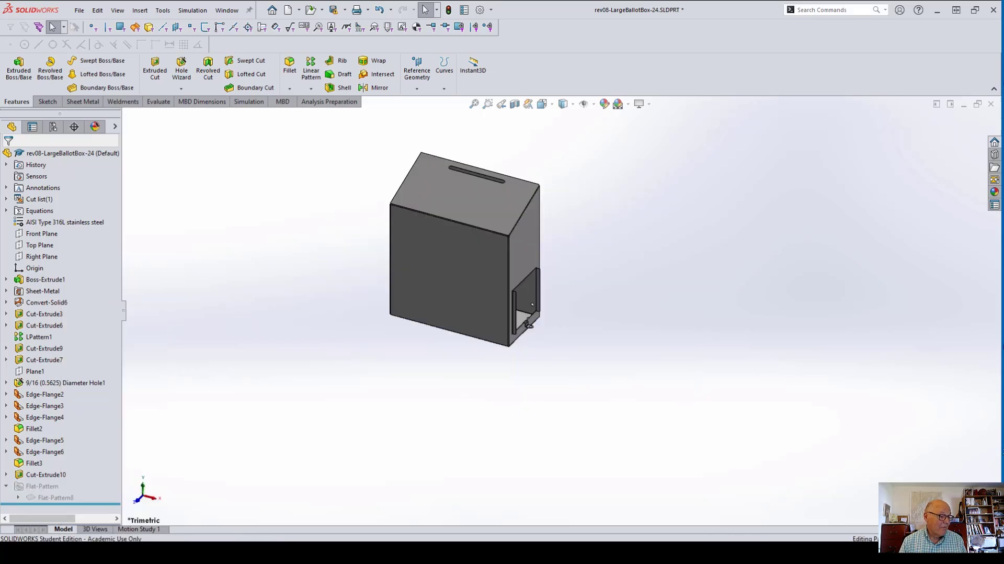
left_click_drag(60, 503, 60, 285)
scroll(477, 106, "down", 2)
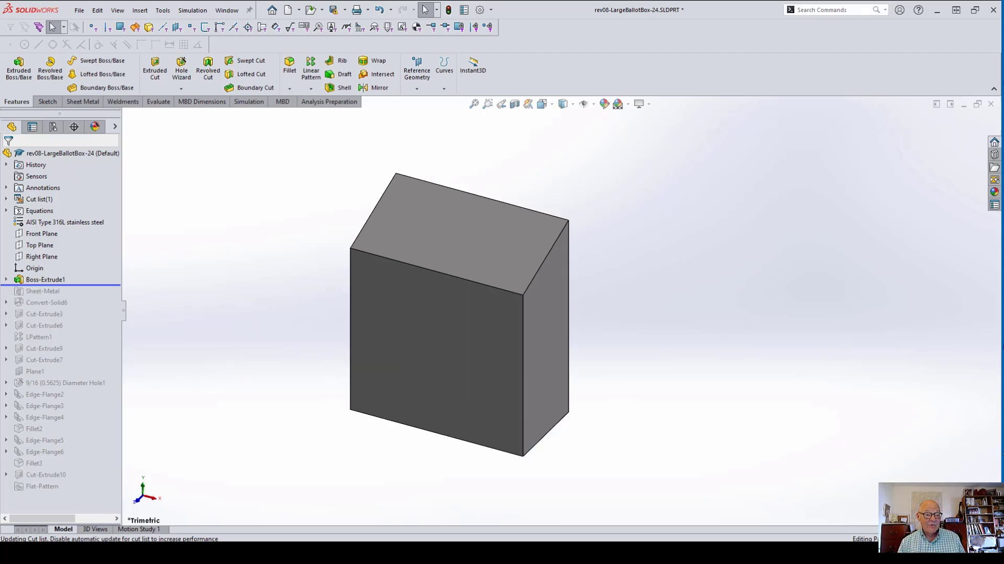
middle_click_drag(471, 293, 467, 337)
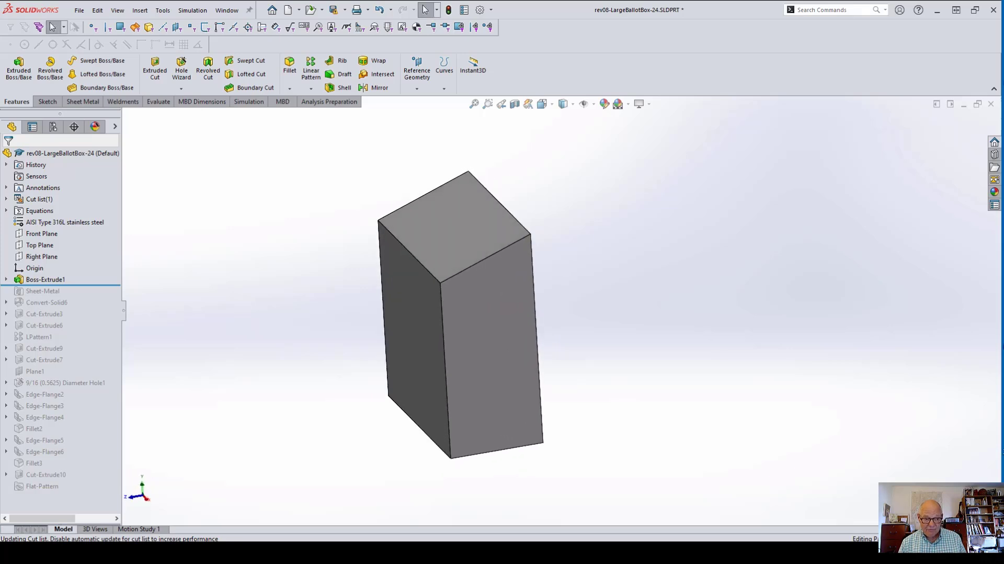
Roll the history forward through Sheet-Metal and Convert-Solid6, and inspect the bends, rip and relief at the box's upper corner.
left_click_drag(78, 285, 79, 297)
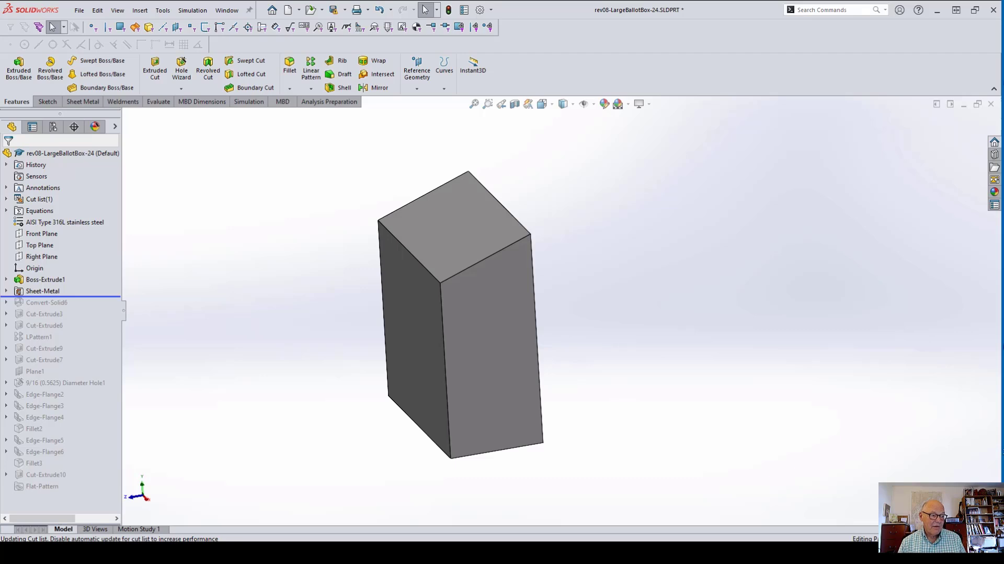
mouse_move(461, 314)
middle_mouse_down()
mouse_move(455, 231)
mouse_move(466, 316)
mouse_move(476, 319)
middle_mouse_up()
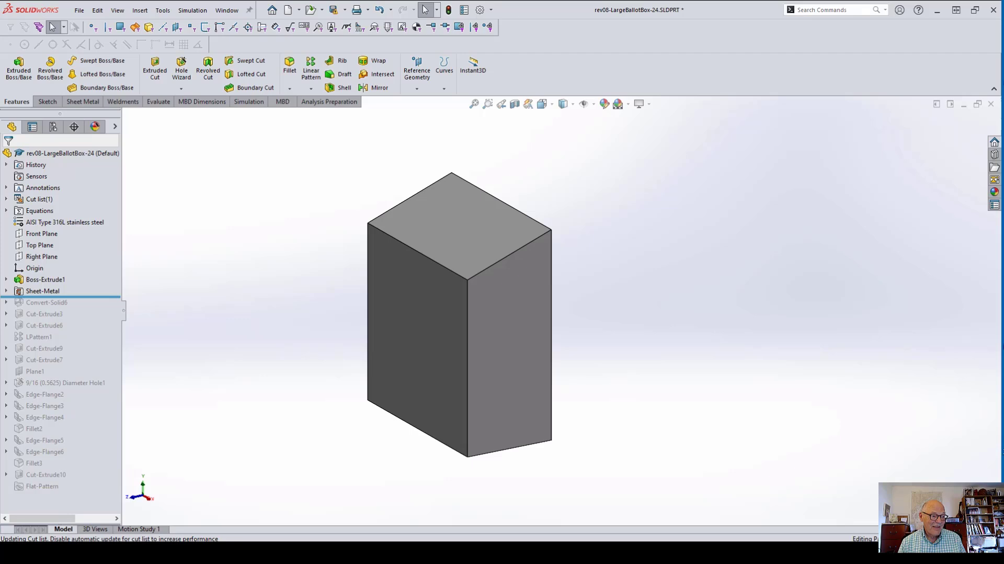
key("Down")
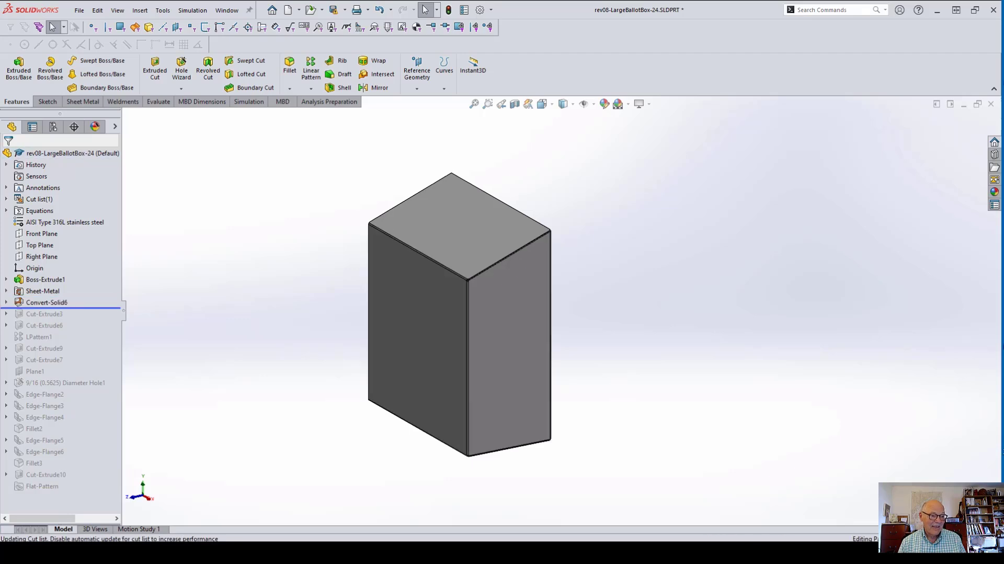
scroll(422, 280, "down", 4)
scroll(471, 272, "down", 5)
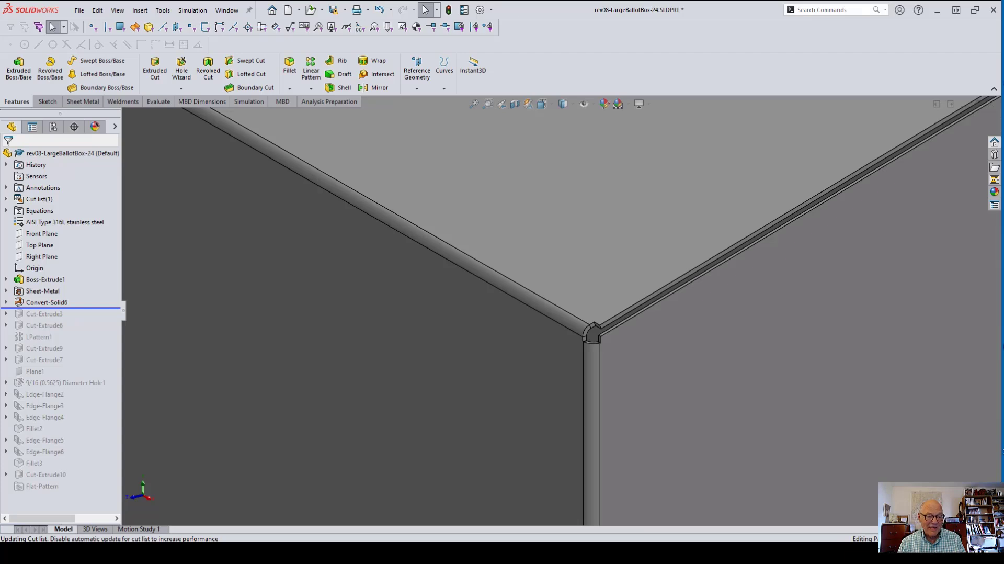
scroll(606, 335, "down", 3)
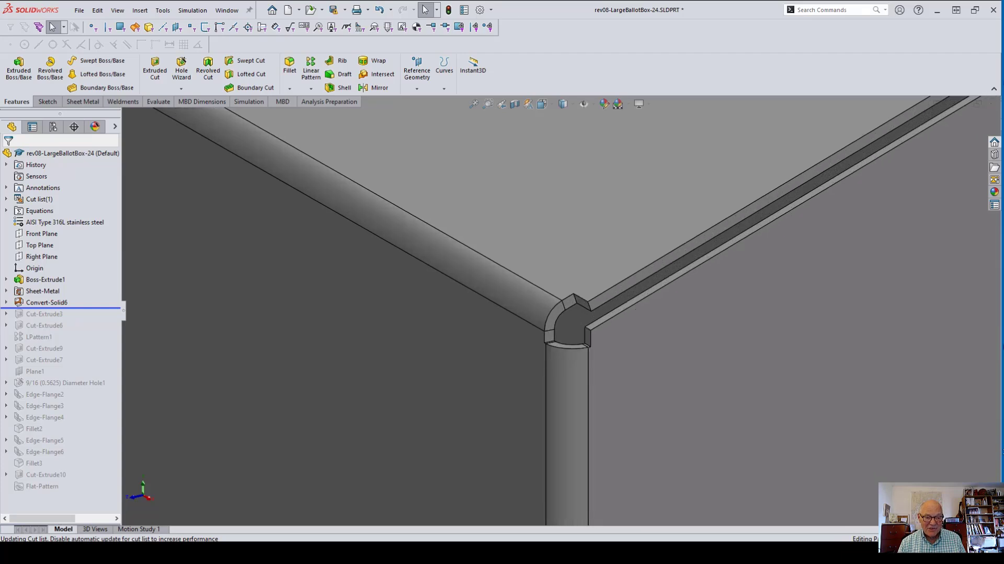
scroll(560, 310, "up", 2)
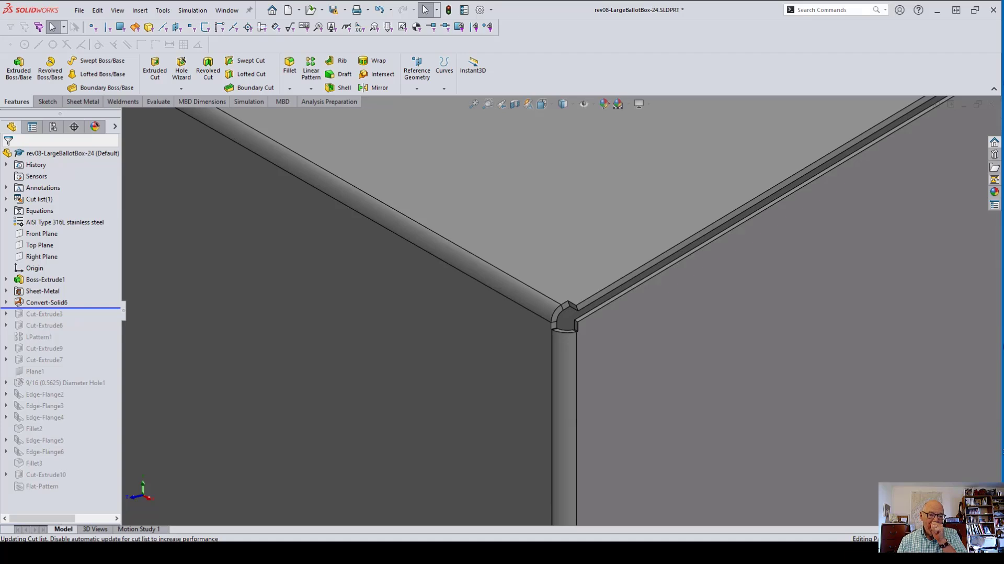
scroll(560, 310, "up", 5)
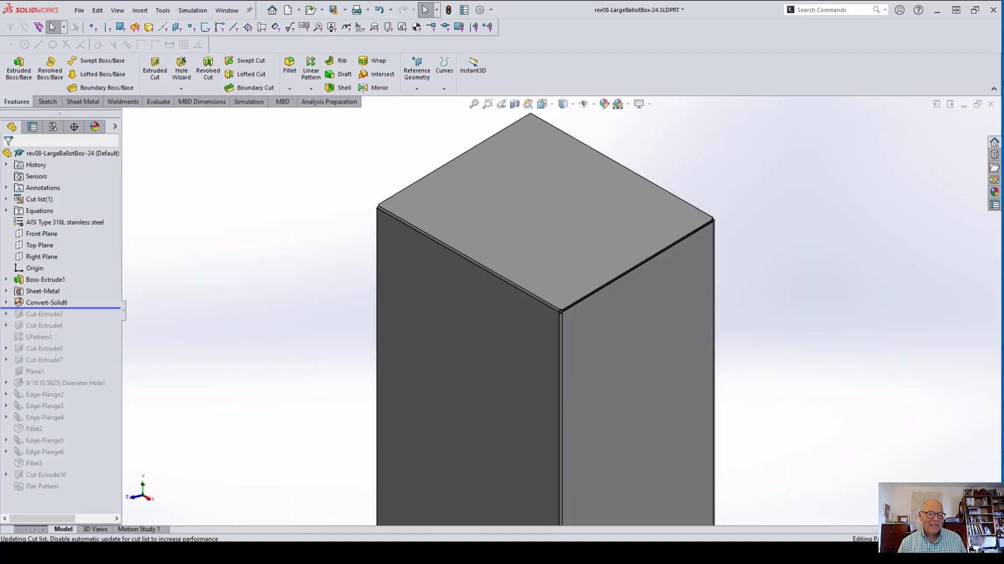
scroll(560, 310, "up", 3)
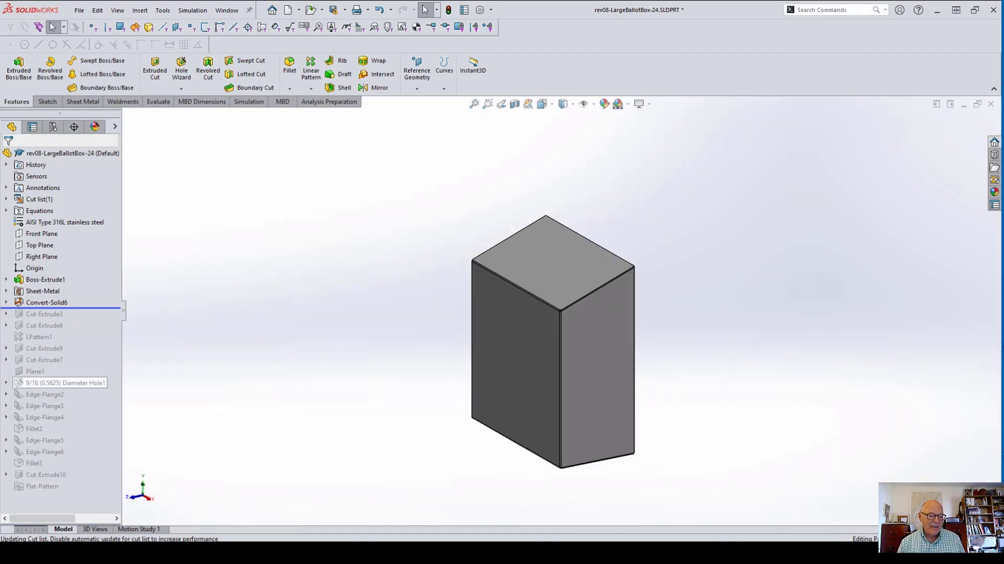
Roll the history forward past Cut-Extrude3 and inspect the ballot slot in the sloped top face.
left_click(73, 308)
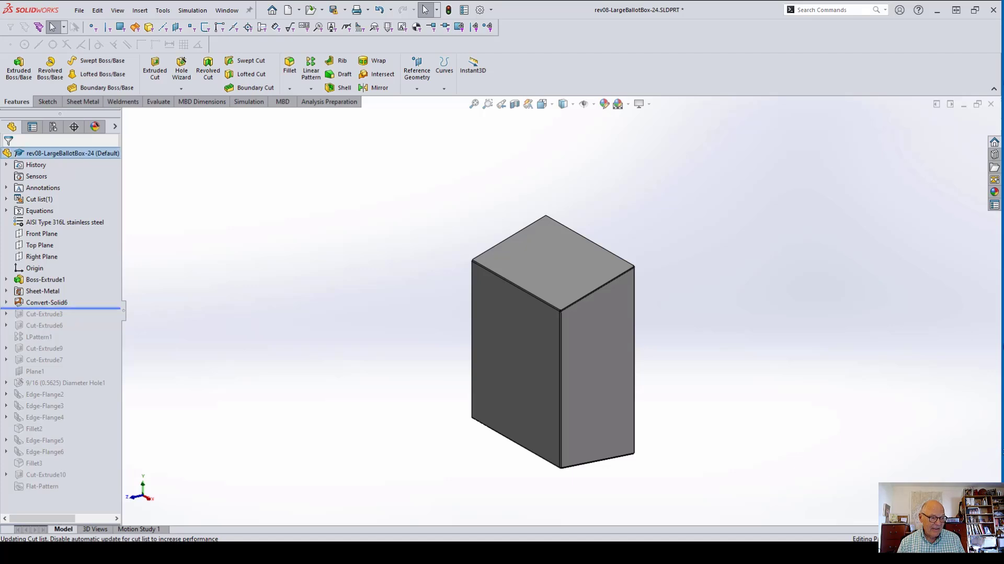
key("Down")
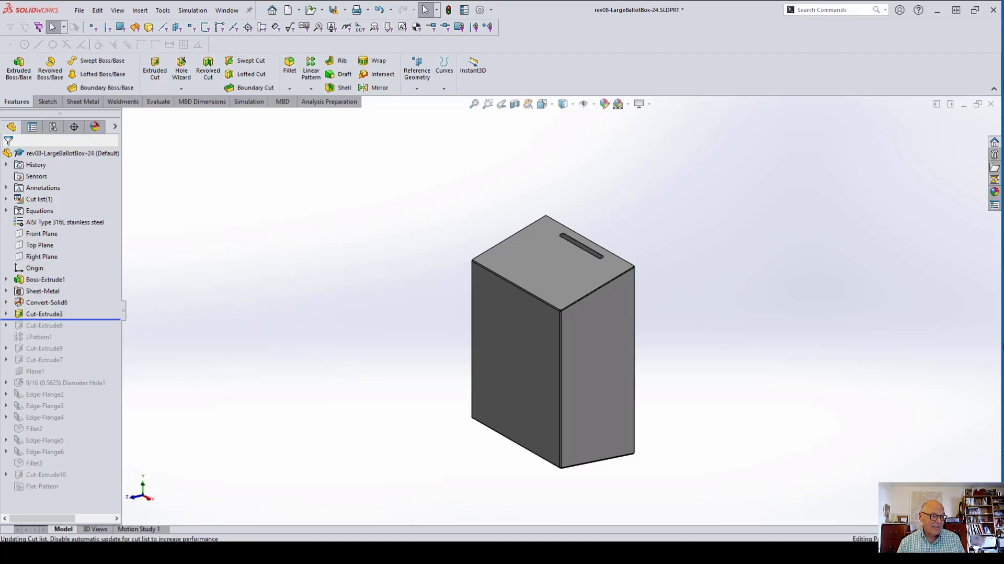
scroll(558, 201, "down", 3)
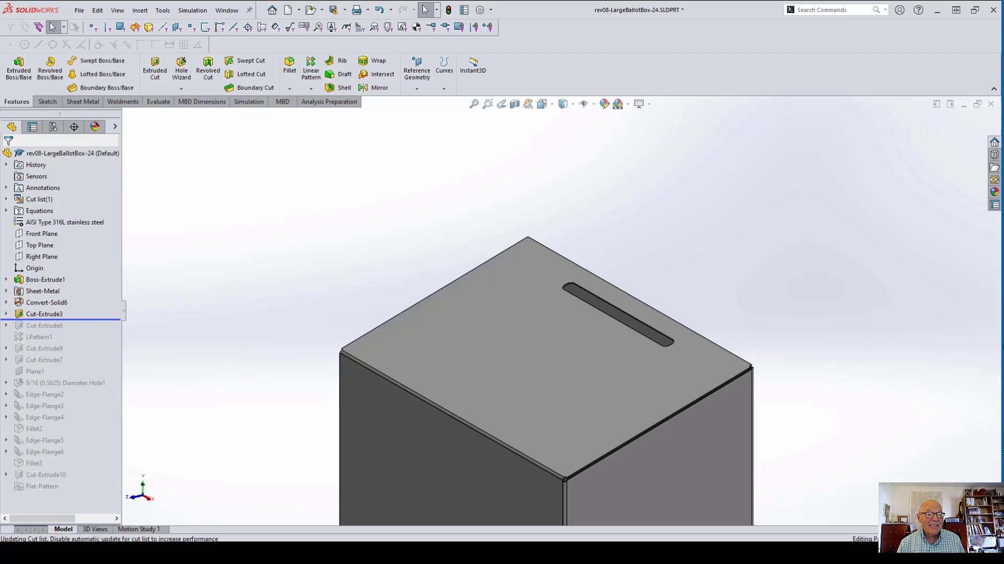
scroll(560, 311, "up", 5)
scroll(552, 424, "down", 3)
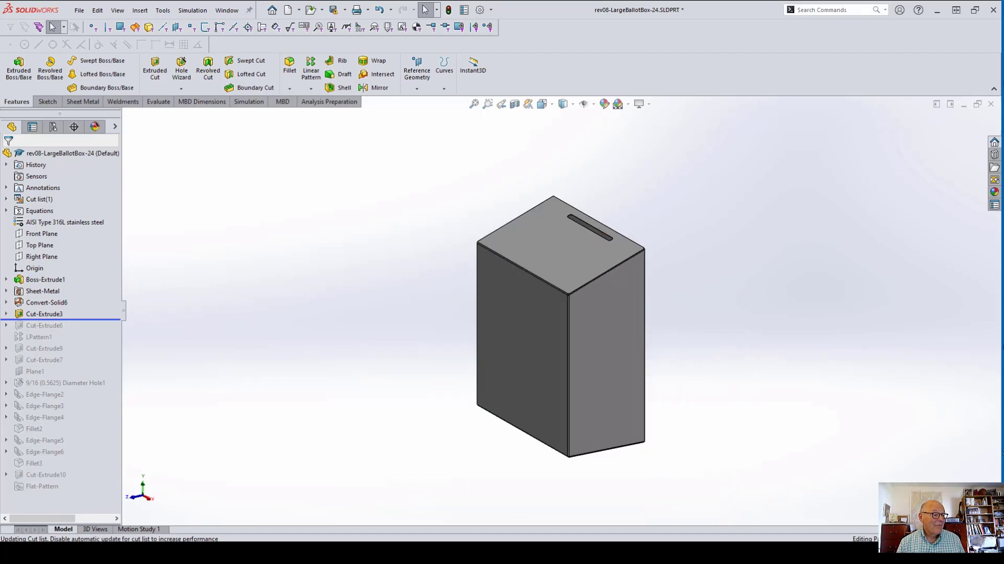
Roll the history forward past Cut-Extrude6 and inspect the hole near the corner of the box's bottom face.
left_click_drag(52, 319, 52, 331)
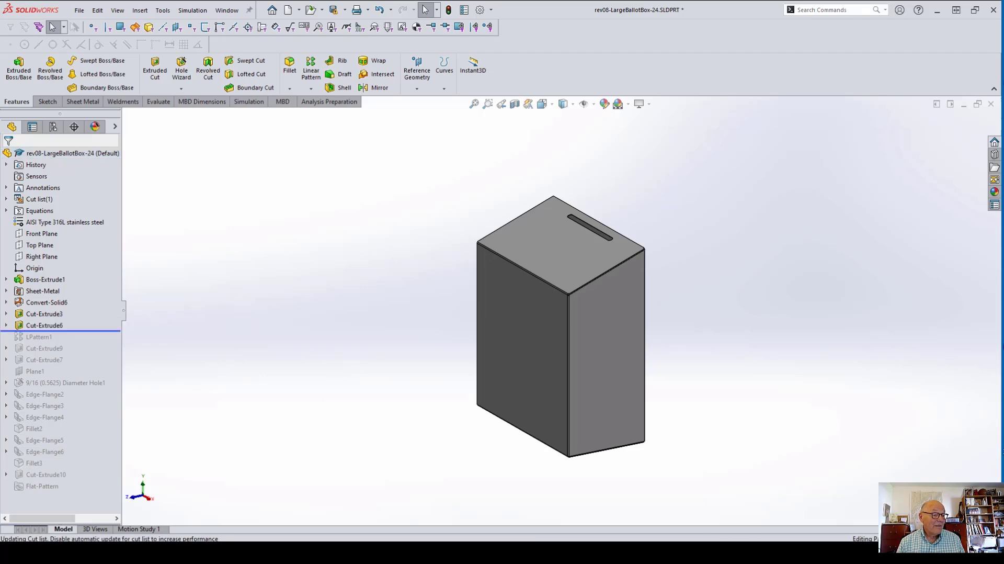
middle_click_drag(627, 355, 499, 244)
scroll(664, 523, "down", 4)
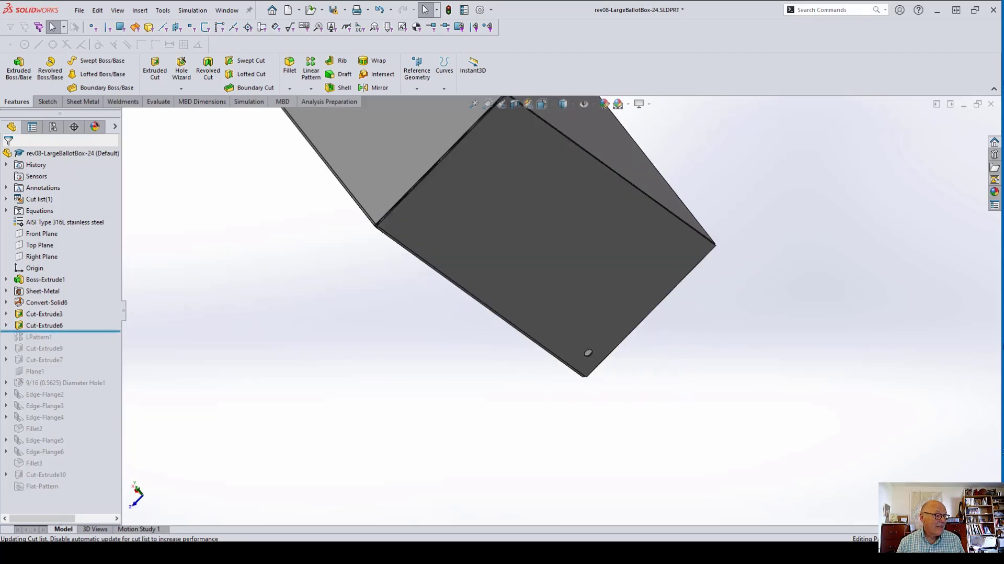
Roll the history forward past LPattern1, Cut-Extrude9 and Cut-Extrude7, and inspect the box's side opening from the trimetric view.
left_click_drag(65, 331, 65, 355)
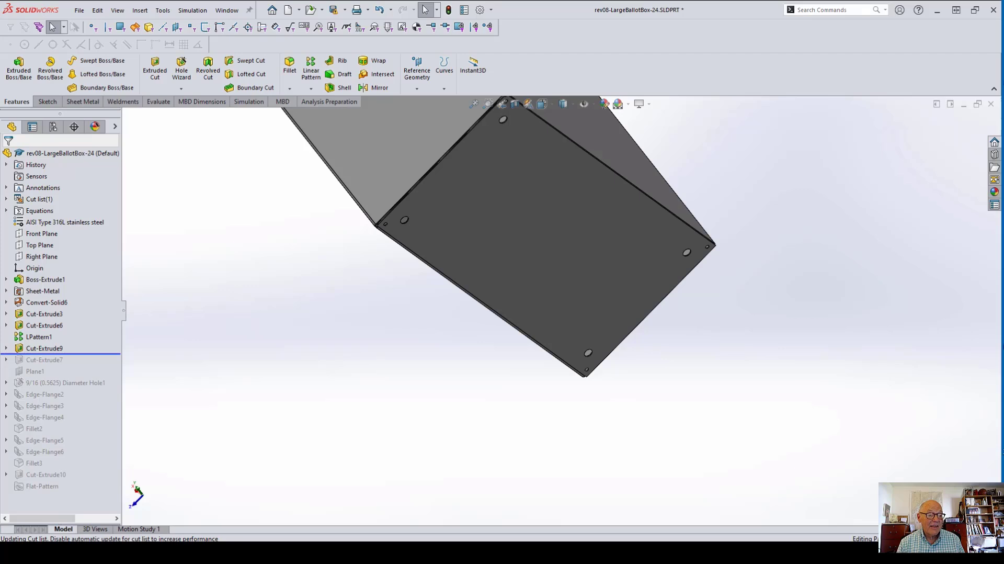
left_click_drag(65, 354, 65, 365)
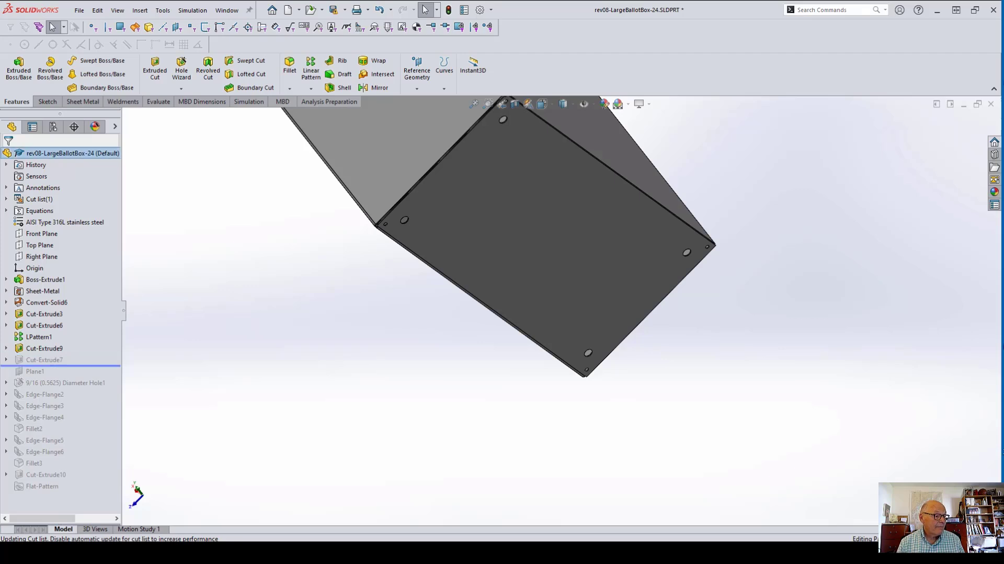
key("ctrl+7")
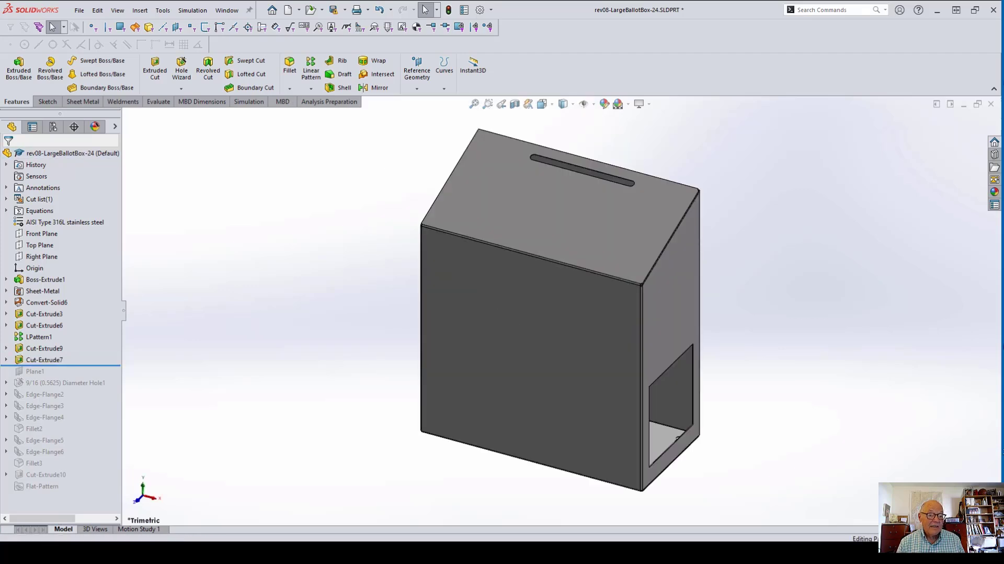
scroll(648, 443, "down", 3)
scroll(827, 460, "down", 2)
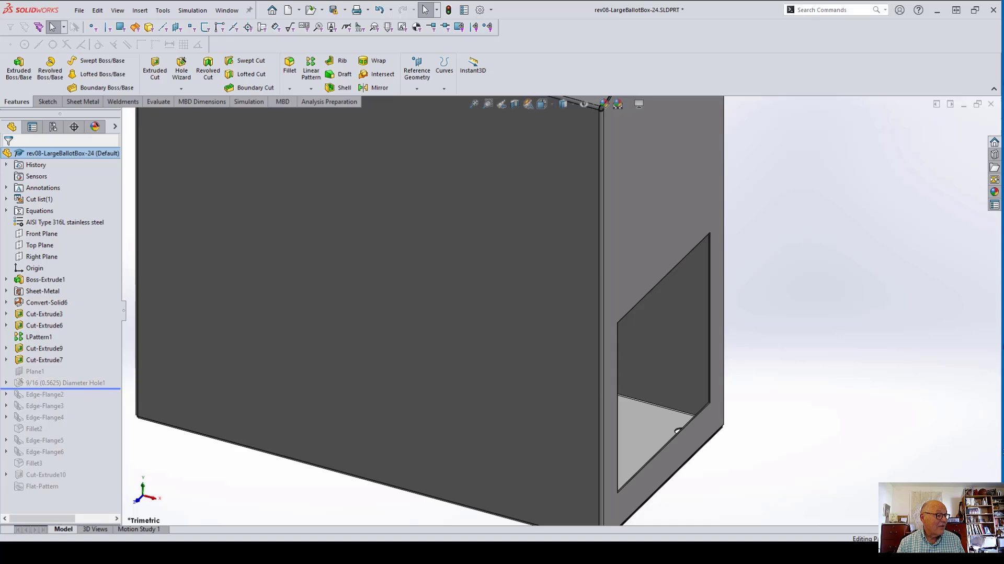
Roll the history forward past Plane1 and the 9/16 (0.5625) Diameter Hole1, and inspect the hole through the side opening.
scroll(633, 330, "up", 3)
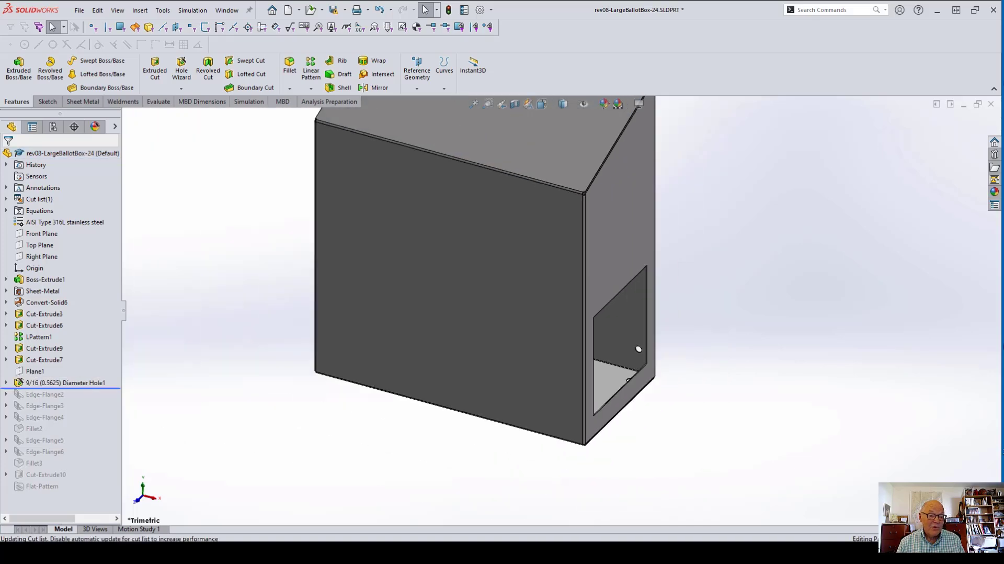
mouse_move(633, 330)
middle_mouse_down()
mouse_move(575, 345)
mouse_move(471, 340)
mouse_move(632, 345)
middle_mouse_up()
key("ctrl+7")
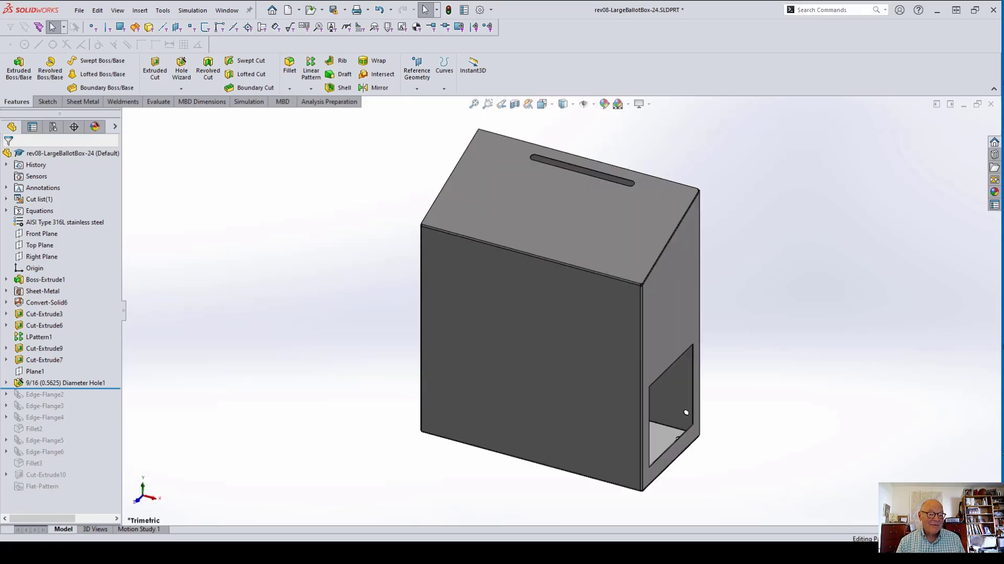
scroll(787, 431, "down", 3)
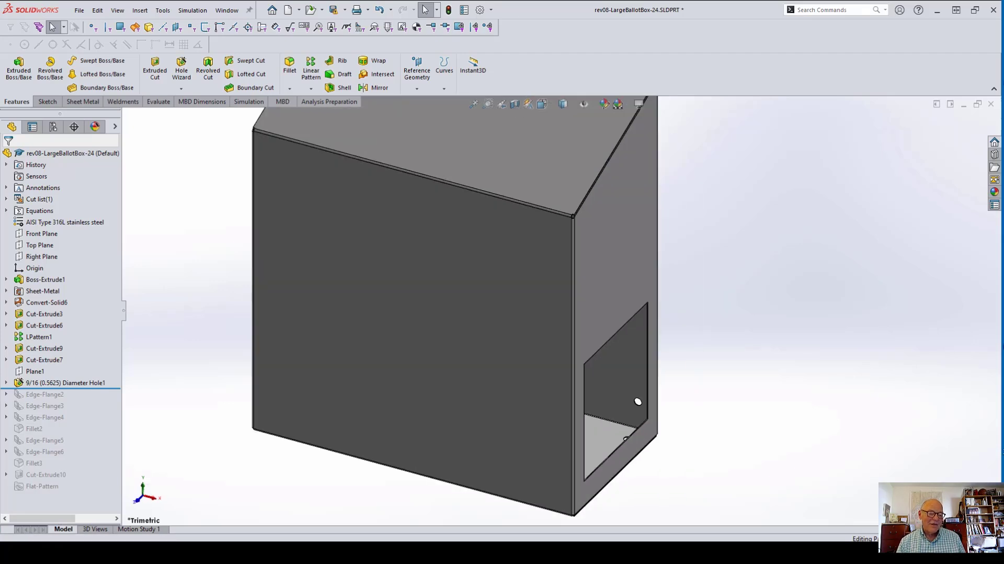
scroll(559, 311, "up", 1)
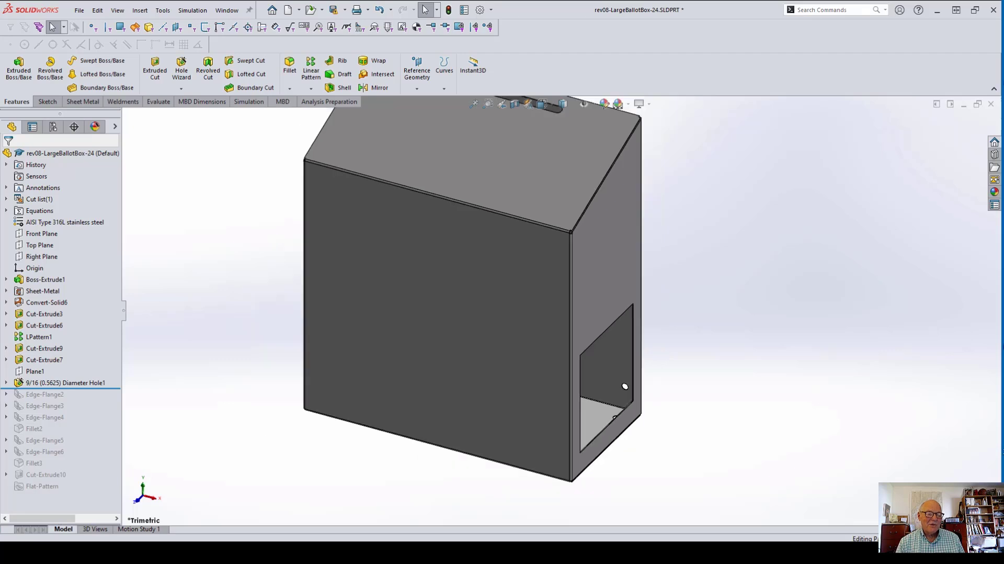
scroll(556, 311, "up", 1)
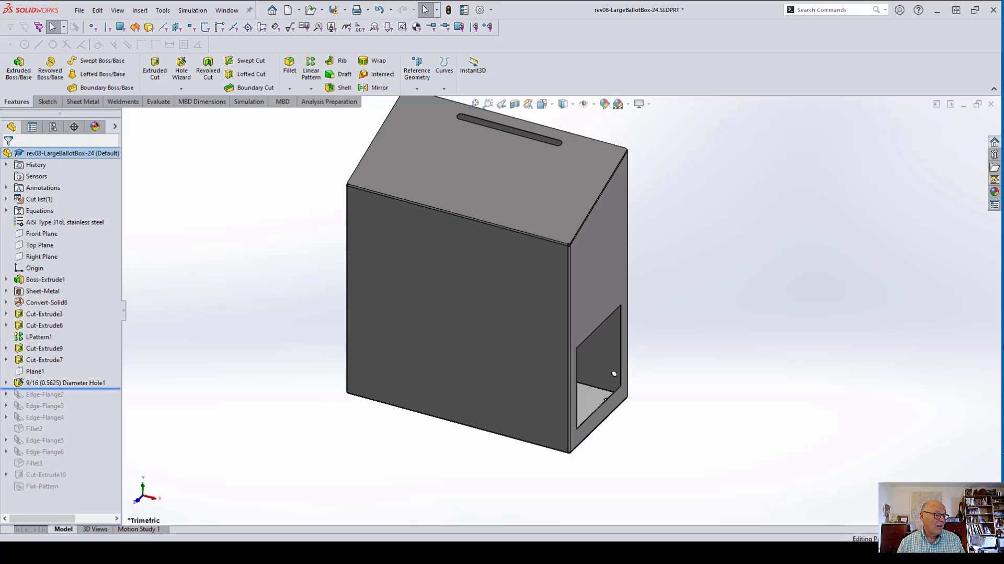
Roll the history forward past Edge-Flange2, Edge-Flange3 and Edge-Flange4, inspecting the flanges around the side opening.
left_click_drag(63, 388, 63, 399)
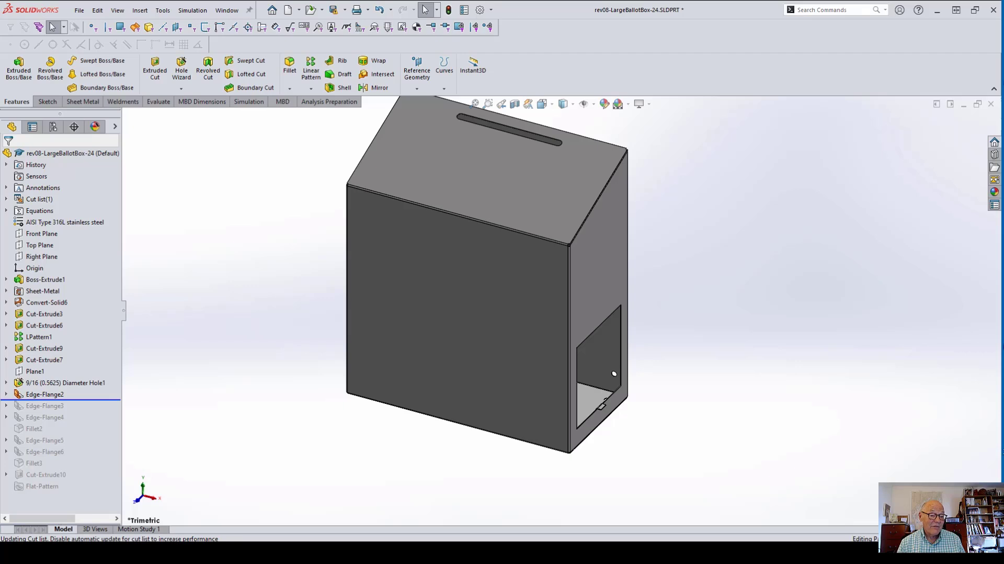
scroll(616, 433, "down", 5)
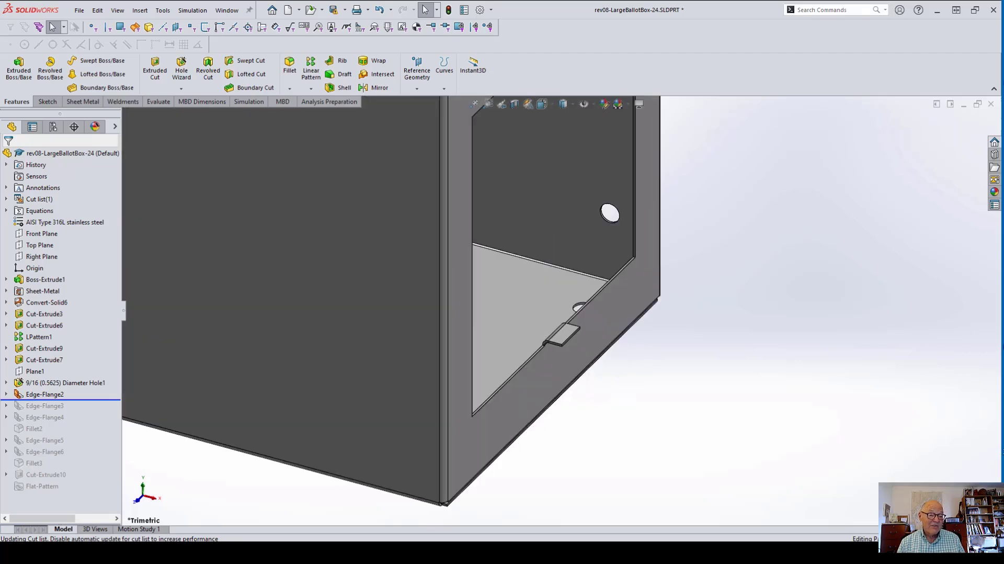
scroll(258, 438, "down", 2)
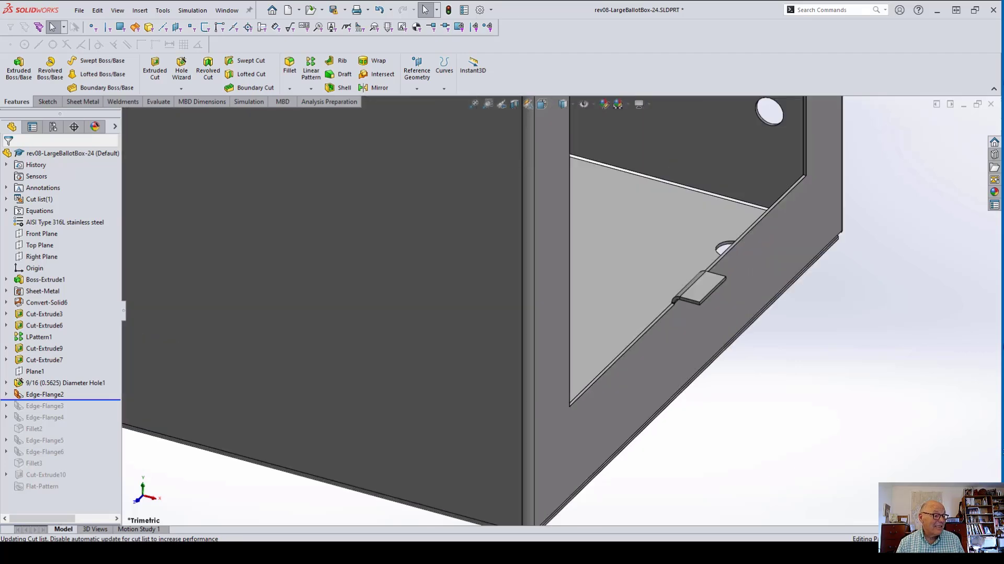
left_click_drag(67, 400, 68, 412)
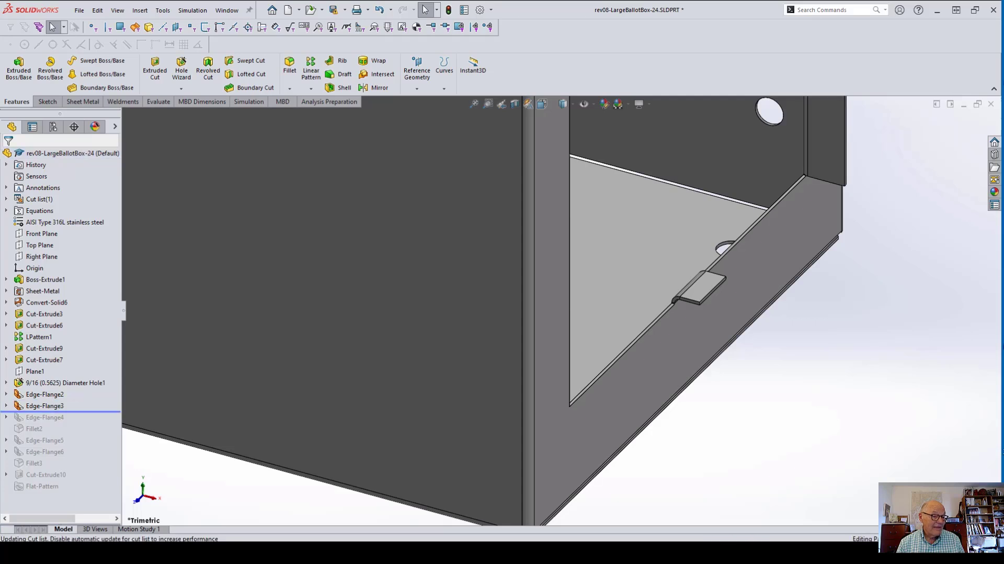
scroll(560, 309, "up", 3)
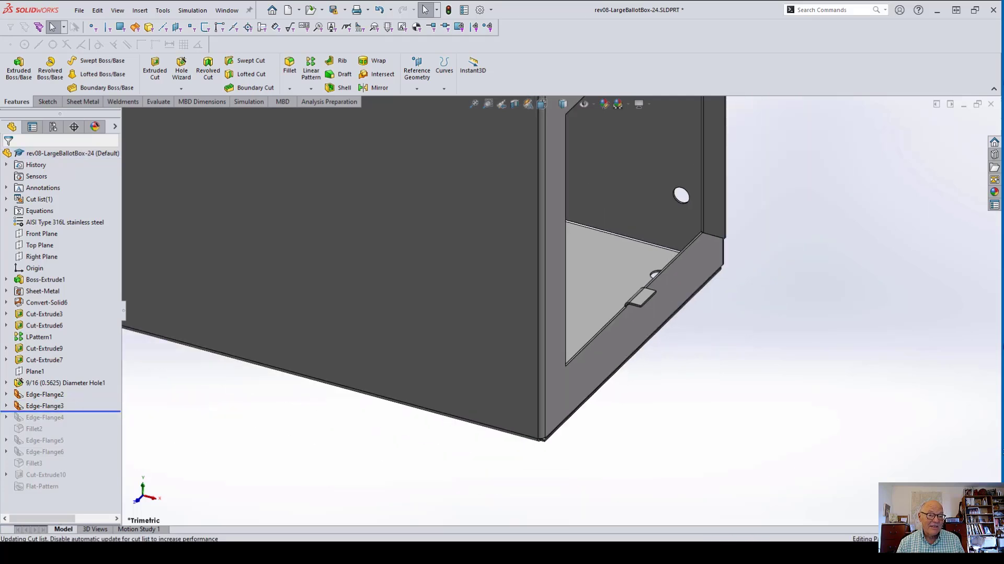
left_click_drag(68, 412, 68, 422)
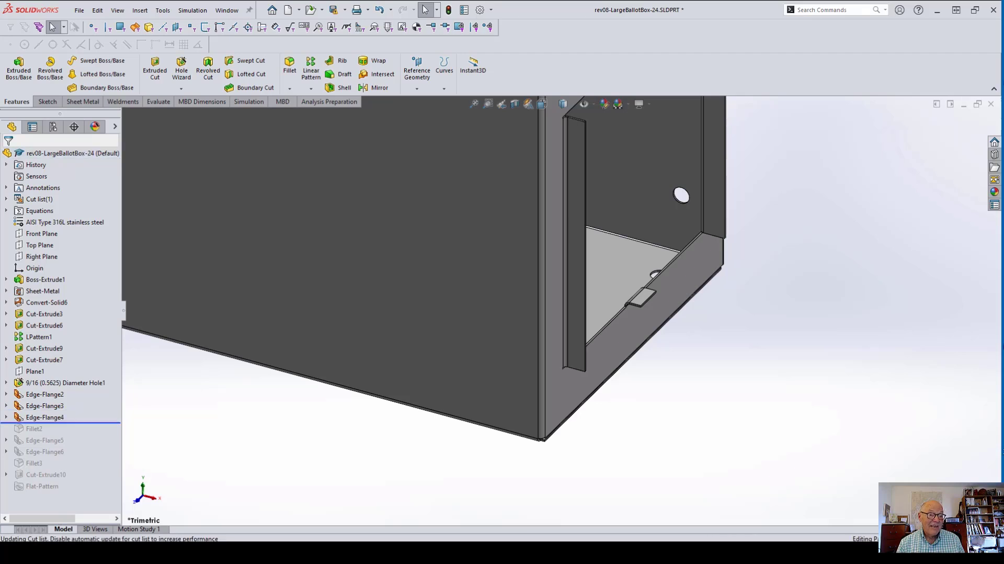
Roll the history forward past Fillet2 and inspect the rounded corners of the opening's two vertical flanges.
left_click_drag(67, 423, 67, 434)
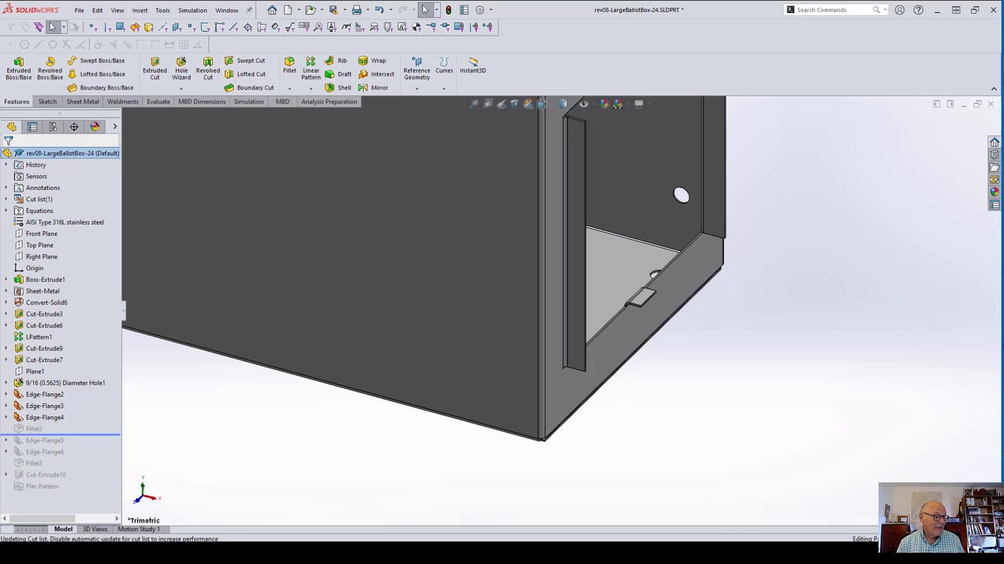
scroll(562, 311, "up", 3)
scroll(610, 157, "down", 5)
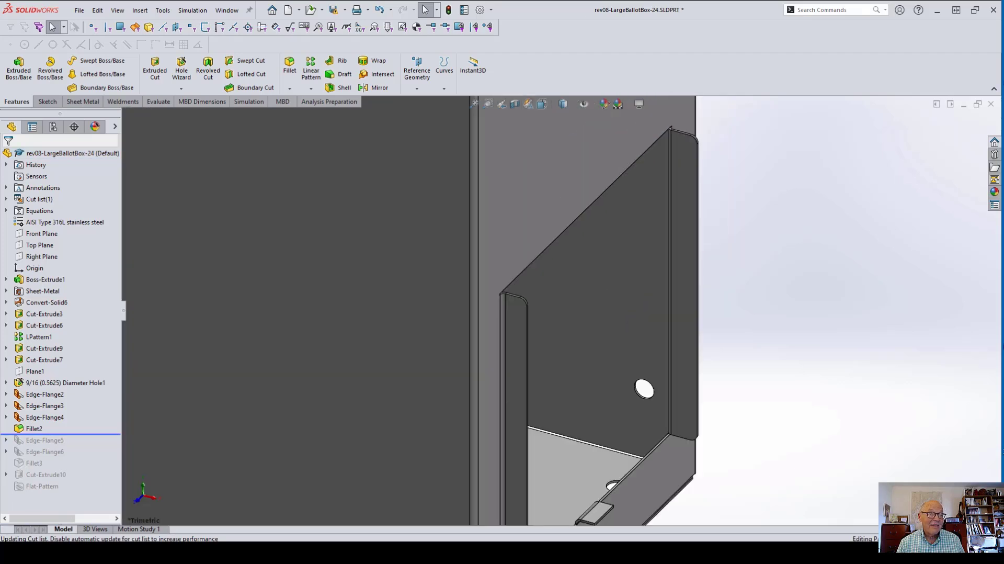
scroll(558, 310, "up", 5)
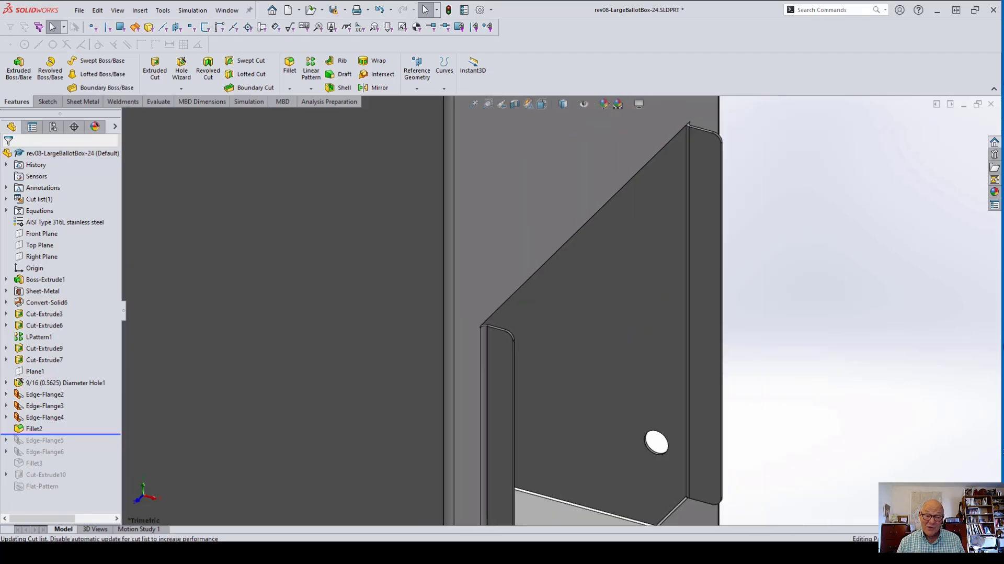
scroll(564, 412, "up", 2)
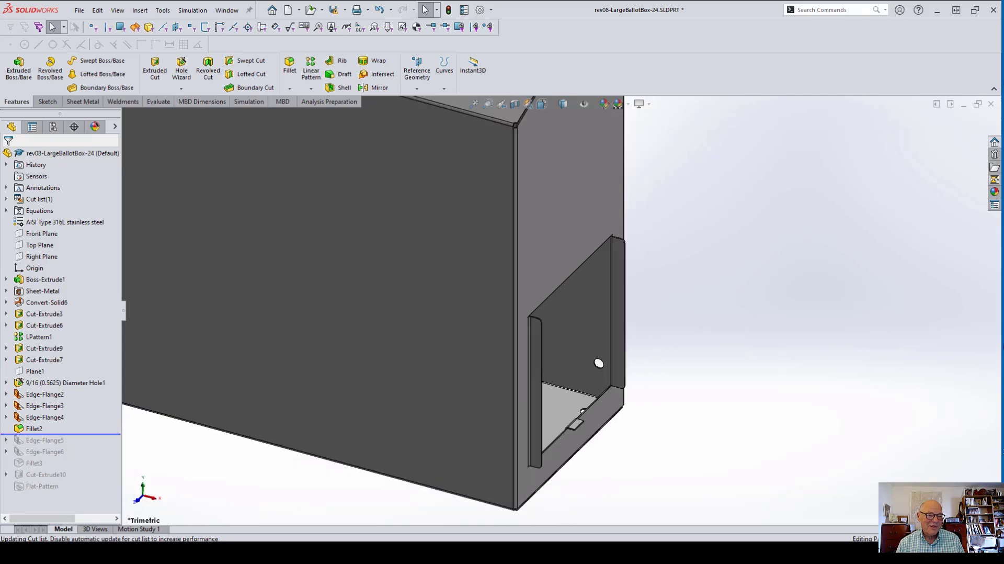
scroll(564, 413, "down", 3)
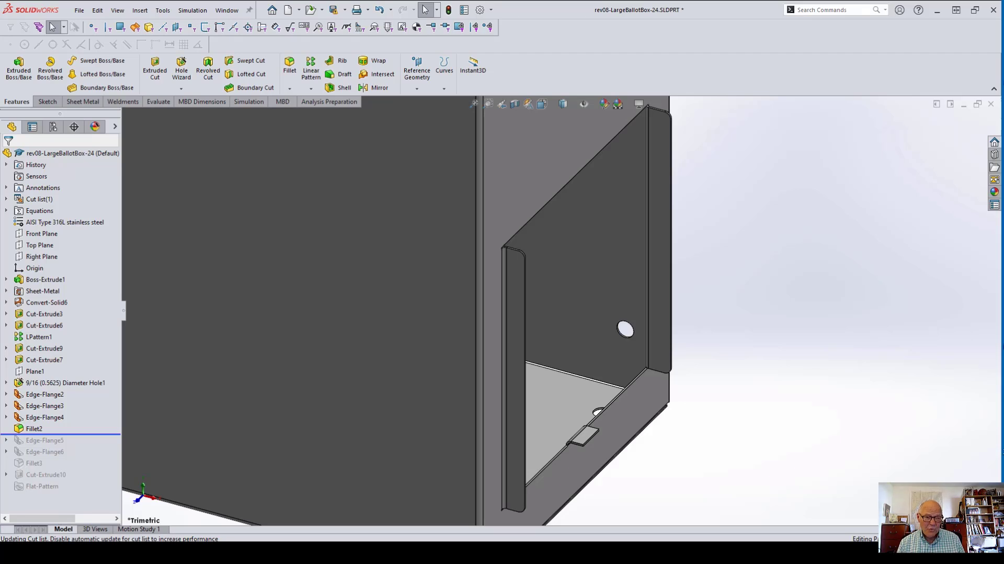
Roll the history forward past Edge-Flange5, Edge-Flange6, Fillet3 and Cut-Extrude10, and fit the whole box in the trimetric view.
key("Down")
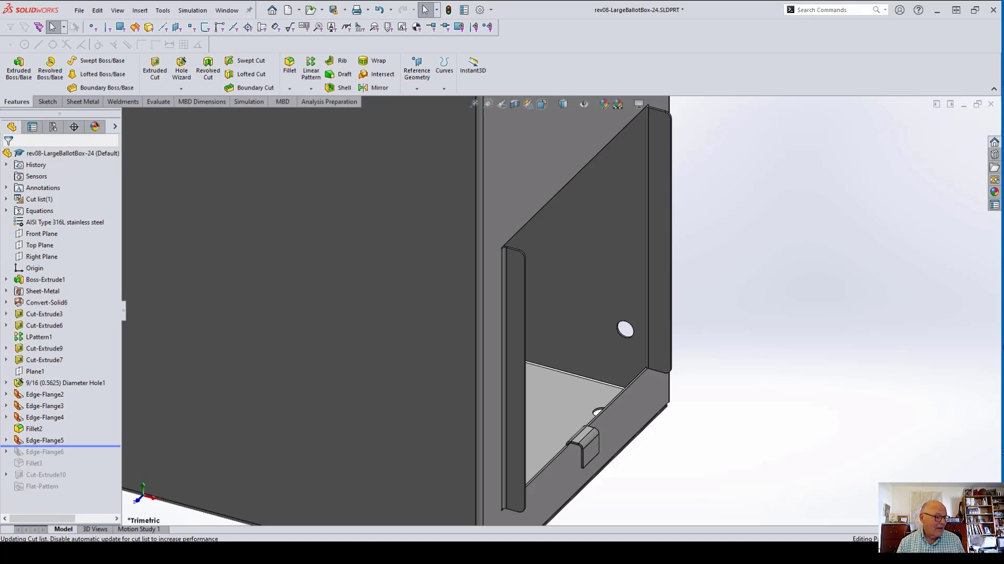
key("Down")
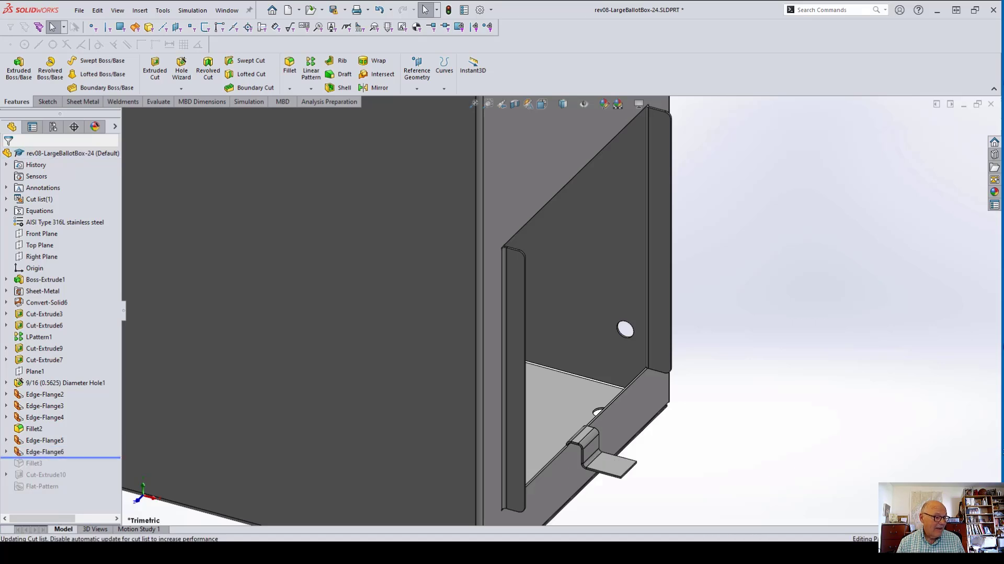
key("Down")
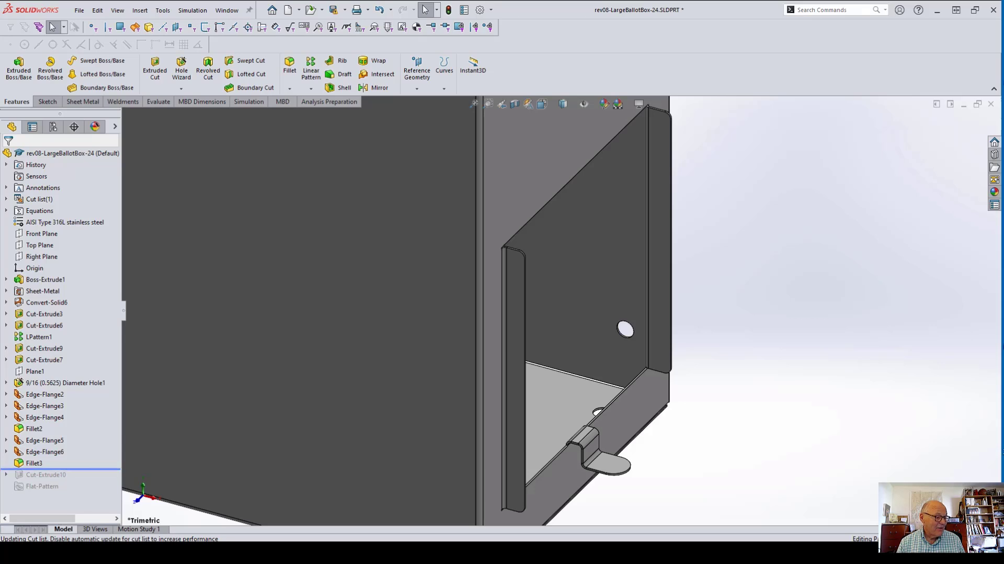
key("Down")
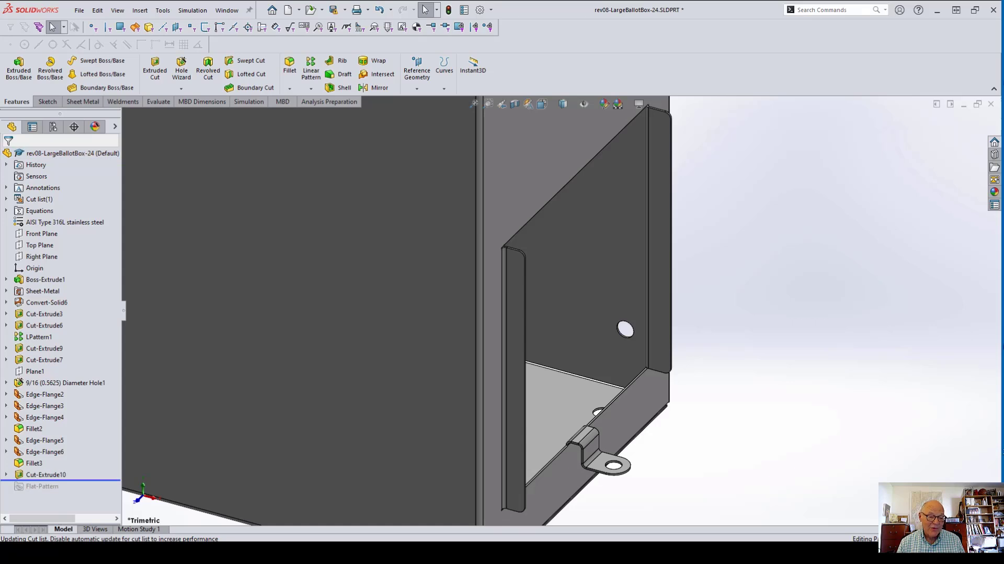
key("Down")
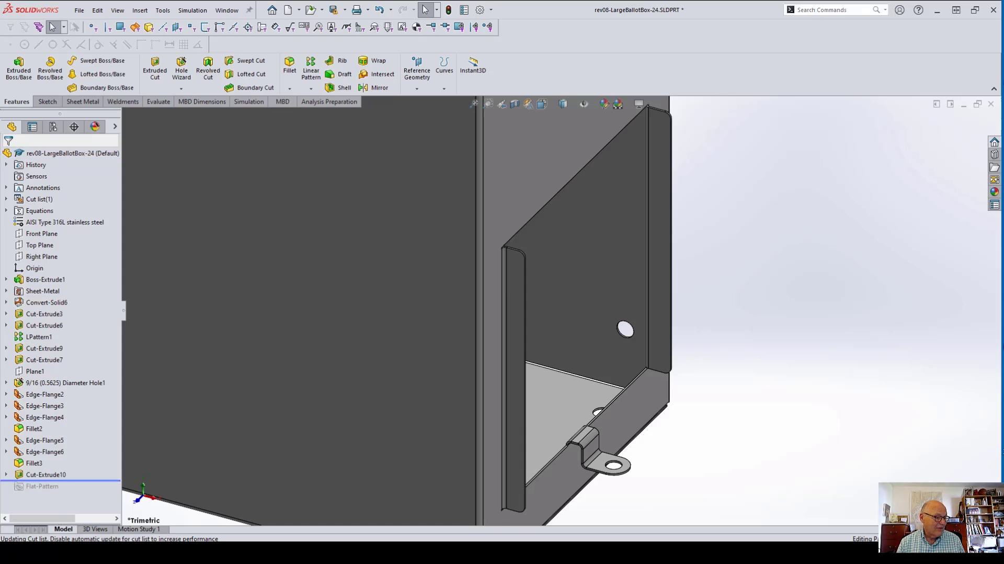
key("Up")
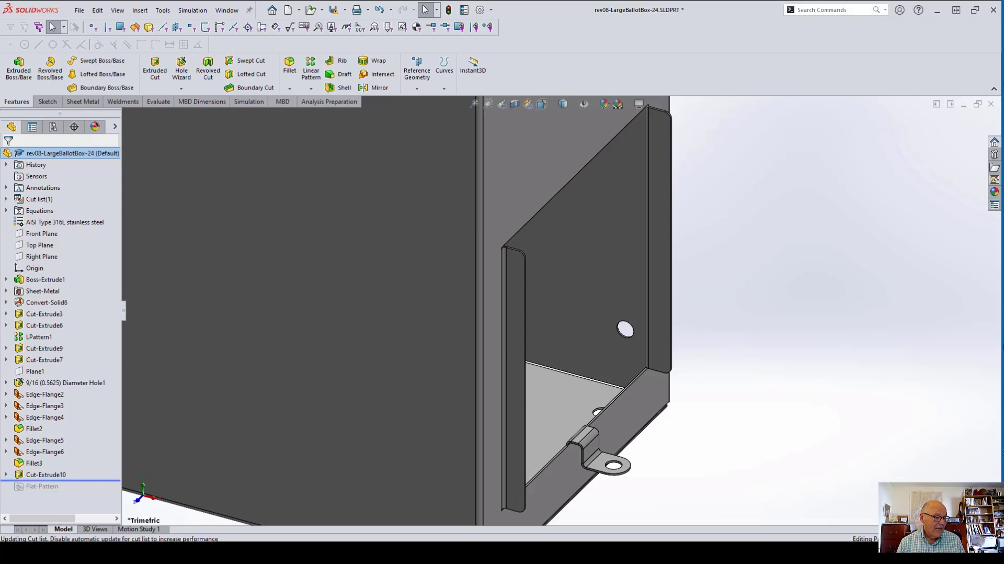
key("f")
key("ctrl+5")
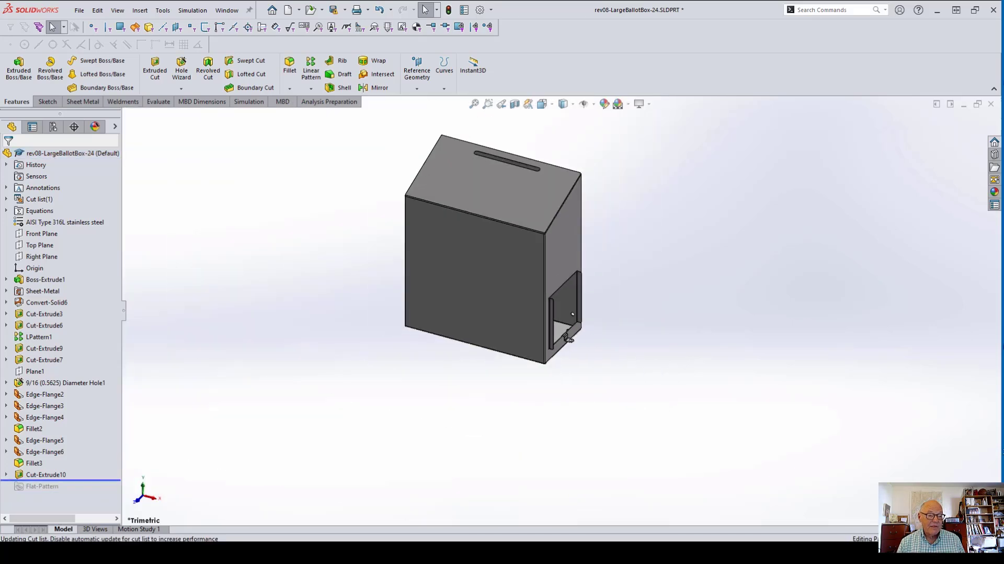
key("space")
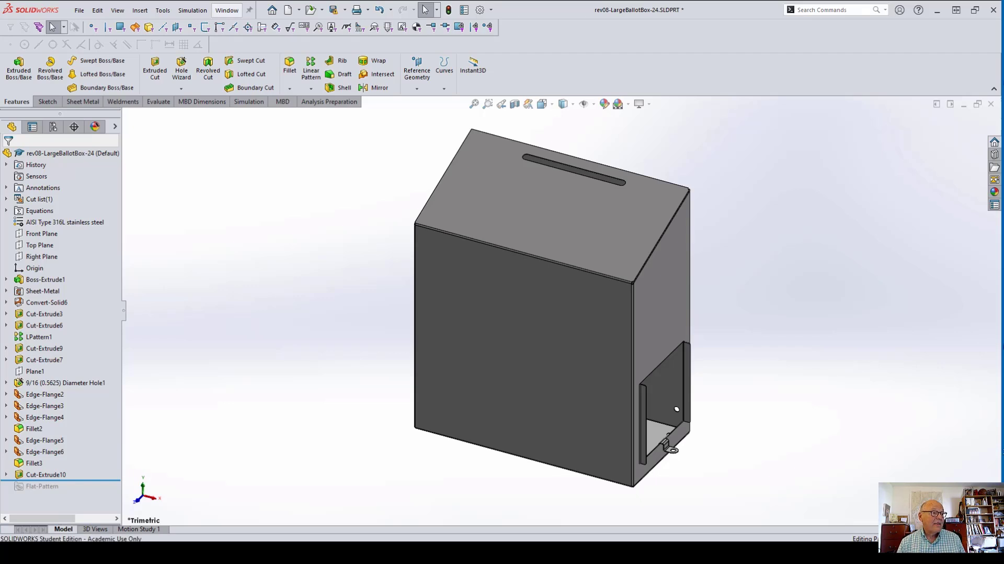
Switch to the rev08-LargeDropBoxHalfSheet assembly and activate its Default configuration.
left_click(226, 10)
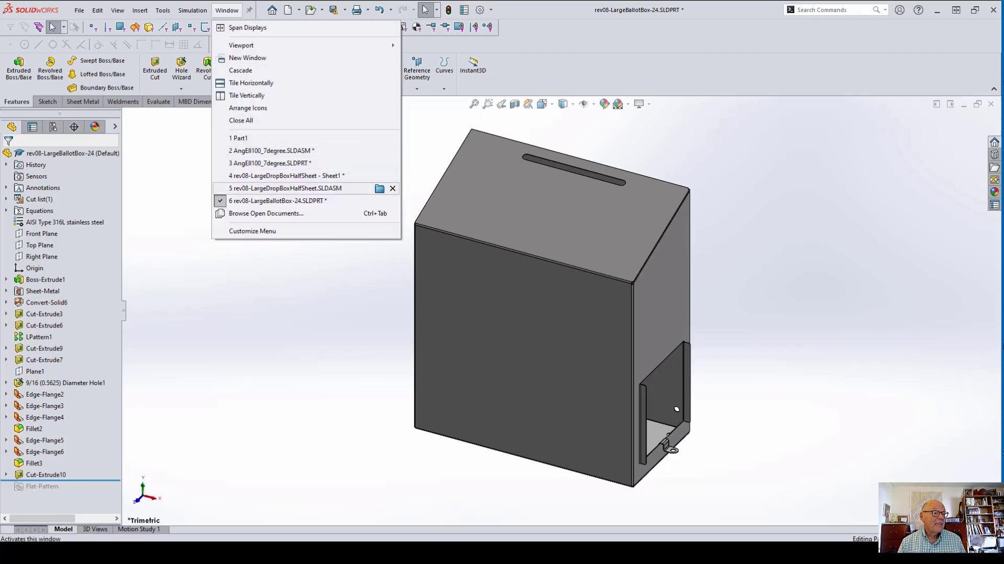
left_click(285, 188)
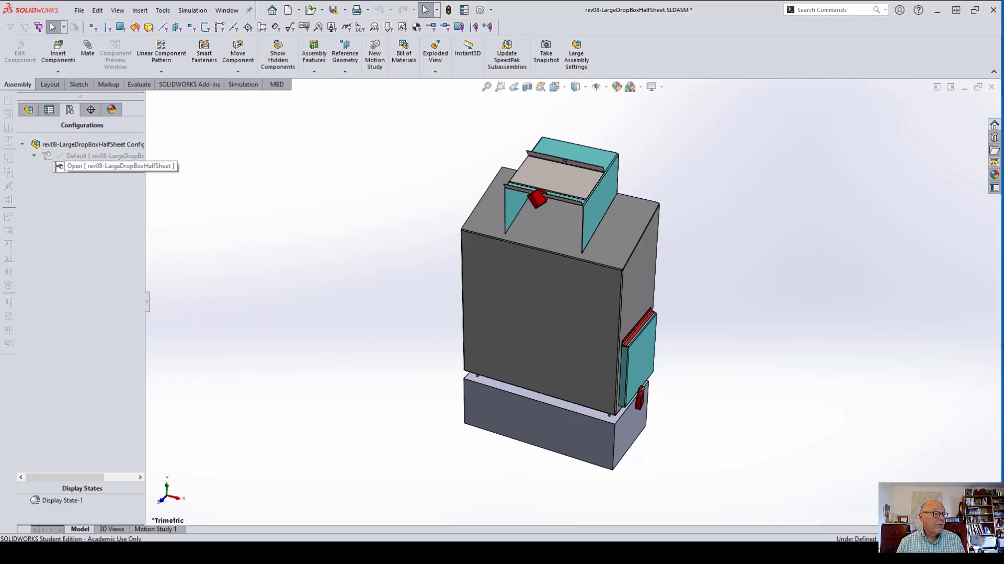
double_click(78, 155)
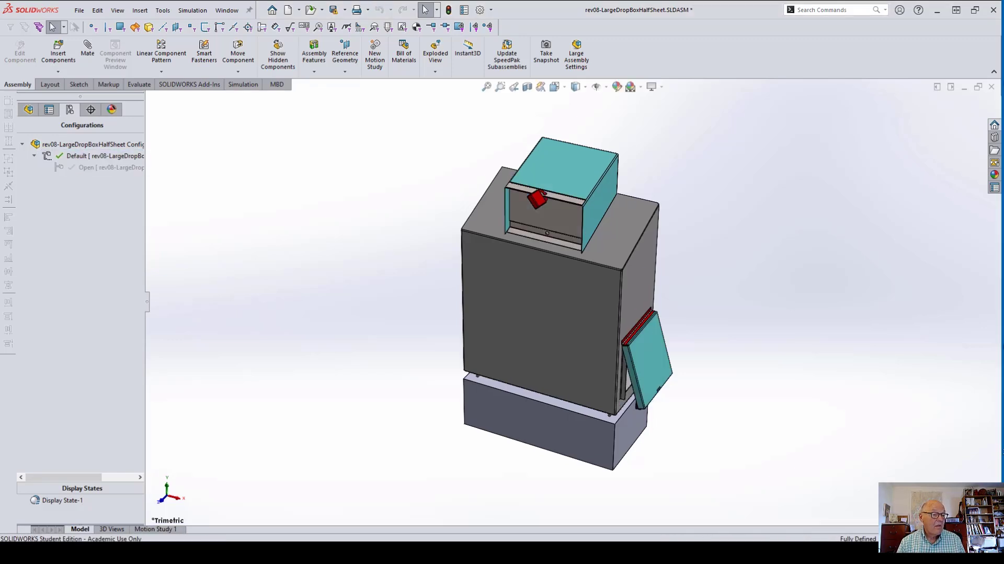
Swing the side access door on its hinge and close it over the side opening and padlock tab.
middle_click_drag(660, 374, 653, 353)
left_click_drag(650, 352, 672, 341)
scroll(618, 356, "down", 10)
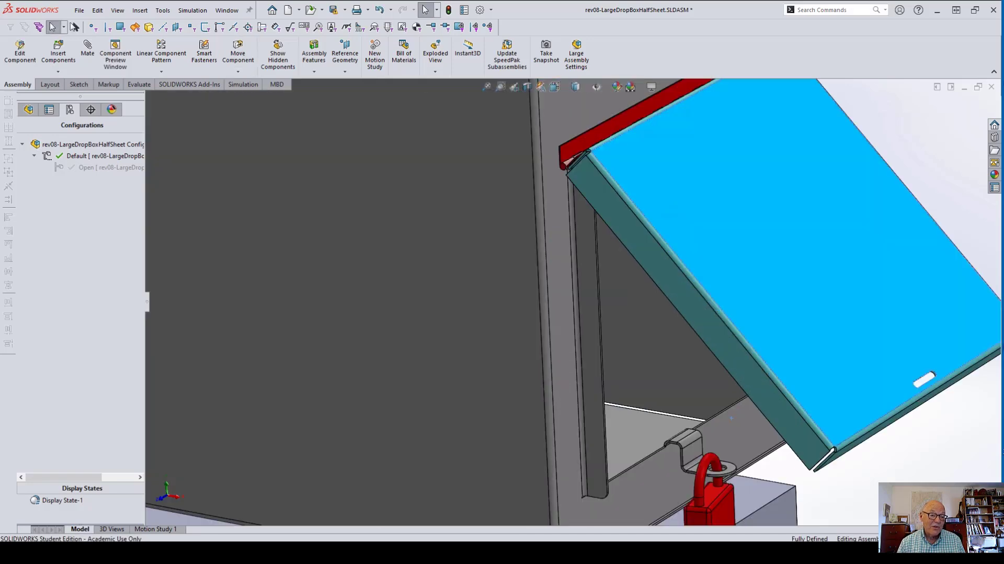
middle_click_drag(696, 420, 683, 422)
left_click(684, 302)
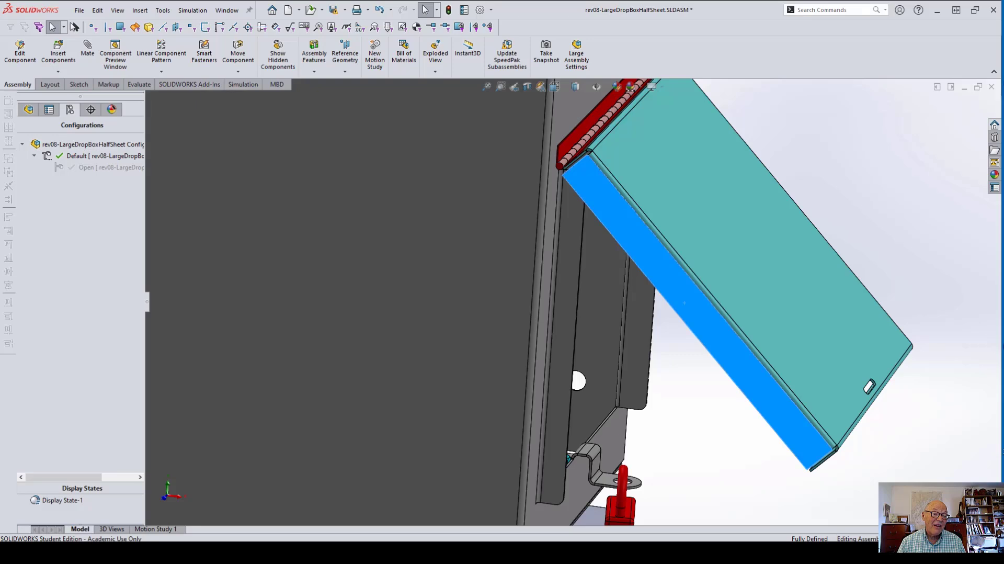
left_click_drag(684, 303, 560, 353)
Inspect the closed door's lower corner and the padlock hanging from the tab.
scroll(557, 515, "down", 3)
middle_click_drag(672, 456, 602, 419)
scroll(581, 311, "up", 3)
middle_click_drag(630, 283, 722, 348)
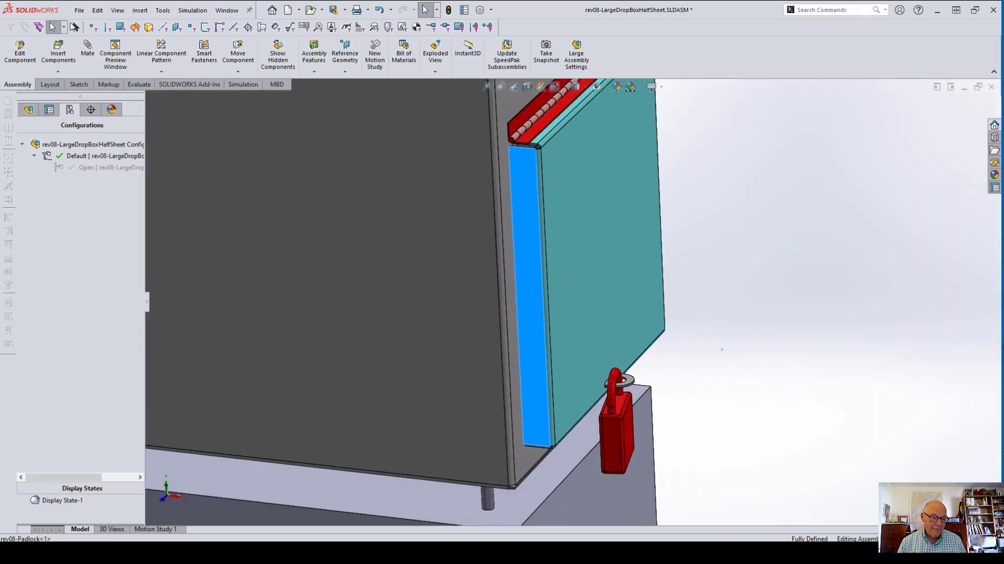
mouse_move(614, 375)
left_mouse_down()
mouse_move(643, 380)
mouse_move(607, 384)
left_mouse_up()
scroll(523, 456, "down", 3)
scroll(519, 459, "down", 4)
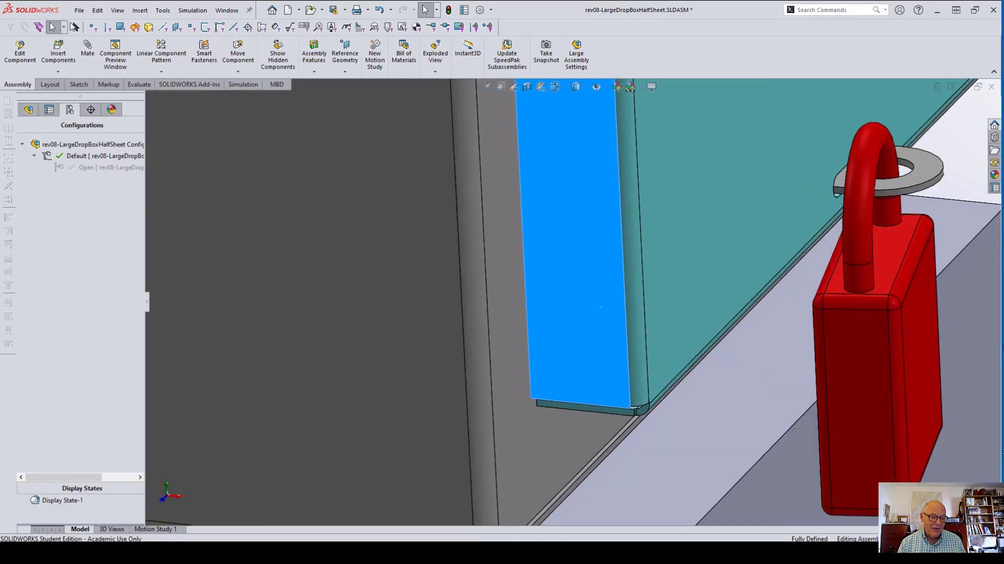
Swing the front door of the upper rain cover up out of its slot until it stands raised above the opening.
mouse_move(519, 459)
middle_mouse_down()
mouse_move(524, 432)
mouse_move(523, 471)
middle_mouse_up()
scroll(573, 302, "up", 9)
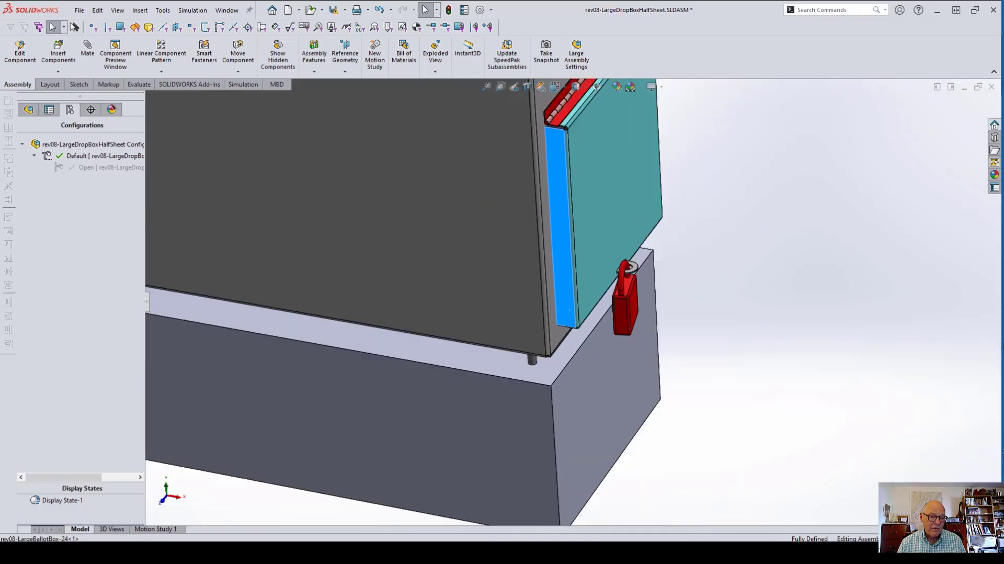
key("Escape")
scroll(573, 302, "up", 5)
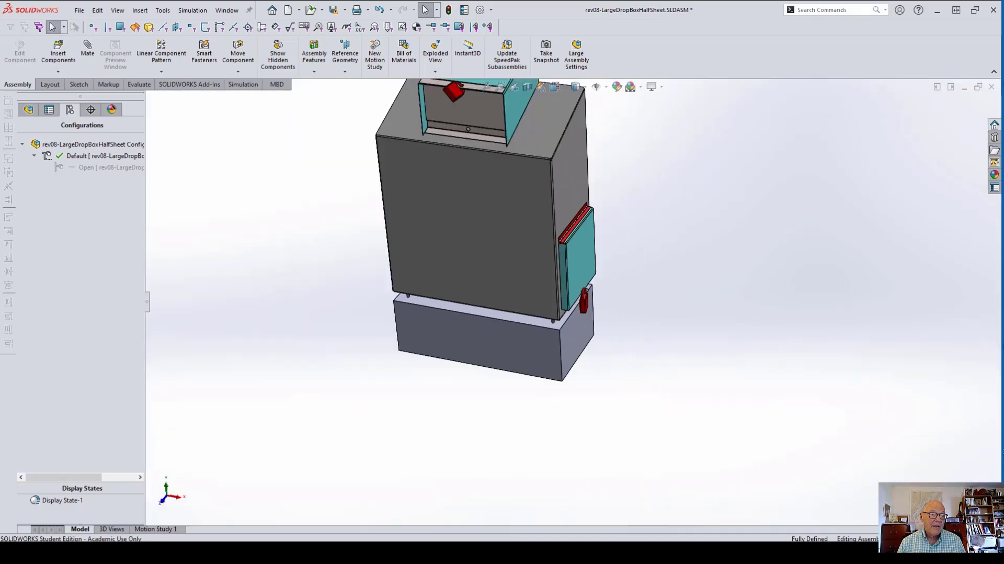
scroll(496, 149, "down", 1)
scroll(505, 141, "up", 4)
scroll(505, 141, "down", 4)
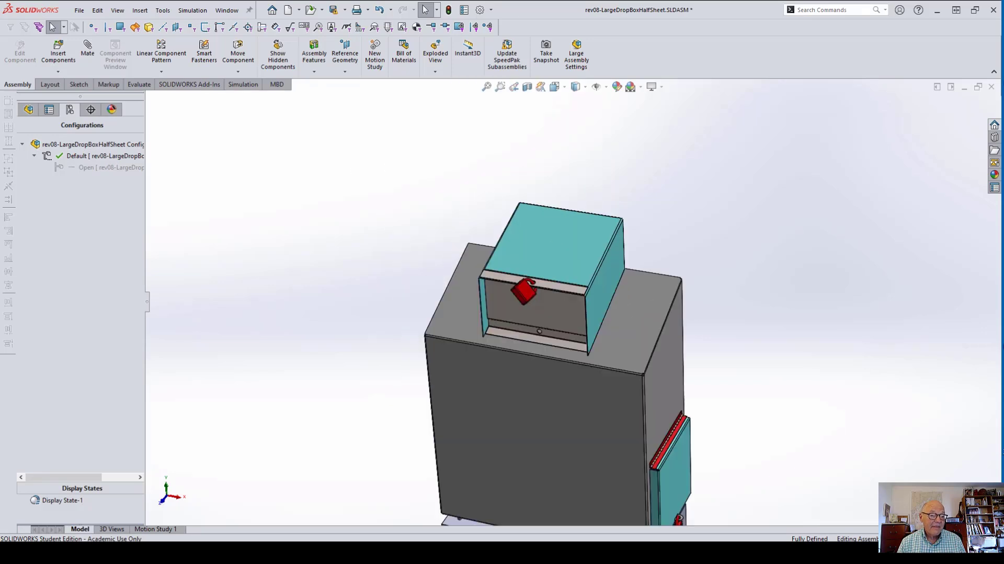
mouse_move(560, 310)
left_mouse_down()
mouse_move(556, 276)
mouse_move(561, 309)
left_mouse_up()
scroll(559, 314, "down", 2)
middle_click_drag(560, 314, 536, 267)
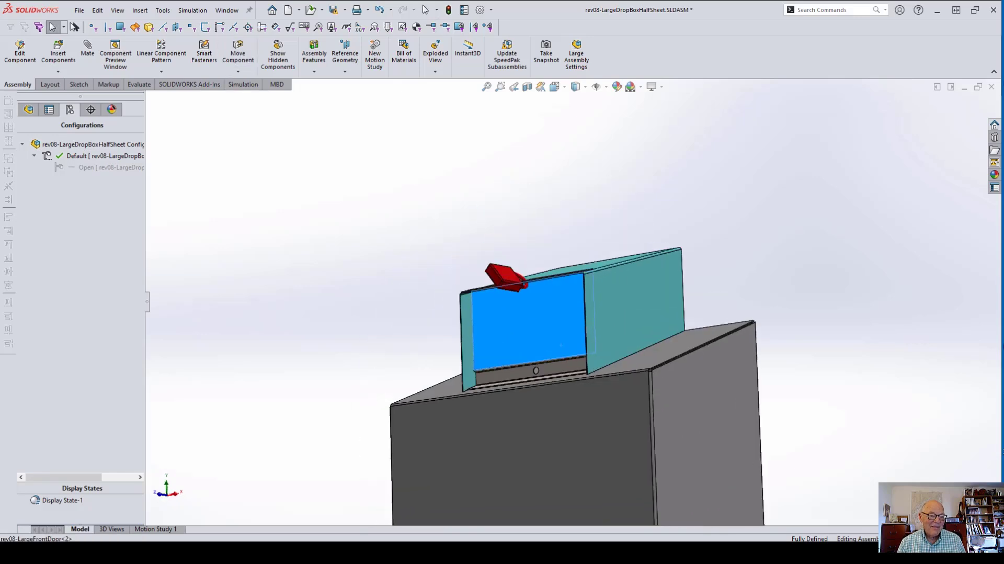
middle_click_drag(561, 345, 540, 367)
left_click_drag(554, 331, 553, 302)
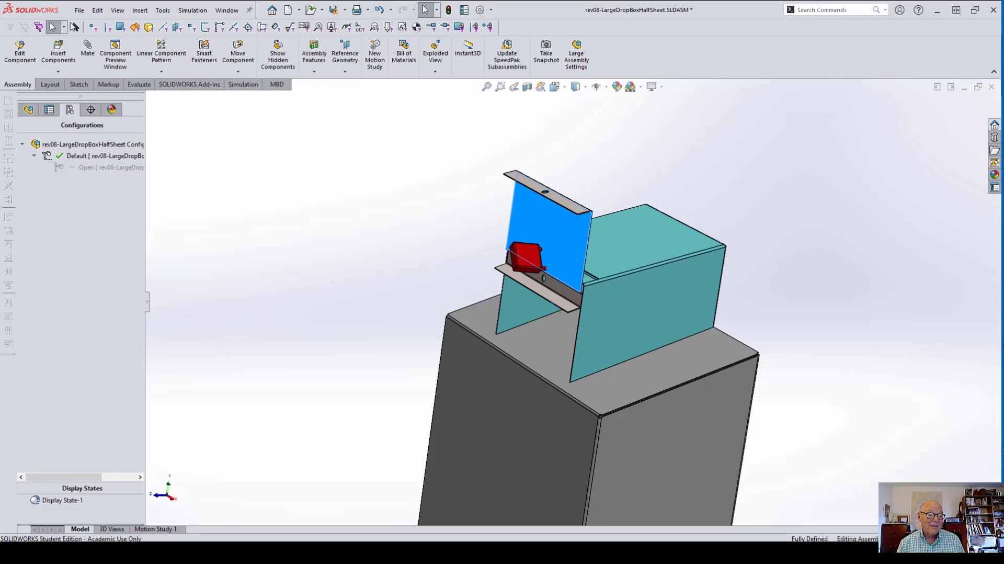
Swing the raised front door back down by its bent flange to close the rain cover opening.
left_click(325, 261)
left_click(556, 197)
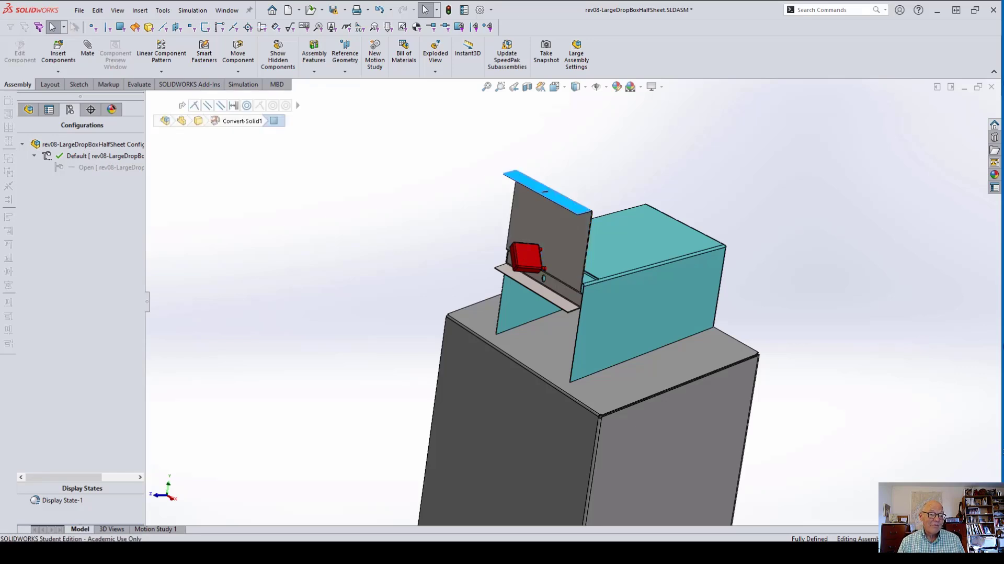
left_click_drag(555, 194, 562, 263)
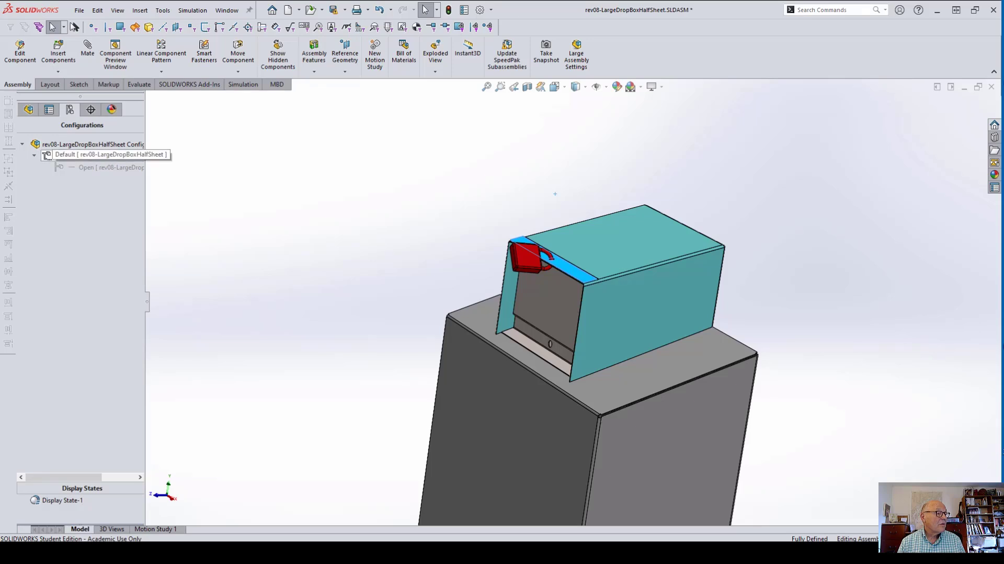
Activate the assembly's Open configuration and show the whole drop box in the trimetric view.
double_click(60, 167)
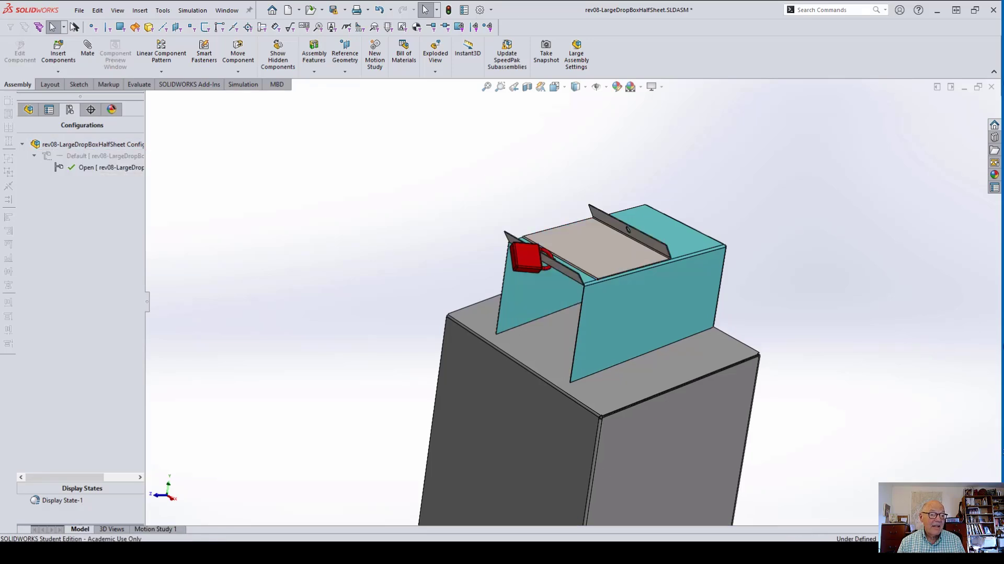
mouse_move(675, 343)
middle_mouse_down()
mouse_move(610, 332)
mouse_move(689, 338)
middle_mouse_up()
scroll(567, 304, "up", 8)
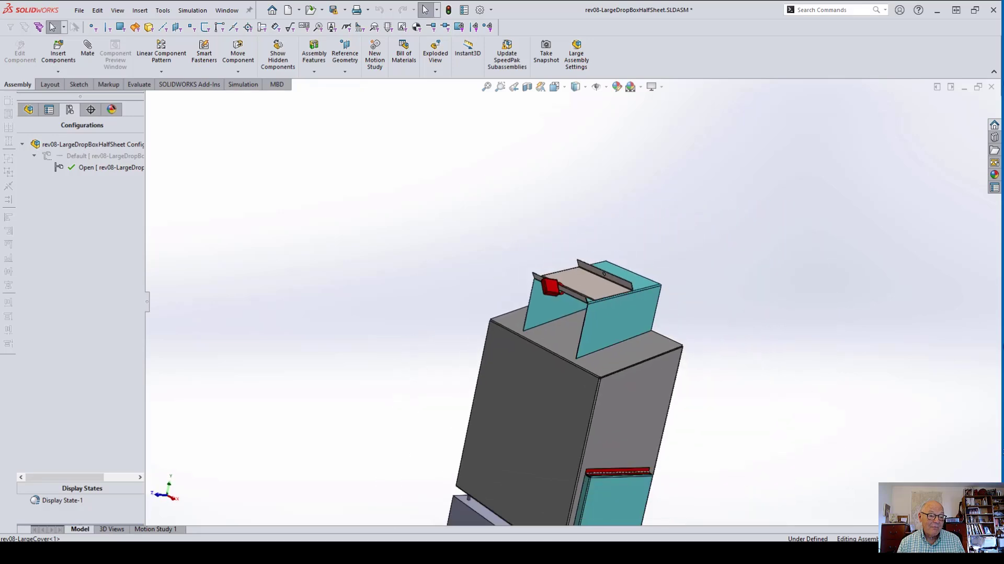
key("ctrl+7")
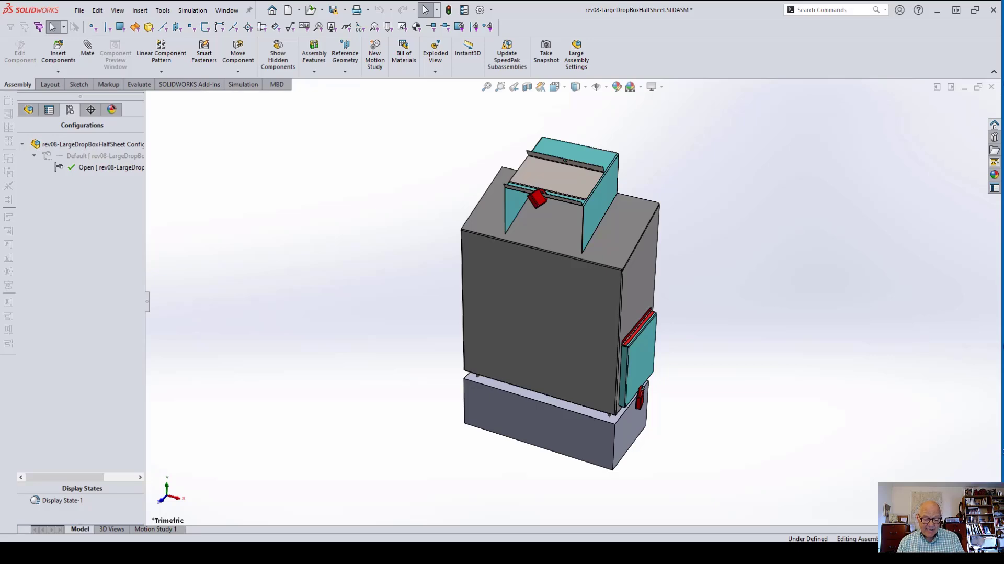
Switch to the LinesDrawingsShipModeling_rev04 PDF in Acrobat and advance to the dimensioned parametric exercise drawing on page 47.
key("alt+Tab")
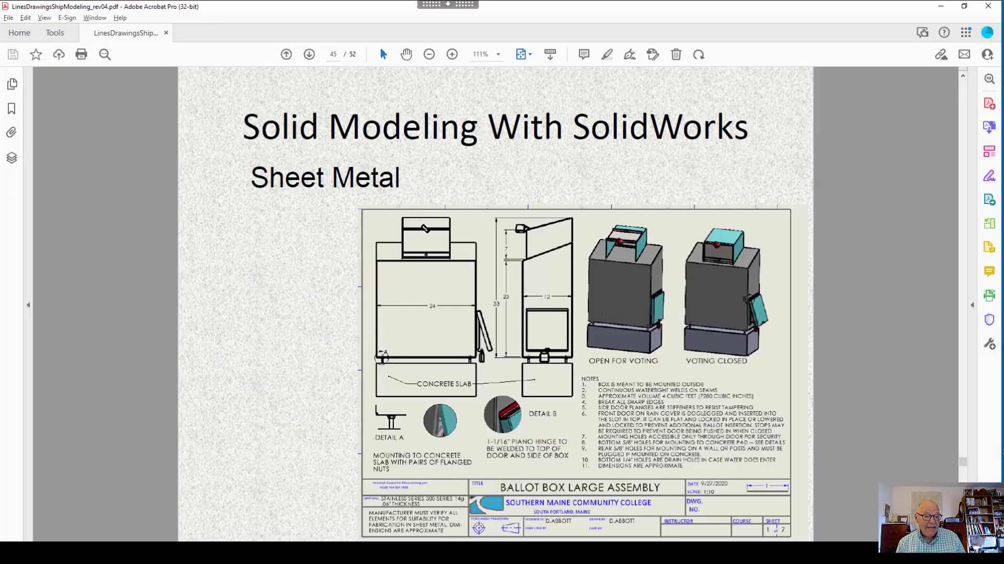
key("Page_Down")
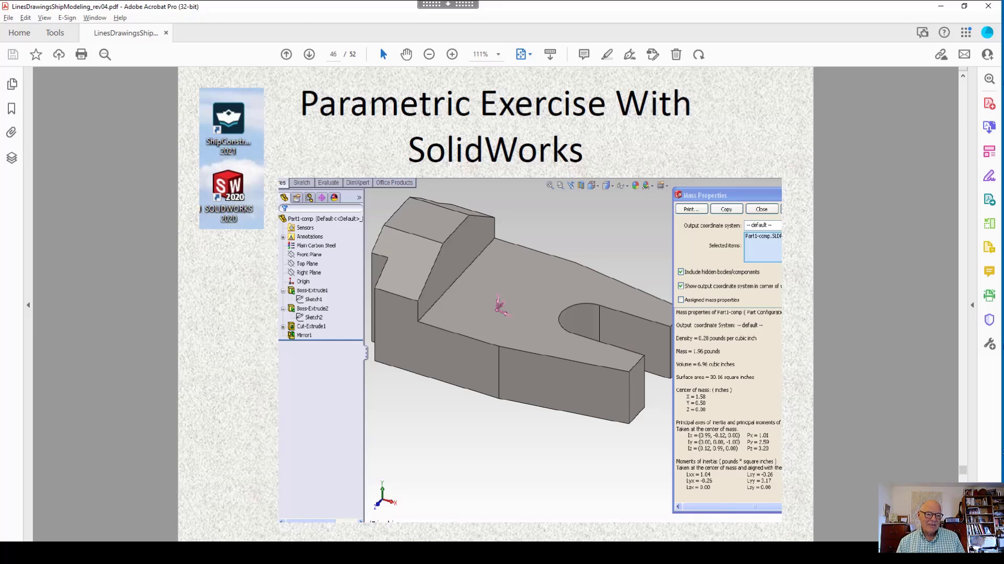
key("Page_Down")
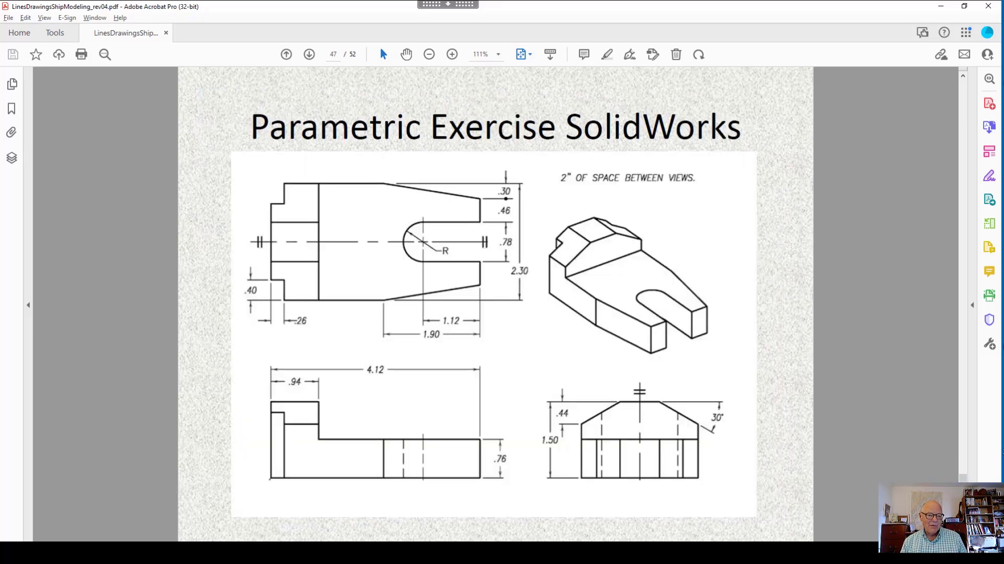
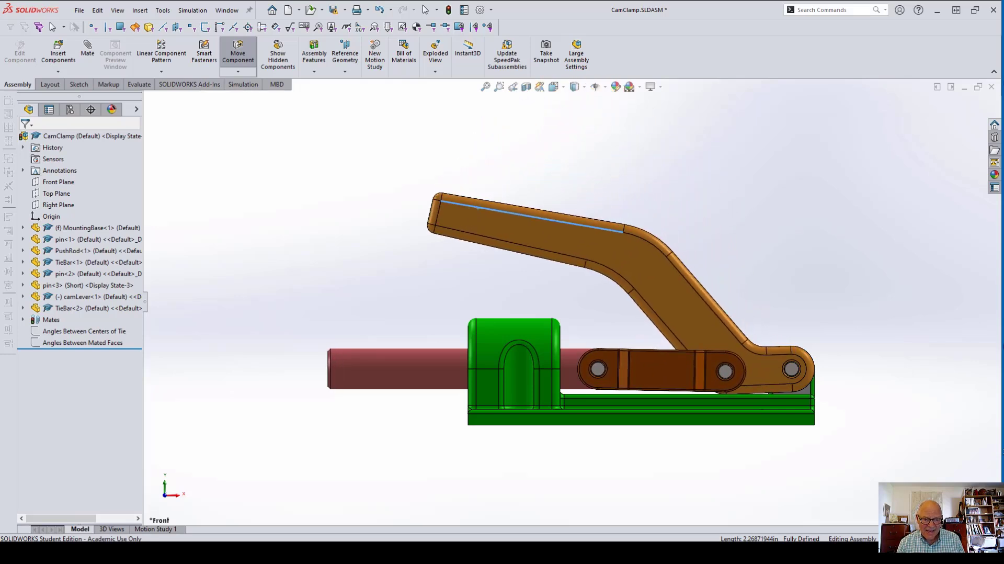
Slide the CamClamp's push rod back through the mounting base with Move Component so the cam lever lifts.
left_click(425, 10)
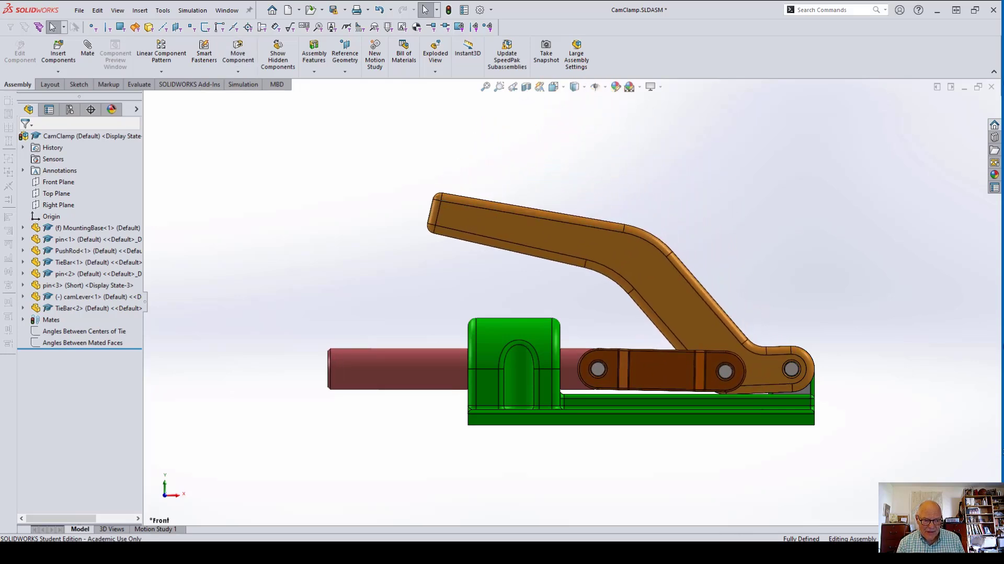
left_click(407, 372)
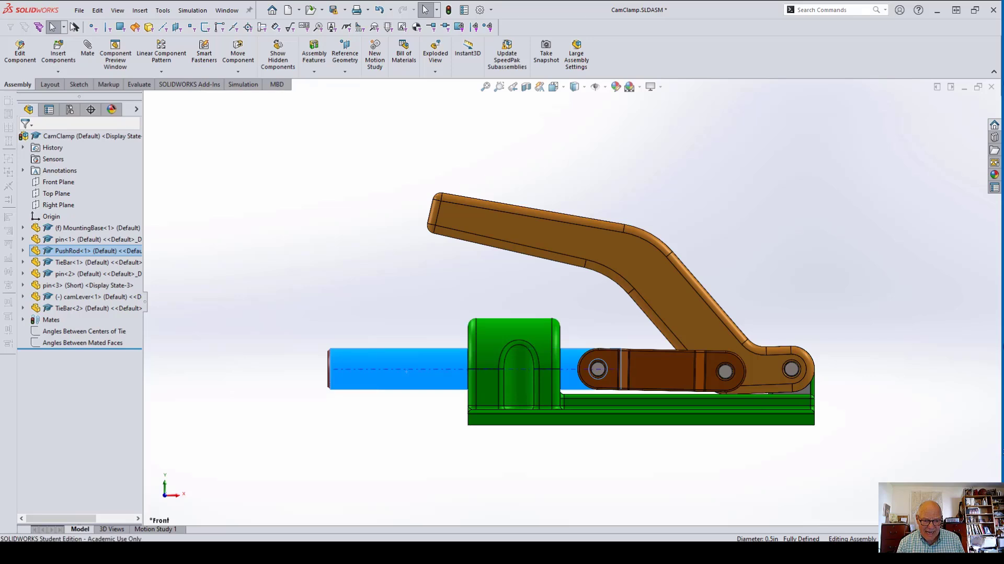
left_click(238, 52)
left_click_drag(406, 371, 386, 378)
left_click(383, 372)
key("Escape")
key("Escape")
key("z")
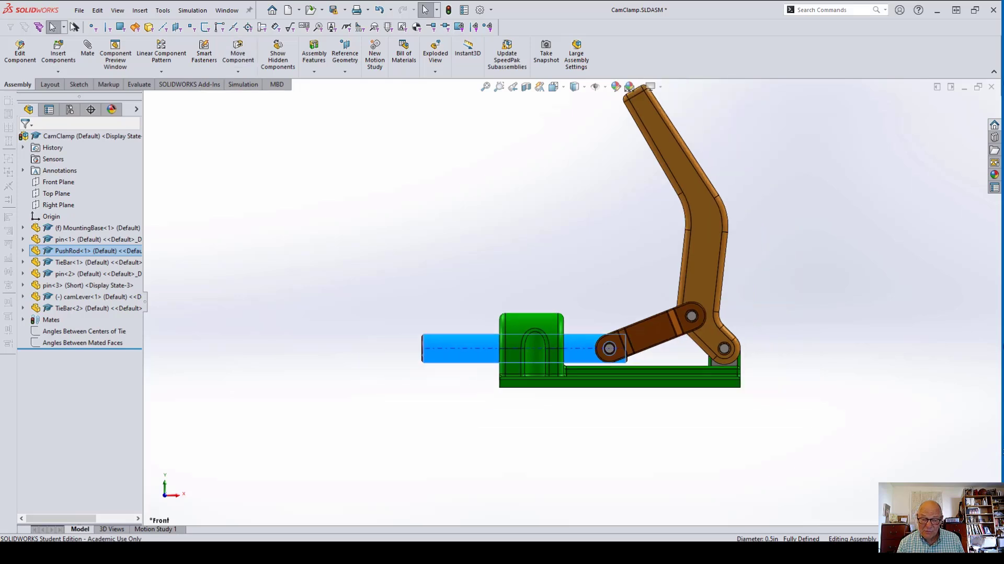
Swing the cam lever down toward the push rod until the tie bars lie nearly in line with the rod.
left_click_drag(660, 140, 535, 241)
scroll(704, 239, "down", 2)
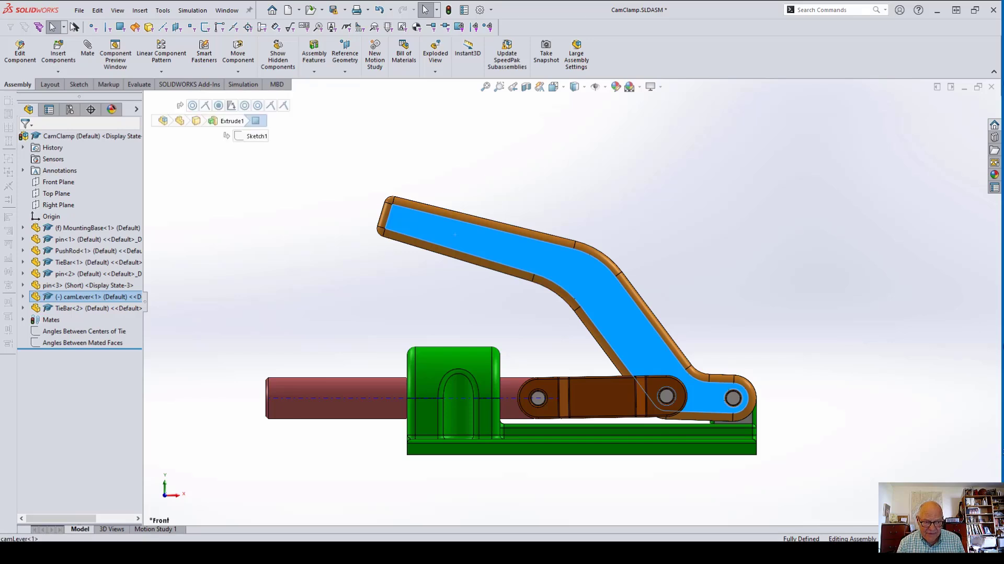
left_click_drag(455, 234, 452, 249)
key("Escape")
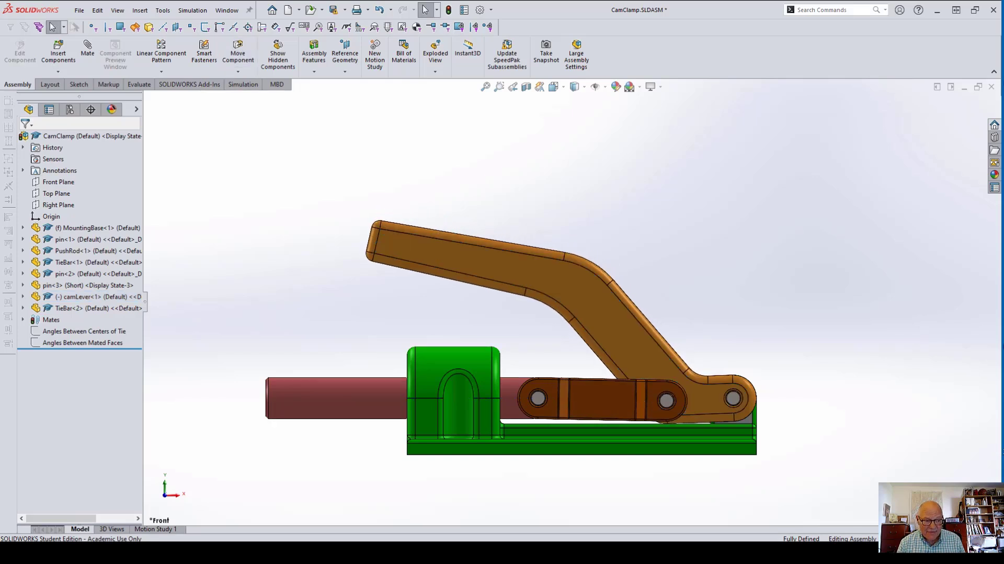
Test the lowered clamp by selecting the push rod and nudging the cam lever.
left_click(306, 402)
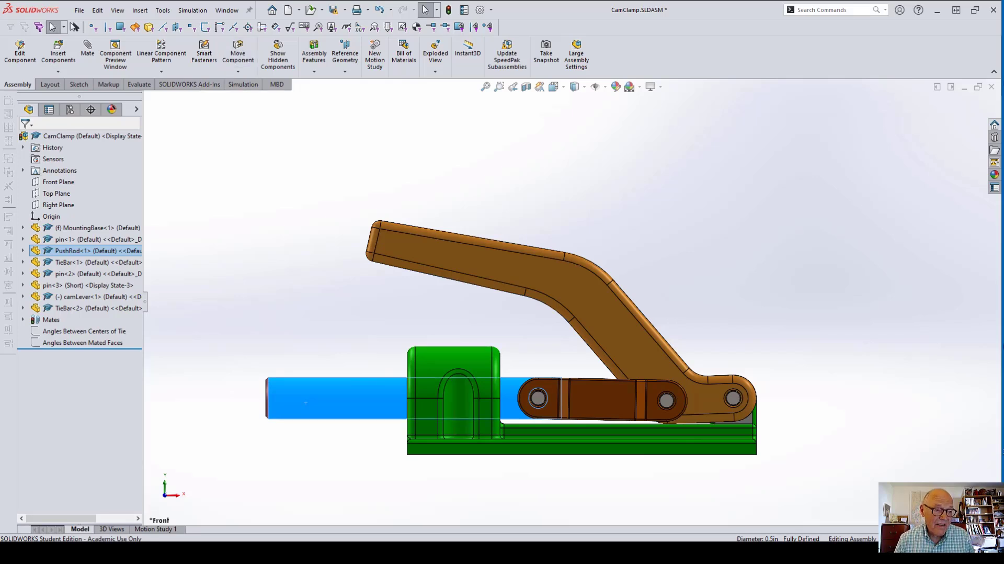
key("Escape")
mouse_move(411, 242)
left_mouse_down()
mouse_move(447, 184)
mouse_move(409, 244)
mouse_move(635, 58)
mouse_move(685, 44)
mouse_move(410, 242)
left_mouse_up()
scroll(410, 242, "up", 2)
key("Escape")
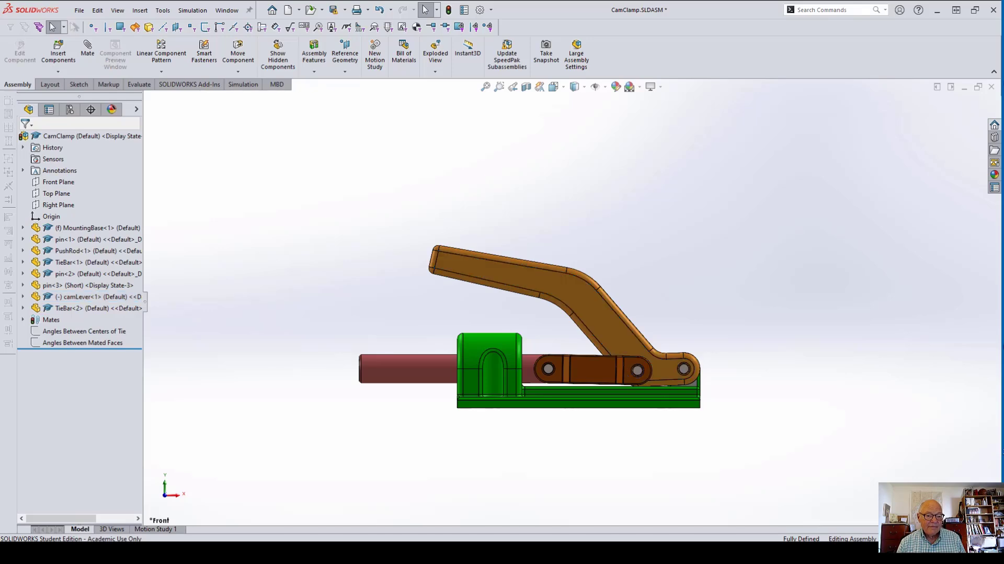
Restore the front view and swing the cam lever up and over the pivot to retract the push rod fully.
middle_click_drag(496, 348, 475, 359)
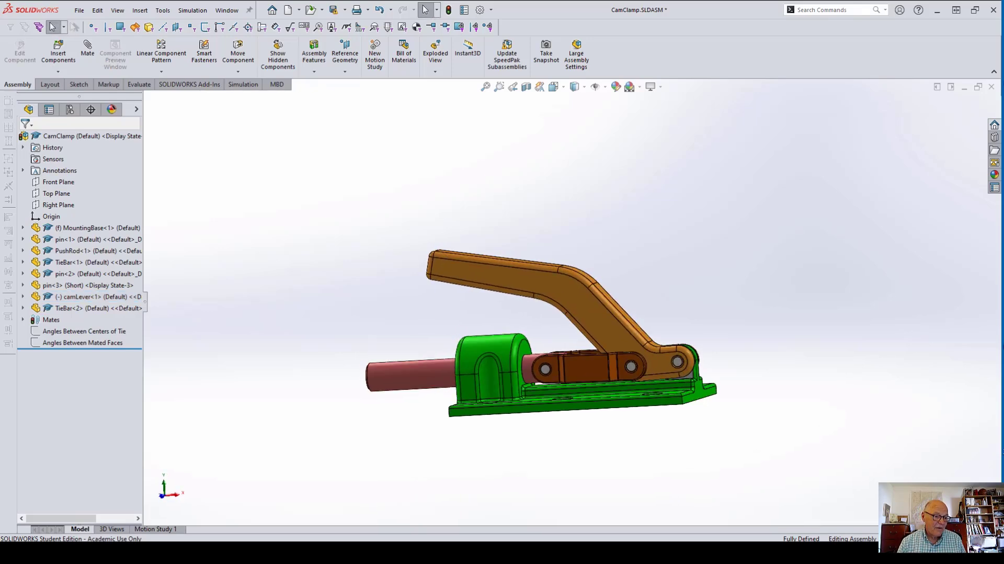
key("space")
left_click(498, 415)
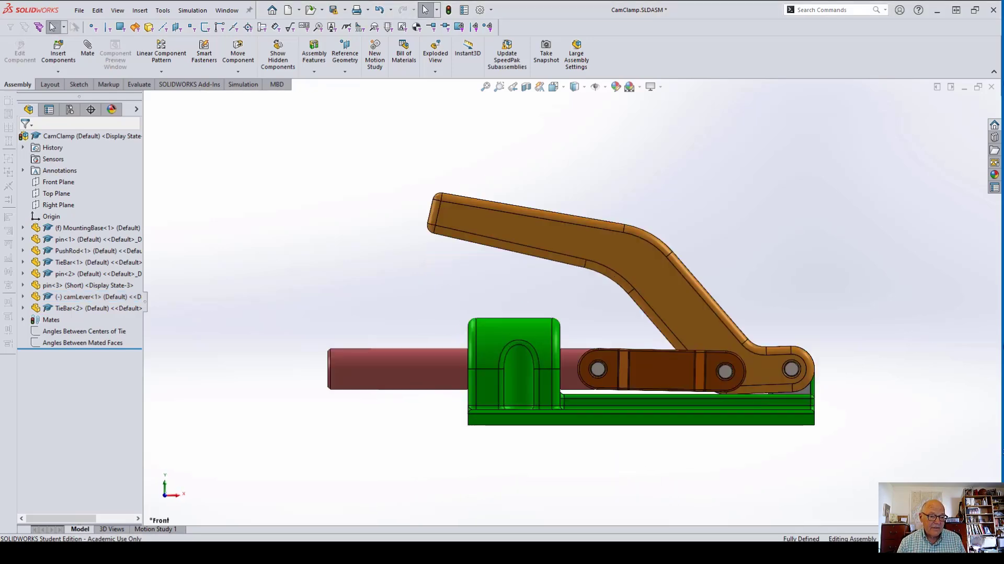
scroll(880, 364, "up", 2)
scroll(880, 364, "down", 2)
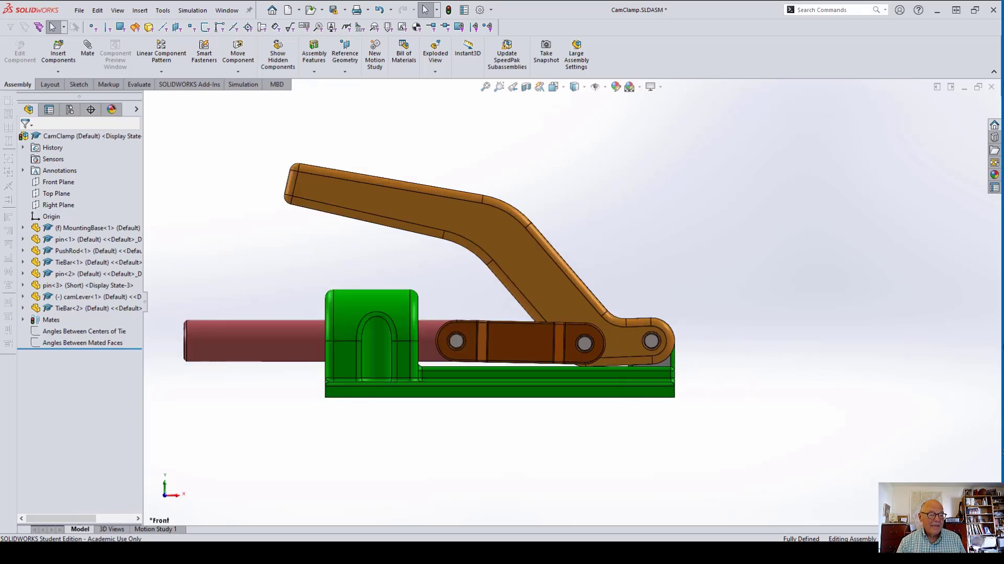
left_click_drag(359, 189, 725, 55)
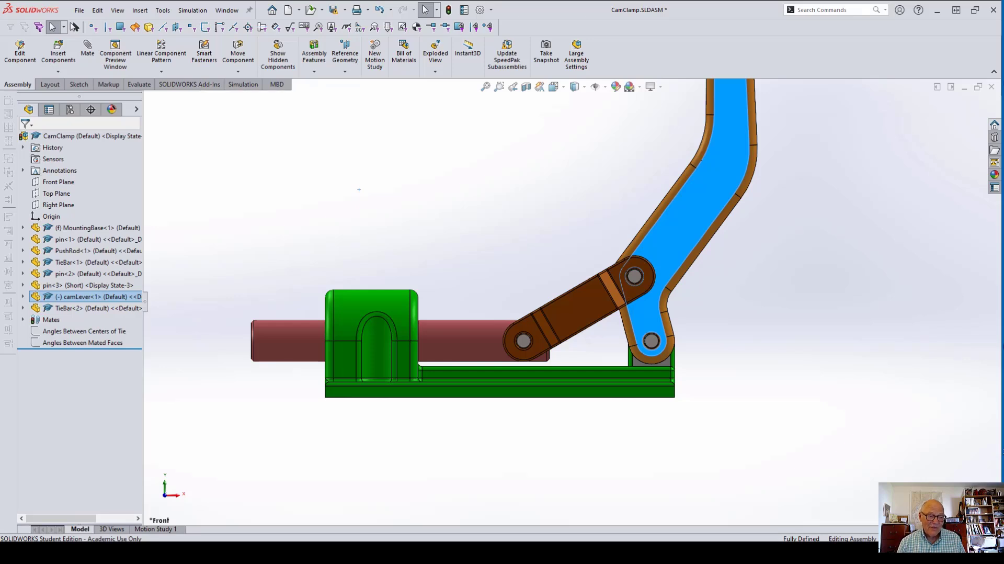
left_click(735, 109)
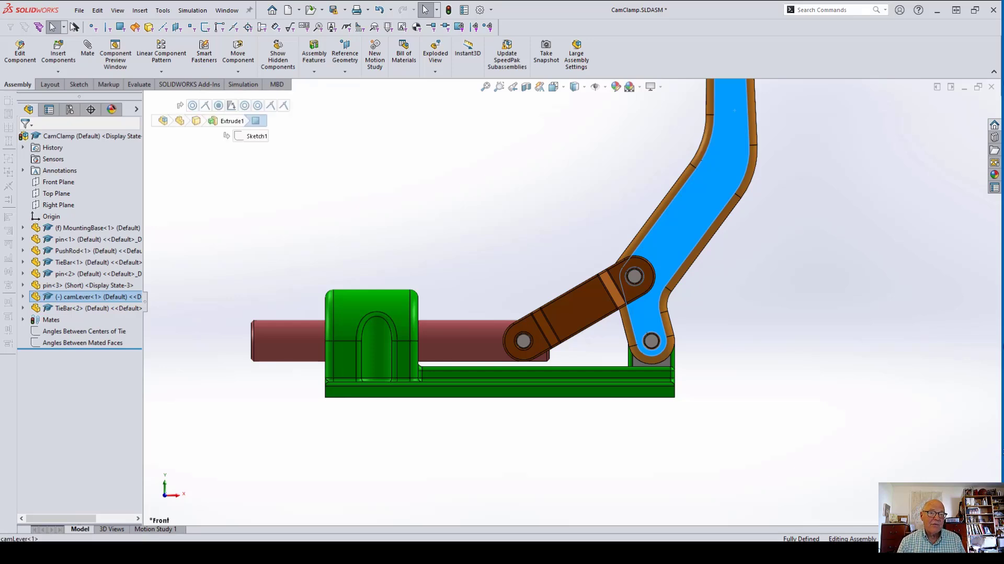
left_click_drag(735, 110, 856, 475)
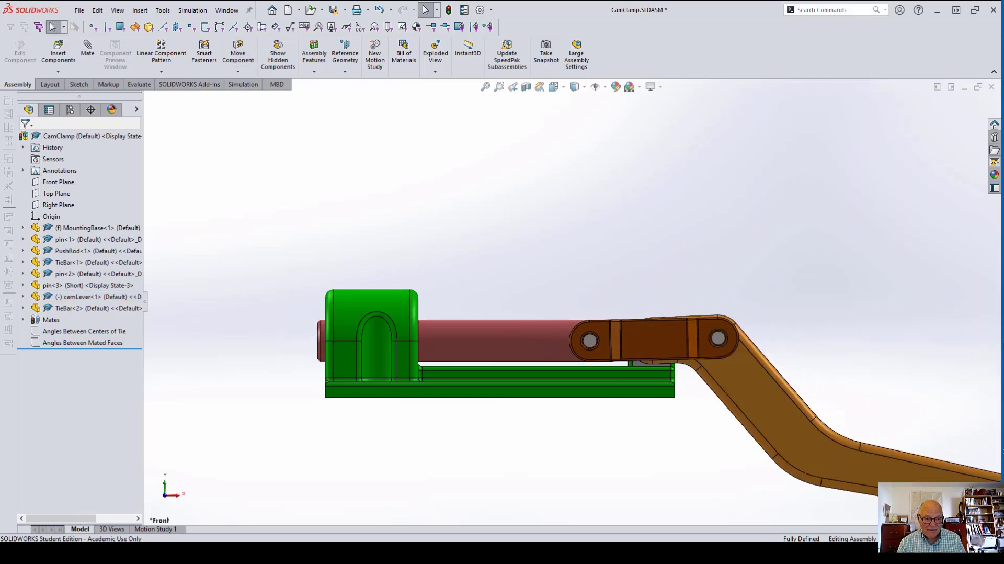
Test the retracted mechanism by moving the push rod, and swing the cam lever back down past the end of the base.
left_click(505, 344)
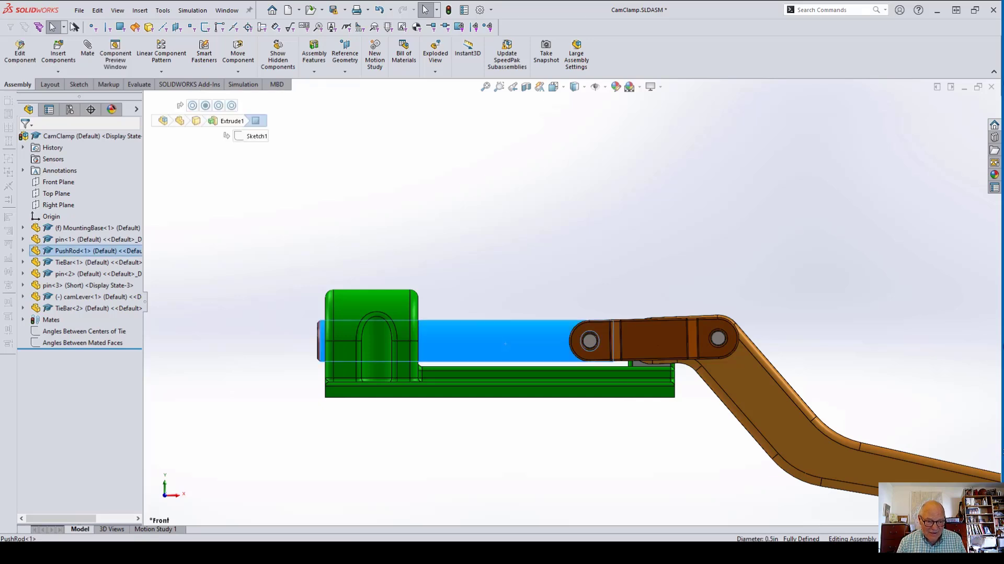
mouse_move(505, 344)
left_mouse_down()
mouse_move(495, 343)
mouse_move(505, 343)
left_mouse_up()
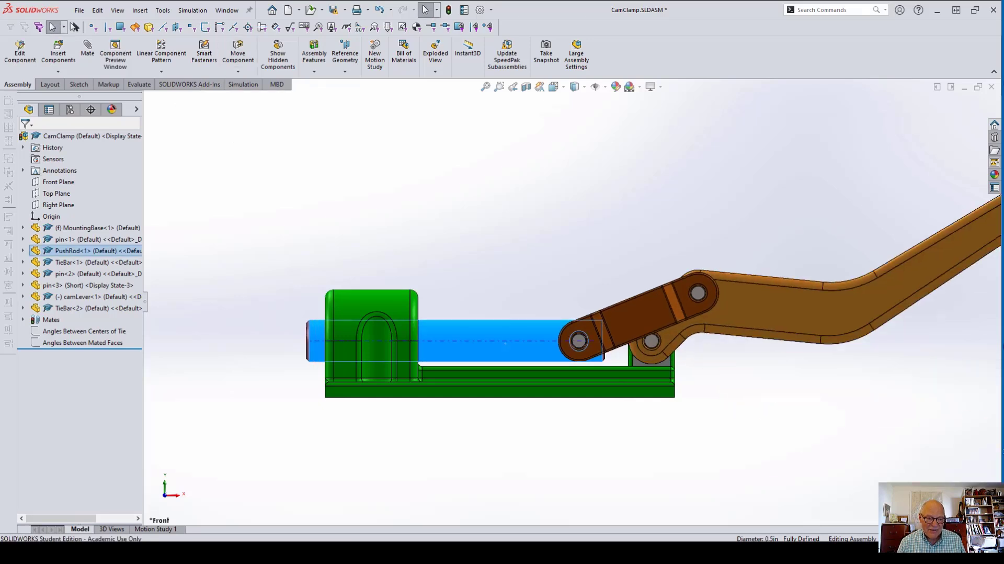
left_click_drag(832, 307, 788, 463)
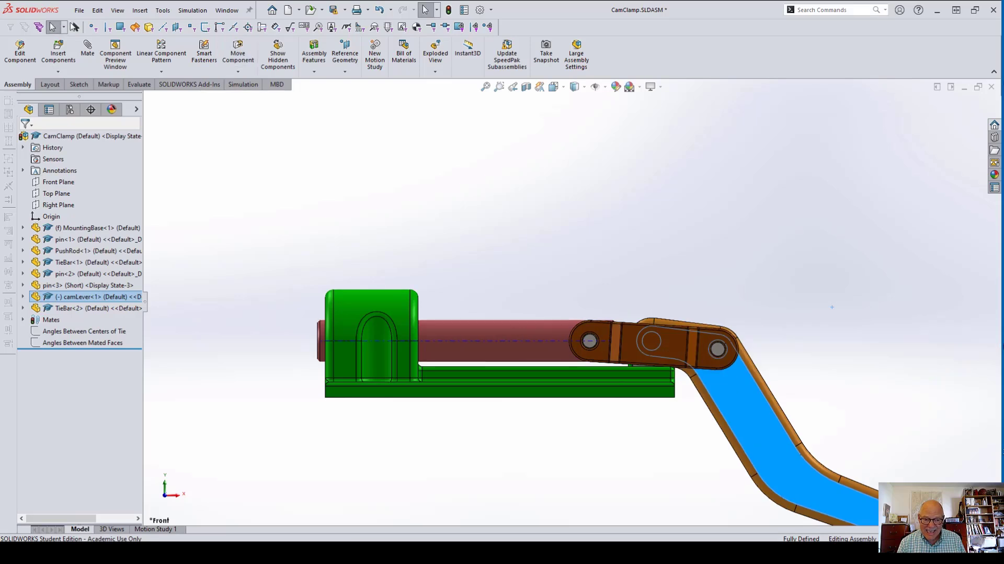
left_click_drag(486, 349, 524, 346)
left_click_drag(769, 413, 771, 410)
key("Escape")
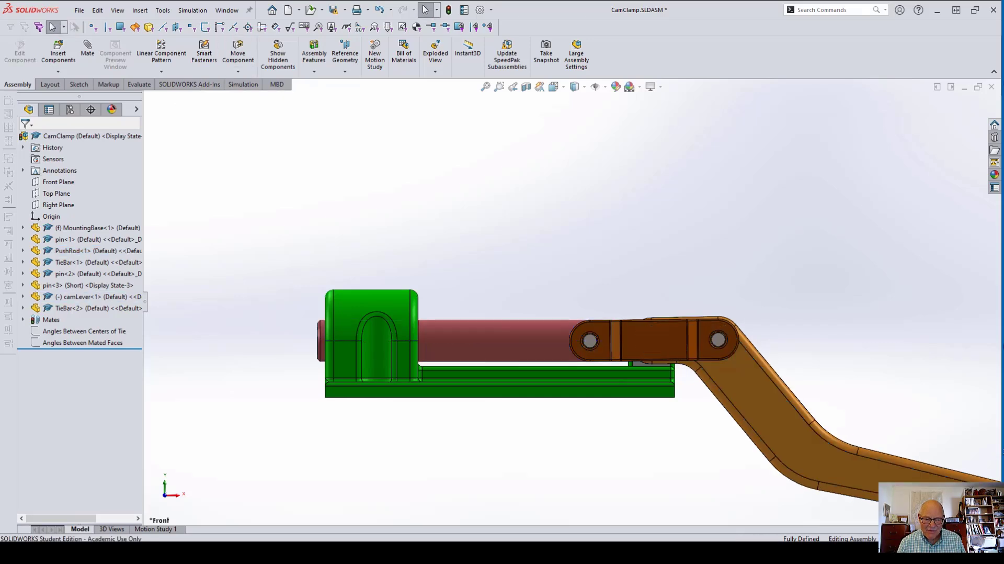
Slide the push rod forward through the mounting base to bring the cam lever over, and orbit to an oblique view.
left_click_drag(533, 342, 409, 342)
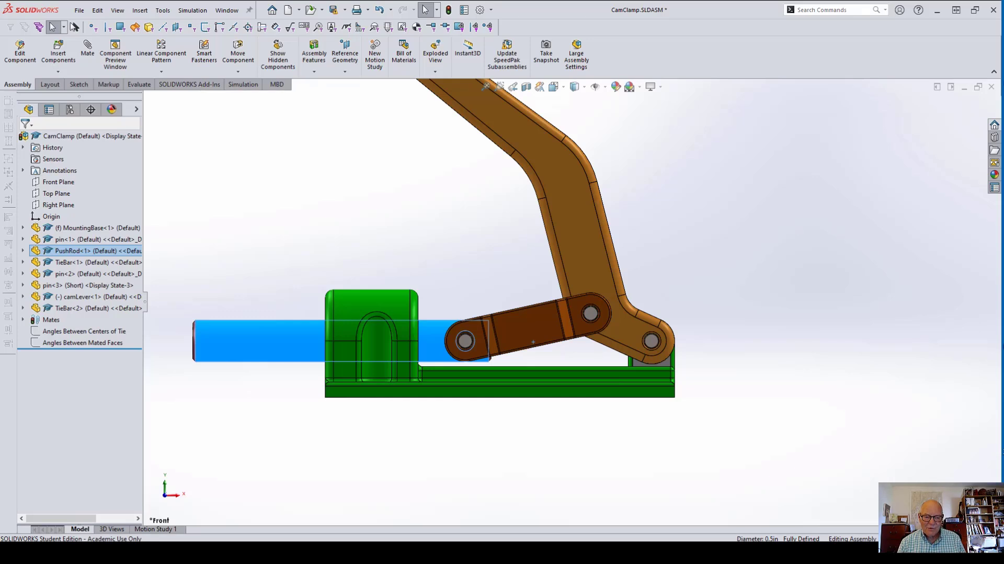
scroll(409, 342, "up", 2)
middle_click_drag(408, 342, 440, 367)
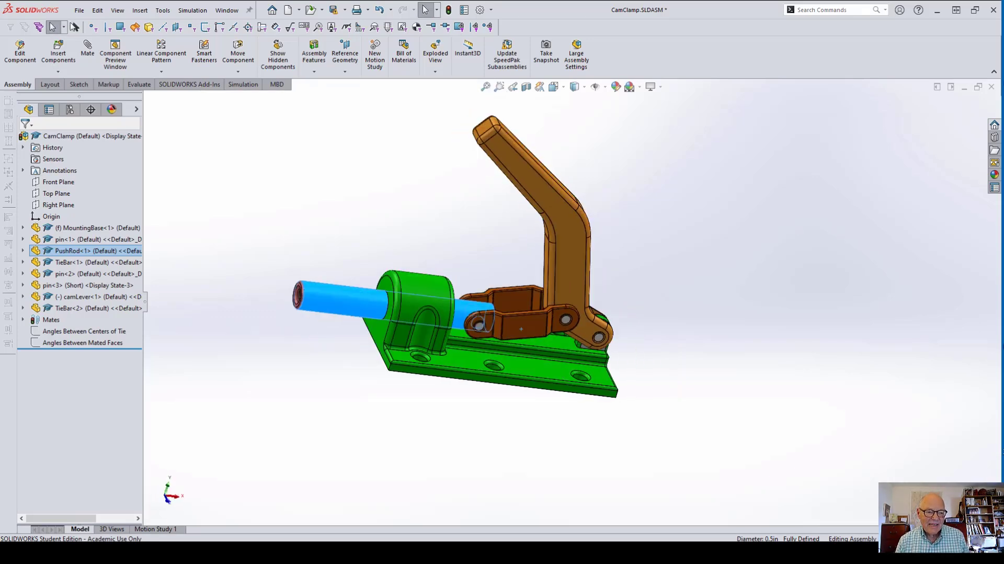
key("Escape")
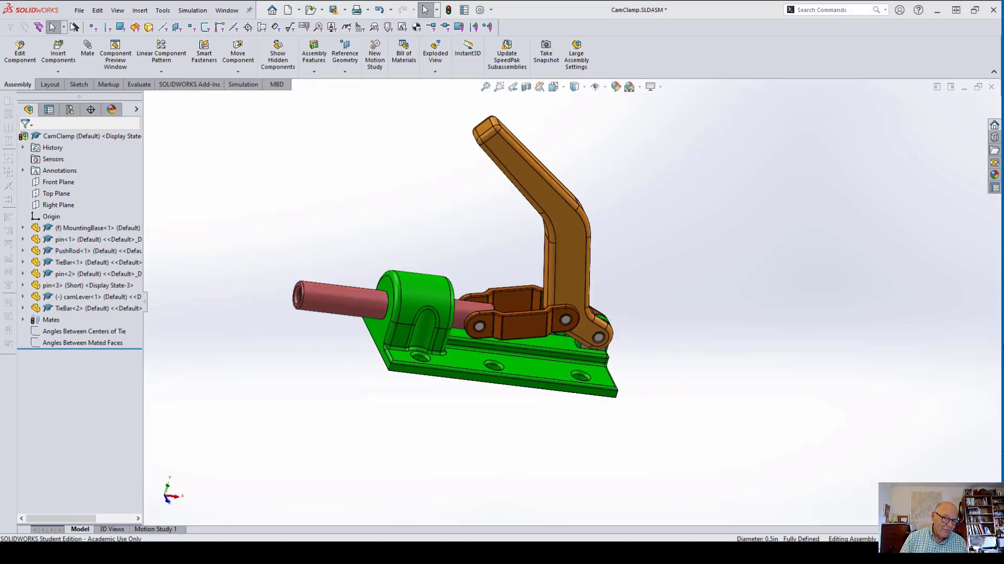
Switch back to the PDF slides in Acrobat at the Assemblies page with the photographed clamp.
key("ctrl+n")
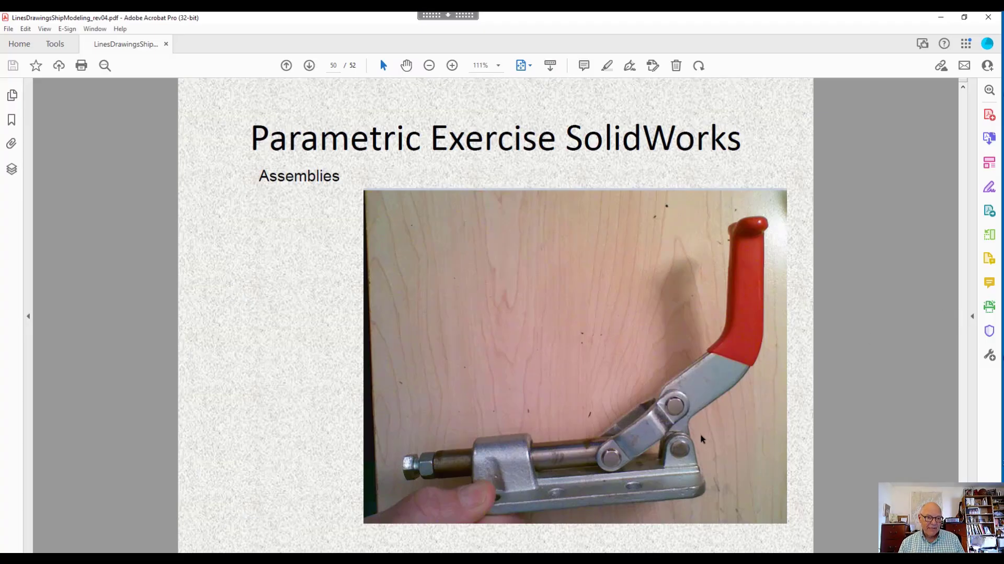
Compare the slide of the modelled clamp assembly with the slide of the photographed clamp.
key("Left")
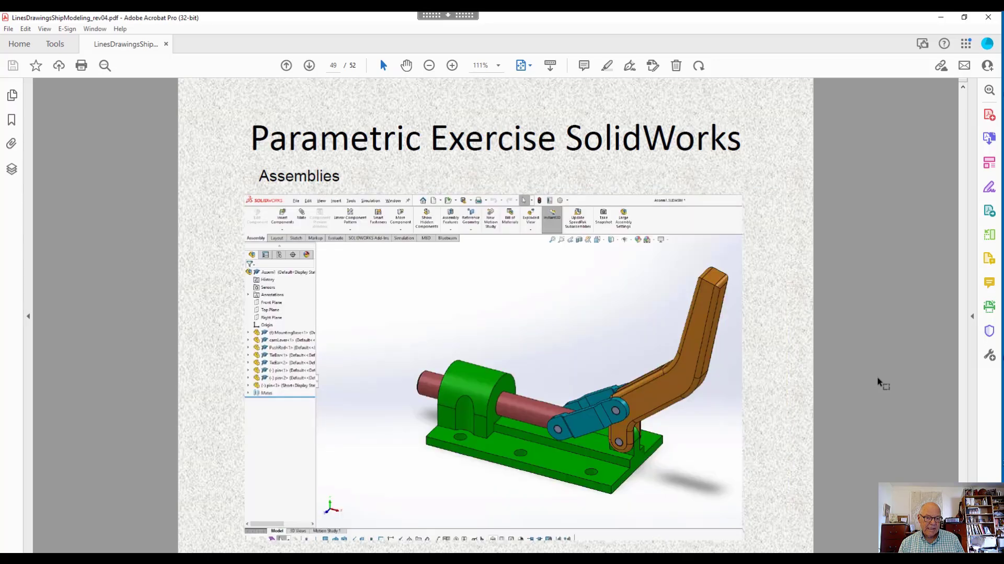
key("Right")
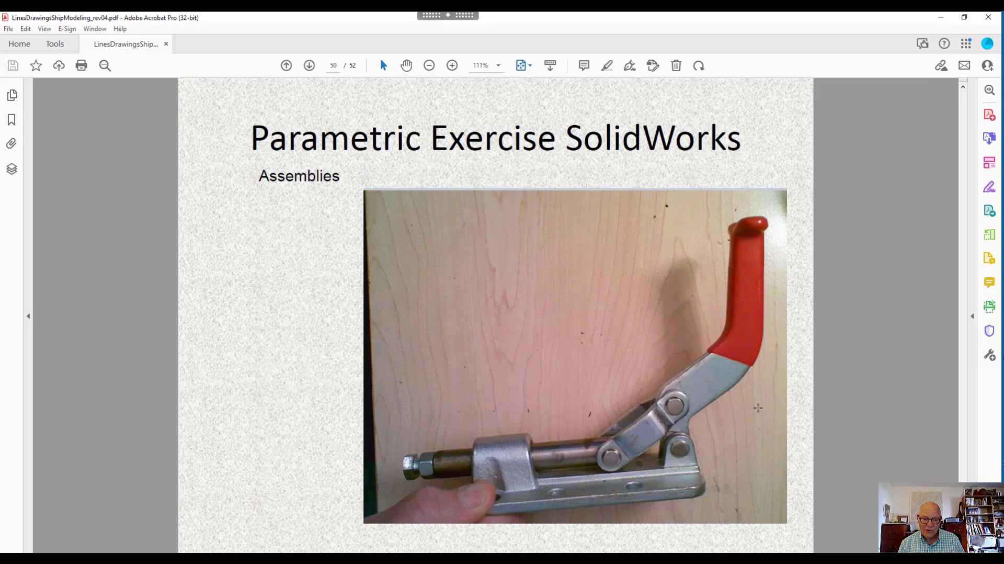
key("Left")
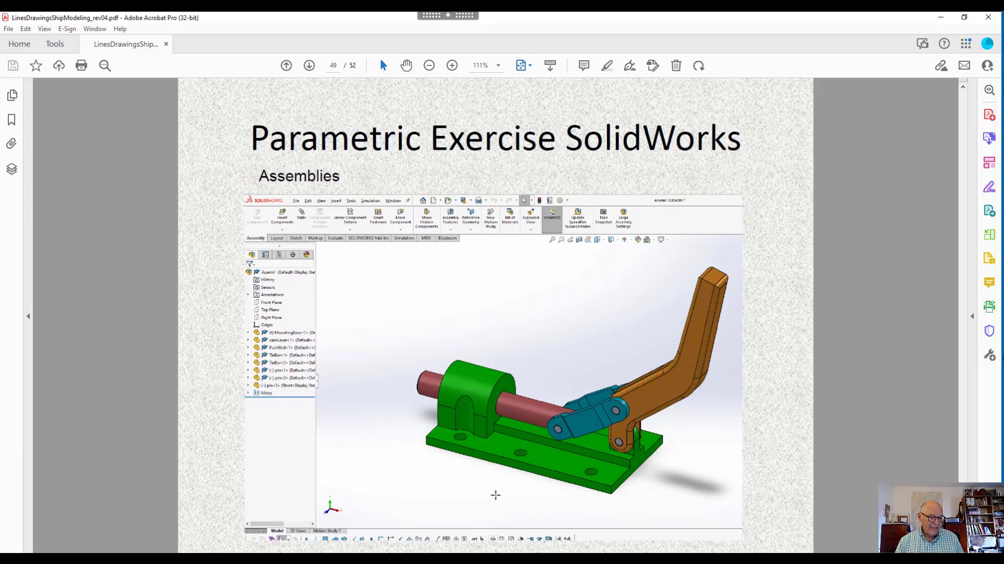
Switch to SolidWorks and create a new assembly document.
left_click(428, 557)
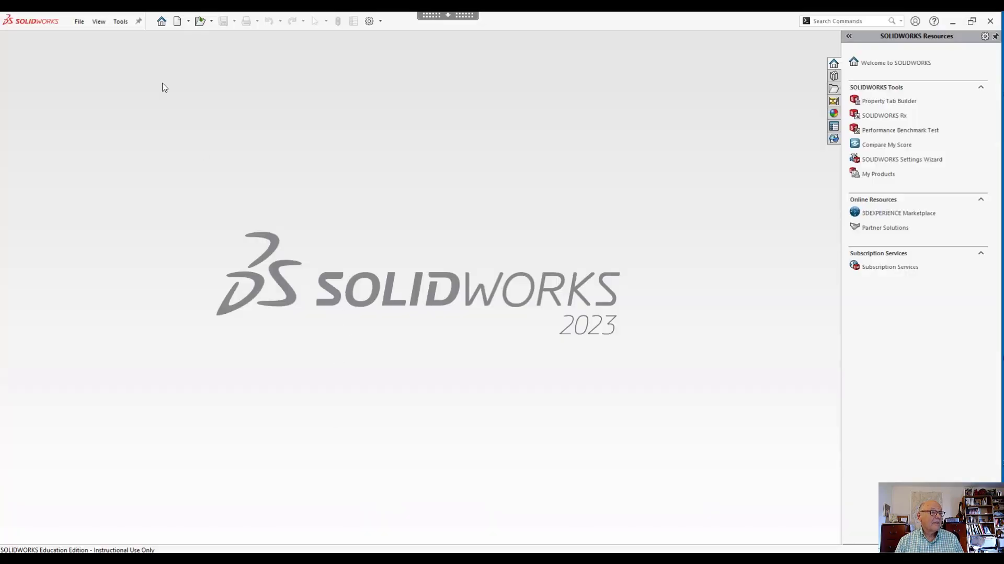
left_click(80, 21)
left_click(93, 40)
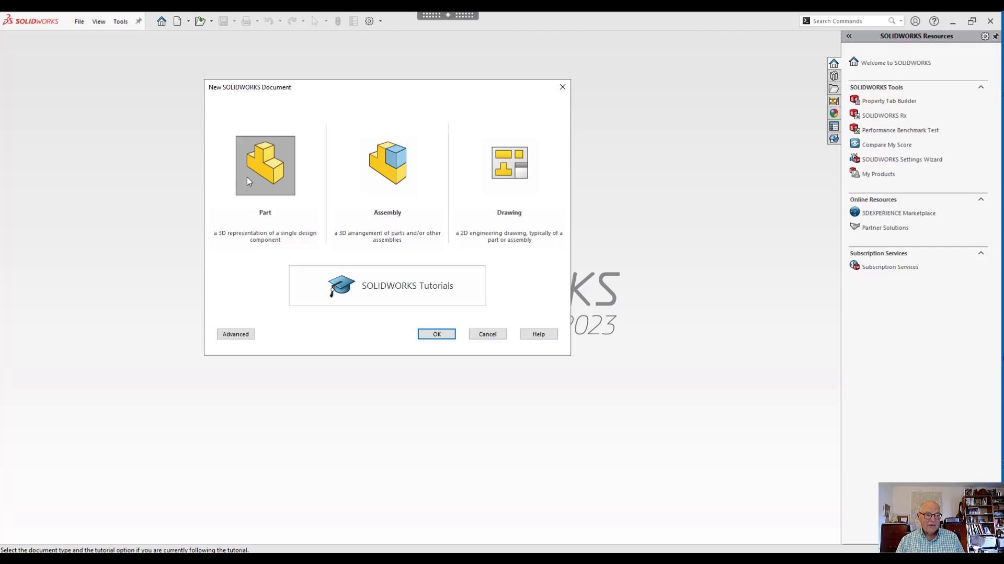
left_click(396, 163)
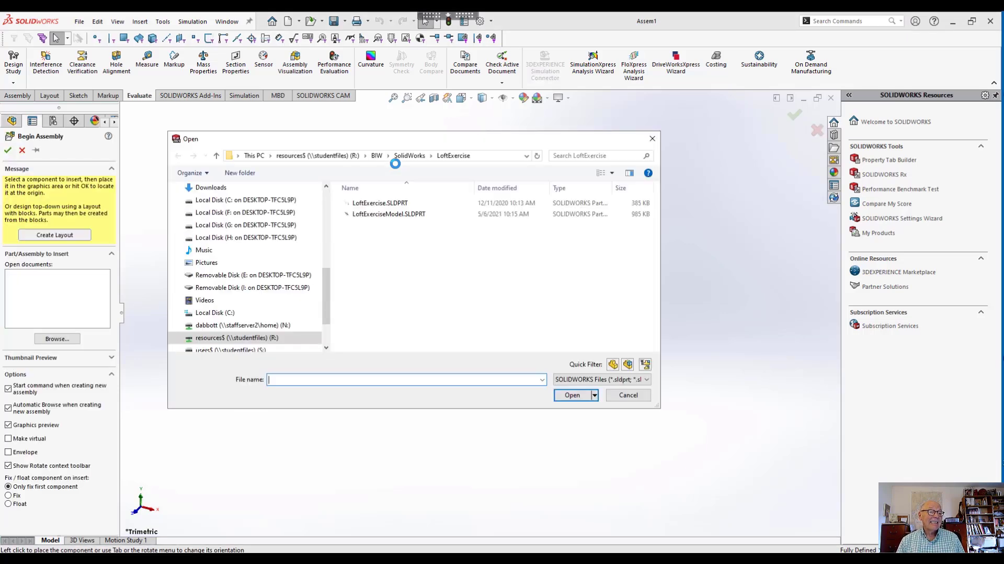
Insert MountingBase.SLDPRT from the ToggleClamp folder as the first component, located at the assembly origin.
left_click(409, 156)
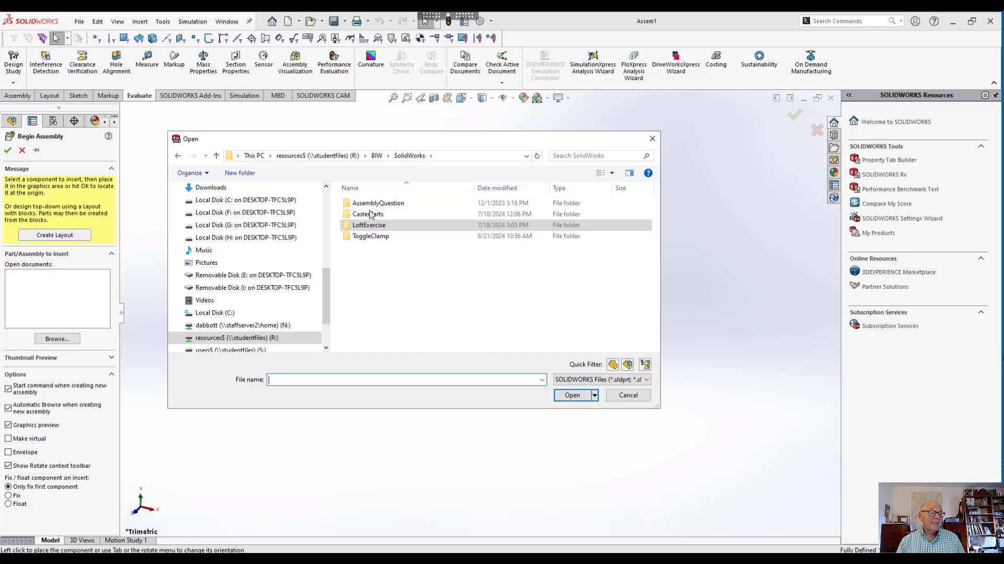
double_click(361, 236)
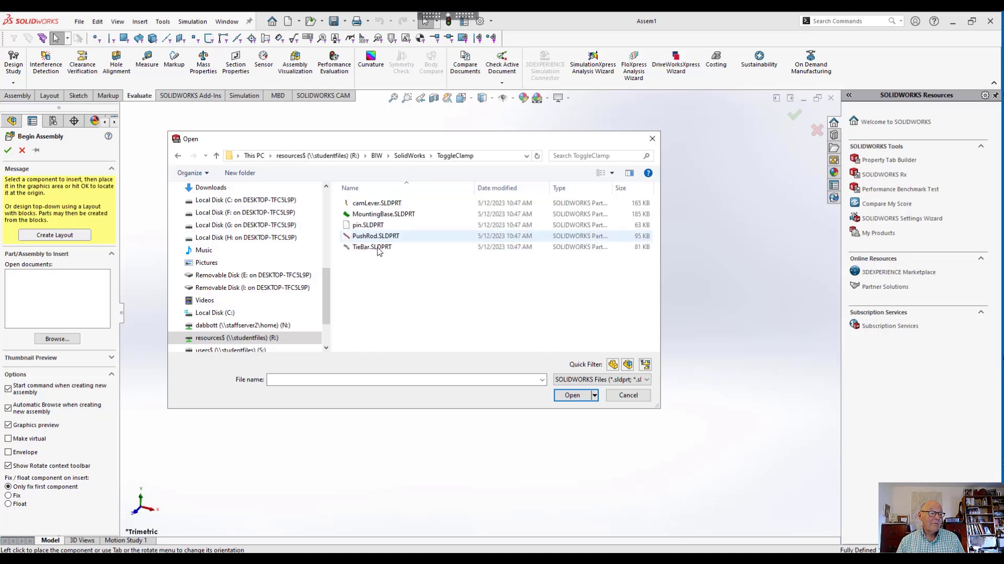
left_click(408, 216)
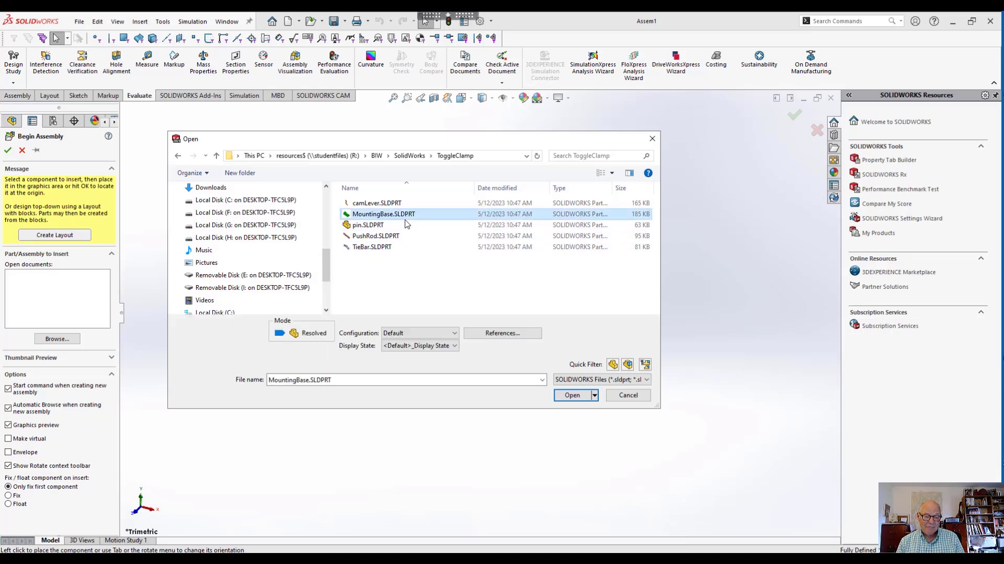
left_click(572, 396)
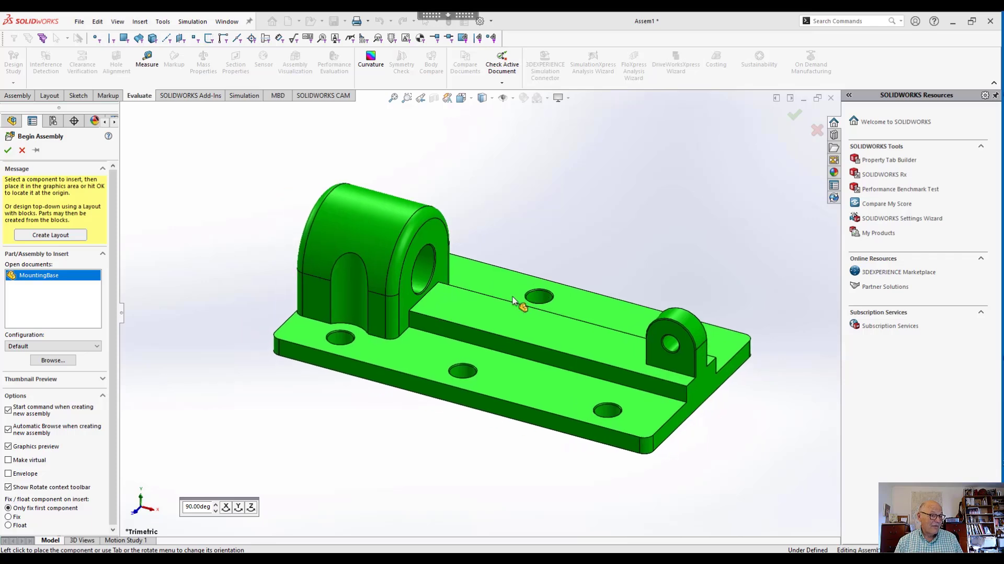
left_click(7, 151)
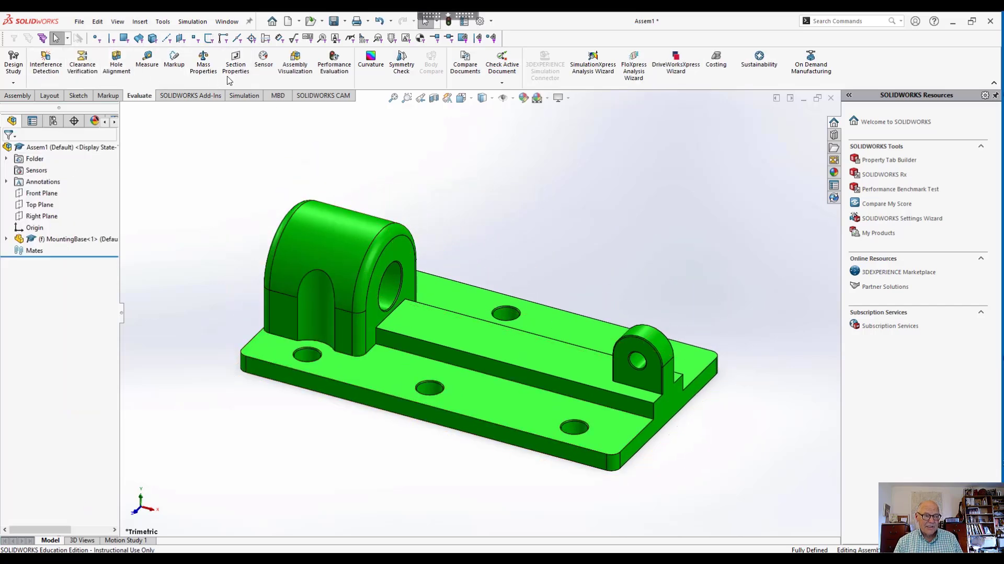
Load camLever, pin, PushRod and TieBar from the ToggleClamp folder together for insertion into the assembly.
left_click(19, 97)
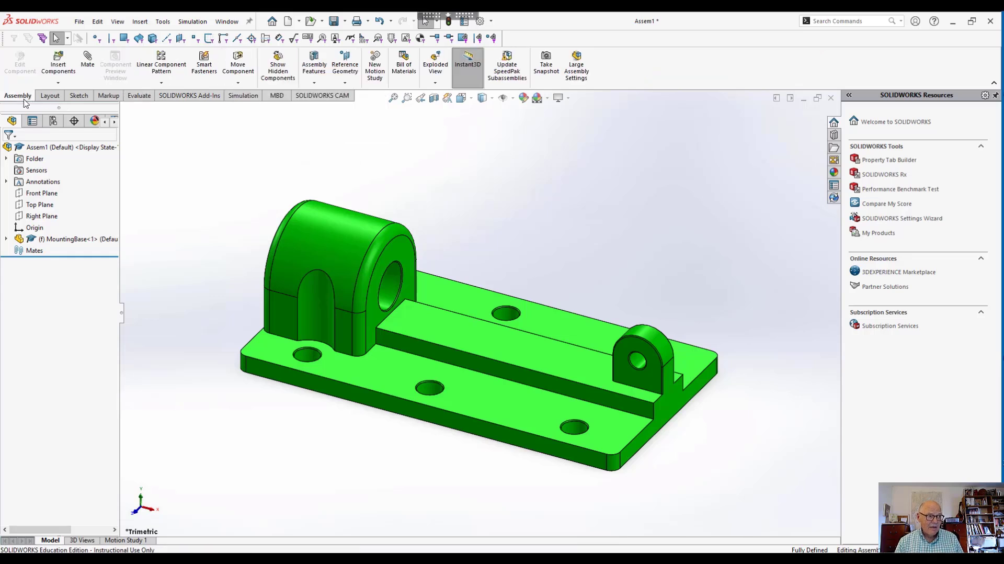
left_click(59, 65)
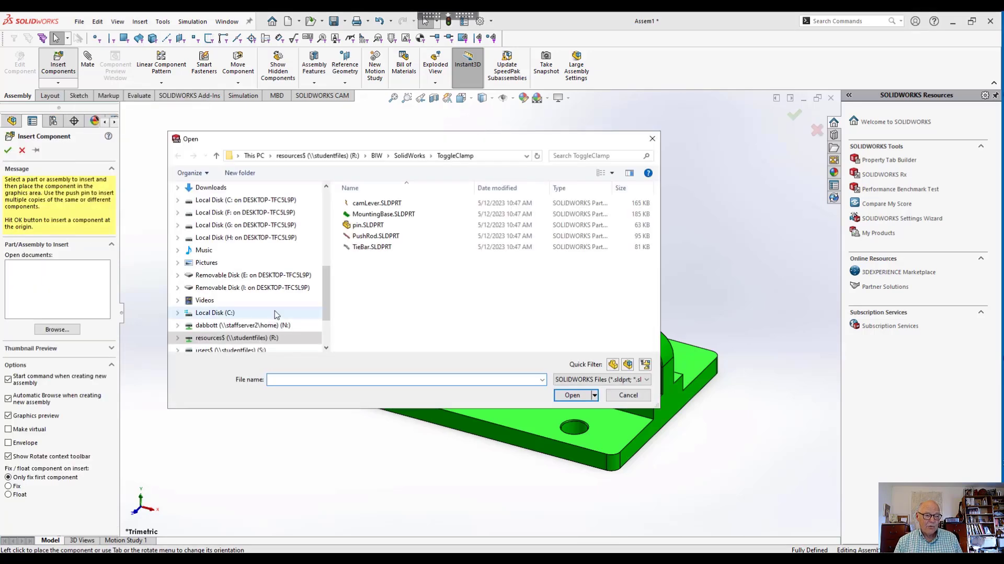
left_click(364, 248)
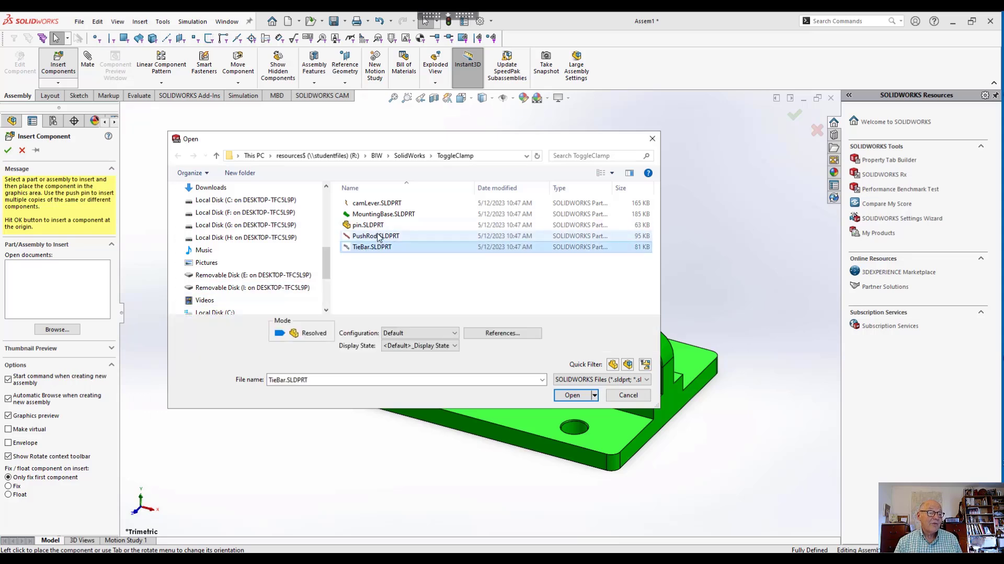
left_click(373, 237, "ctrl")
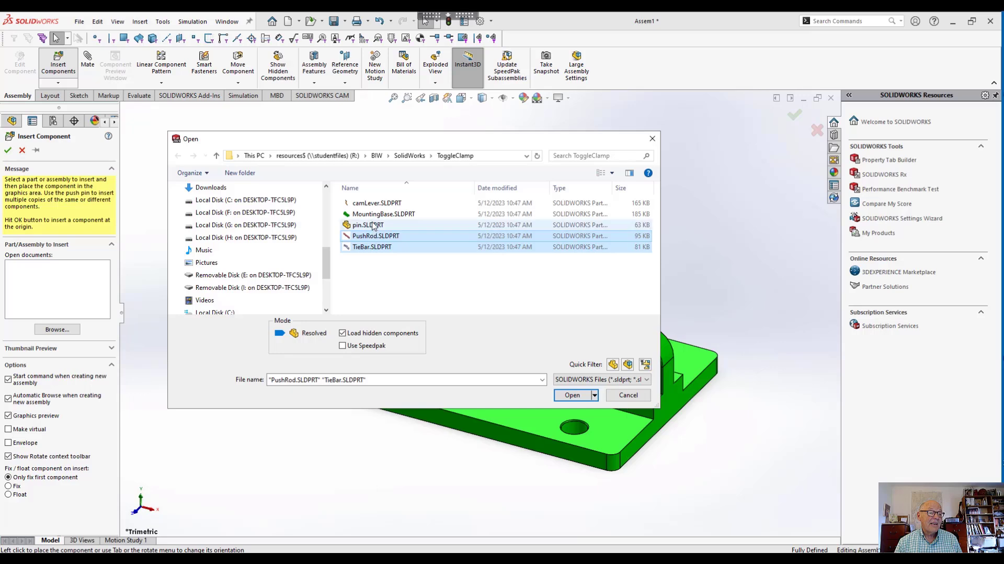
left_click(374, 225, "ctrl")
left_click(380, 203, "ctrl")
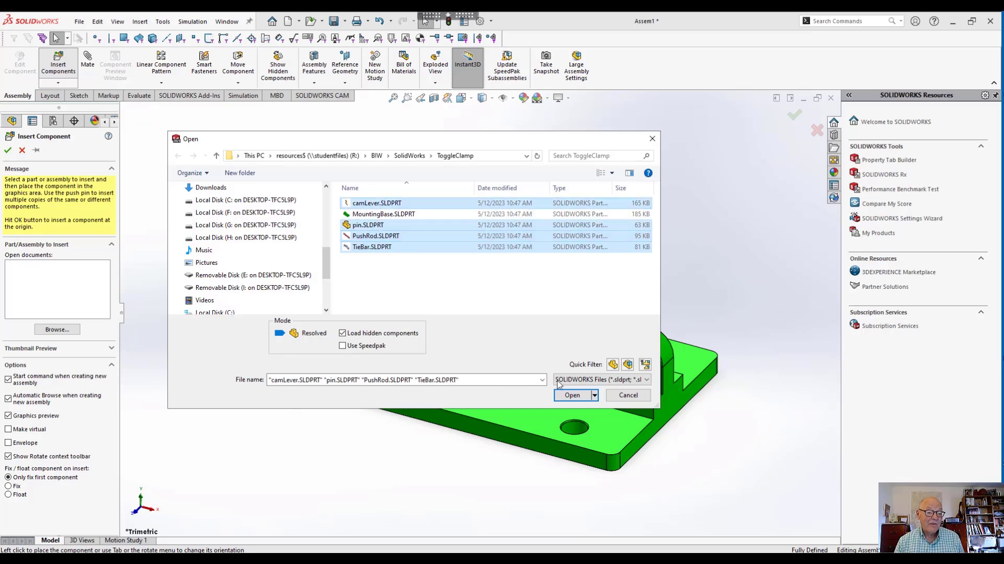
left_click(572, 398)
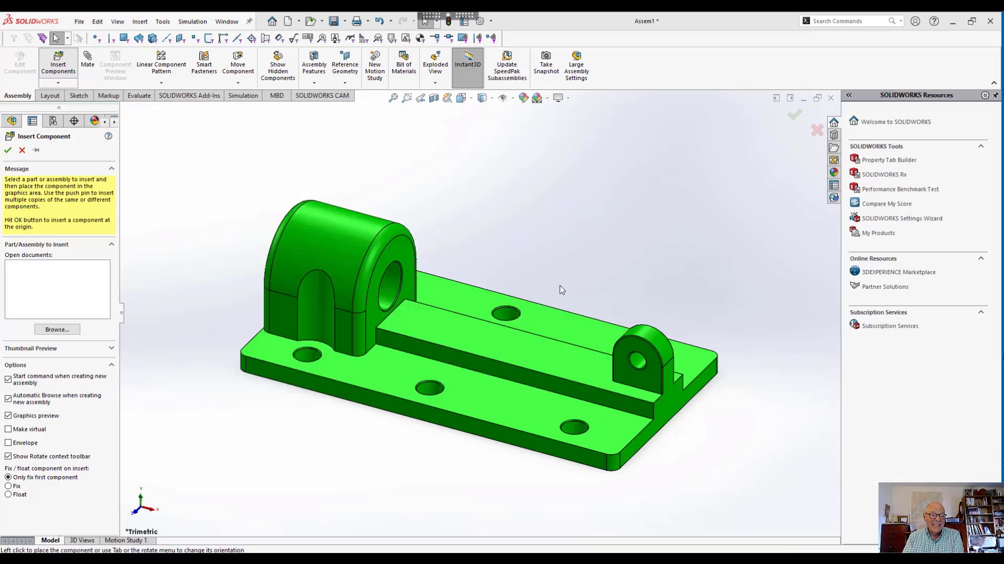
Place the cam lever, the pin in its Short configuration, the push rod and the tie bar in free space beside the mounting base.
scroll(587, 238, "up", 3)
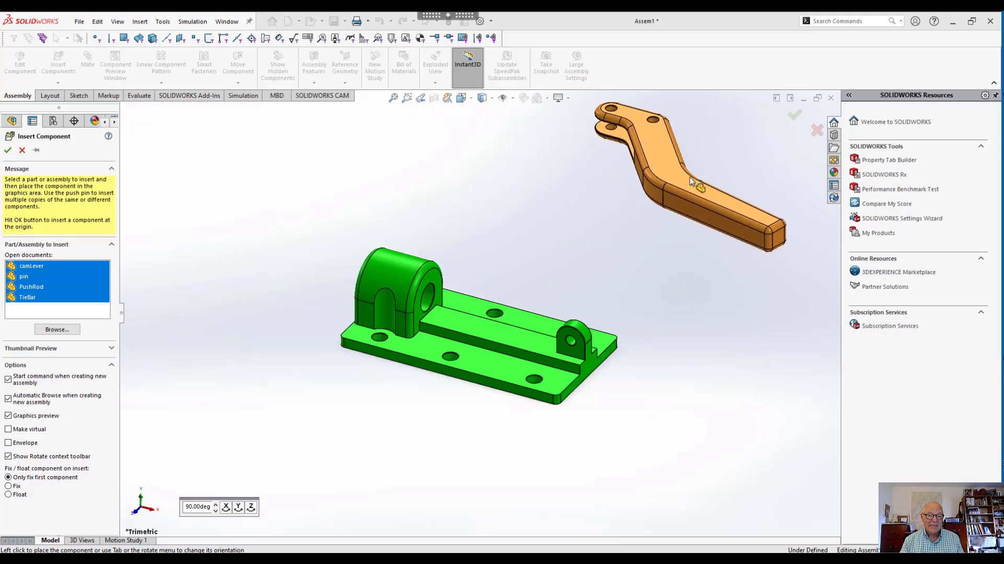
left_click(689, 177)
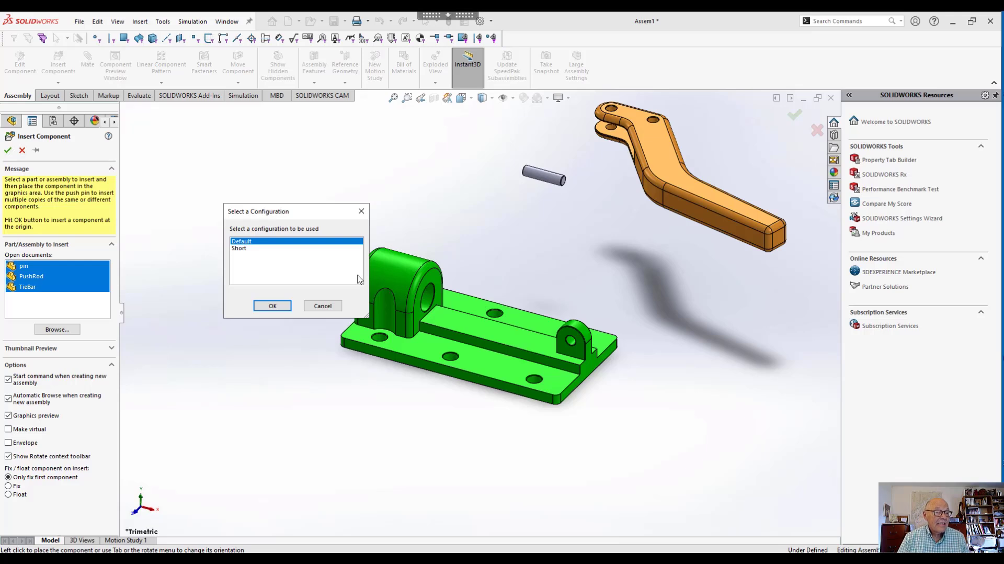
double_click(238, 249)
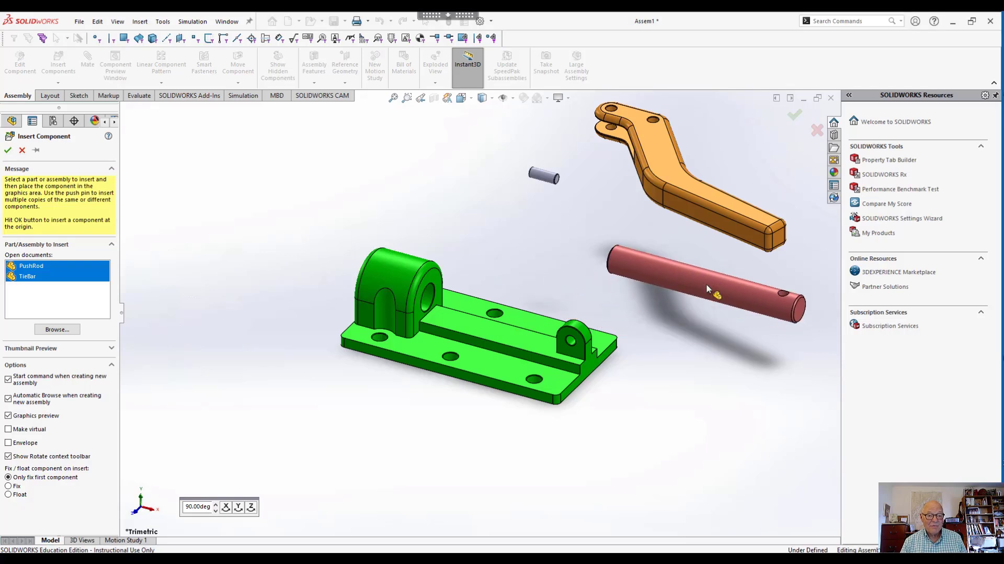
left_click(706, 283)
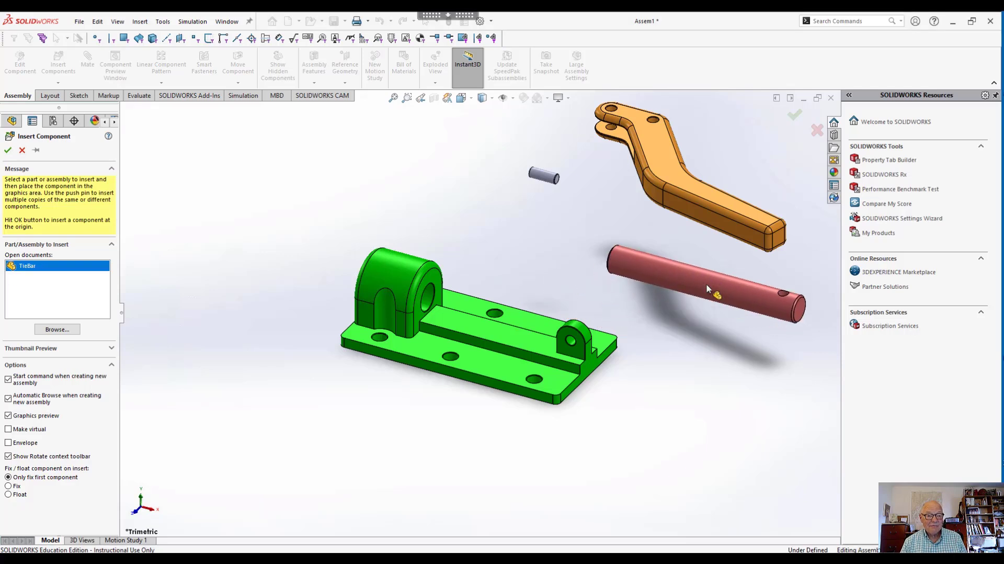
left_click(683, 434)
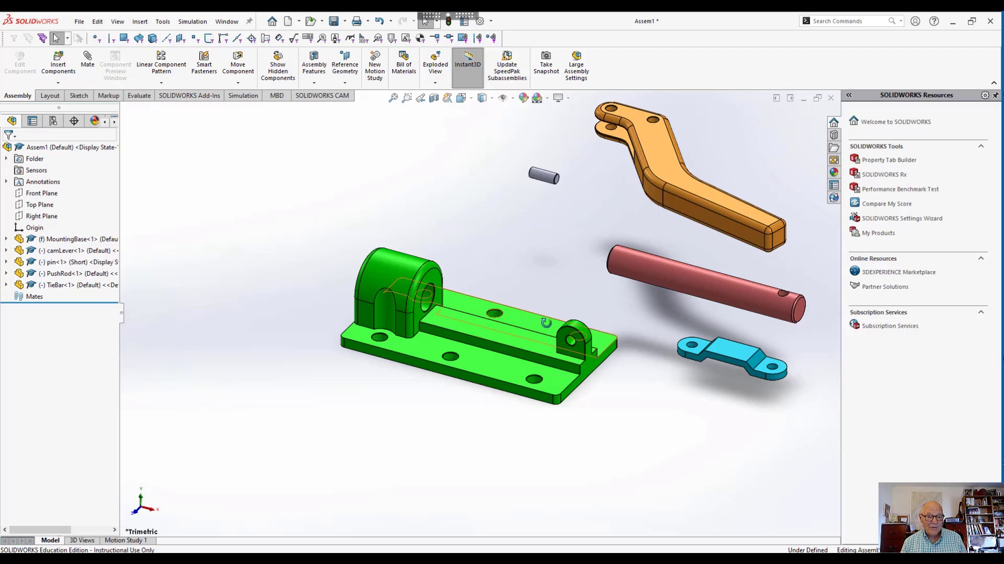
Move the push rod over the mounting base near its bored housing and clear the selection.
middle_click_drag(539, 324, 676, 265)
left_click_drag(676, 265, 448, 307)
middle_click_drag(447, 307, 541, 276)
scroll(541, 276, "up", 2)
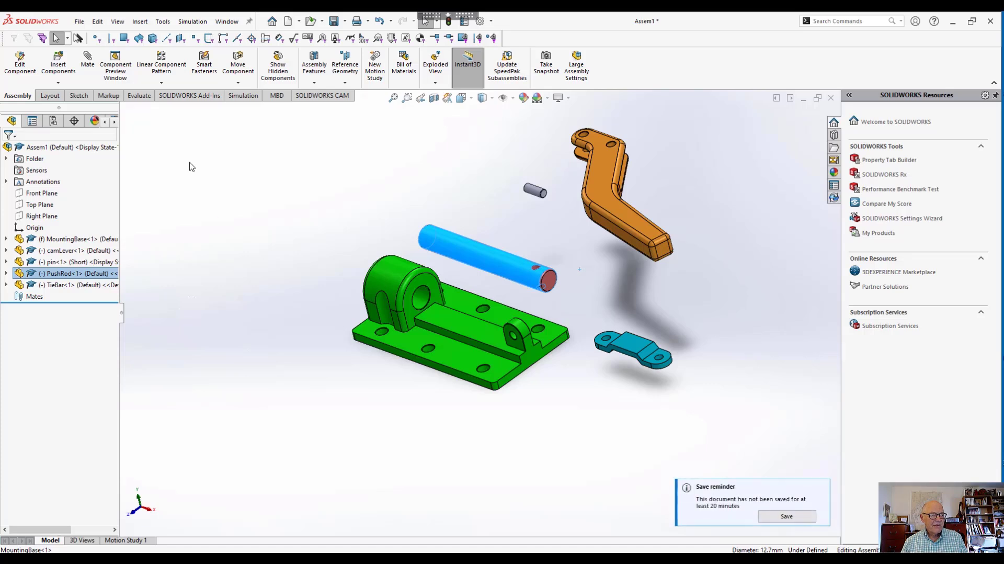
left_click(387, 169)
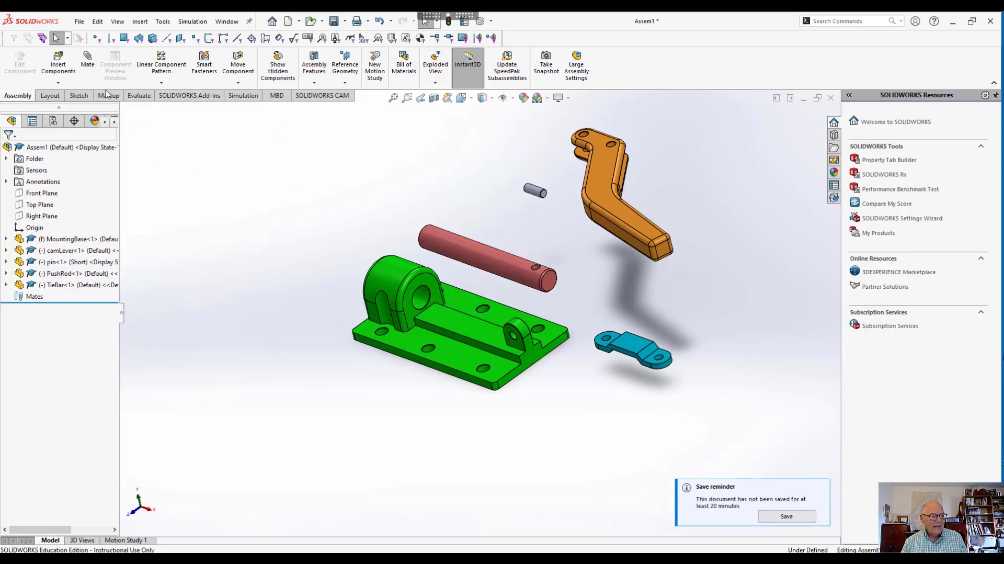
Start the Mate command and review the advanced and mechanical mate types before returning to the standard ones.
left_click(88, 59)
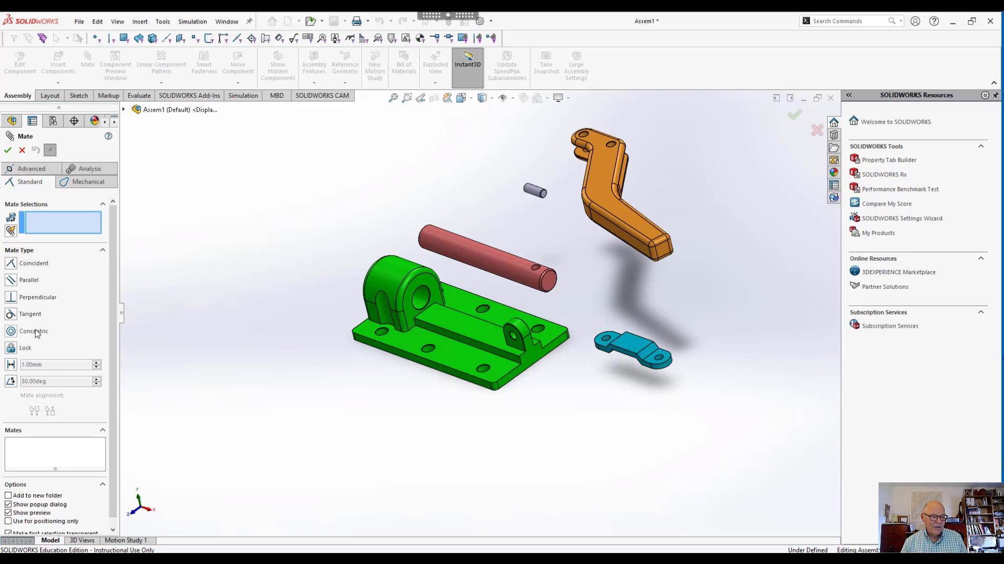
left_click(33, 169)
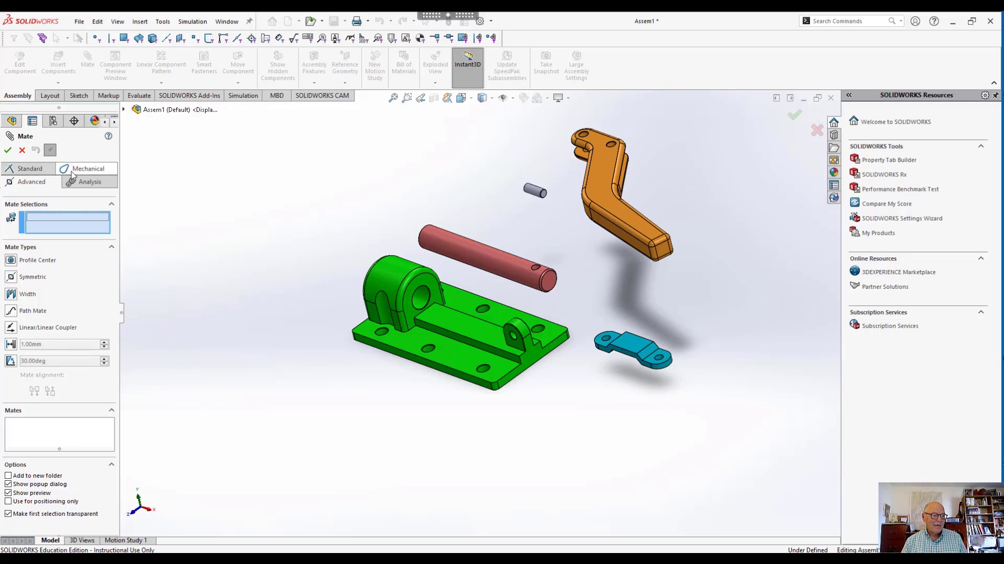
left_click(85, 171)
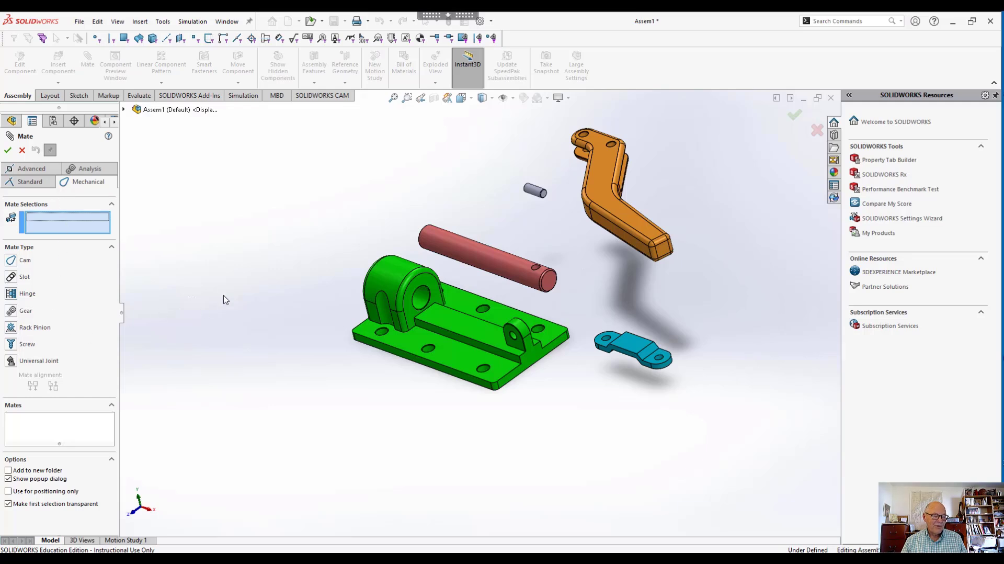
left_click(27, 171)
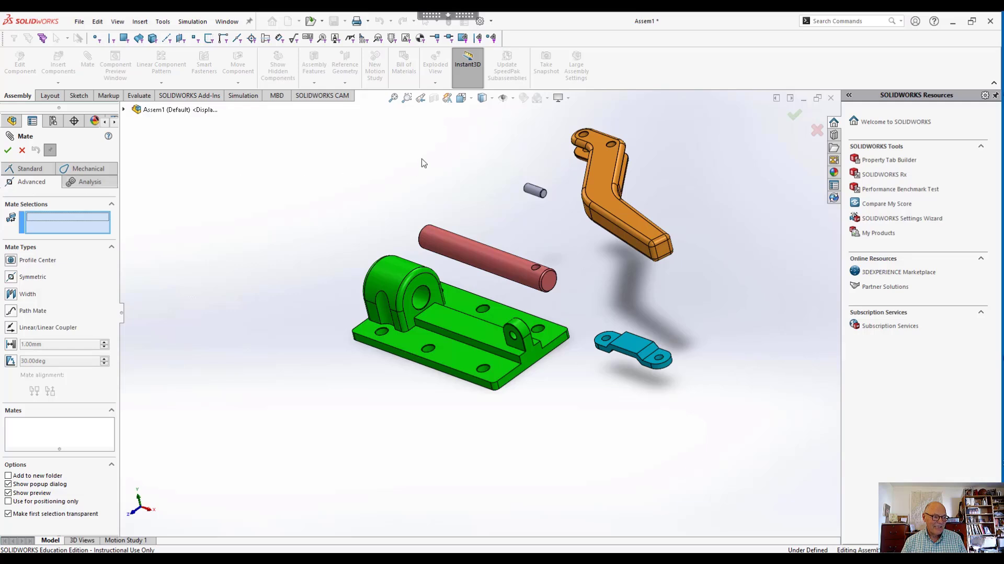
left_click(30, 169)
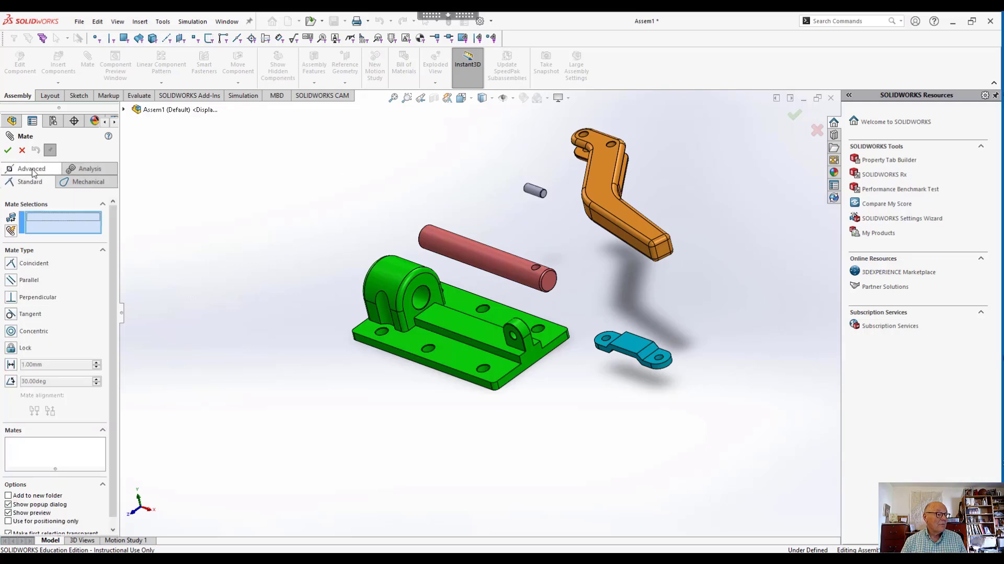
Add a concentric mate between the push rod's cylindrical face and the large bore of the mounting base.
left_click(11, 331)
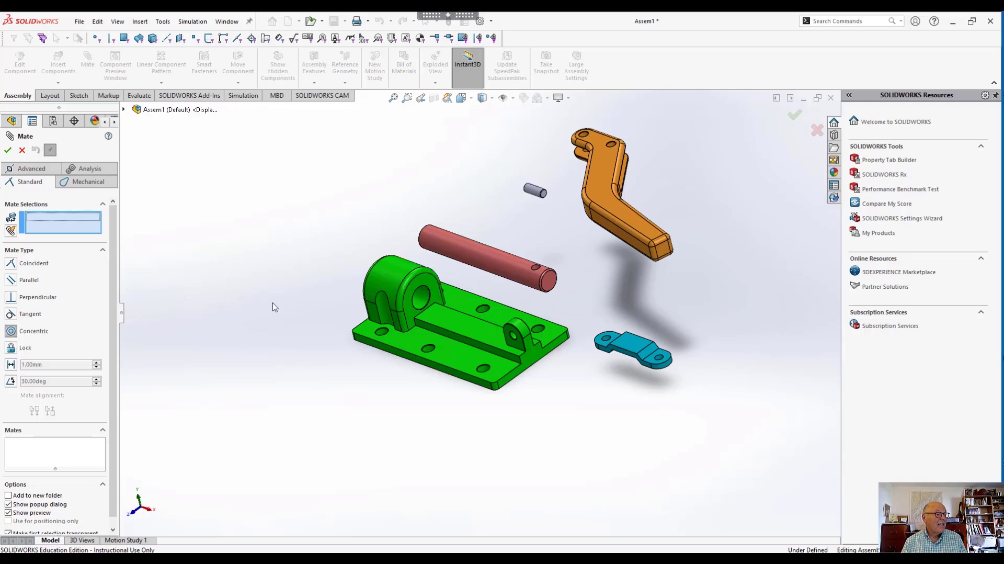
left_click(468, 256)
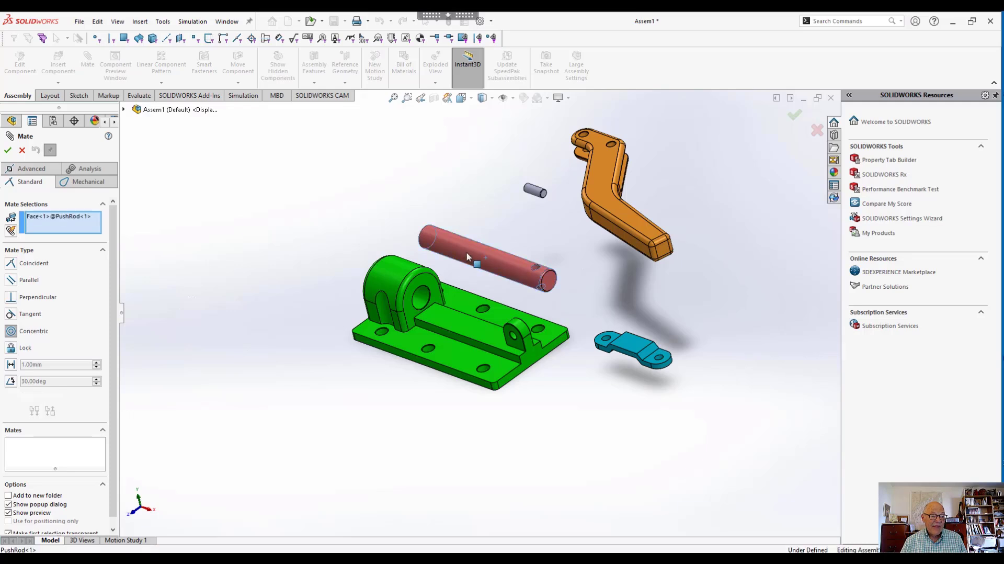
left_click(424, 302)
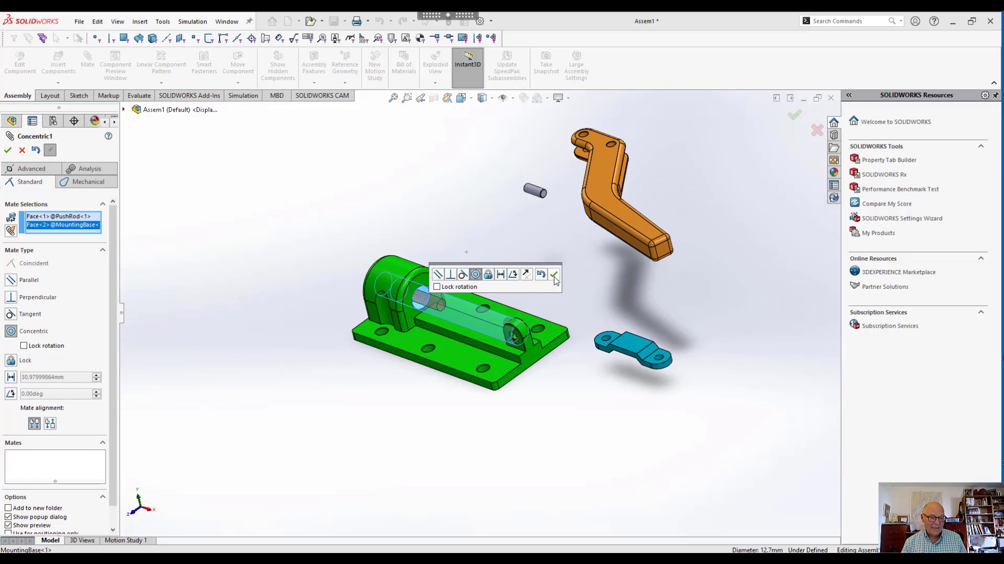
left_click(553, 274)
Slide the push rod along the bore until it extends from both ends of the housing.
middle_click_drag(375, 394, 463, 314)
left_click_drag(473, 296, 347, 283)
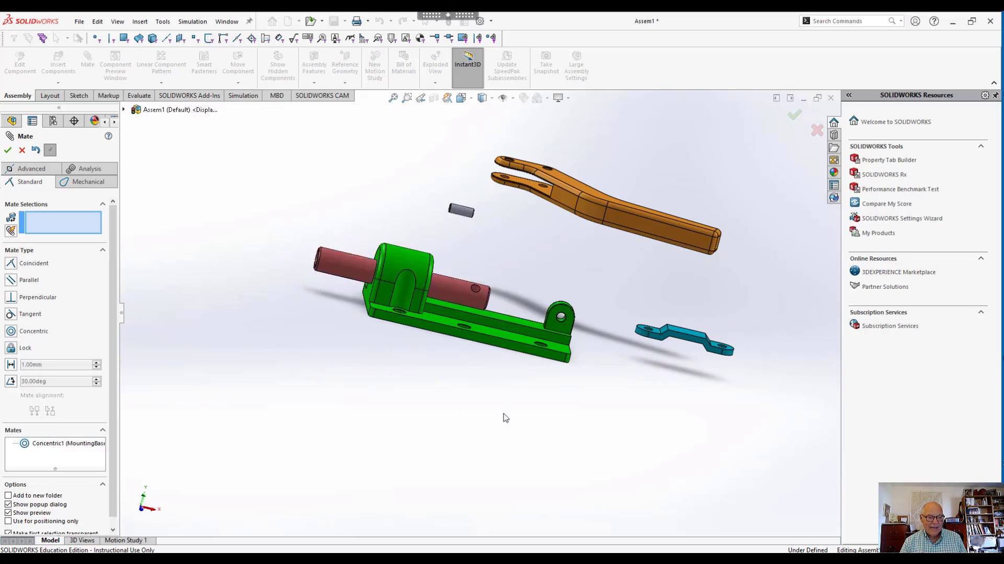
middle_click_drag(487, 428, 242, 356)
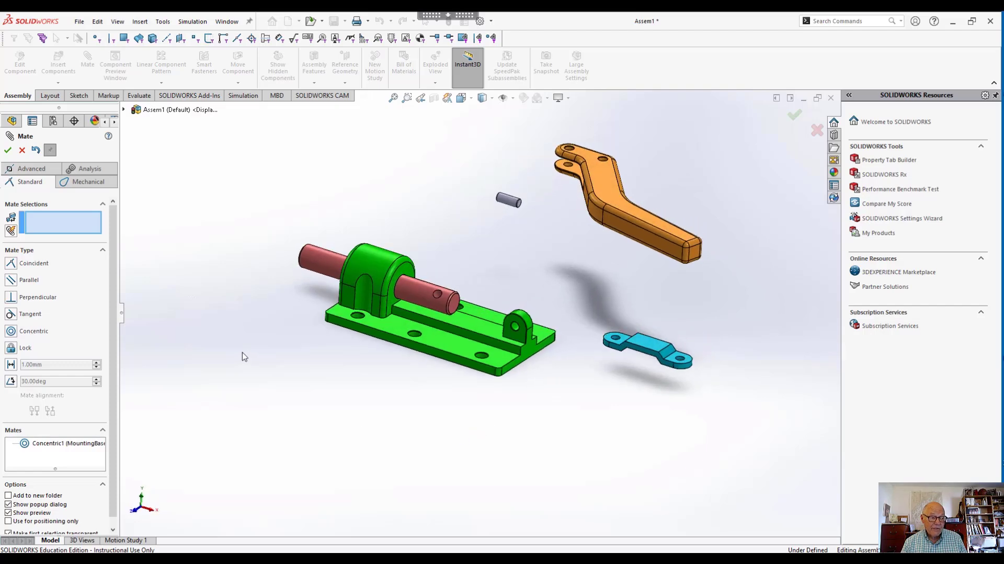
scroll(348, 356, "down", 2)
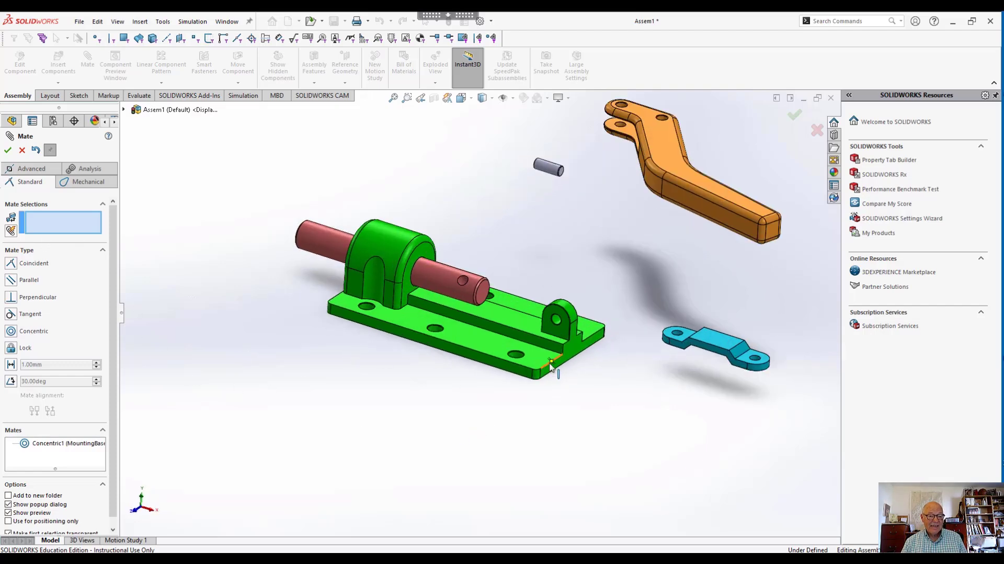
Move the cam lever lower and rotate it so its forked end points toward the lug on the mounting base.
scroll(551, 366, "down", 1)
scroll(649, 203, "up", 1)
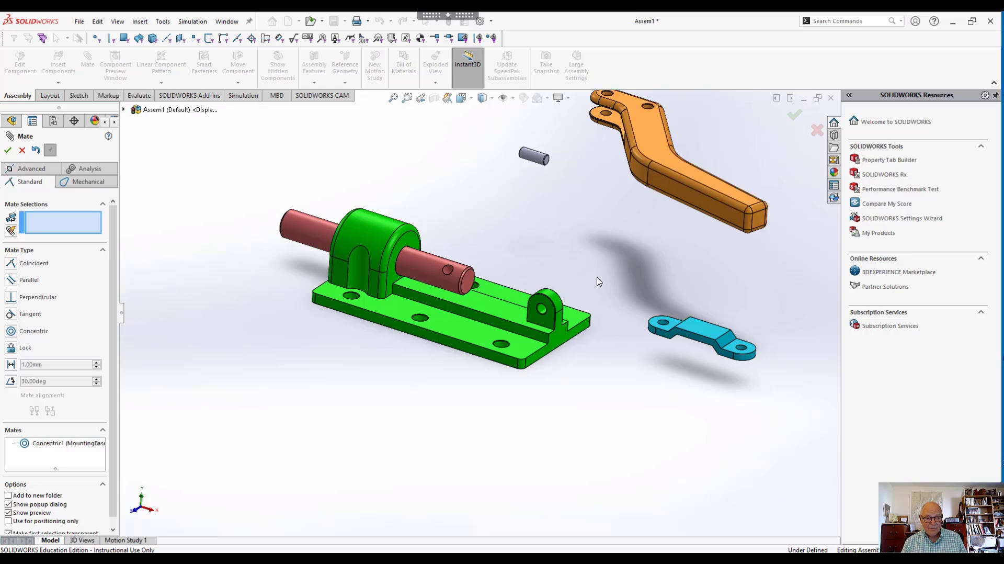
left_click_drag(660, 165, 703, 221)
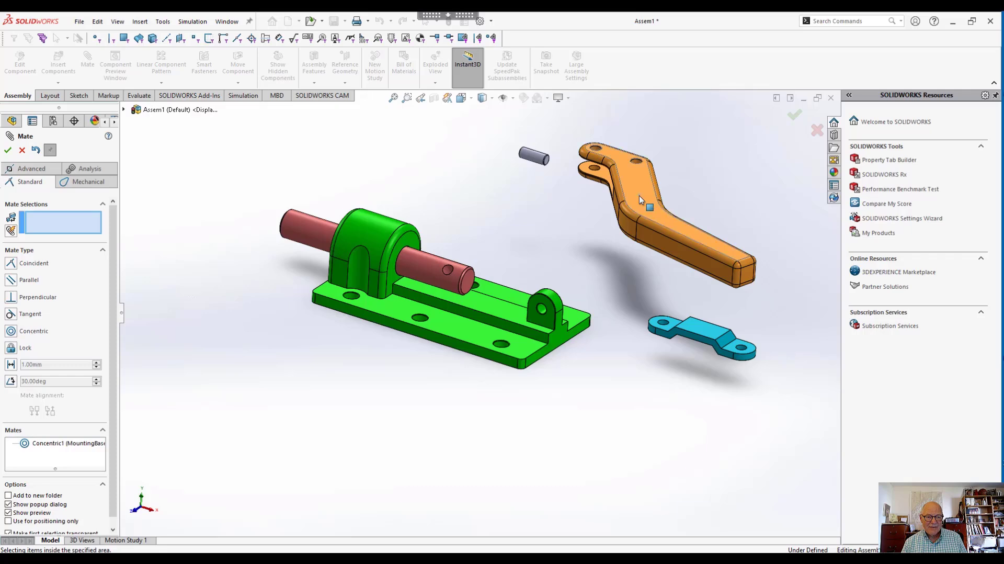
right_click_drag(639, 195, 769, 267)
Add a coincident mate between the inner face of the cam lever's fork and the side face of the mounting base's lug.
scroll(599, 282, "down", 4)
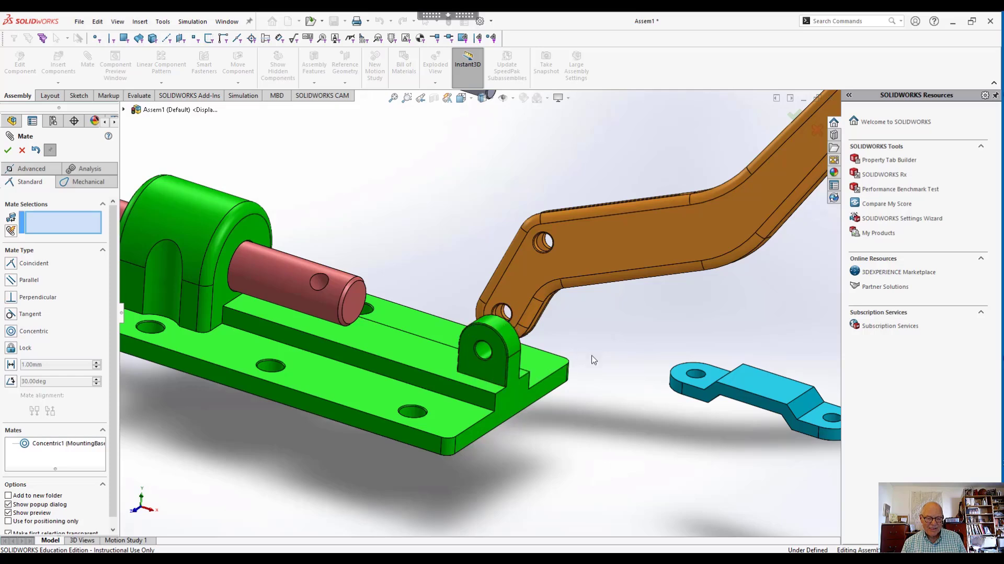
middle_click_drag(656, 360, 606, 335)
left_click(565, 300)
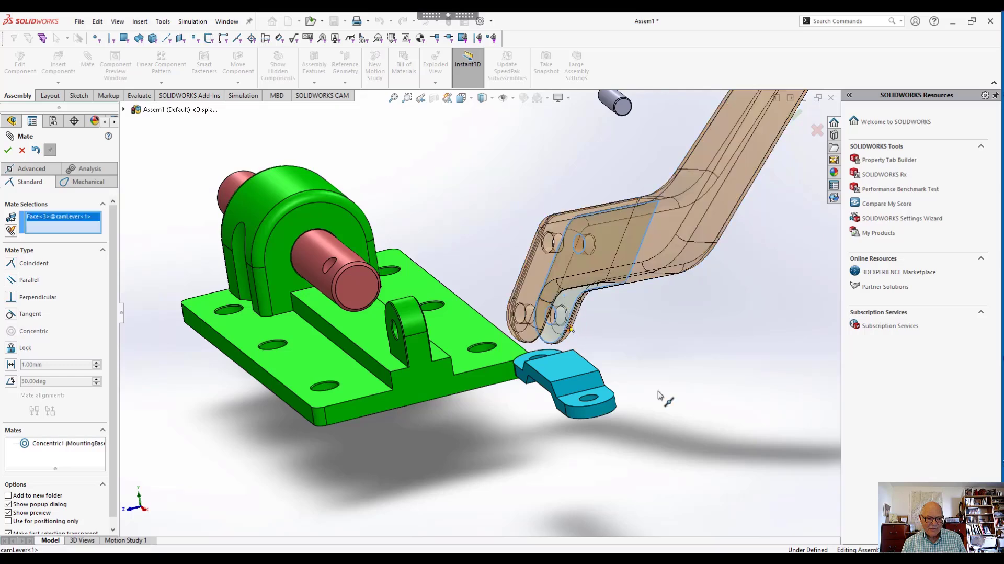
middle_click_drag(836, 336, 603, 347)
left_click(560, 334)
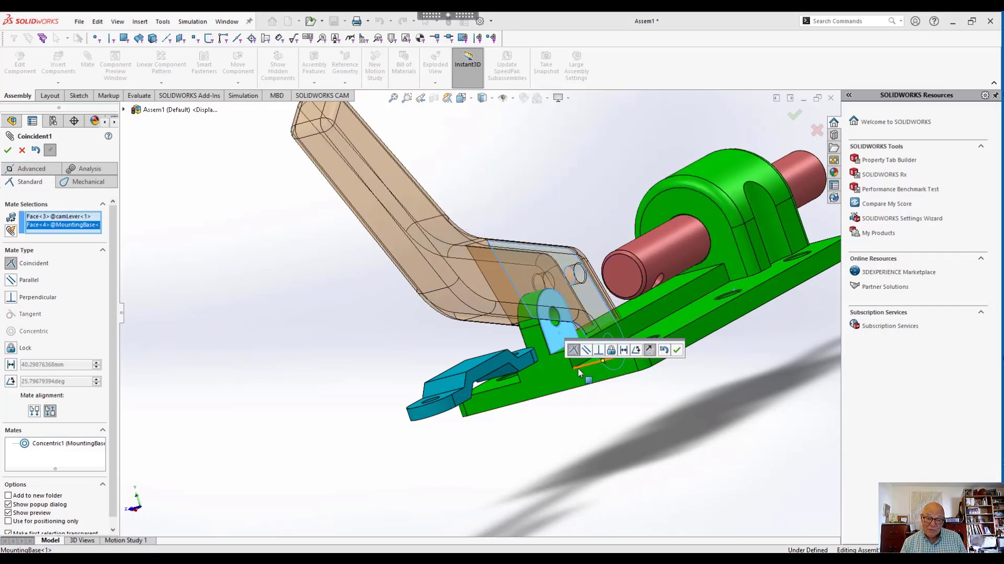
left_click(678, 350)
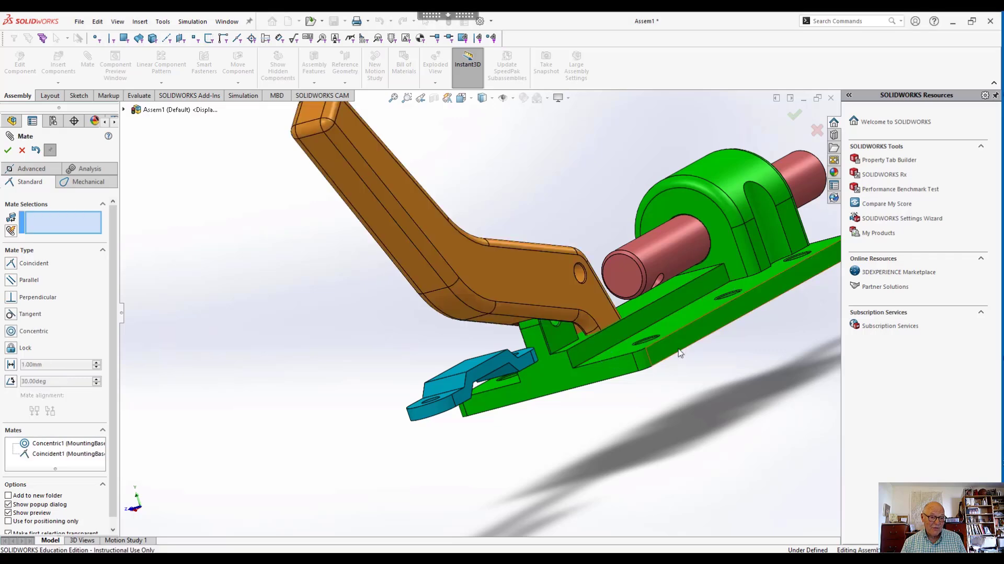
Pull the cam lever clear and add a concentric mate between the mounting base's lug hole and the lever's end hole.
middle_click_drag(561, 477, 714, 456)
left_click_drag(756, 256, 743, 209)
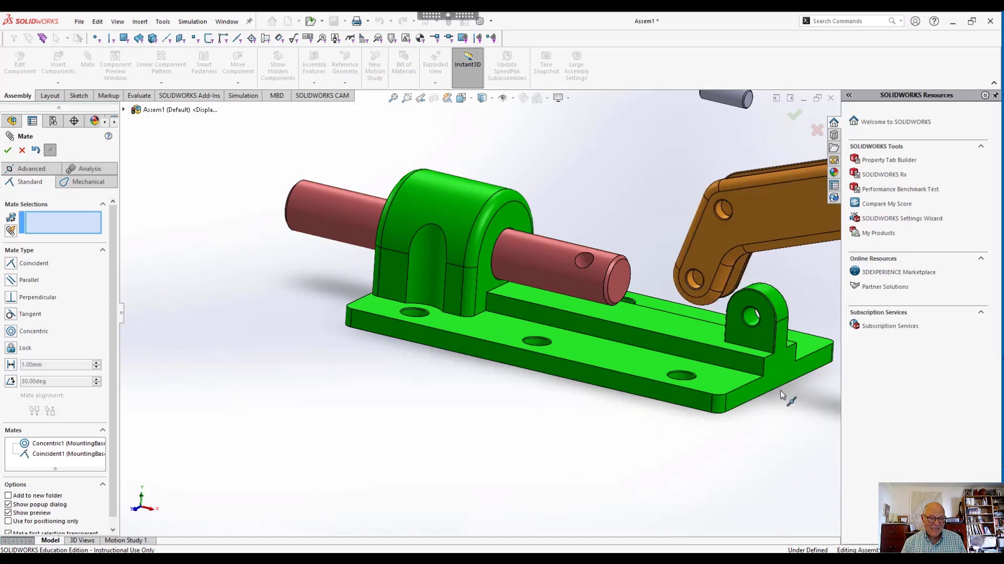
left_click(749, 322)
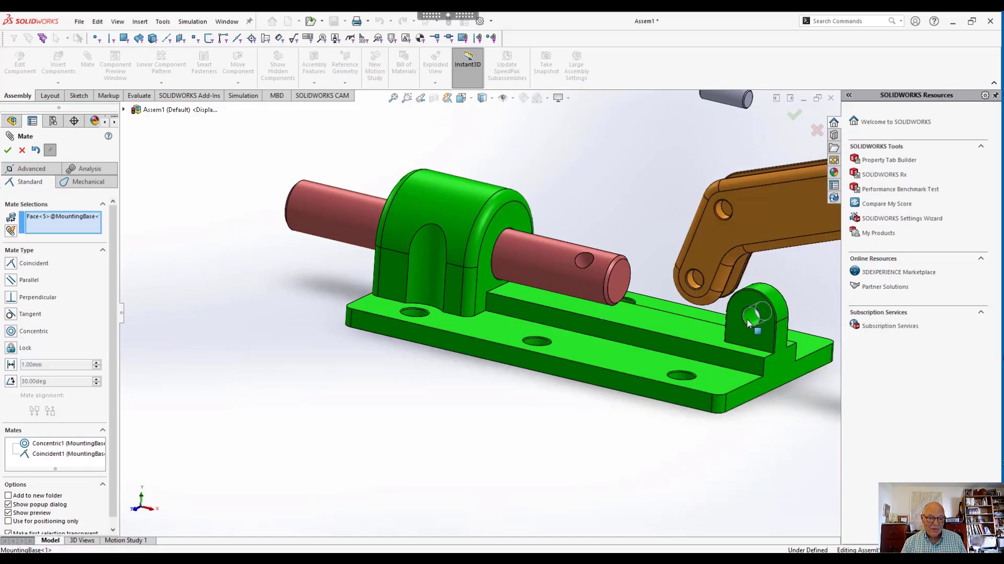
left_click(692, 285)
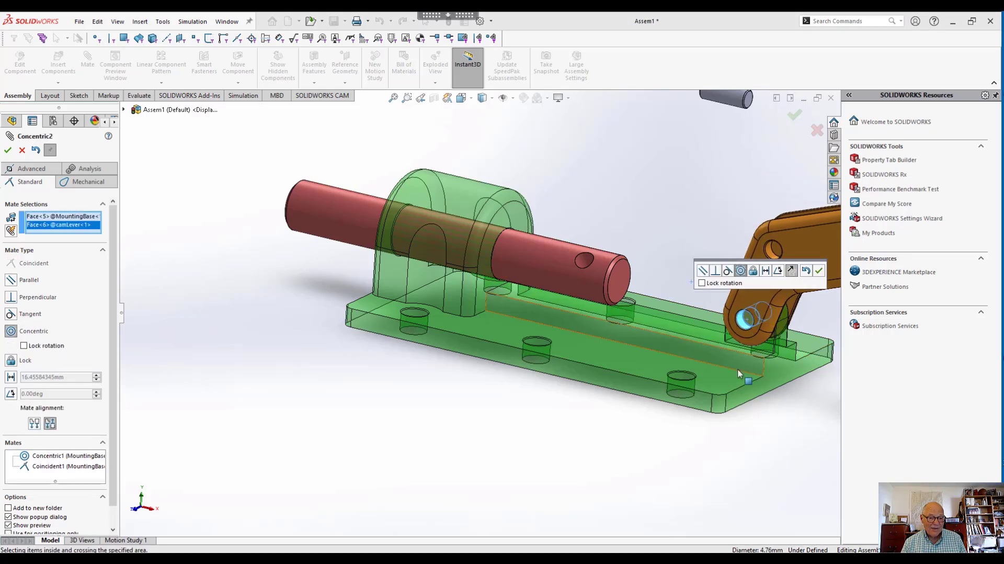
left_click(819, 270)
Swing the cam lever upright about its pivot and slide the push rod slightly along its bore.
middle_click_drag(766, 441, 807, 431)
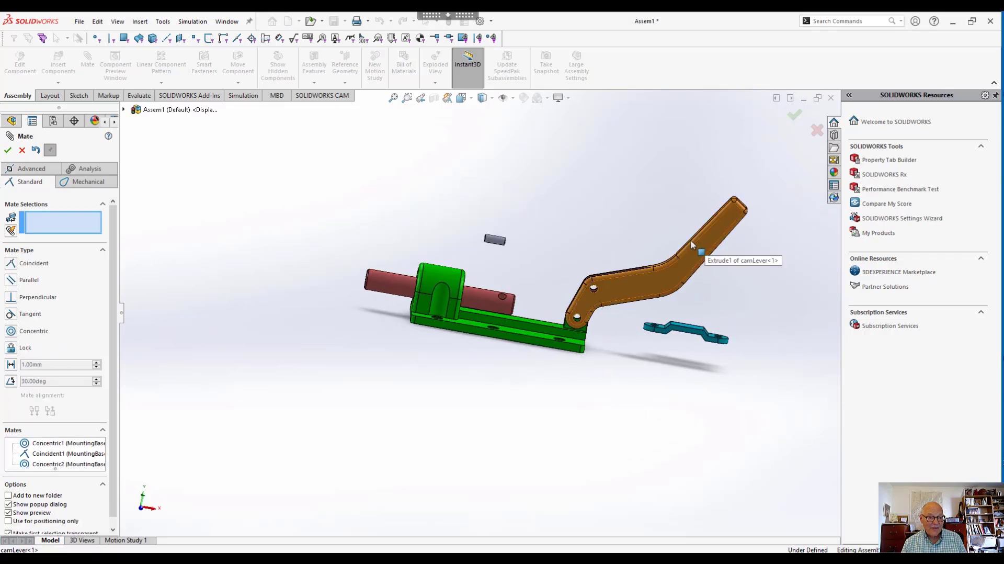
left_click_drag(705, 238, 617, 225)
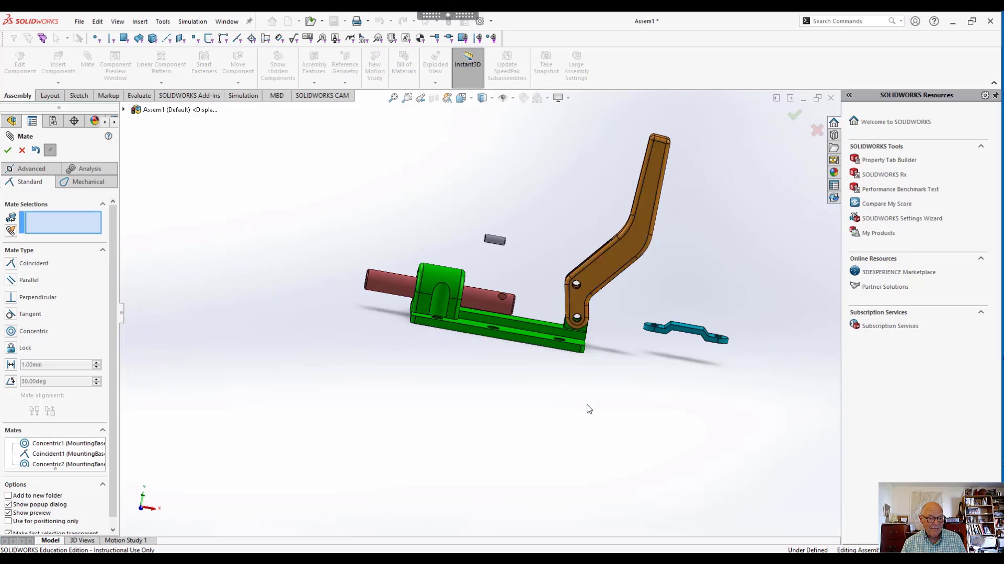
left_click_drag(477, 303, 488, 314)
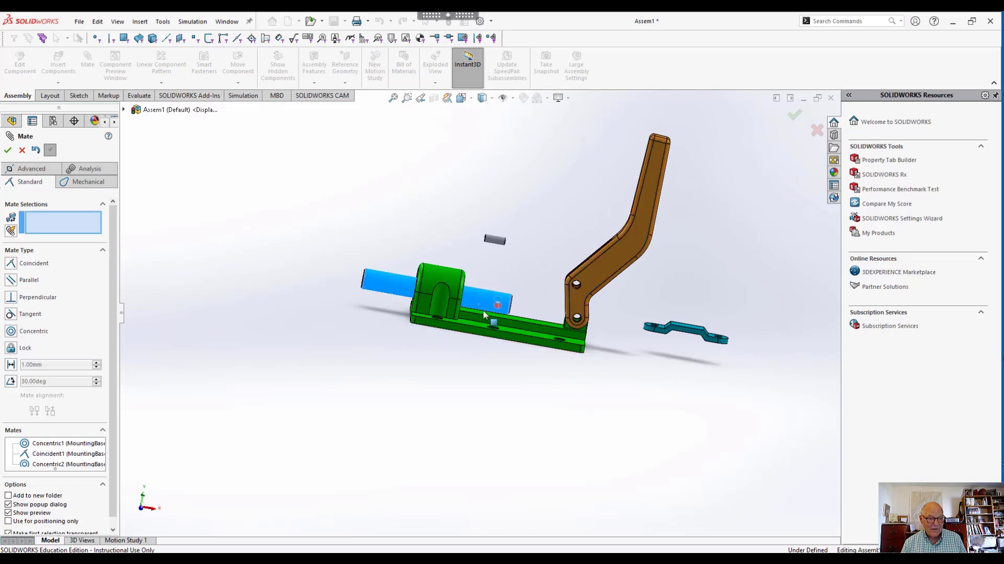
left_click_drag(571, 277, 549, 294)
Rotate the tie bar onto its side and move it to the near side of the mounting base.
scroll(563, 272, "down", 1)
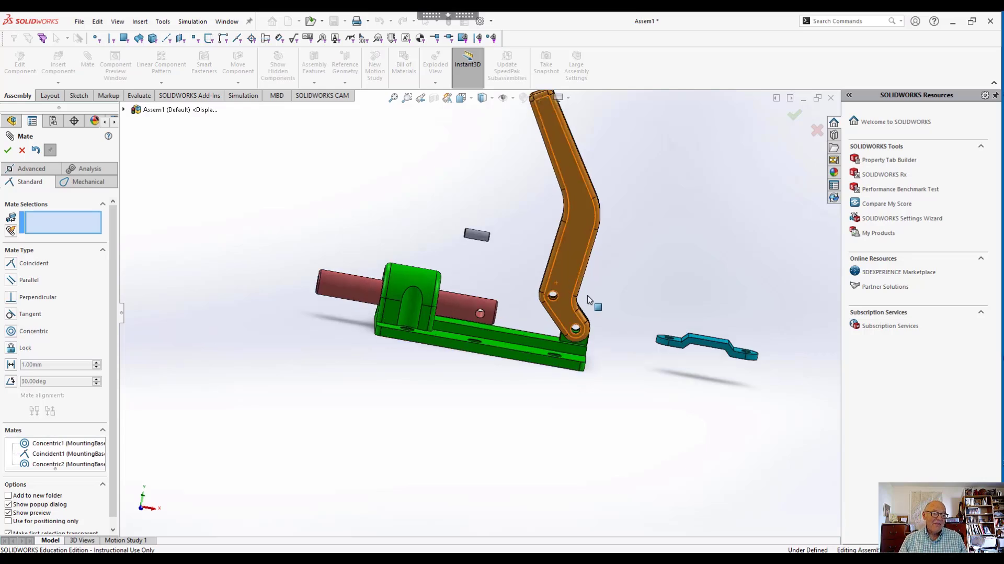
scroll(590, 300, "down", 2)
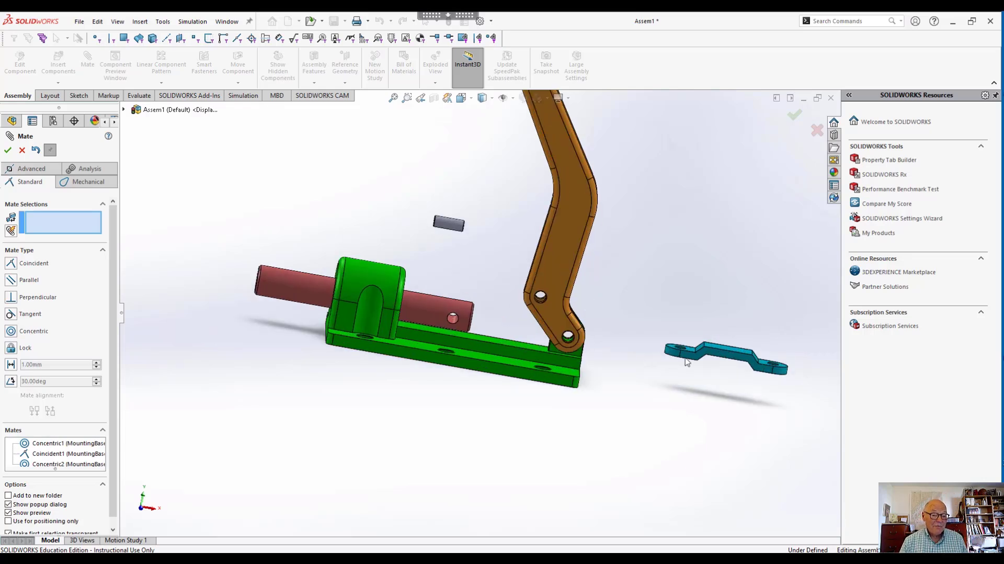
right_click_drag(720, 361, 684, 549)
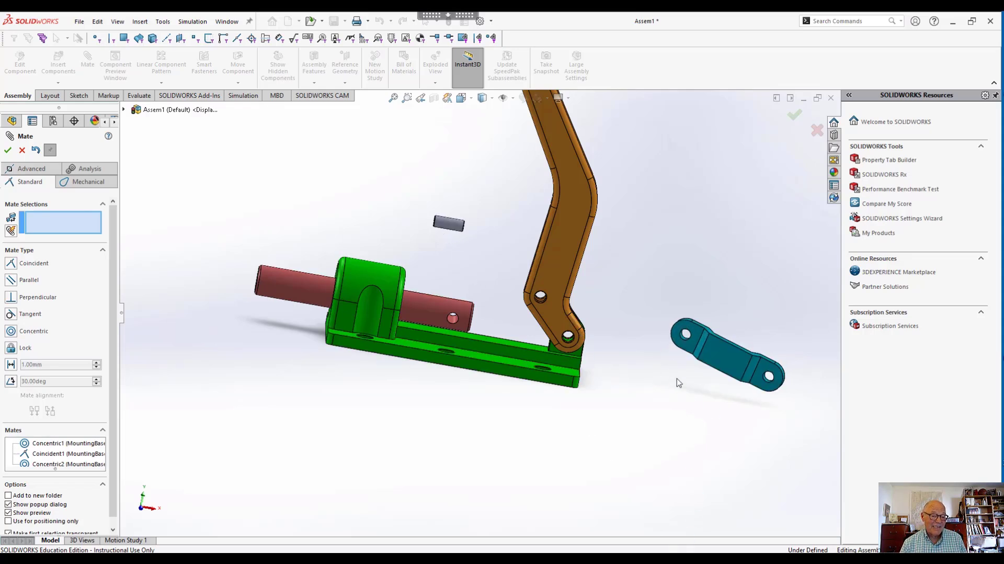
middle_click_drag(792, 376, 694, 387)
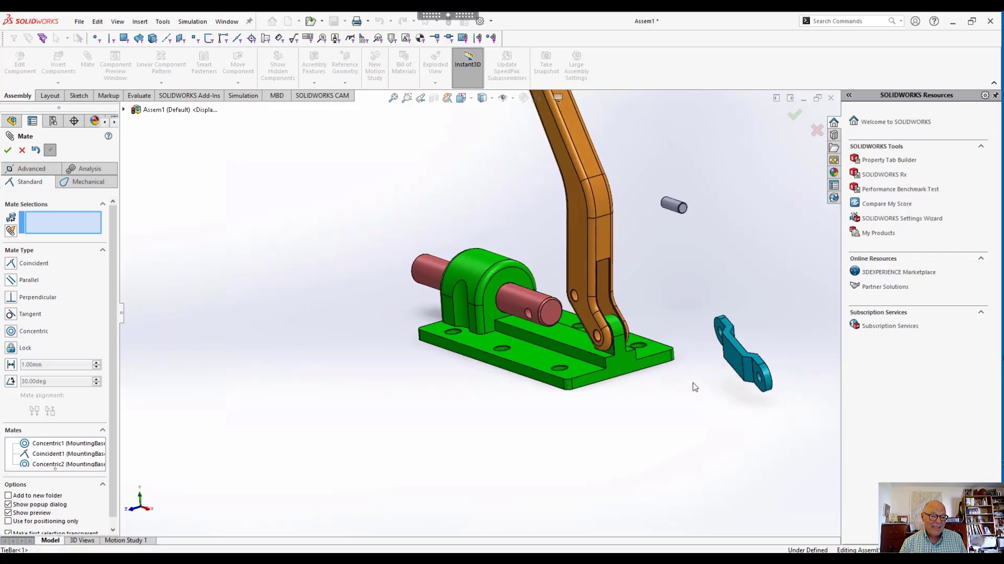
left_click_drag(727, 358, 458, 348)
Add a coincident mate between the inner face of the tie bar's end and the outer side face of the cam lever.
middle_click_drag(528, 395, 482, 400)
scroll(442, 389, "down", 4)
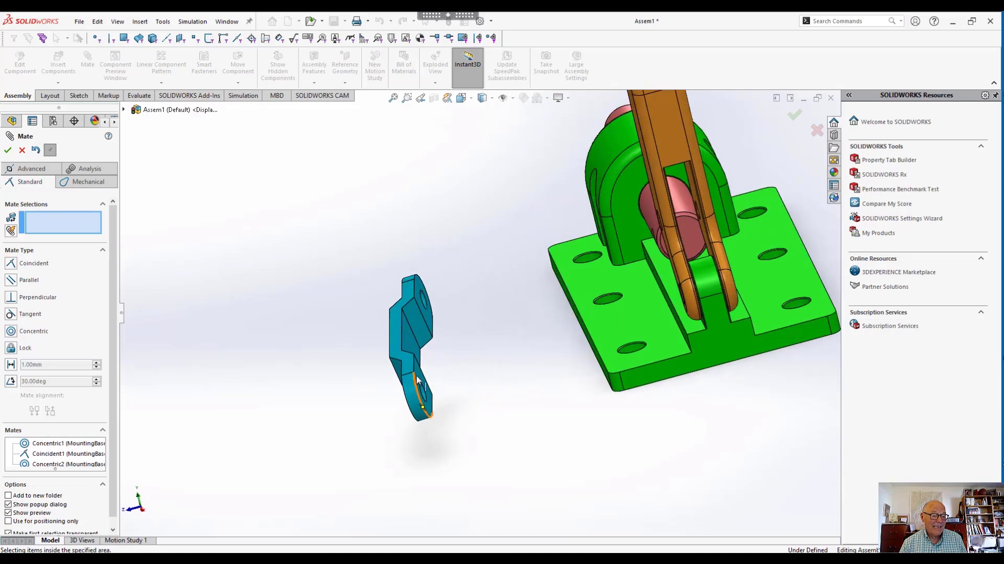
left_click_drag(421, 384, 420, 386)
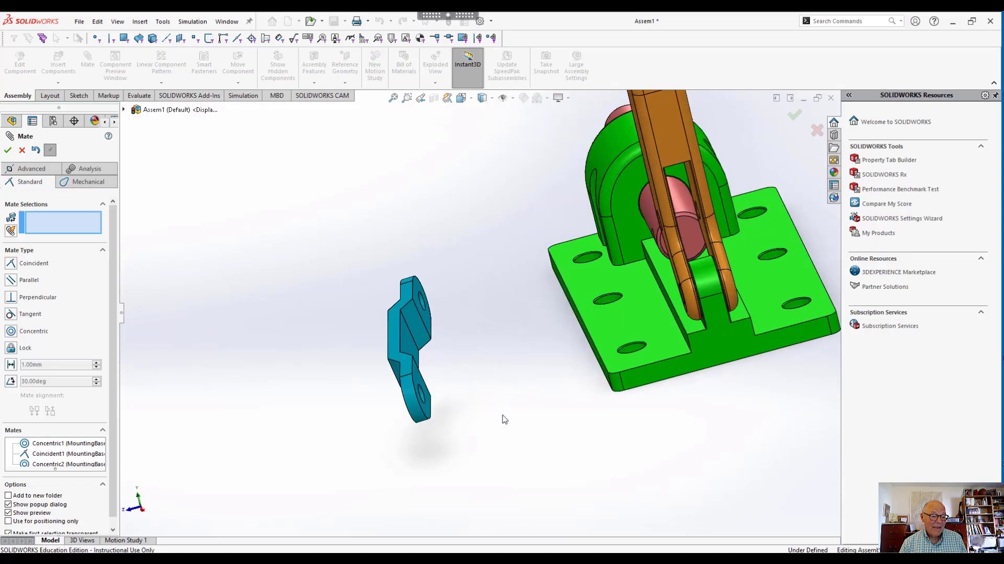
left_click(418, 381)
middle_click_drag(547, 418, 615, 346)
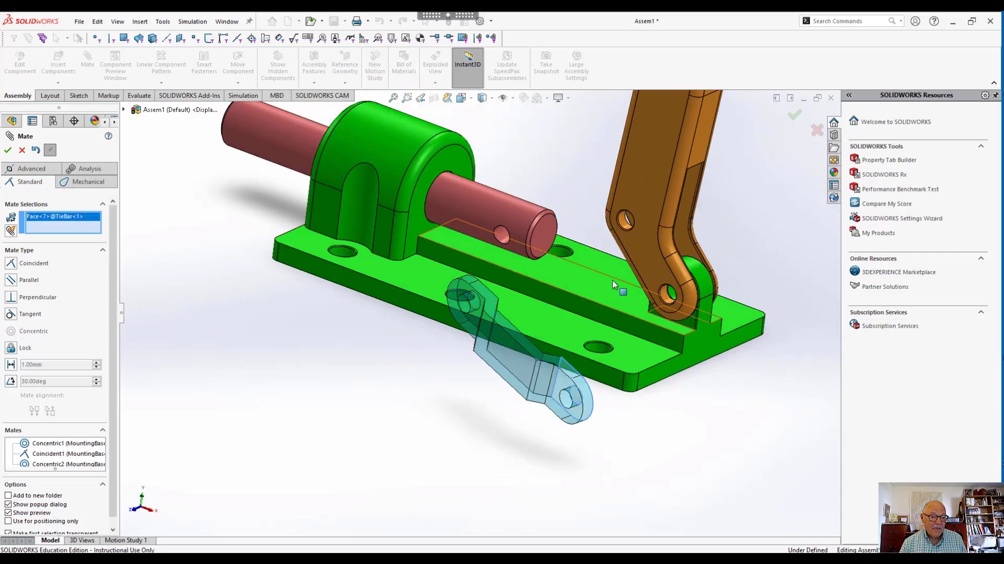
left_click(638, 241)
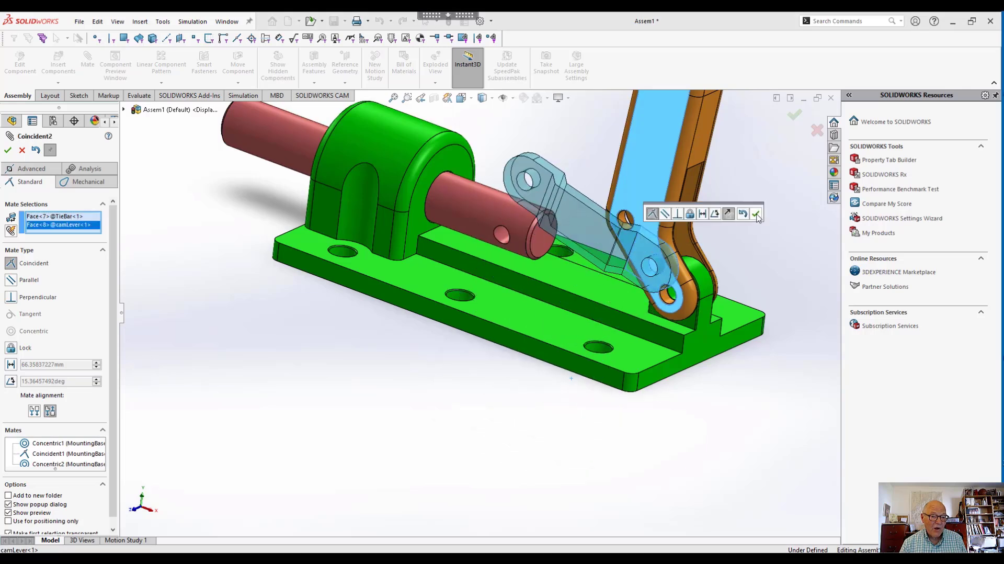
left_click(757, 215)
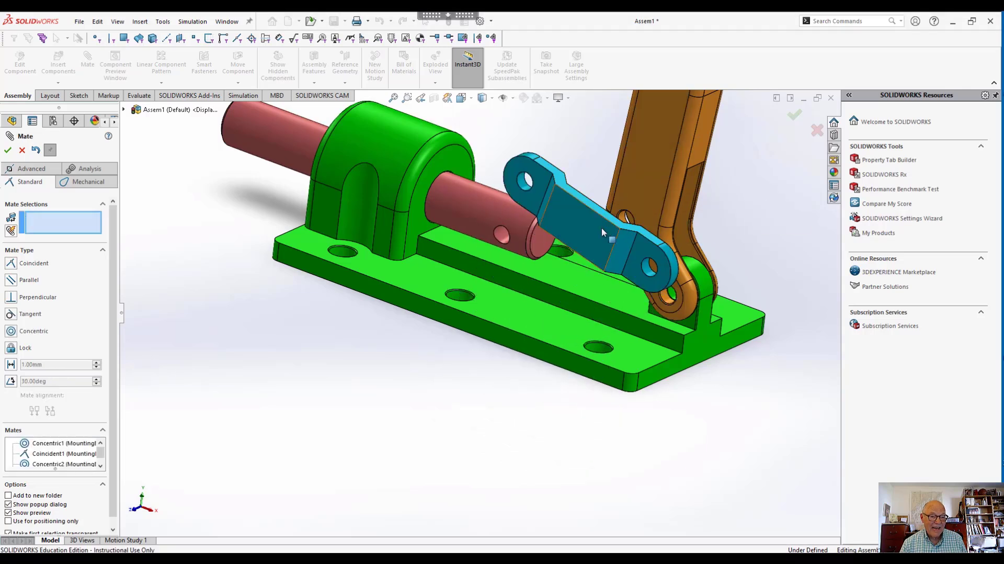
Shift the tie bar upward and add a concentric mate between its near end hole and the cam lever's upper hole.
left_click_drag(602, 227, 561, 176)
scroll(565, 184, "down", 5)
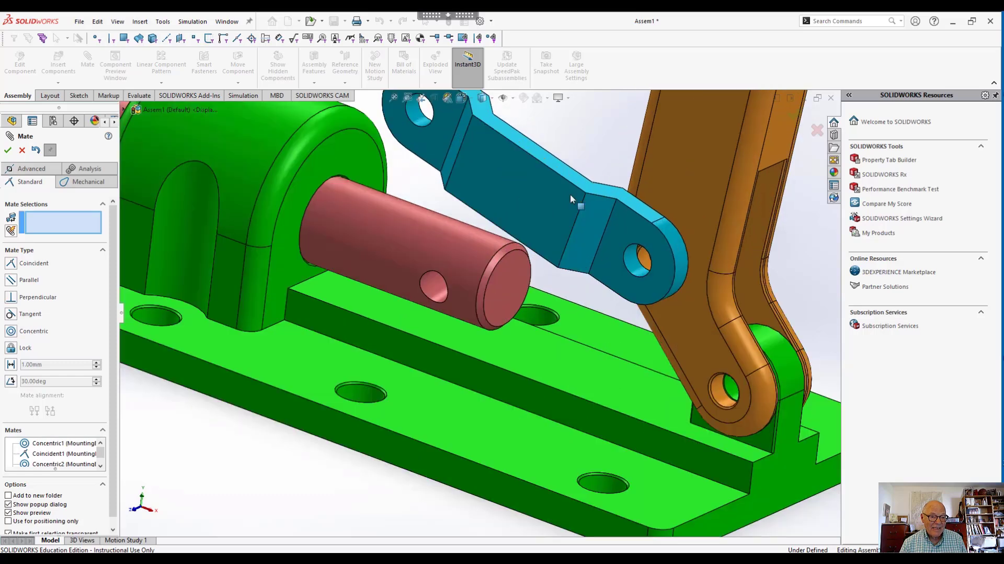
left_click(656, 314)
scroll(660, 316, "down", 3)
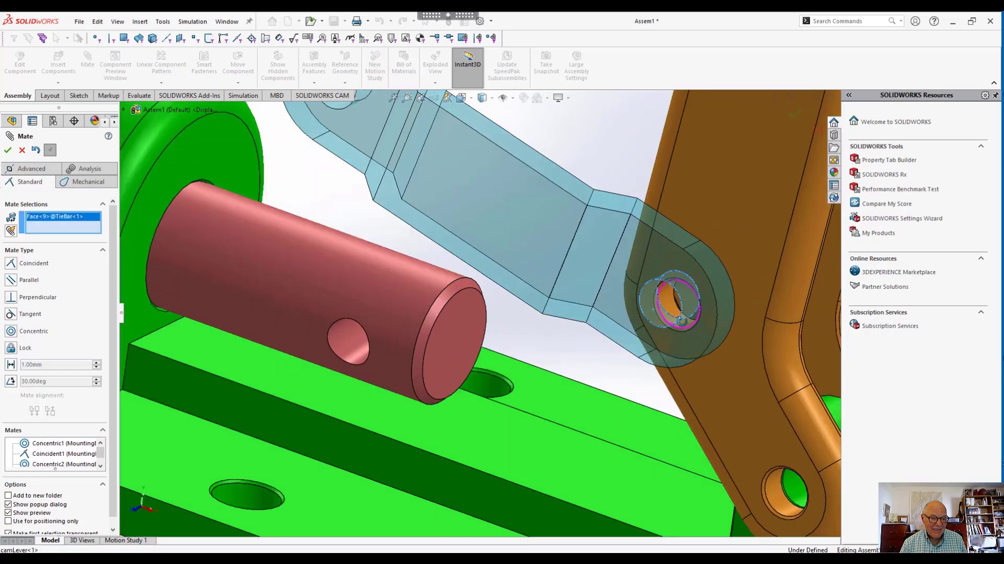
left_click(667, 310)
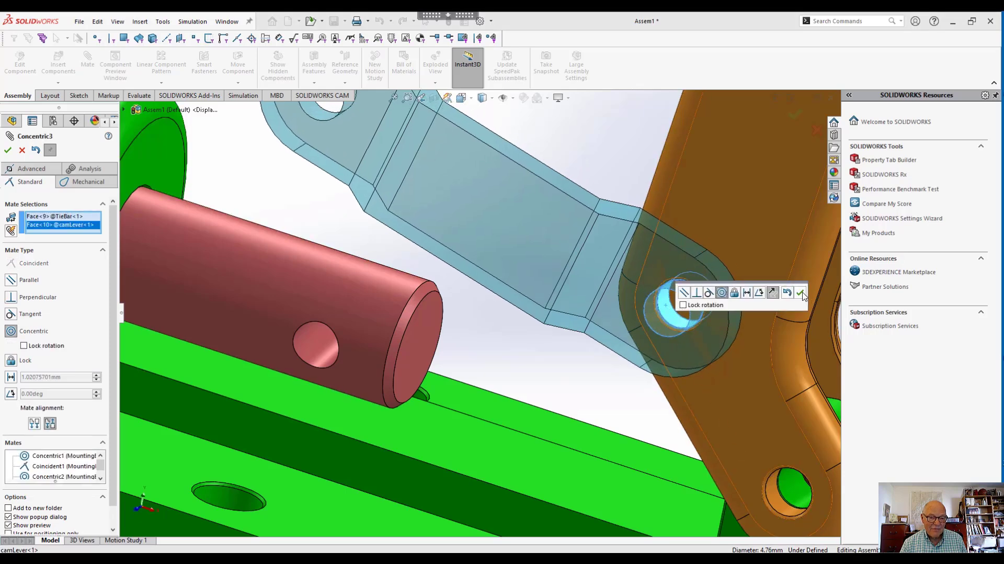
left_click(801, 292)
Add a concentric mate between the tie bar's free end hole and the push rod's cross hole, and finish mating.
scroll(724, 341, "up", 5)
scroll(630, 392, "up", 2)
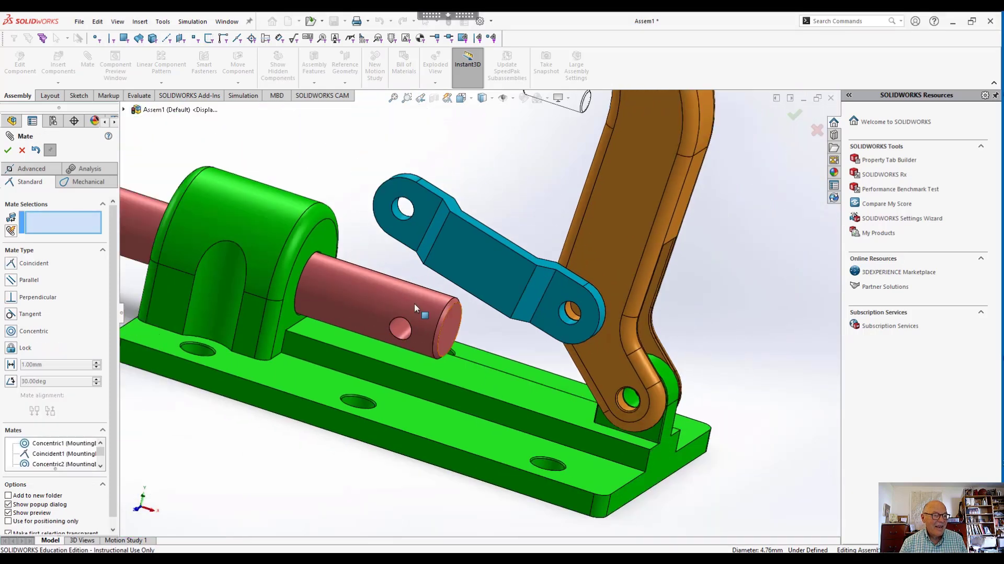
left_click(402, 212)
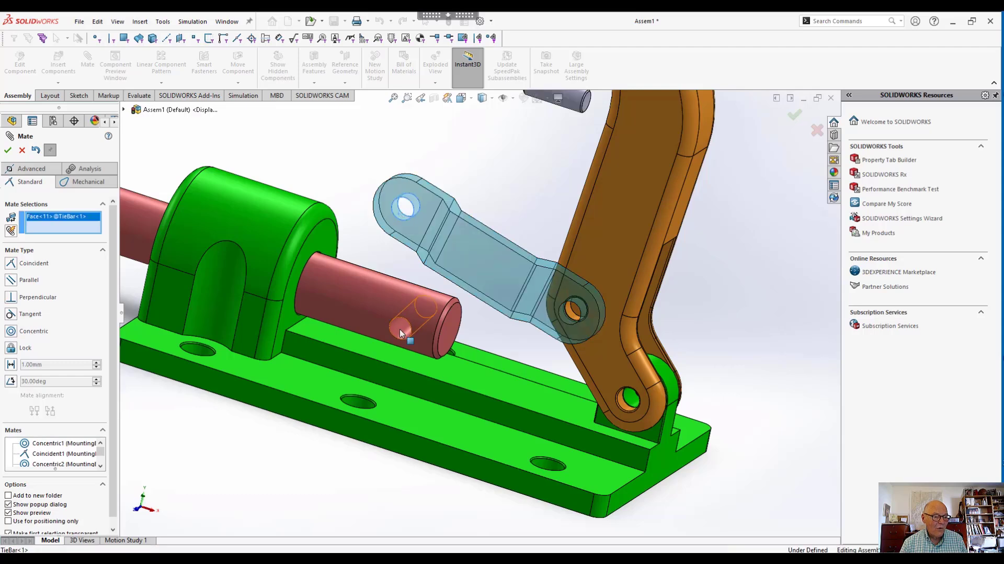
left_click(400, 332)
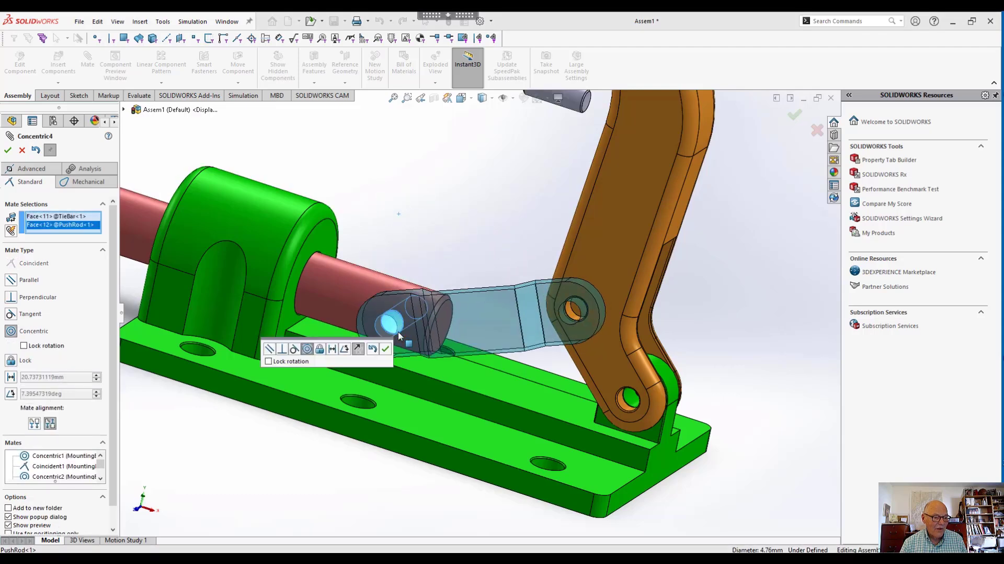
left_click(386, 349)
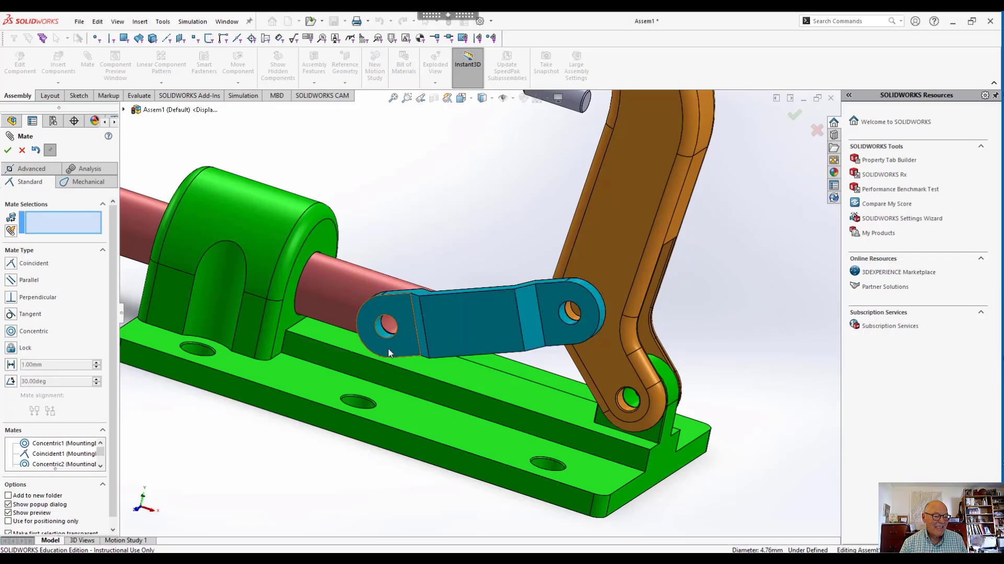
left_click(8, 151)
Switch to the front view, swing the cam lever down over the mounting base to drive the linkage, and clear the selection.
key("space")
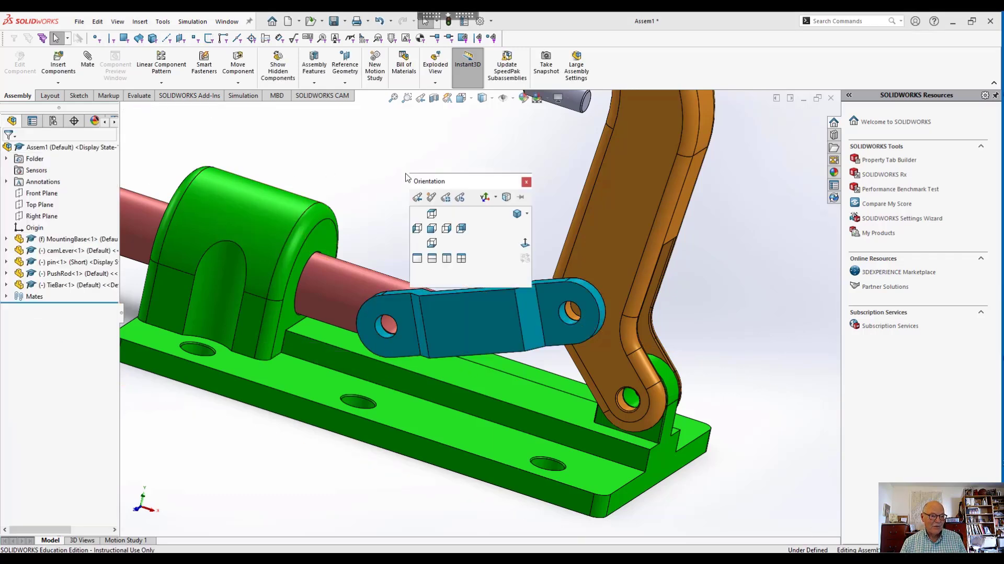
left_click(433, 232)
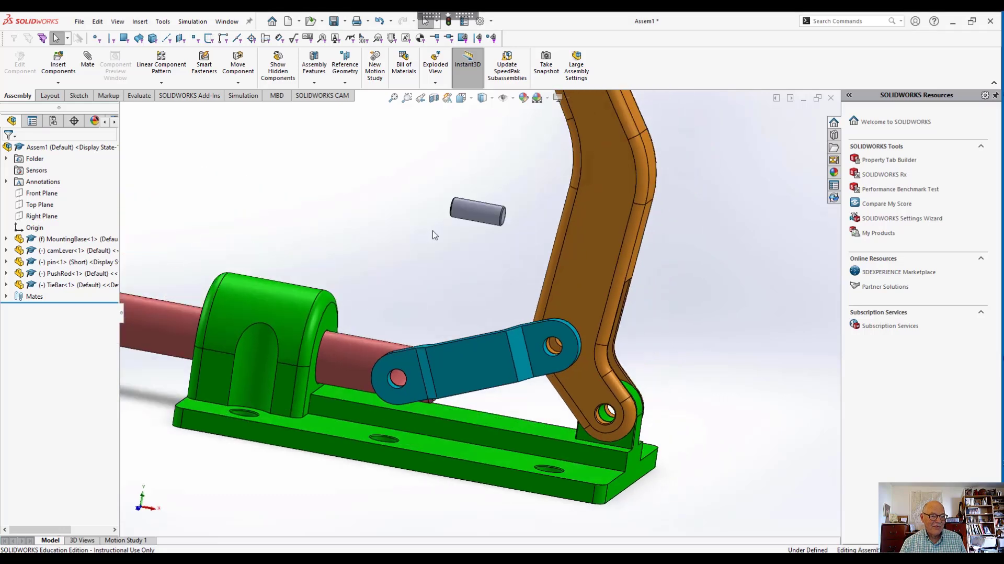
left_click_drag(506, 220, 456, 359)
scroll(517, 357, "down", 1)
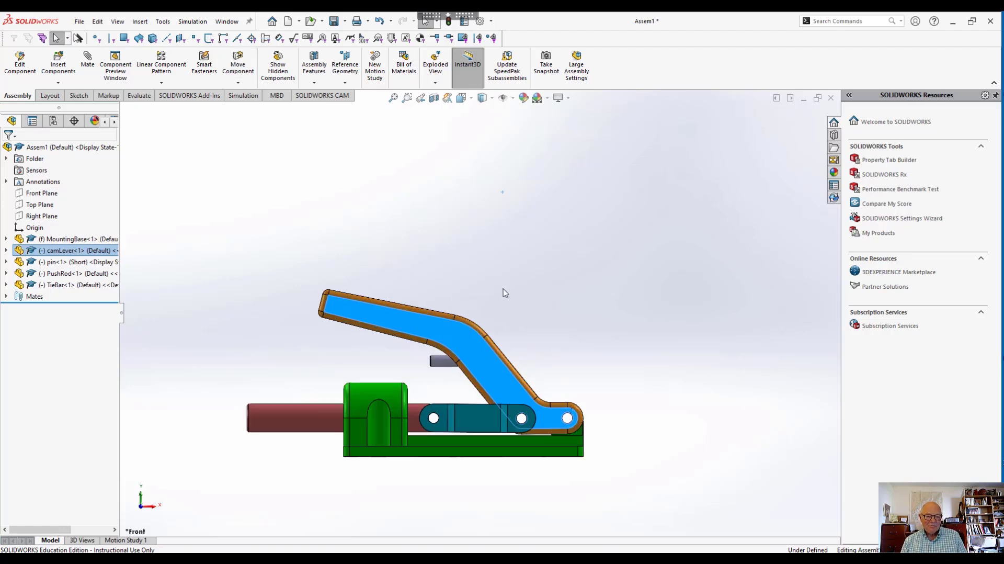
scroll(502, 316, "down", 2)
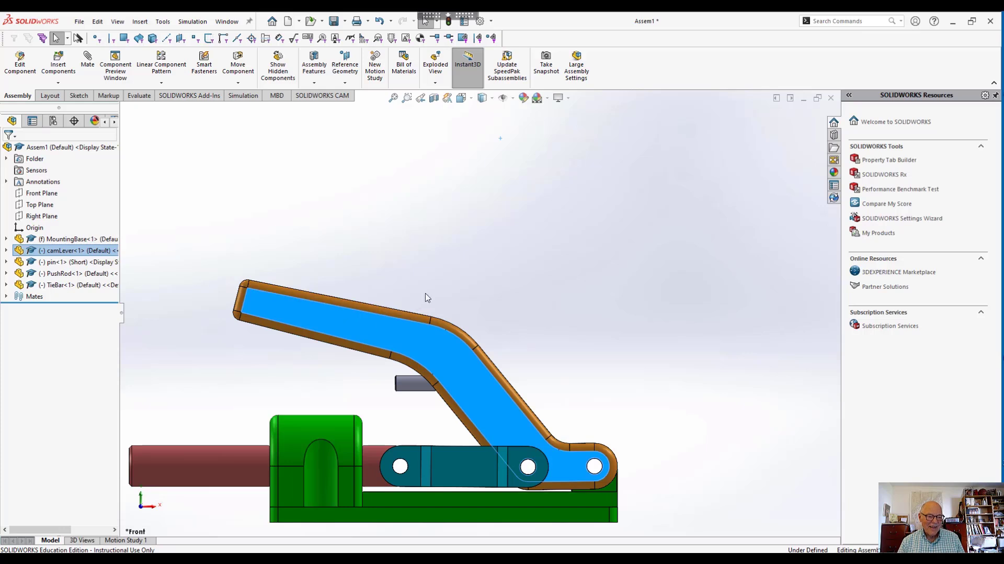
scroll(427, 298, "up", 2)
left_click(680, 212)
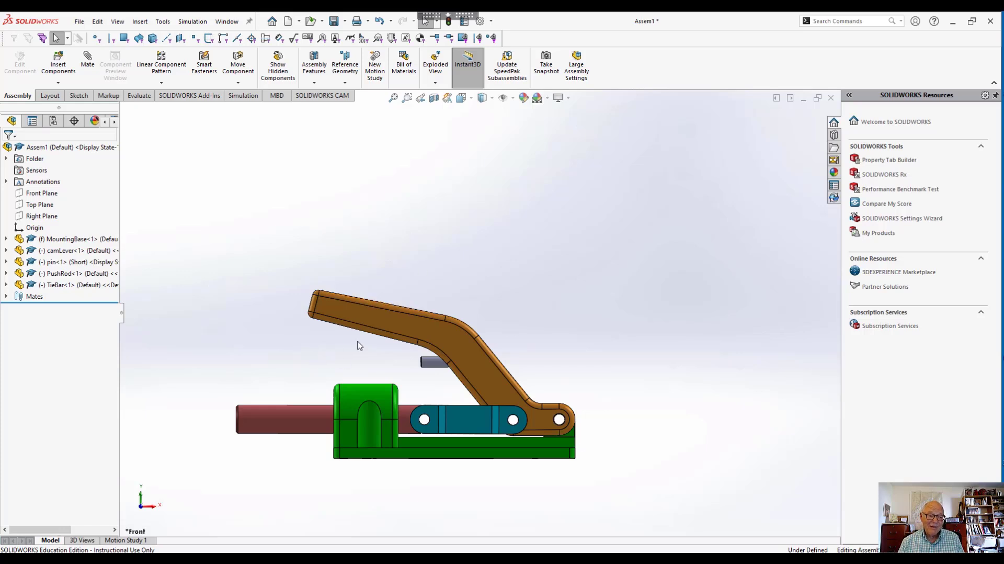
Move the cam lever about its pivot again to exercise the push rod and tie bar linkage.
scroll(380, 350, "down", 1)
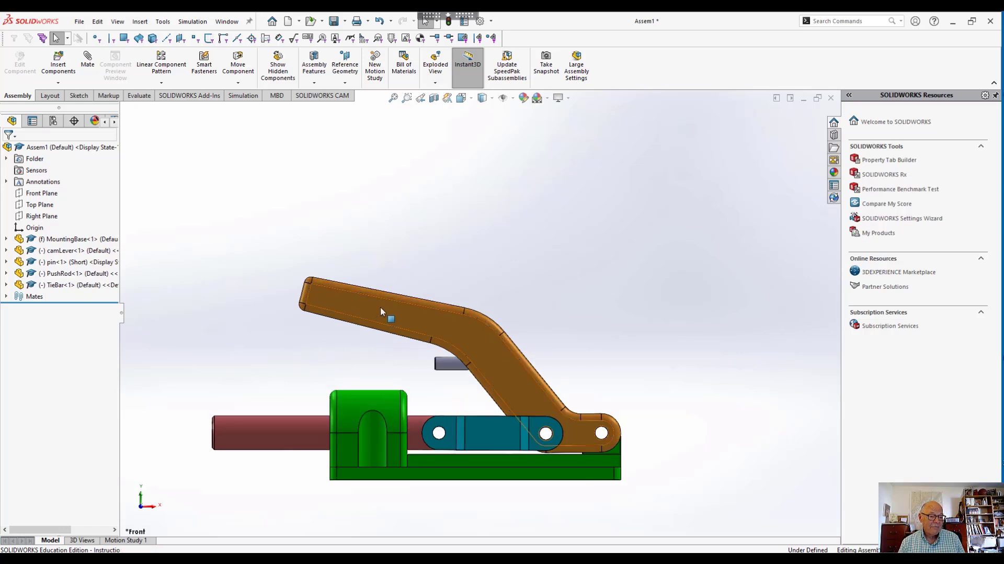
left_click_drag(381, 306, 390, 354)
key("Escape")
scroll(513, 520, "down", 1)
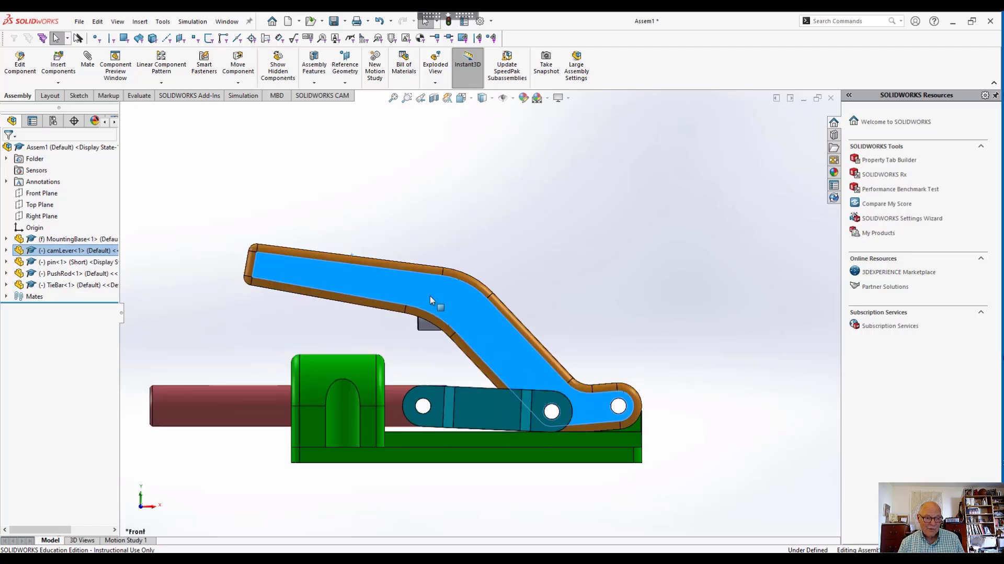
Raise the cam lever and lower it back toward the mounting base using Move Component with Collision Detection between all components.
left_click_drag(367, 289, 448, 223)
left_click(625, 199)
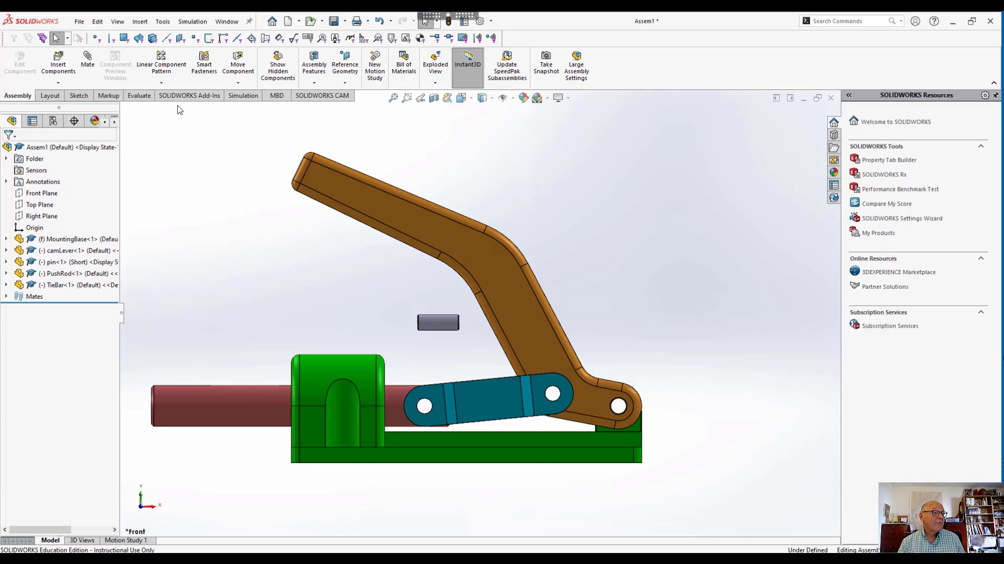
left_click(238, 63)
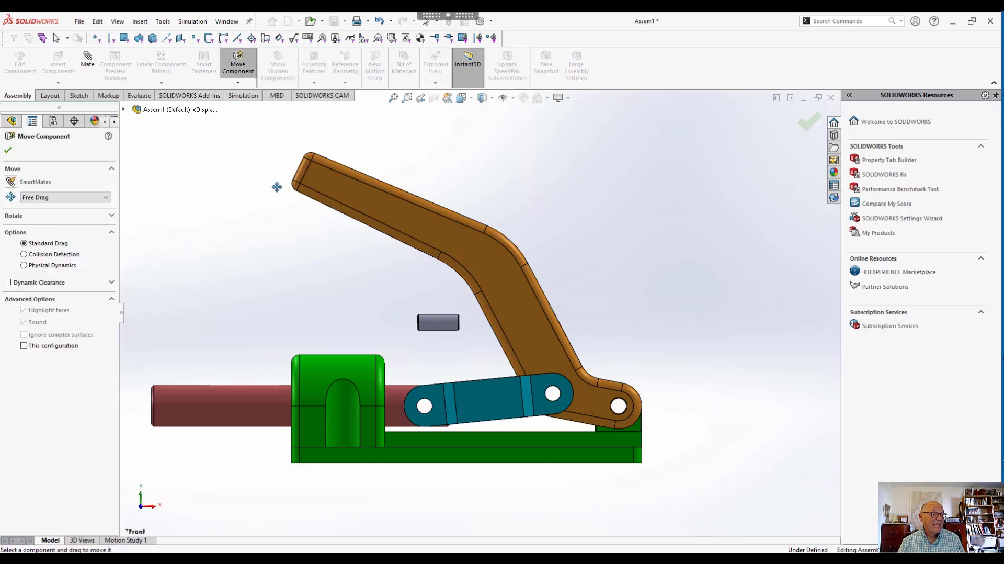
left_click(366, 191)
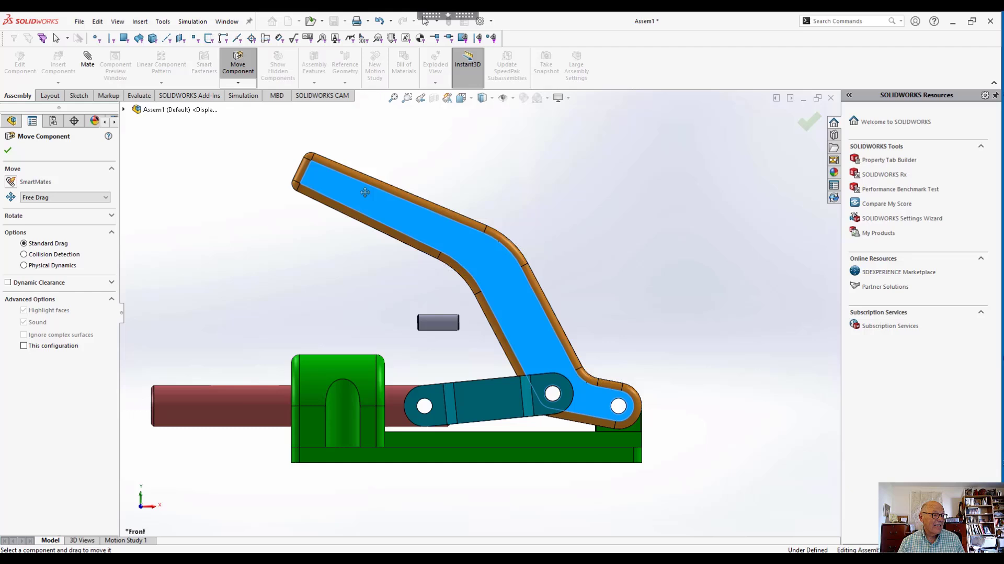
left_click(24, 254)
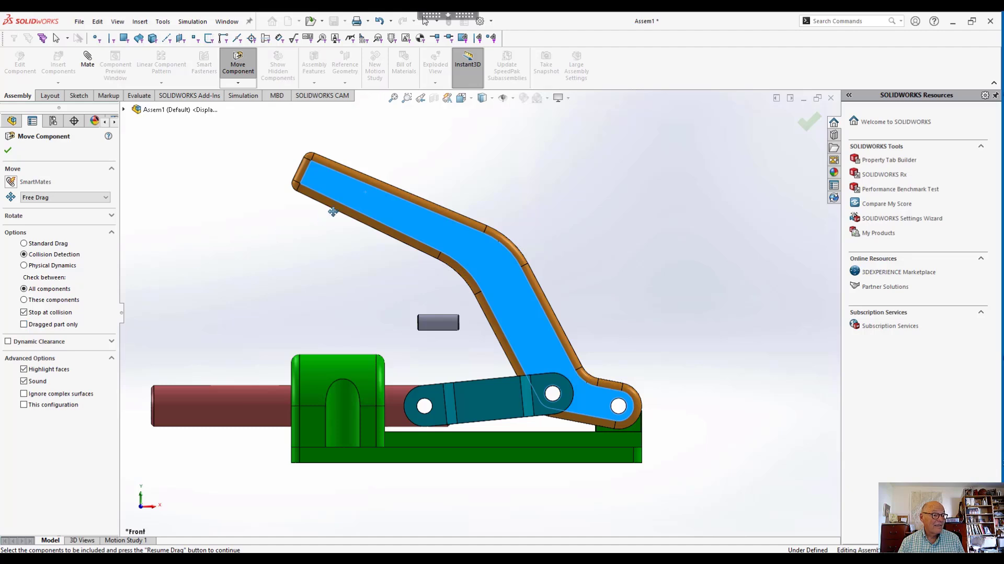
left_click_drag(340, 191, 292, 316)
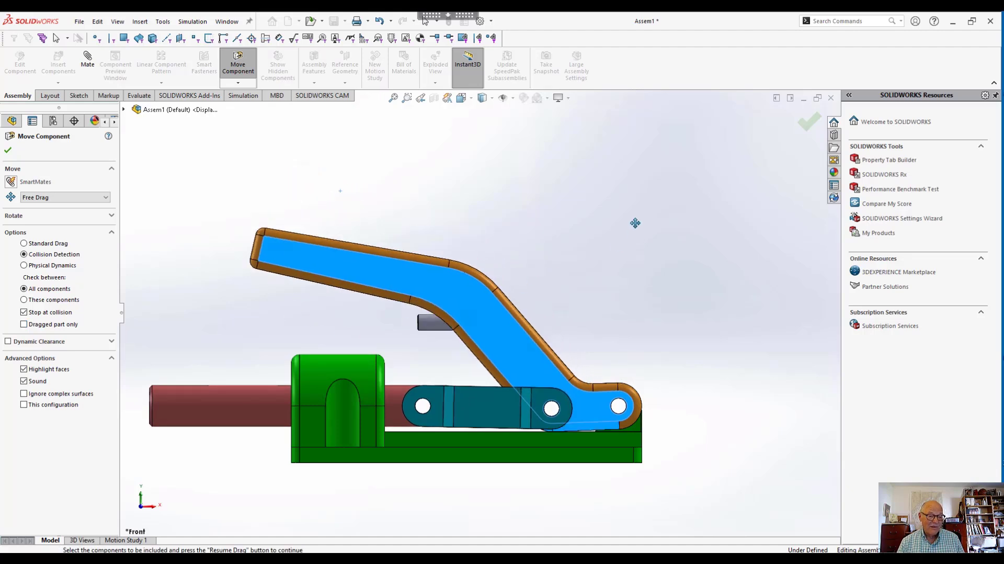
key("Escape")
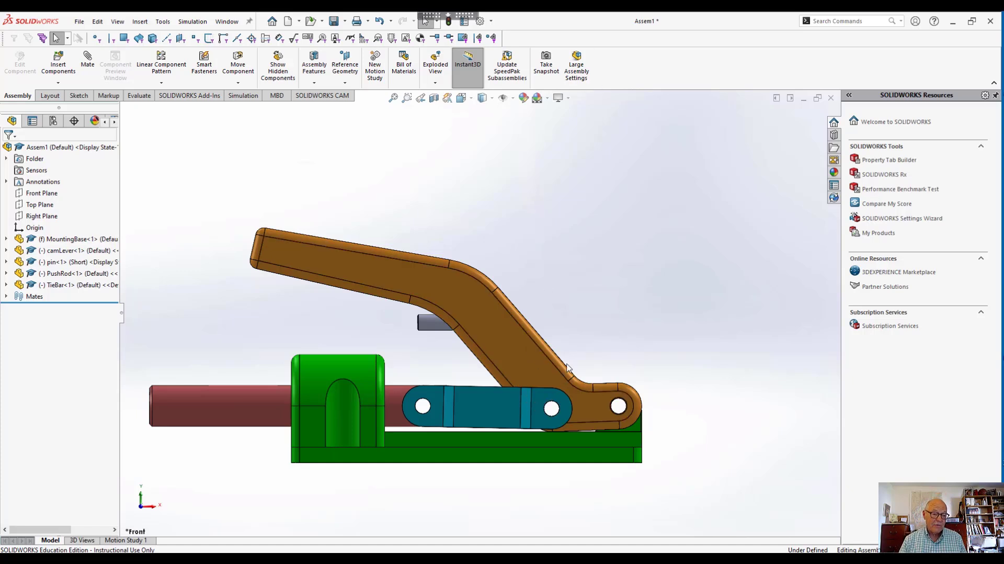
Drive the linkage by sliding the push rod through the mounting base, swing the cam lever back up above it, and clear the selection.
scroll(344, 398, "up", 1)
scroll(344, 398, "down", 2)
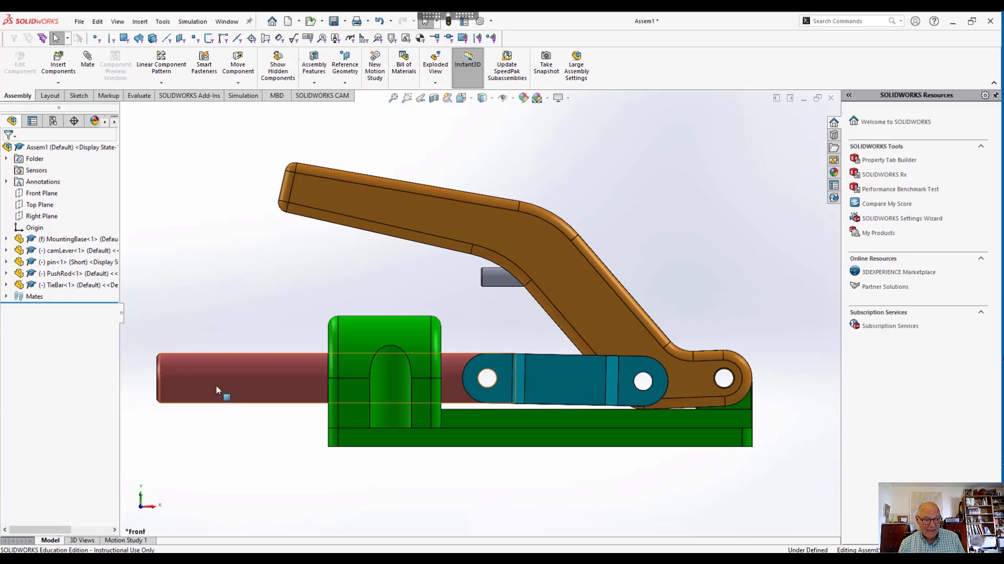
left_click(213, 386)
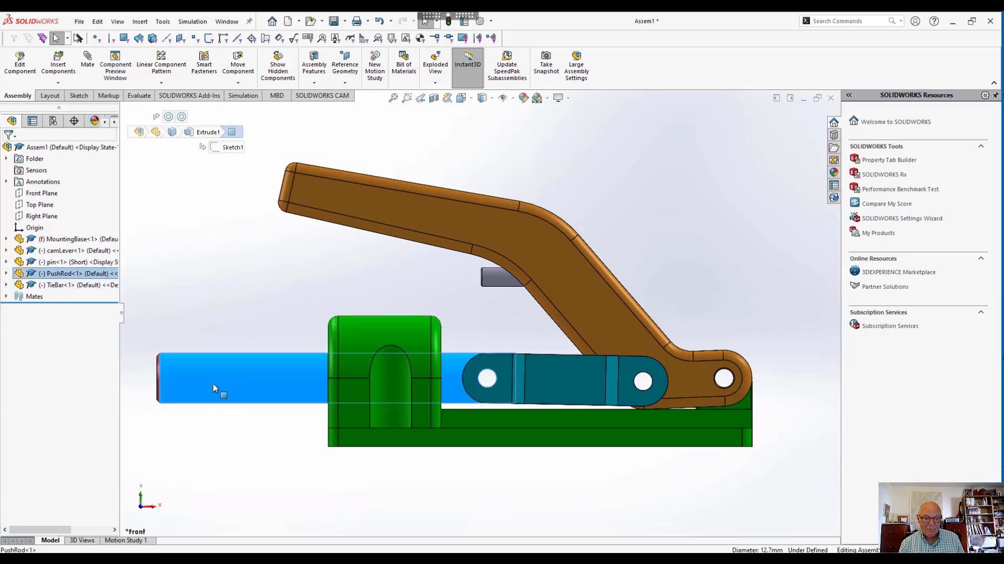
left_click_drag(214, 387, 228, 389)
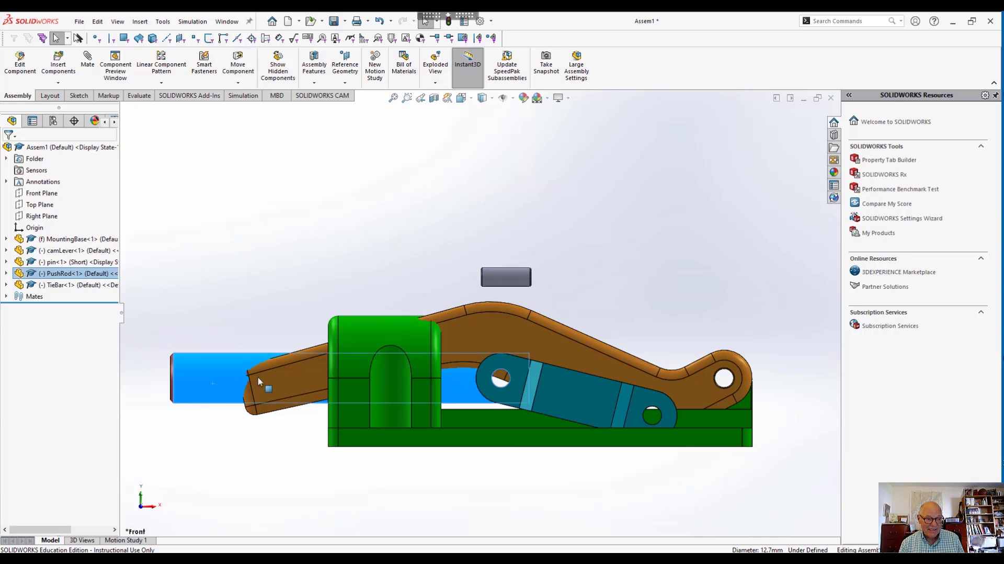
left_click_drag(306, 377, 386, 167)
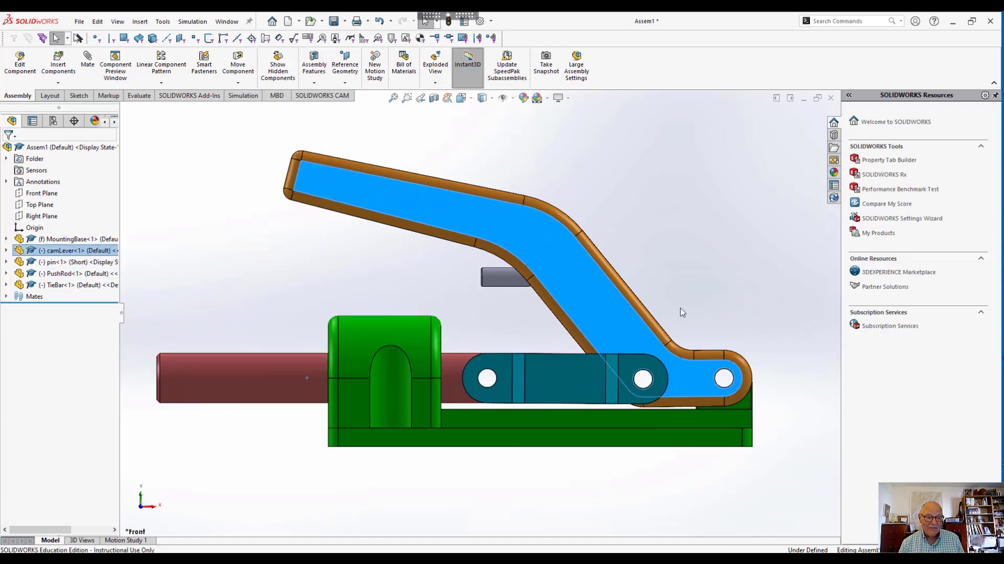
scroll(681, 310, "up", 3)
left_click(640, 224)
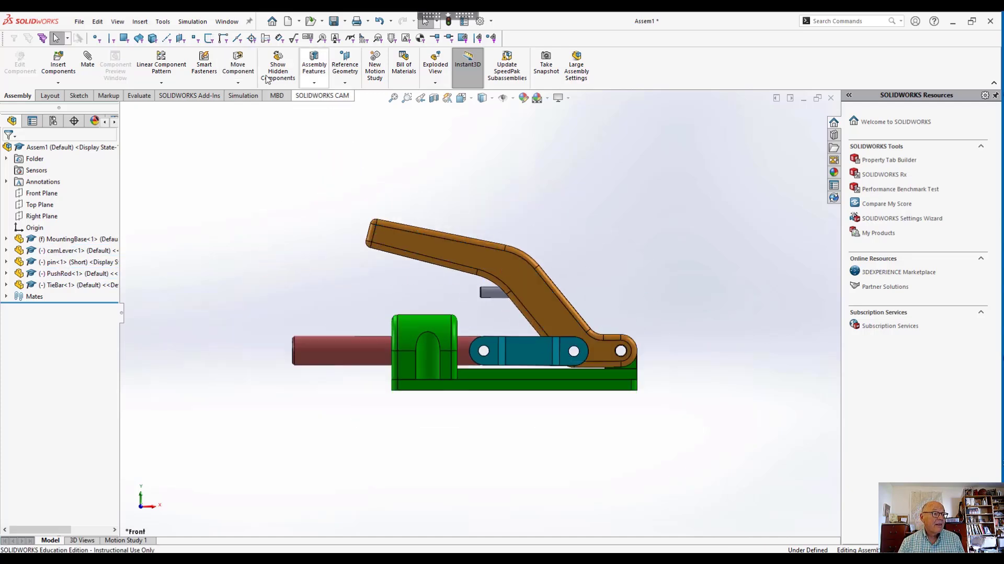
Swing the cam lever over to the far side of its pivot using Move Component with Collision Detection between all components.
left_click(236, 66)
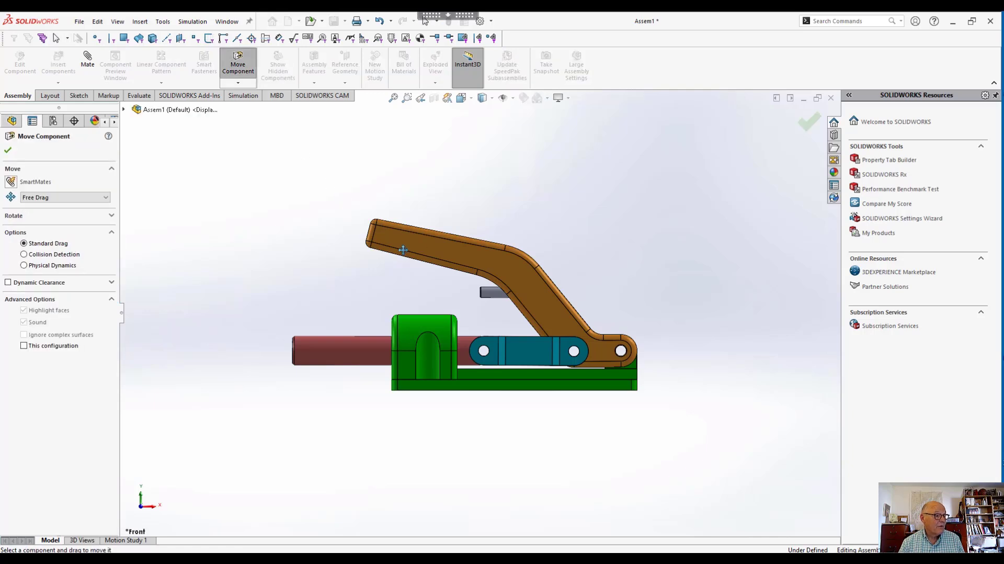
left_click(24, 254)
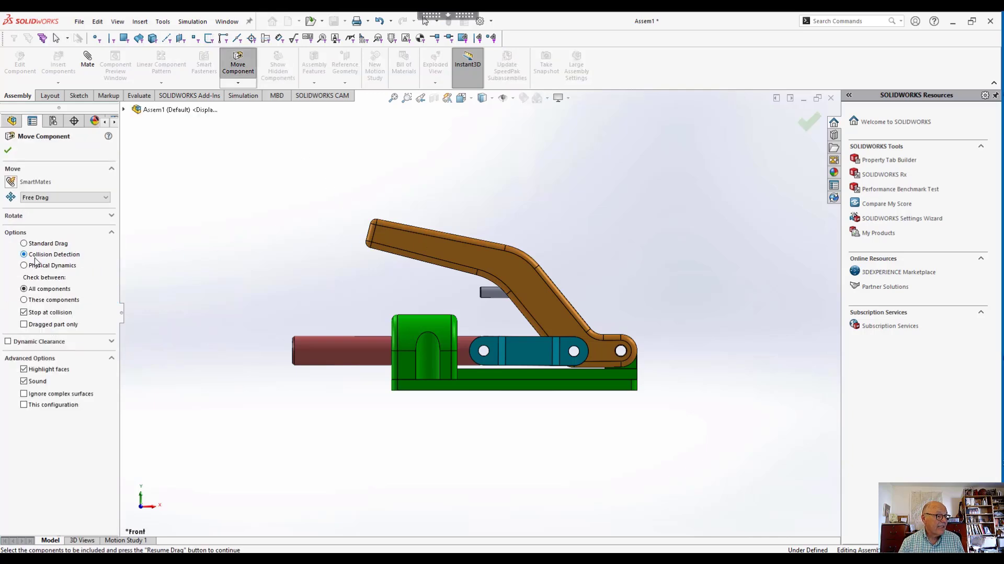
left_click_drag(467, 237, 654, 408)
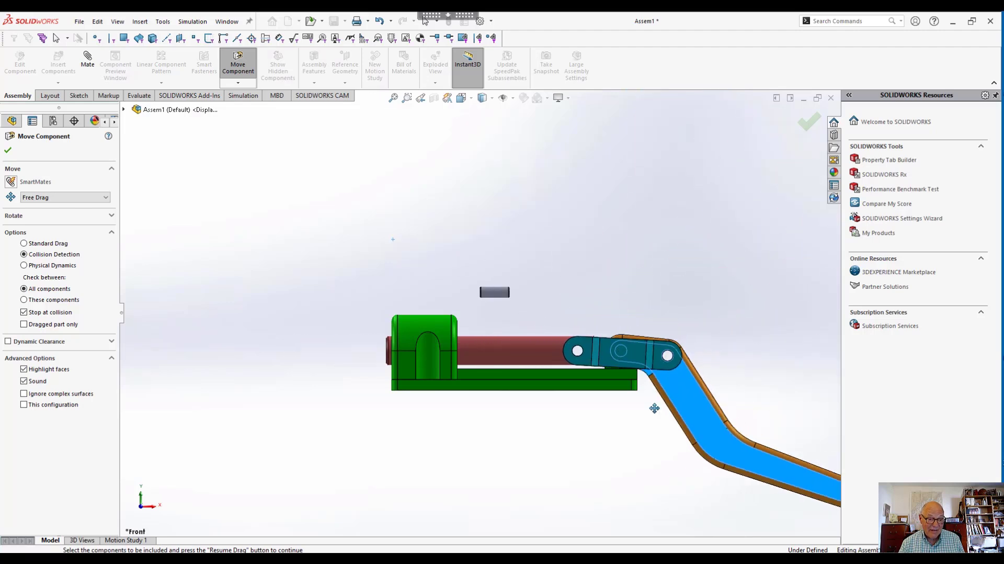
key("Escape")
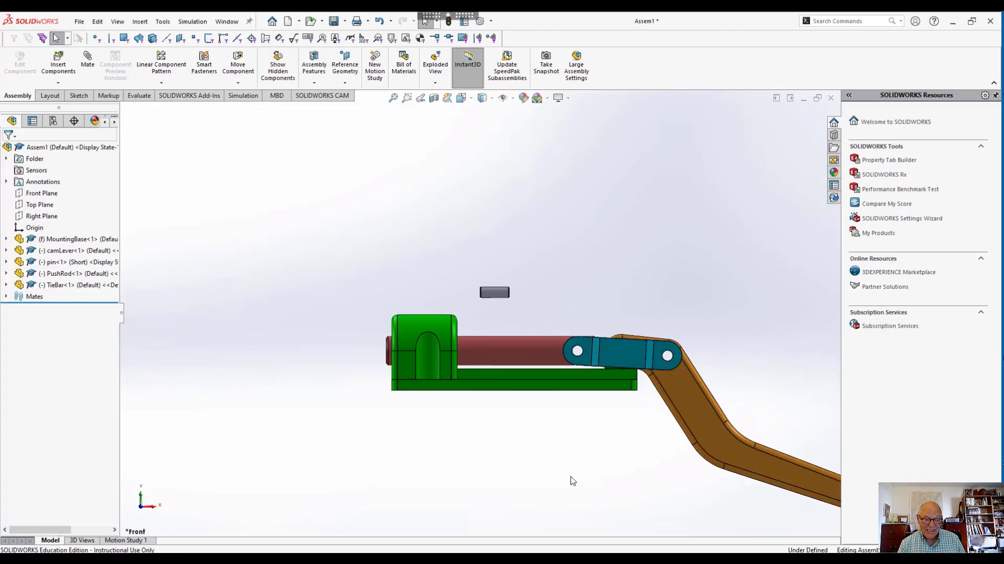
Move the push rod and cam lever without collision detection until the rod leaves the guide block and the lever stands raised.
left_click(494, 350)
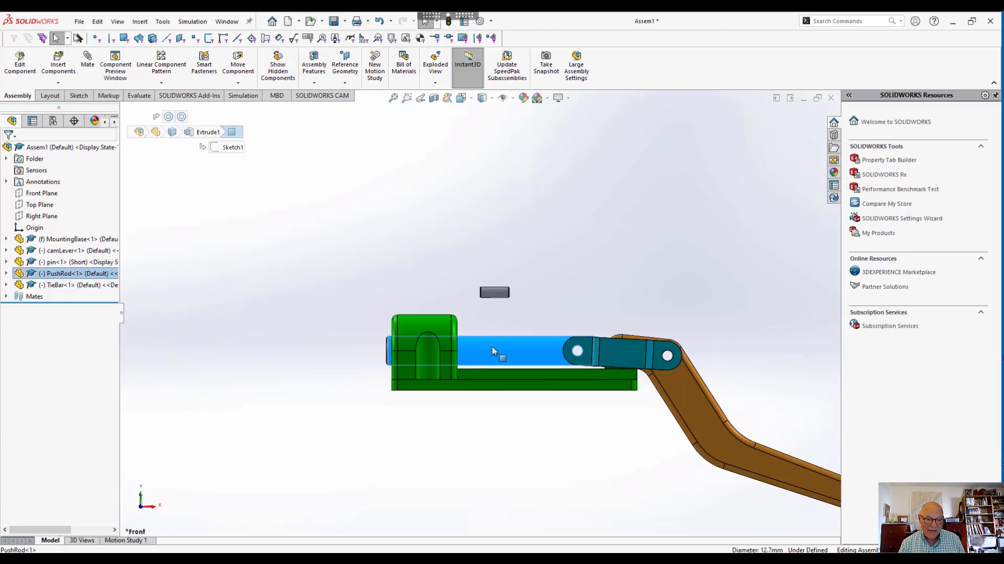
left_click_drag(493, 350, 514, 335)
left_click_drag(513, 284, 621, 257)
left_click(762, 421)
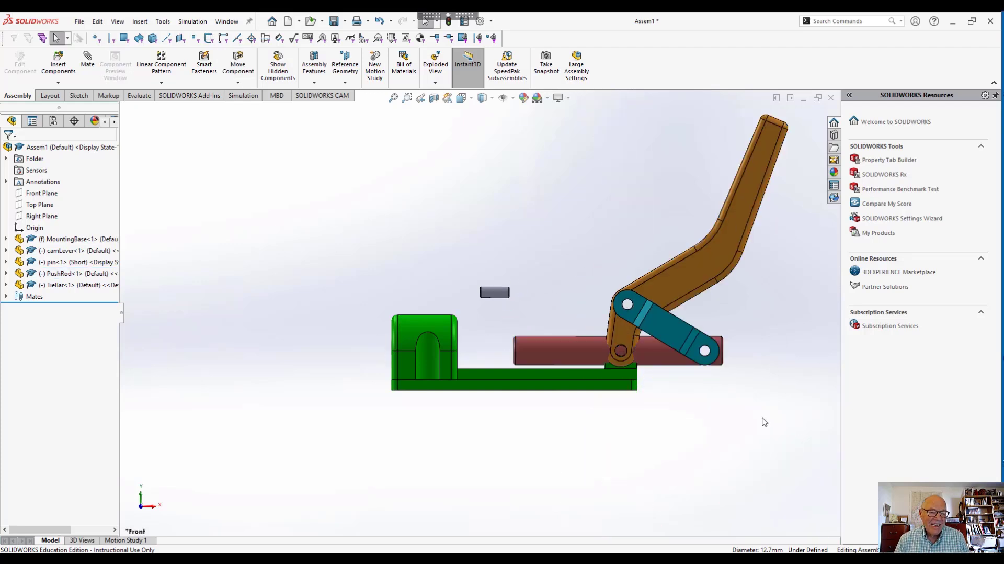
Try to push the rod back into the mounting base's guide block, swinging the cam lever open between attempts.
left_click_drag(602, 360, 468, 341)
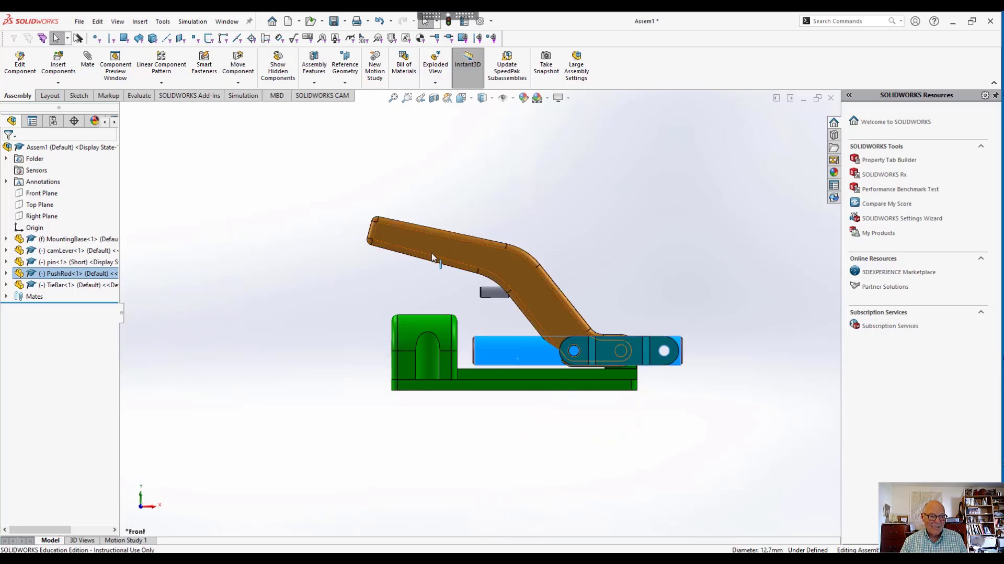
mouse_move(506, 225)
left_mouse_down()
mouse_move(762, 229)
mouse_move(743, 172)
left_mouse_up()
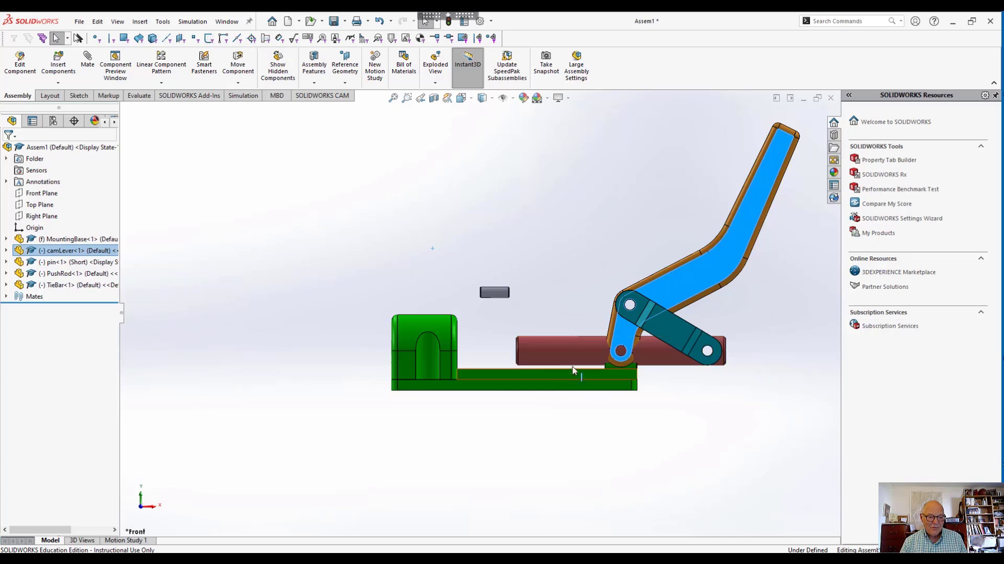
left_click(552, 362)
left_click_drag(552, 362, 525, 152)
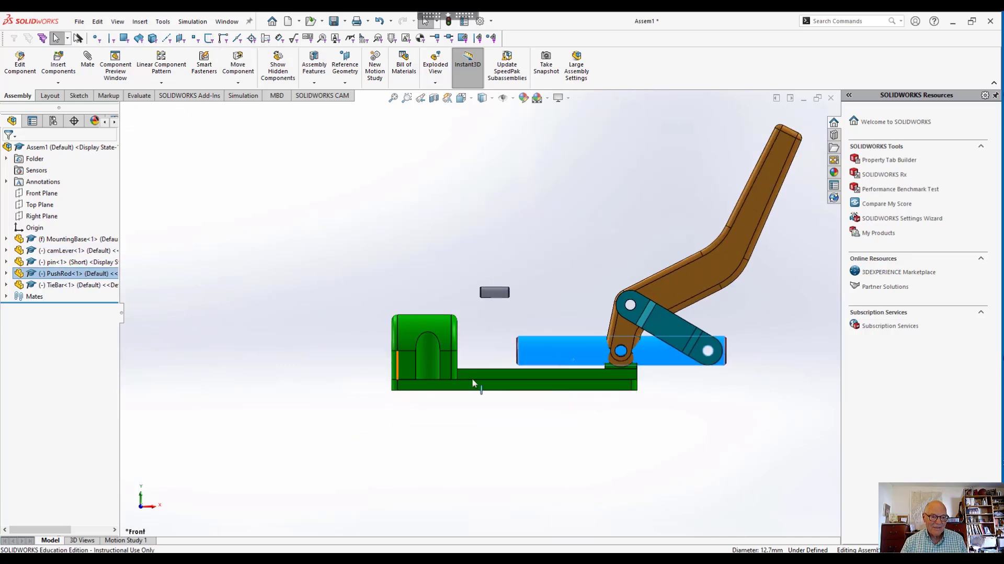
left_click_drag(583, 349, 269, 327)
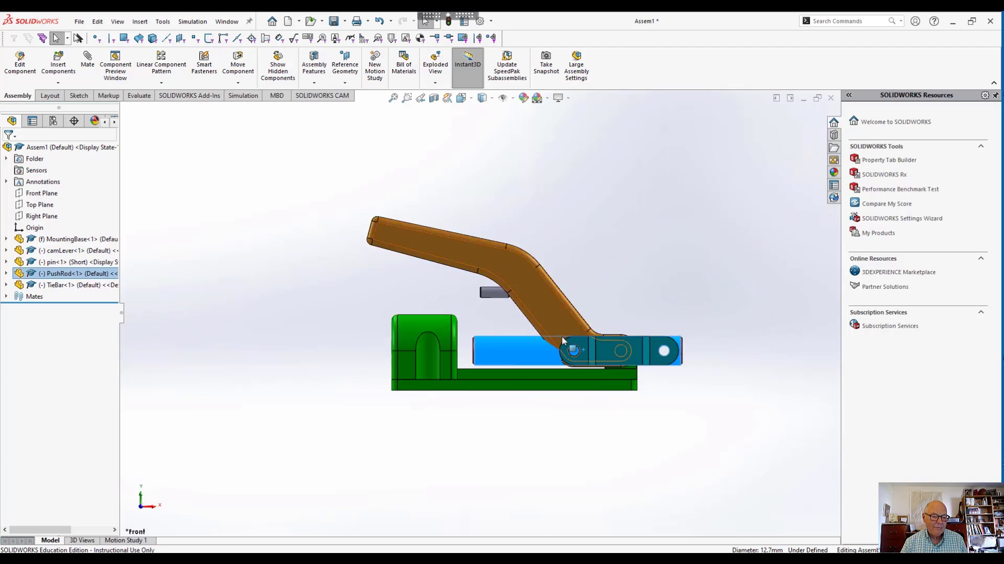
left_click_drag(527, 344, 352, 325)
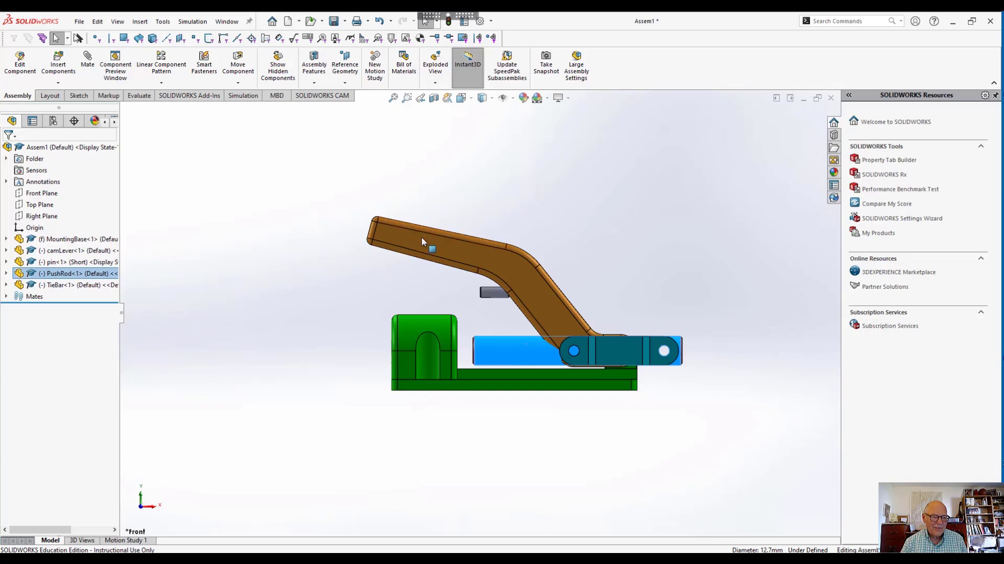
mouse_move(422, 236)
left_mouse_down()
mouse_move(567, 226)
mouse_move(695, 253)
mouse_move(753, 283)
mouse_move(737, 293)
left_mouse_up()
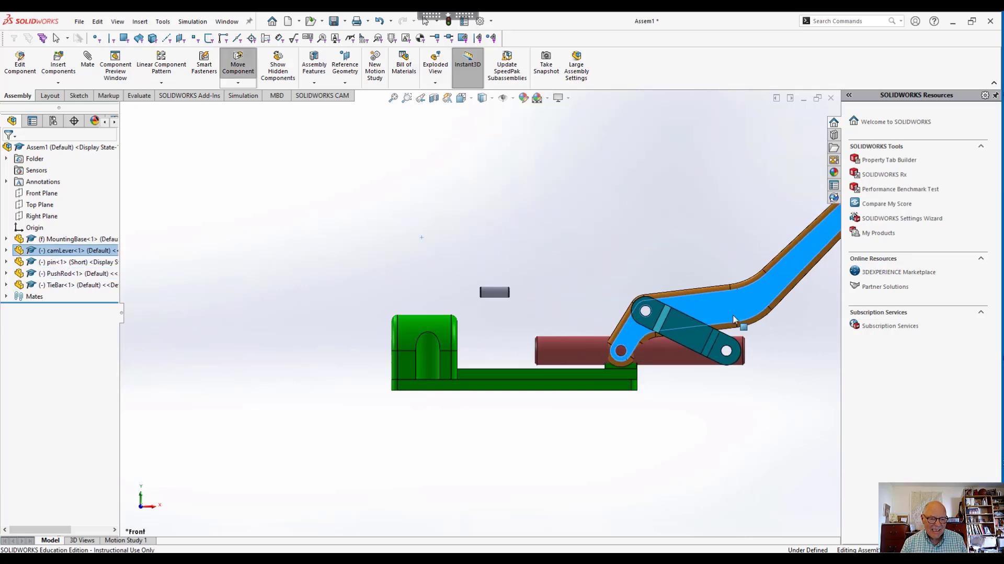
Shift the tie bar back toward the guide block, swing the cam lever to a nearly upright position, and clear the selection.
left_click(709, 350)
left_click_drag(709, 350, 157, 358)
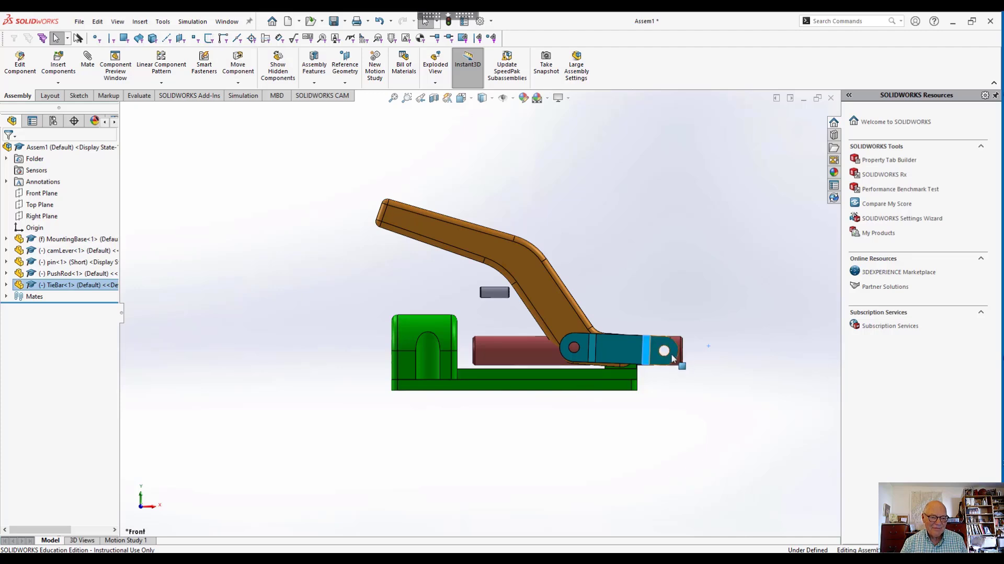
left_click_drag(671, 366, 551, 371)
left_click_drag(555, 132, 586, 229)
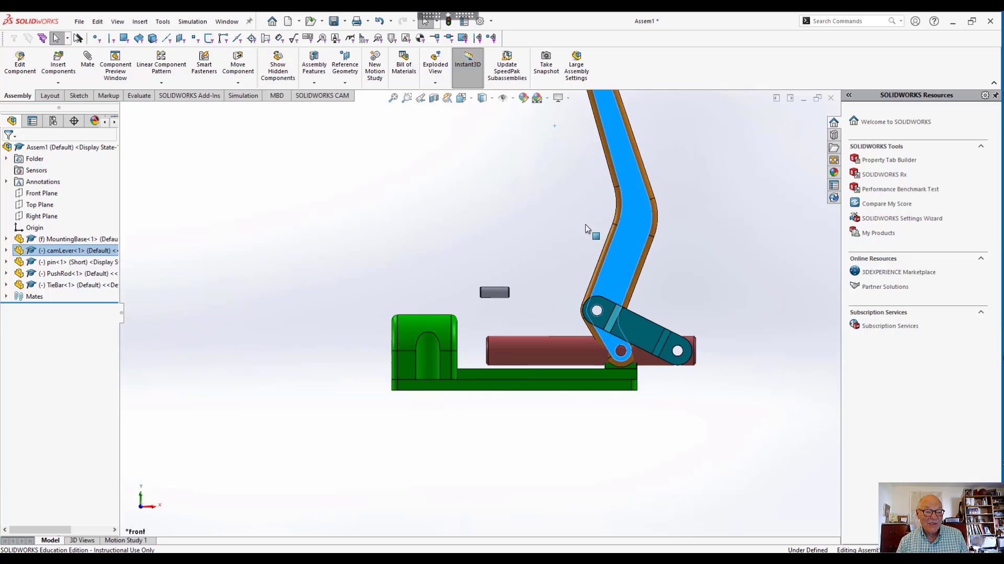
left_click(703, 407)
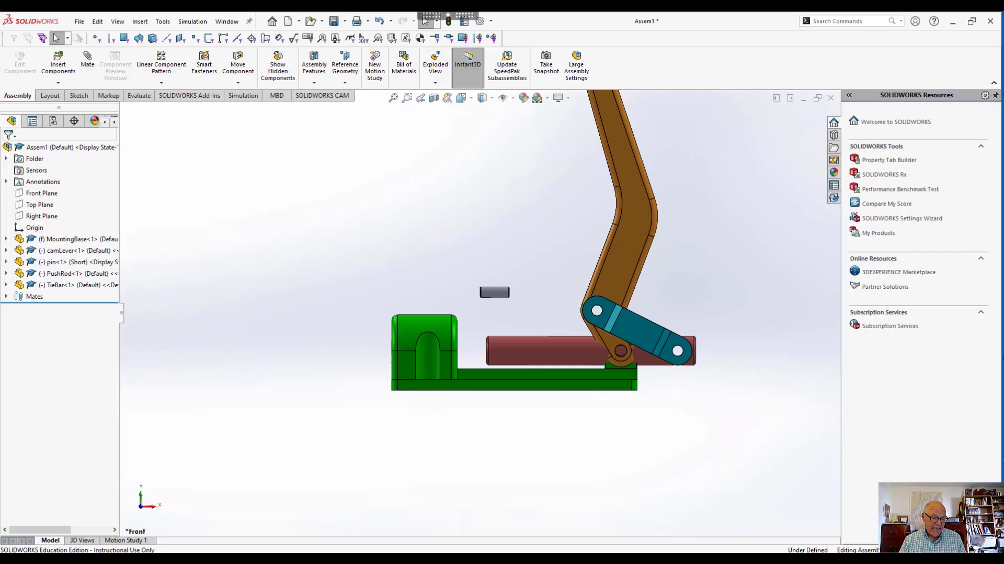
Switch to LinesDrawingsShipModeling_rev04.pdf in Adobe Acrobat Pro to view the Assemblies exercise page.
key("alt+Tab")
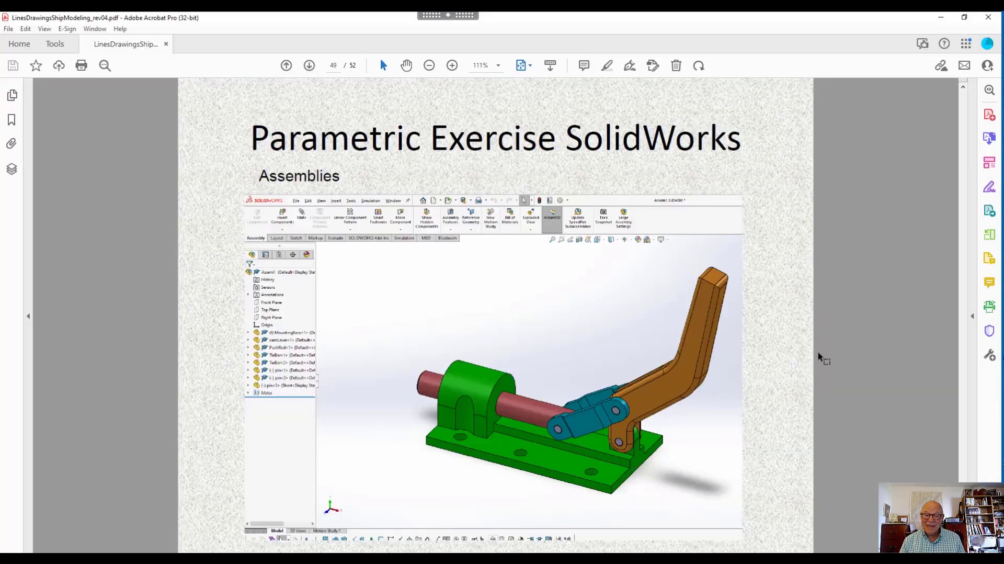